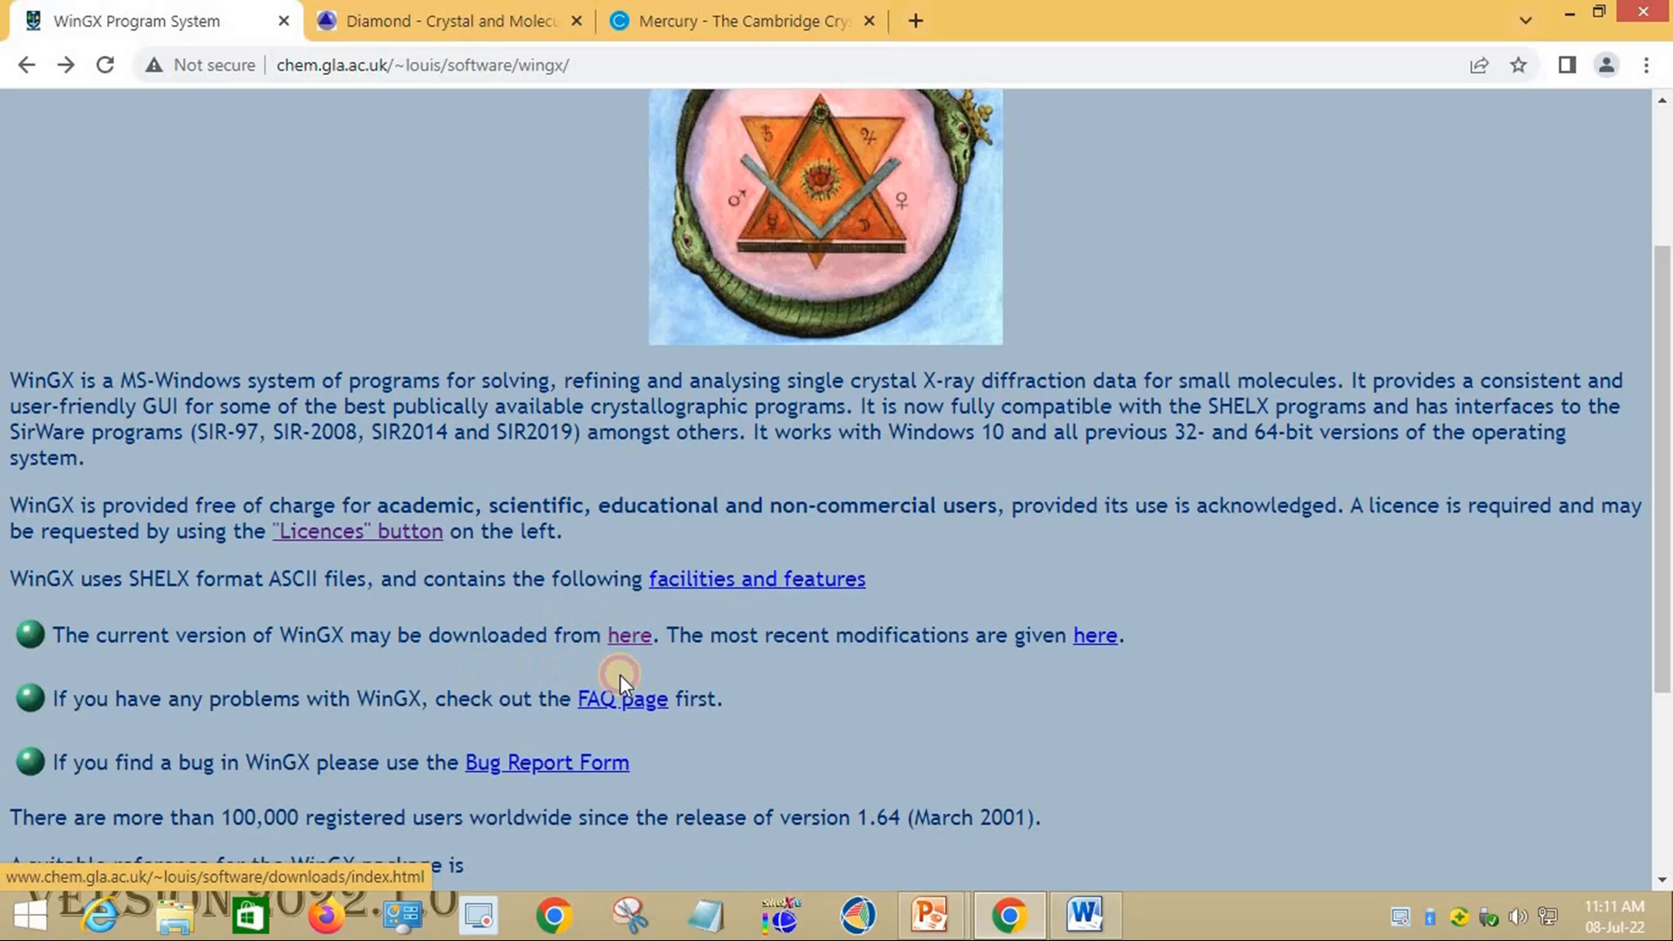
Step: Open the WinGX software downloads page, then move through the Diamond page to the CCDC Mercury page
{"action": "left_click", "coordinate": [627, 638]}
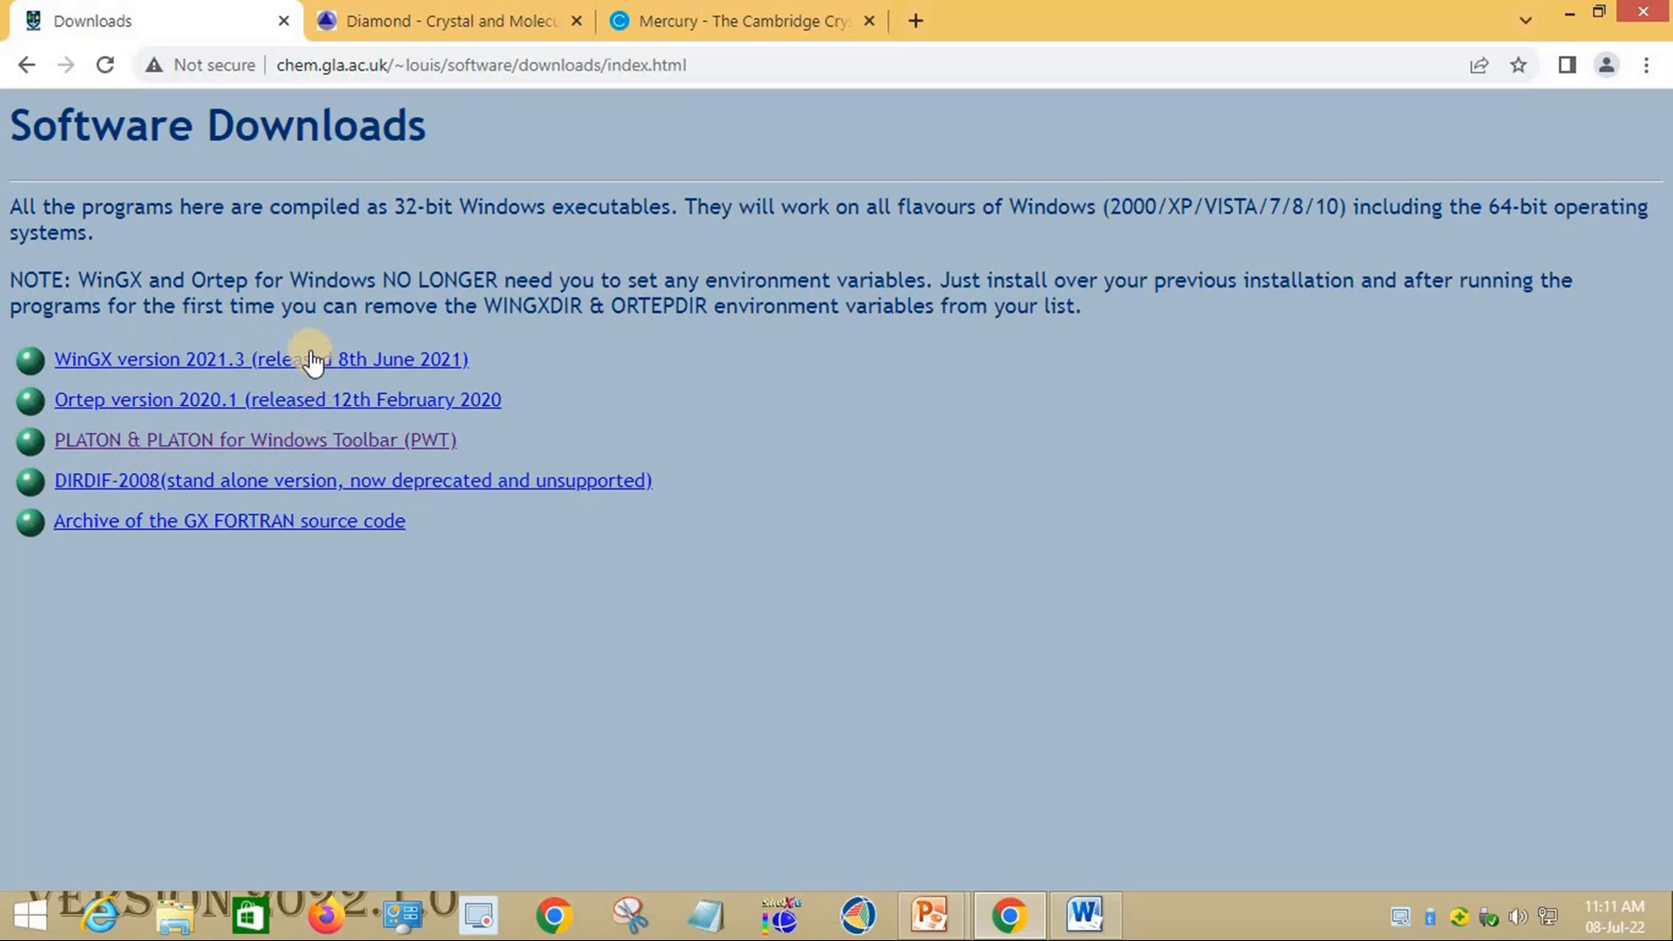
{"action": "left_click", "coordinate": [476, 15]}
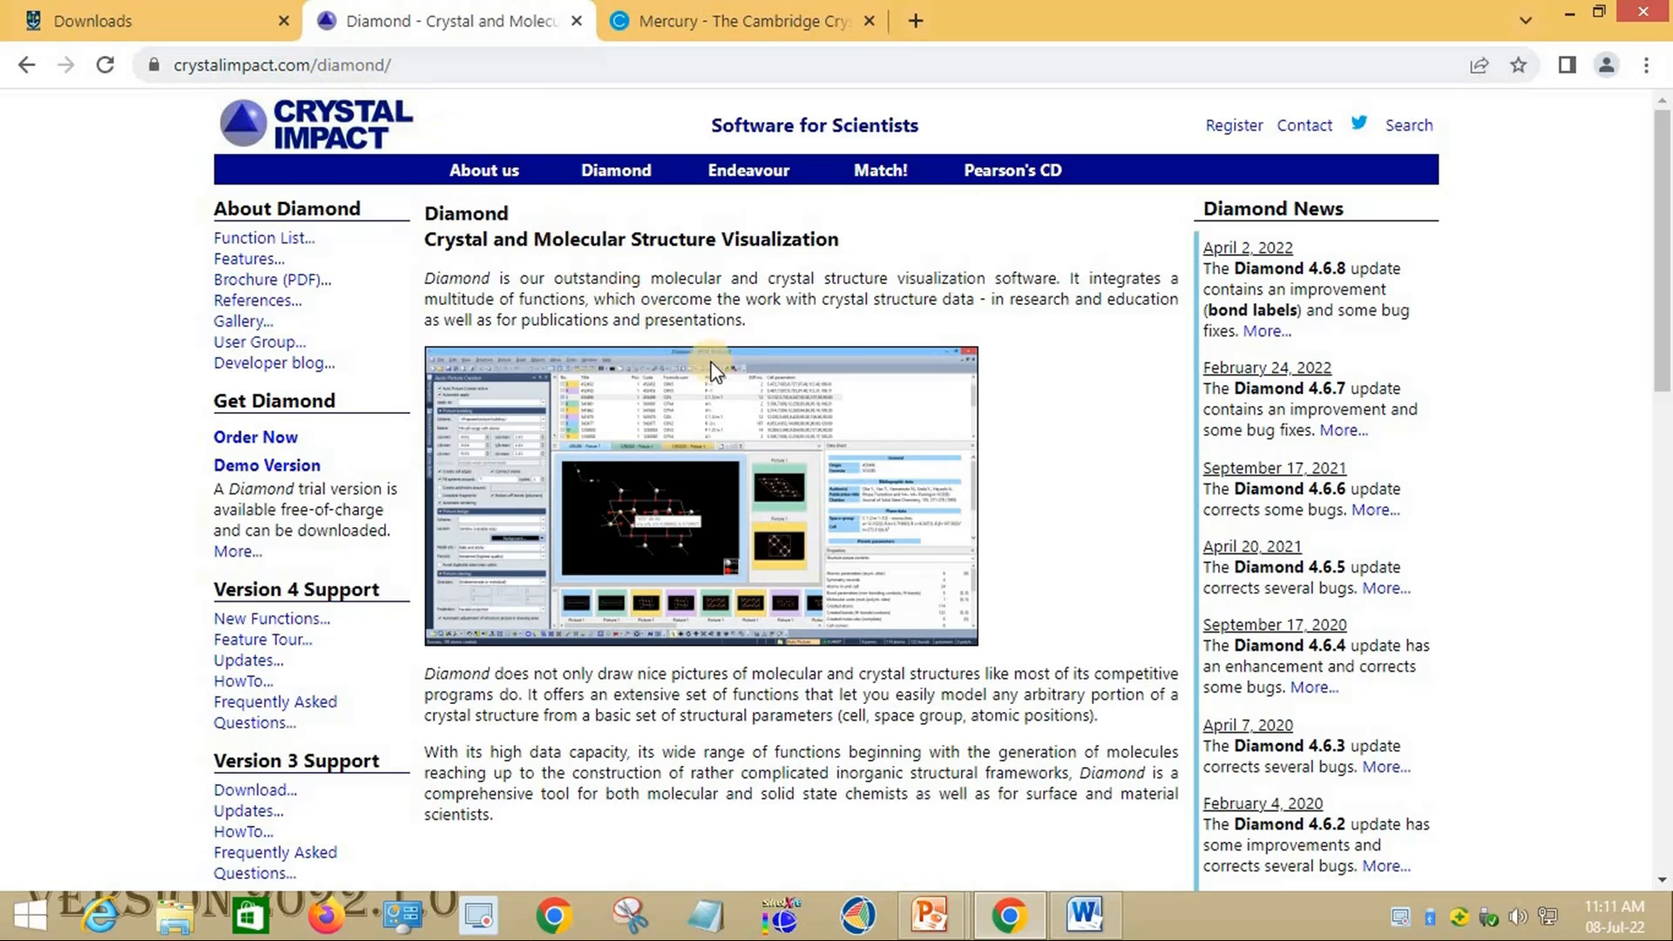
{"action": "left_click", "coordinate": [684, 21]}
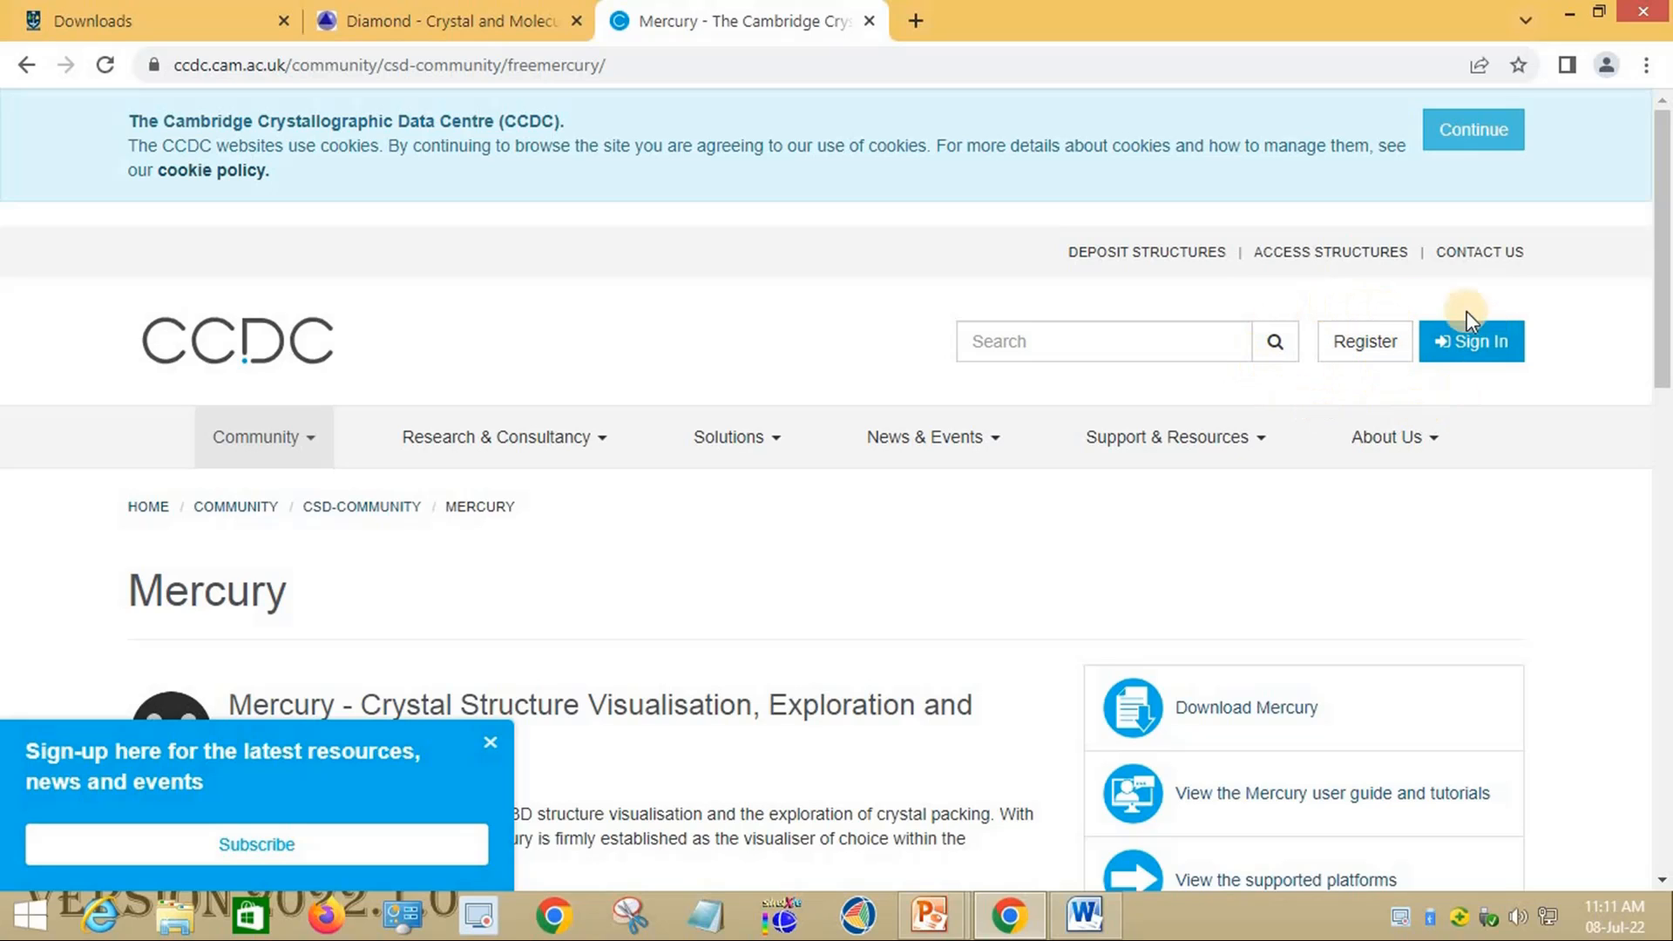
Step: Sign in to the CCDC account with the saved e-mail suggestion and the account password
{"action": "left_click", "coordinate": [1479, 341]}
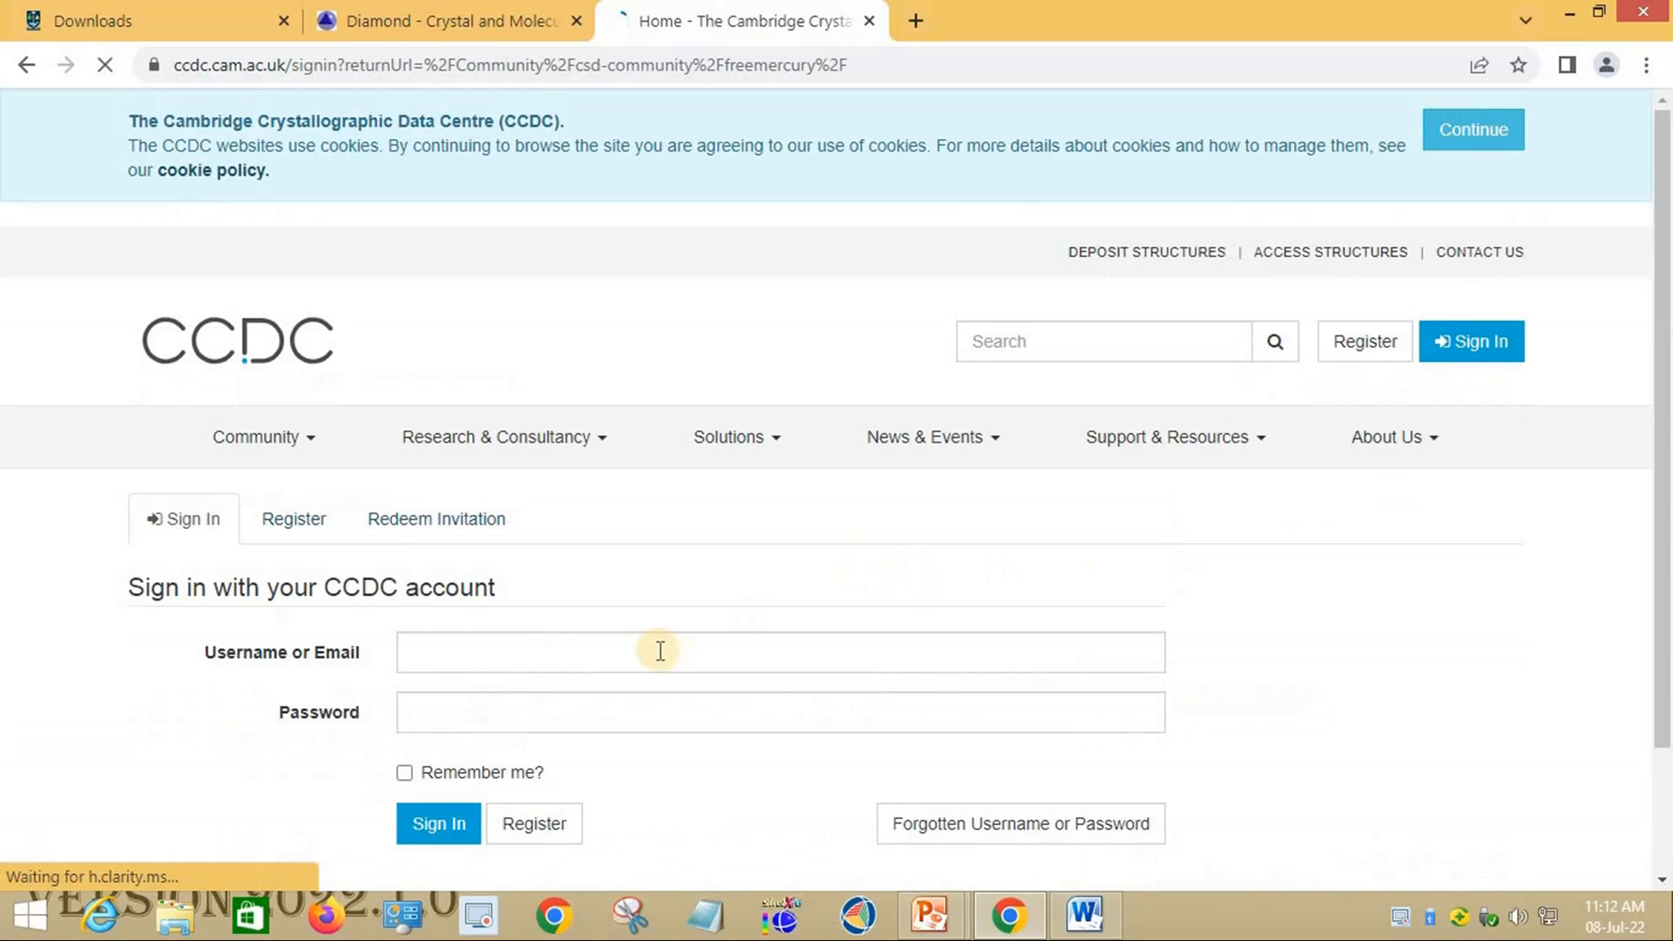
{"action": "left_click", "coordinate": [661, 652]}
{"action": "left_click", "coordinate": [651, 718]}
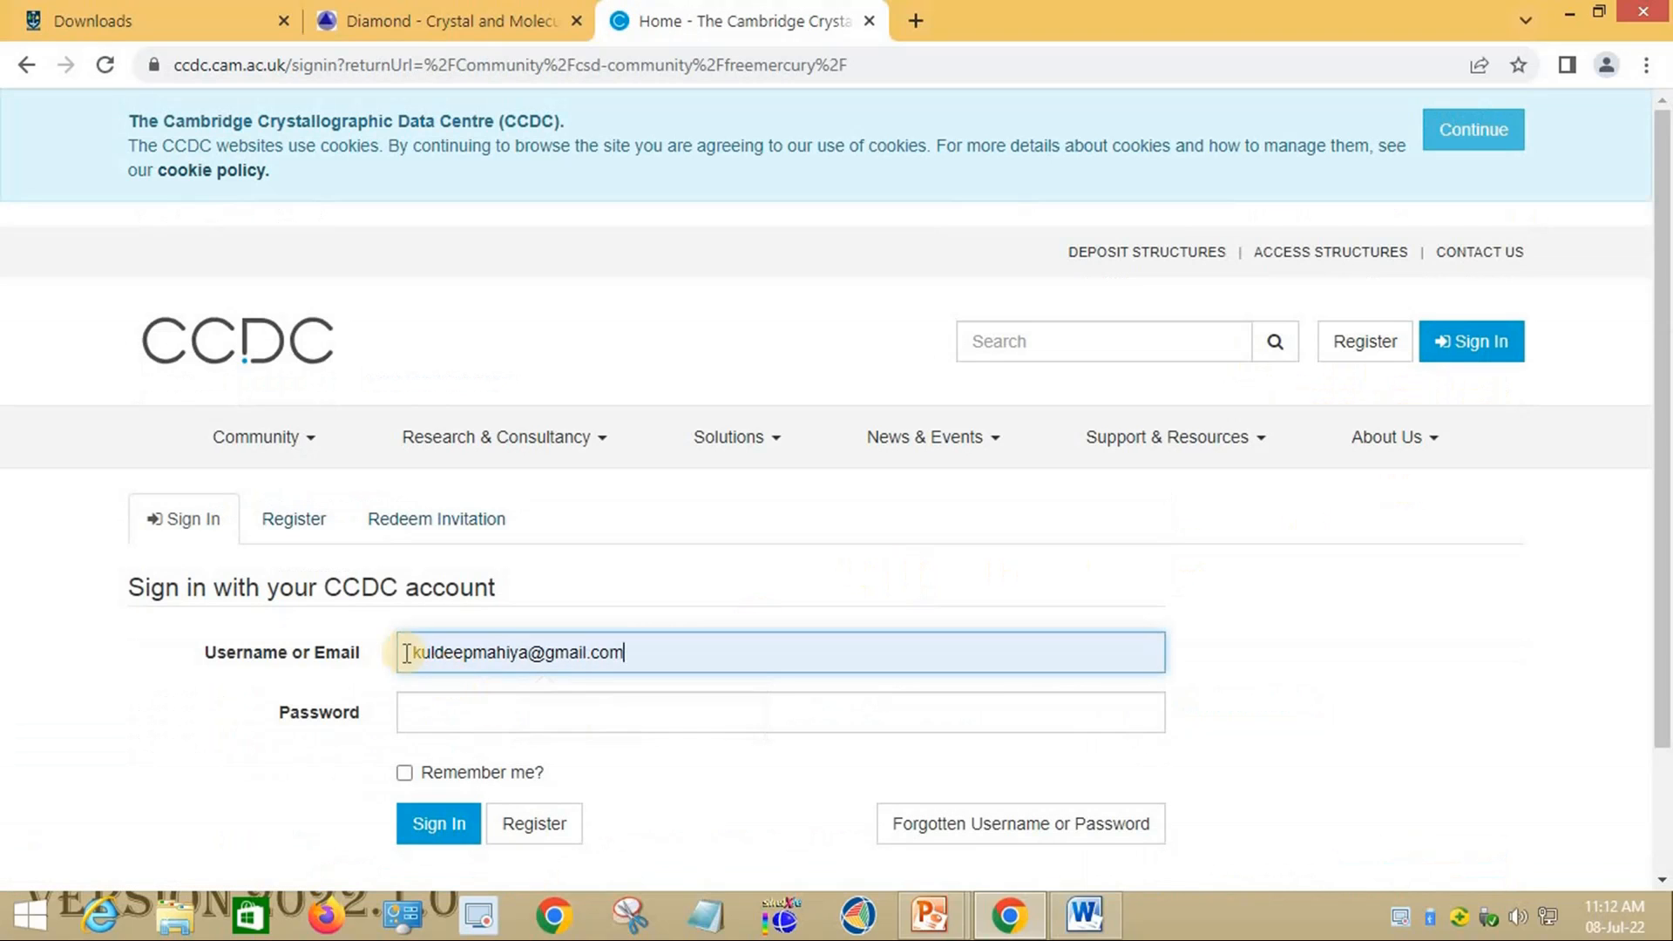
{"action": "left_click", "coordinate": [520, 708]}
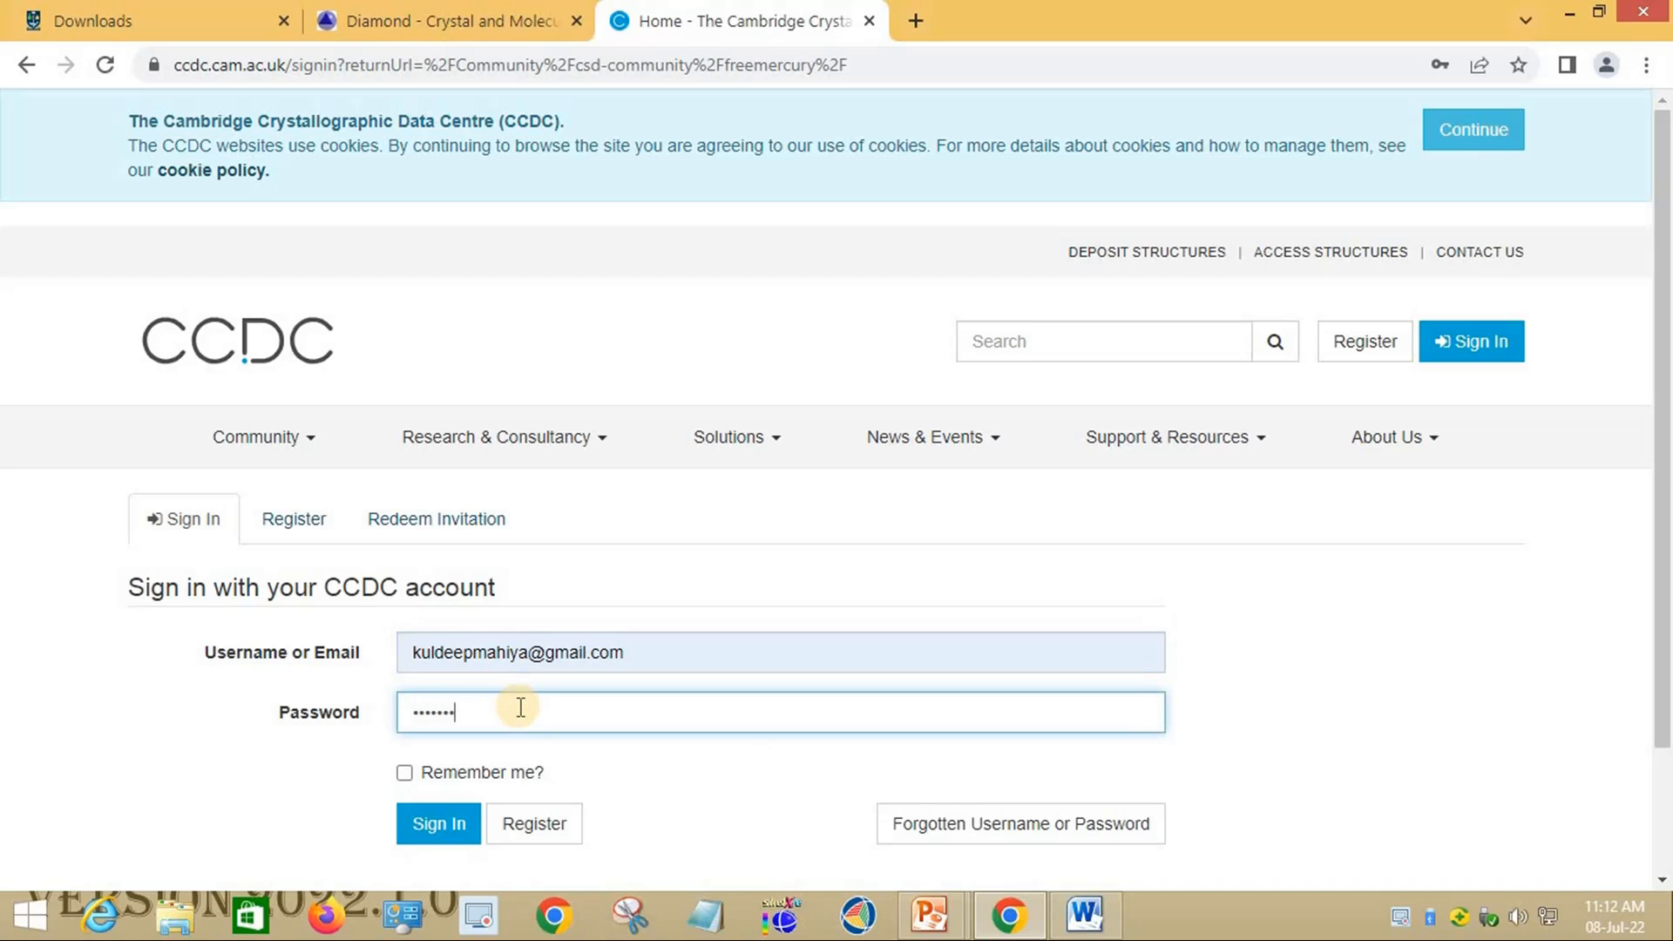
{"action": "key", "text": "Return"}
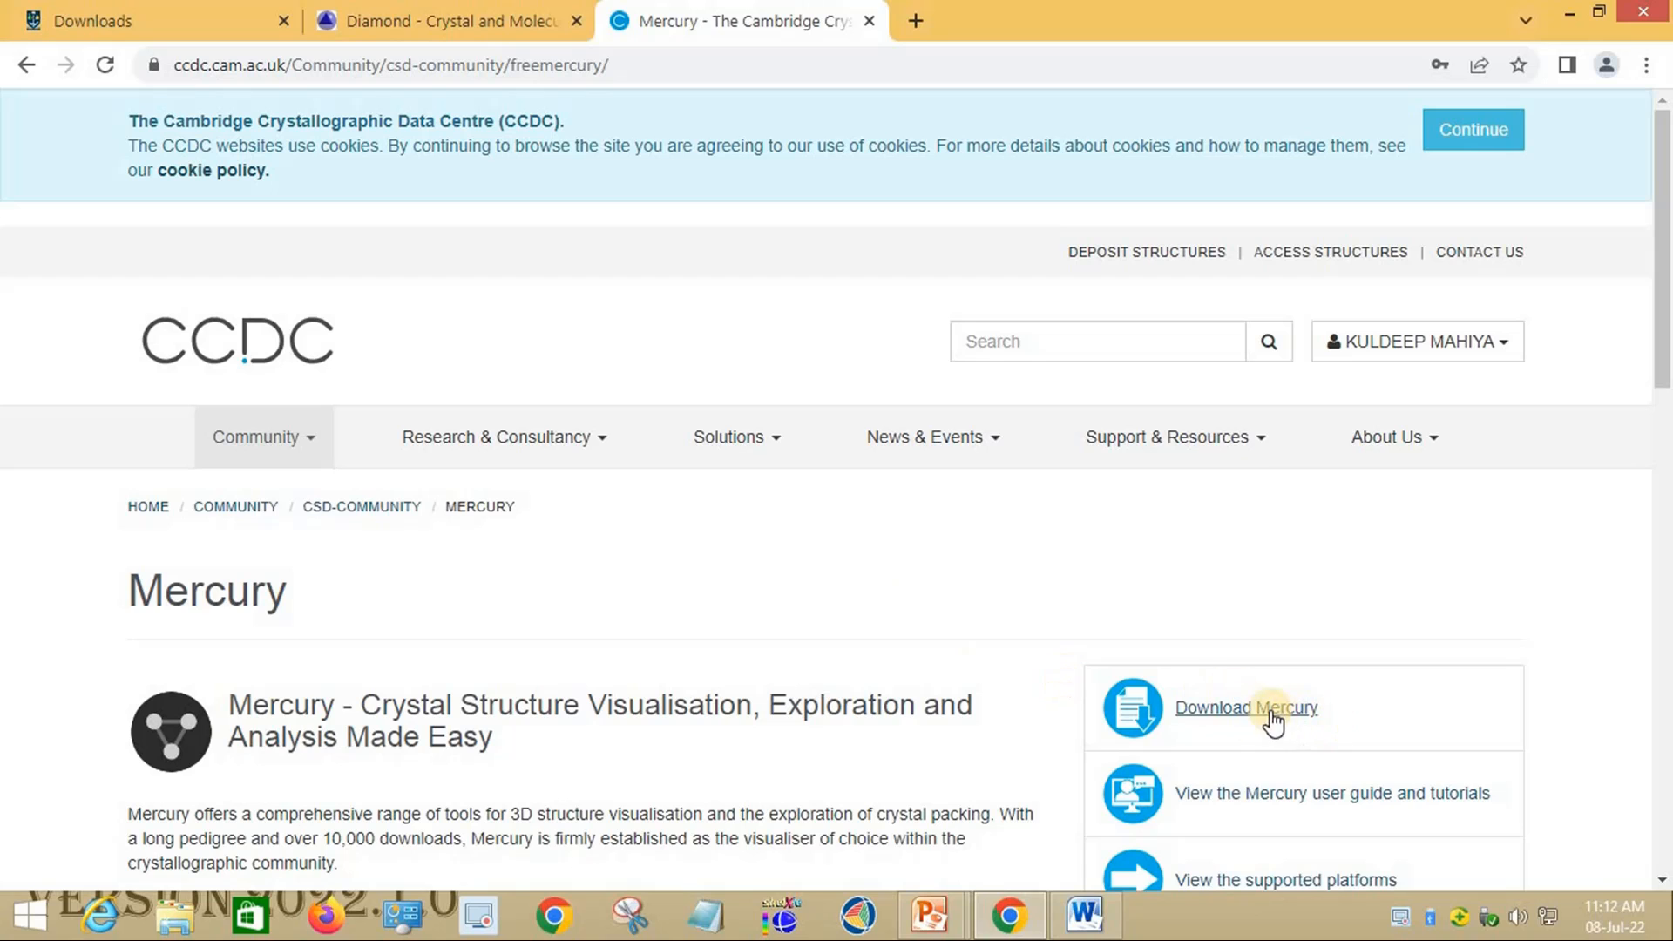
Step: Open the Mercury download page and expand the 'Mercury (incorporating enCIFer)' downloads list
{"action": "left_click", "coordinate": [1229, 720]}
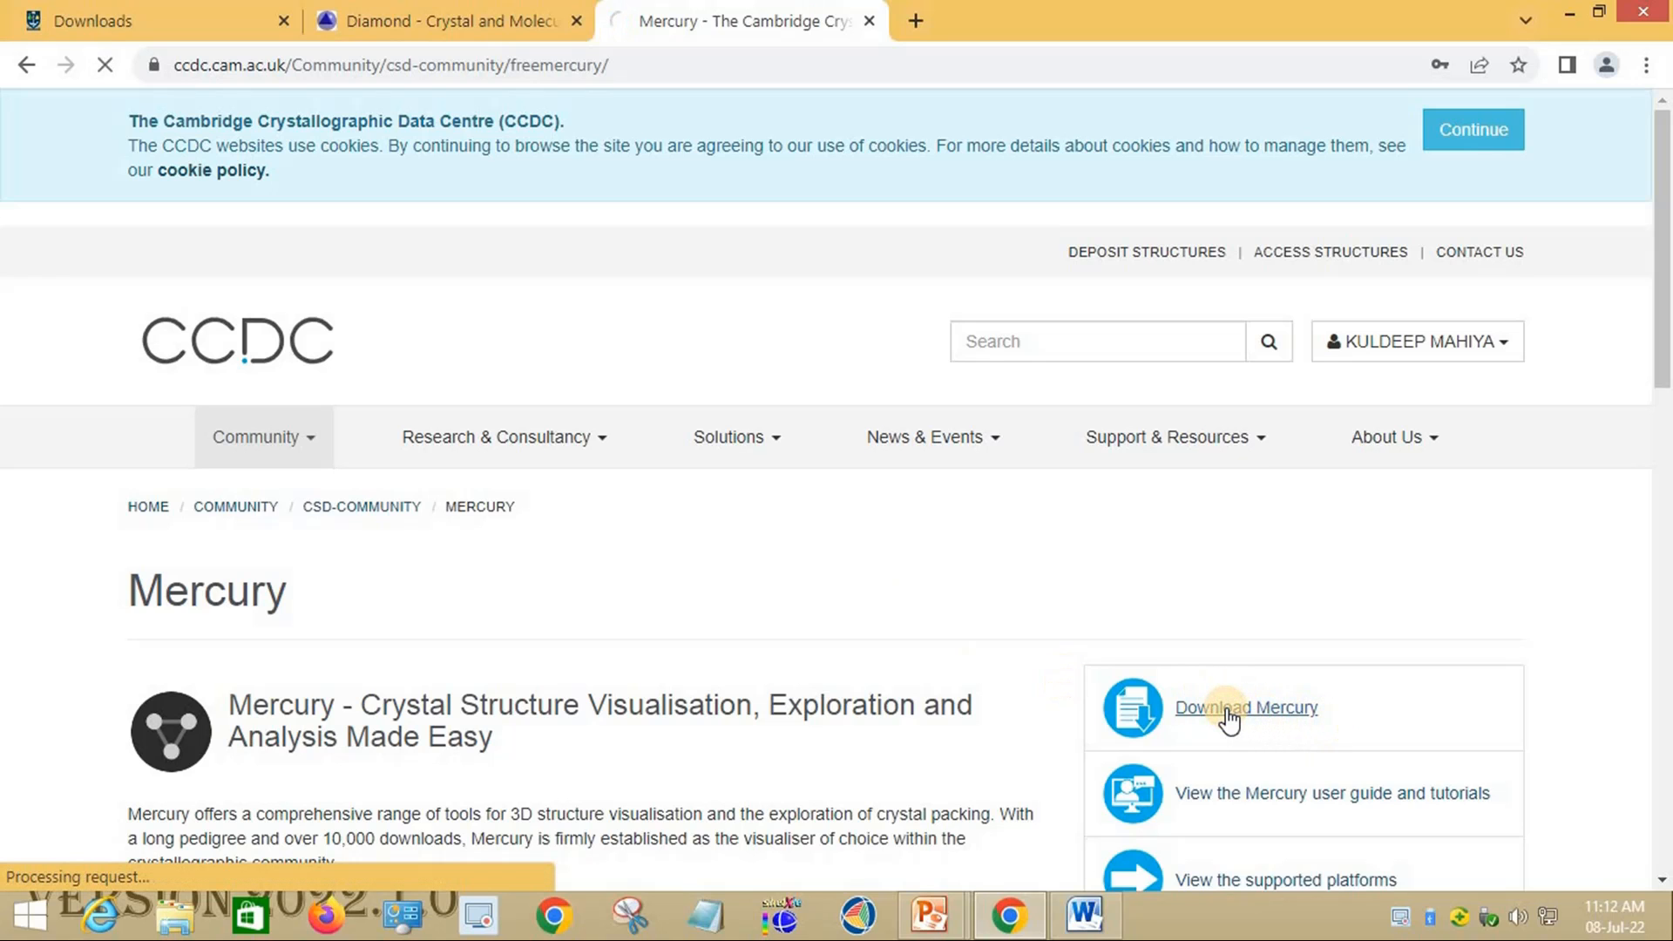
{"action": "scroll", "coordinate": [994, 523], "scroll_direction": "down", "scroll_amount": 3}
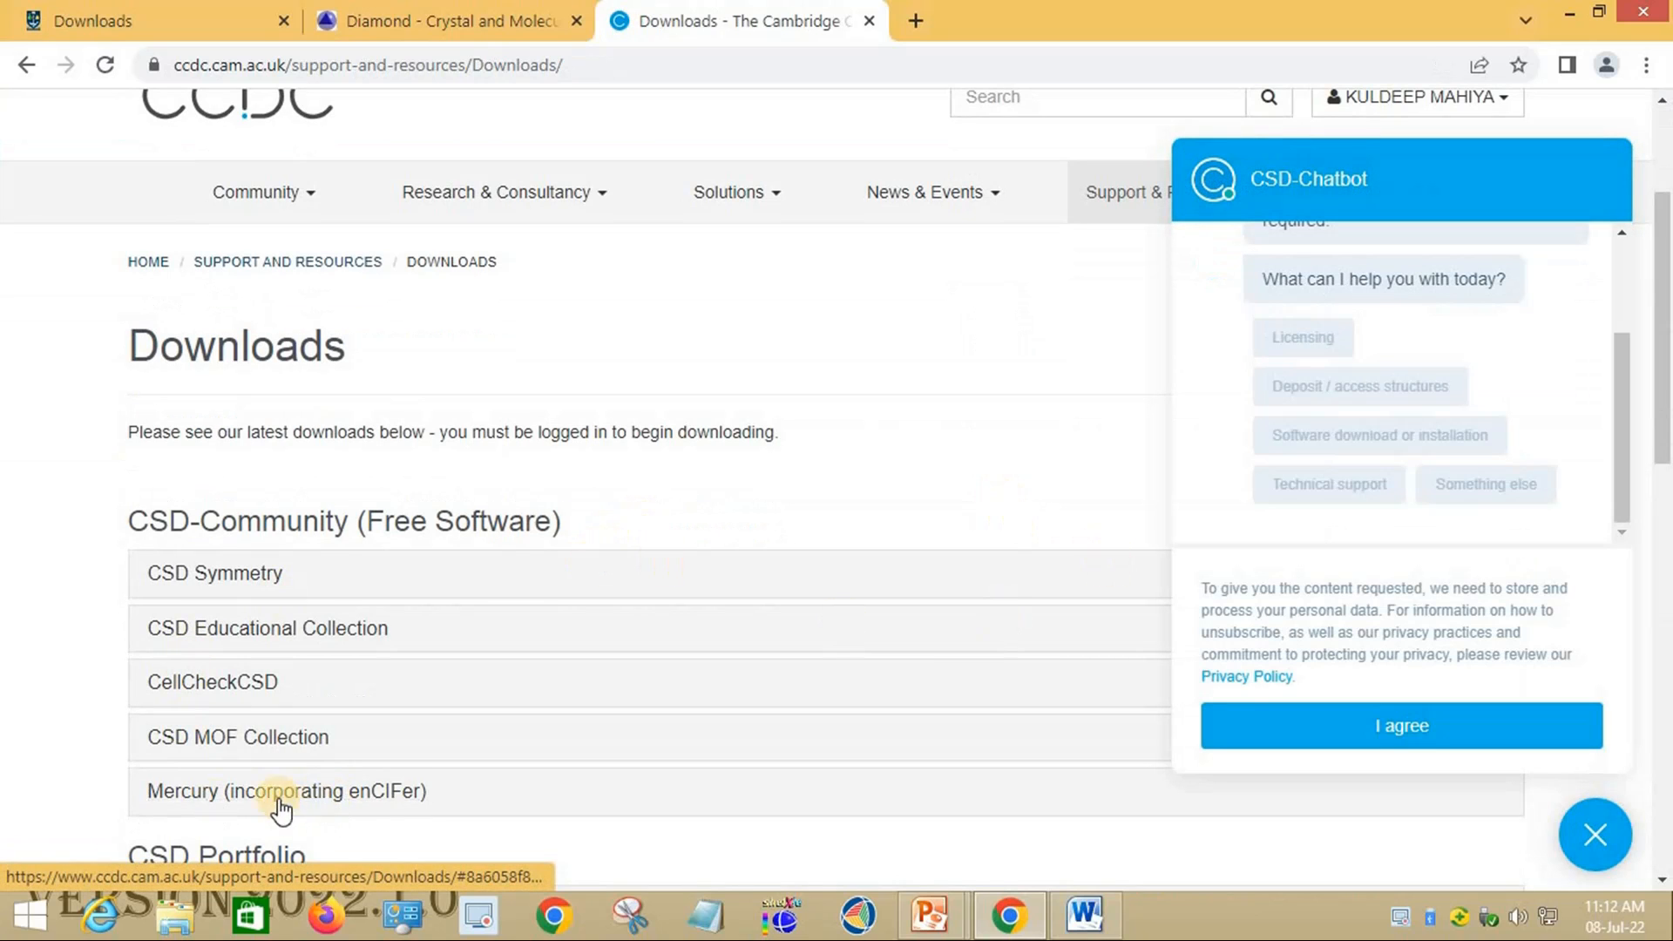
{"action": "left_click", "coordinate": [327, 800]}
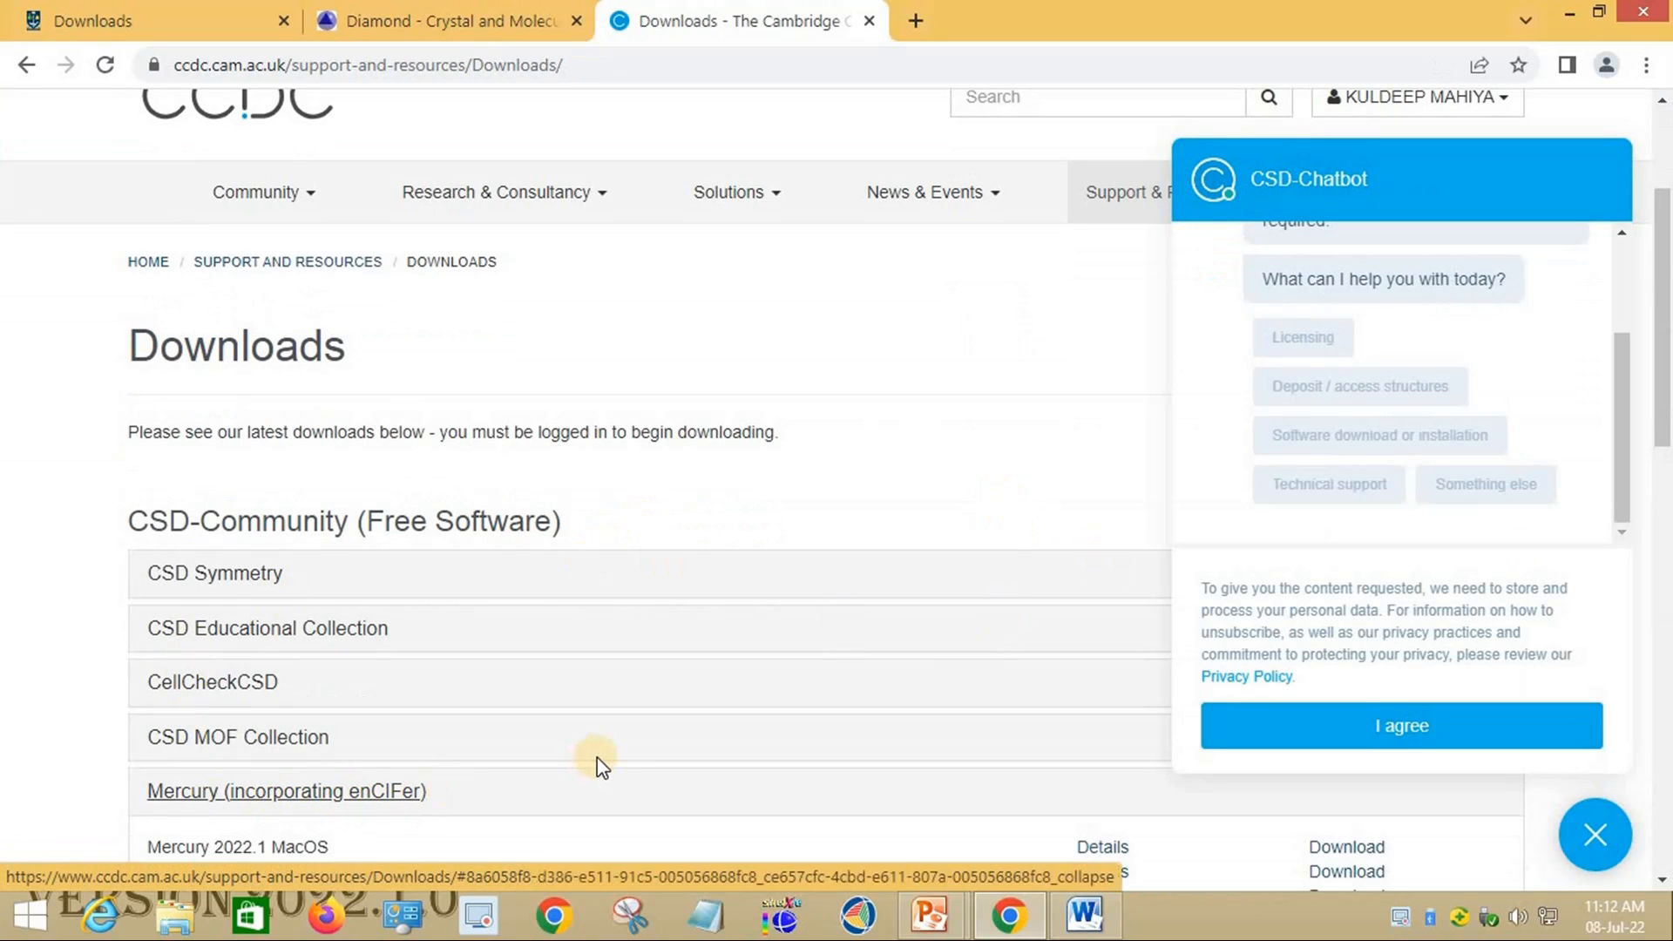
{"action": "scroll", "coordinate": [771, 687], "scroll_direction": "down", "scroll_amount": 3}
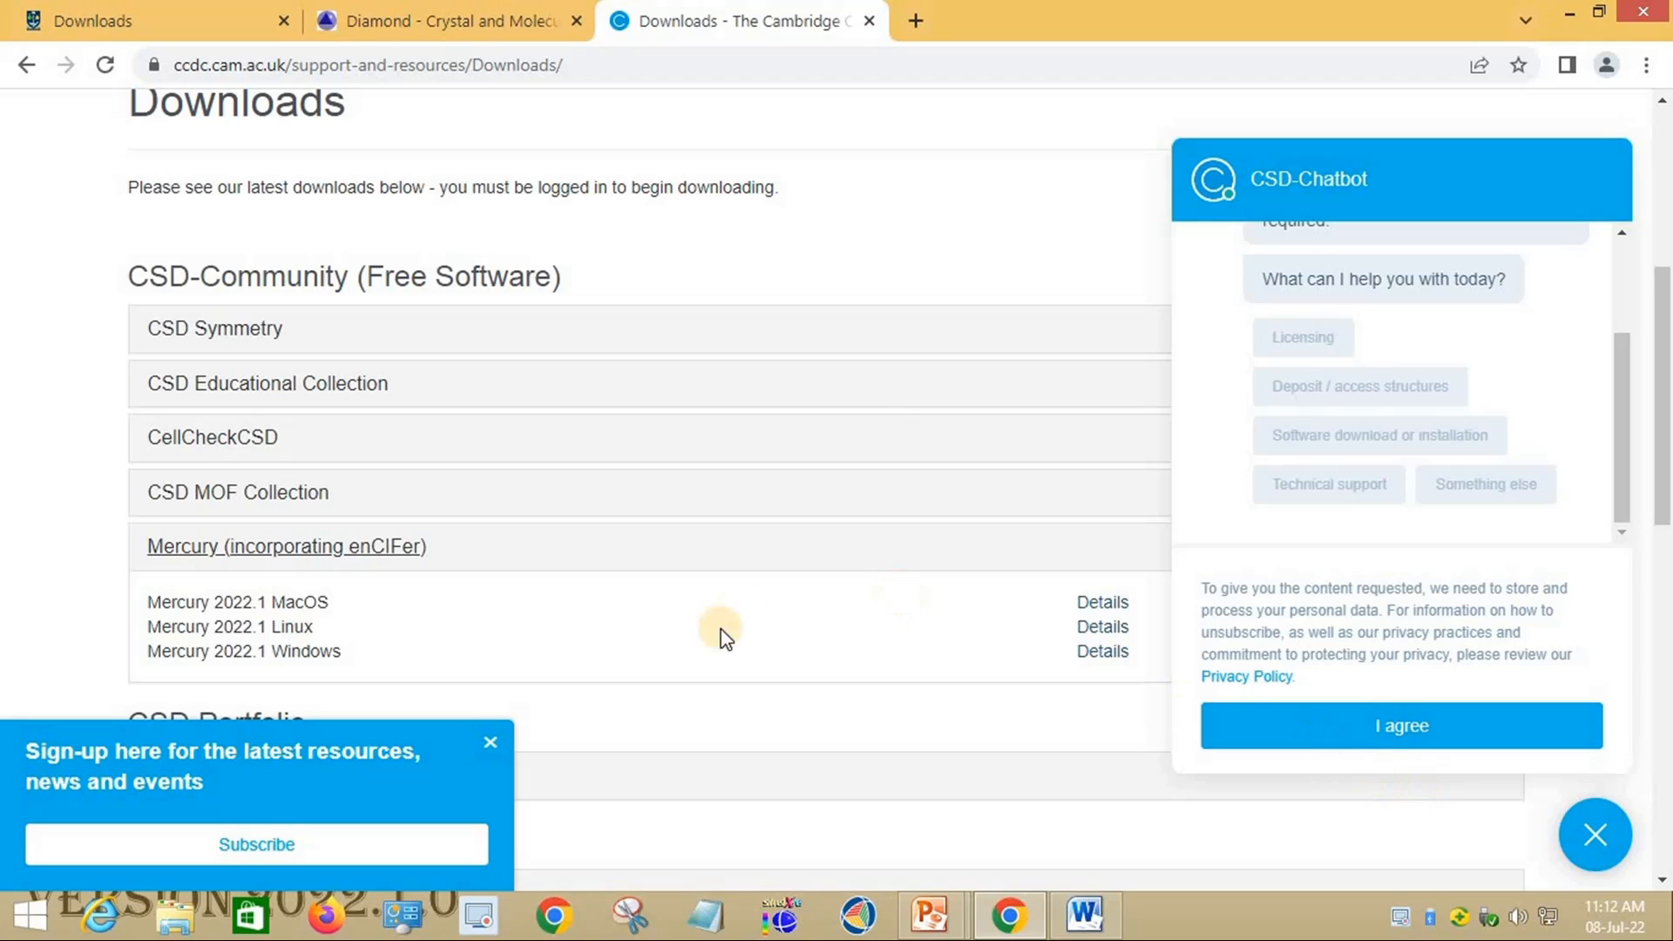
Step: Accept the chatbot's privacy notice and close the chatbot panel
{"action": "left_click_drag", "start_coordinate": [1429, 169], "coordinate": [1238, 179]}
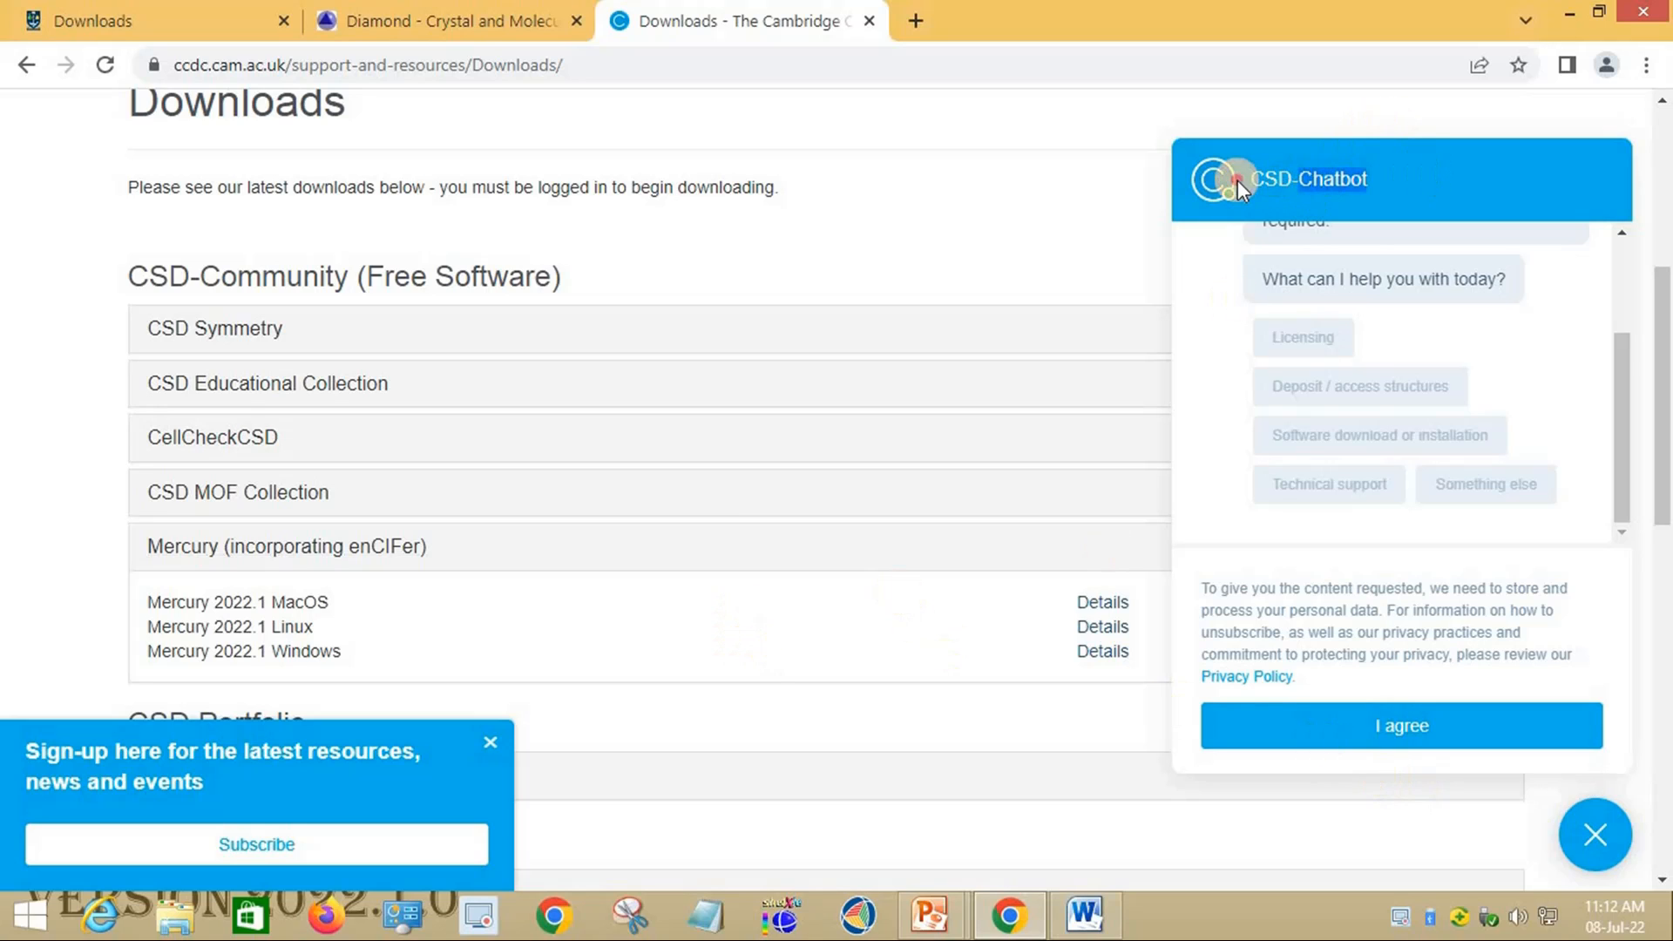
{"action": "left_click", "coordinate": [1460, 727]}
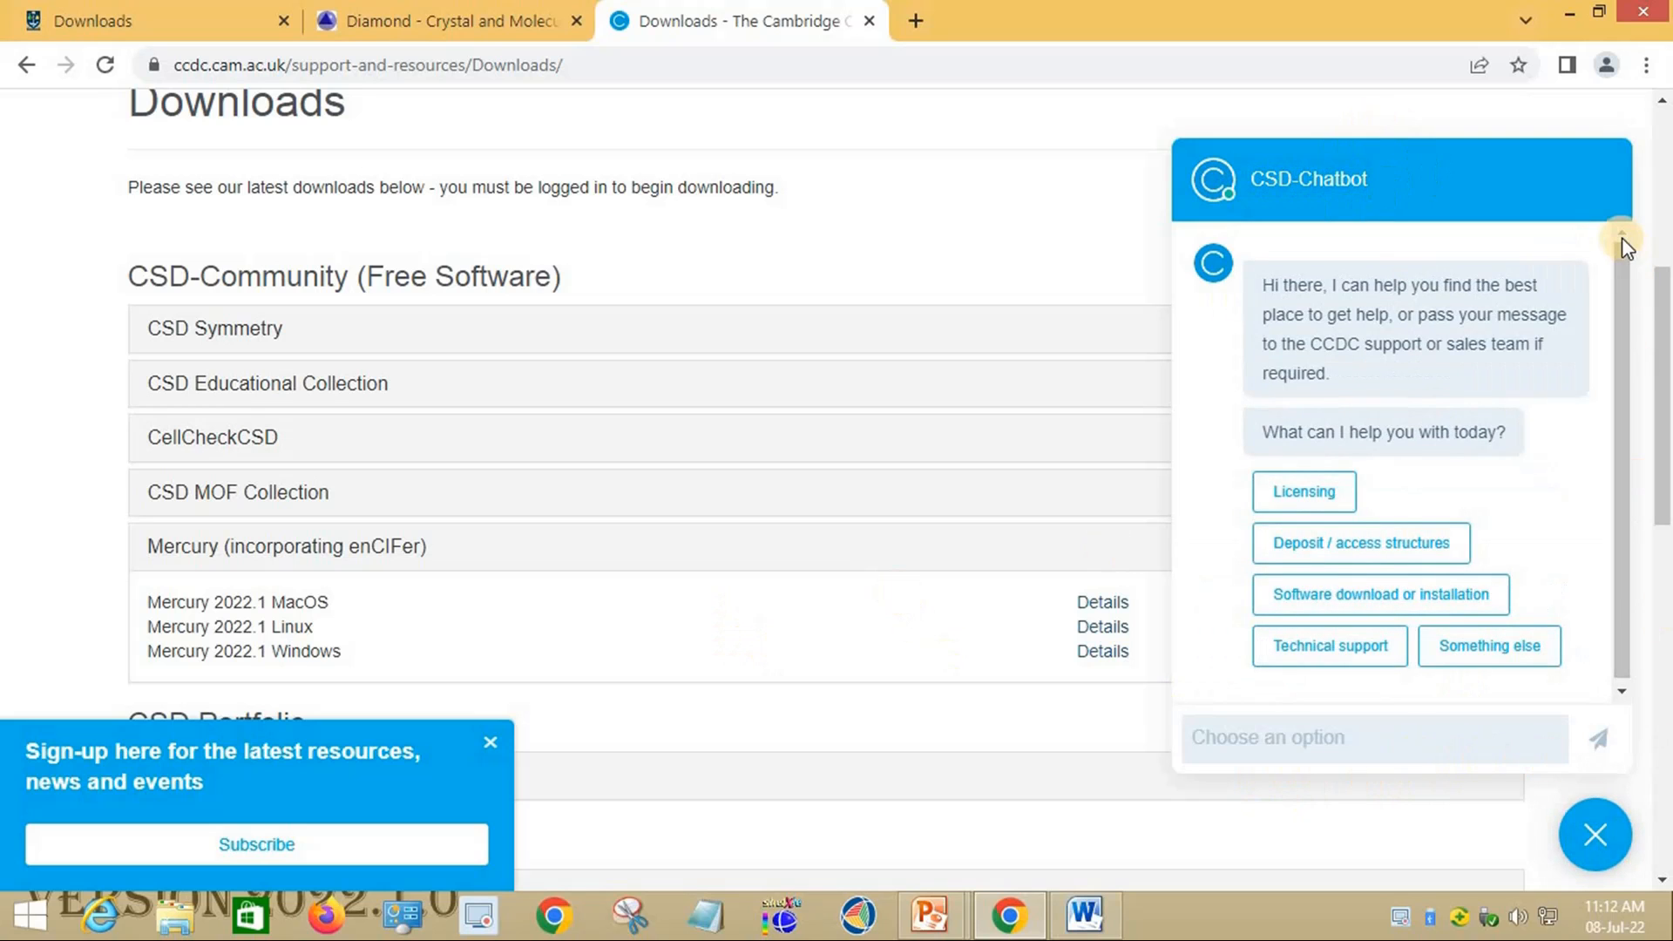
{"action": "scroll", "coordinate": [861, 687], "scroll_direction": "down", "scroll_amount": 5}
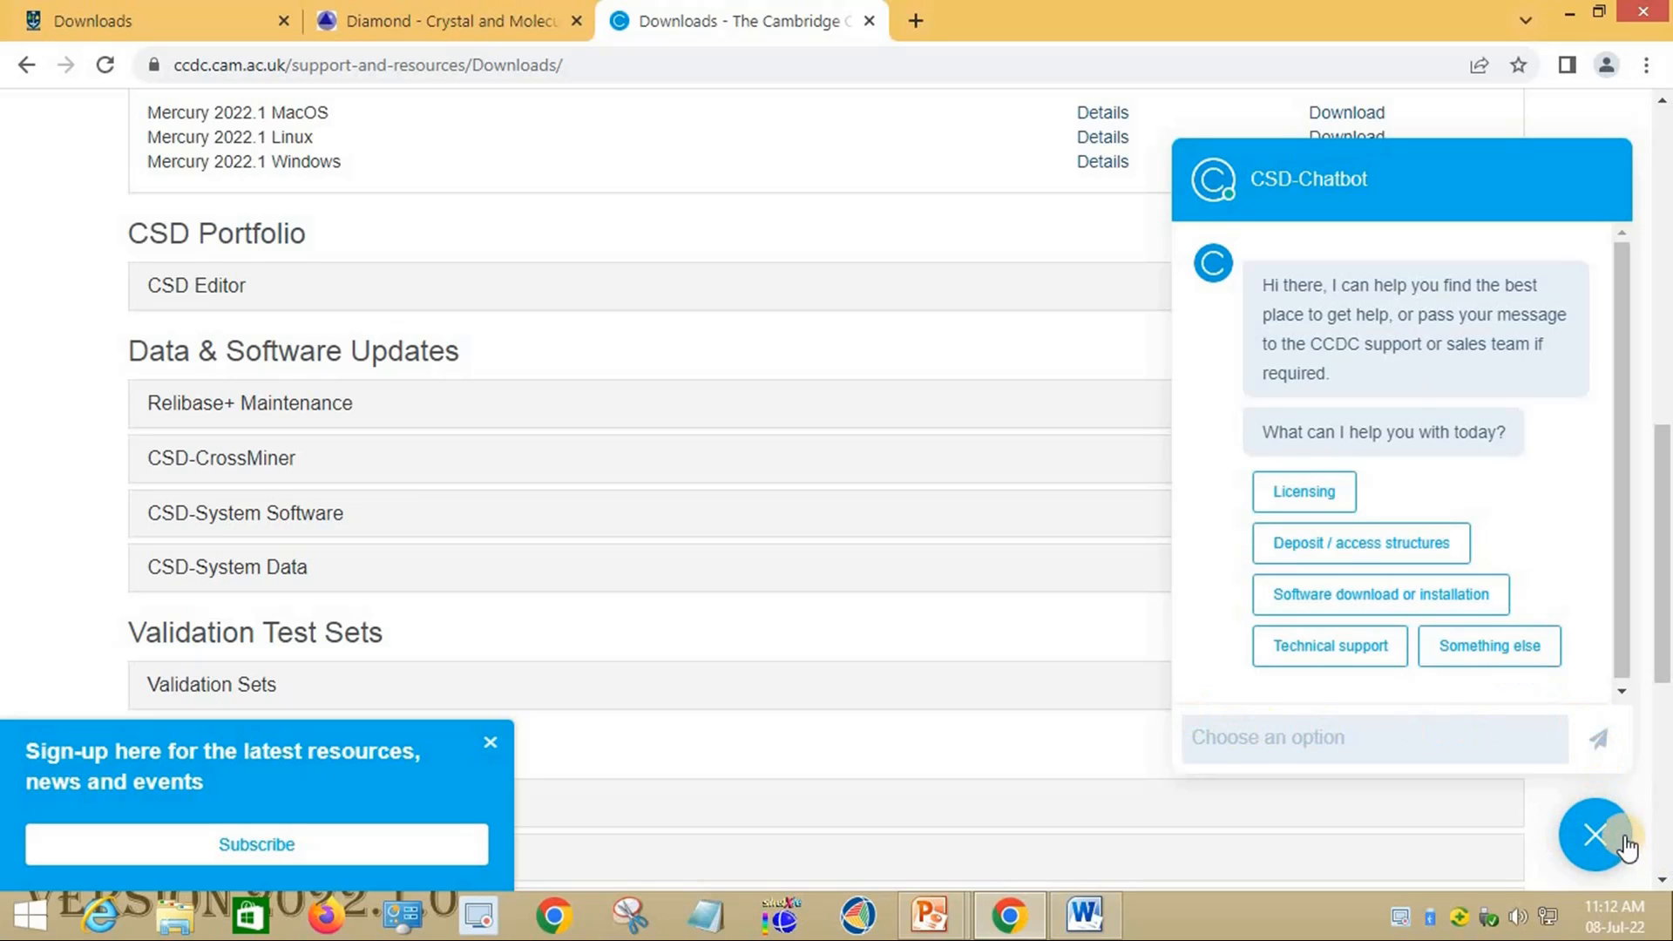
{"action": "left_click", "coordinate": [1531, 858]}
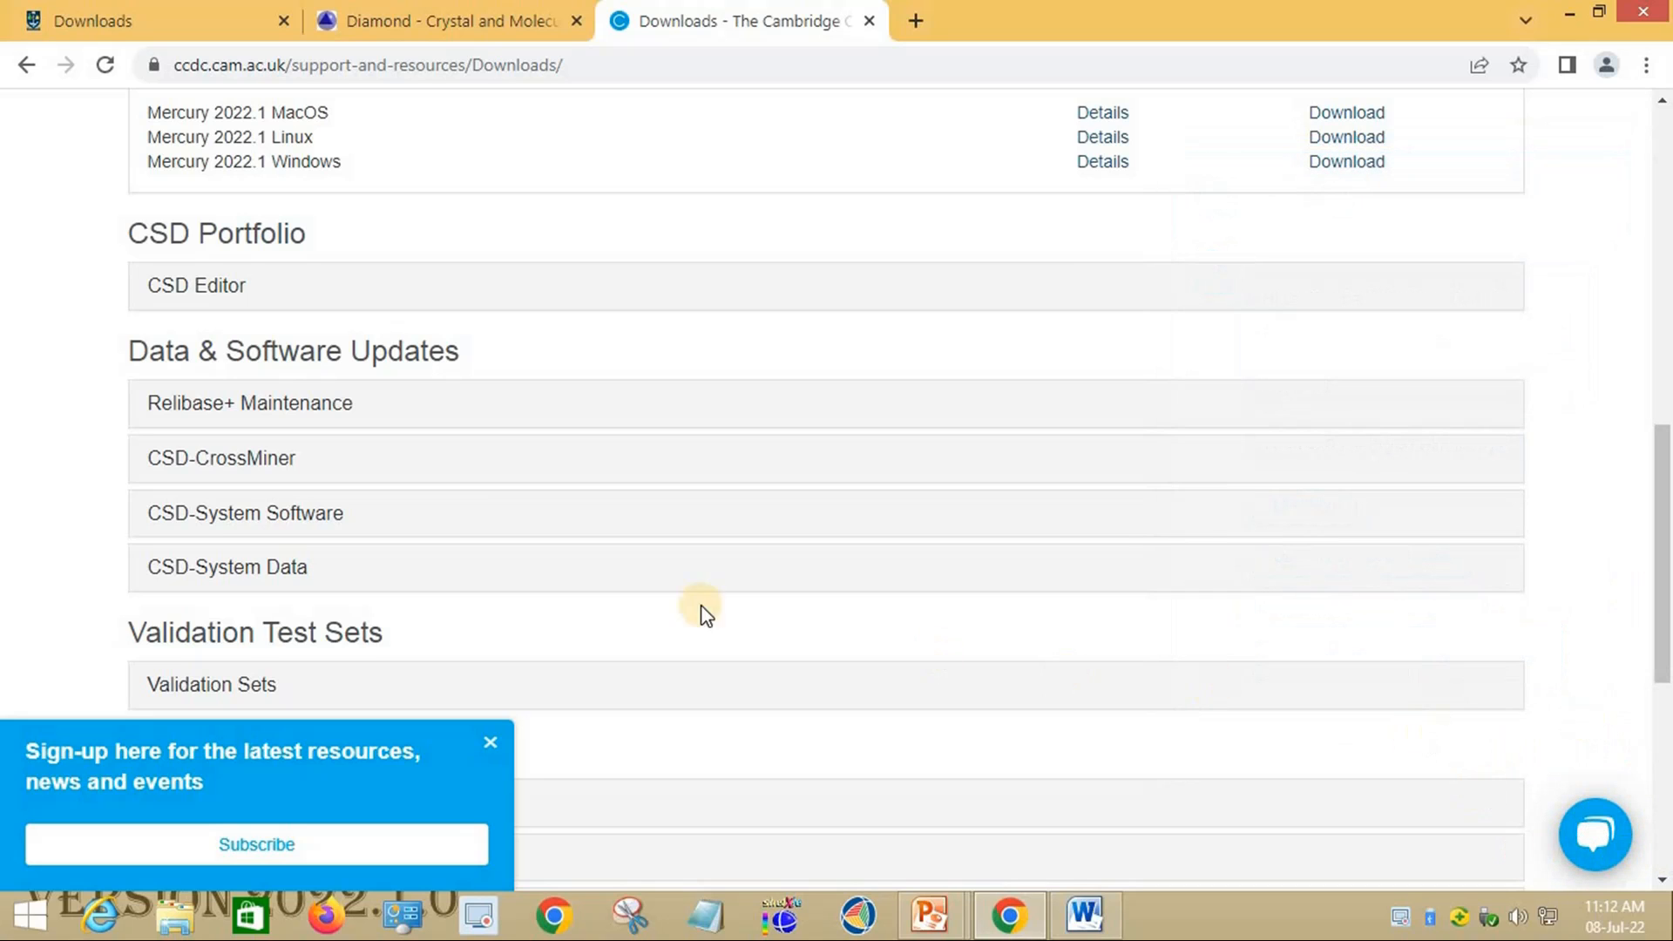
Step: Start the Windows download of Mercury 2022.1 to bring up its licence agreement
{"action": "scroll", "coordinate": [658, 553], "scroll_direction": "up", "scroll_amount": 3}
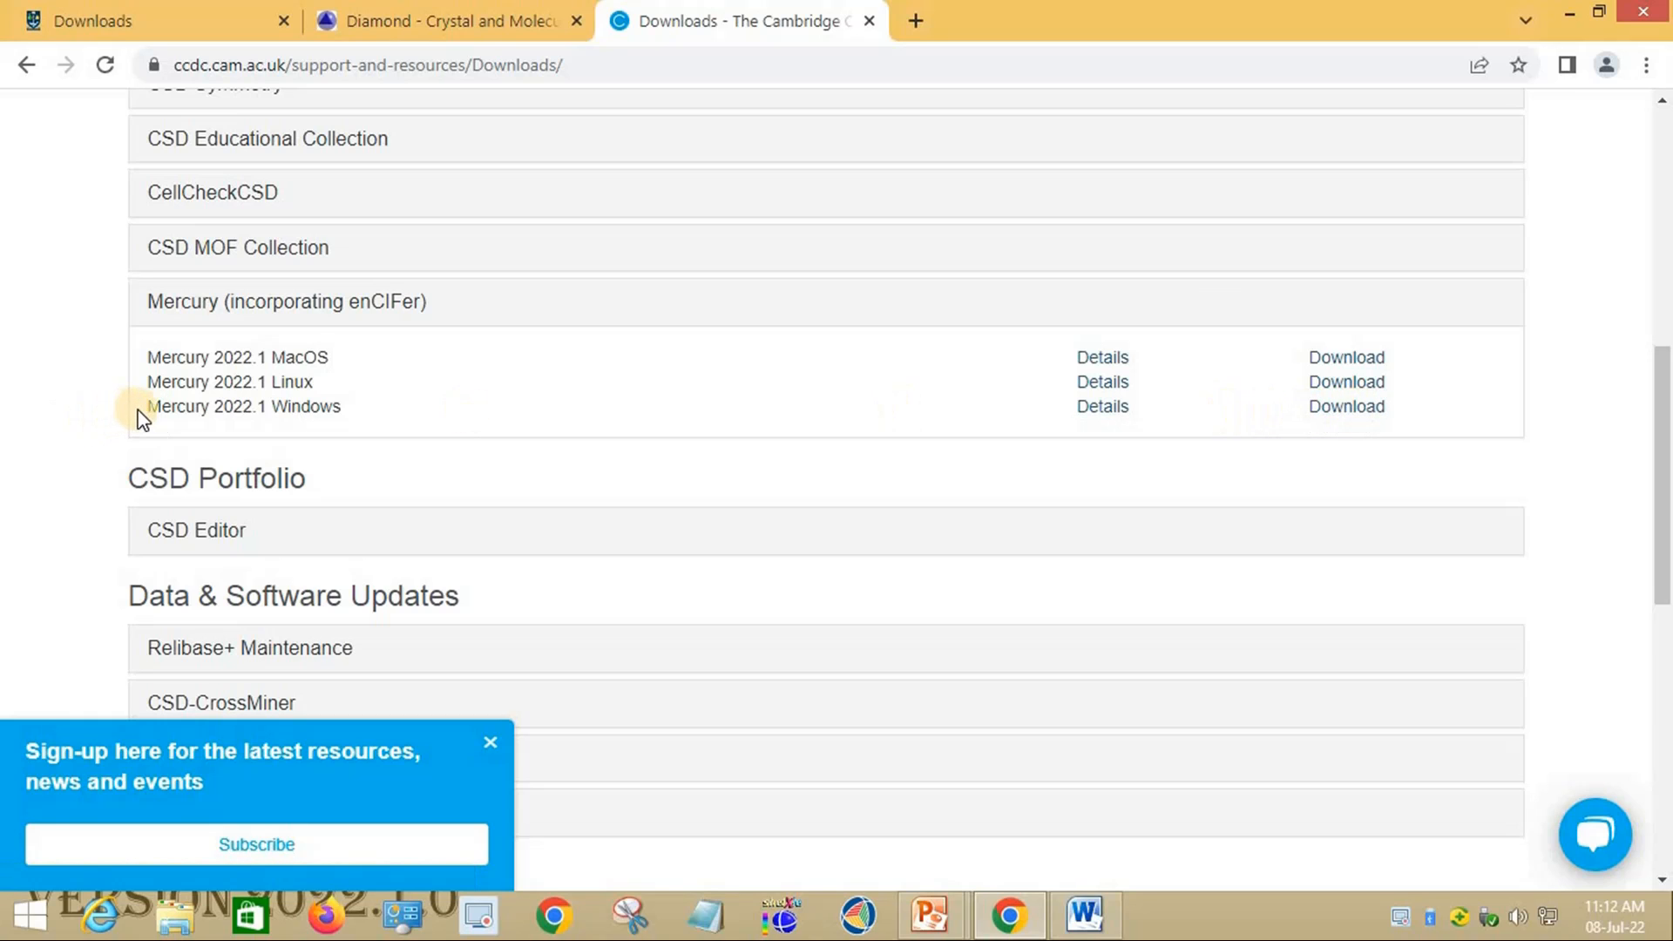
{"action": "left_click_drag", "start_coordinate": [148, 406], "coordinate": [384, 407]}
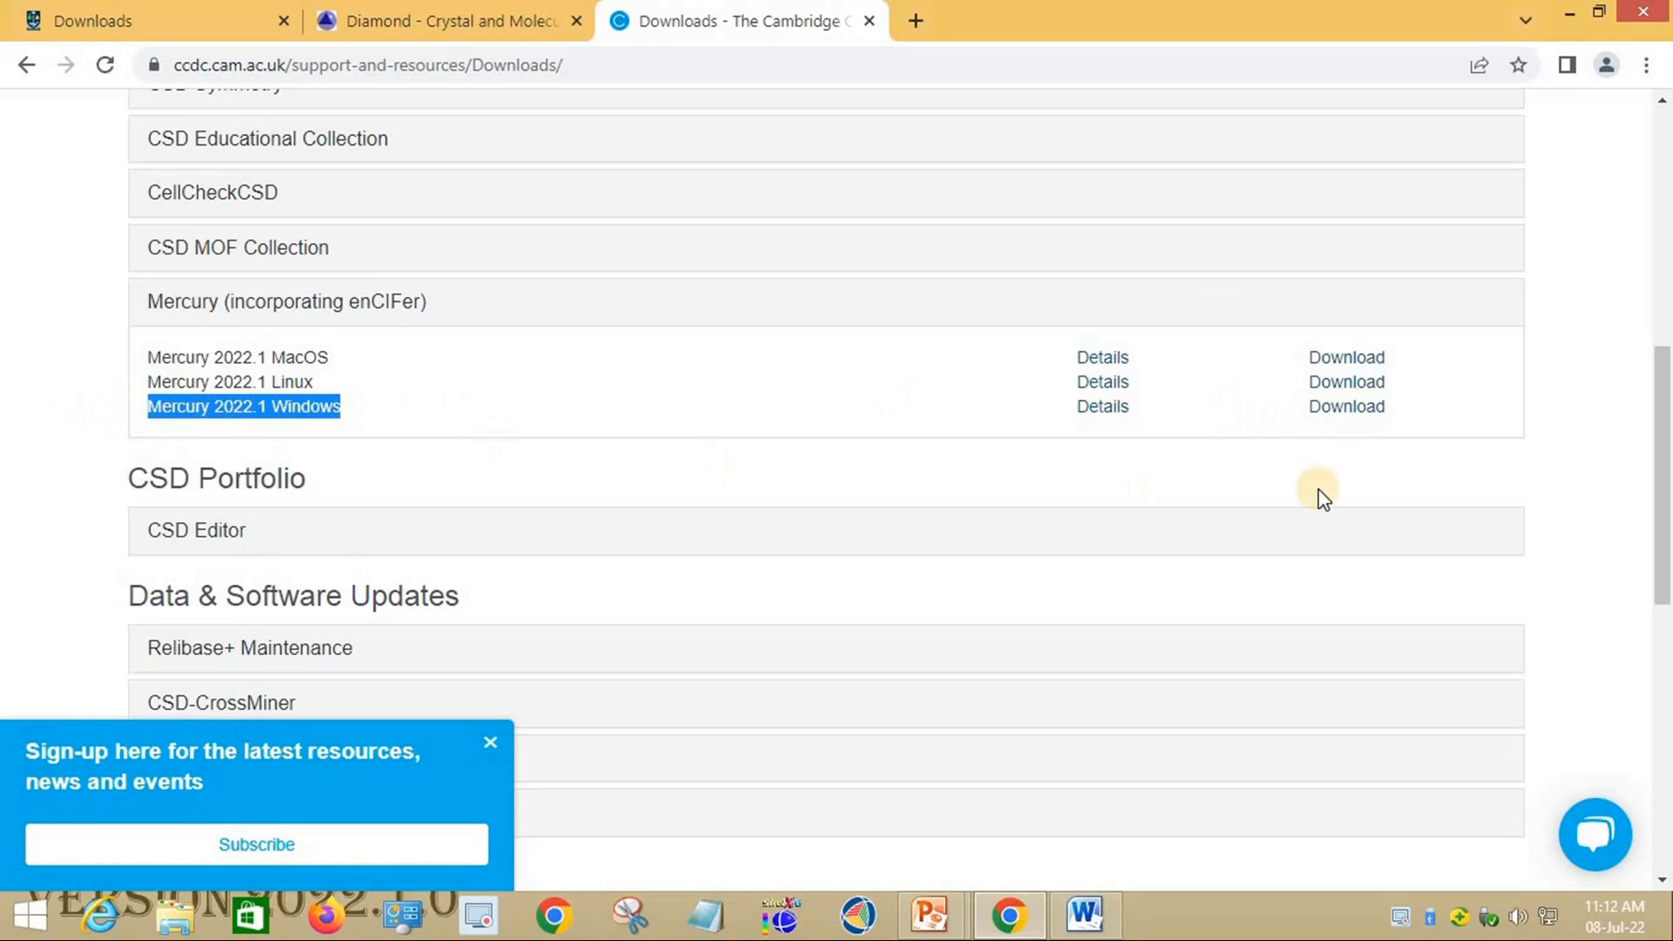
{"action": "left_click", "coordinate": [1351, 409]}
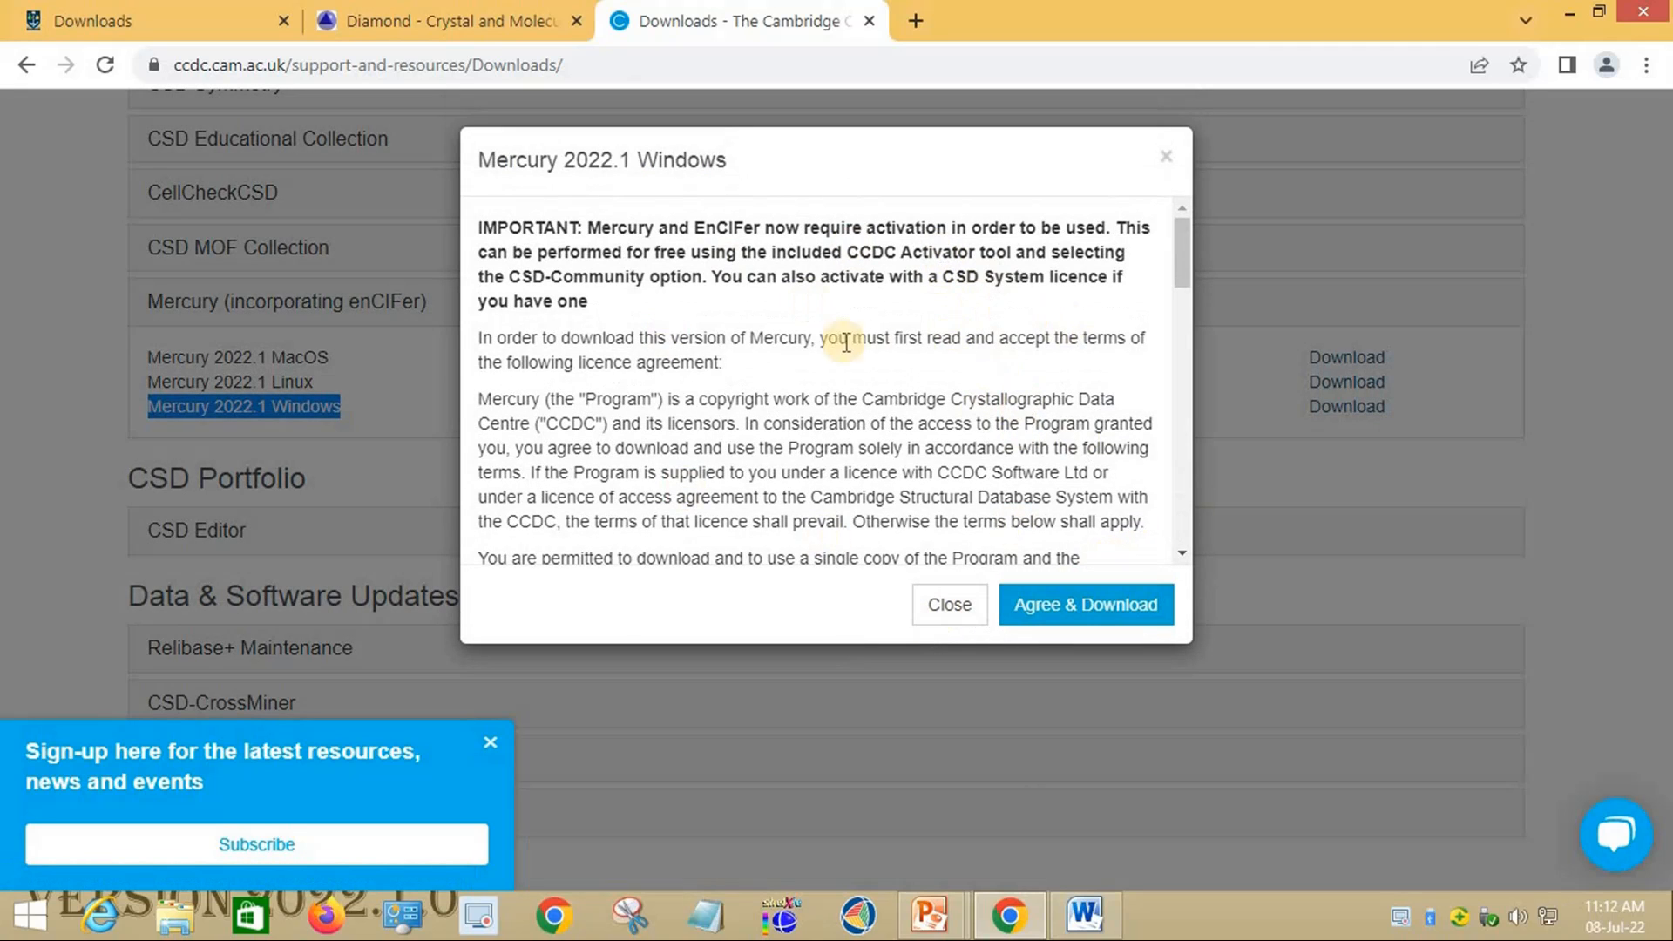
Step: Agree to download the 245 MB mercury-2022.1.0-windows-installer.exe, then clear it from Chrome's downloads list
{"action": "scroll", "coordinate": [907, 384], "scroll_direction": "down", "scroll_amount": 18}
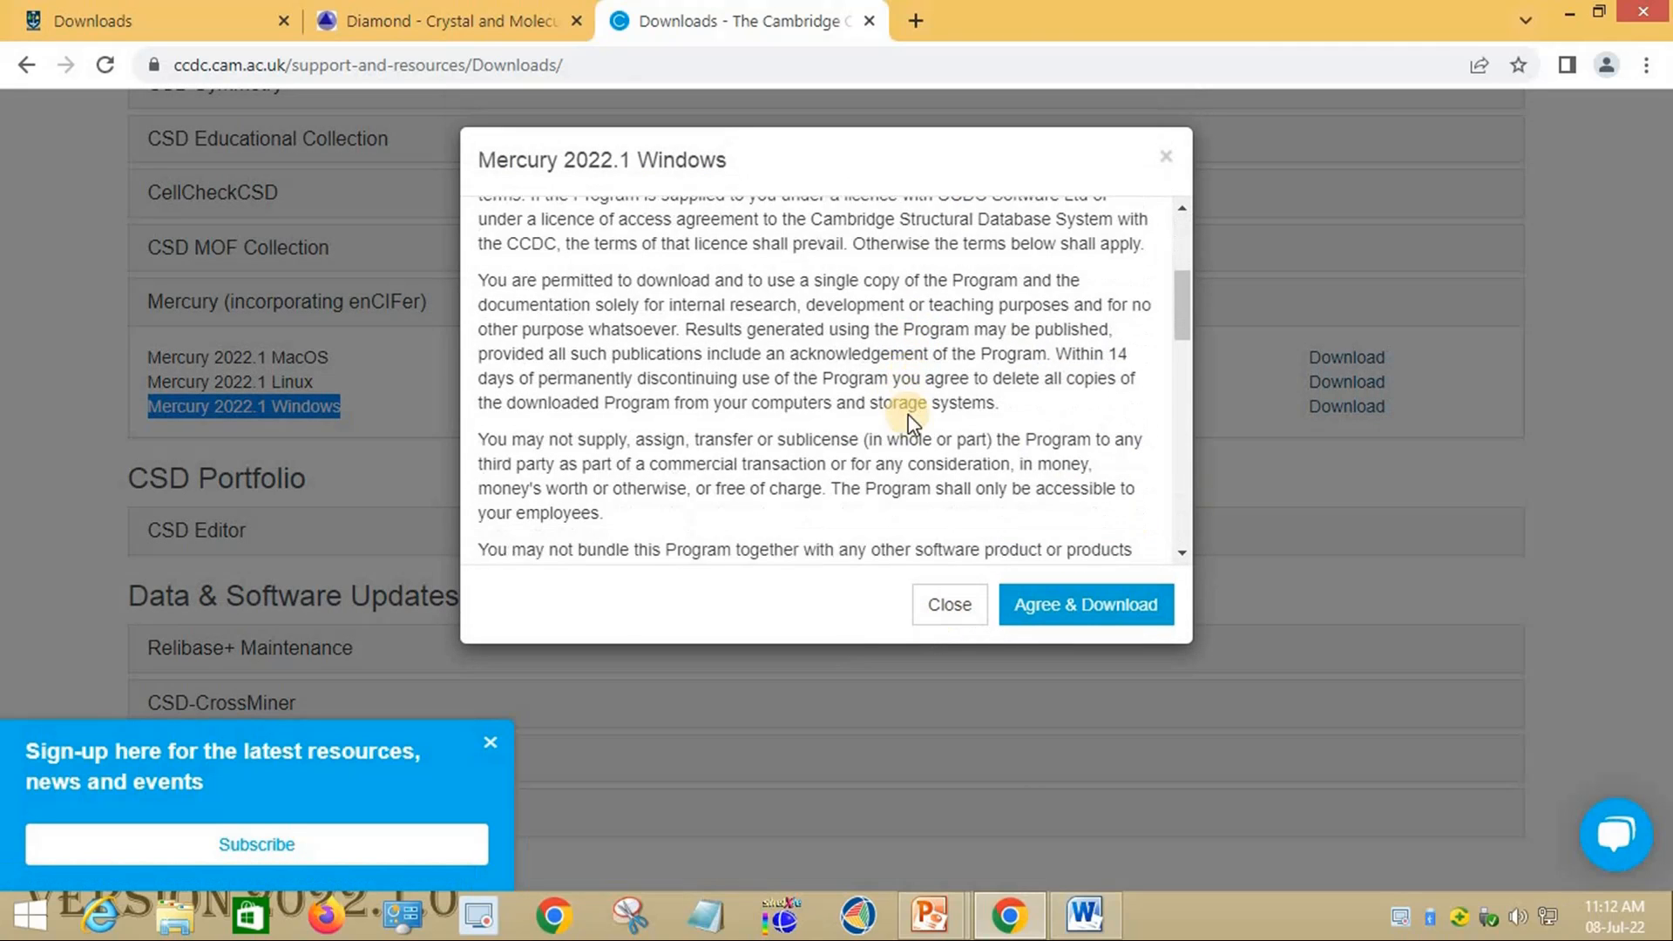
{"action": "left_click", "coordinate": [1152, 628]}
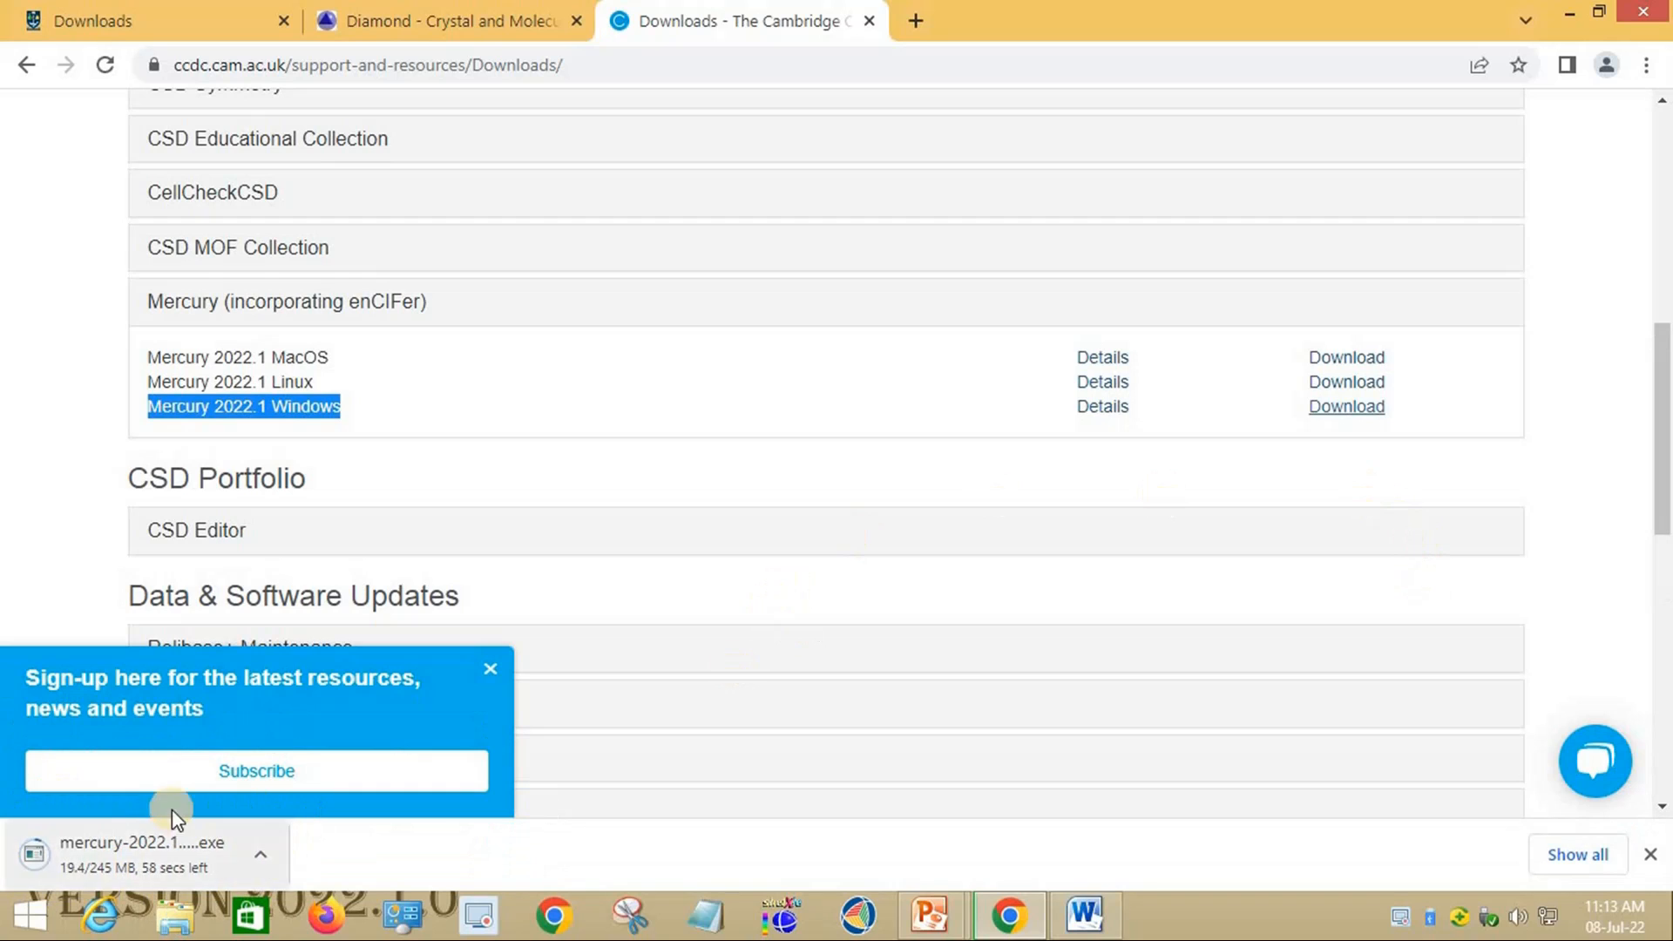
{"action": "left_click", "coordinate": [1579, 854]}
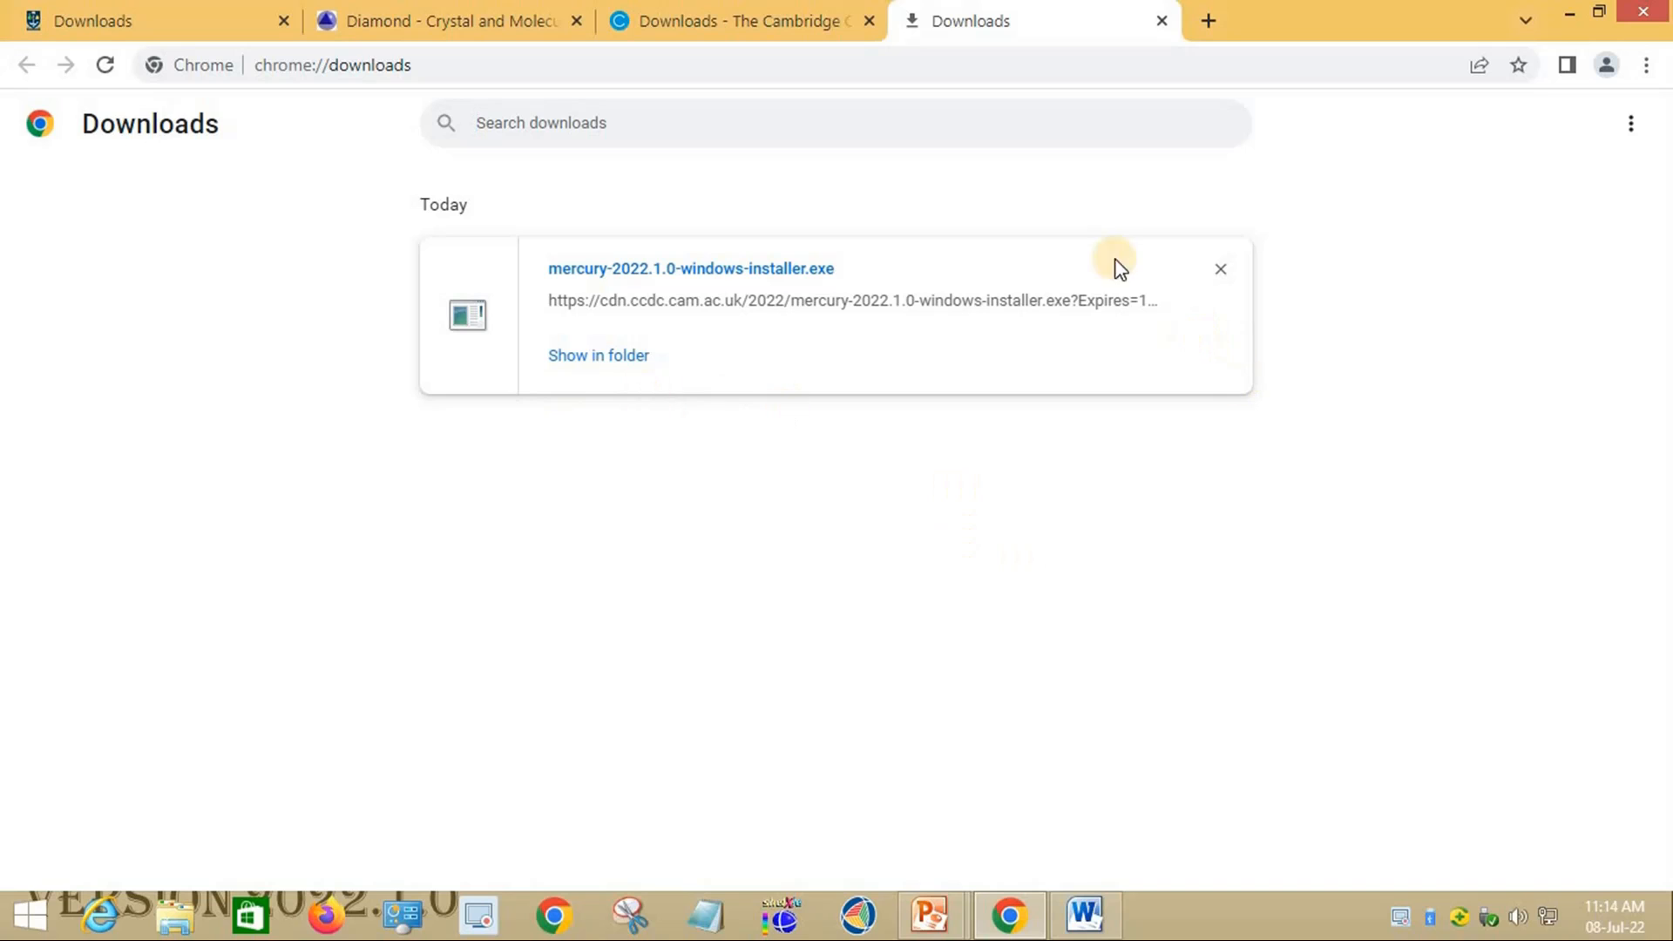
{"action": "left_click", "coordinate": [1220, 269]}
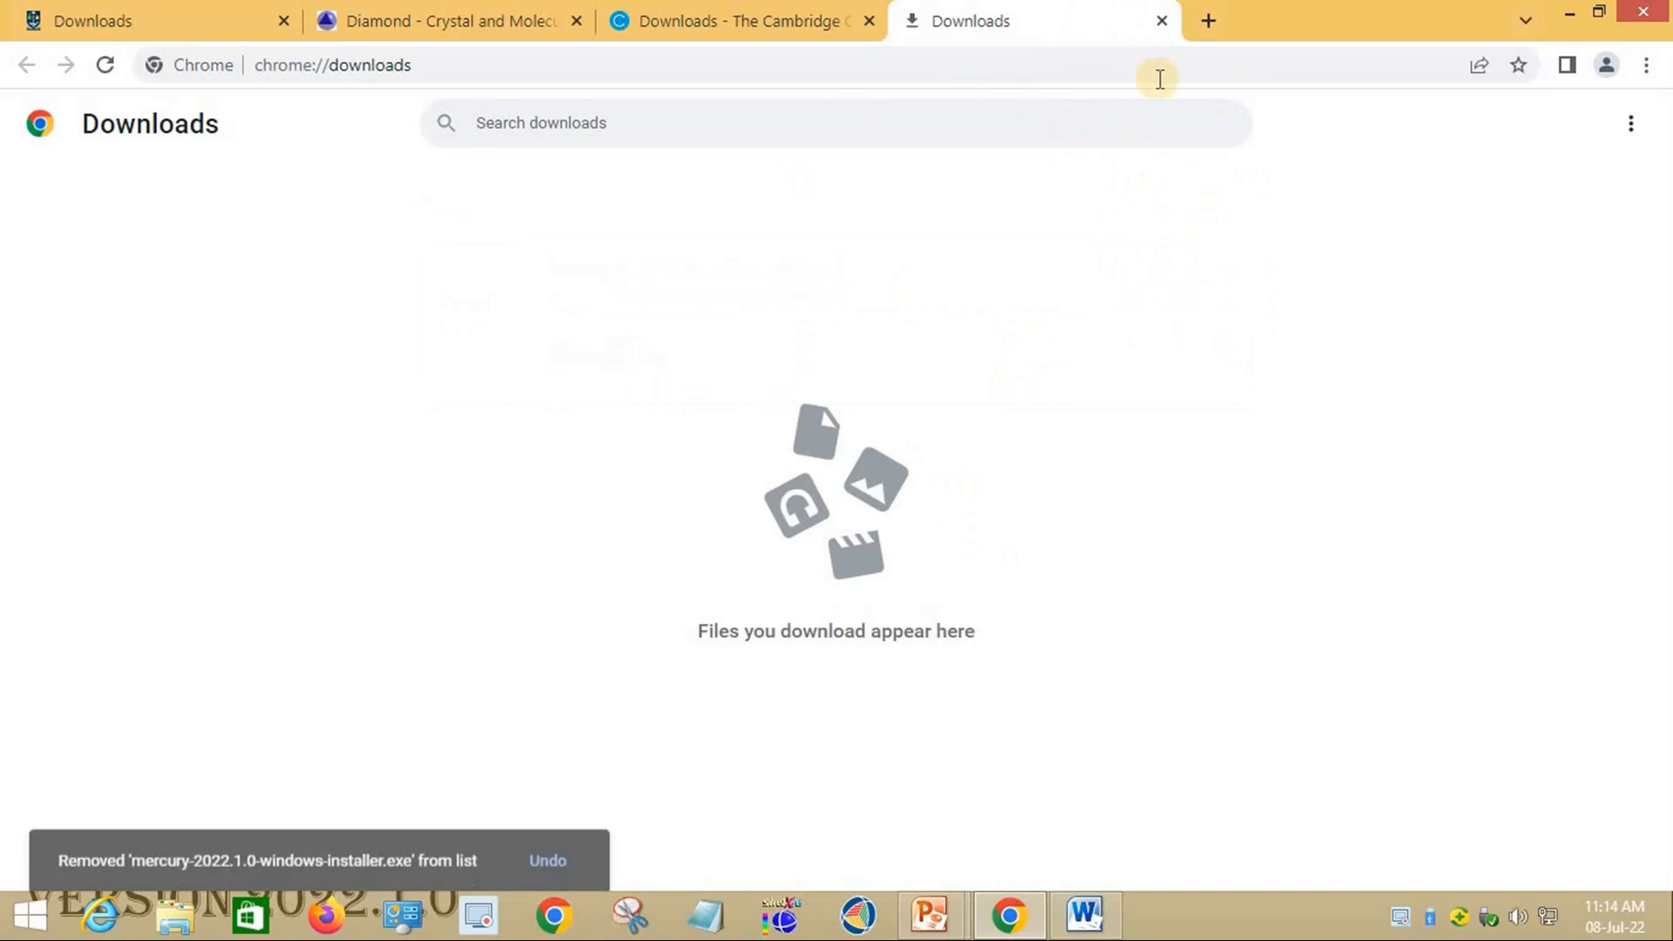
{"action": "key", "text": "ctrl+w"}
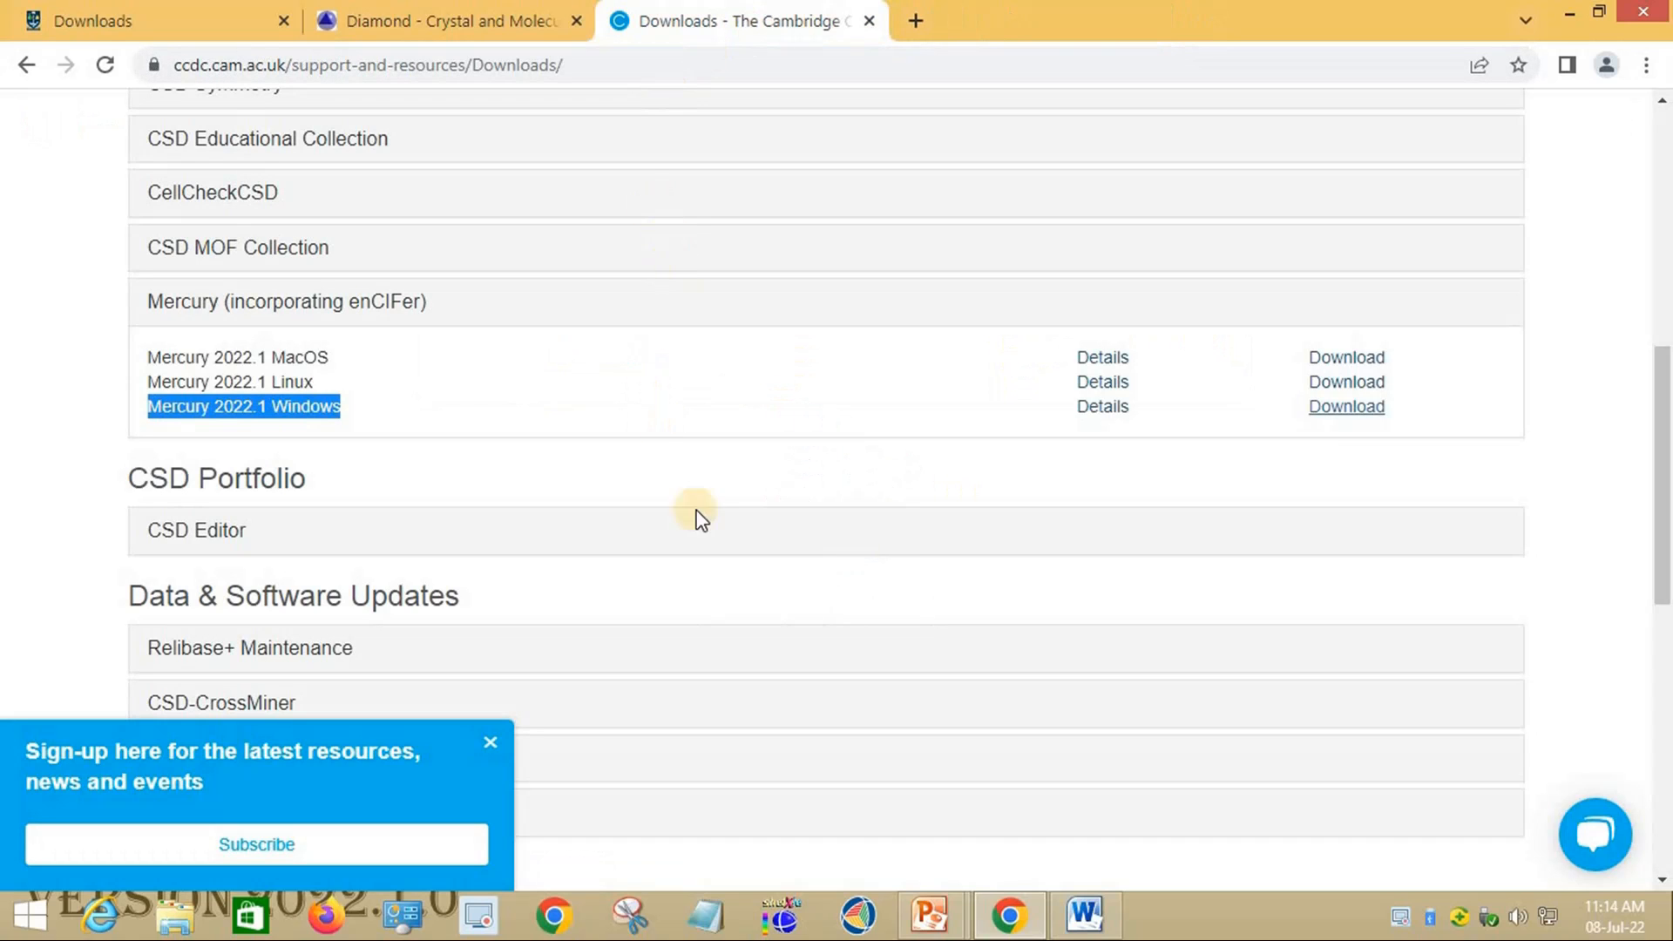
Step: Minimise Chrome and open the Crystallographic softwares folder from the desktop
{"action": "left_click", "coordinate": [1573, 14]}
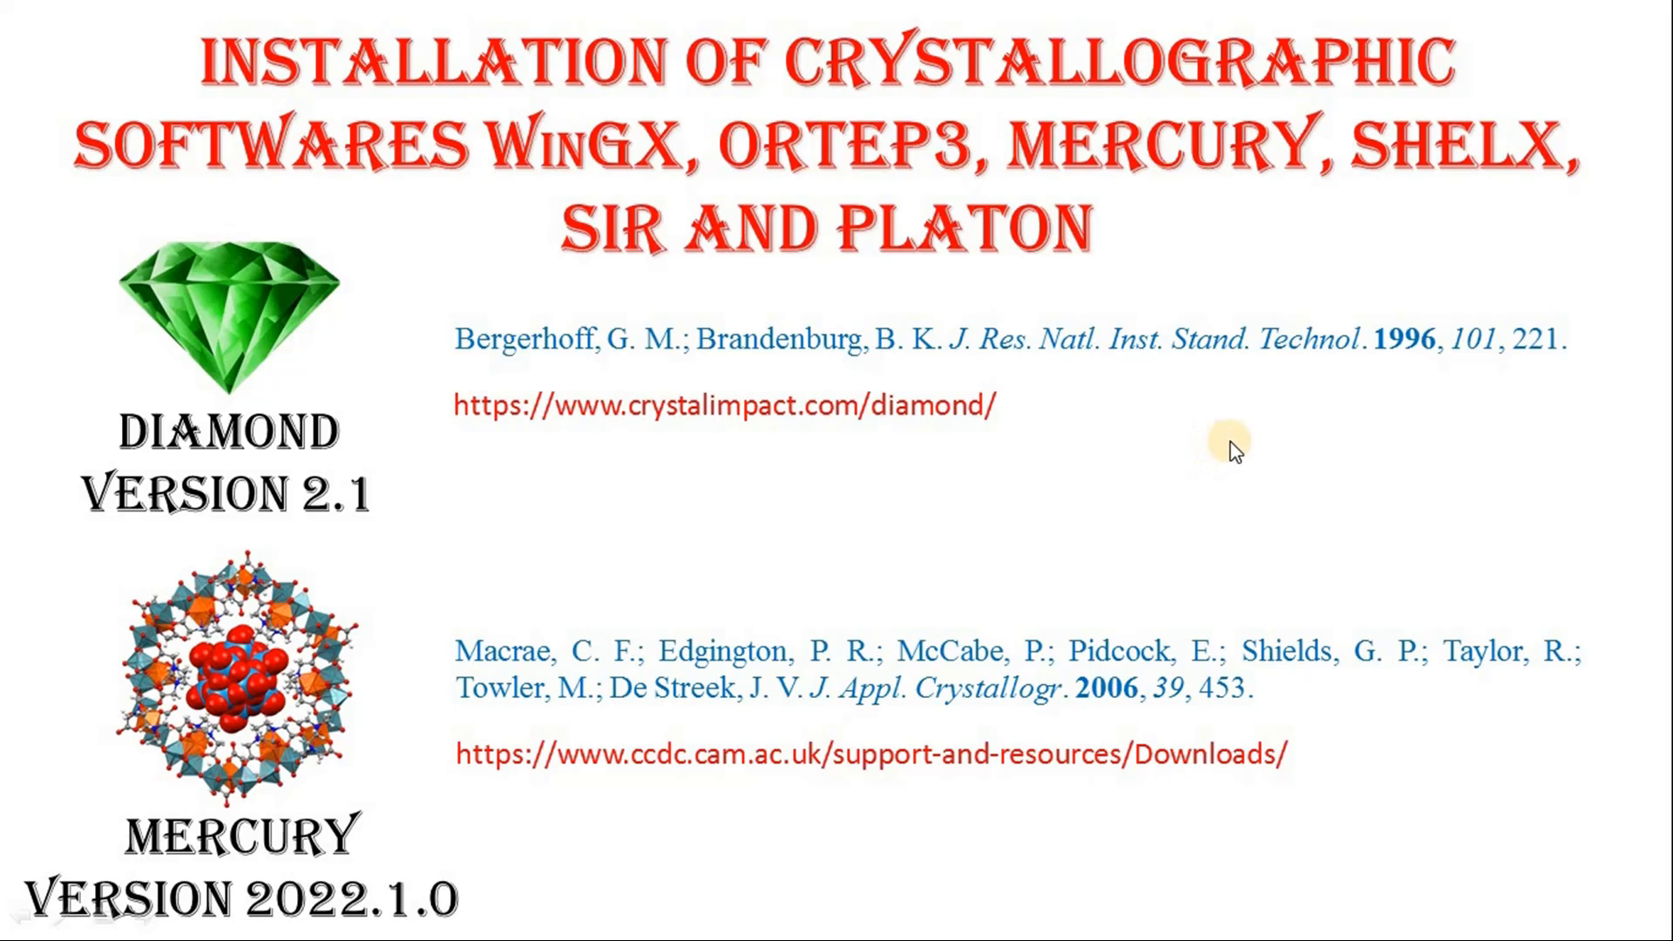
{"action": "key", "text": "alt+Tab"}
{"action": "key", "text": "alt+Tab"}
{"action": "key", "text": "alt+Tab"}
{"action": "key", "text": "alt+Tab"}
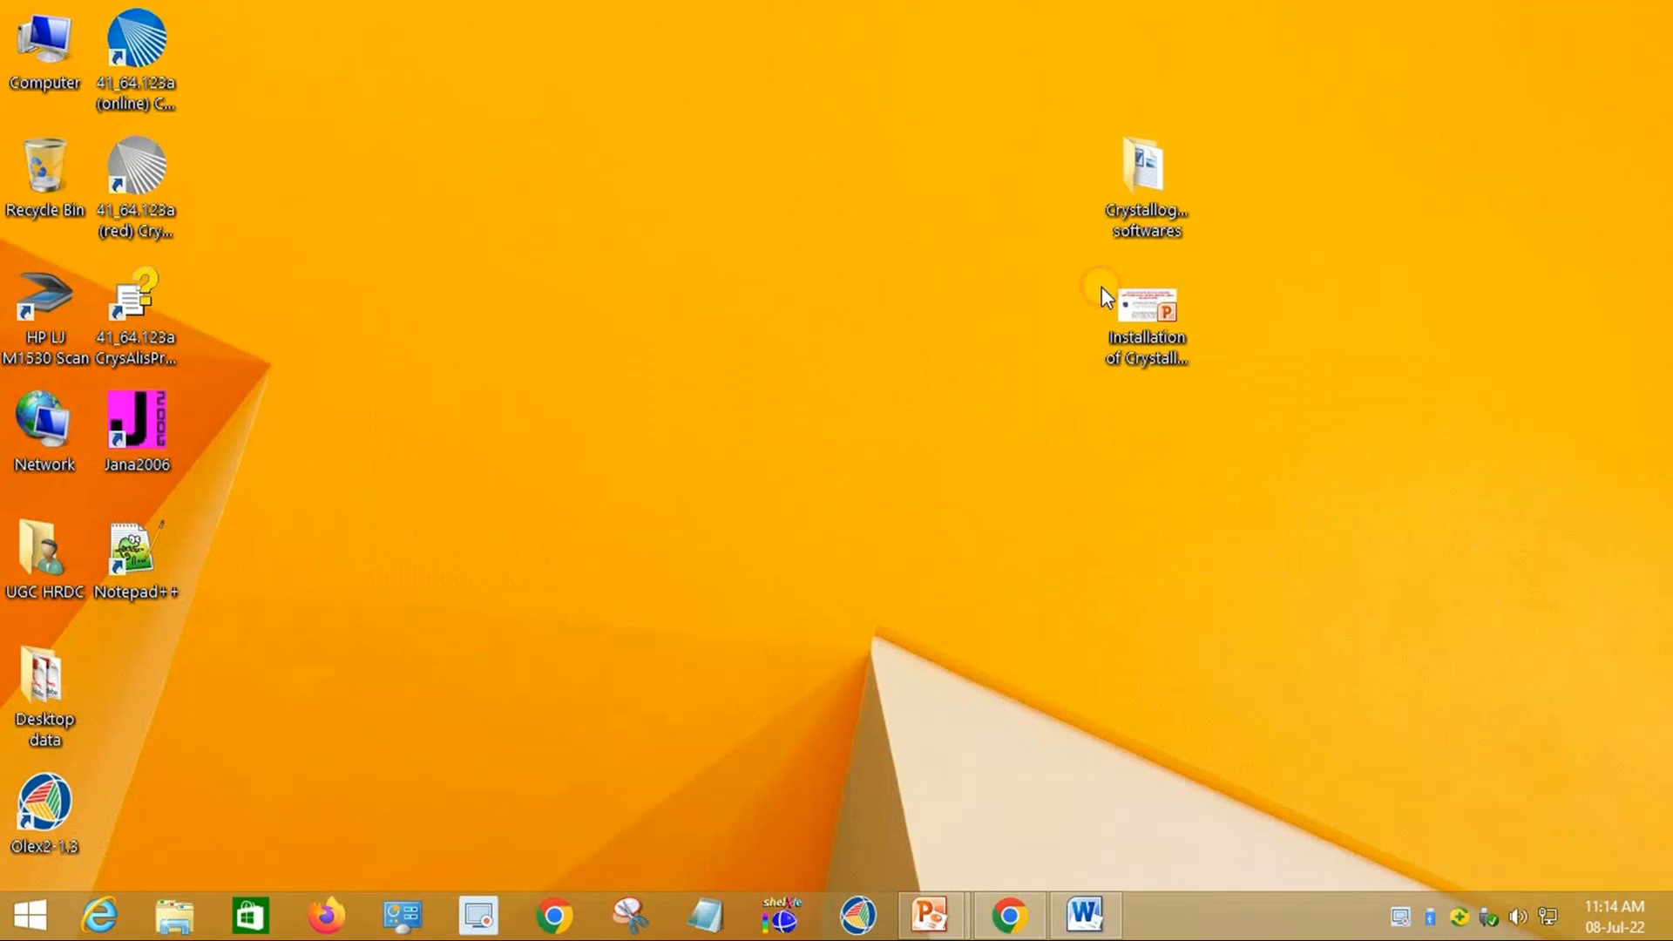
{"action": "double_click", "coordinate": [1152, 176]}
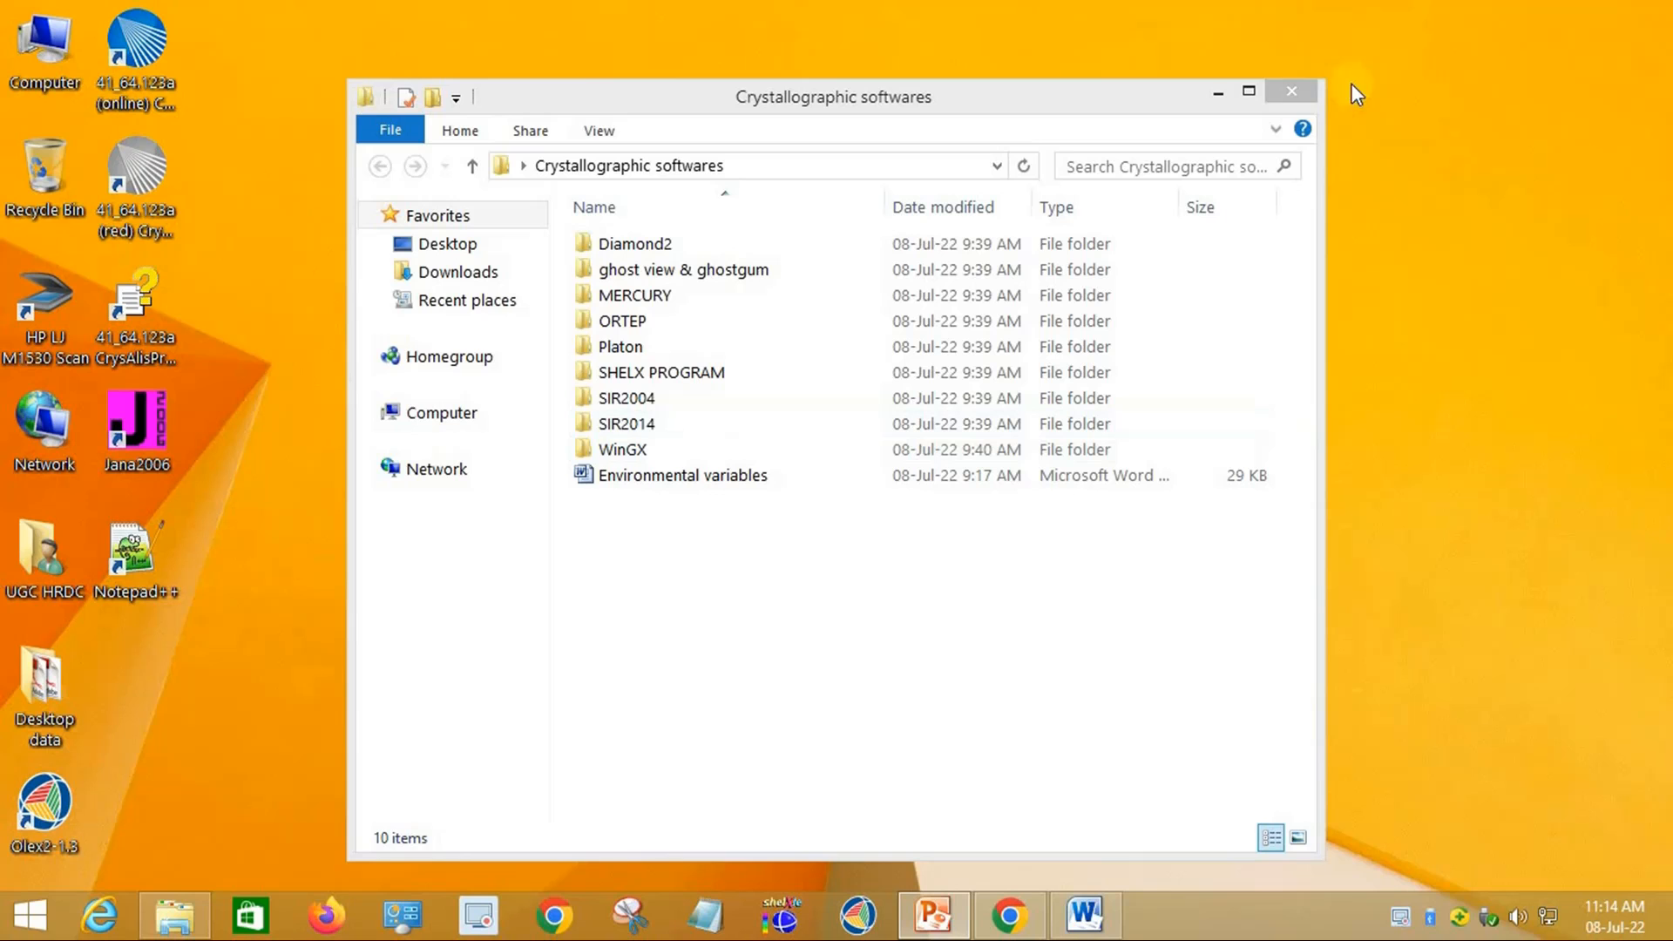
Step: Maximise the folder, browse into WinGX > WinGX 1.80.05, and select the setup installer
{"action": "left_click", "coordinate": [1249, 90]}
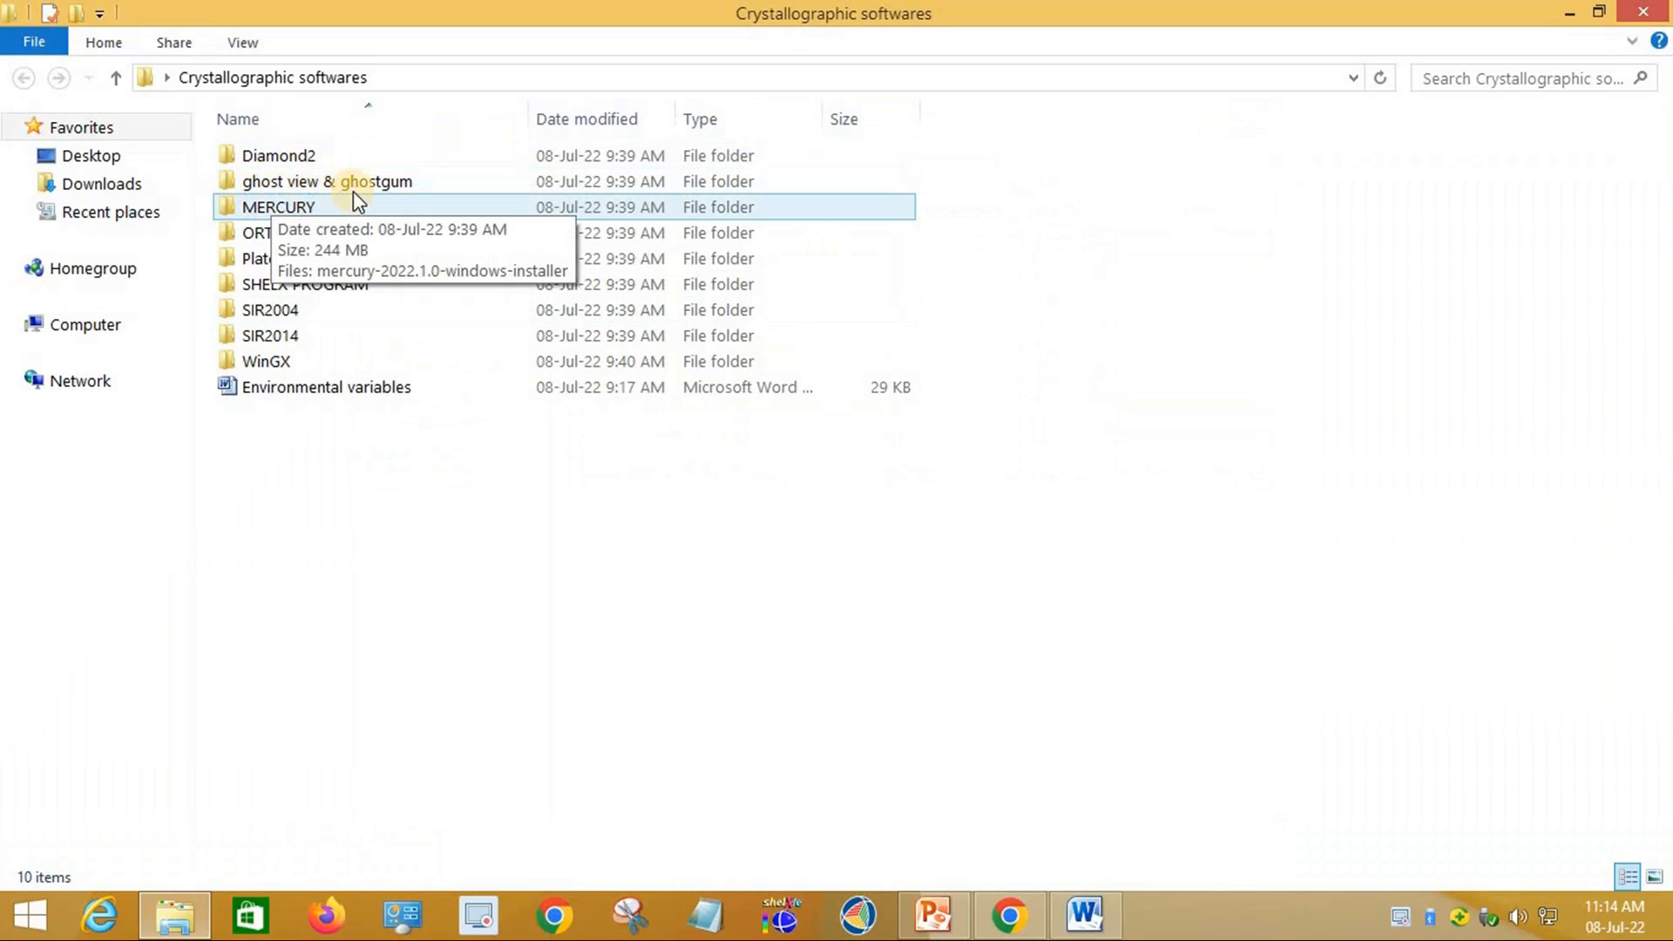
{"action": "double_click", "coordinate": [280, 209]}
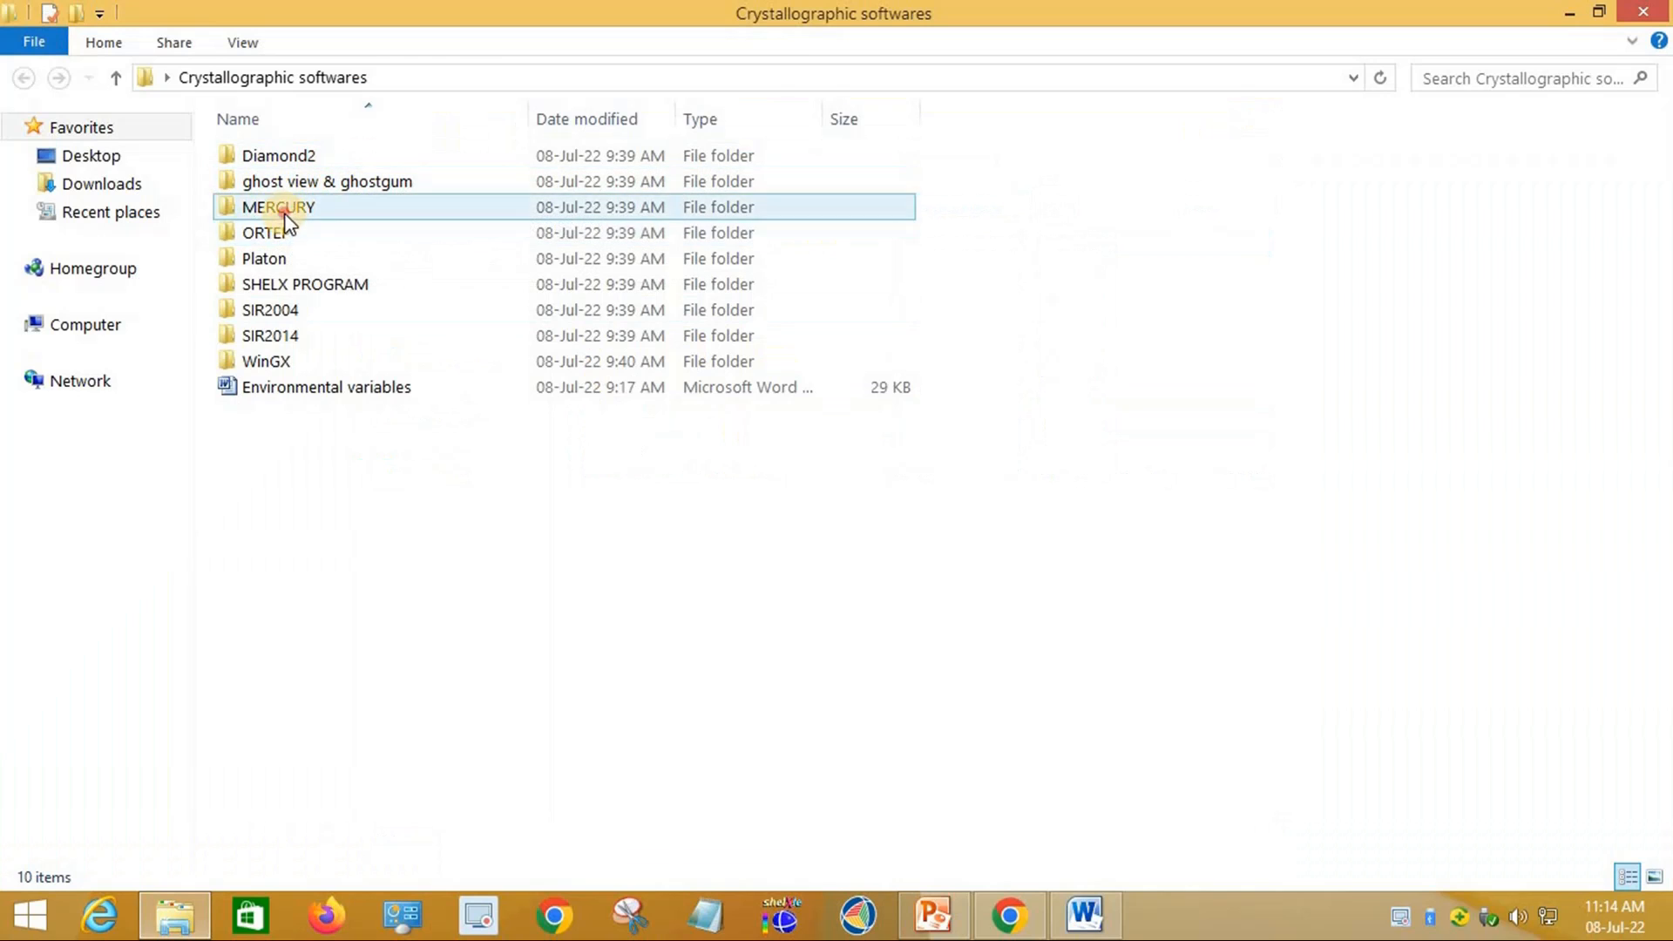
{"action": "left_click", "coordinate": [19, 76]}
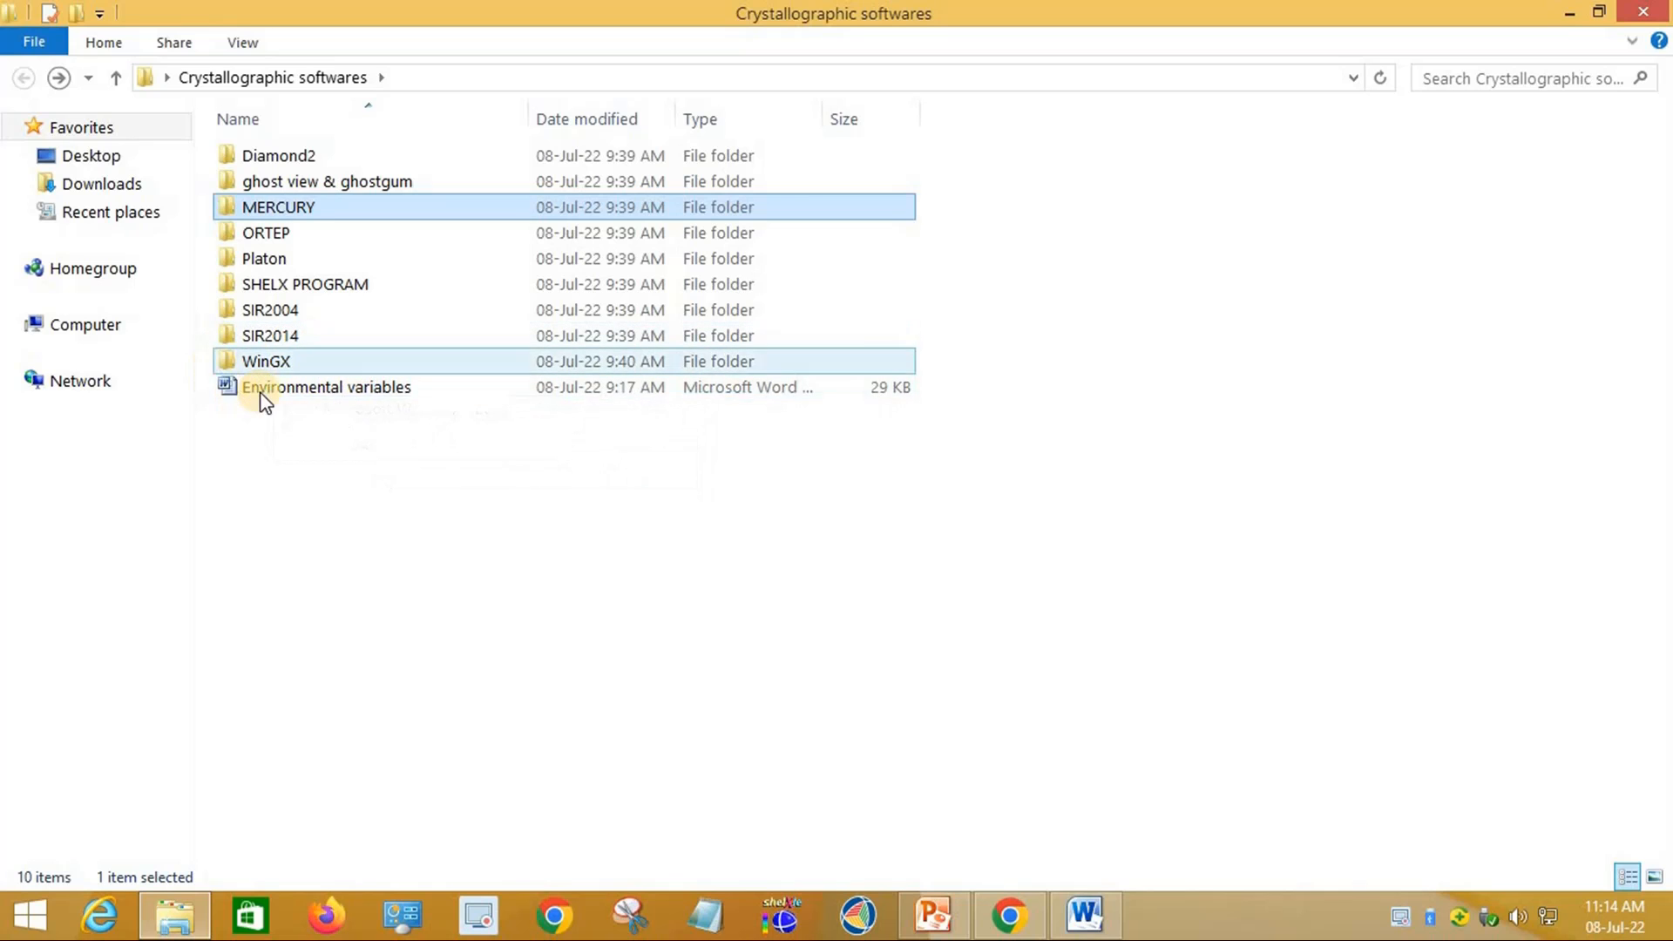
{"action": "double_click", "coordinate": [279, 359]}
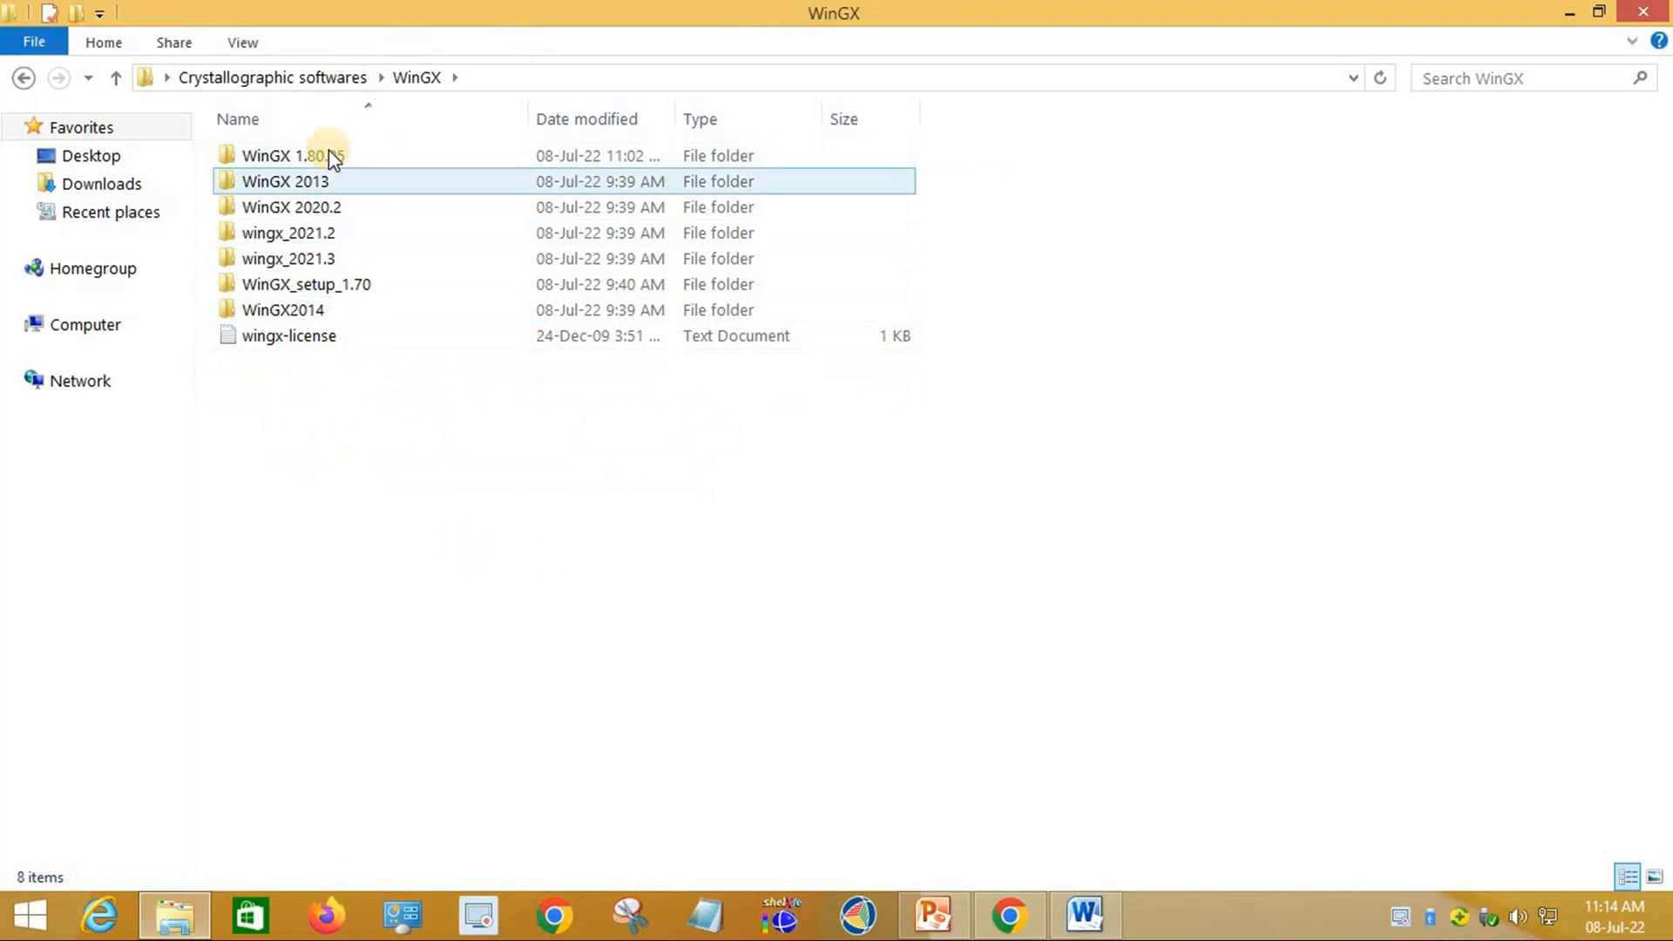
{"action": "mouse_move", "coordinate": [306, 162]}
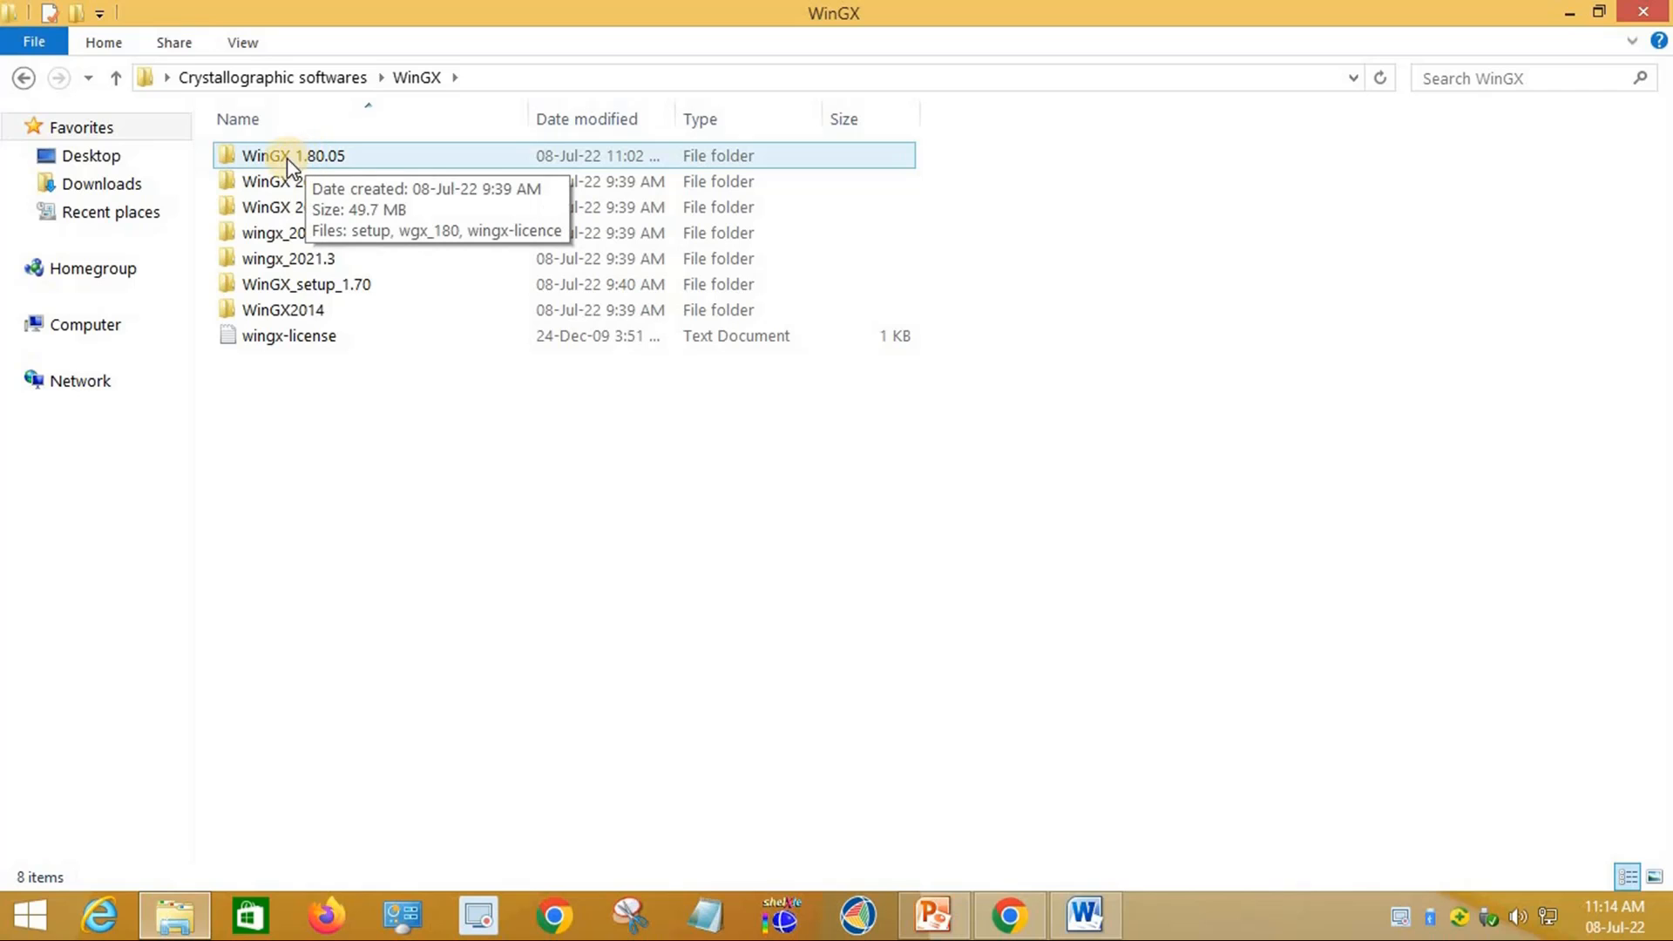
{"action": "double_click", "coordinate": [324, 164]}
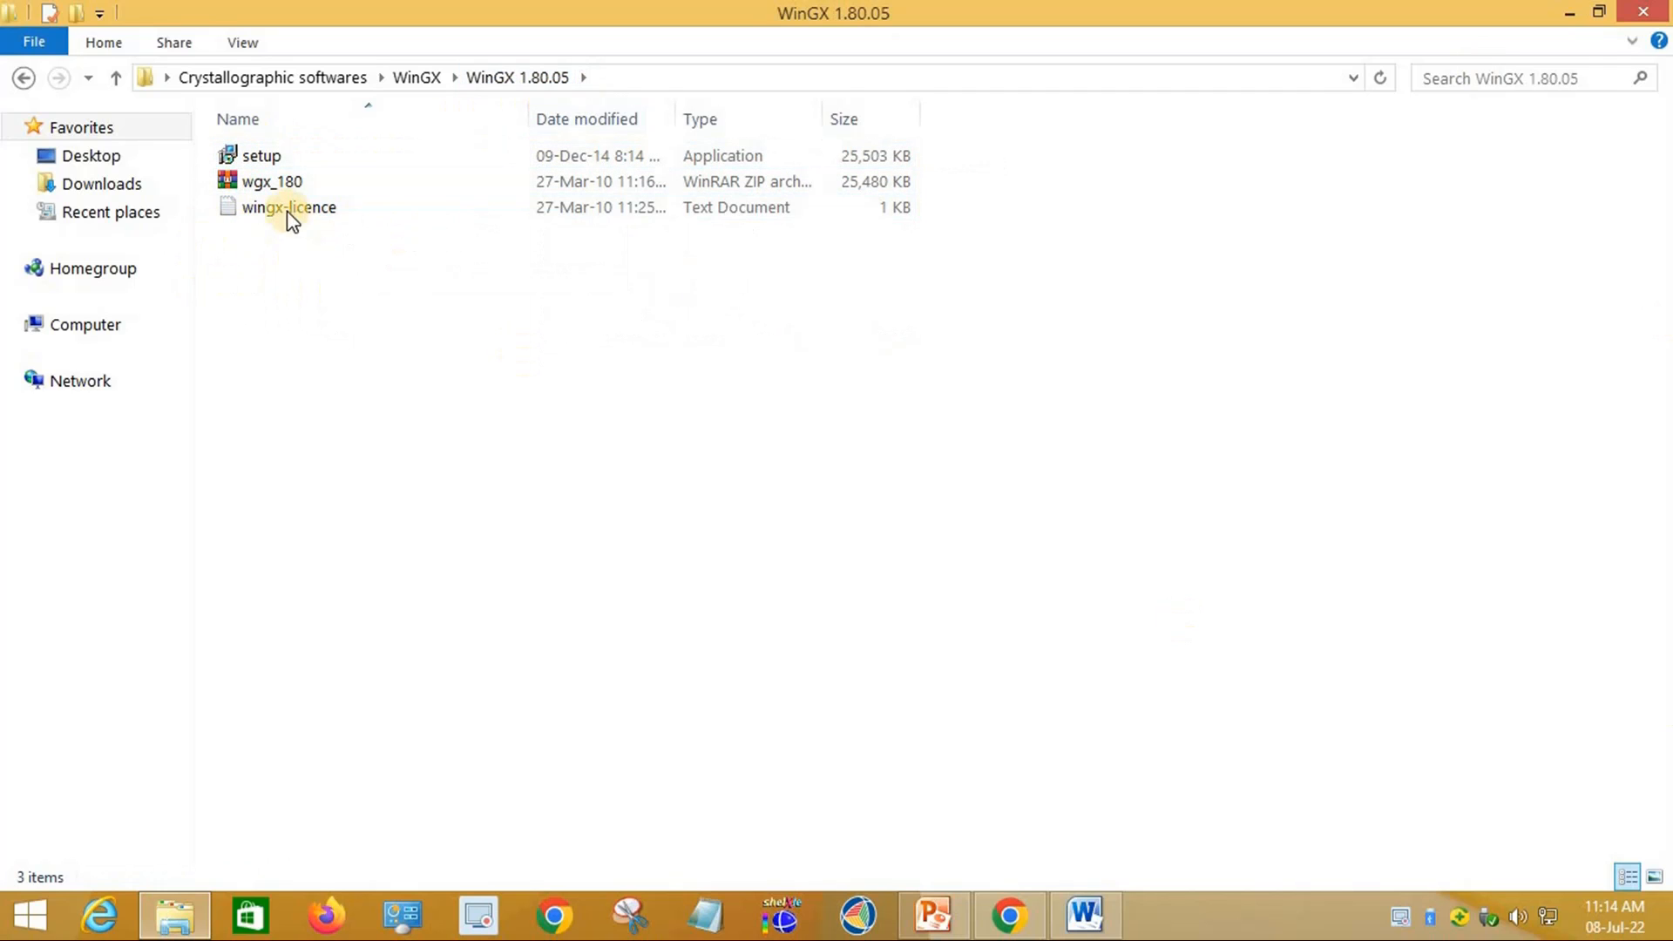
{"action": "left_click", "coordinate": [276, 163]}
Step: Launch the WinGX 1.80.05 setup, confirm it, and accept the licence agreement
{"action": "double_click", "coordinate": [276, 163]}
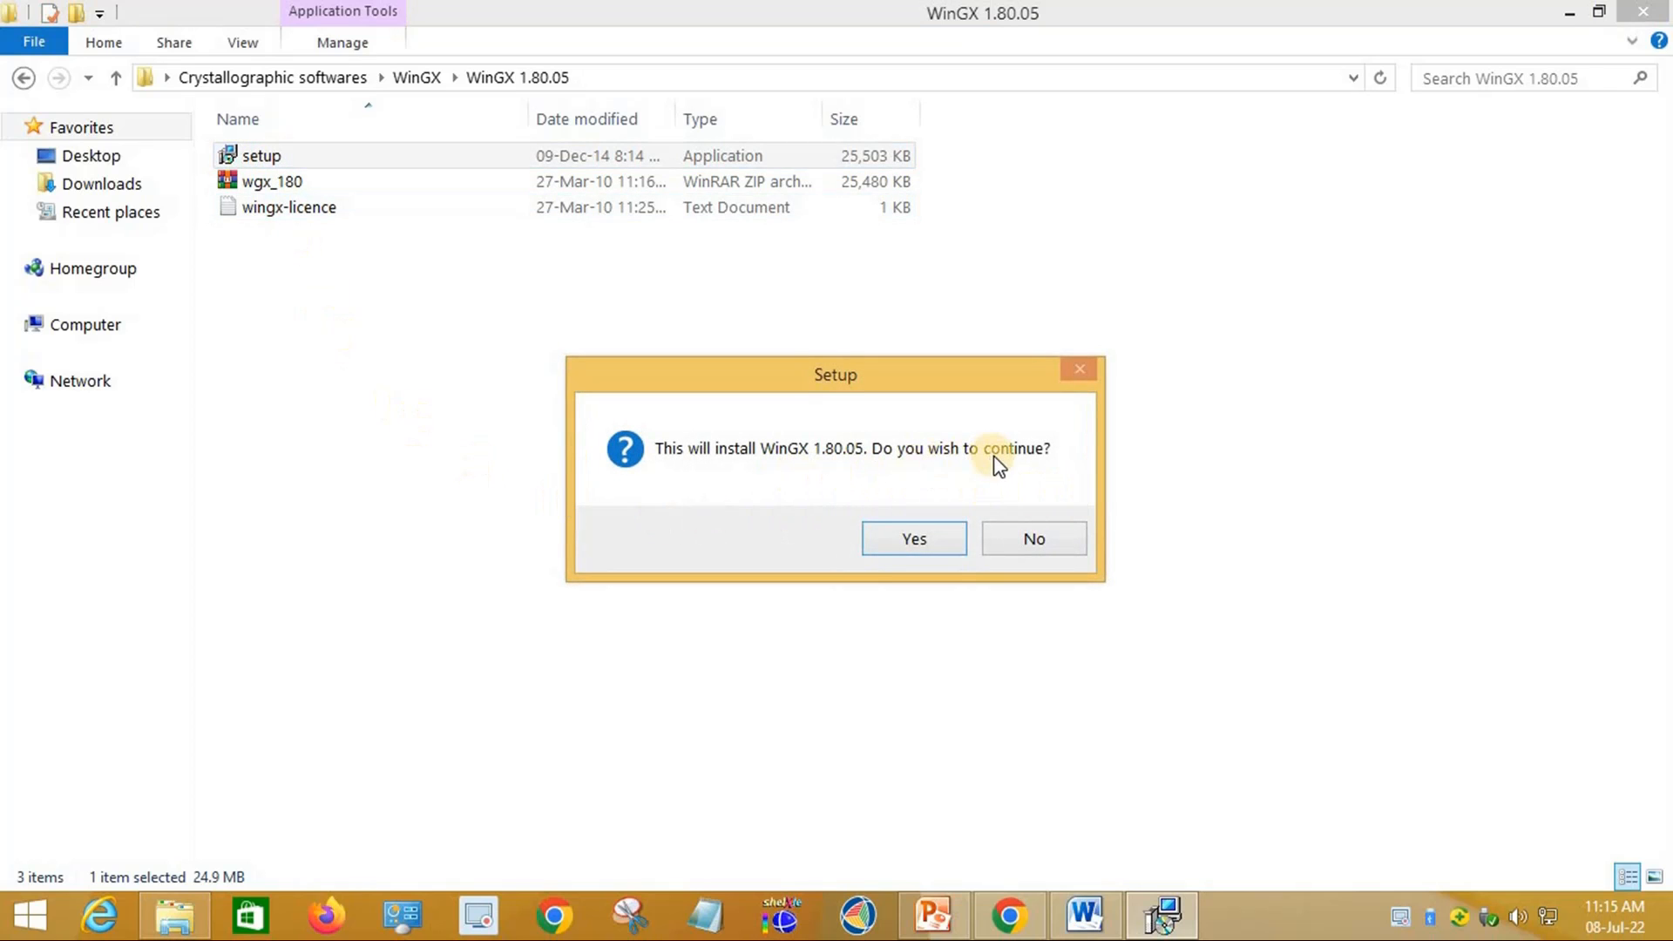
{"action": "left_click", "coordinate": [915, 542]}
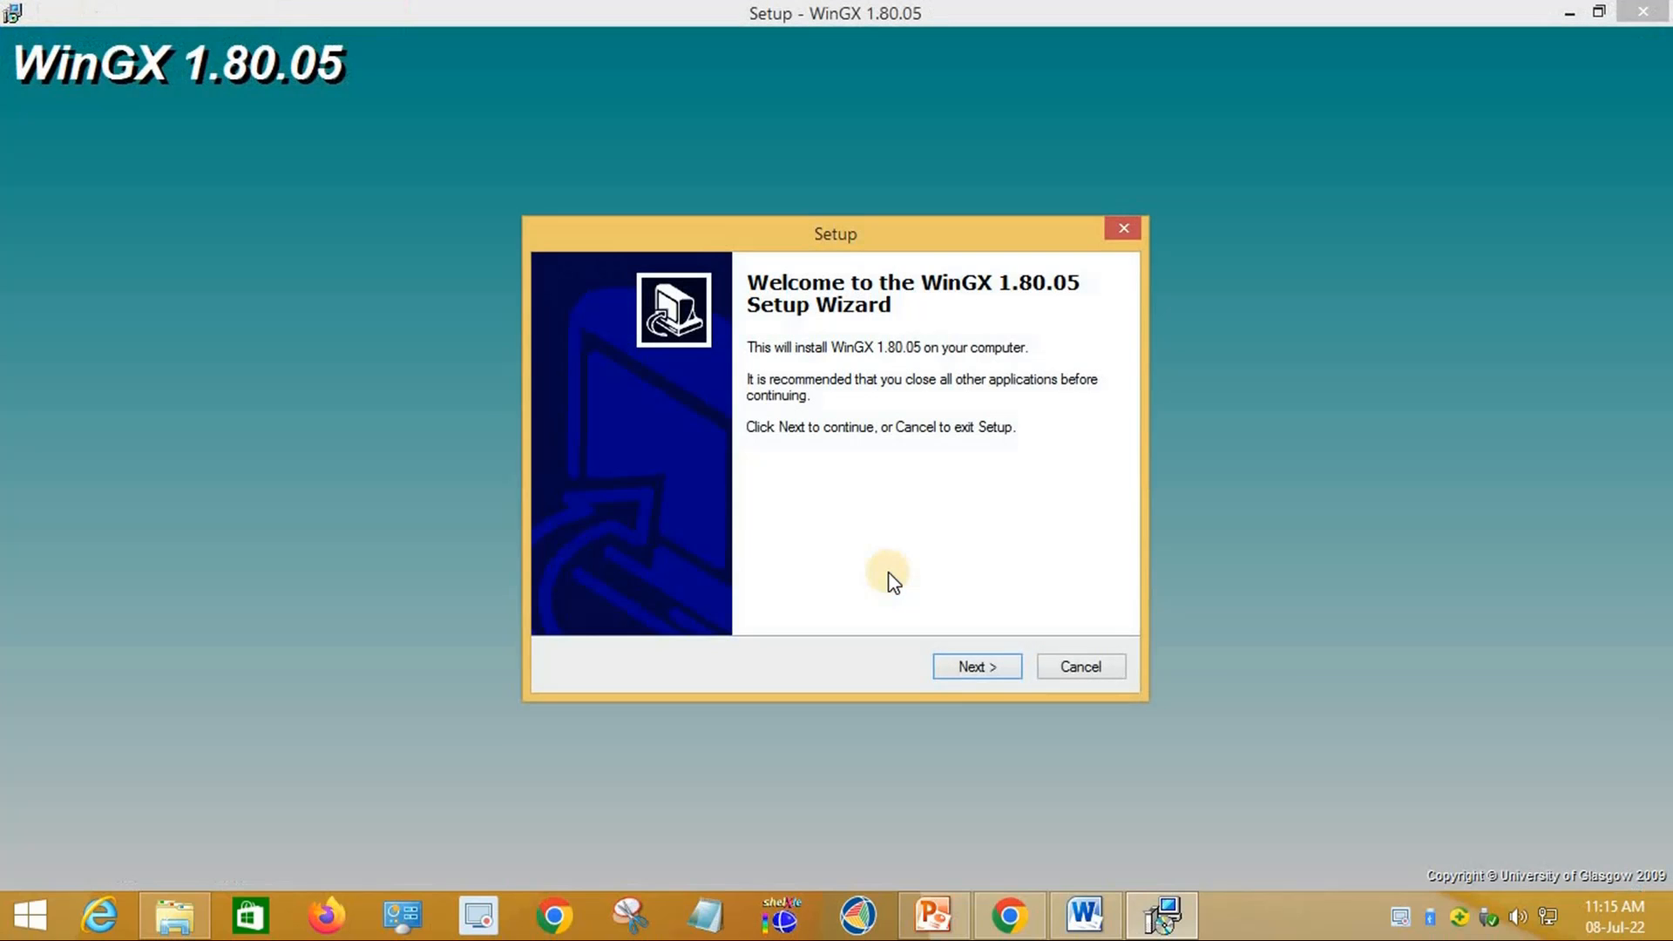
{"action": "left_click", "coordinate": [977, 667]}
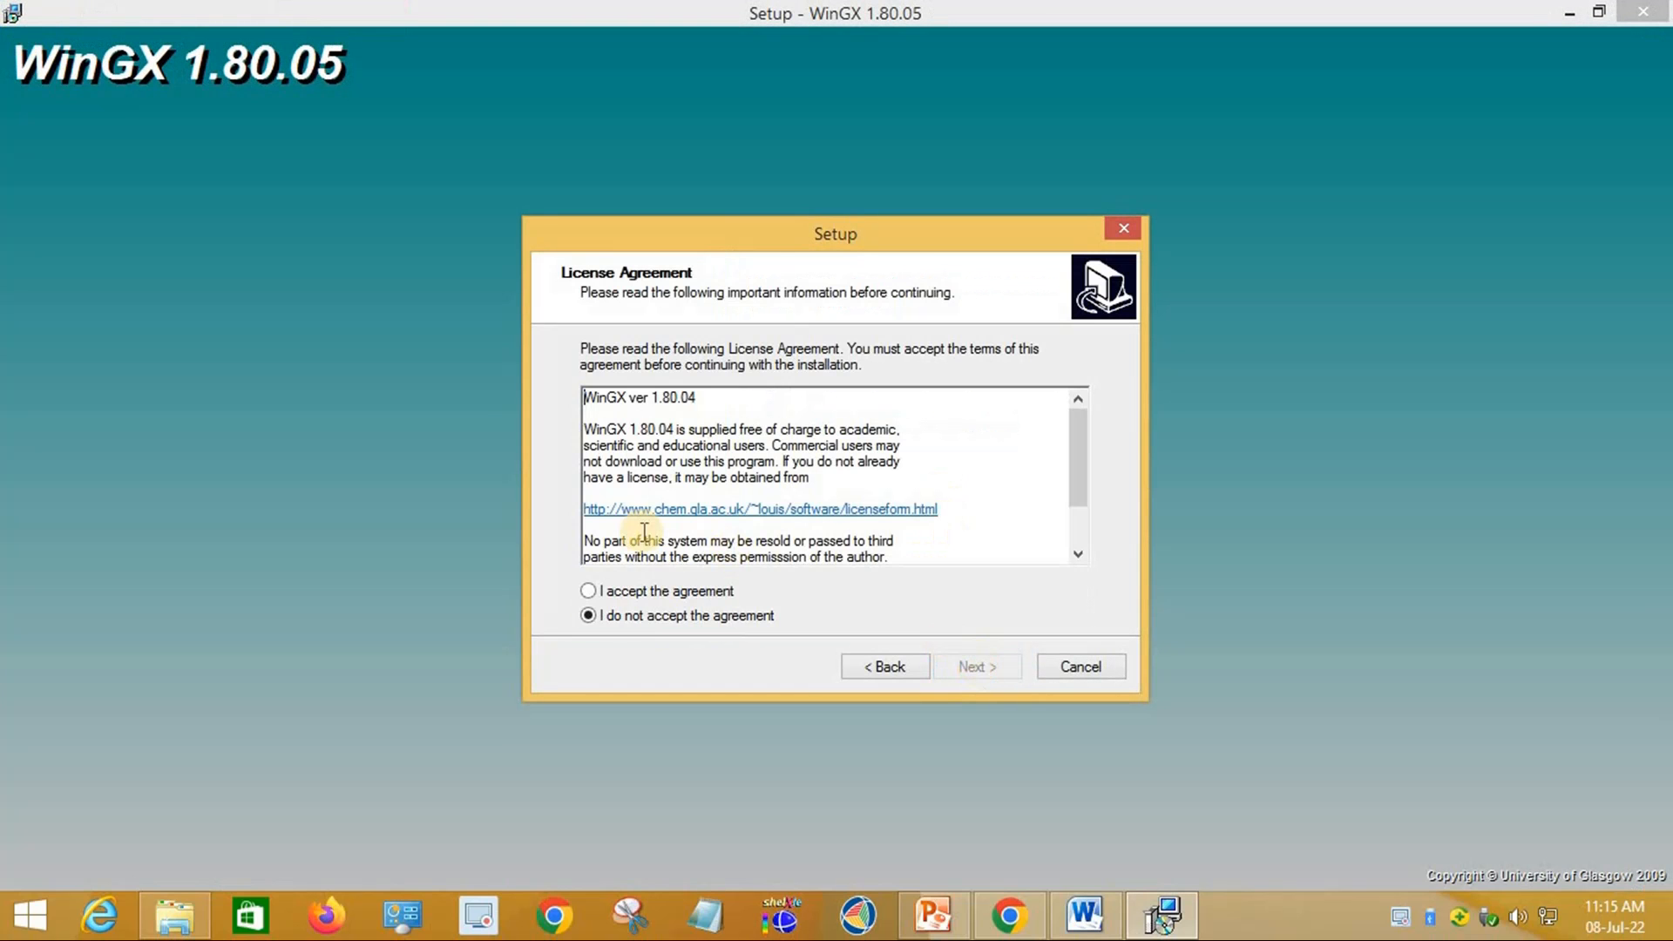
{"action": "left_click", "coordinate": [655, 592]}
{"action": "left_click", "coordinate": [995, 672]}
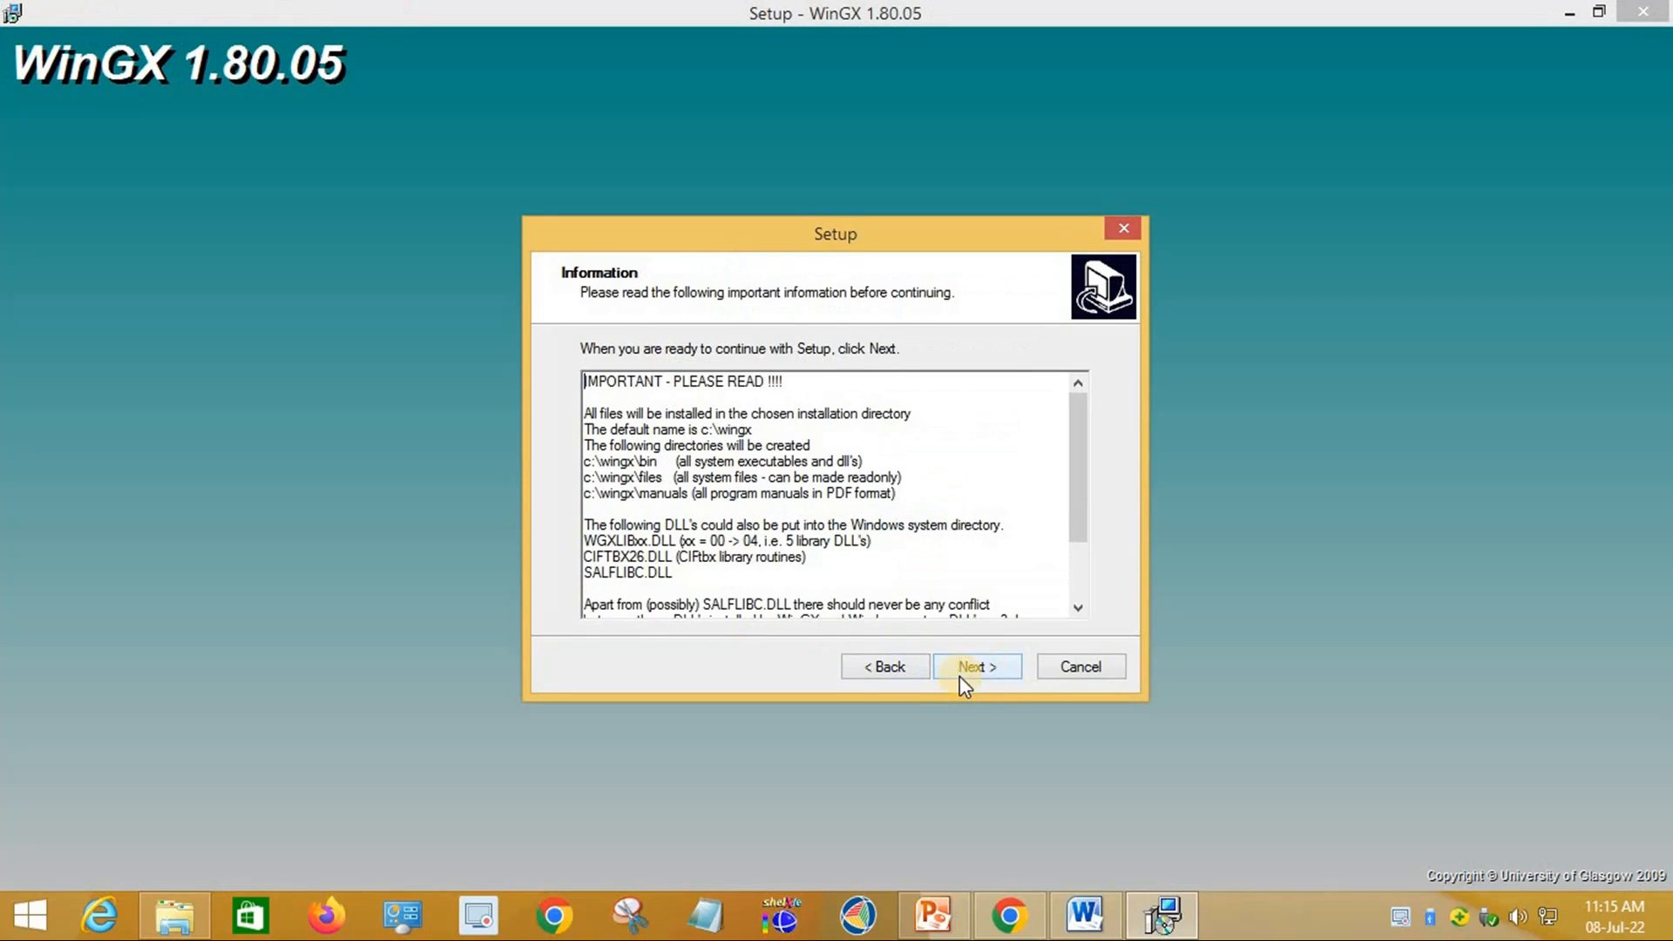
{"action": "left_click", "coordinate": [978, 668]}
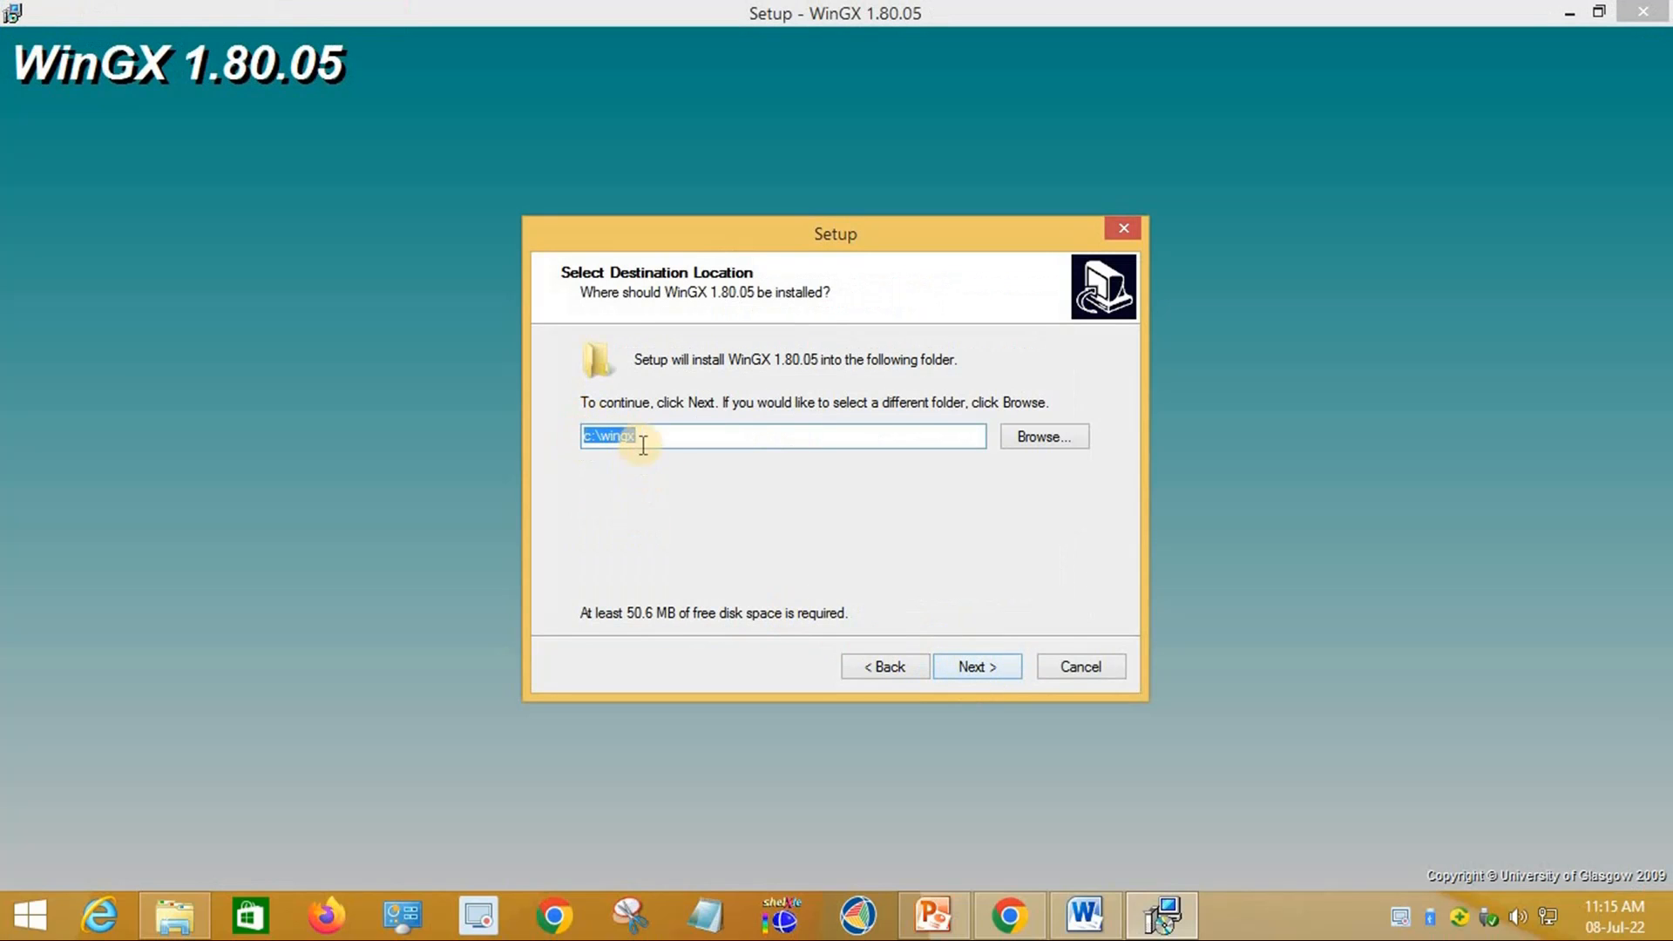
Step: Install to c:\wingx with a WinGX shortcuts folder and a desktop icon
{"action": "left_click", "coordinate": [613, 440]}
{"action": "left_click", "coordinate": [992, 668]}
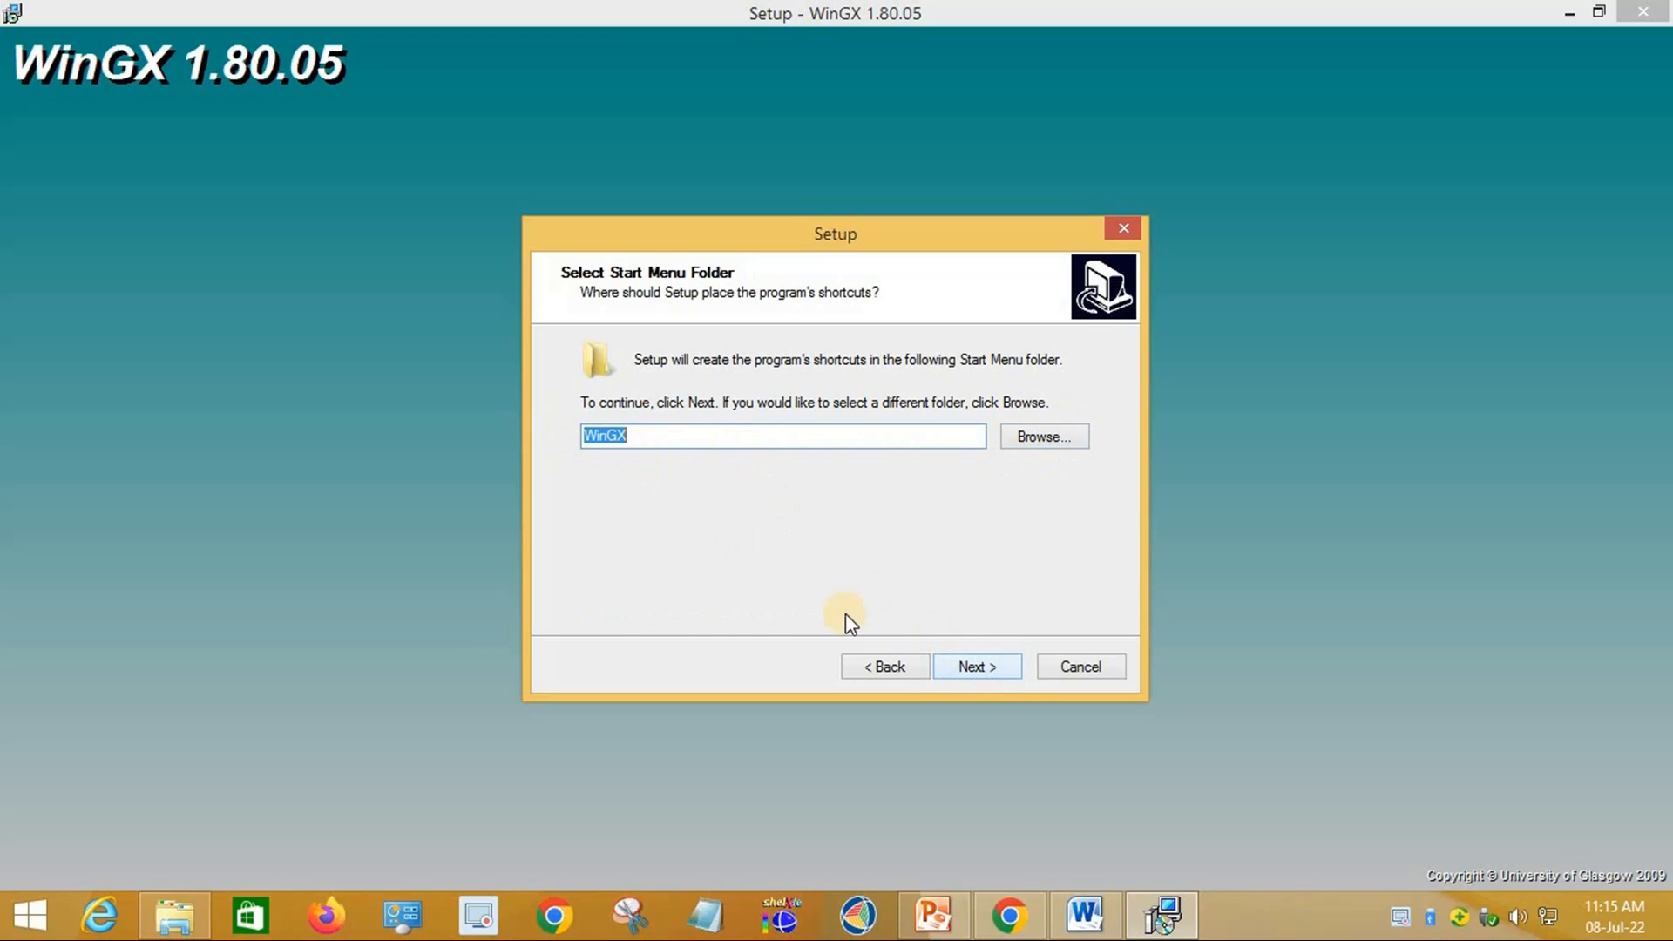
{"action": "left_click", "coordinate": [998, 671]}
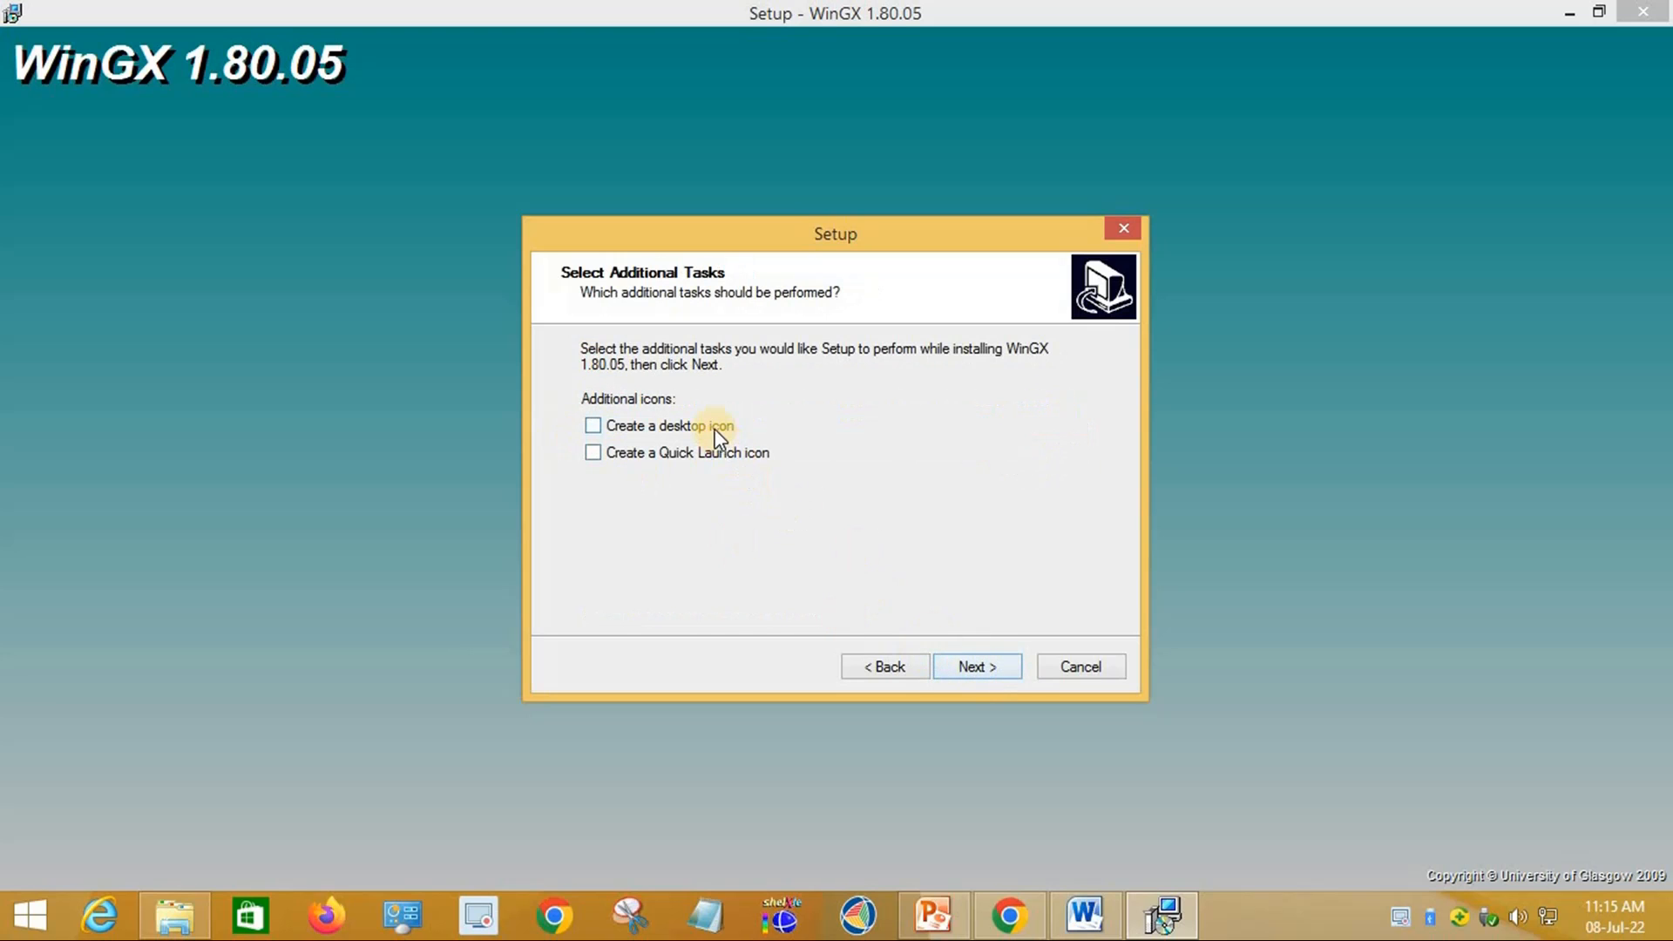
{"action": "left_click", "coordinate": [990, 666]}
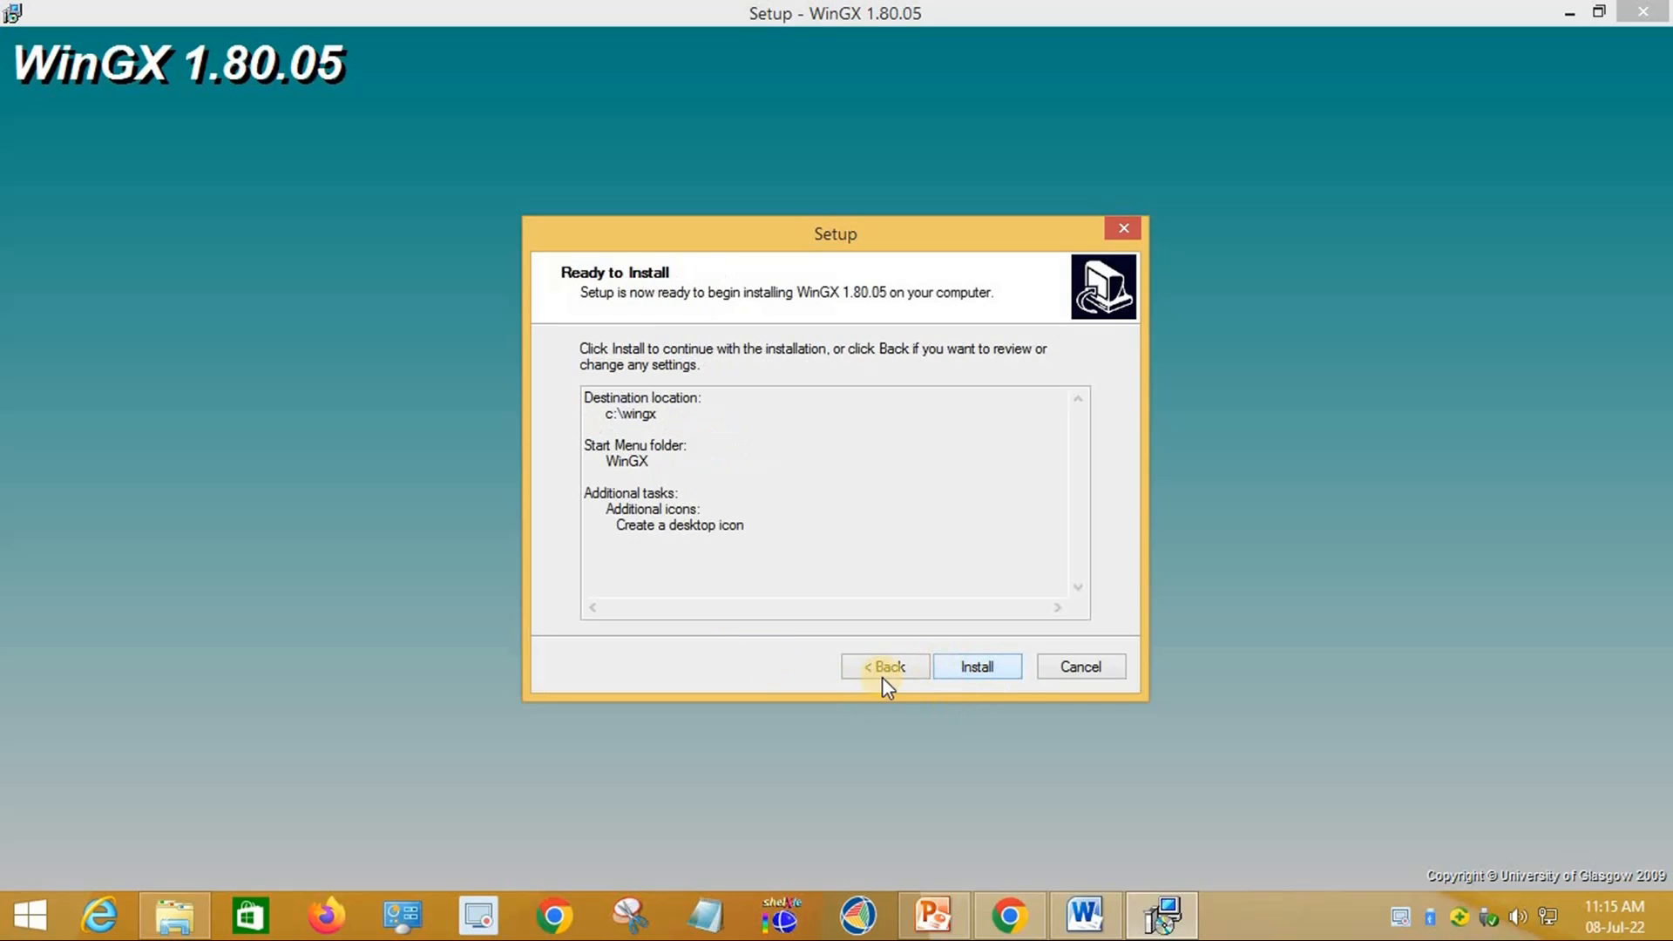
{"action": "left_click", "coordinate": [975, 667]}
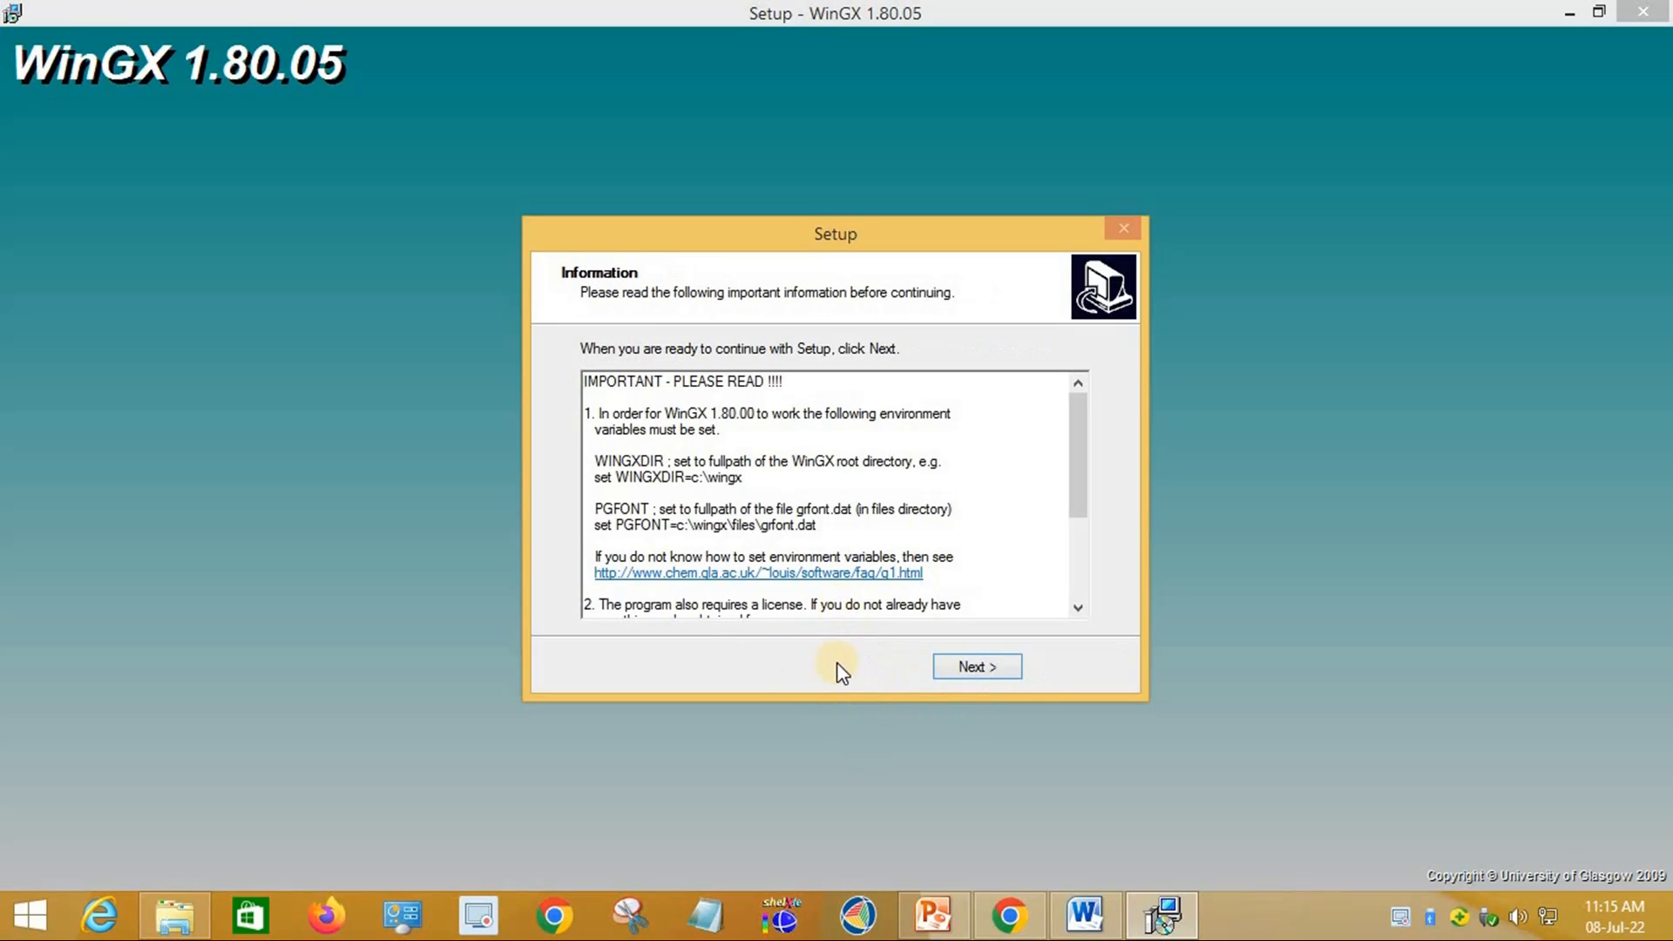
{"action": "left_click", "coordinate": [973, 667]}
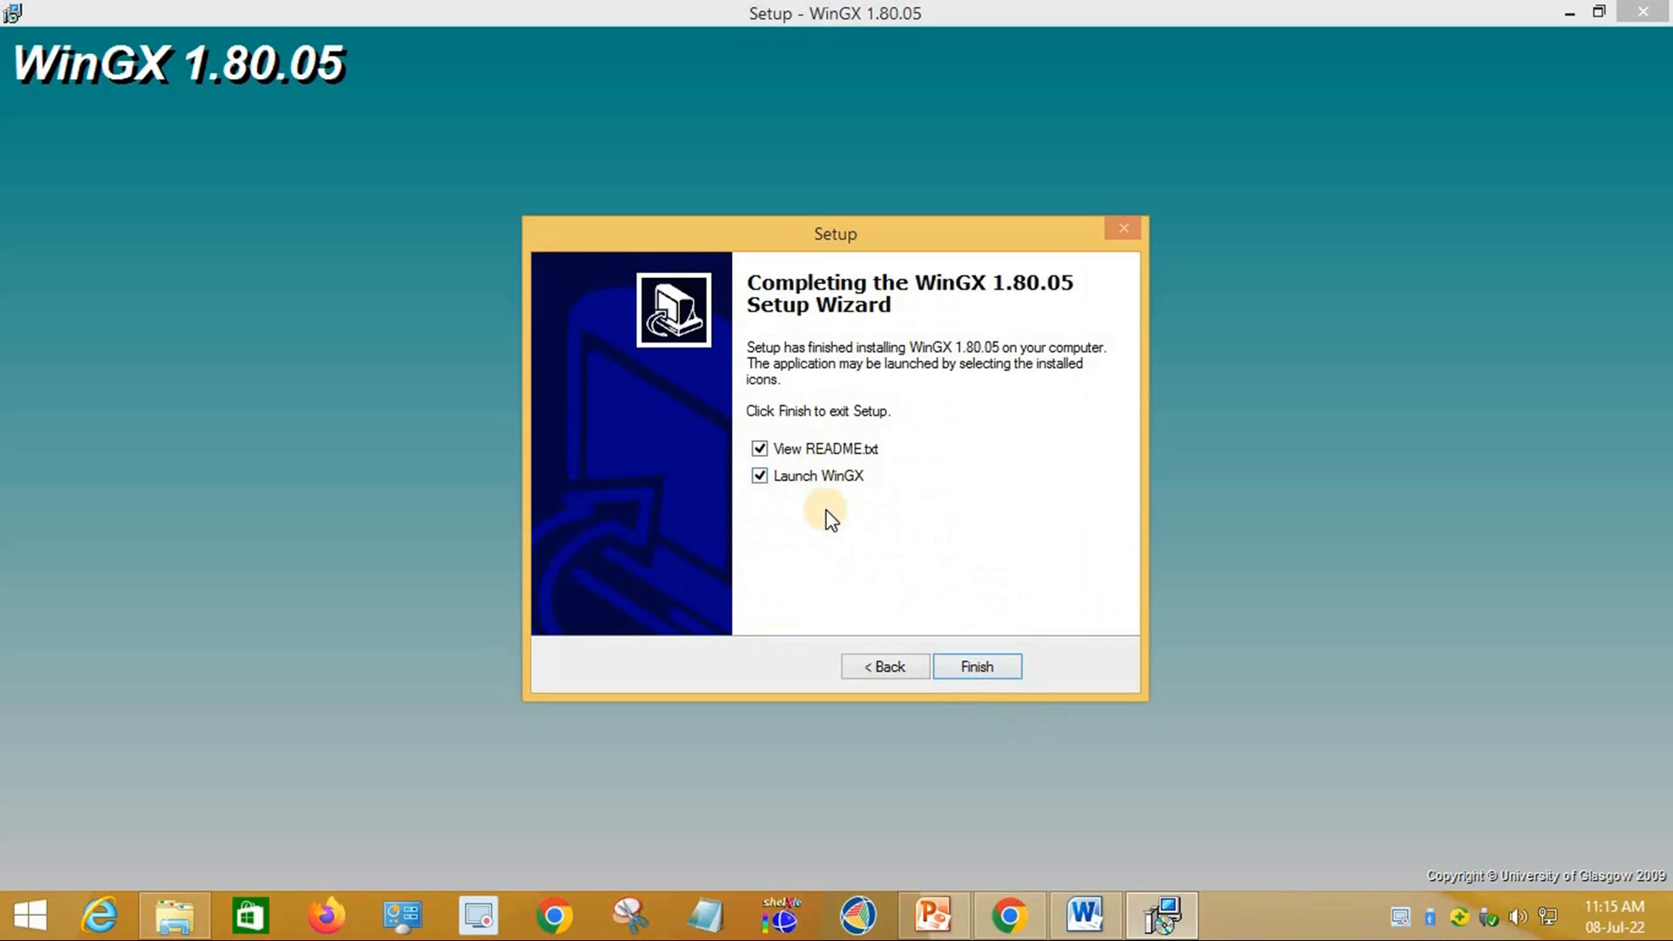
Step: Finish the WinGX setup wizard and close the README text
{"action": "left_click", "coordinate": [980, 668]}
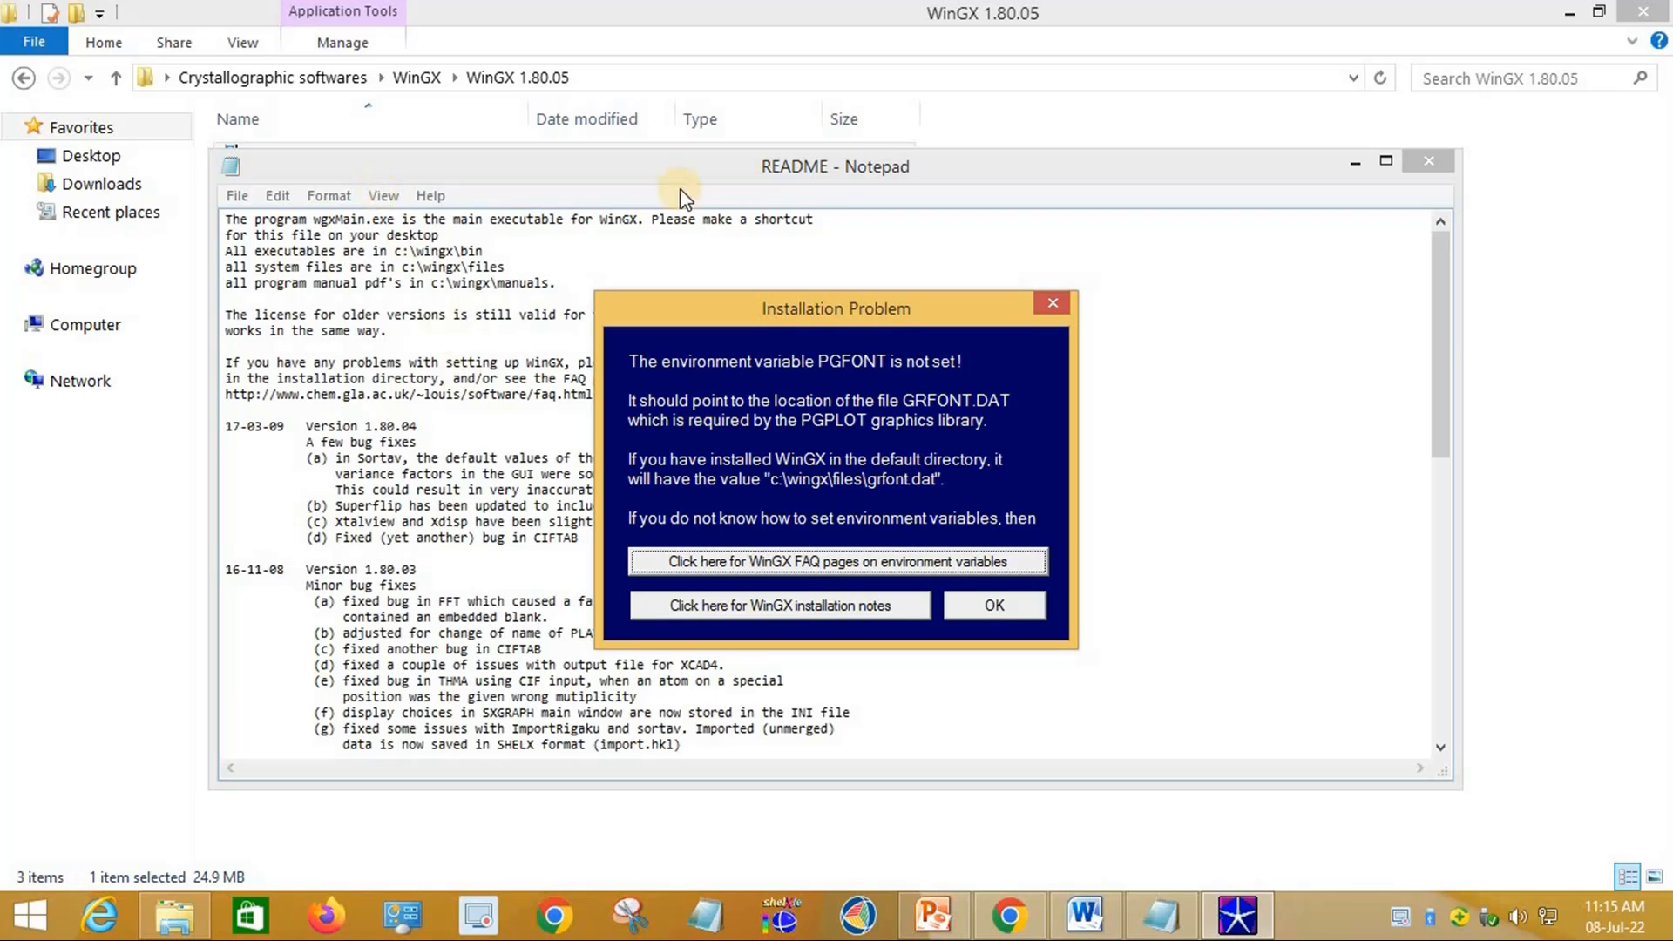
{"action": "left_click", "coordinate": [1431, 163]}
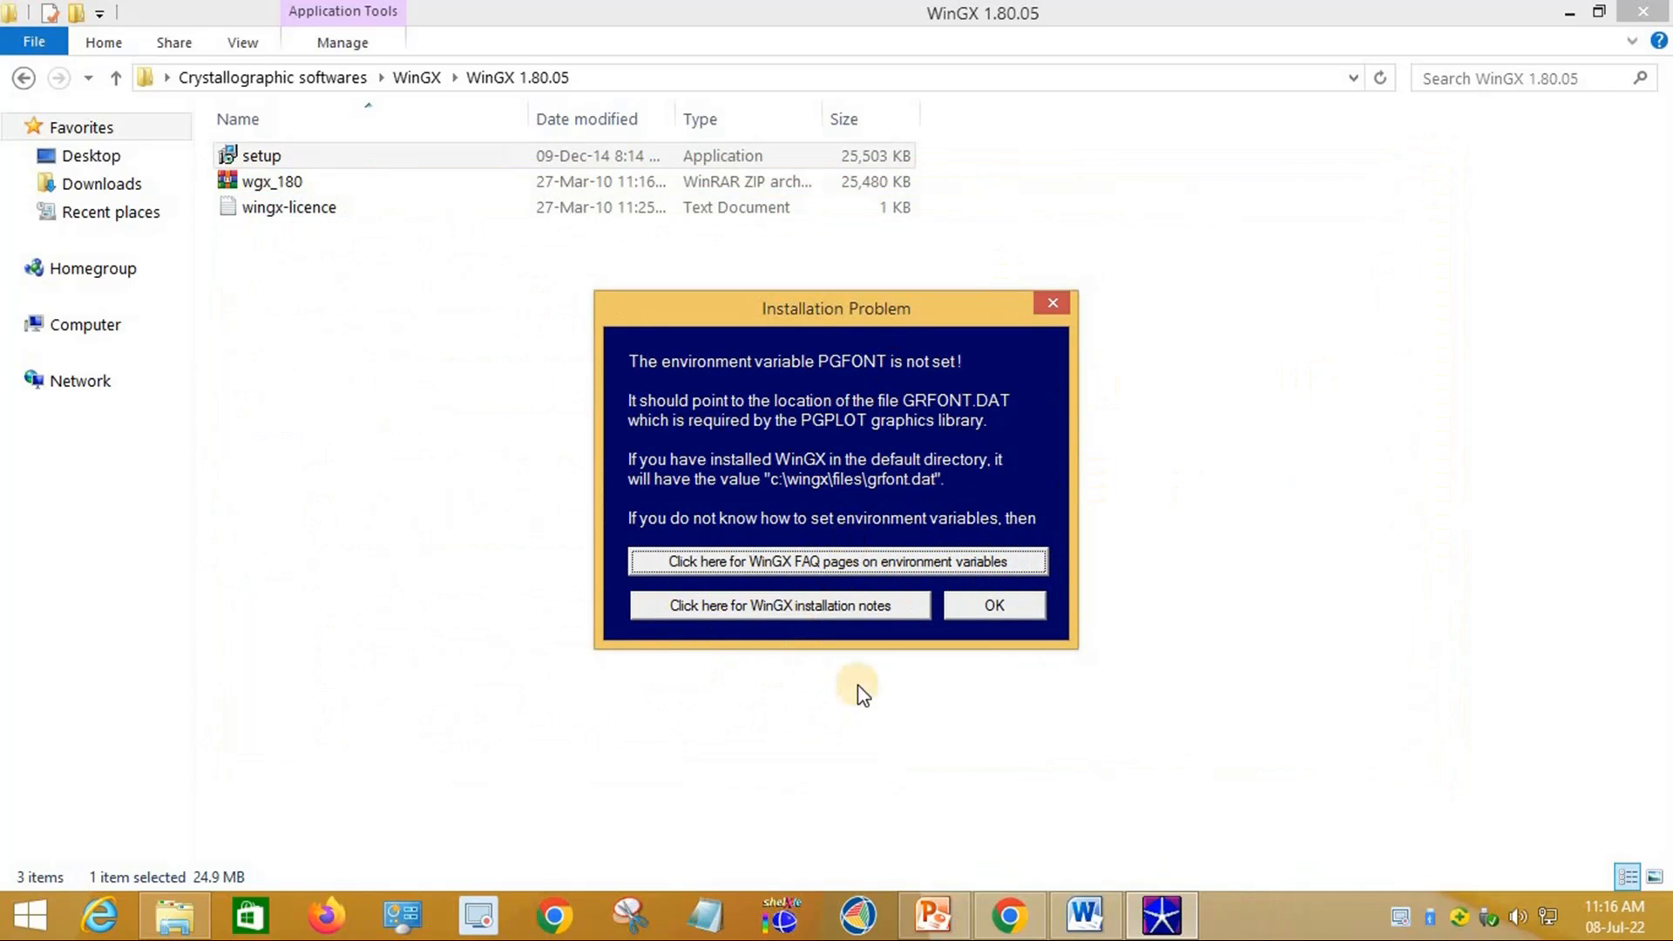
Step: Dismiss the PGFONT warning and read the wingx-licence file
{"action": "left_click", "coordinate": [994, 604]}
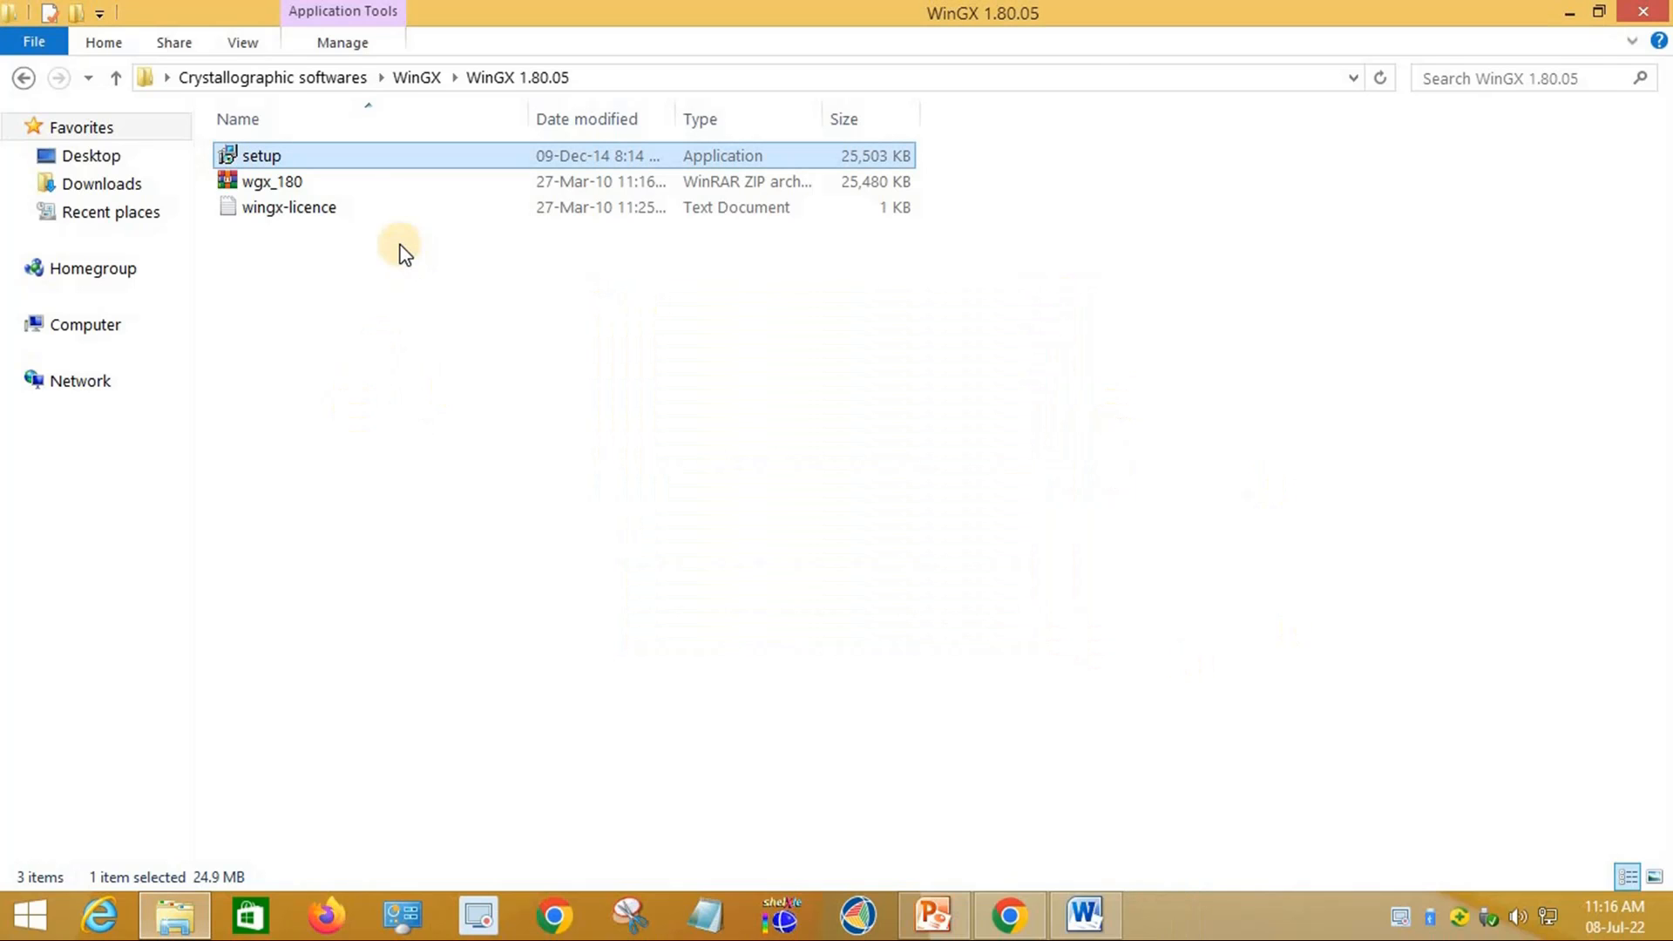
{"action": "left_click", "coordinate": [289, 208]}
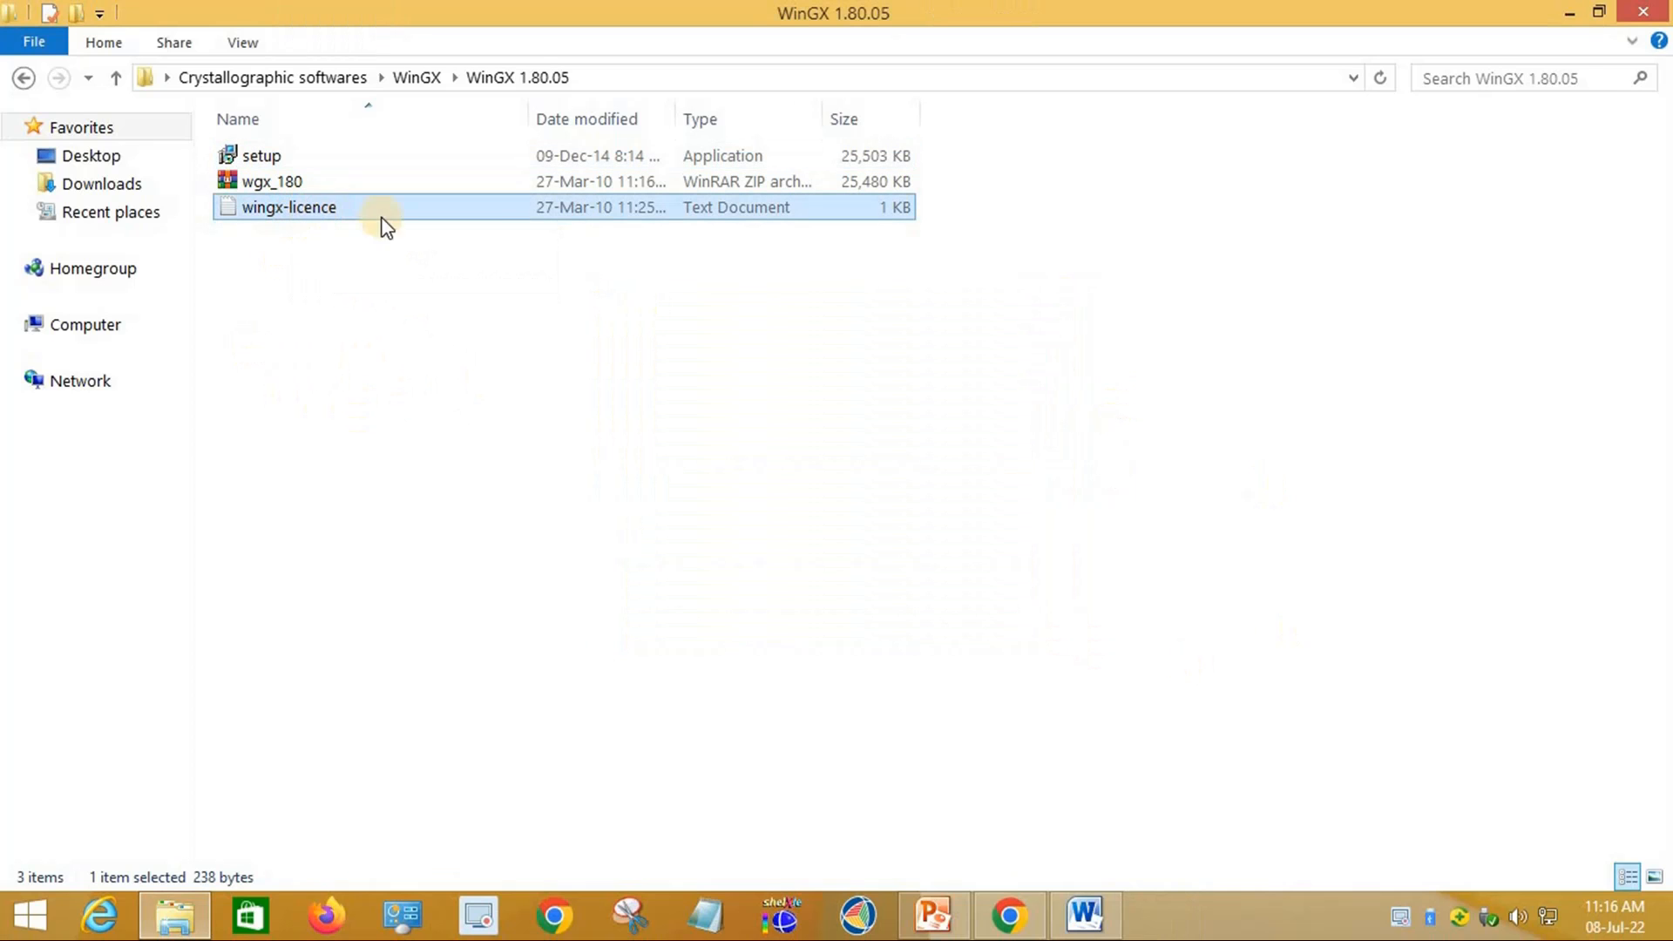
{"action": "double_click", "coordinate": [320, 209]}
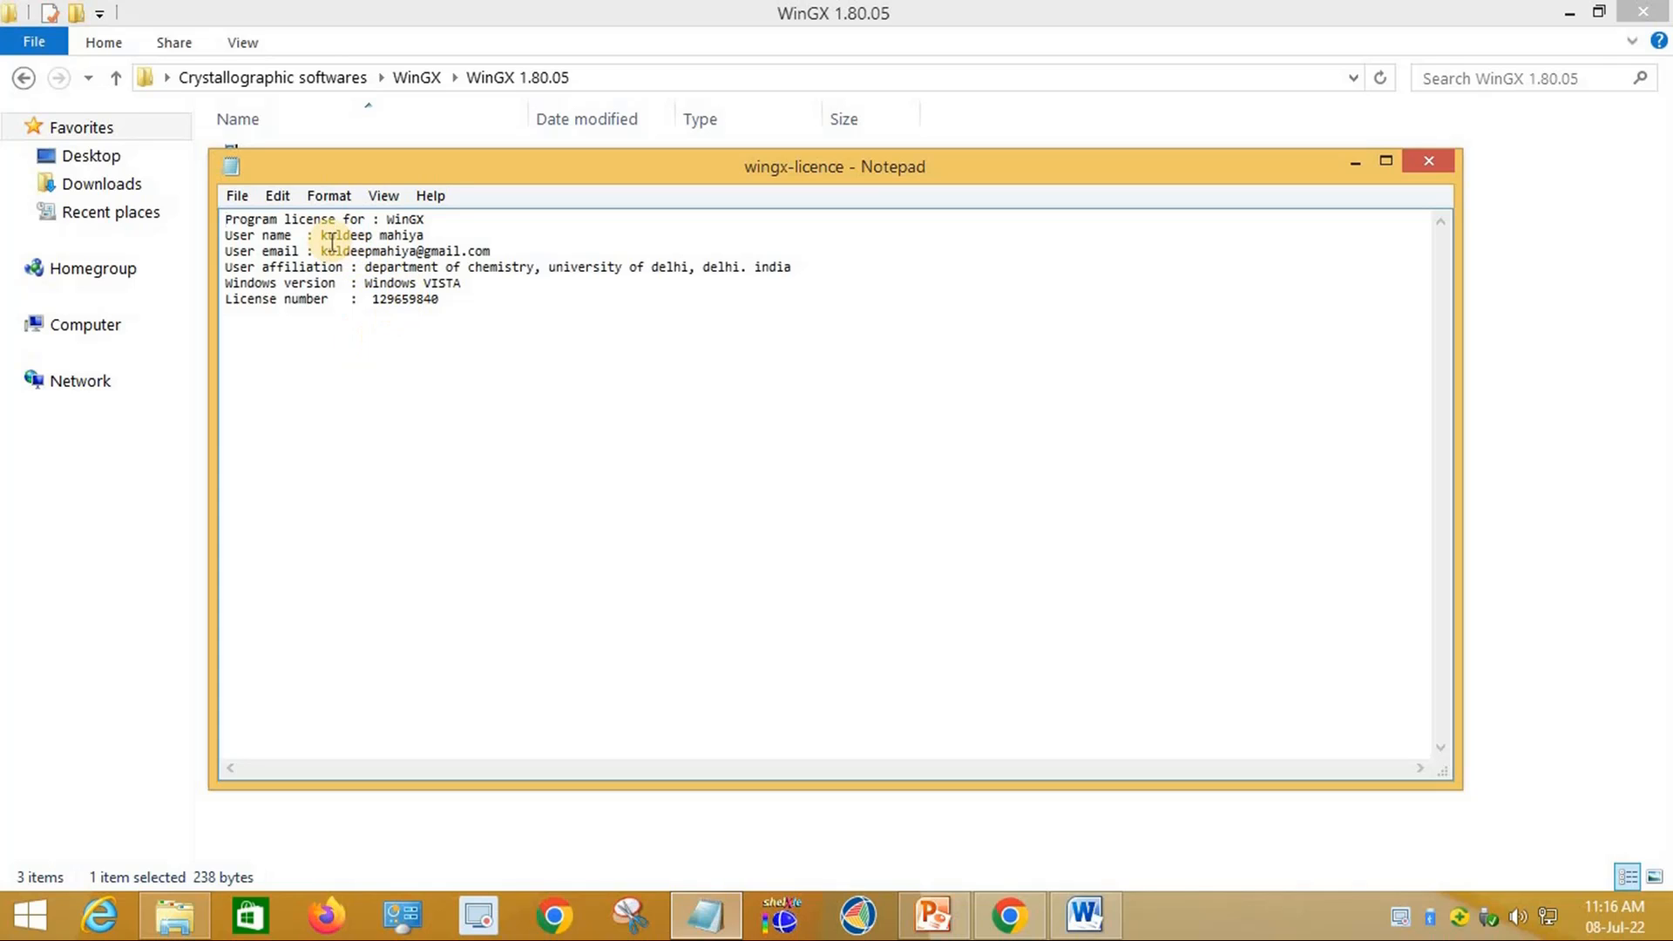
{"action": "left_click_drag", "start_coordinate": [402, 235], "coordinate": [506, 305]}
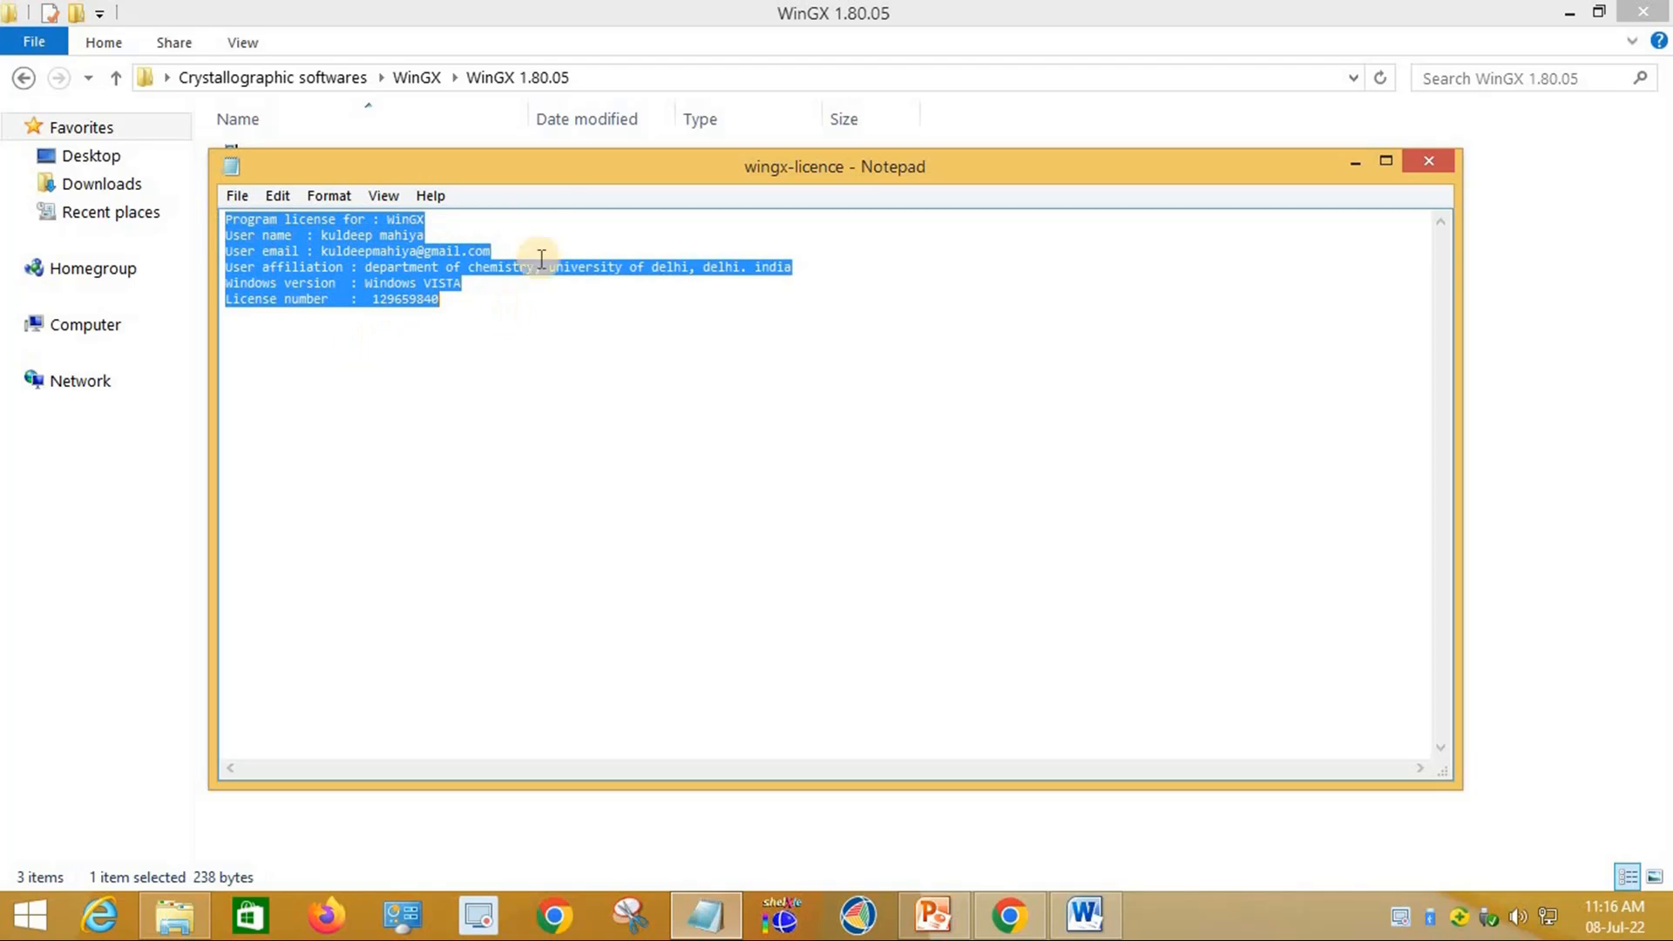
{"action": "left_click", "coordinate": [1422, 160]}
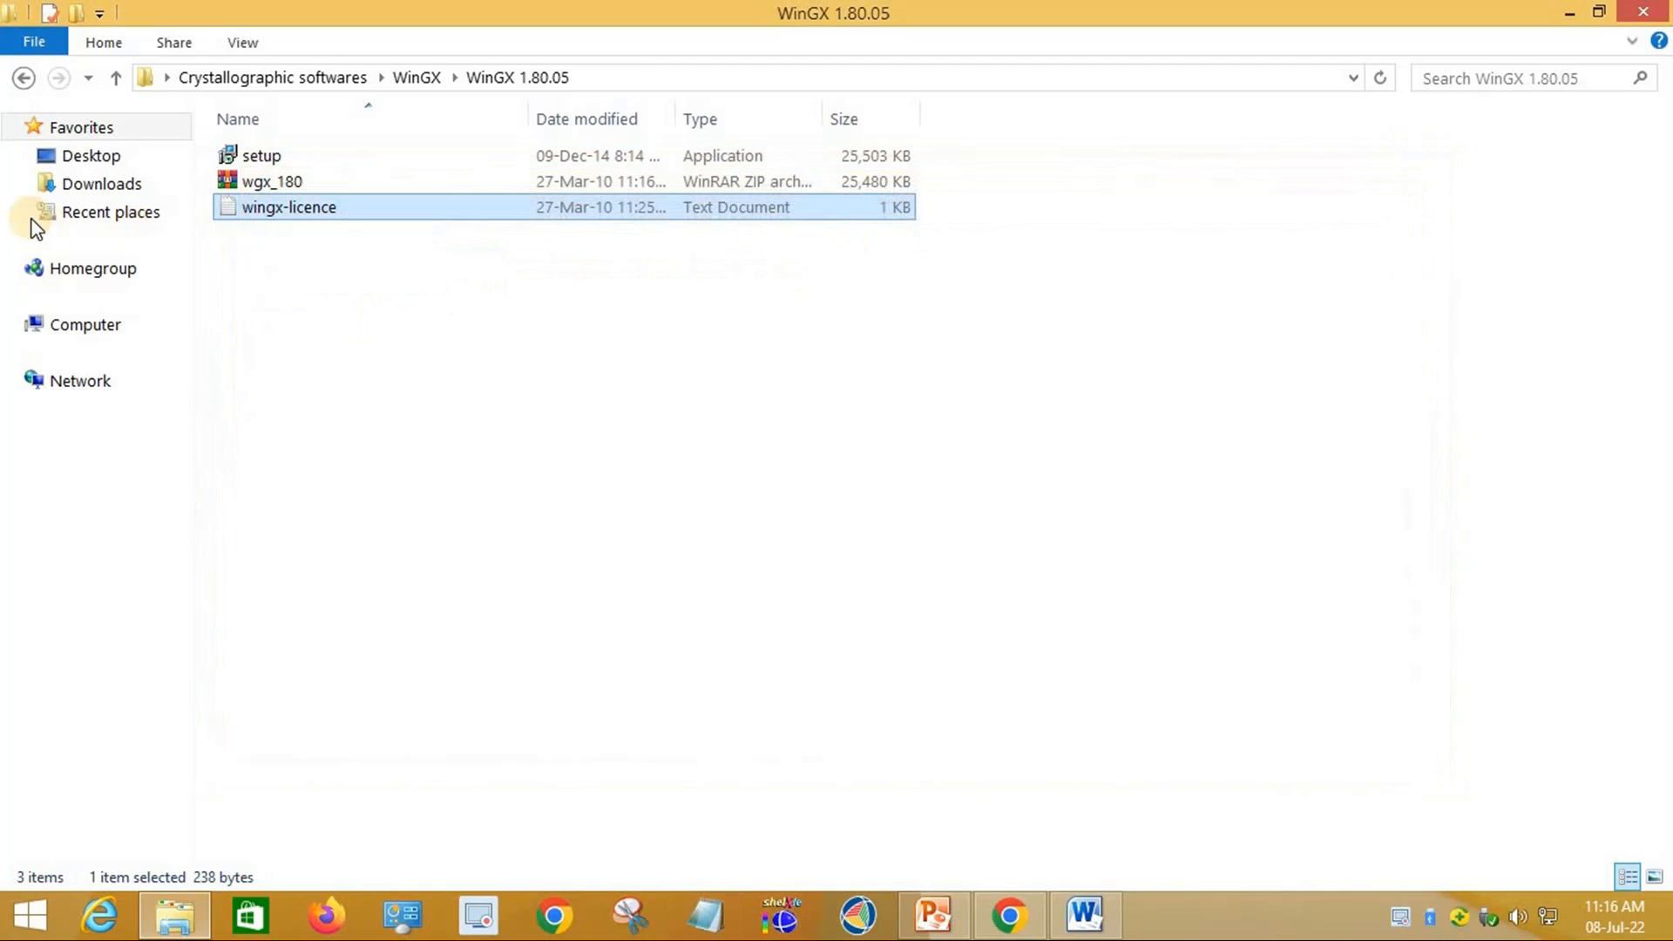
Step: Select the wingx-license file, then open Local Disk (C:) from Computer
{"action": "left_click", "coordinate": [24, 78]}
{"action": "left_click", "coordinate": [290, 338]}
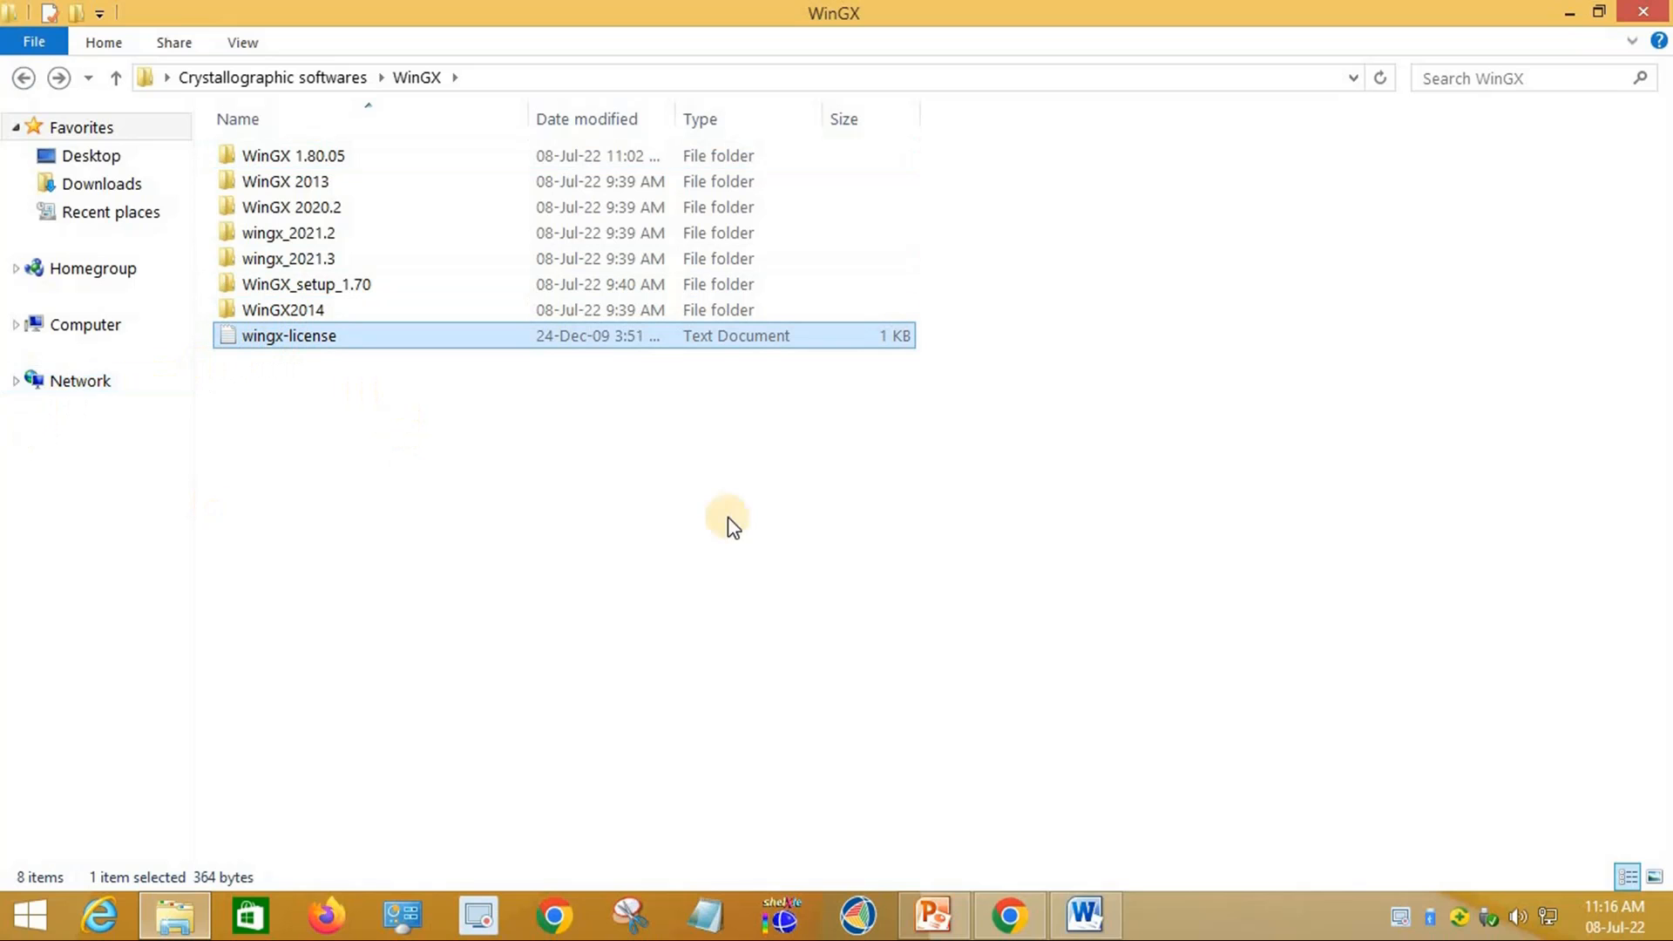
{"action": "left_click", "coordinate": [1566, 13]}
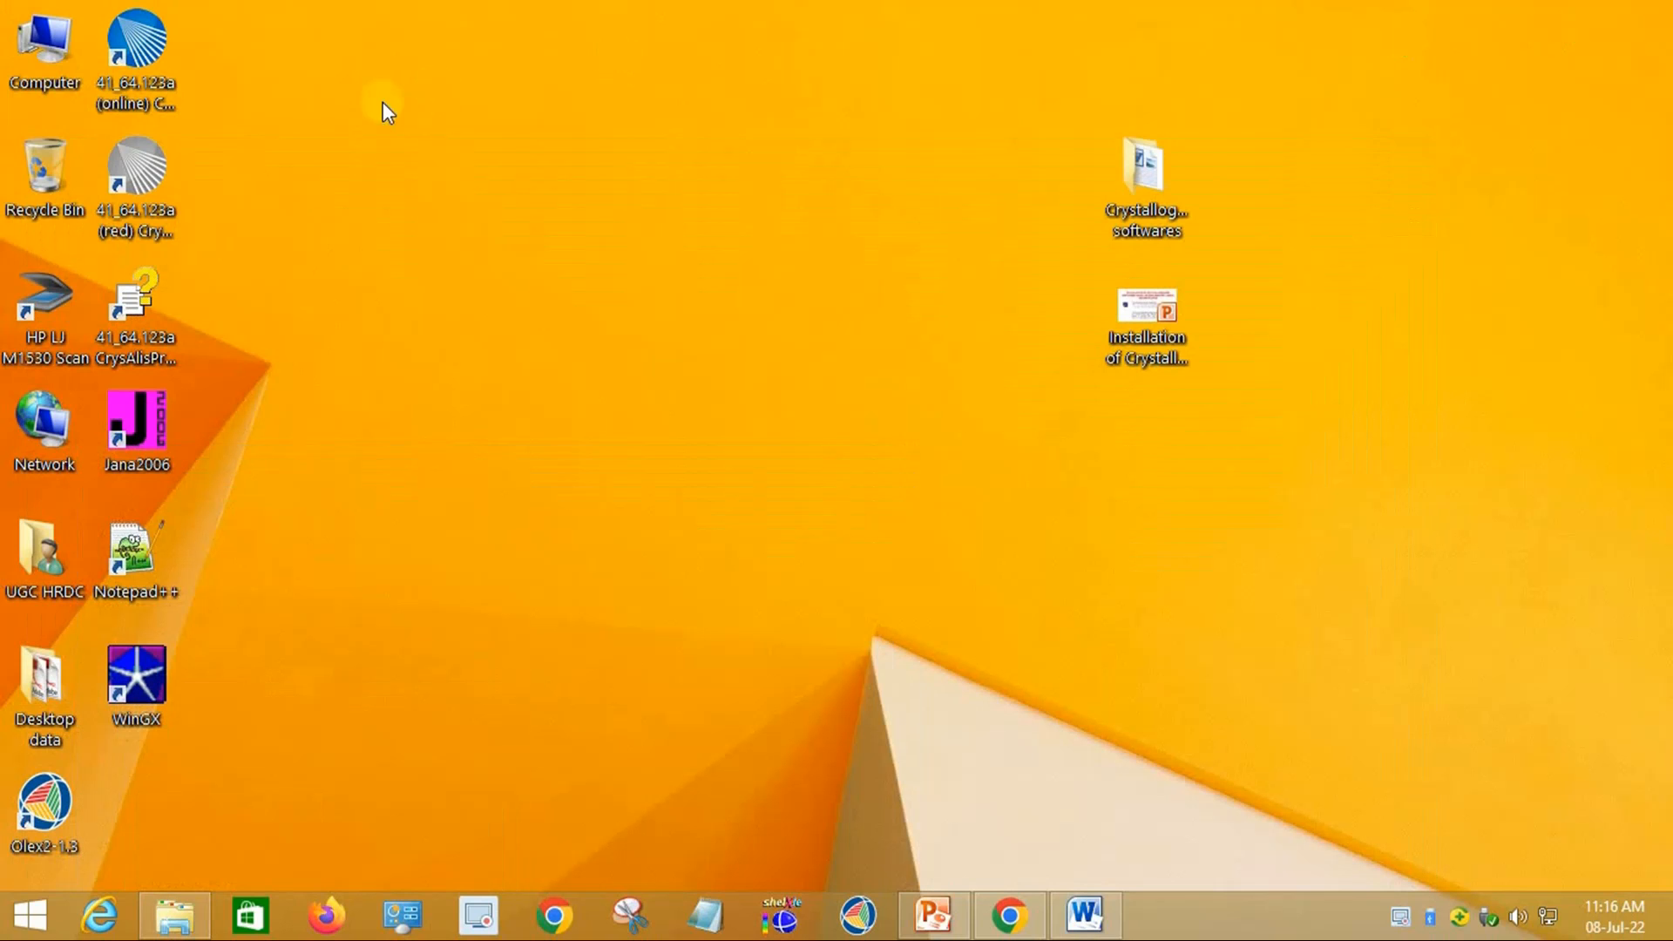
{"action": "double_click", "coordinate": [56, 52]}
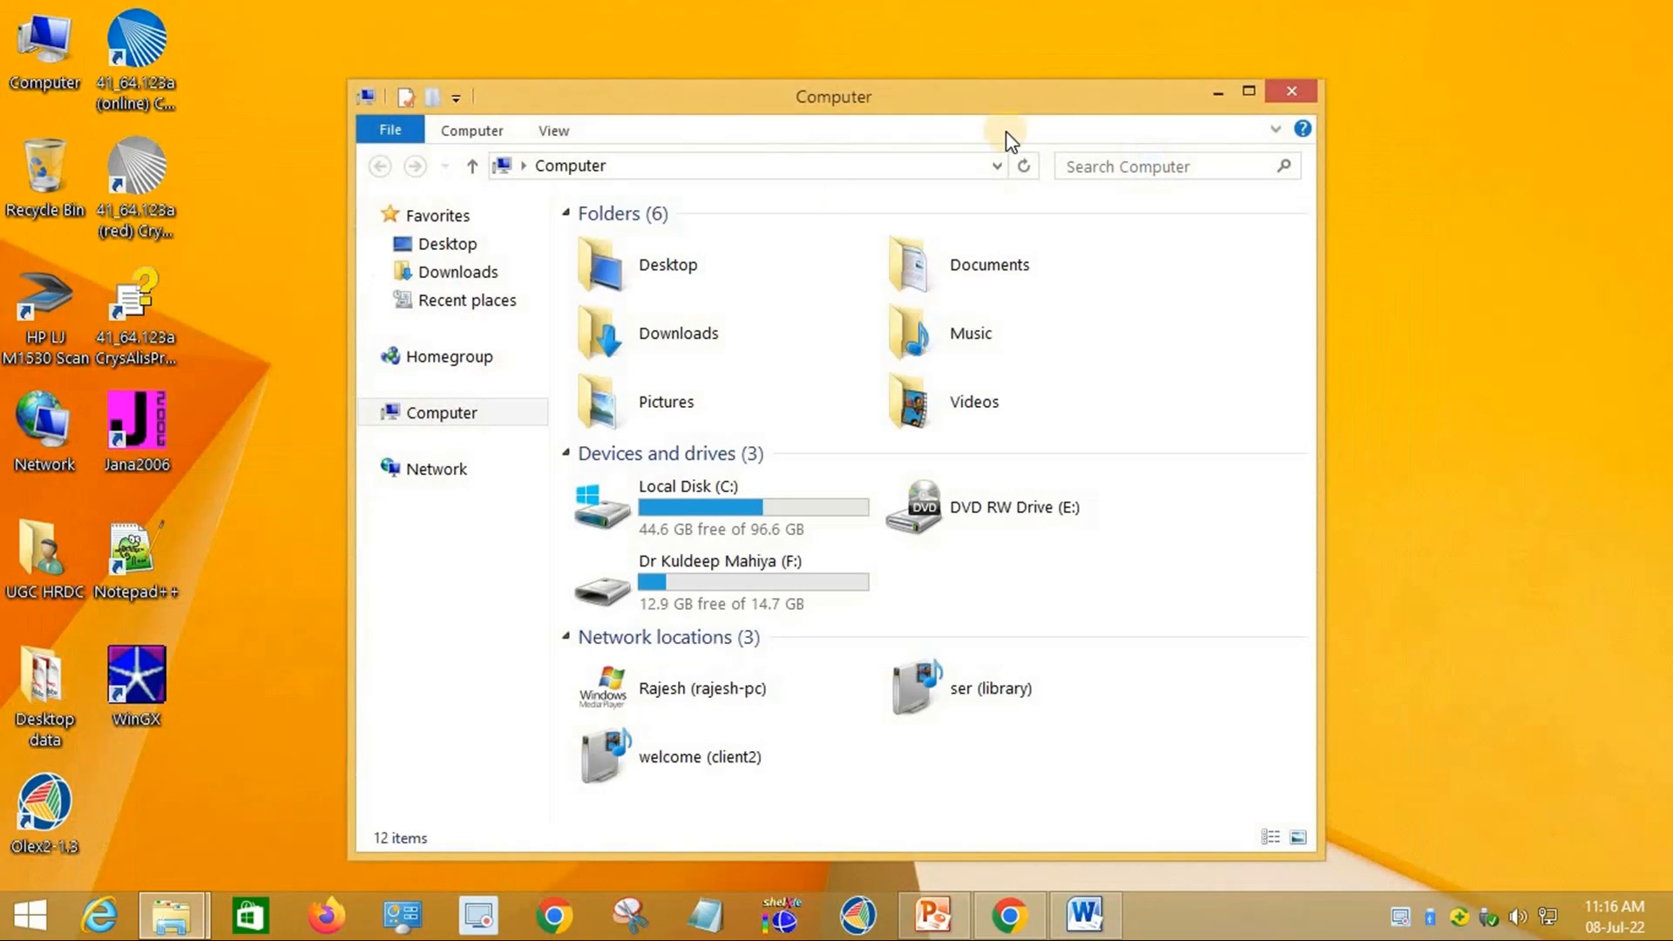
{"action": "left_click", "coordinate": [1248, 92]}
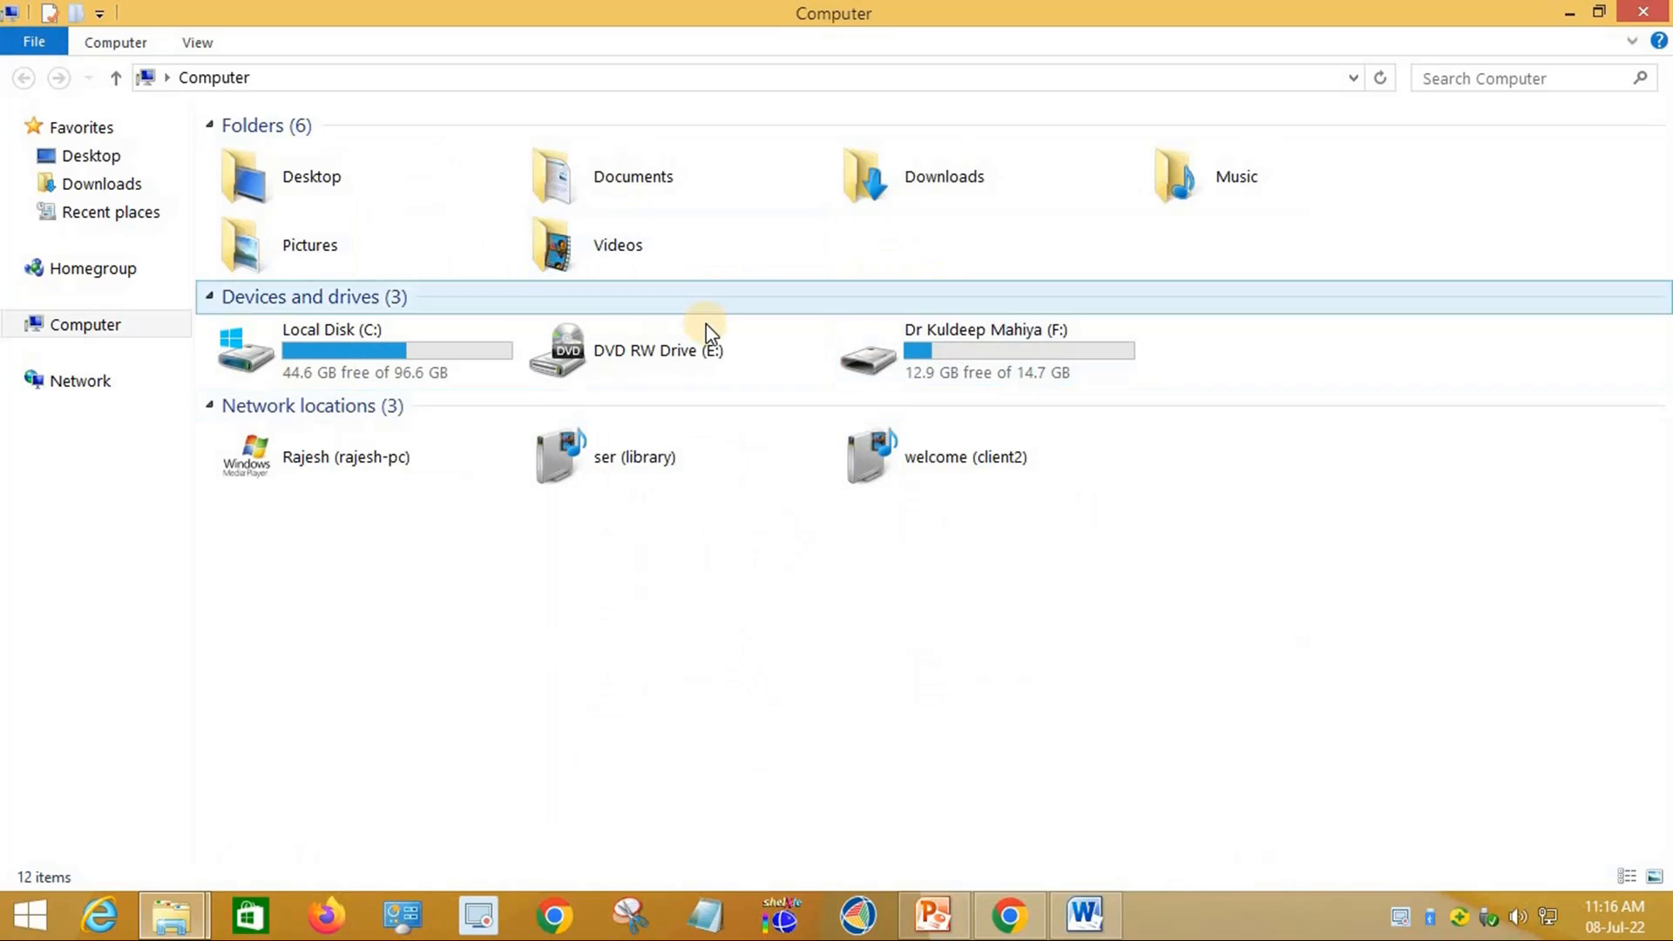
{"action": "left_click", "coordinate": [443, 362]}
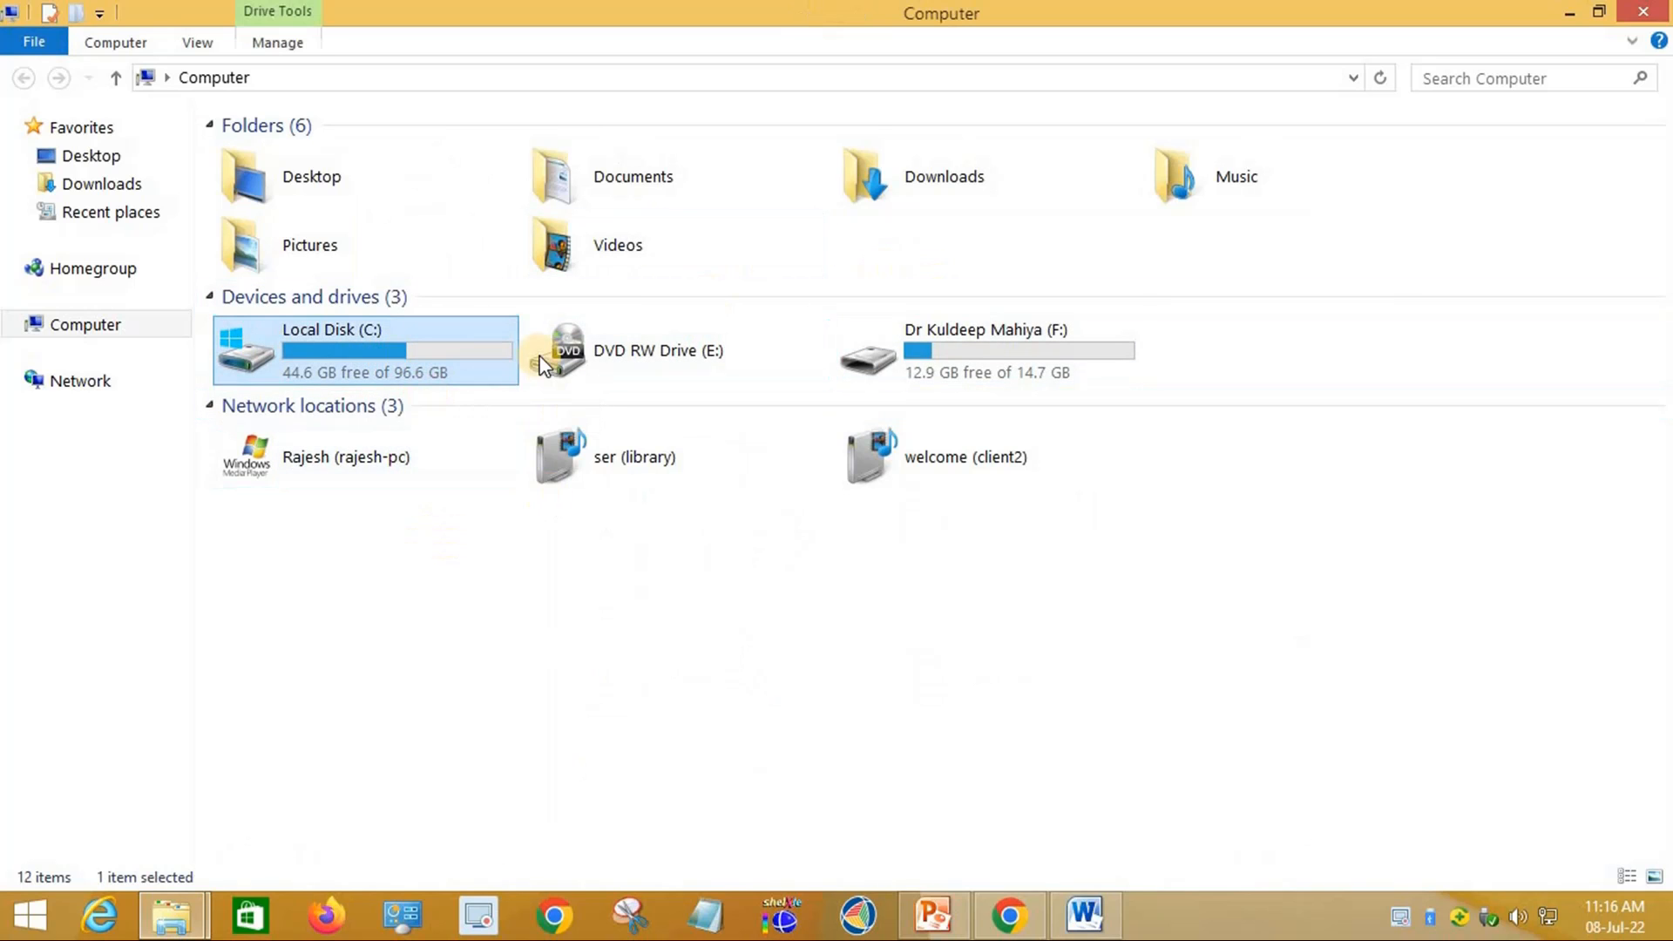
{"action": "double_click", "coordinate": [413, 350]}
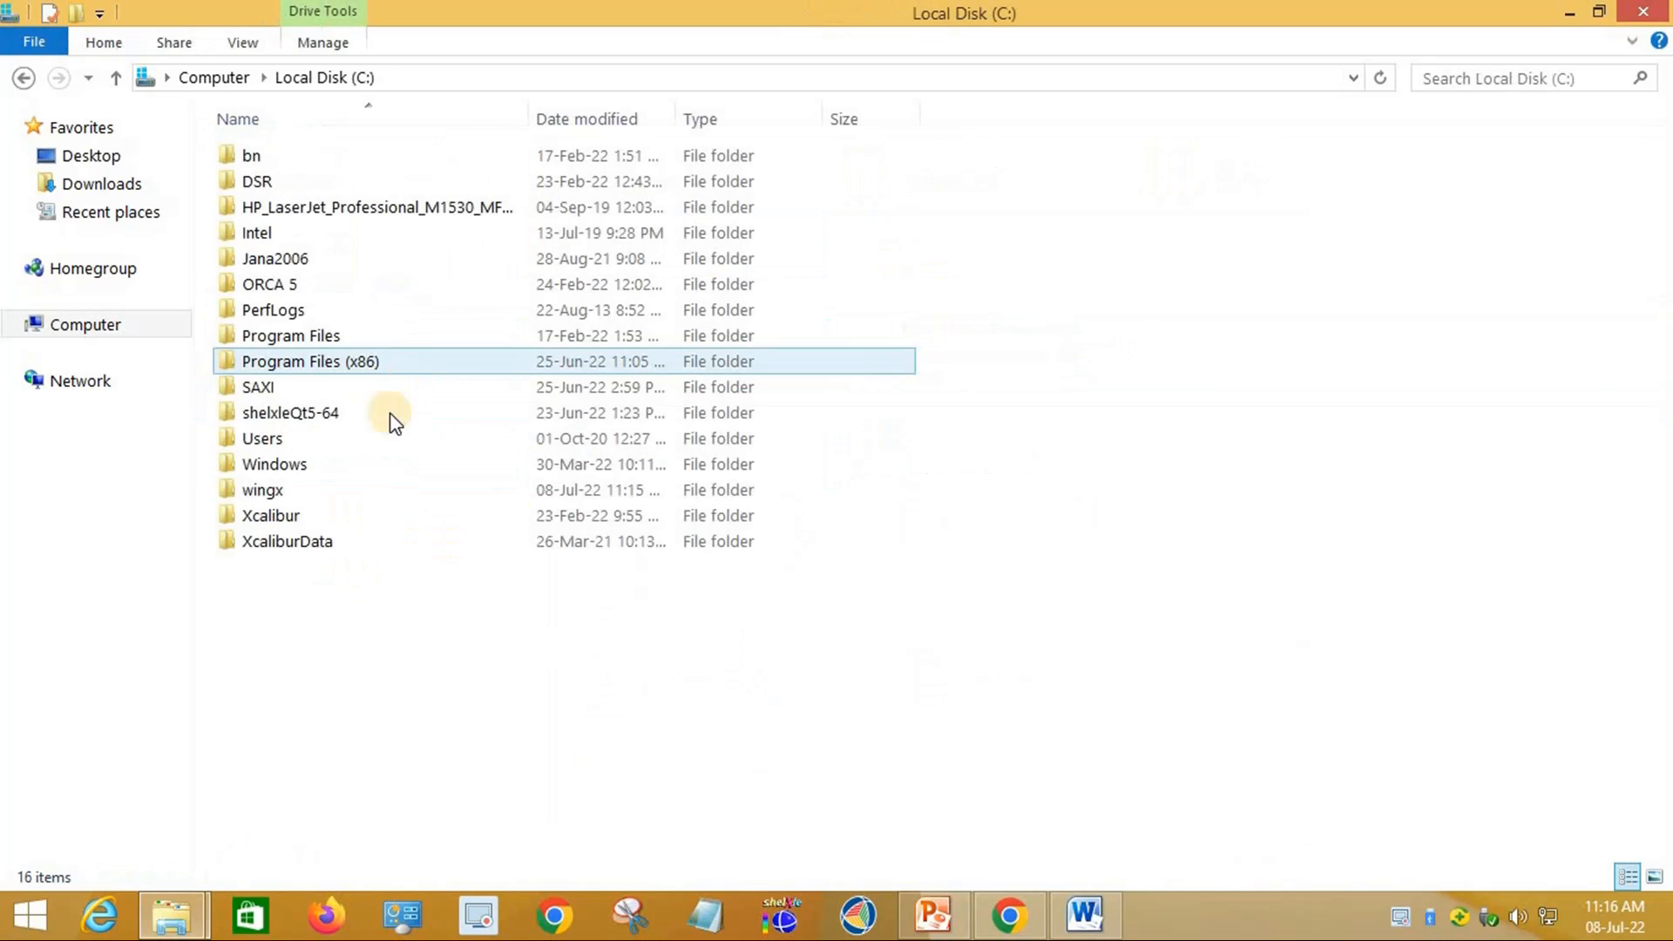
Step: Paste the wingx-license file into C:\wingx and close the folder window
{"action": "double_click", "coordinate": [272, 490]}
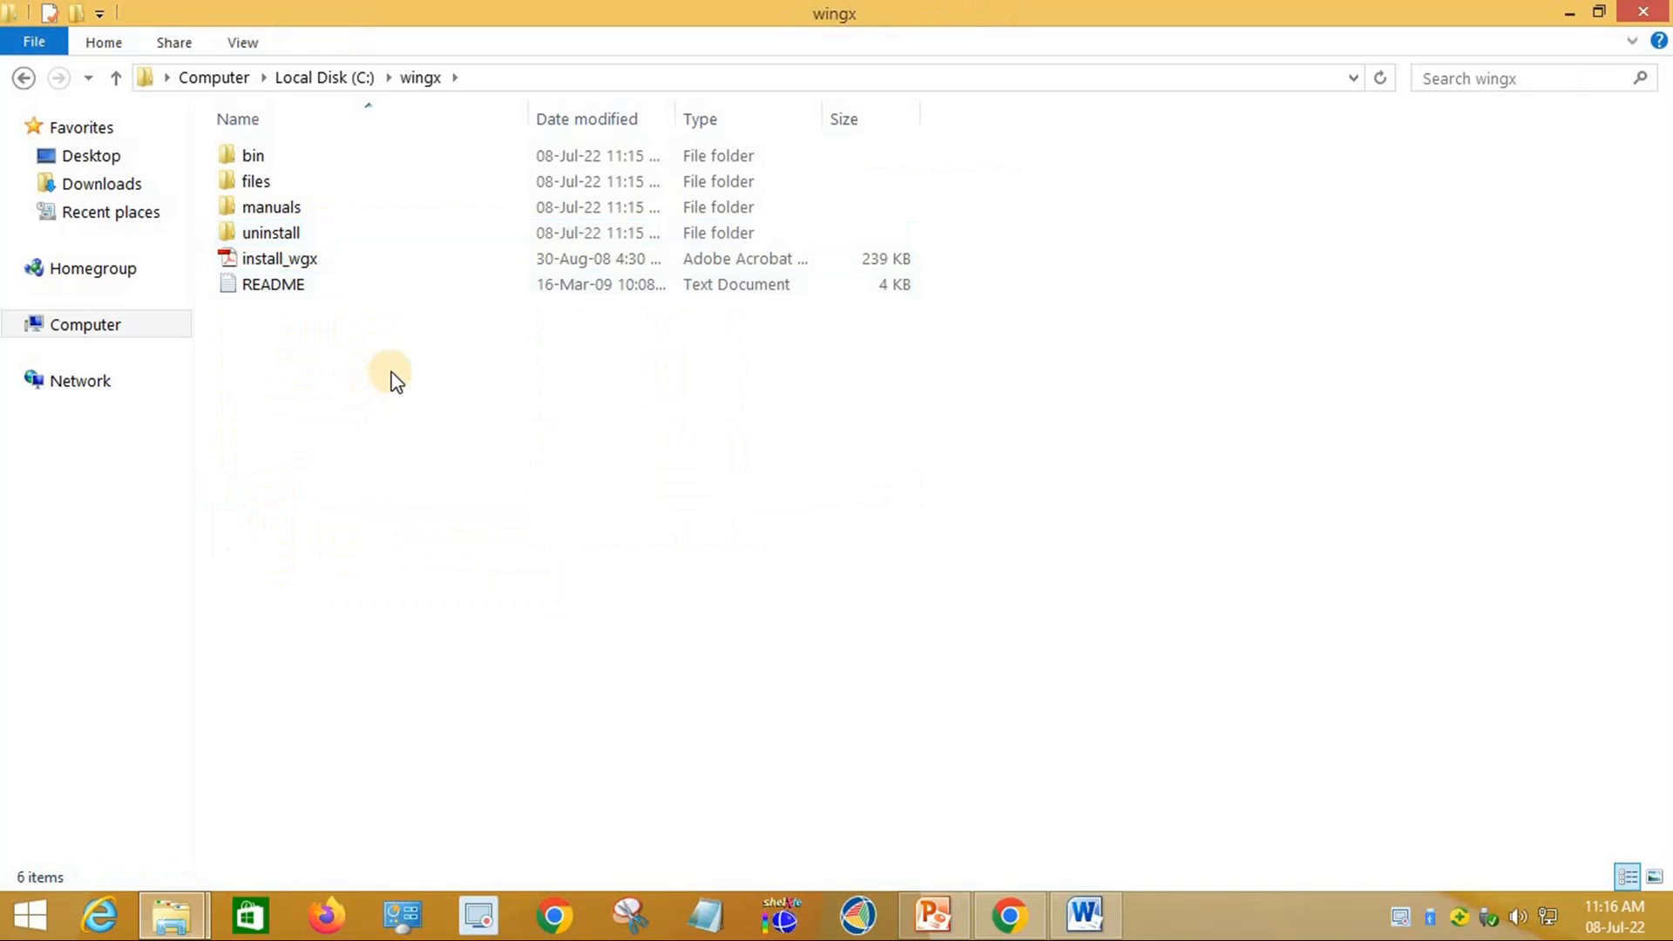
{"action": "right_click", "coordinate": [392, 373]}
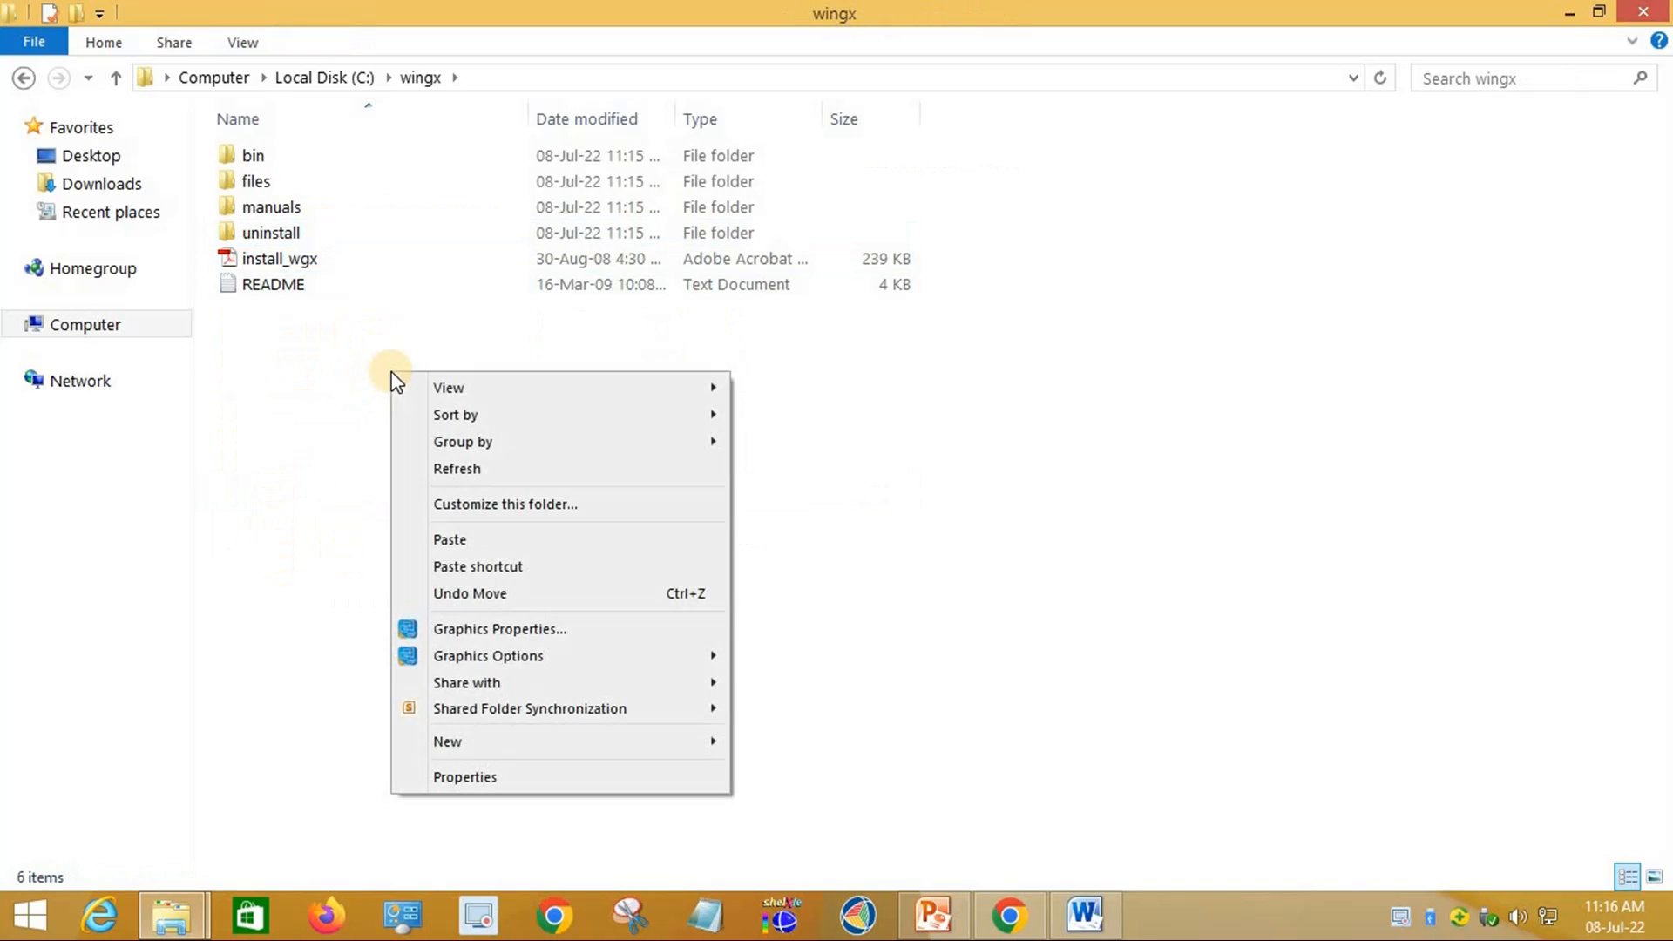
{"action": "left_click", "coordinate": [470, 539]}
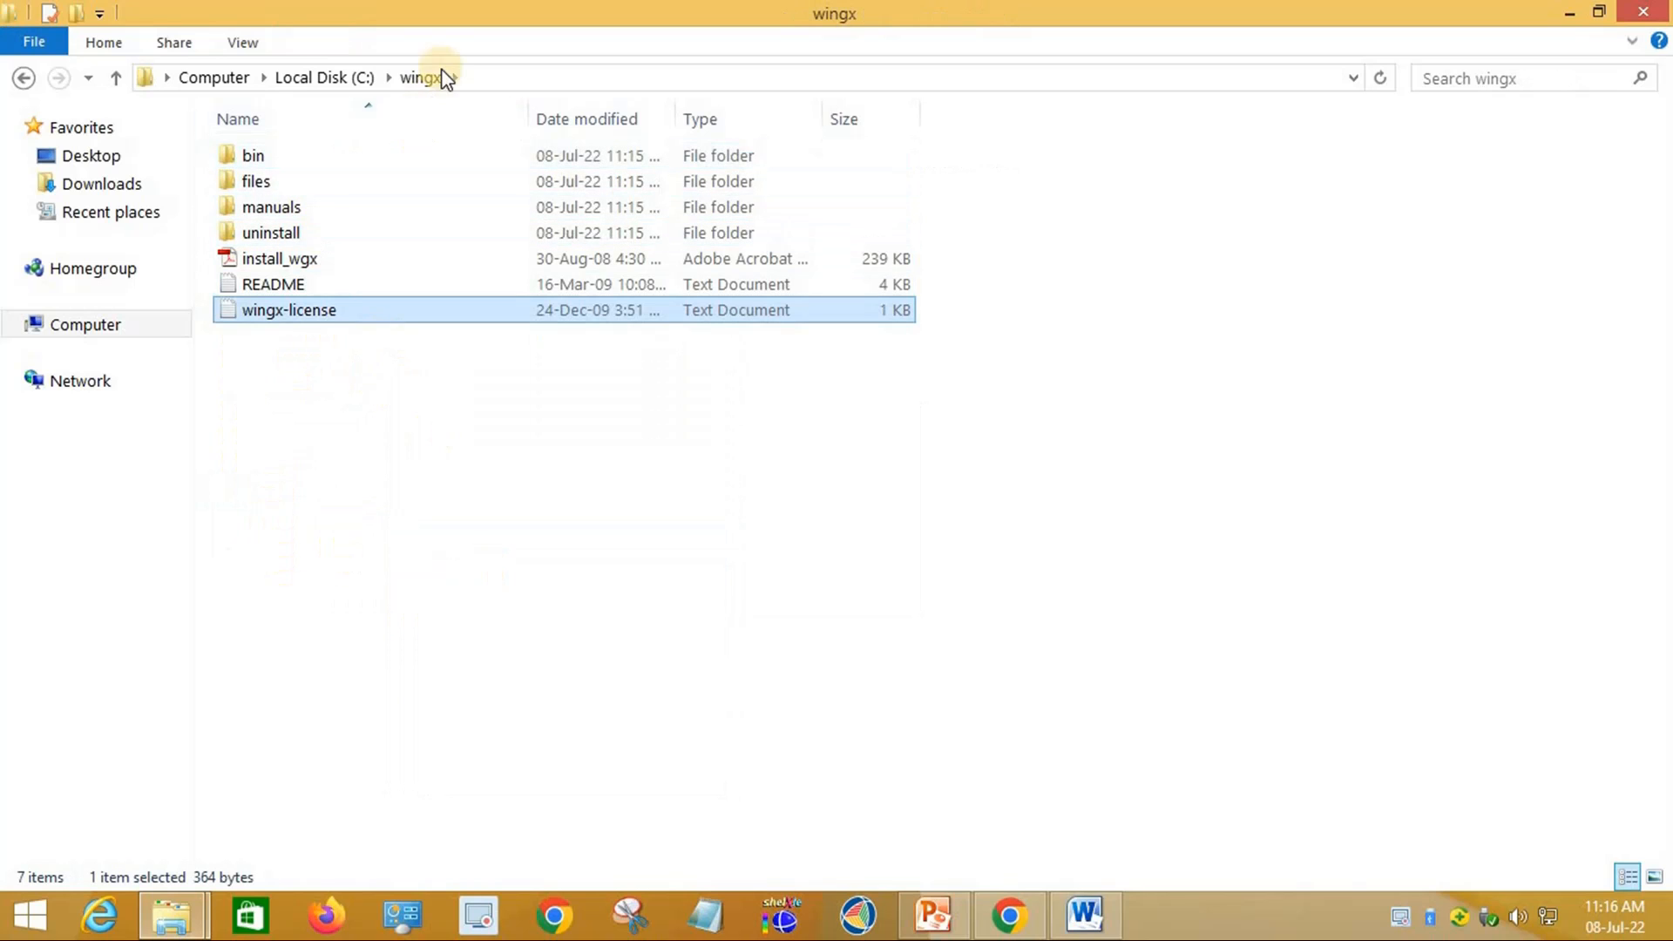
{"action": "left_click", "coordinate": [348, 504]}
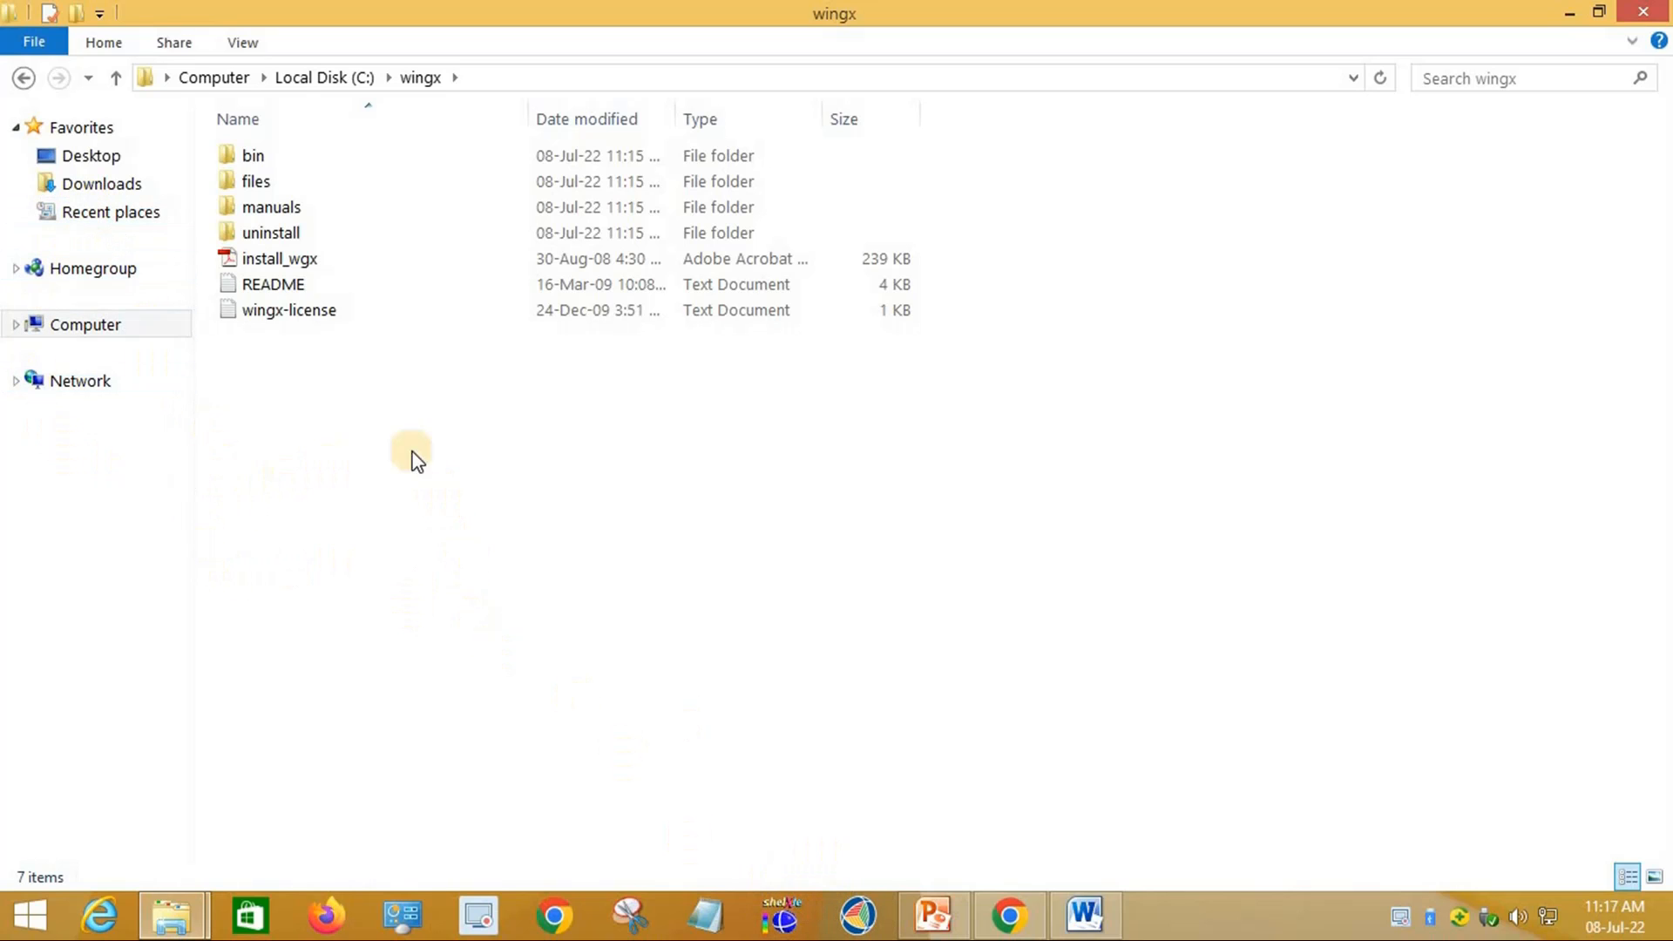
{"action": "left_click", "coordinate": [1643, 17]}
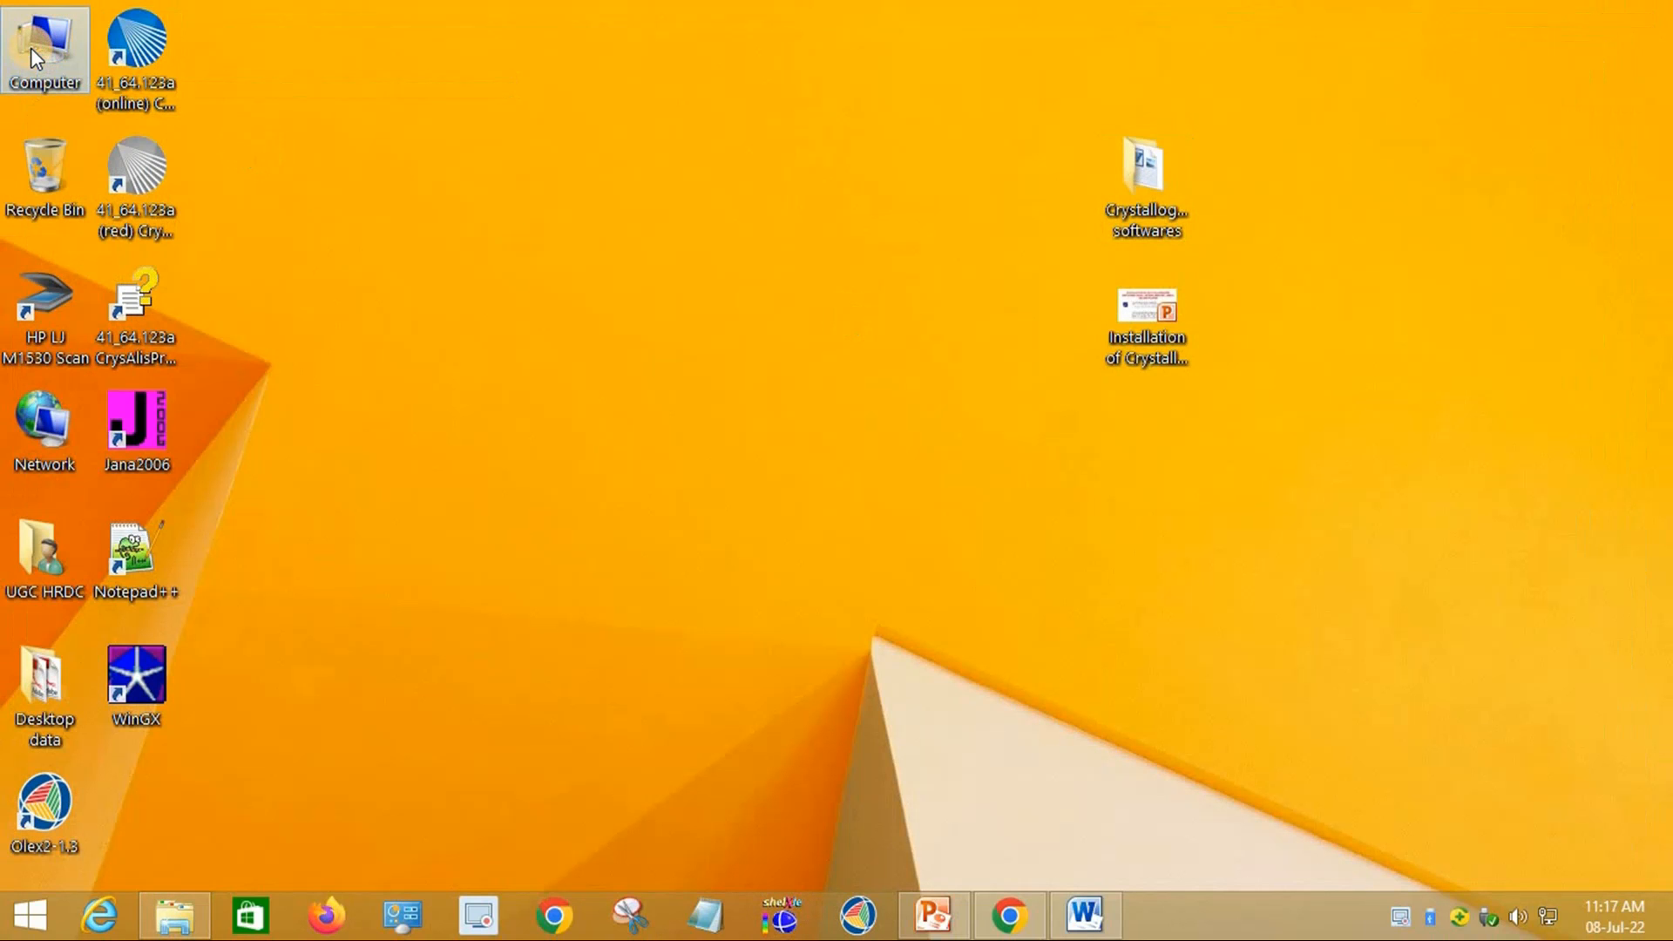
Step: Start a new user environment variable via Computer's Advanced system settings, then bring up the Word variable notes
{"action": "right_click", "coordinate": [30, 49]}
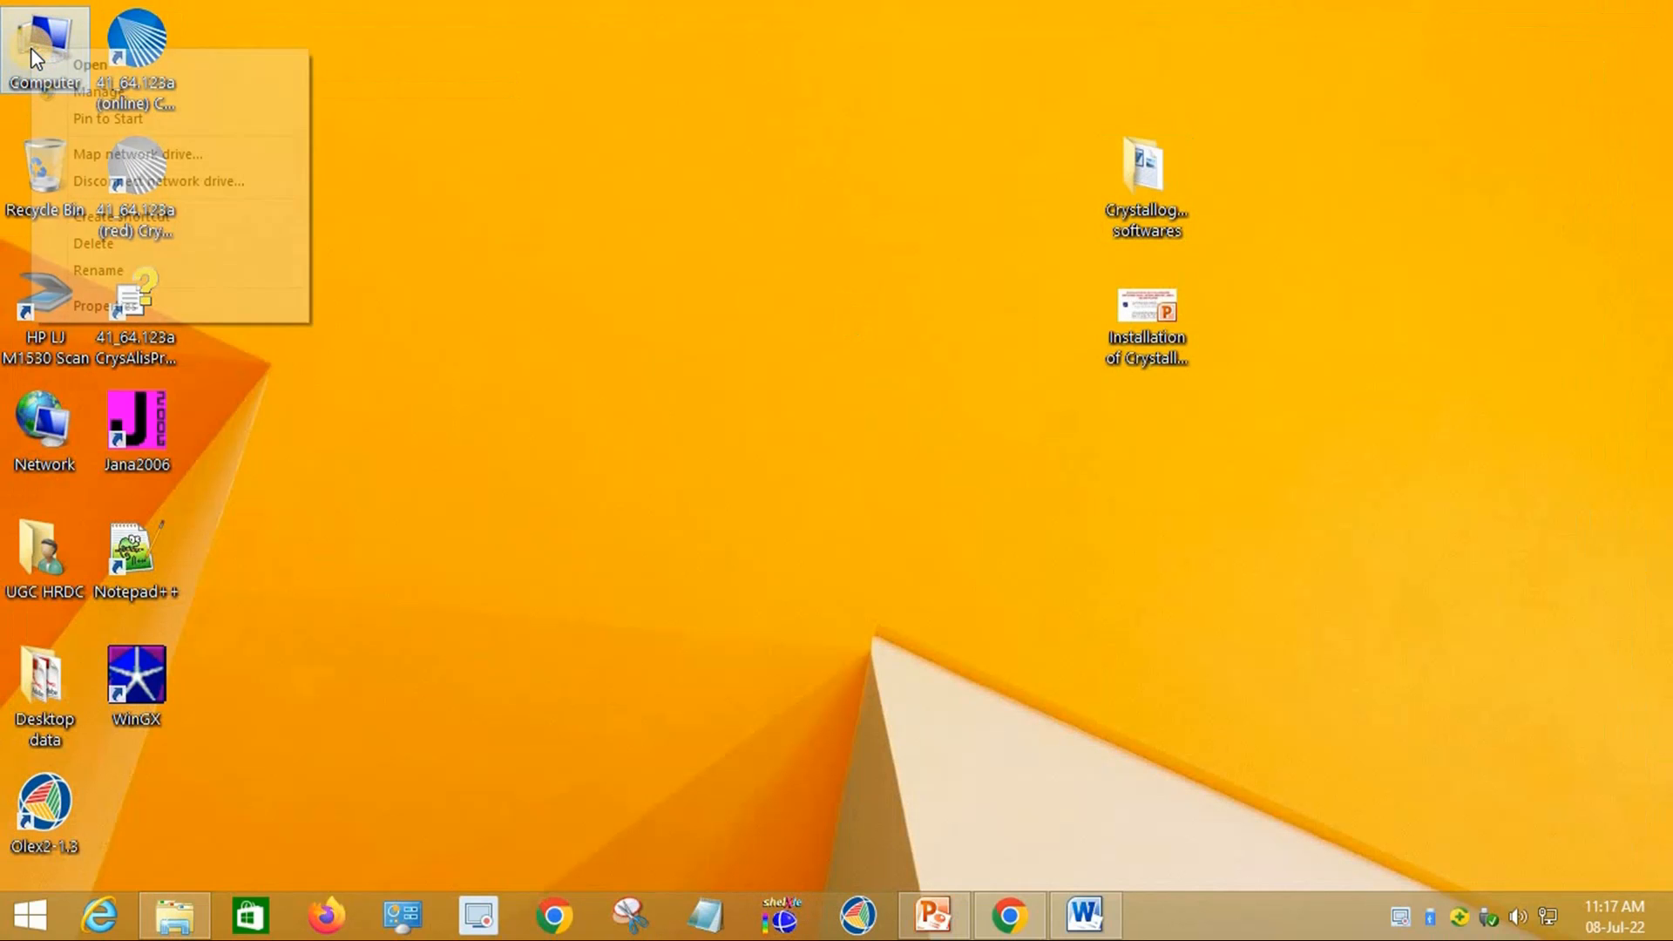
{"action": "left_click", "coordinate": [124, 305]}
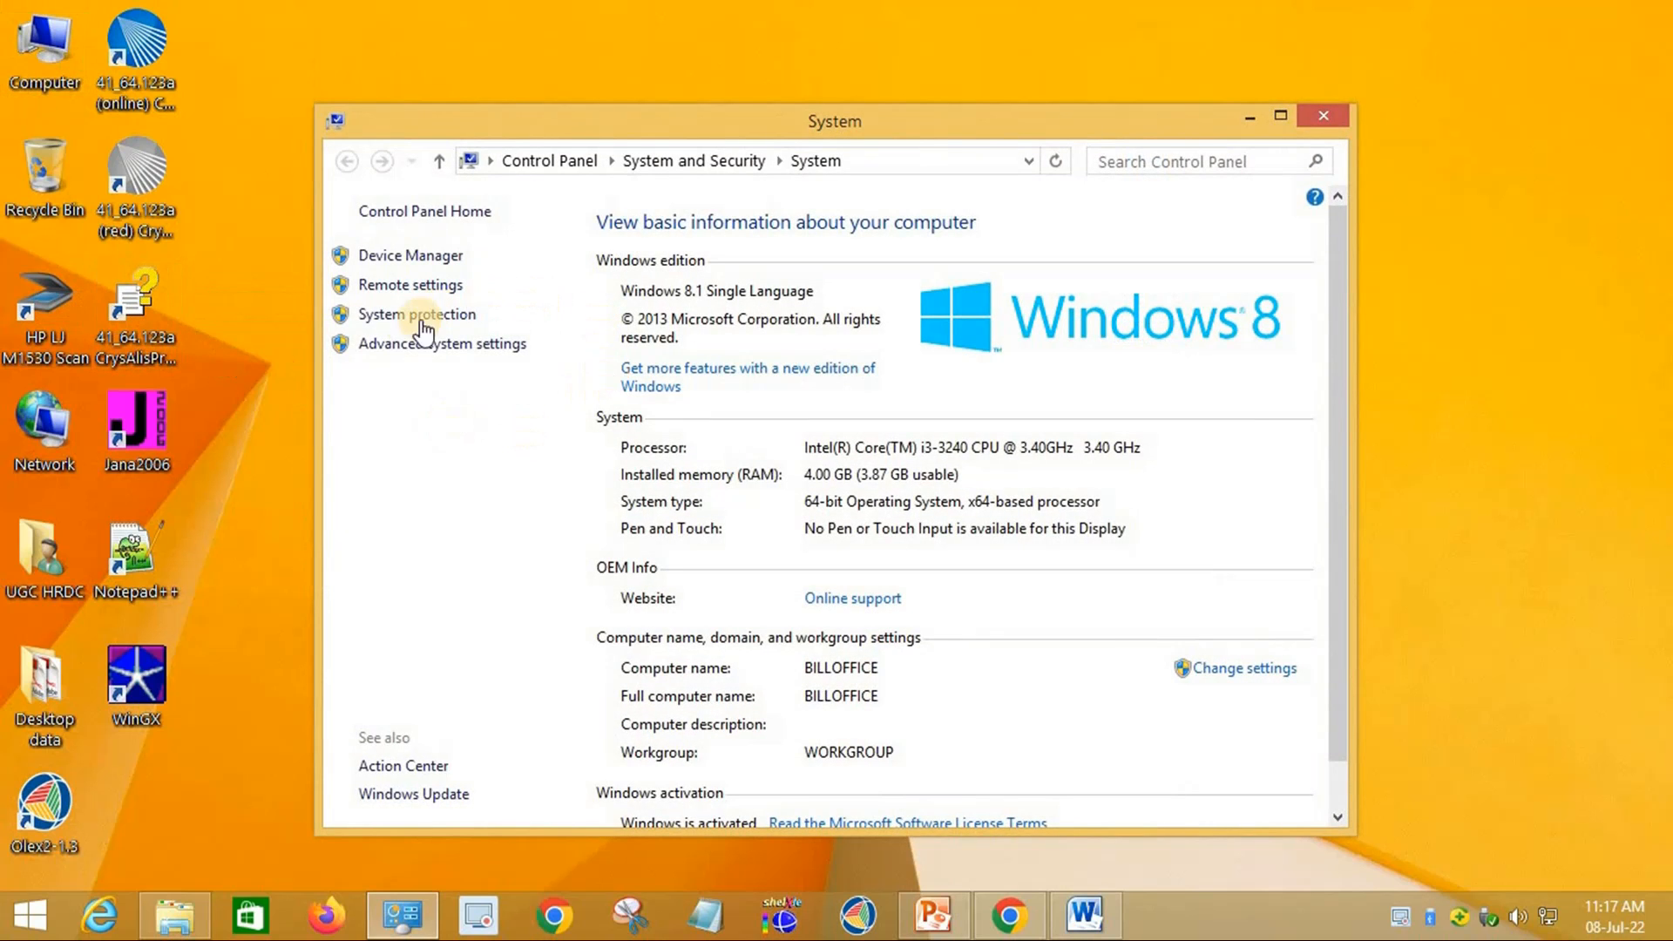
{"action": "left_click", "coordinate": [447, 346]}
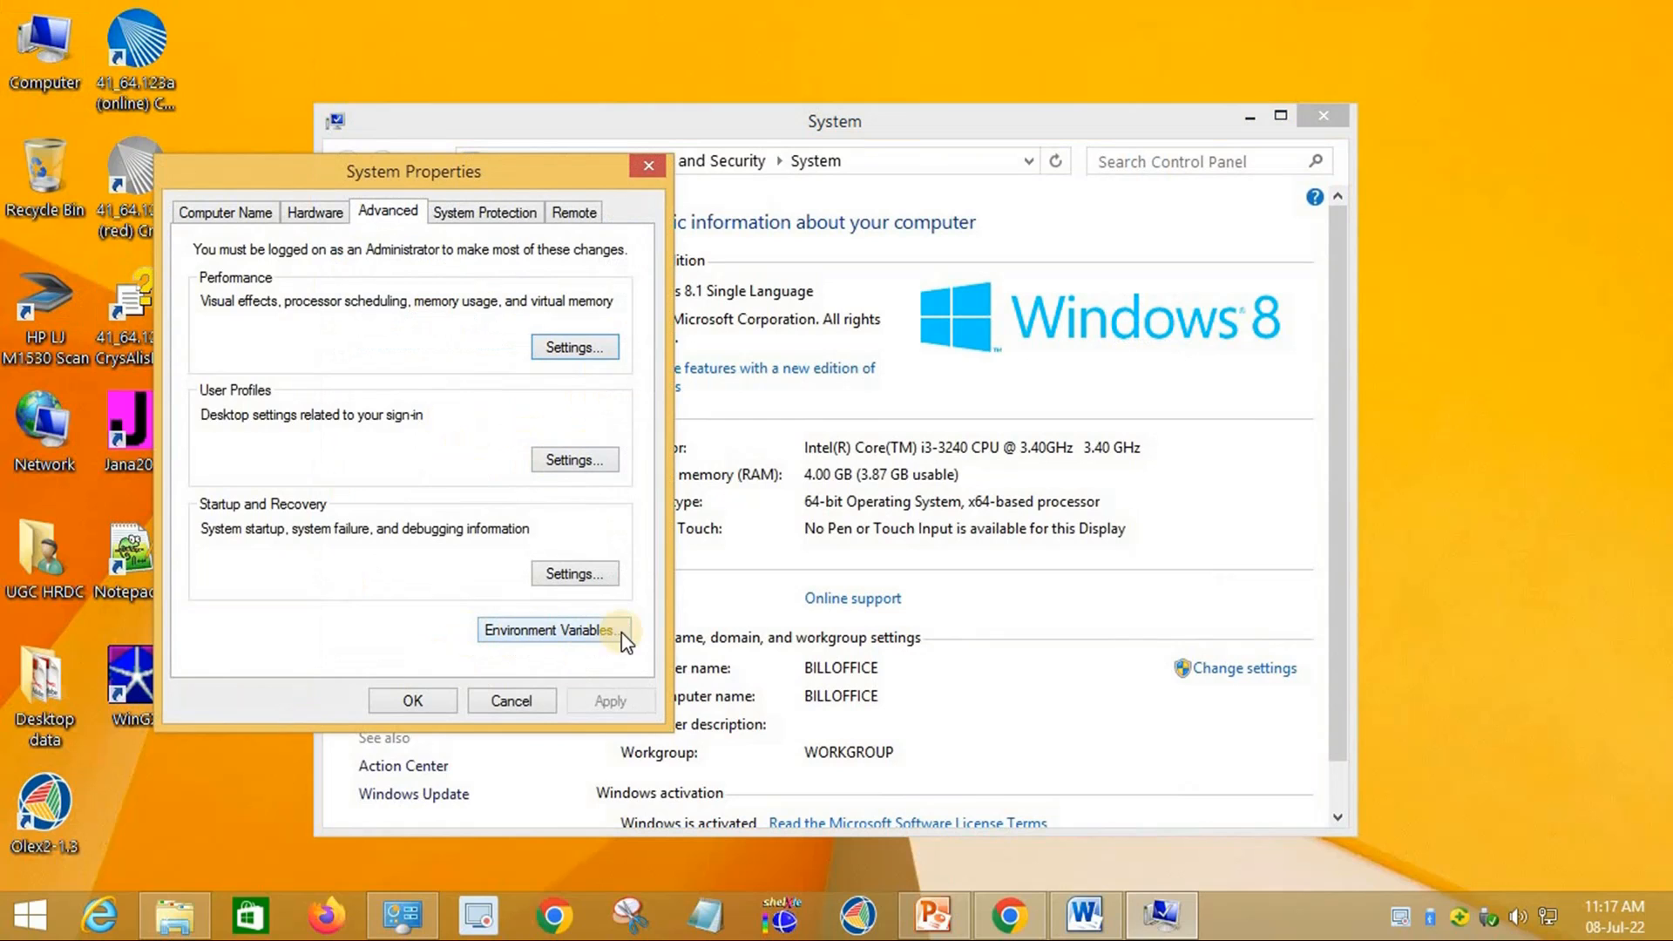
{"action": "left_click", "coordinate": [572, 633]}
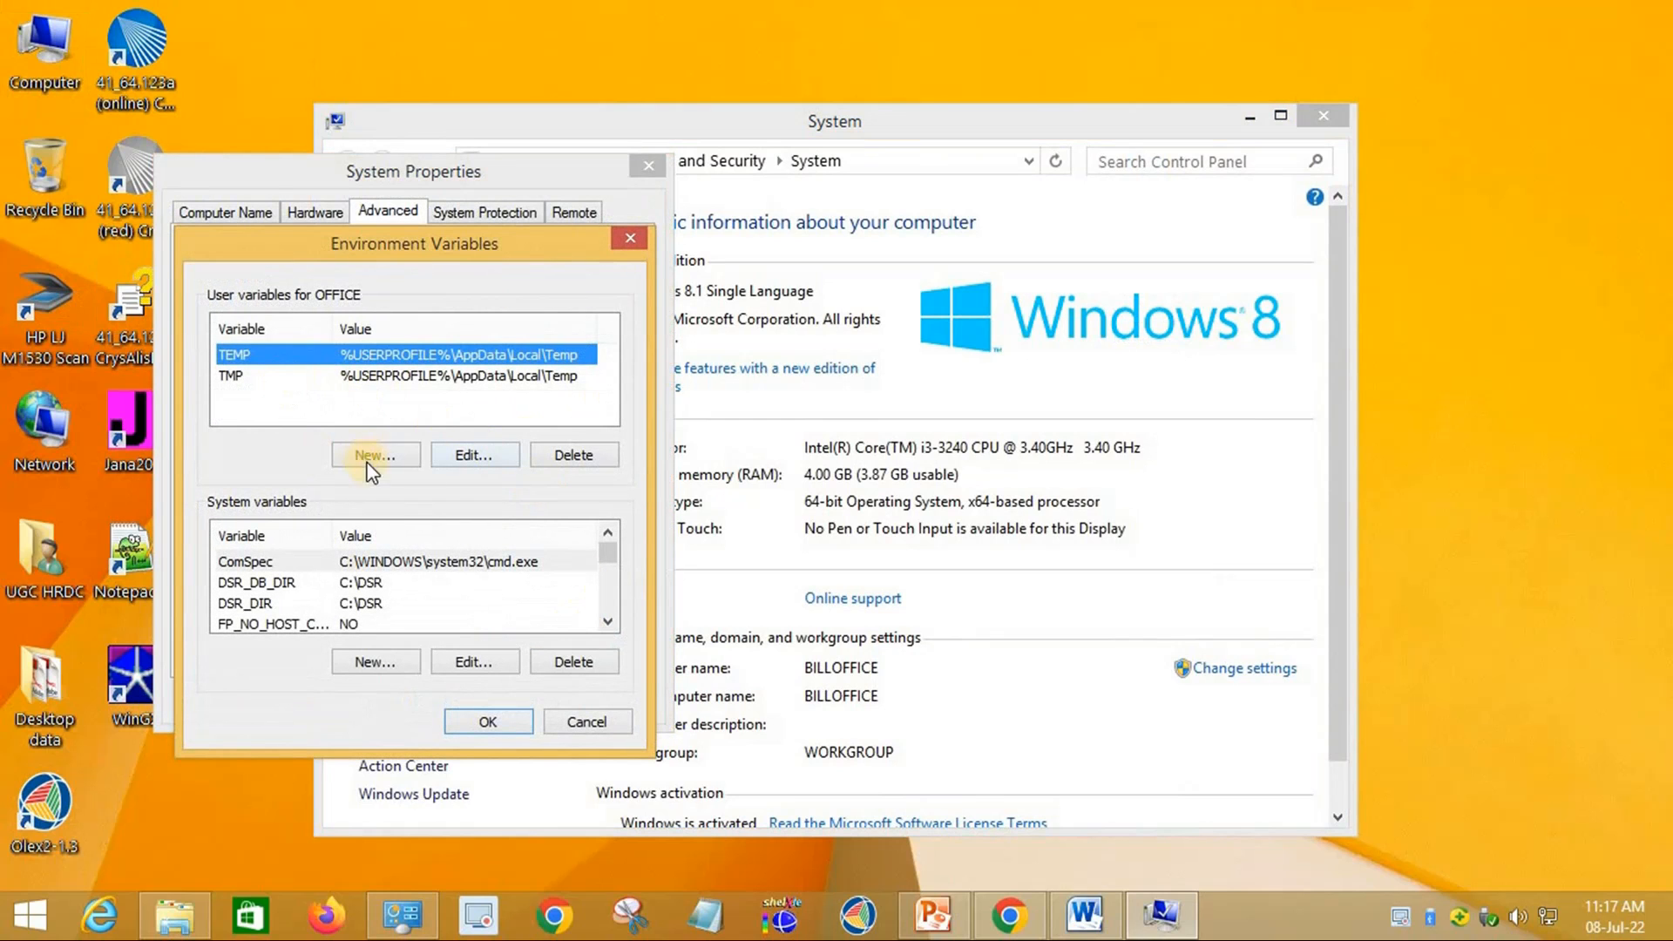
{"action": "left_click", "coordinate": [402, 464]}
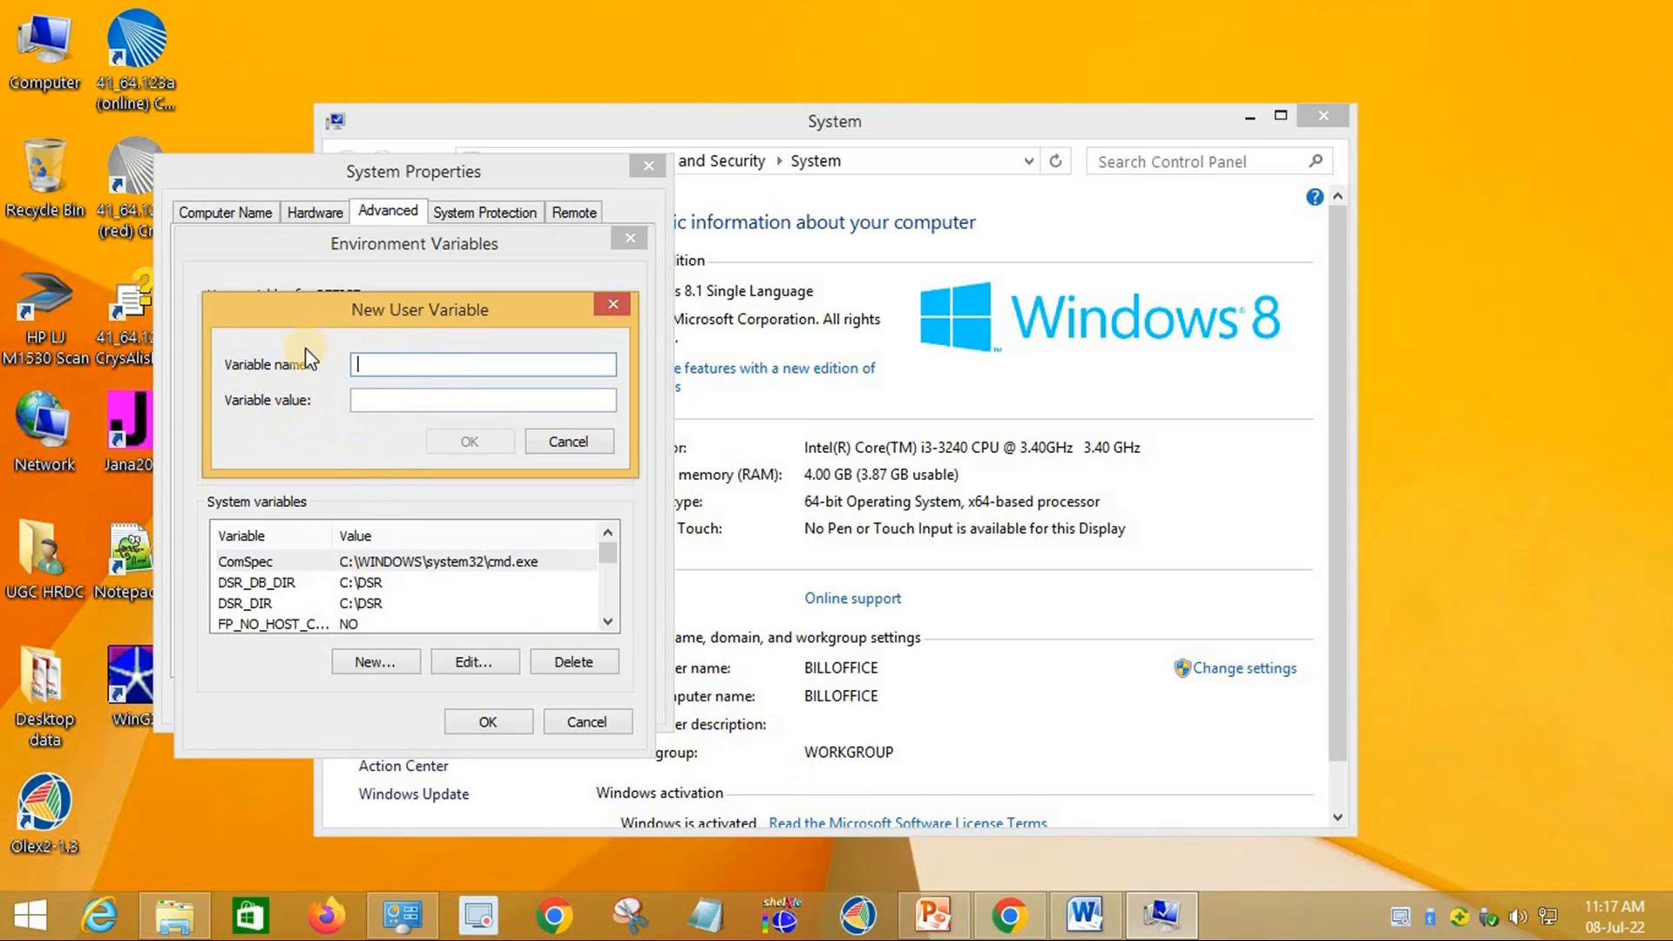
{"action": "left_click", "coordinate": [1098, 922]}
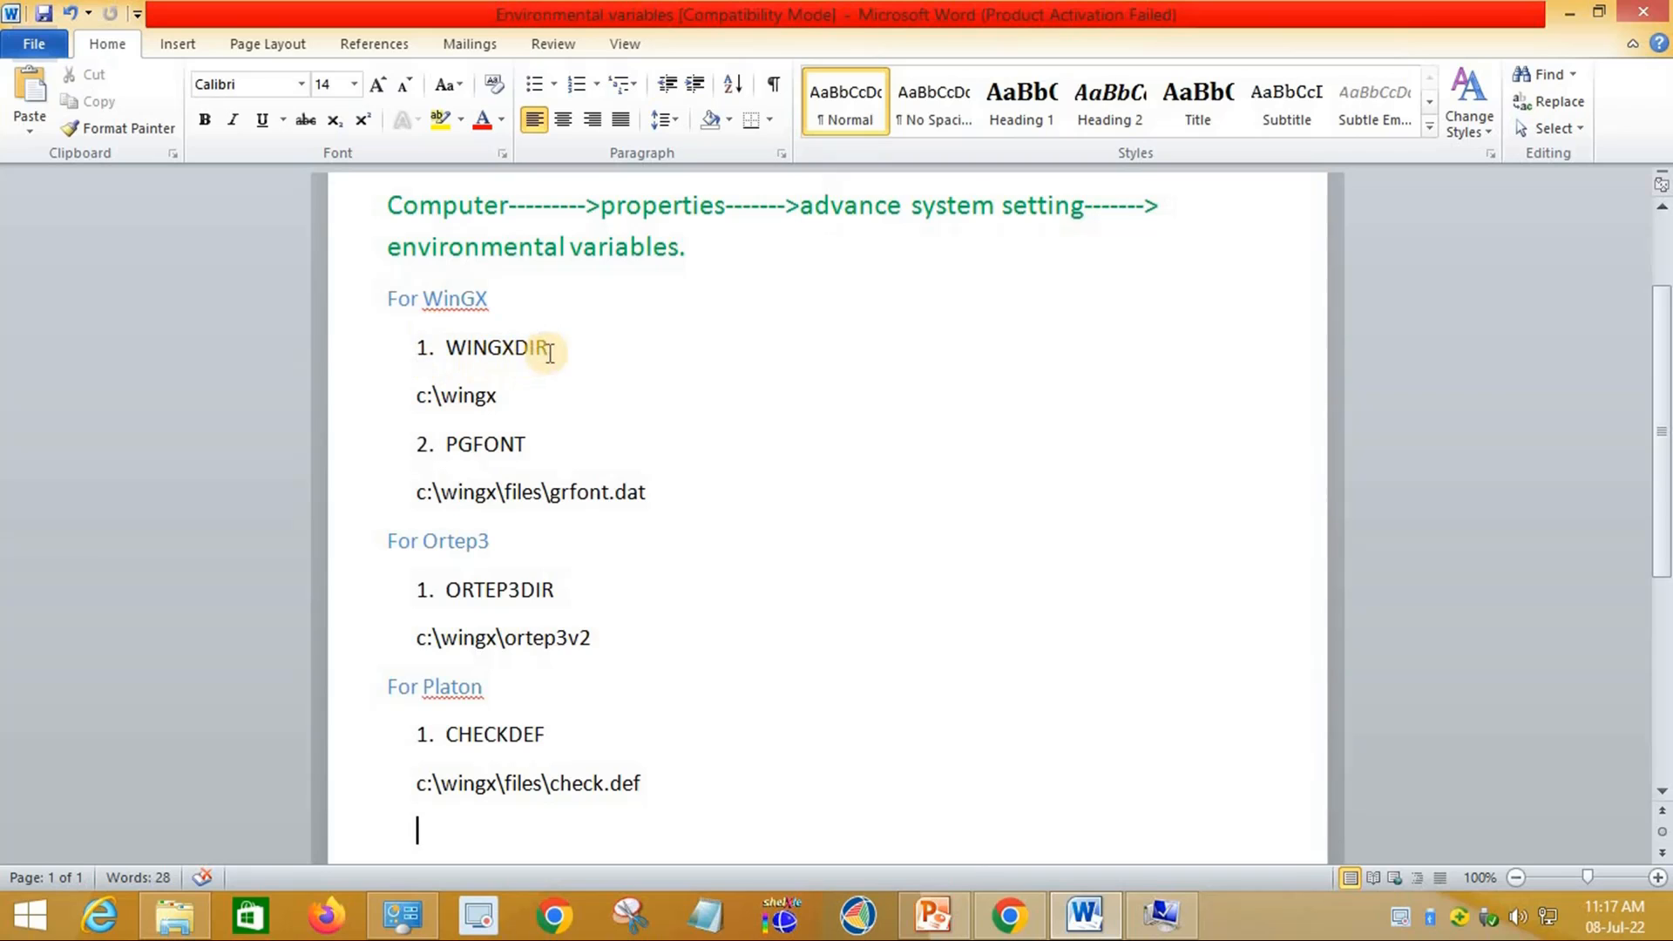
Step: Create the user variable WINGXDIR = c:\wingx from the name and path in the Word notes
{"action": "left_click_drag", "start_coordinate": [550, 351], "coordinate": [452, 336]}
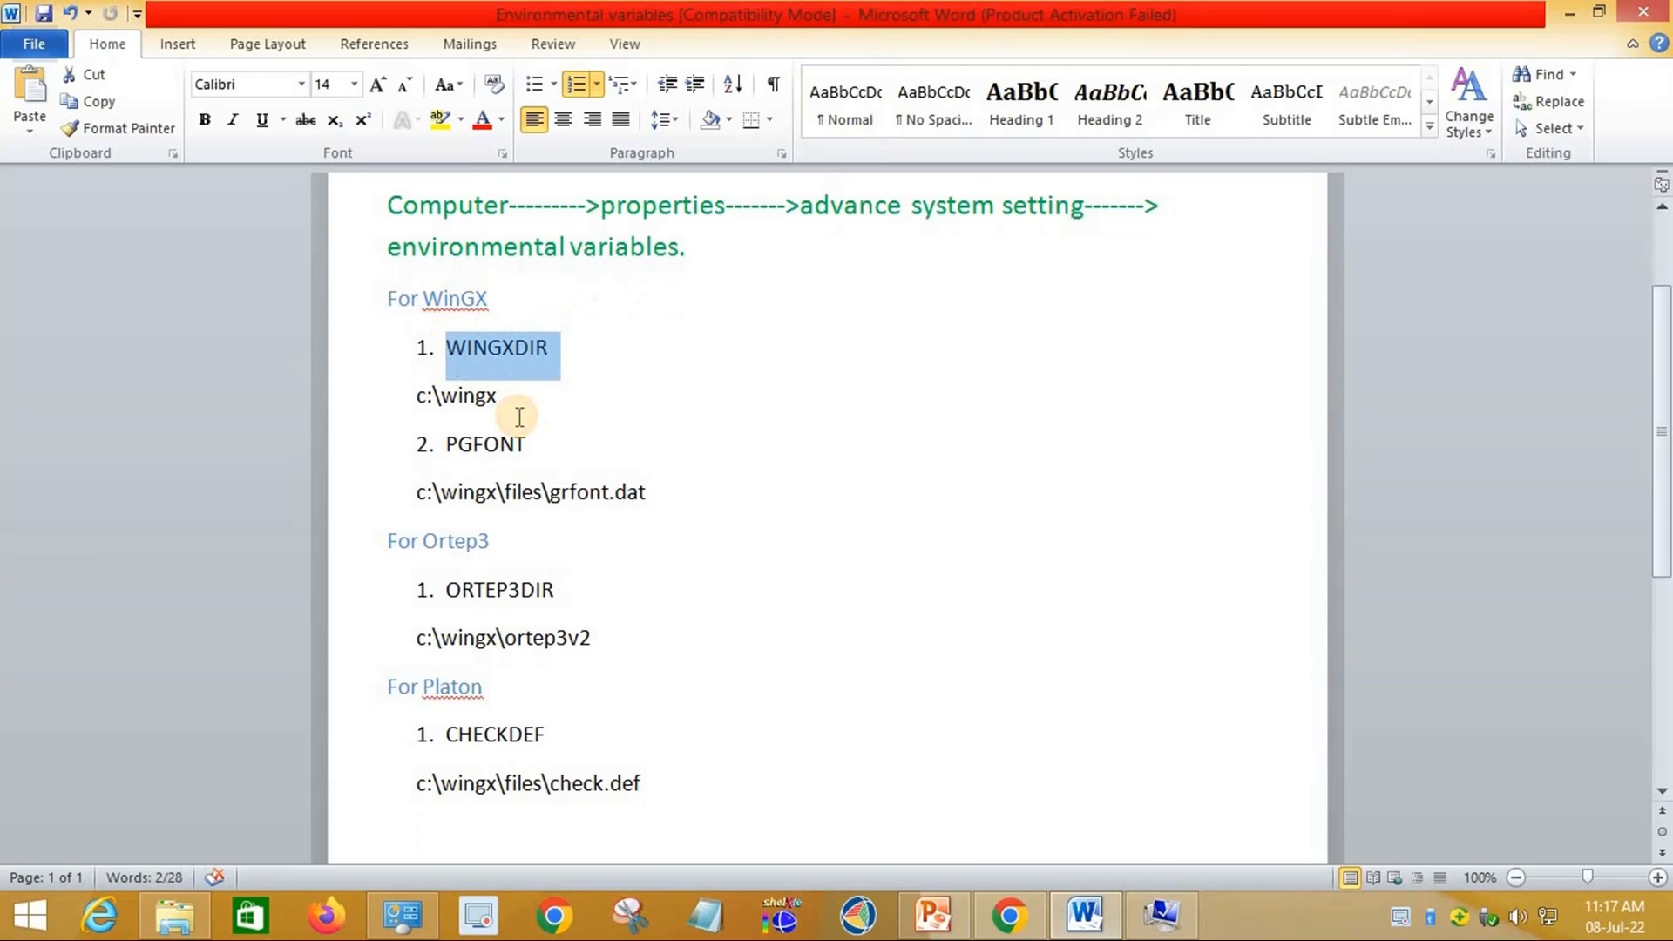
{"action": "key", "text": "ctrl+c"}
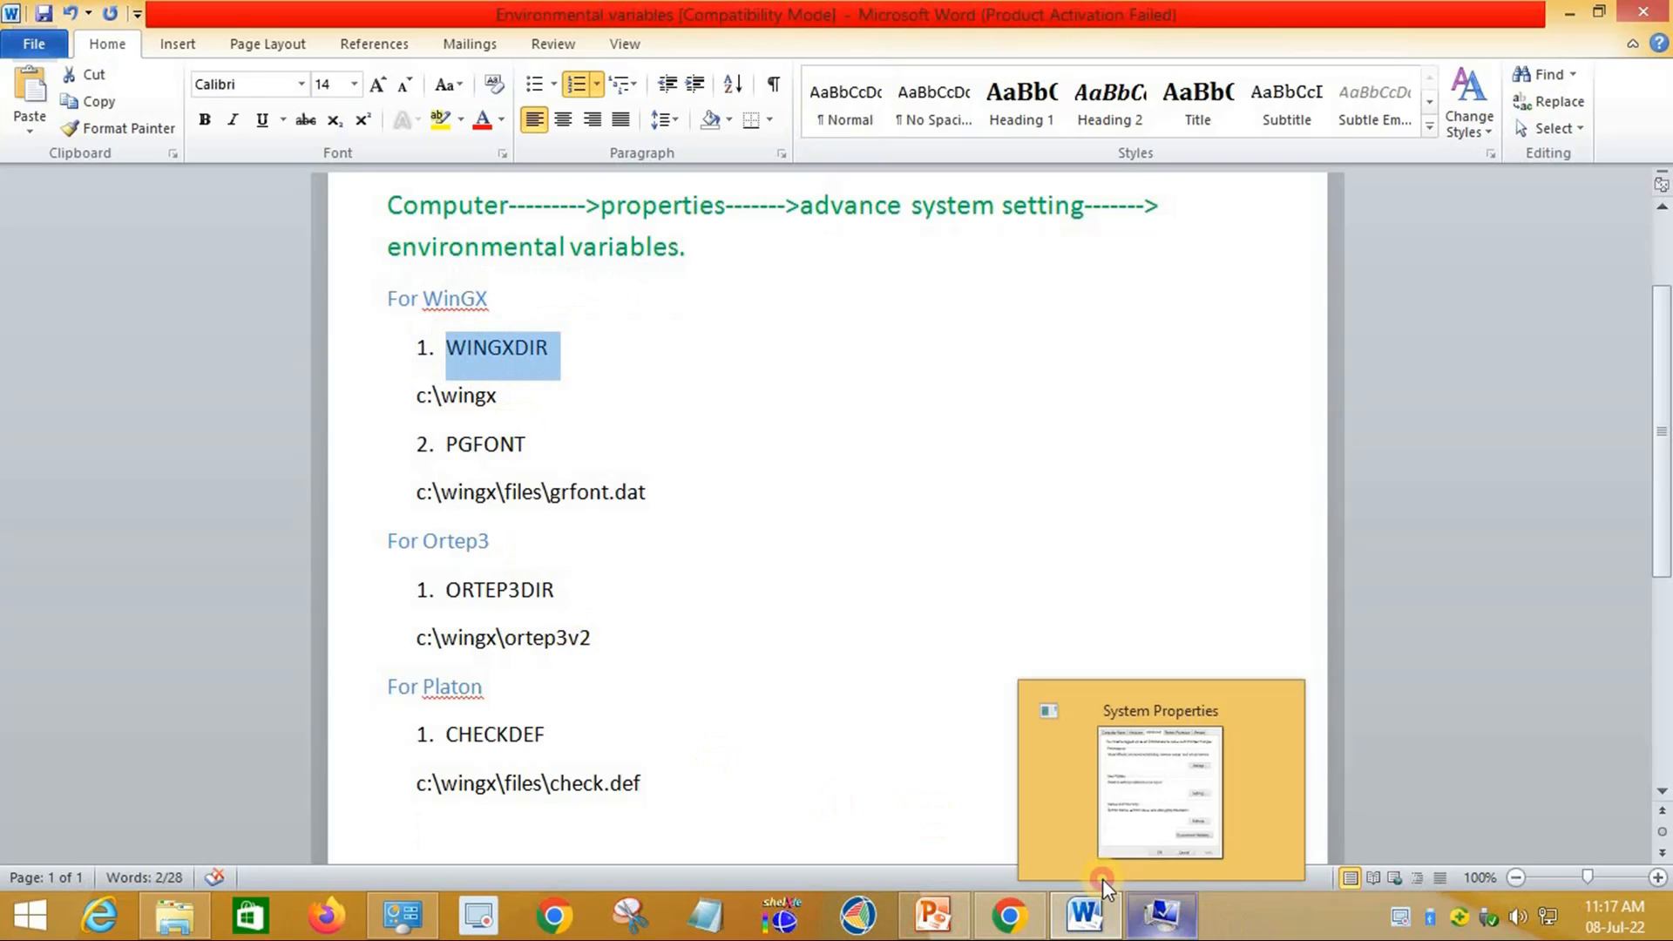
{"action": "left_click", "coordinate": [1163, 915]}
{"action": "key", "text": "ctrl+v"}
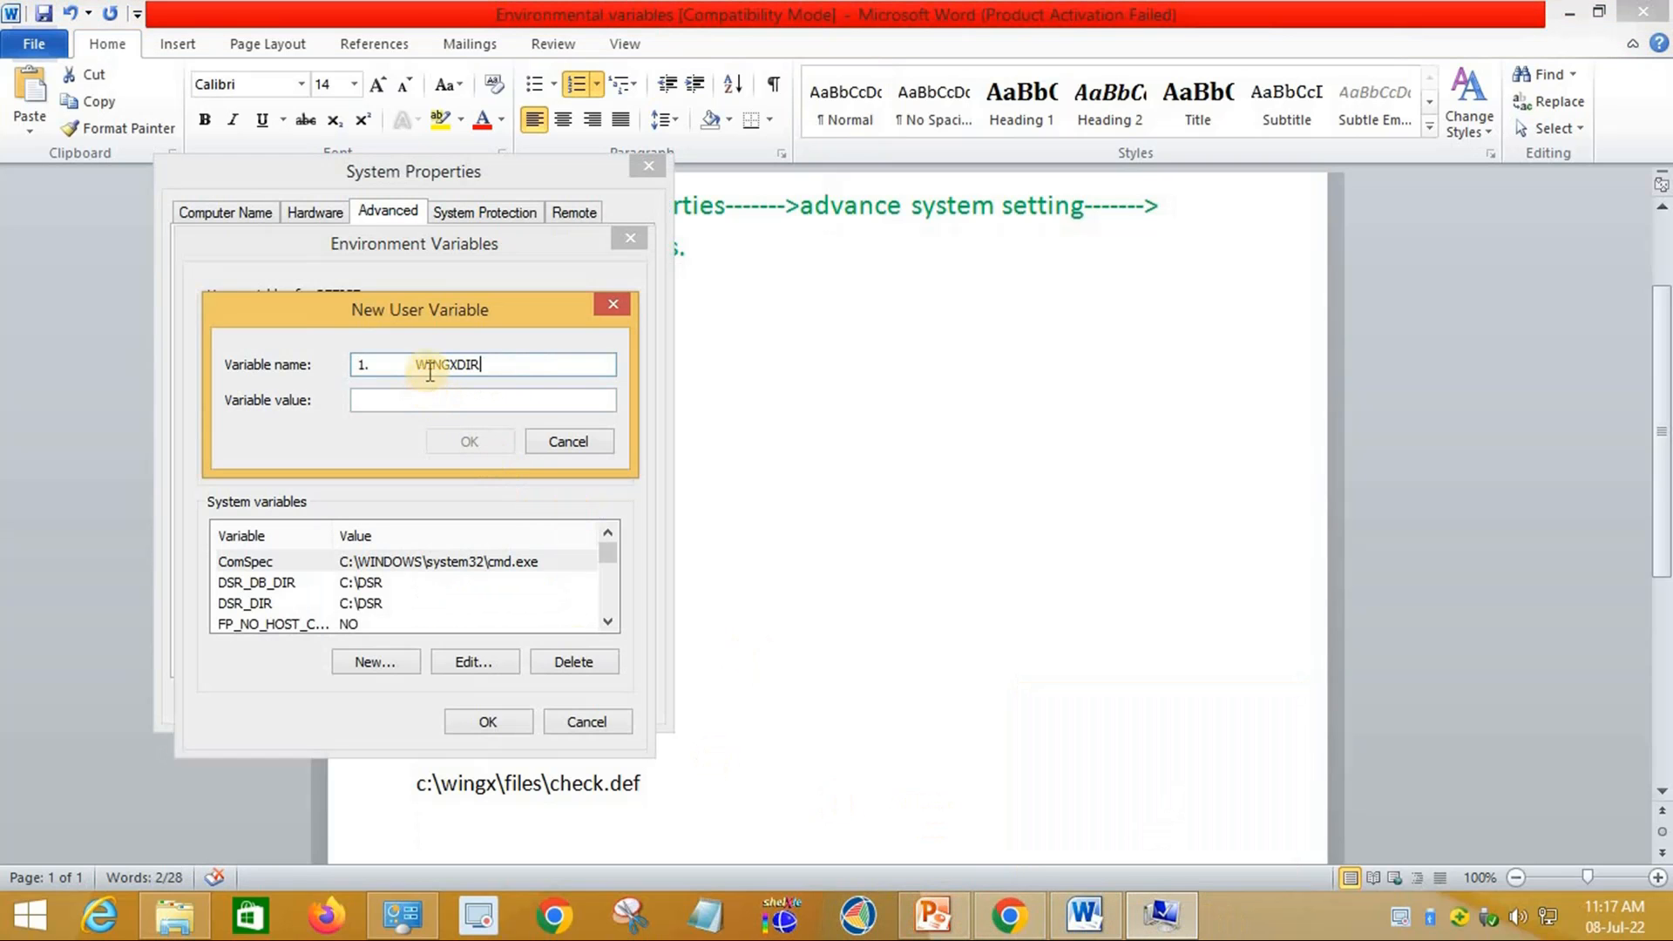
{"action": "key", "text": "BackSpace"}
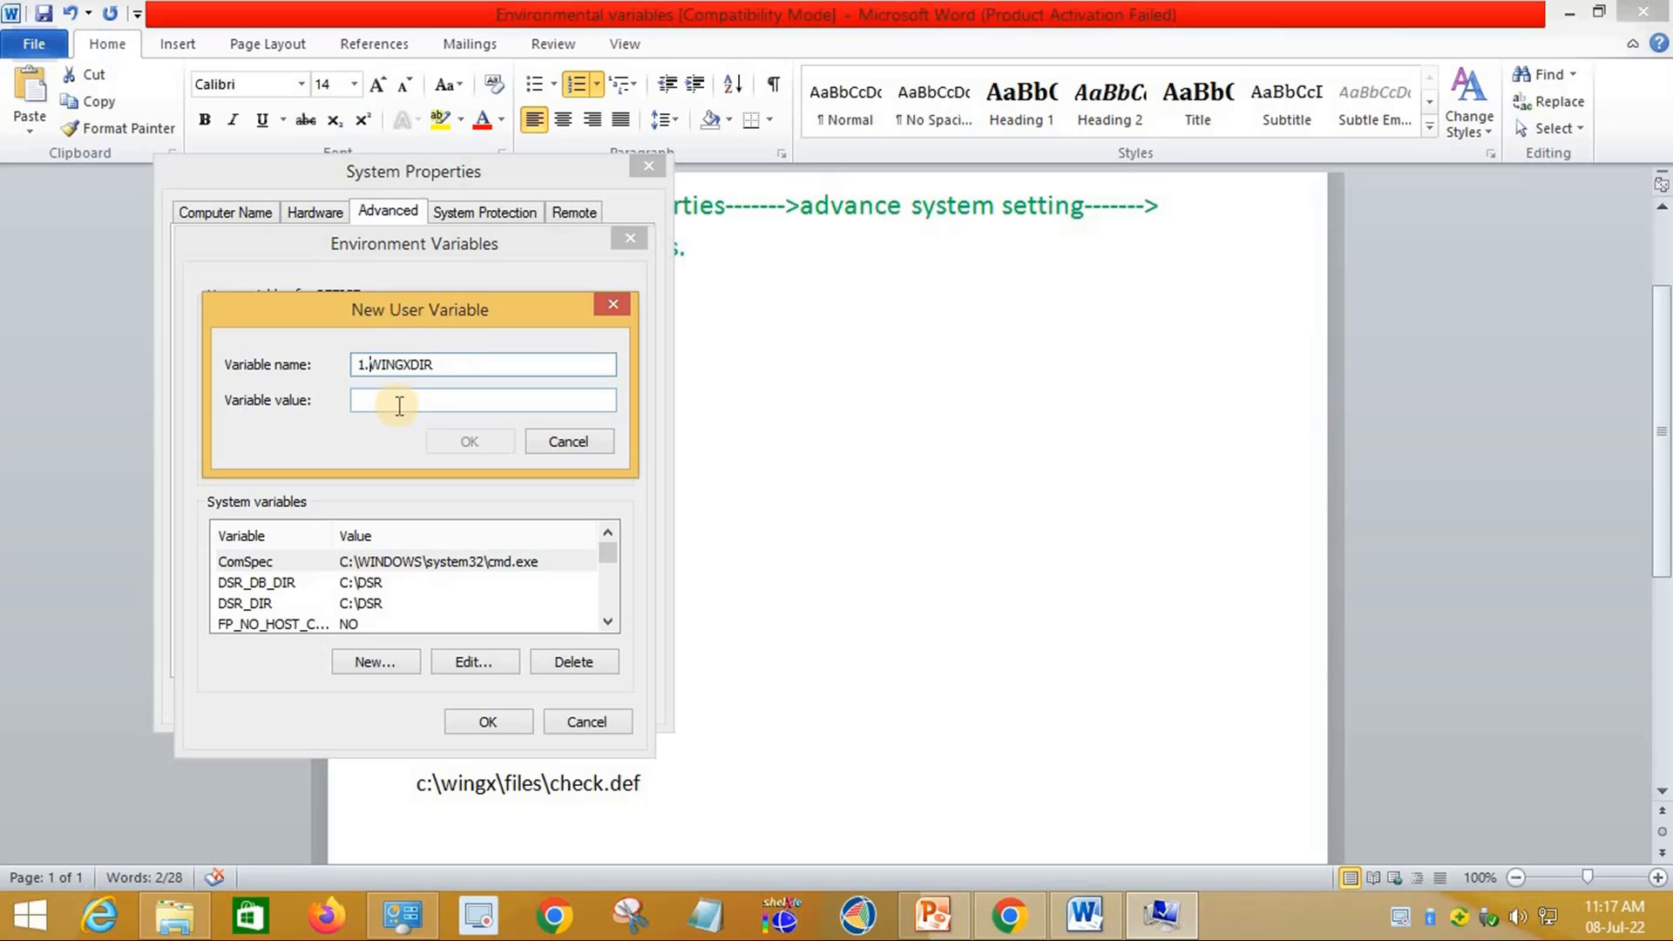
{"action": "left_click", "coordinate": [399, 406]}
{"action": "left_click", "coordinate": [1085, 915]}
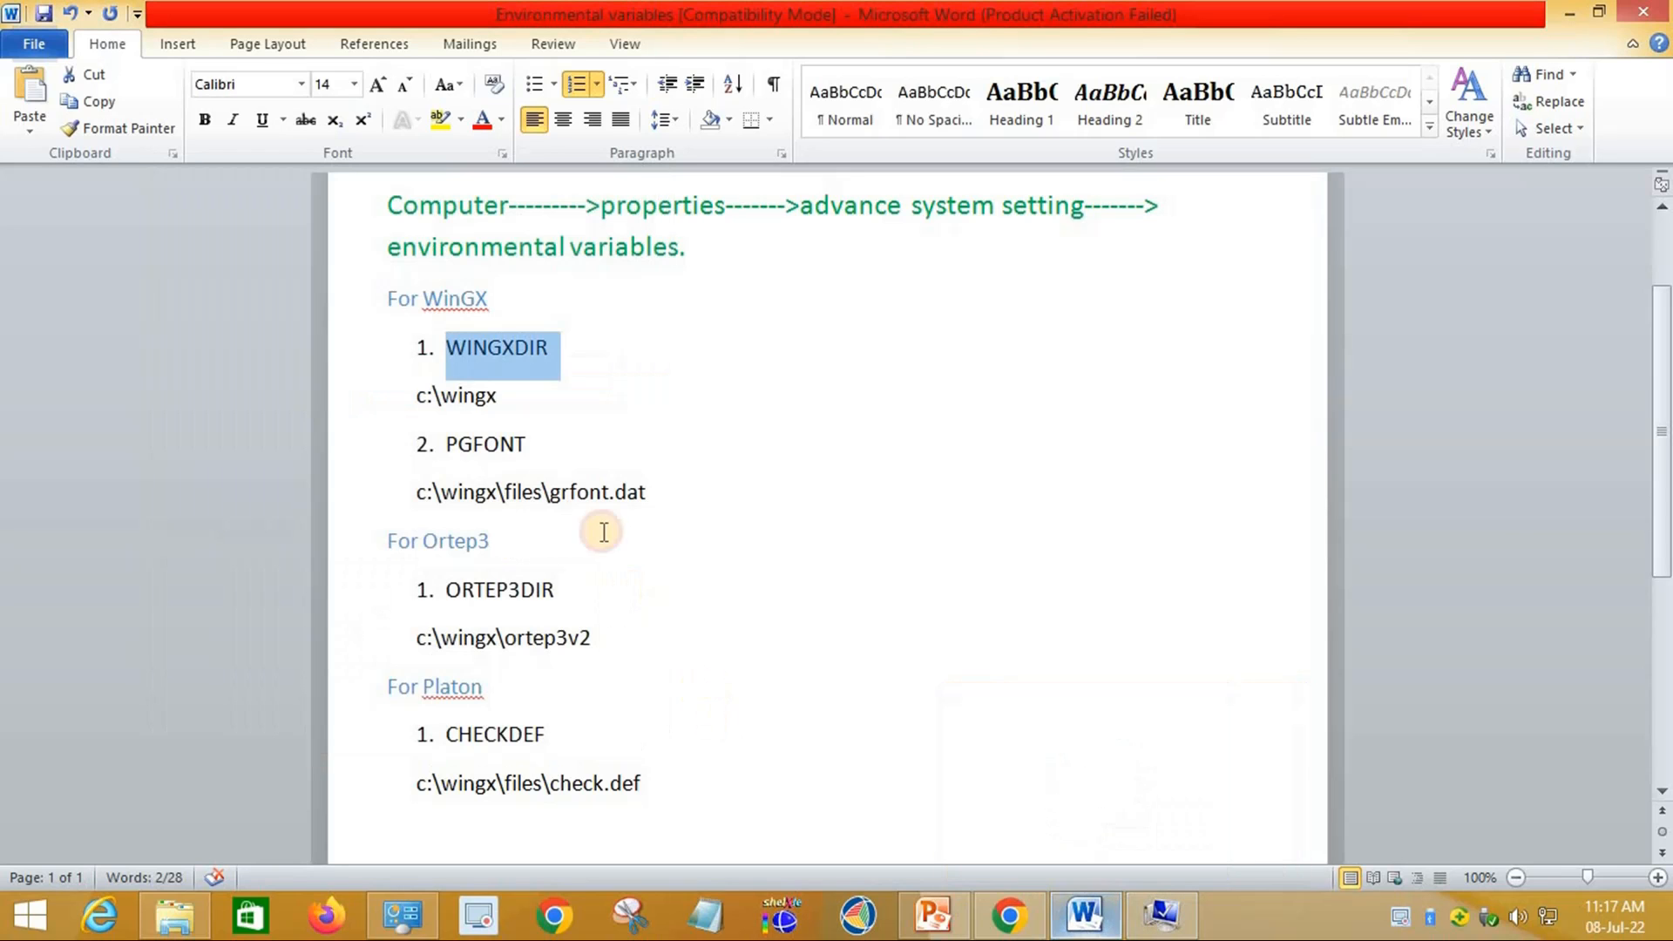
{"action": "left_click_drag", "start_coordinate": [514, 401], "coordinate": [410, 414]}
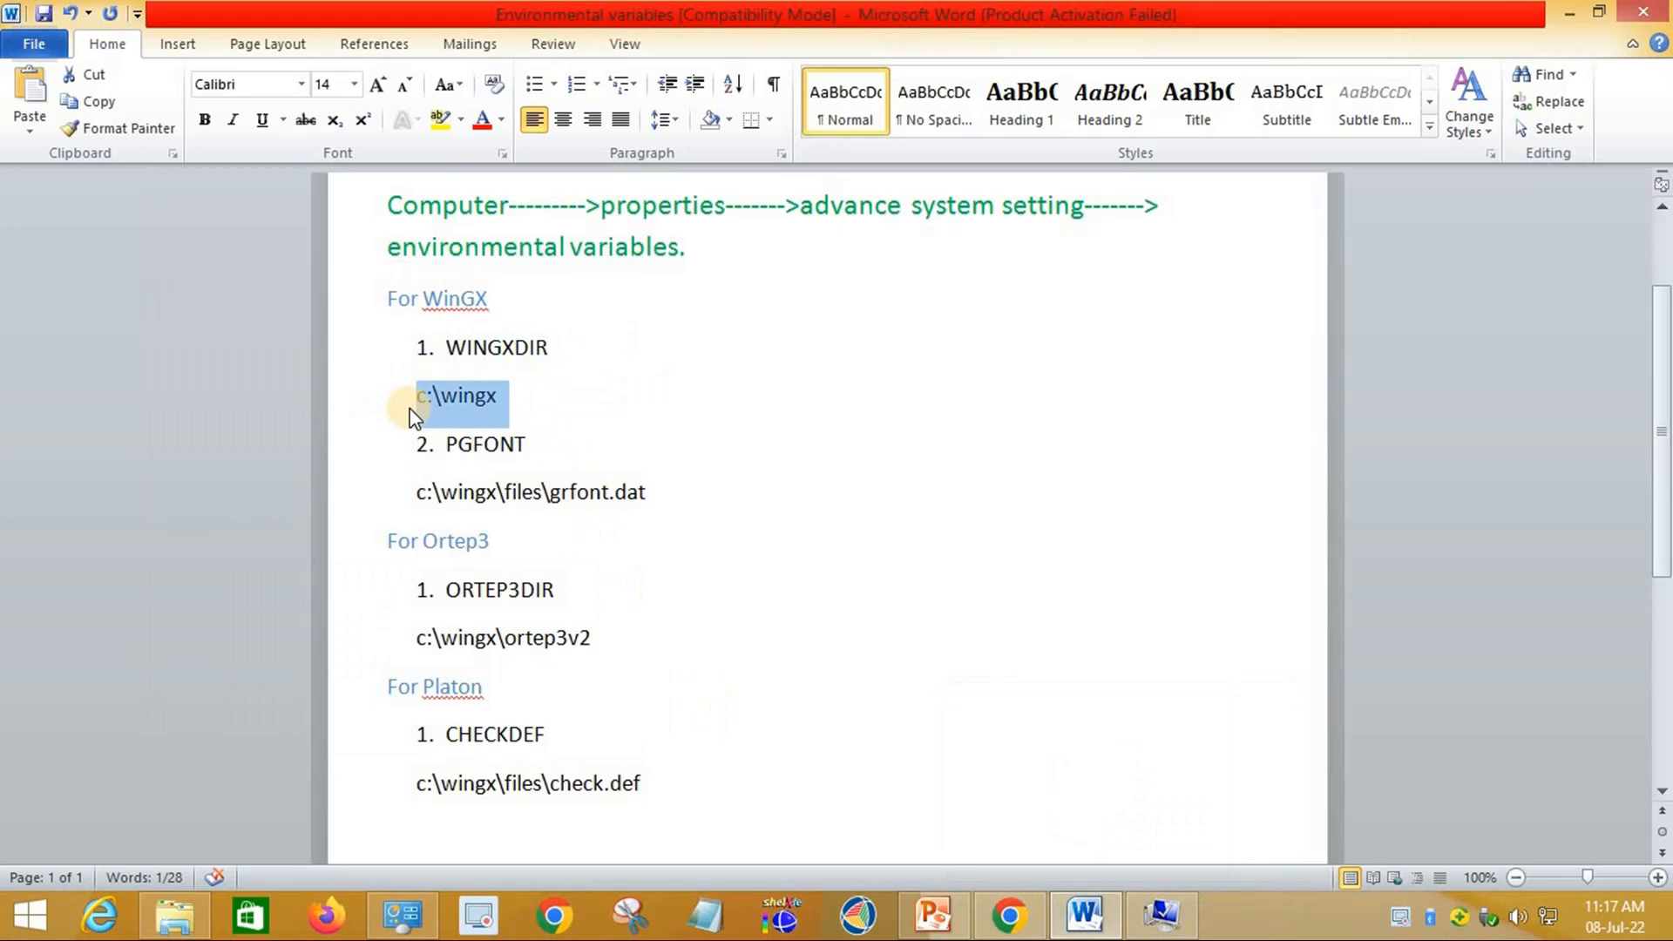
{"action": "left_click", "coordinate": [1161, 915]}
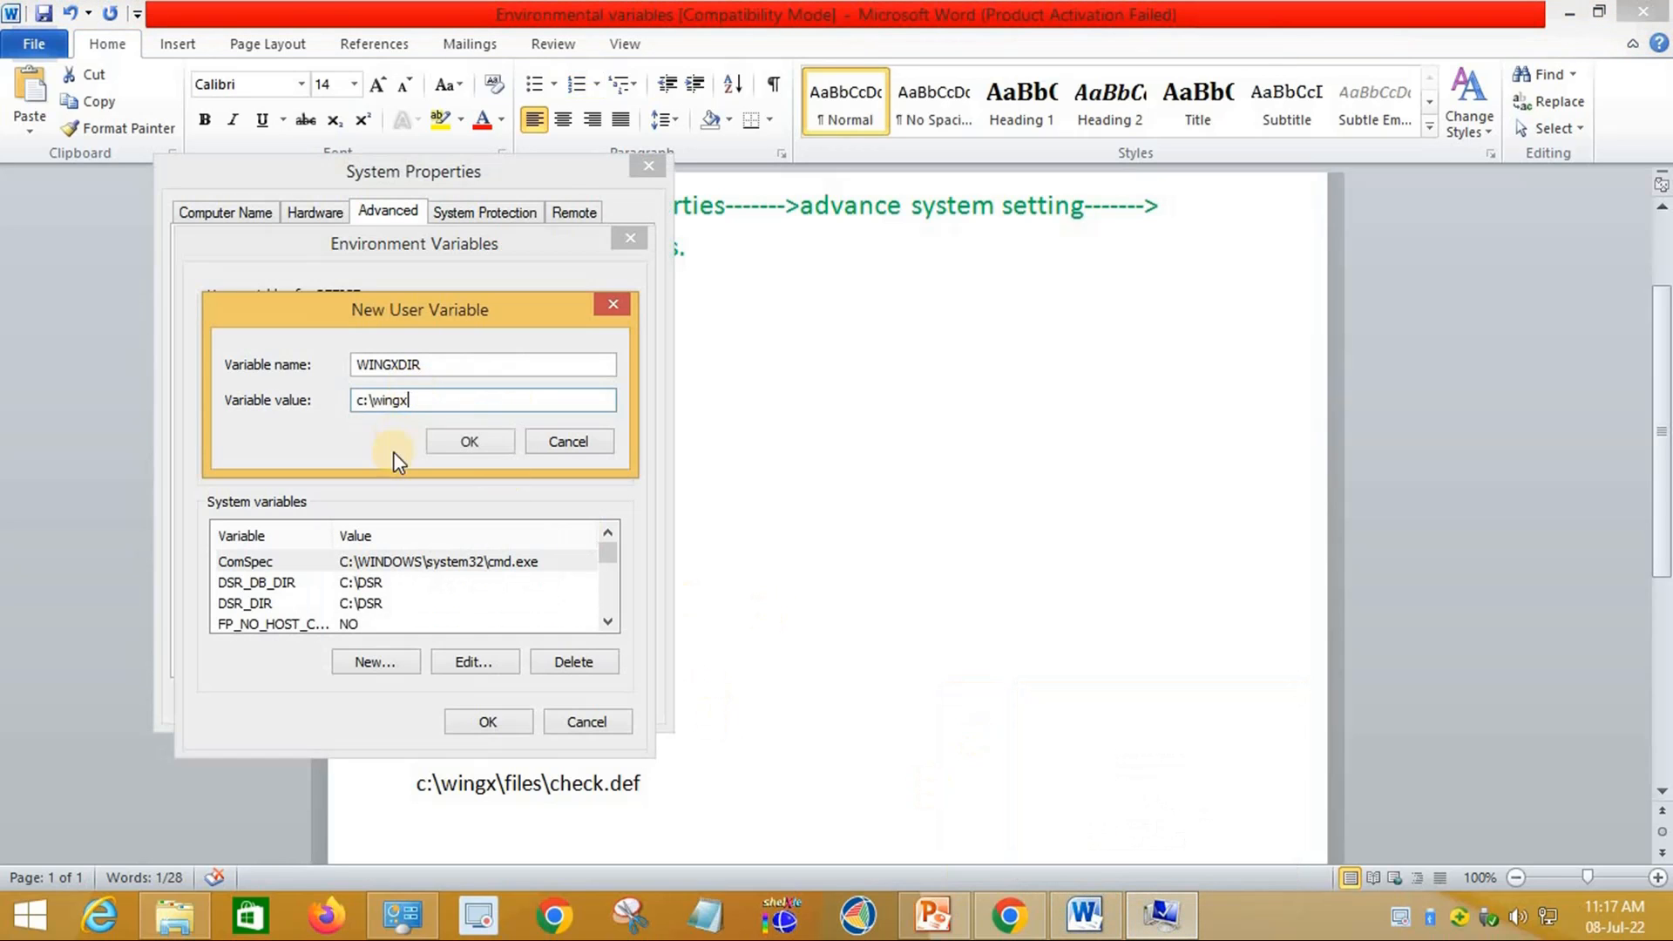
{"action": "left_click", "coordinate": [475, 443]}
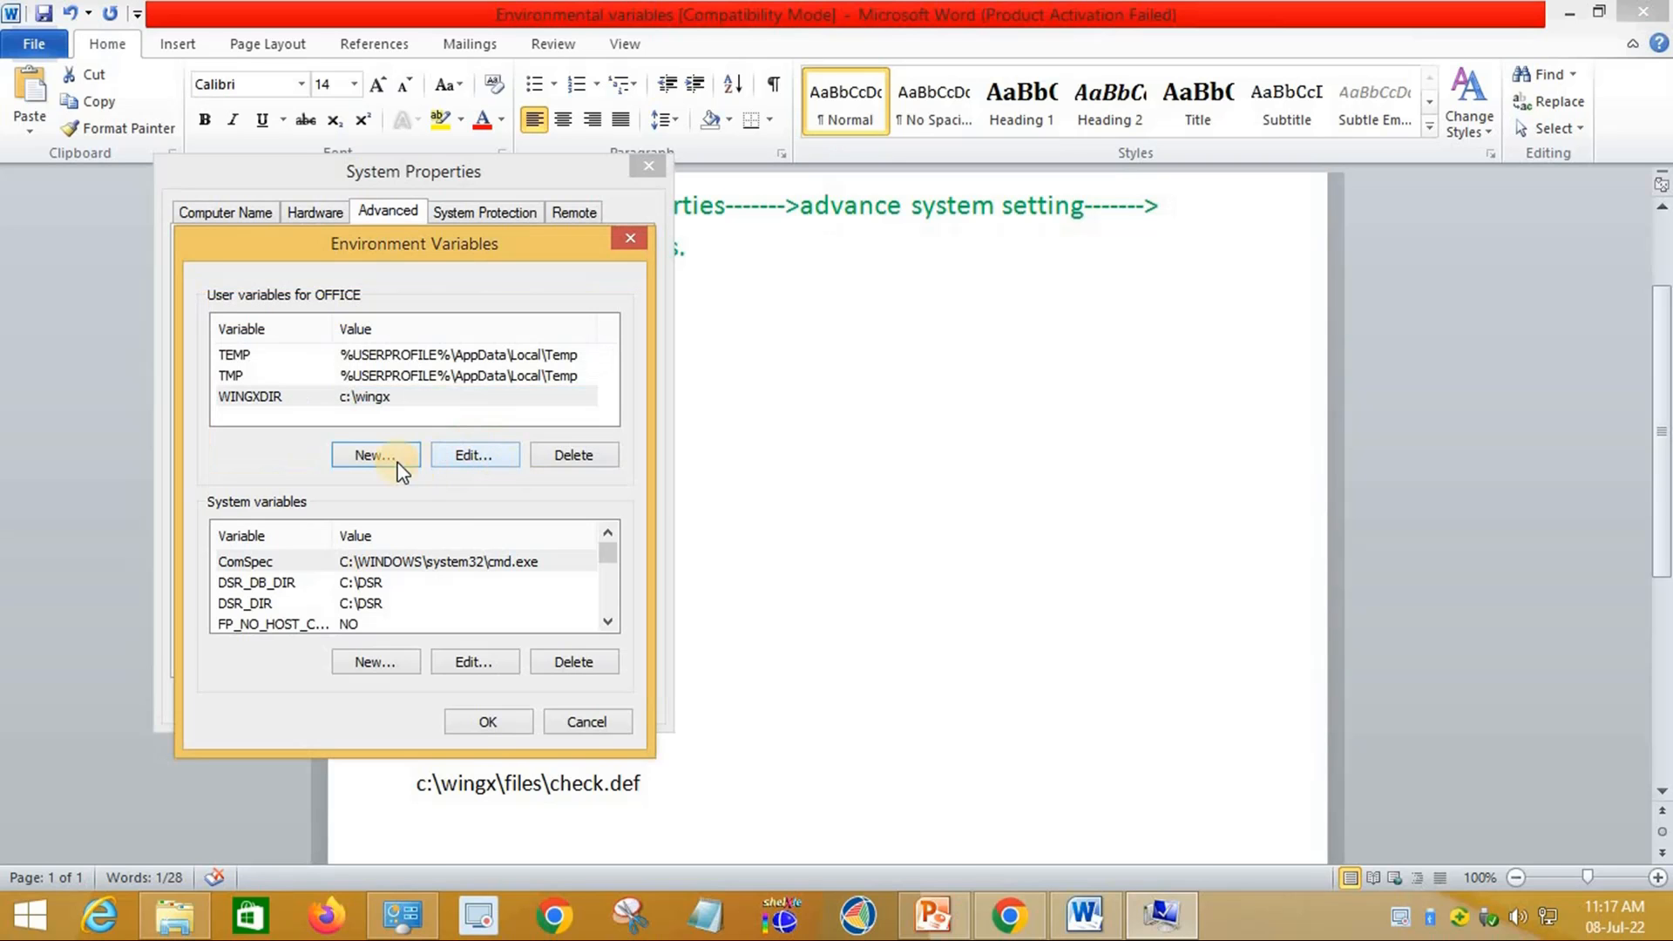
{"action": "left_click", "coordinate": [381, 456]}
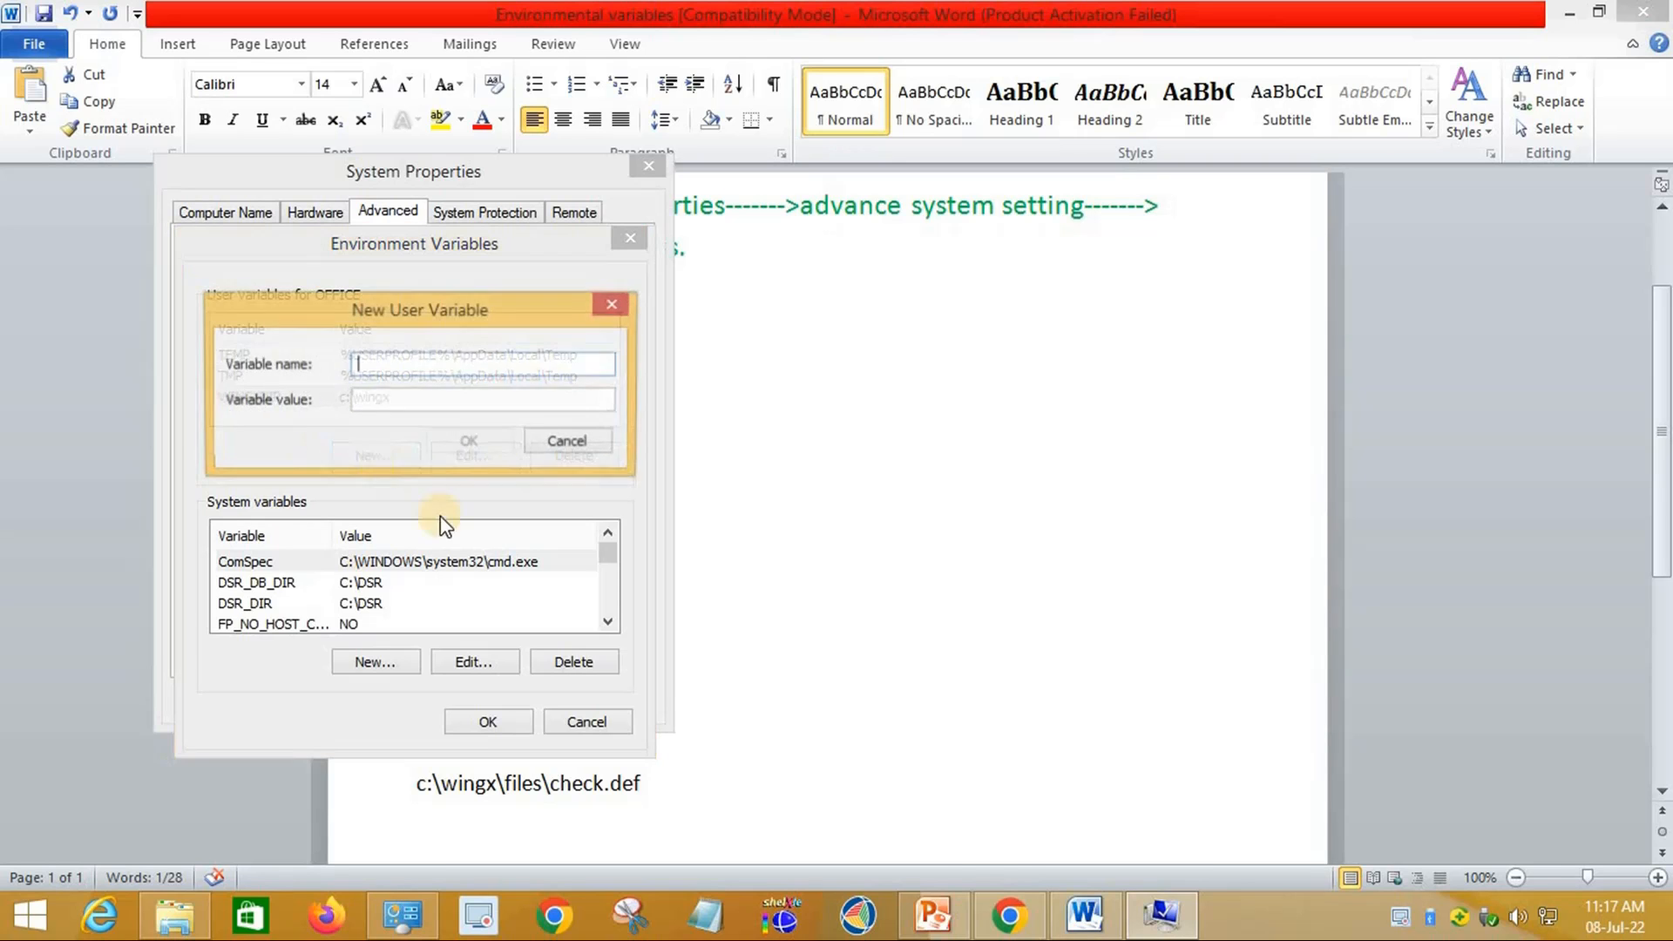
Step: Paste PGFONT from the Word notes as the new variable's name, removing the list number
{"action": "left_click", "coordinate": [1085, 919]}
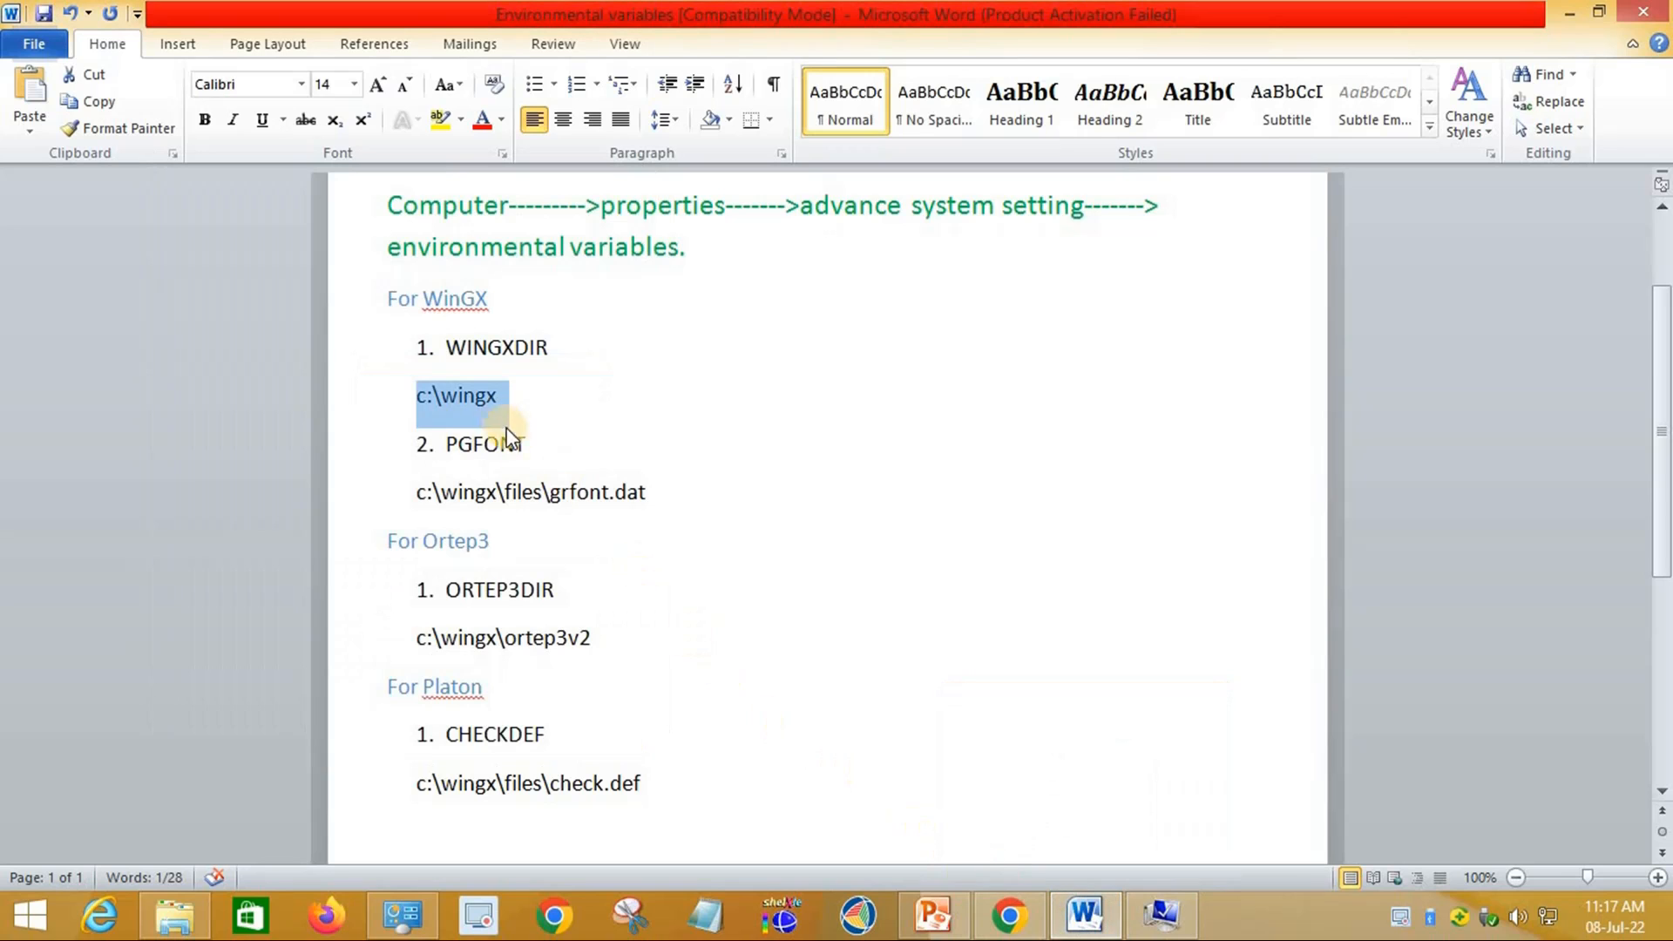
{"action": "left_click_drag", "start_coordinate": [526, 444], "coordinate": [447, 437]}
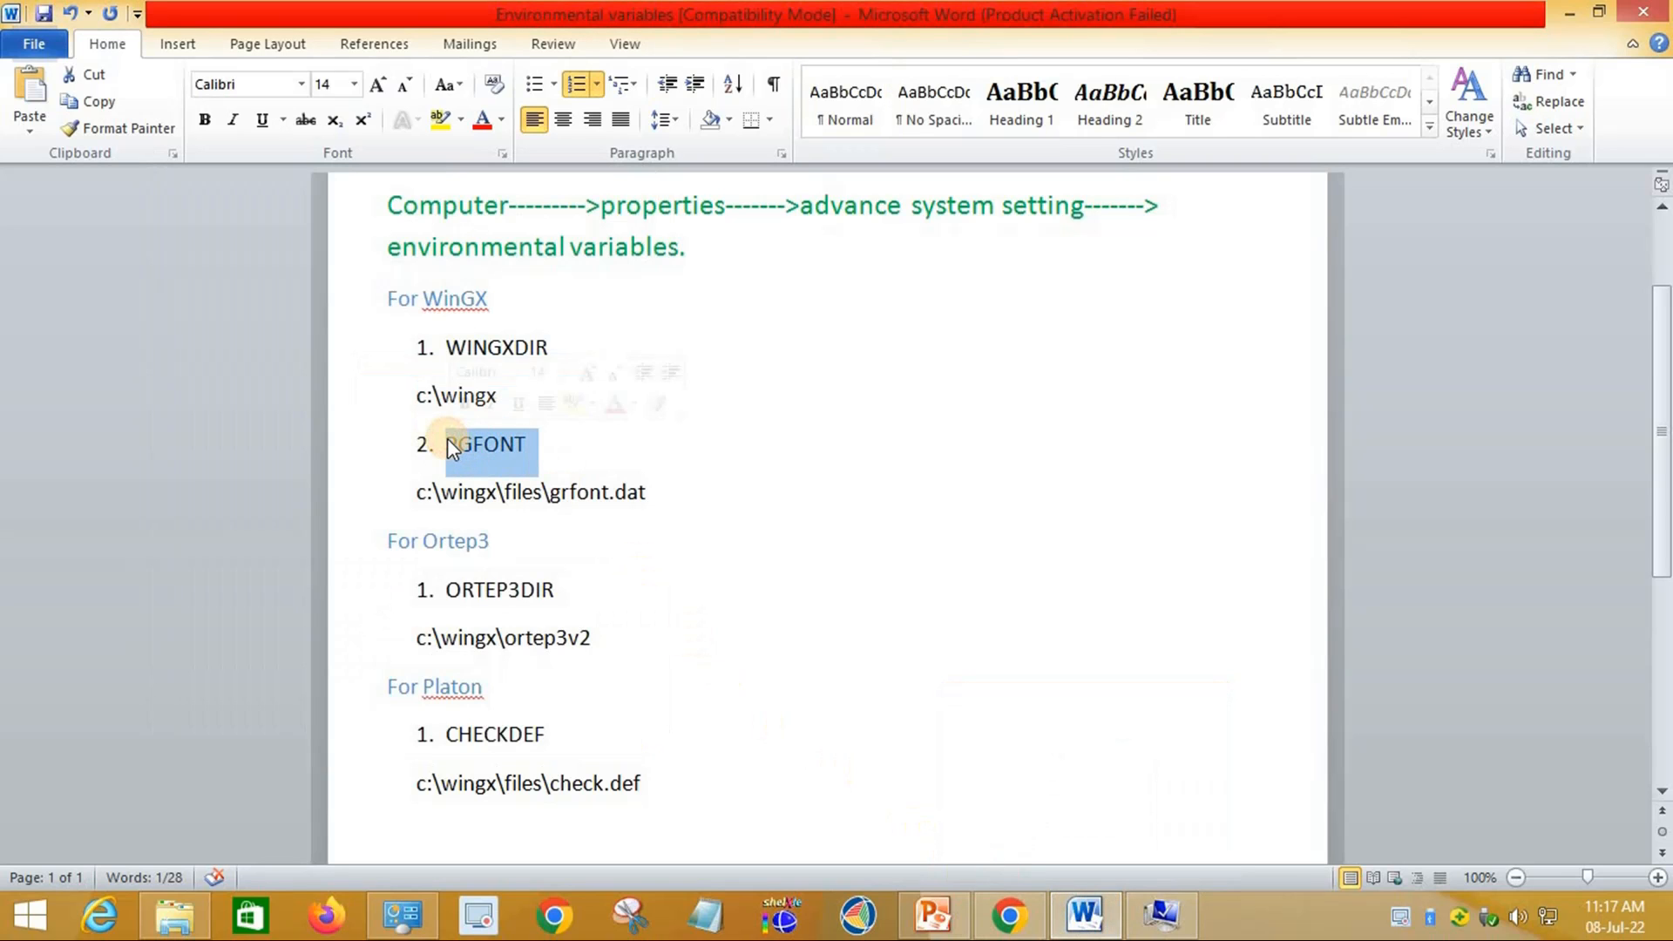
{"action": "left_click", "coordinate": [1162, 915]}
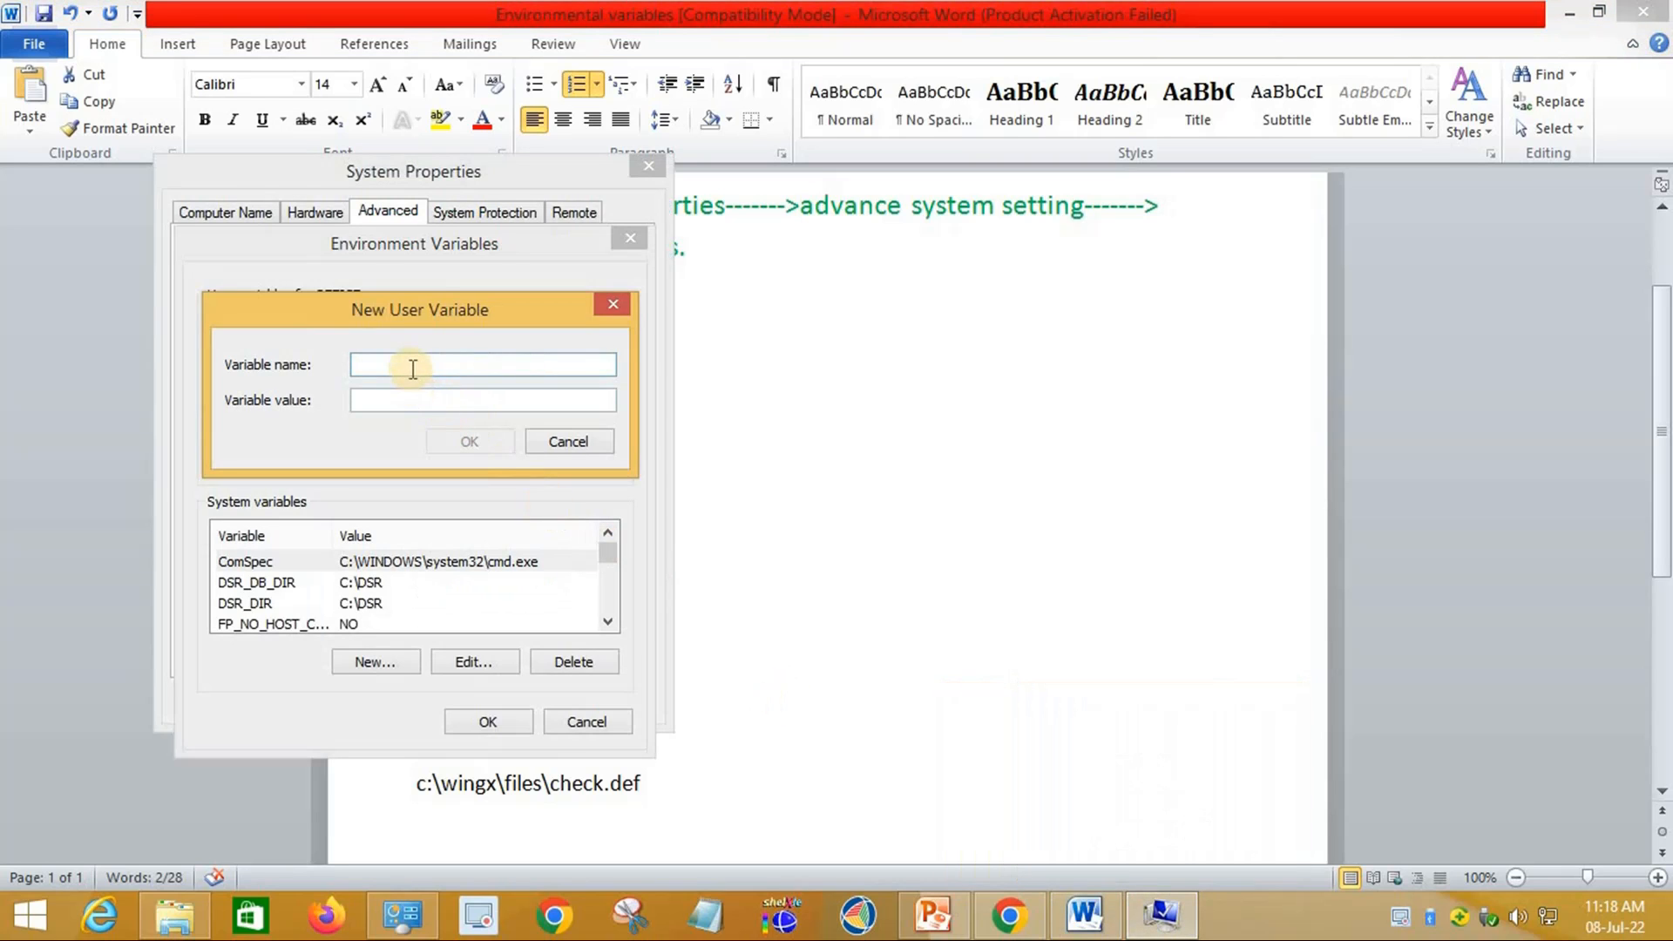
{"action": "type", "text": "2.\tPGFONT"}
{"action": "left_click", "coordinate": [413, 364]}
{"action": "key", "text": "BackSpace"}
{"action": "key", "text": "BackSpace"}
{"action": "key", "text": "BackSpace"}
{"action": "left_click", "coordinate": [404, 401]}
Step: Enter c:\wingx\files\grfont.dat as the PGFONT value and save the variable
{"action": "left_click", "coordinate": [1166, 917]}
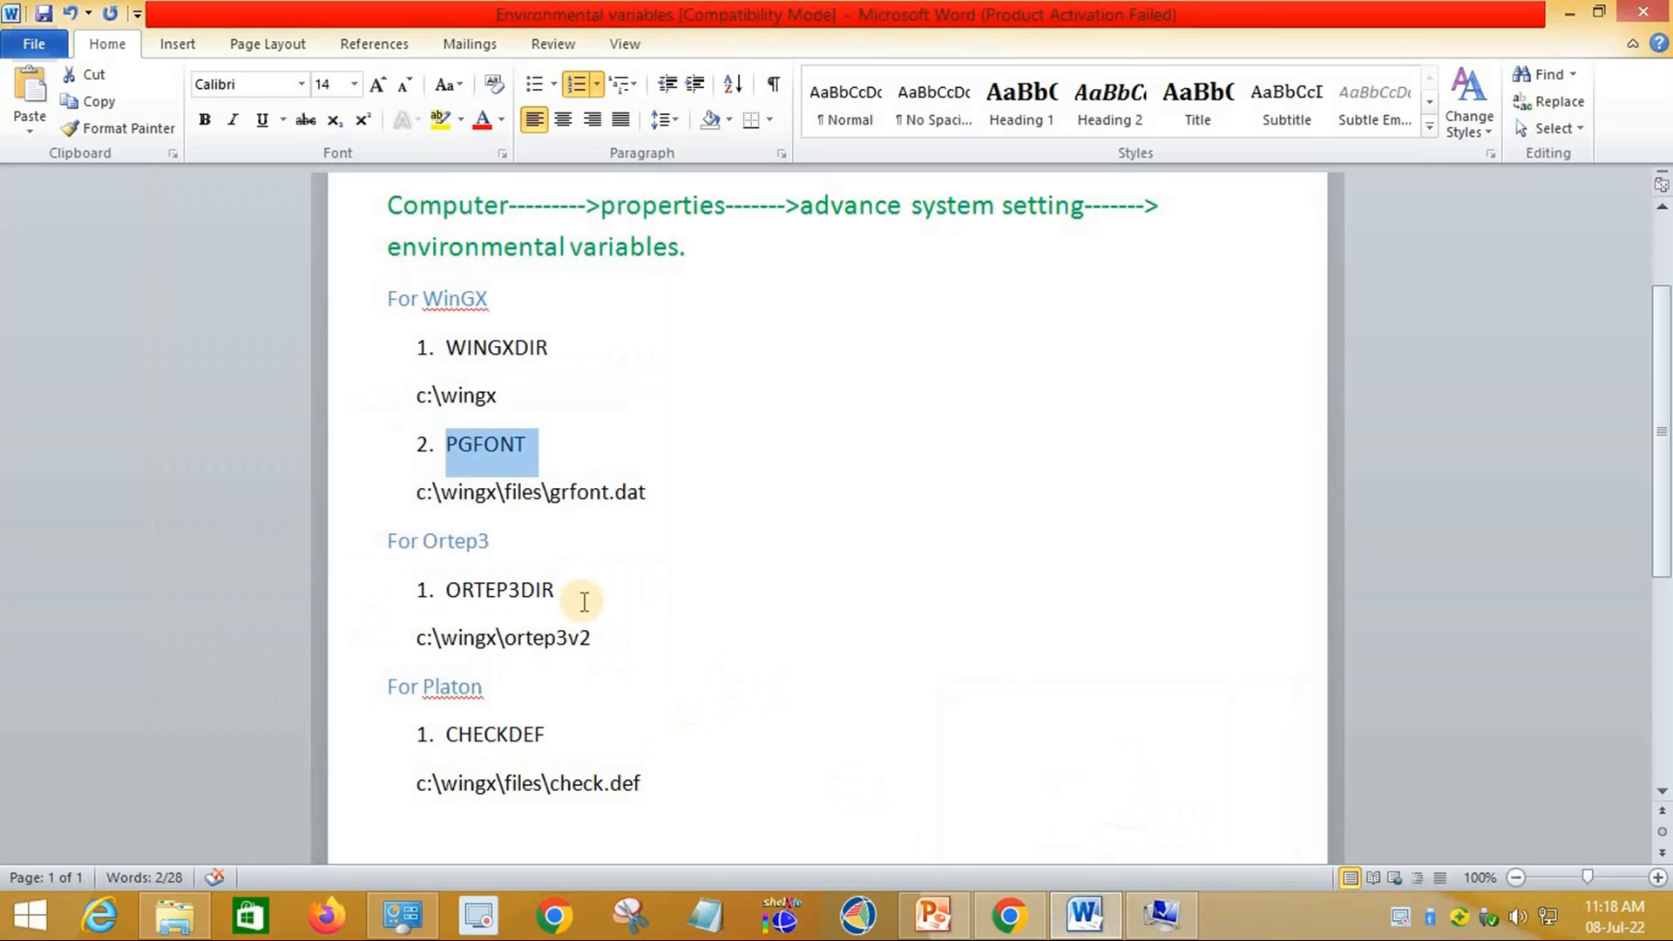
{"action": "left_click", "coordinate": [652, 491]}
{"action": "left_click_drag", "start_coordinate": [544, 488], "coordinate": [430, 485]}
{"action": "key", "text": "ctrl+c"}
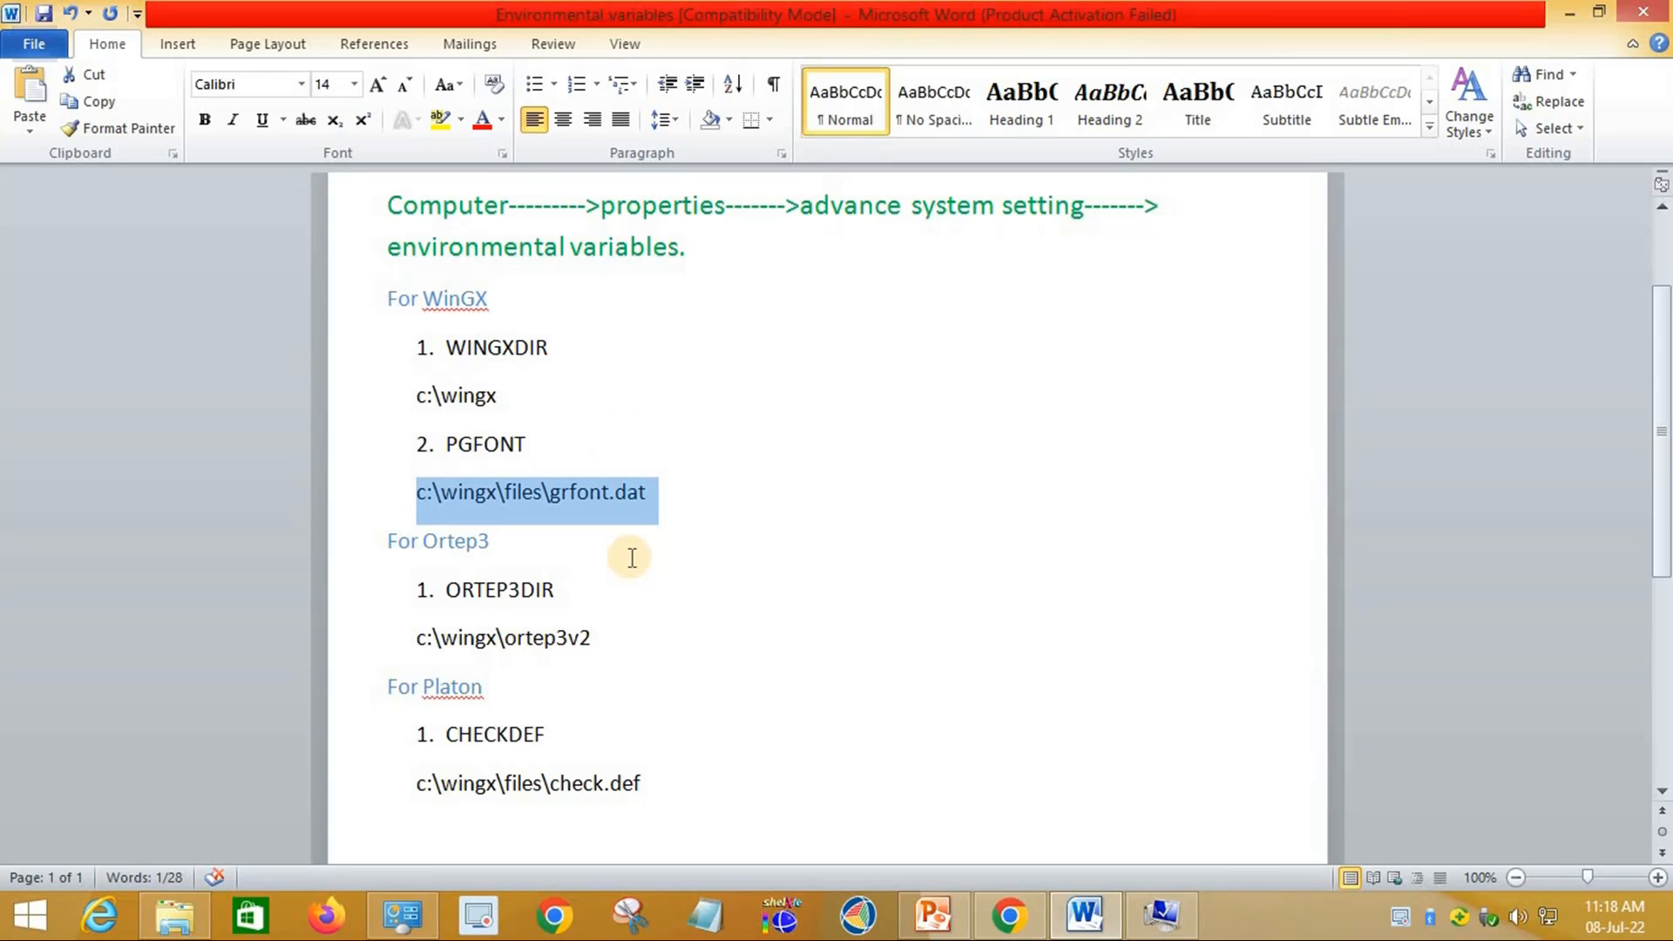
{"action": "left_click", "coordinate": [1165, 917]}
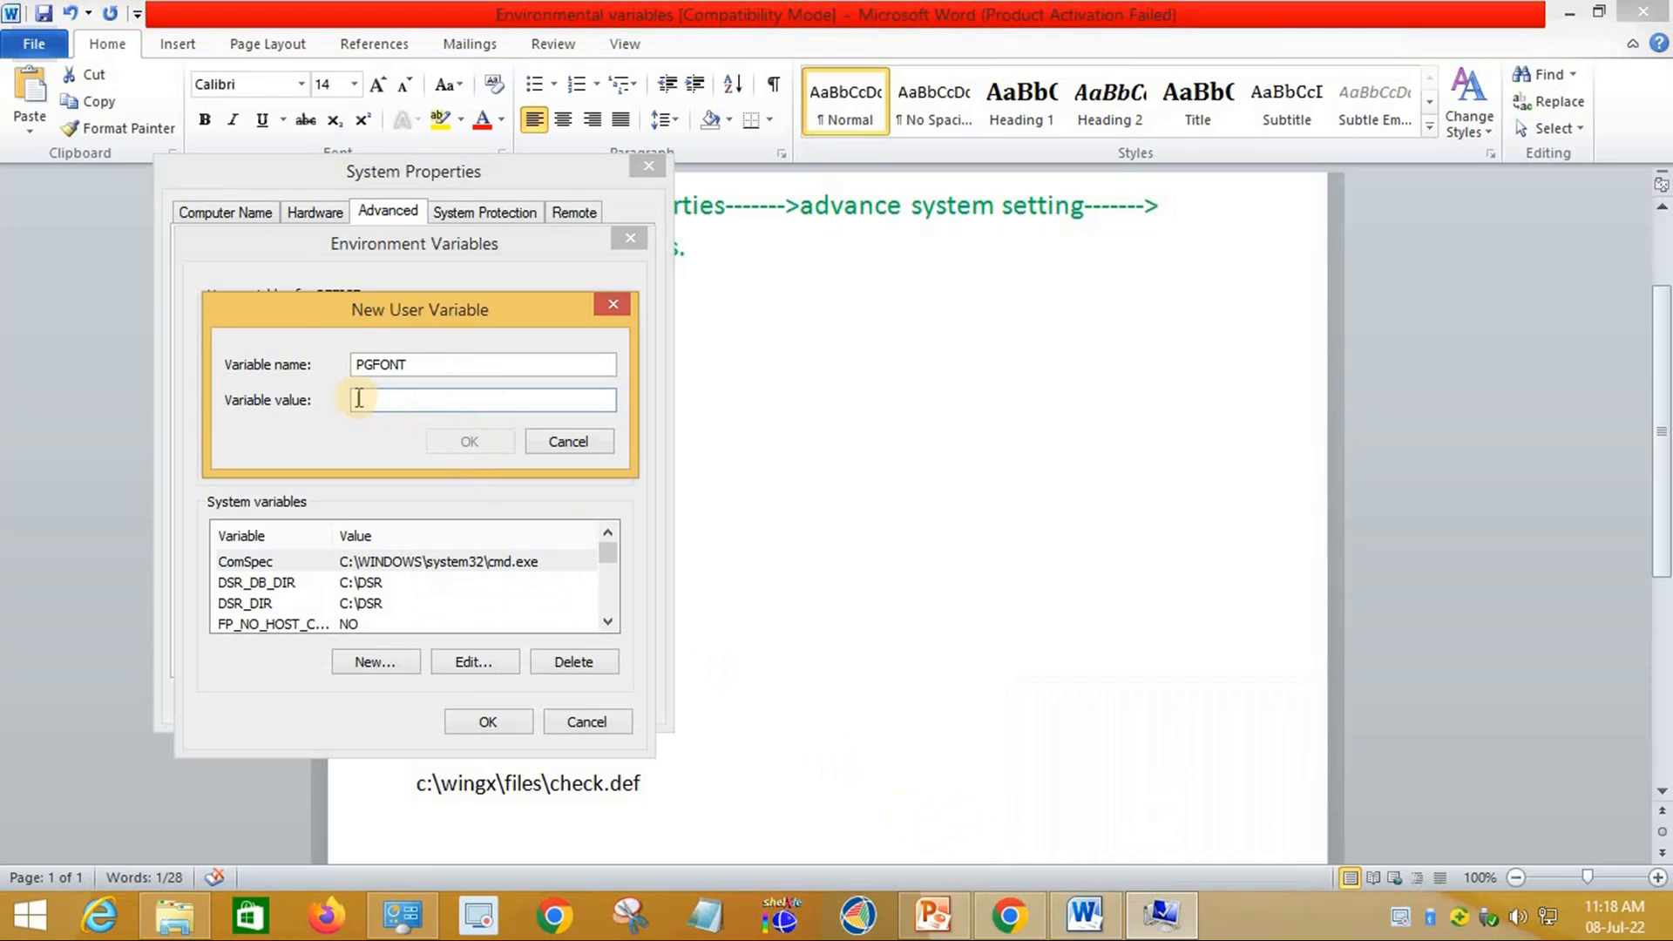
{"action": "key", "text": "ctrl+v"}
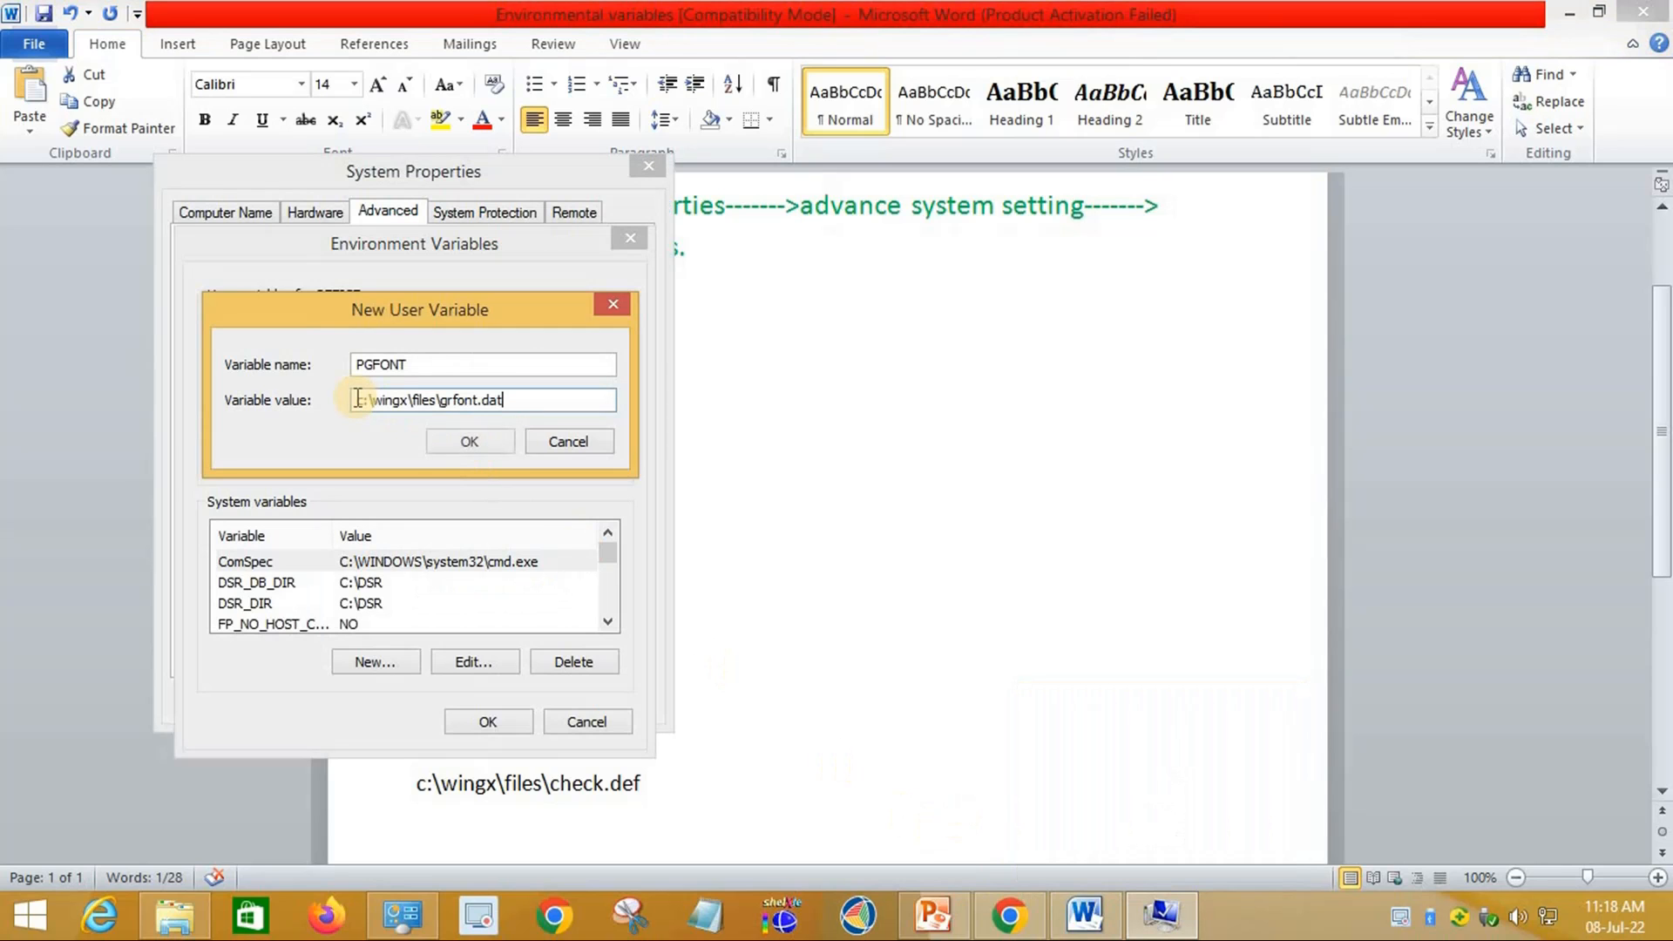
{"action": "left_click", "coordinate": [471, 442]}
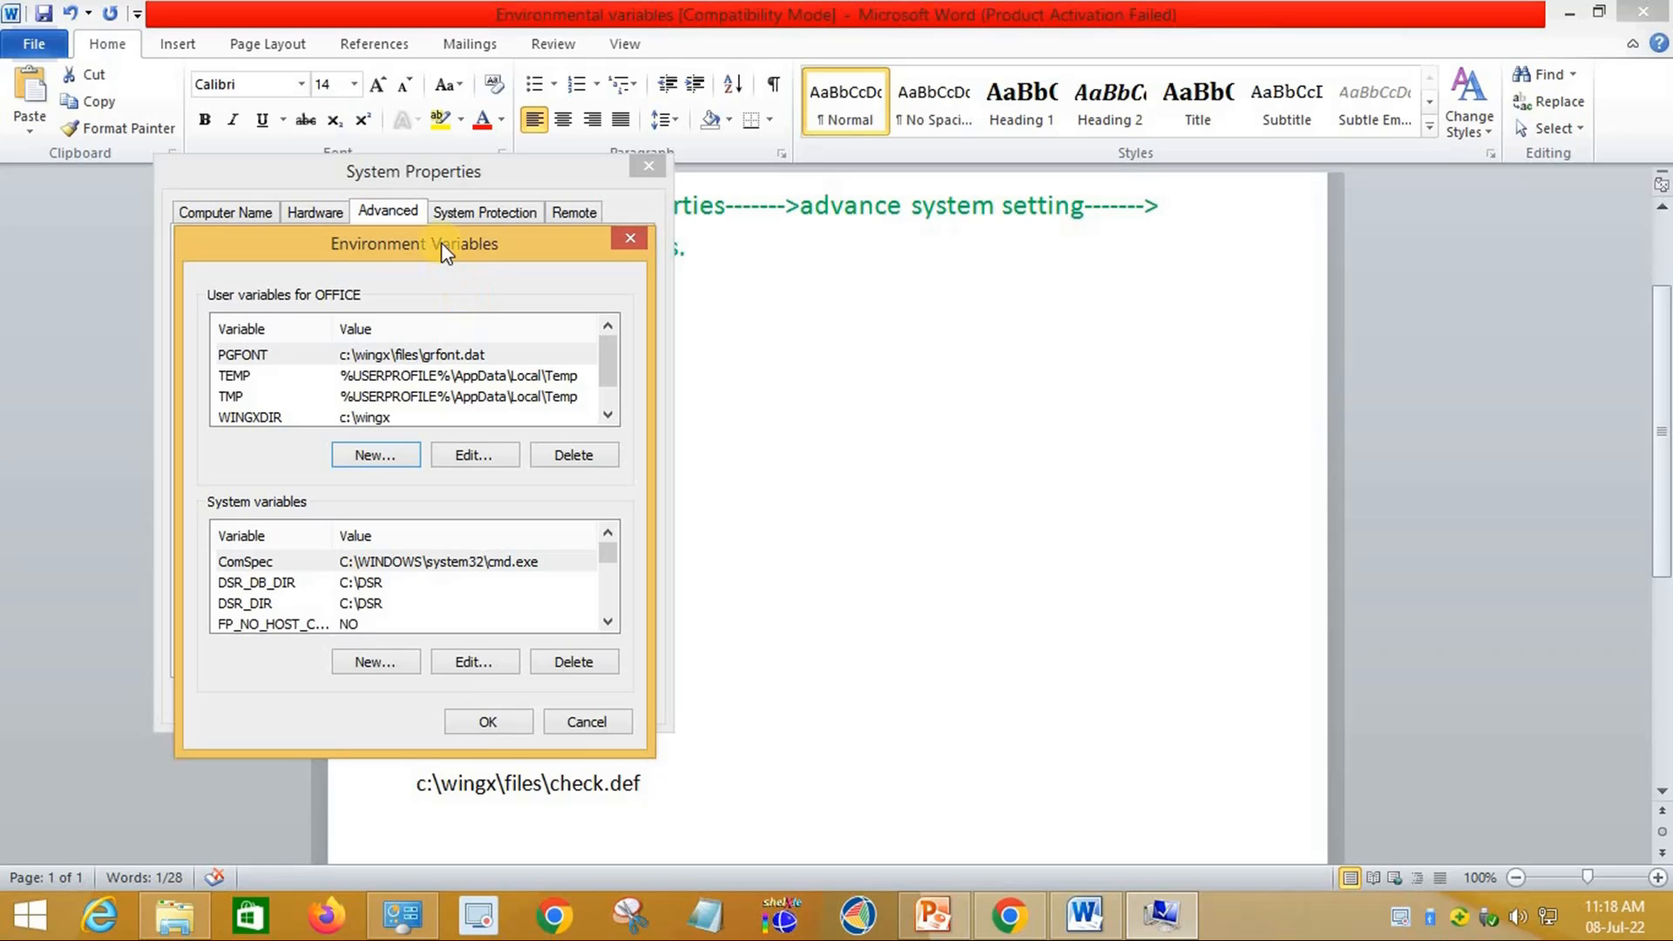
Step: Move the Environment Variables window aside and back, then return to the Word notes
{"action": "left_click_drag", "start_coordinate": [611, 245], "coordinate": [1266, 287]}
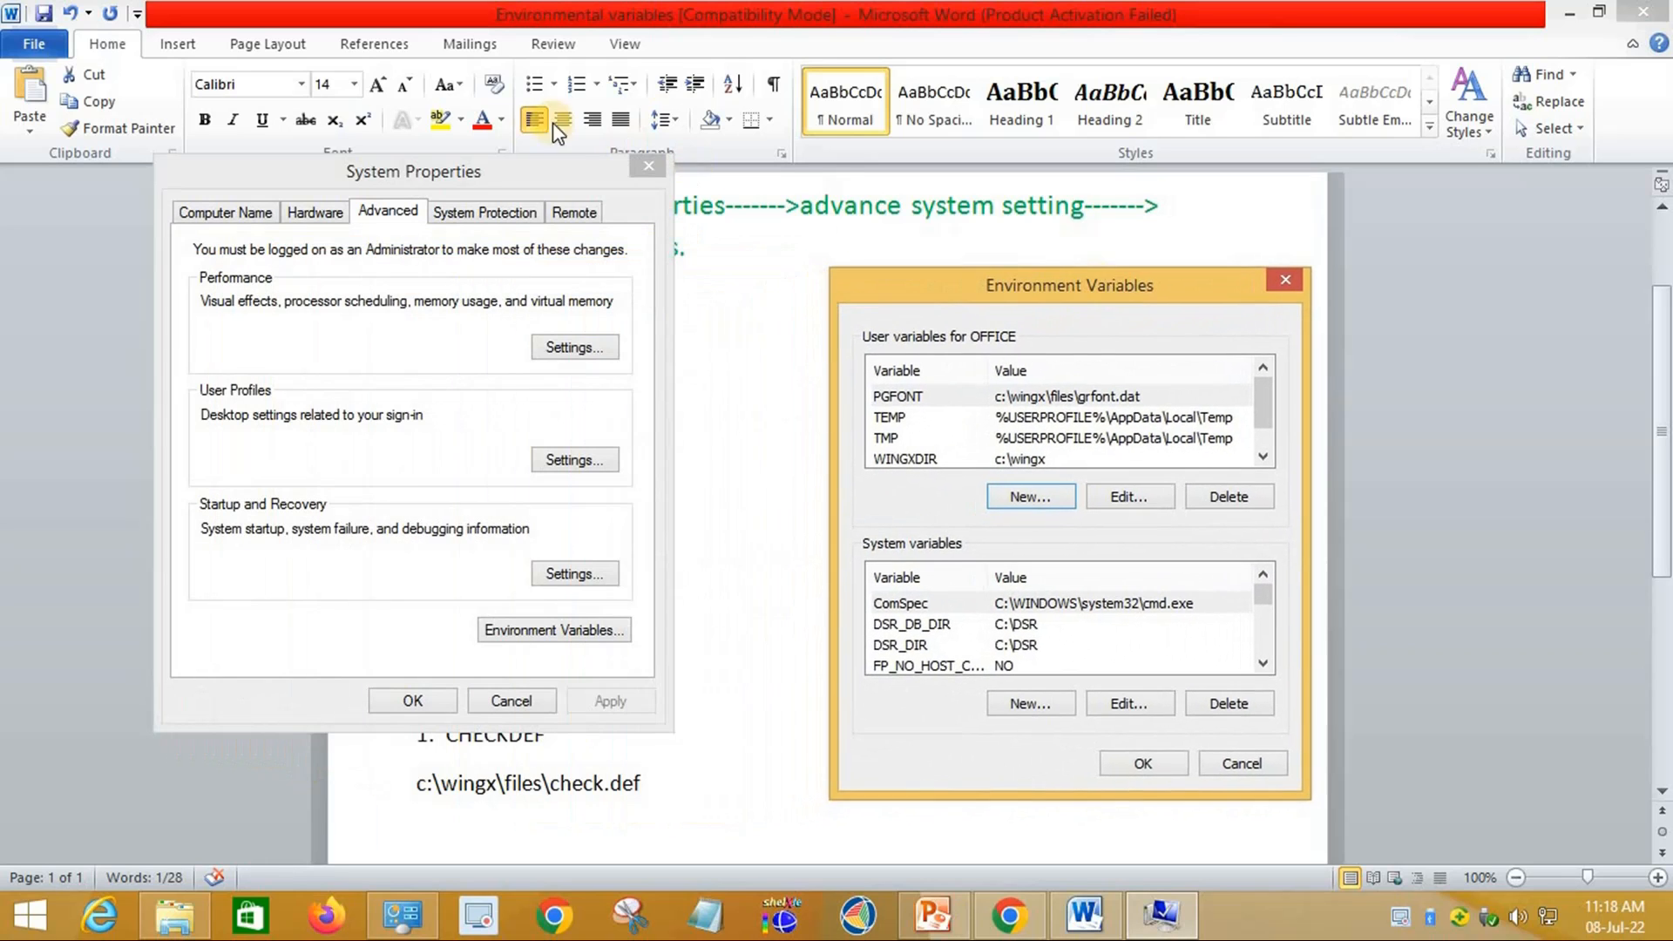
{"action": "left_click", "coordinate": [479, 181]}
{"action": "left_click_drag", "start_coordinate": [924, 276], "coordinate": [215, 180]}
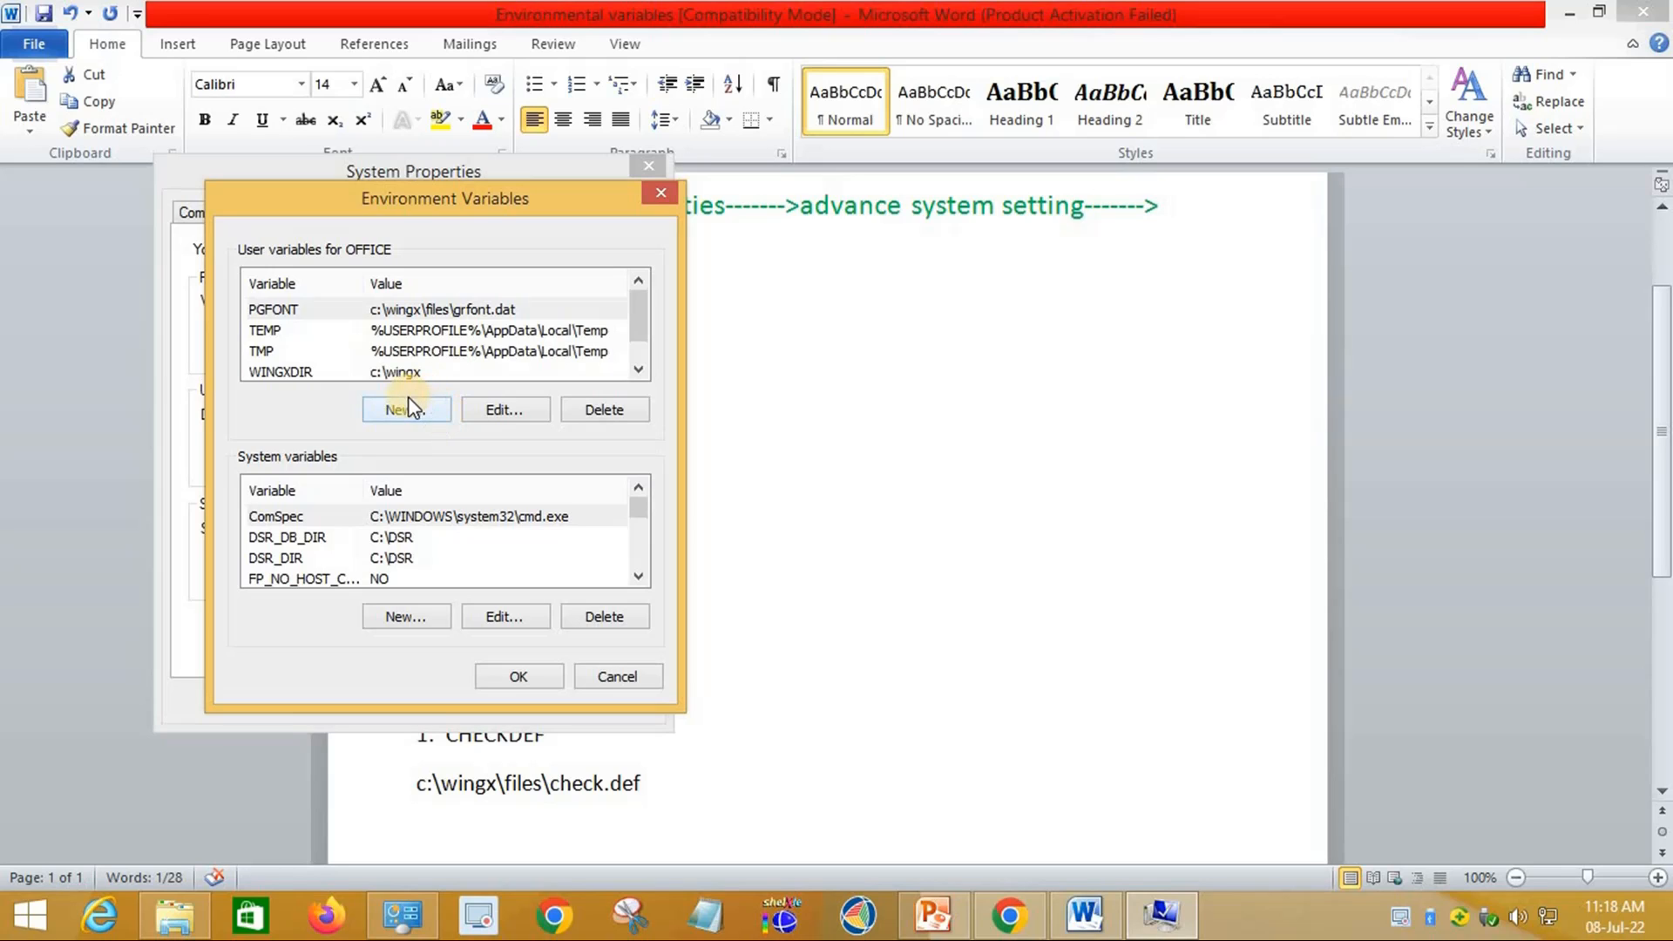
{"action": "left_click", "coordinate": [1085, 926]}
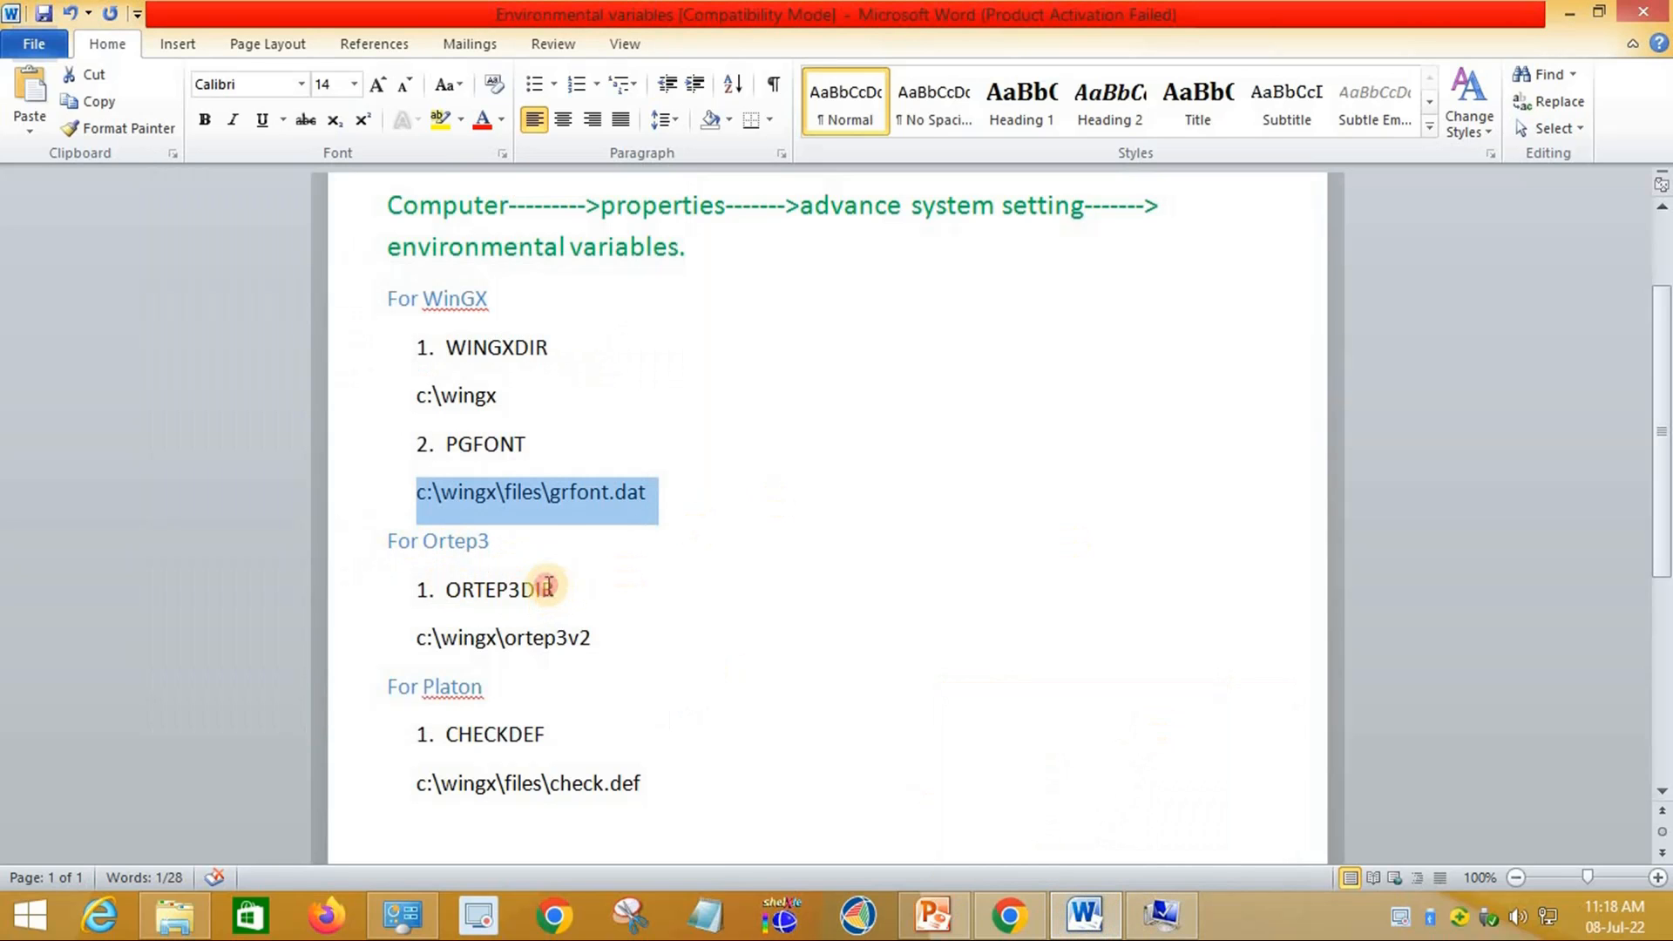
Step: Copy ORTEP3DIR from the notes into a new user variable's name, dropping the list number
{"action": "left_click_drag", "start_coordinate": [549, 584], "coordinate": [443, 588]}
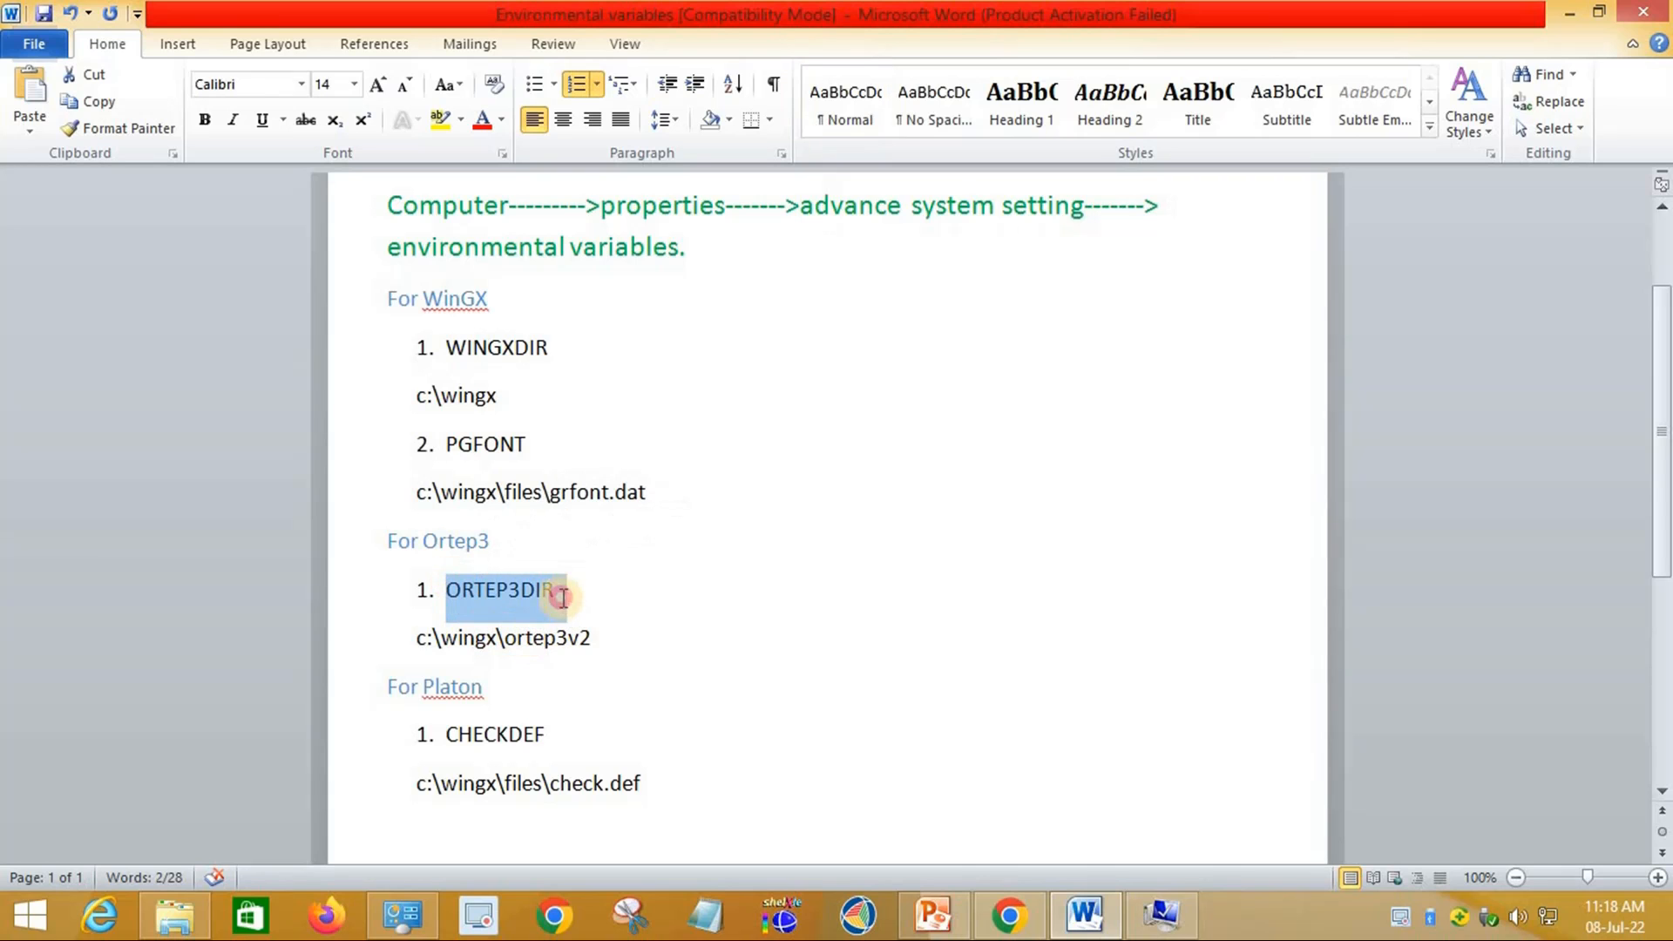
{"action": "left_click_drag", "start_coordinate": [563, 597], "coordinate": [445, 588]}
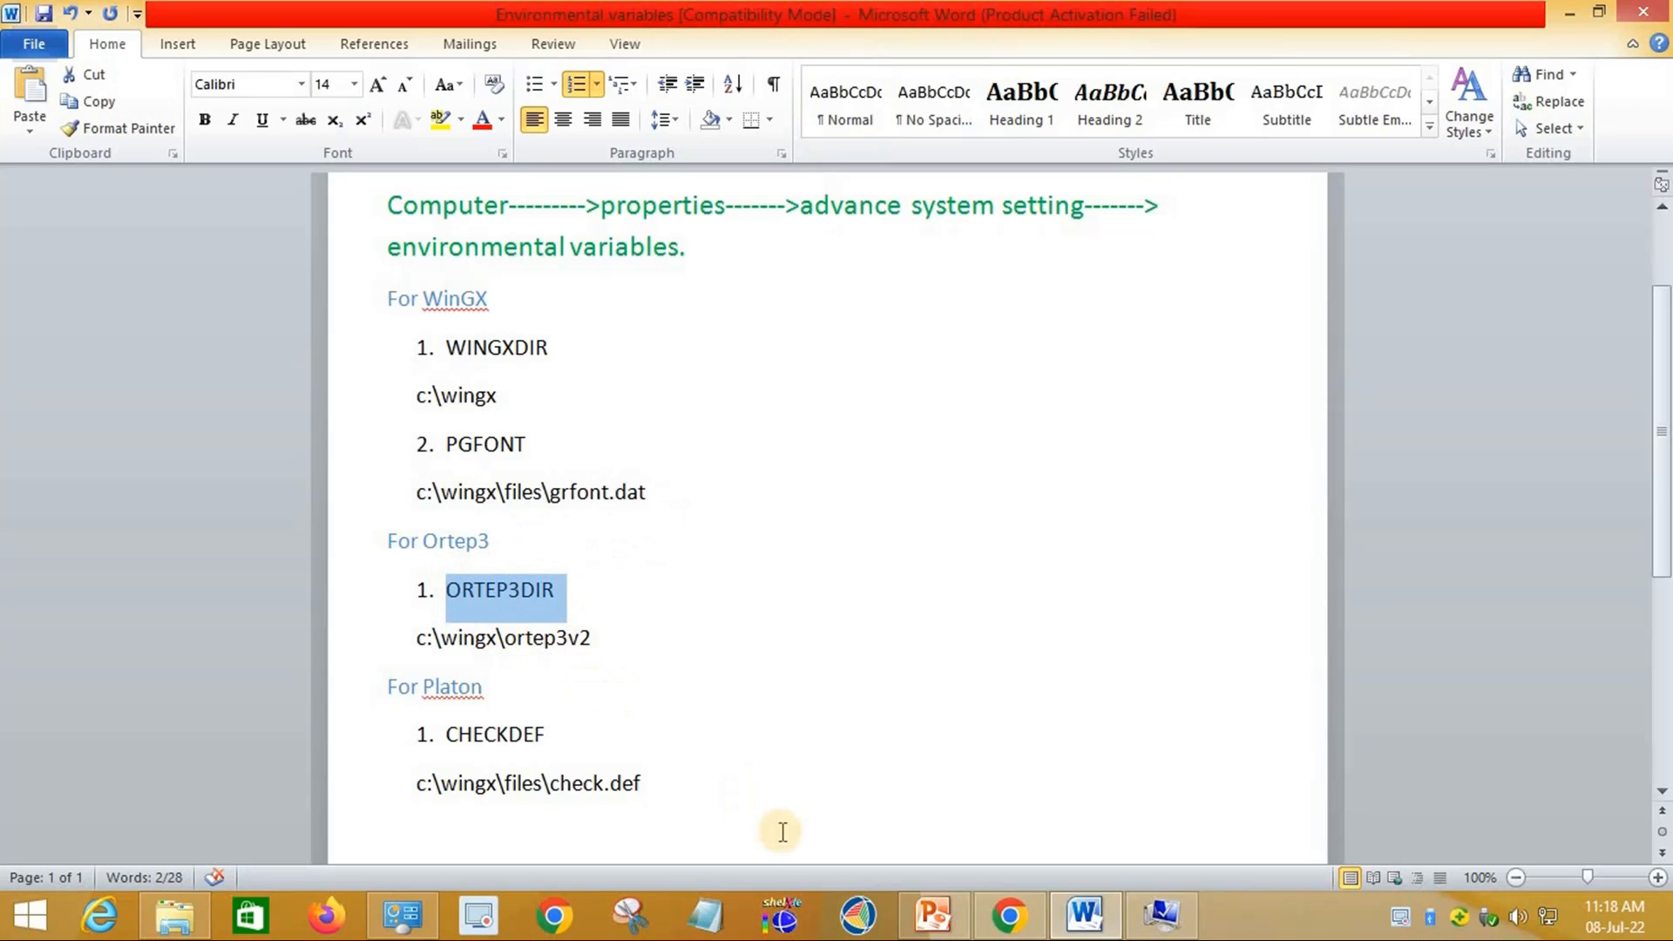
{"action": "left_click", "coordinate": [1162, 915]}
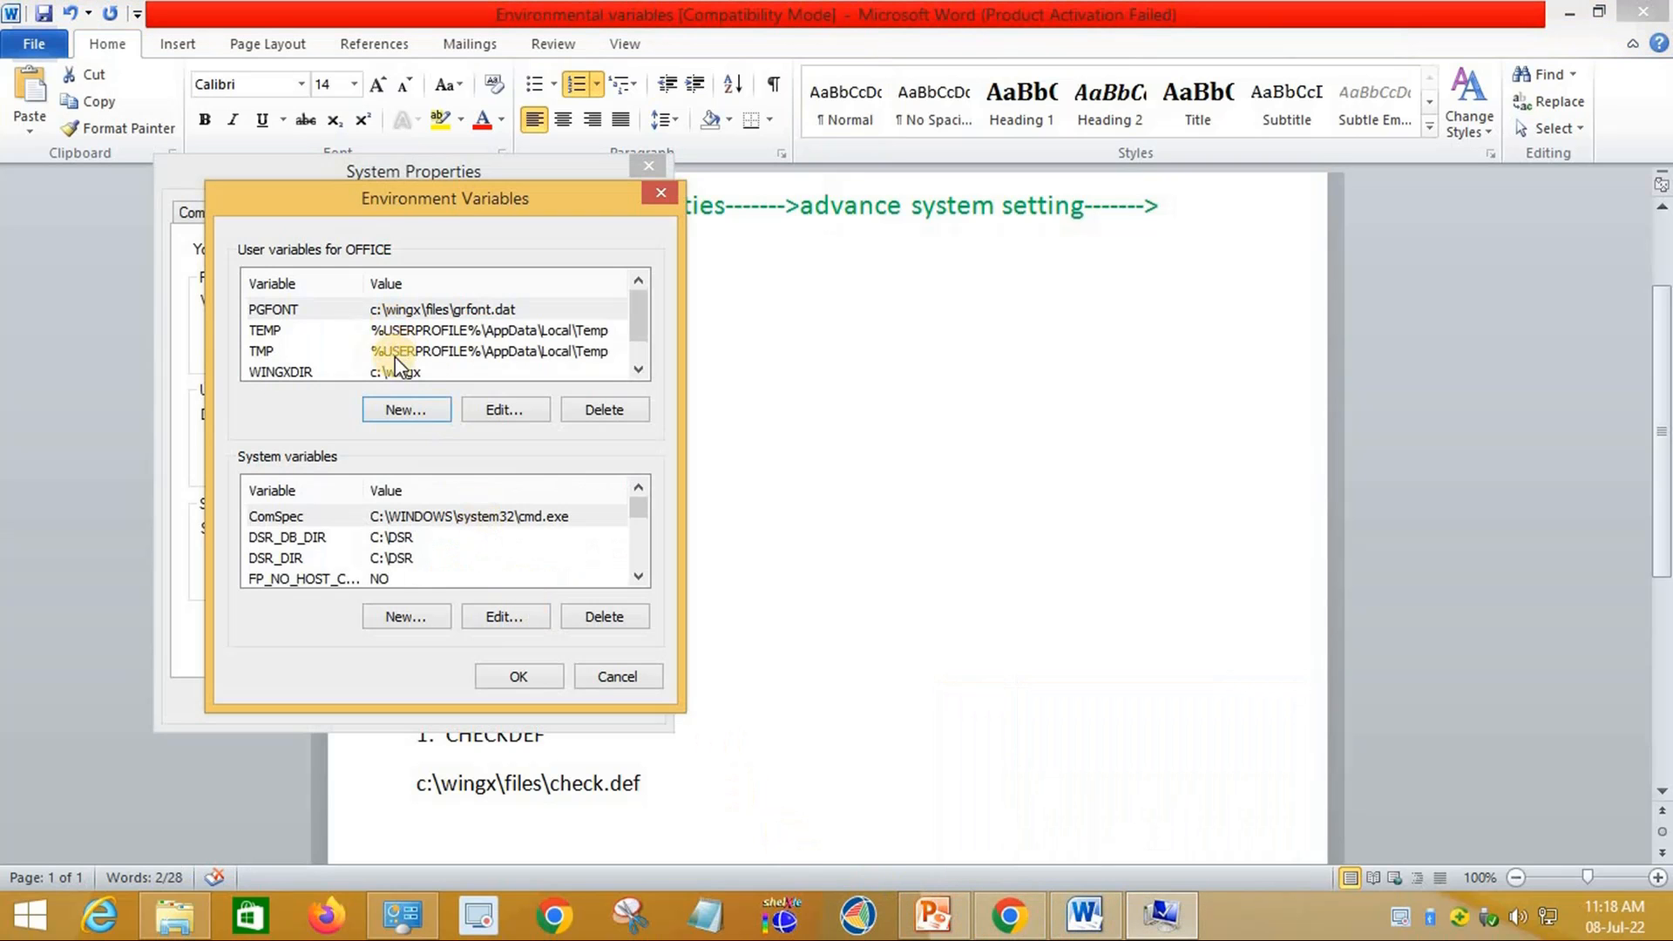
{"action": "left_click", "coordinate": [401, 416]}
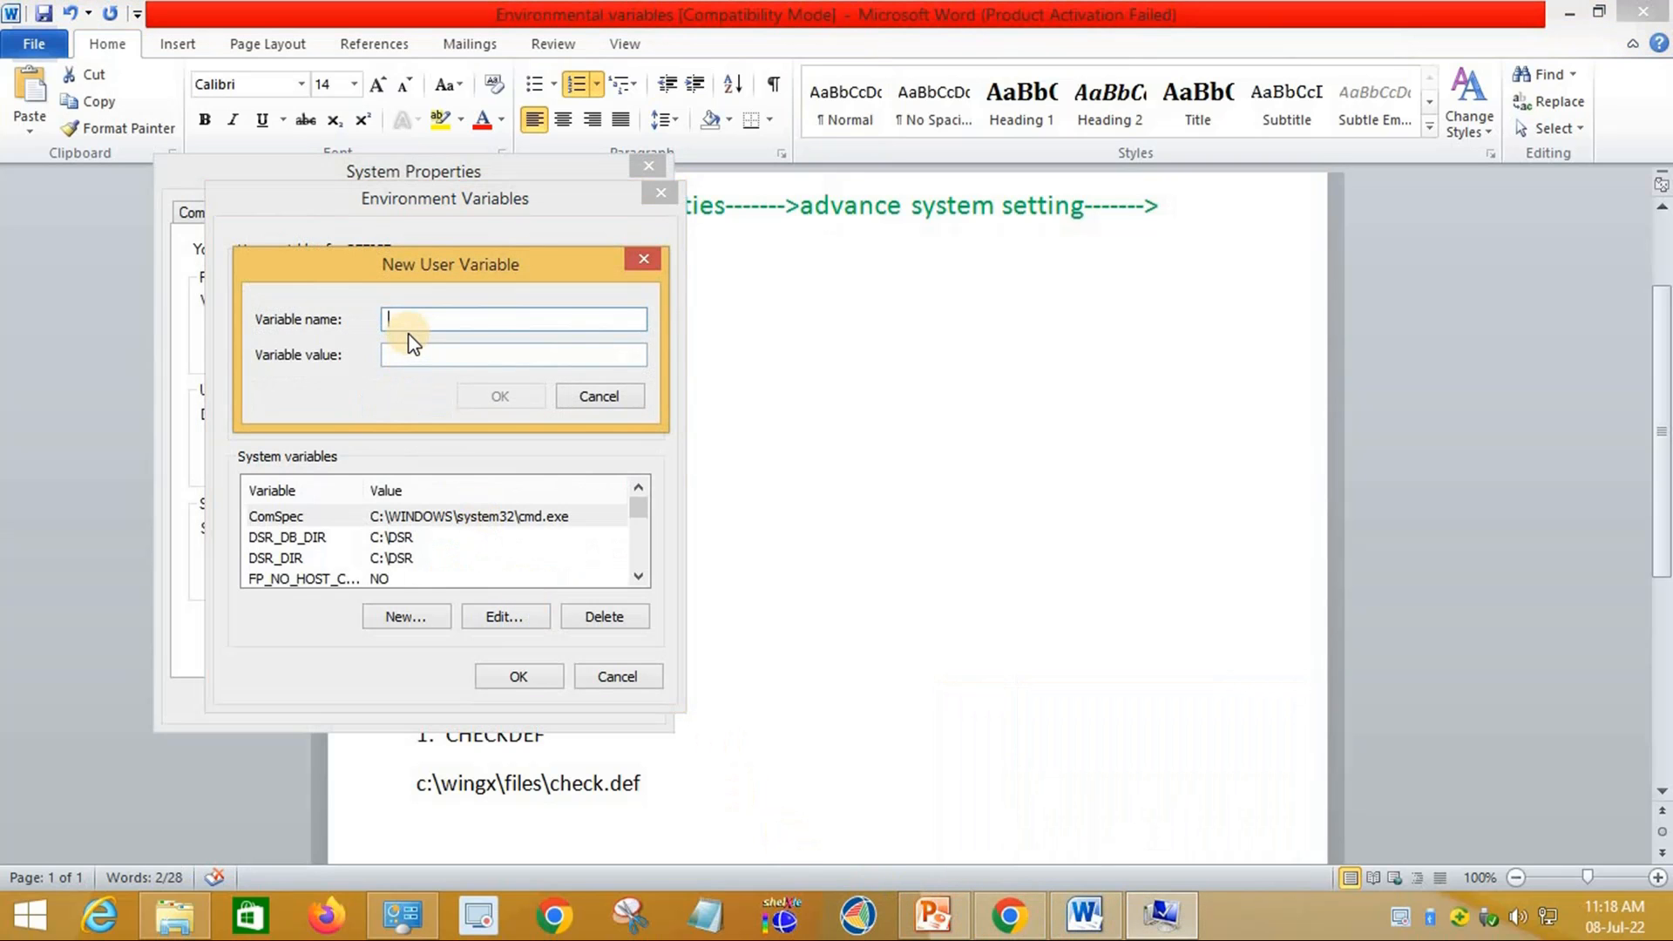
{"action": "type", "text": "1.\tORTEP3DIR"}
{"action": "left_click", "coordinate": [449, 319]}
{"action": "key", "text": "BackSpace"}
{"action": "key", "text": "BackSpace"}
{"action": "key", "text": "BackSpace"}
{"action": "left_click", "coordinate": [443, 355]}
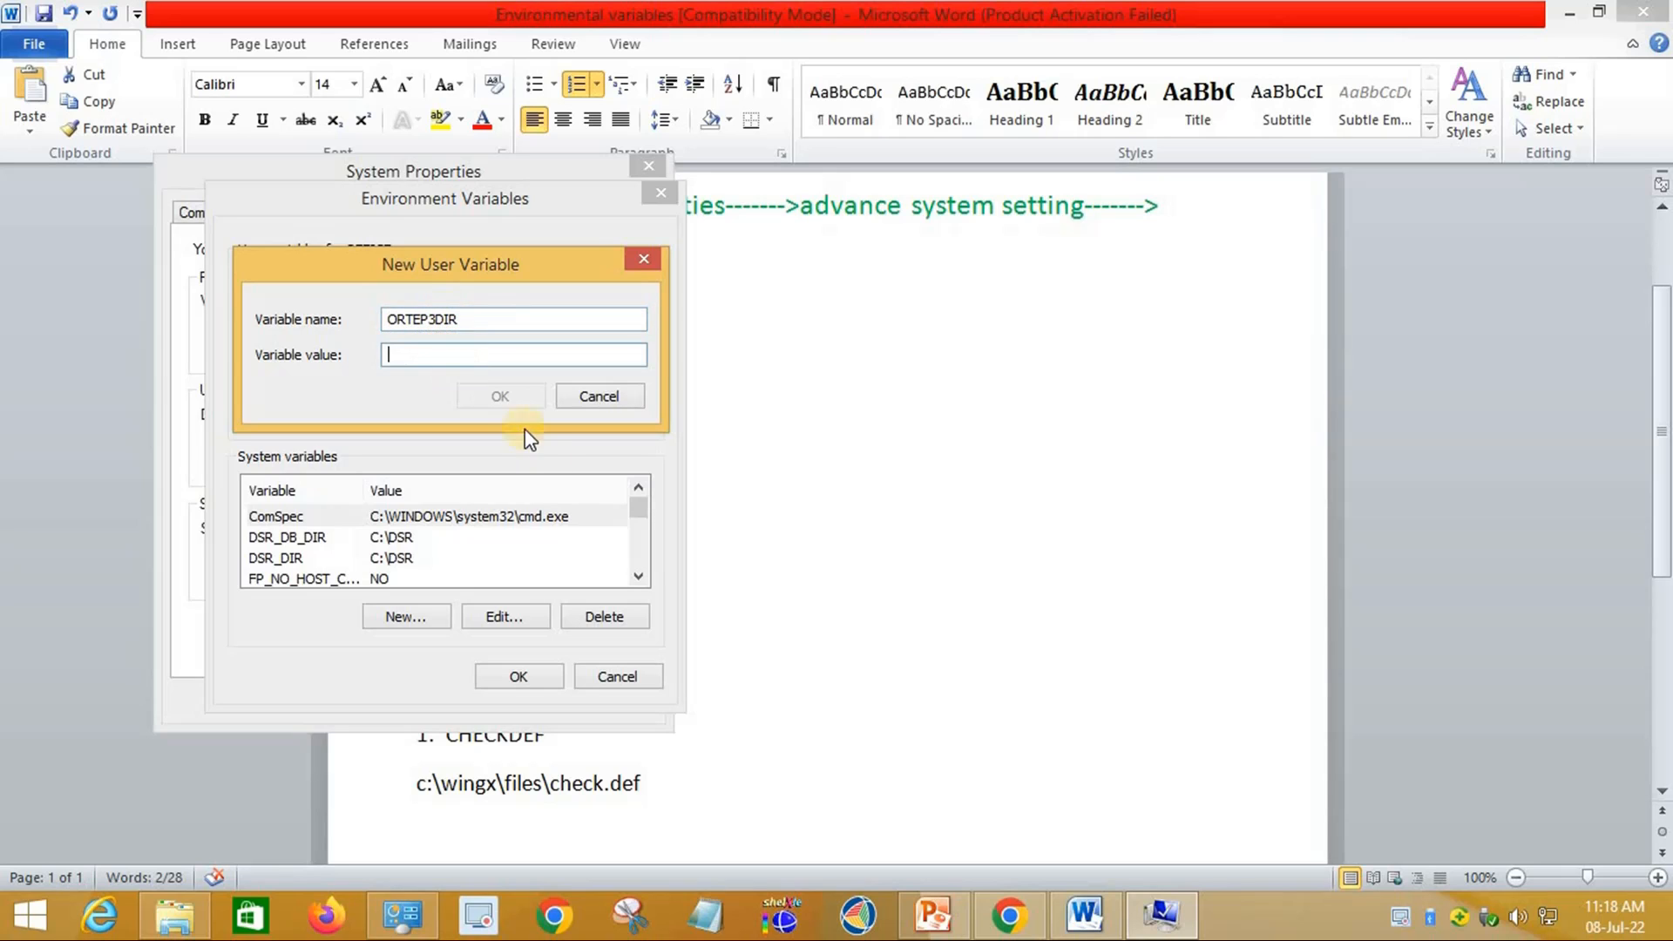
Step: Paste c:\wingx\ortep3v2 as its value and save the ORTEP3DIR variable
{"action": "left_click", "coordinate": [1048, 908]}
{"action": "left_click_drag", "start_coordinate": [589, 637], "coordinate": [417, 635]}
{"action": "key", "text": "ctrl+c"}
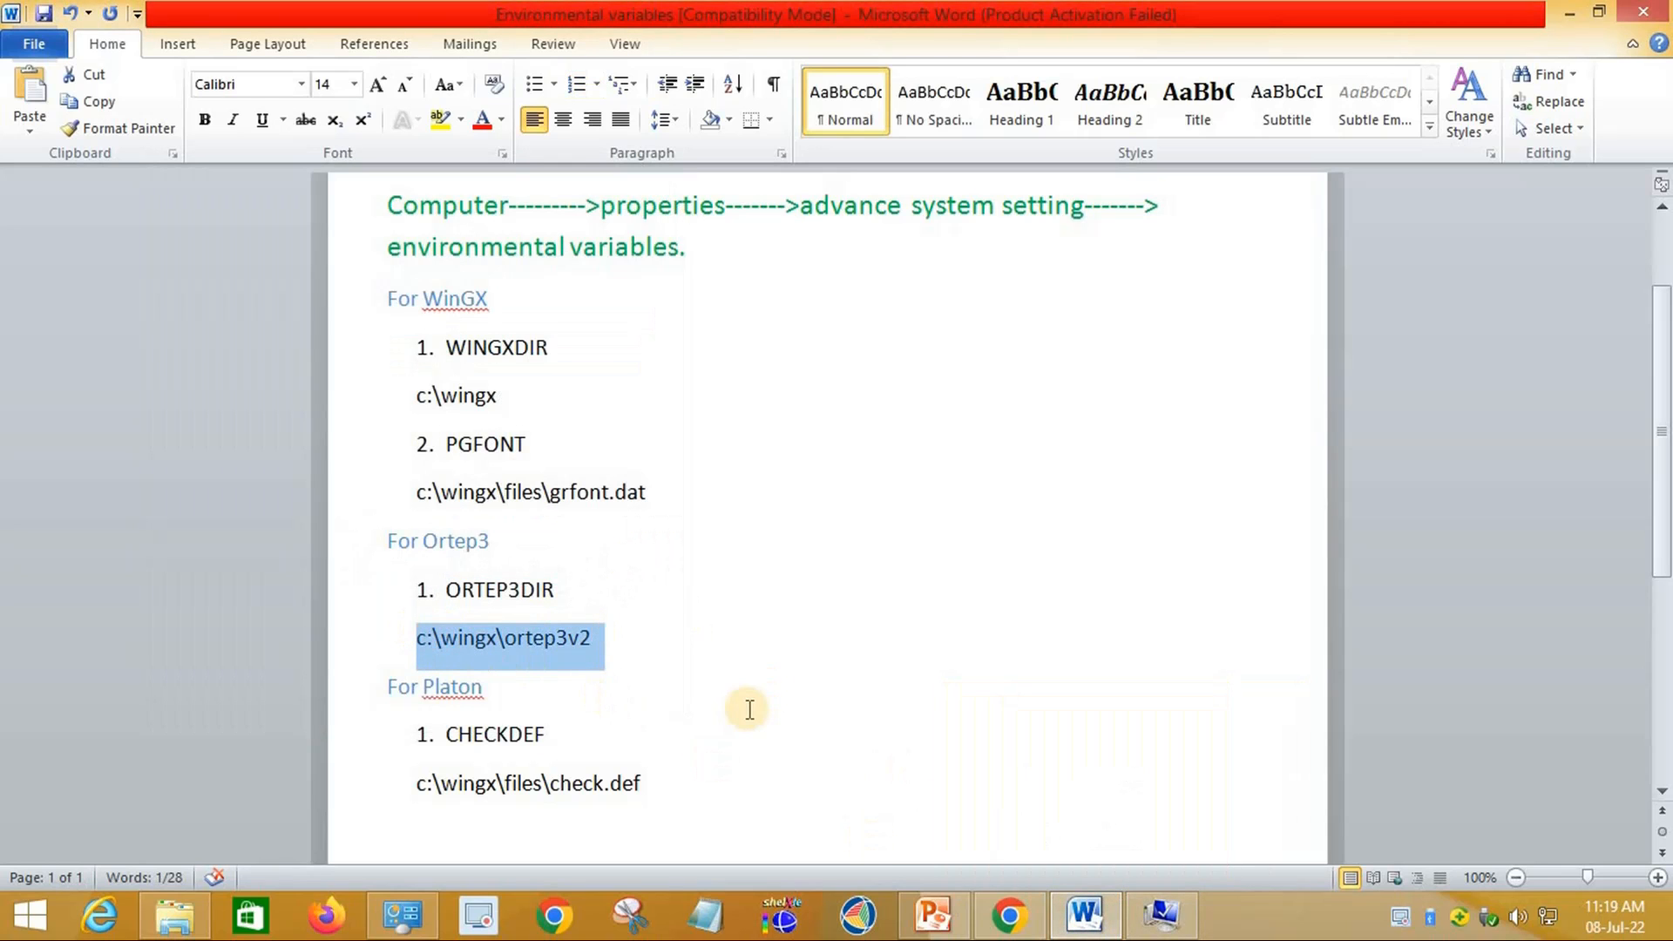
{"action": "left_click", "coordinate": [1161, 915]}
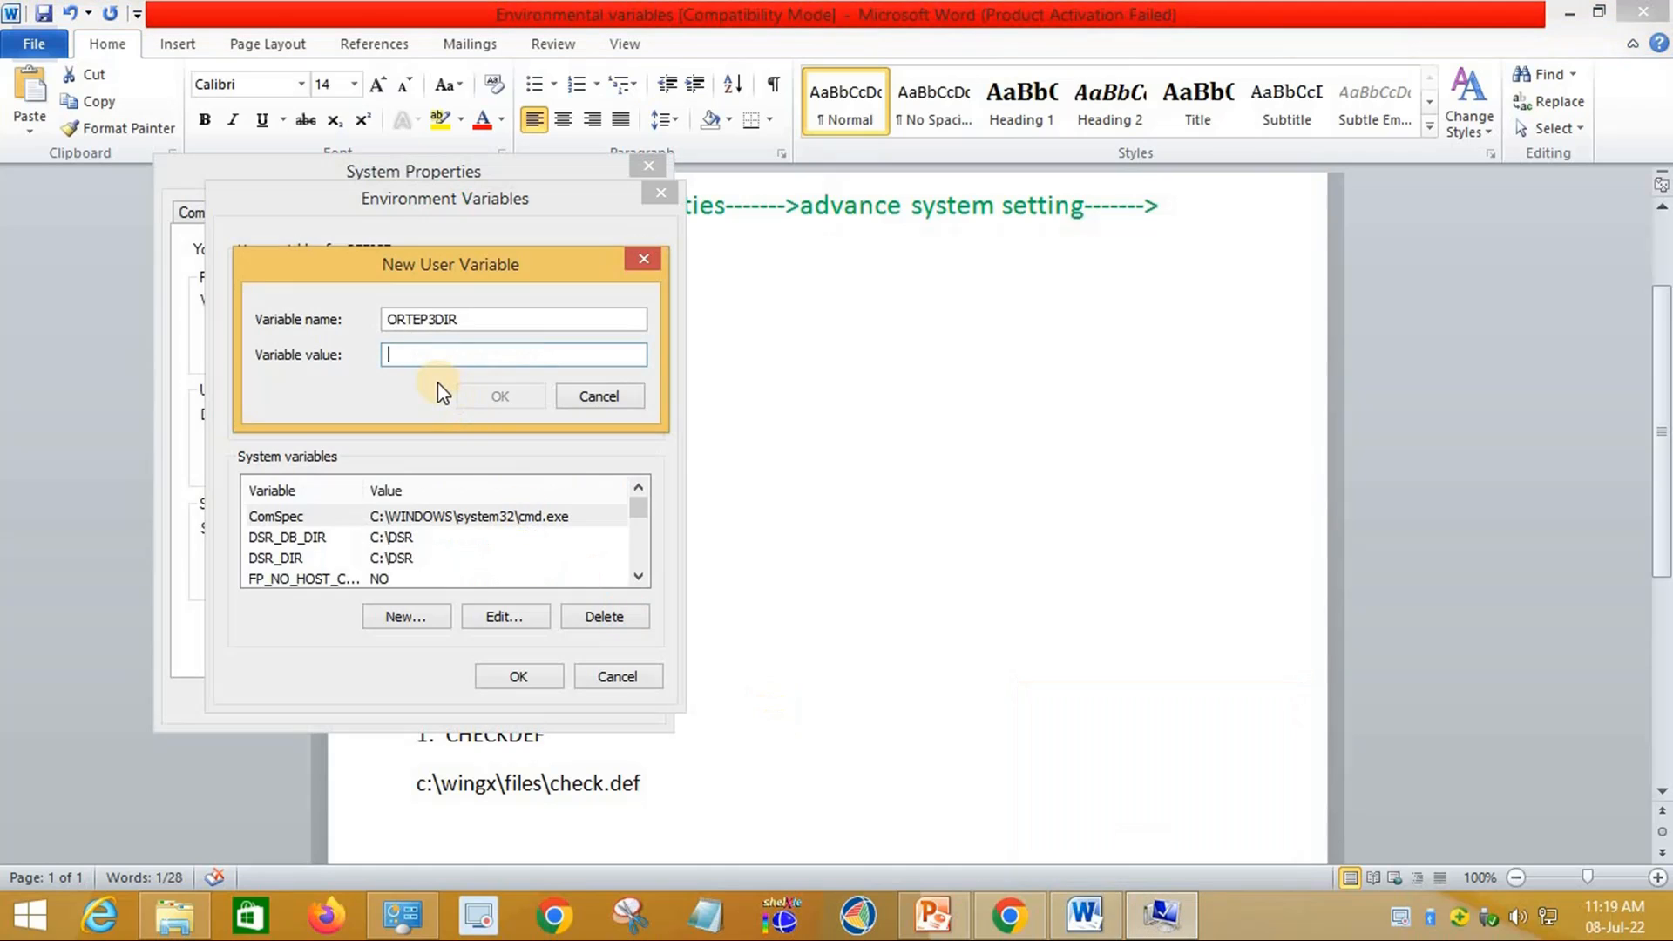
{"action": "key", "text": "ctrl+v"}
{"action": "left_click", "coordinate": [514, 394]}
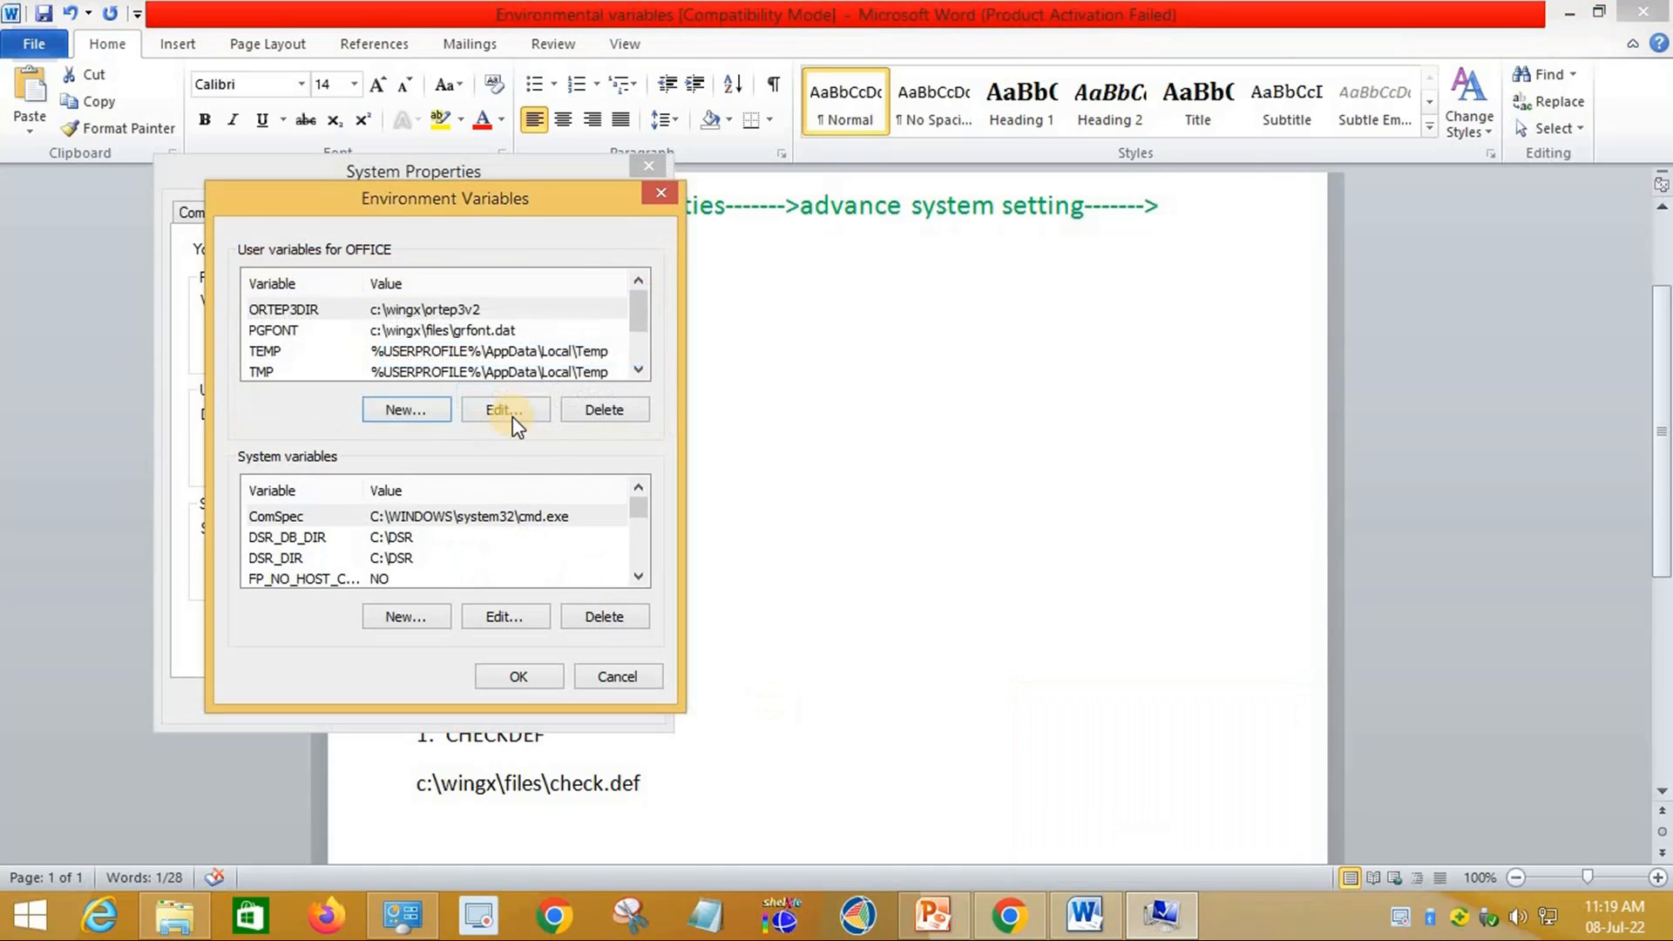
{"action": "left_click", "coordinate": [427, 420]}
{"action": "left_click", "coordinate": [1084, 914]}
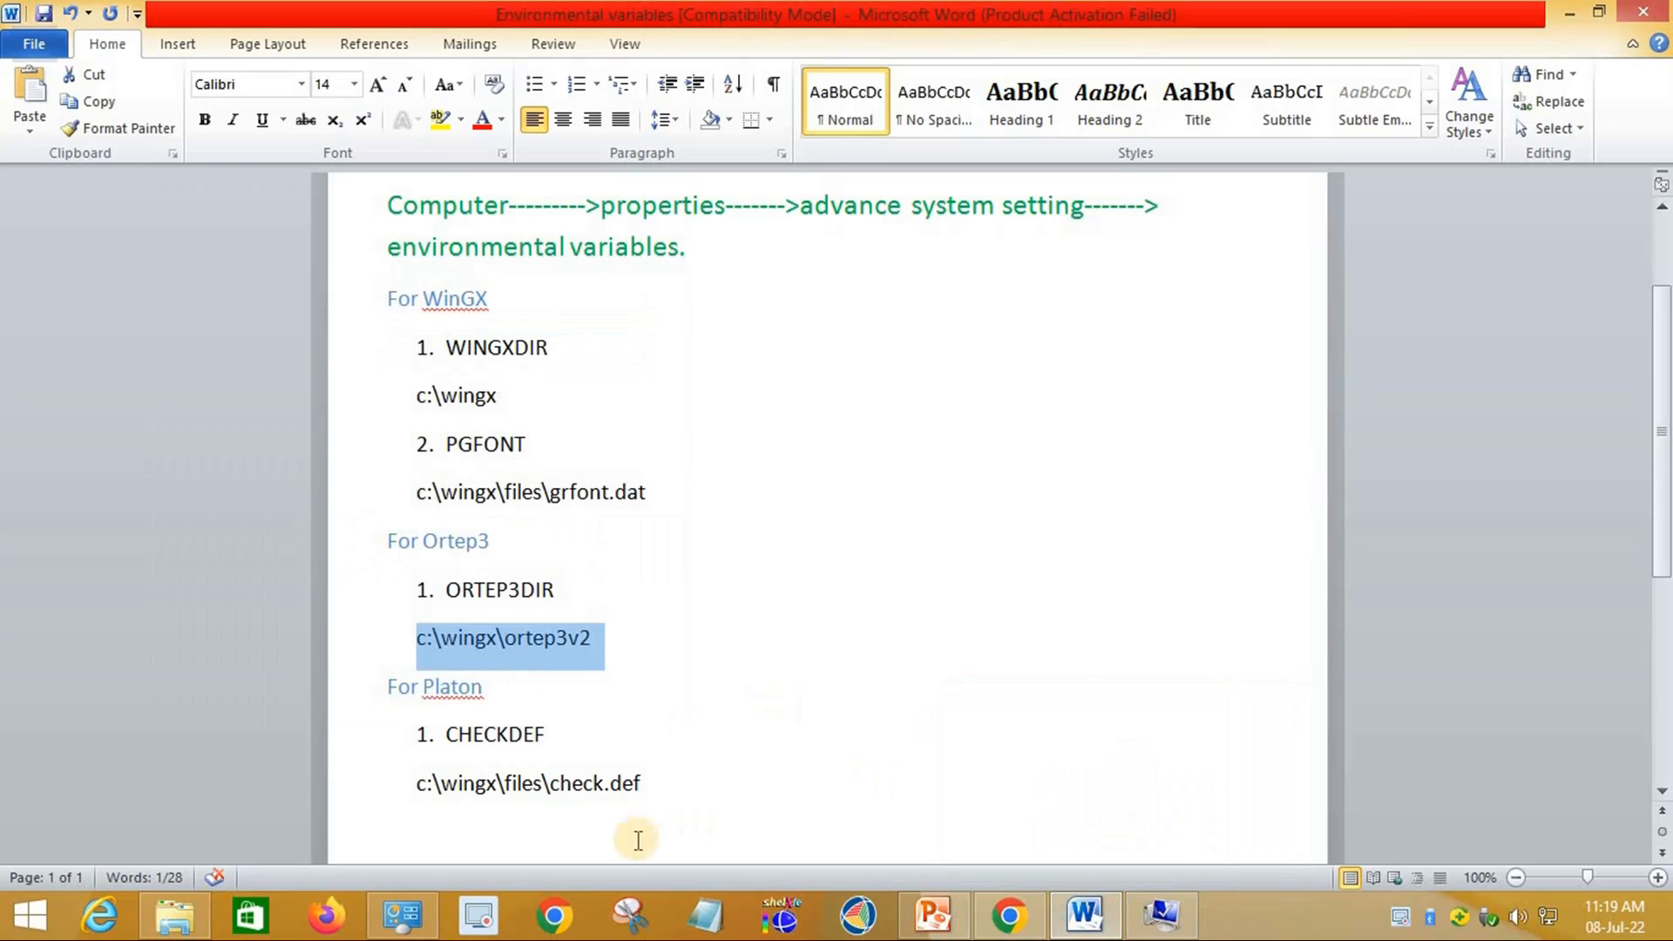
Step: Copy CHECKDEF from the notes into the new variable's name field, removing the list number
{"action": "scroll", "coordinate": [555, 670], "scroll_direction": "down", "scroll_amount": 1}
{"action": "left_click_drag", "start_coordinate": [547, 671], "coordinate": [442, 672]}
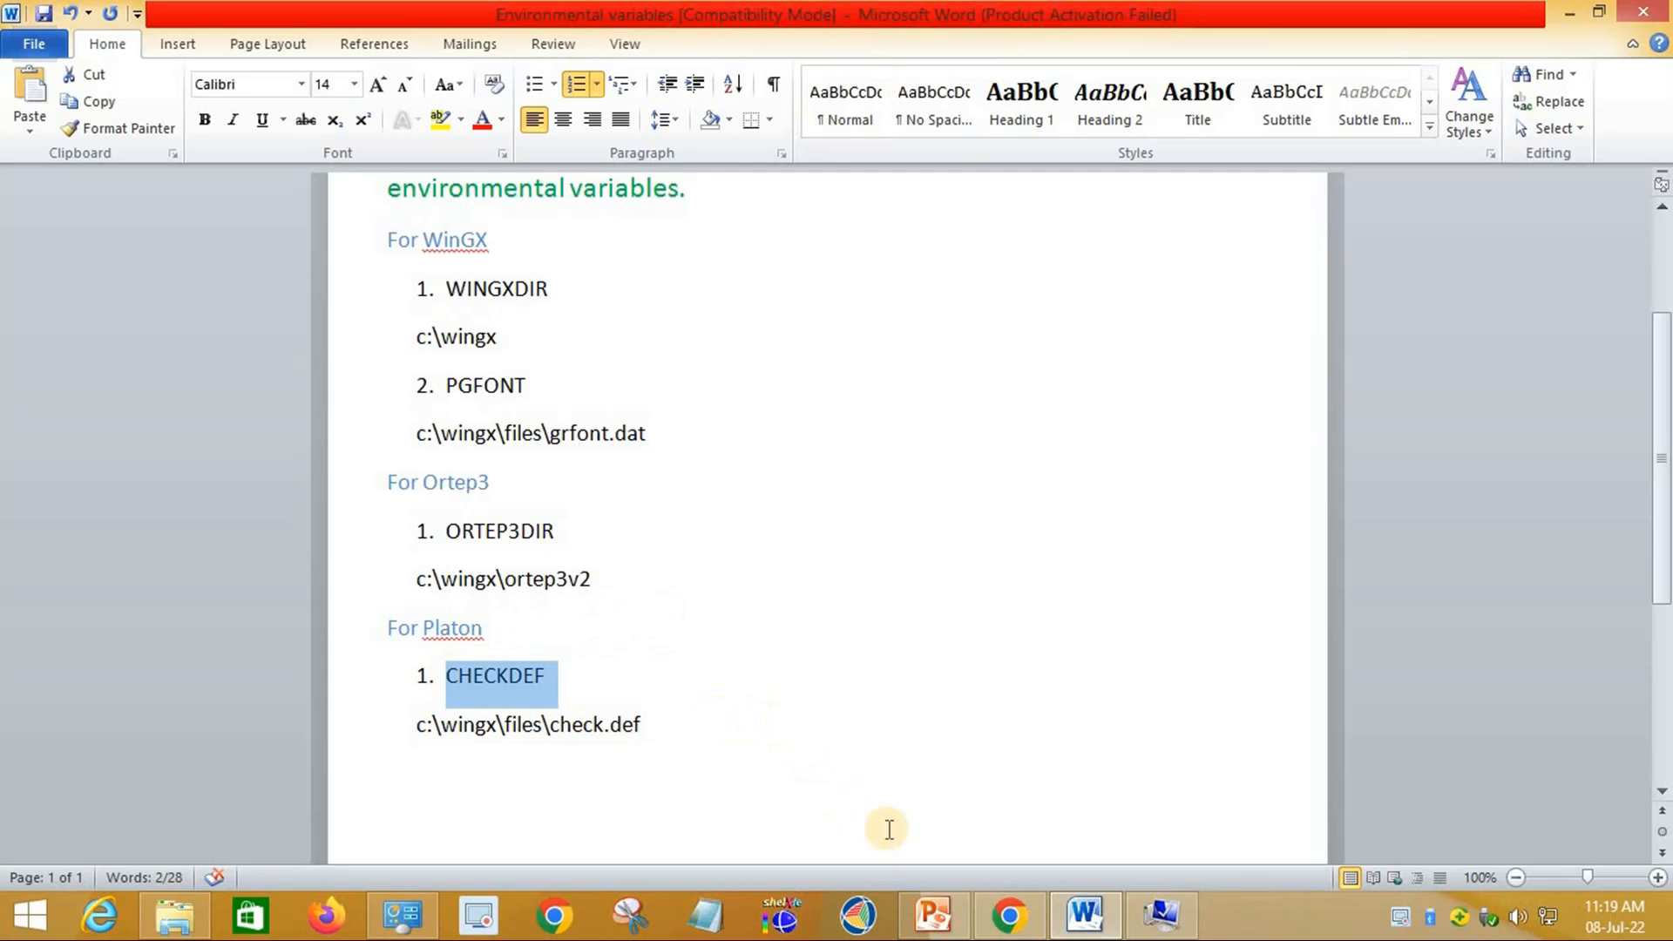
{"action": "left_click", "coordinate": [1161, 915]}
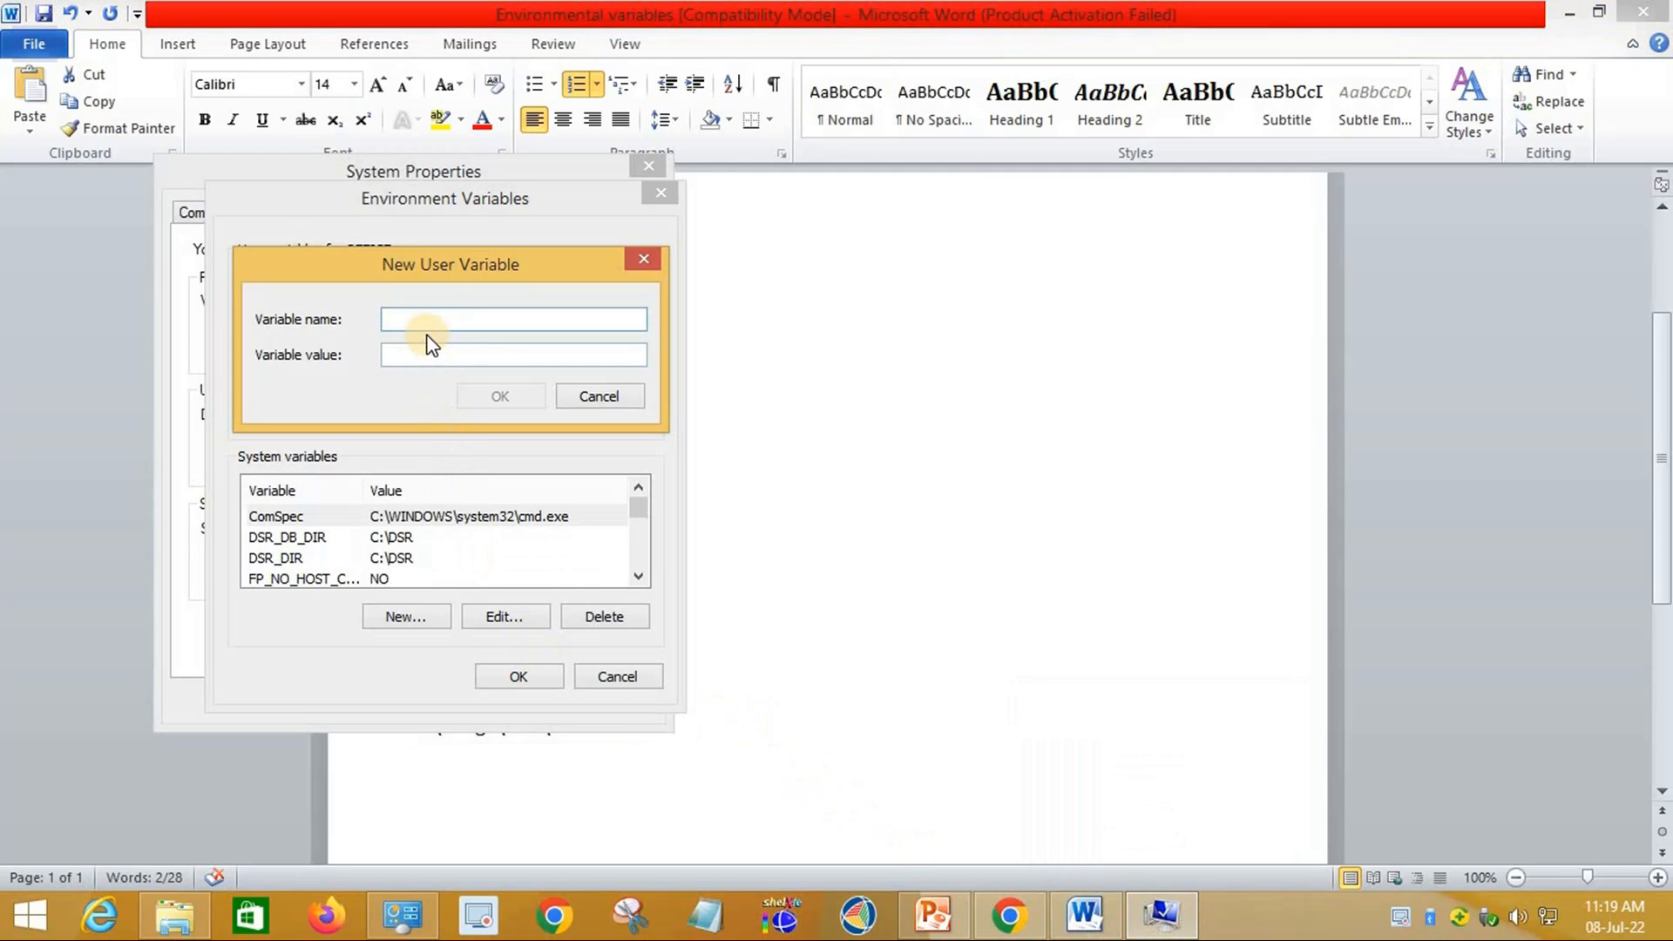
{"action": "type", "text": "1.\tCHECKDEF"}
{"action": "key", "text": "BackSpace"}
{"action": "key", "text": "BackSpace"}
{"action": "key", "text": "BackSpace"}
{"action": "key", "text": "BackSpace"}
{"action": "key", "text": "BackSpace"}
{"action": "key", "text": "BackSpace"}
{"action": "left_click", "coordinate": [430, 355]}
Step: Set the value to c:\wingx\files\check.def, save CHECKDEF, and close System Properties with OK
{"action": "left_click", "coordinate": [1150, 925]}
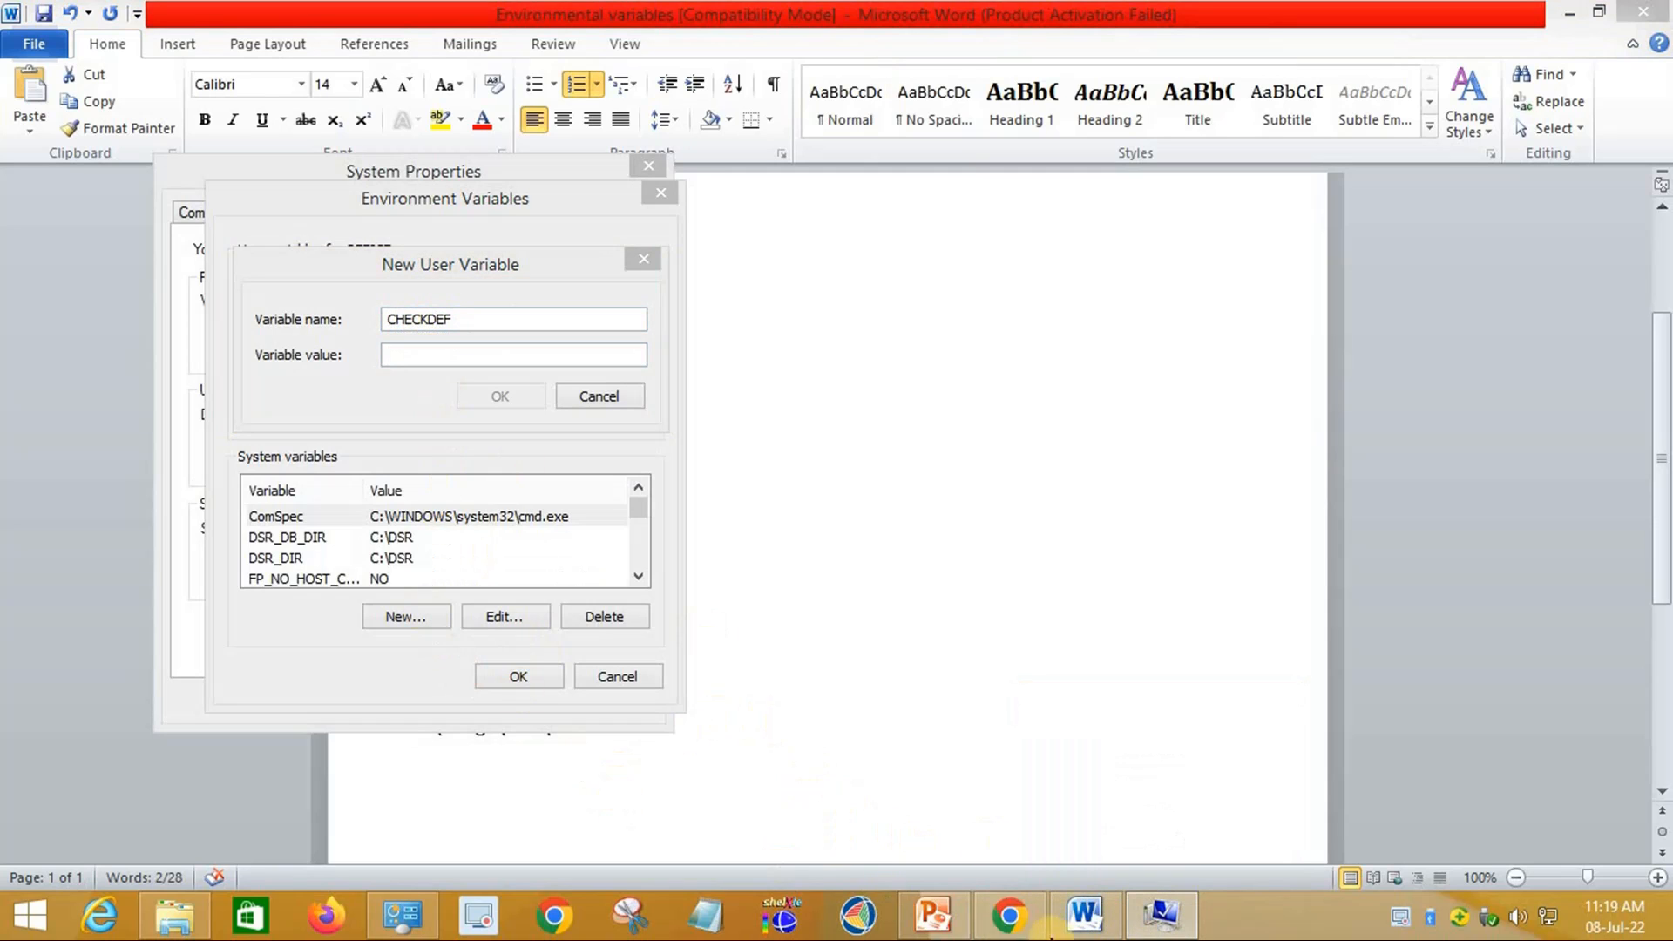
{"action": "left_click", "coordinate": [1085, 915]}
{"action": "left_click_drag", "start_coordinate": [645, 724], "coordinate": [413, 719]}
{"action": "key", "text": "ctrl+c"}
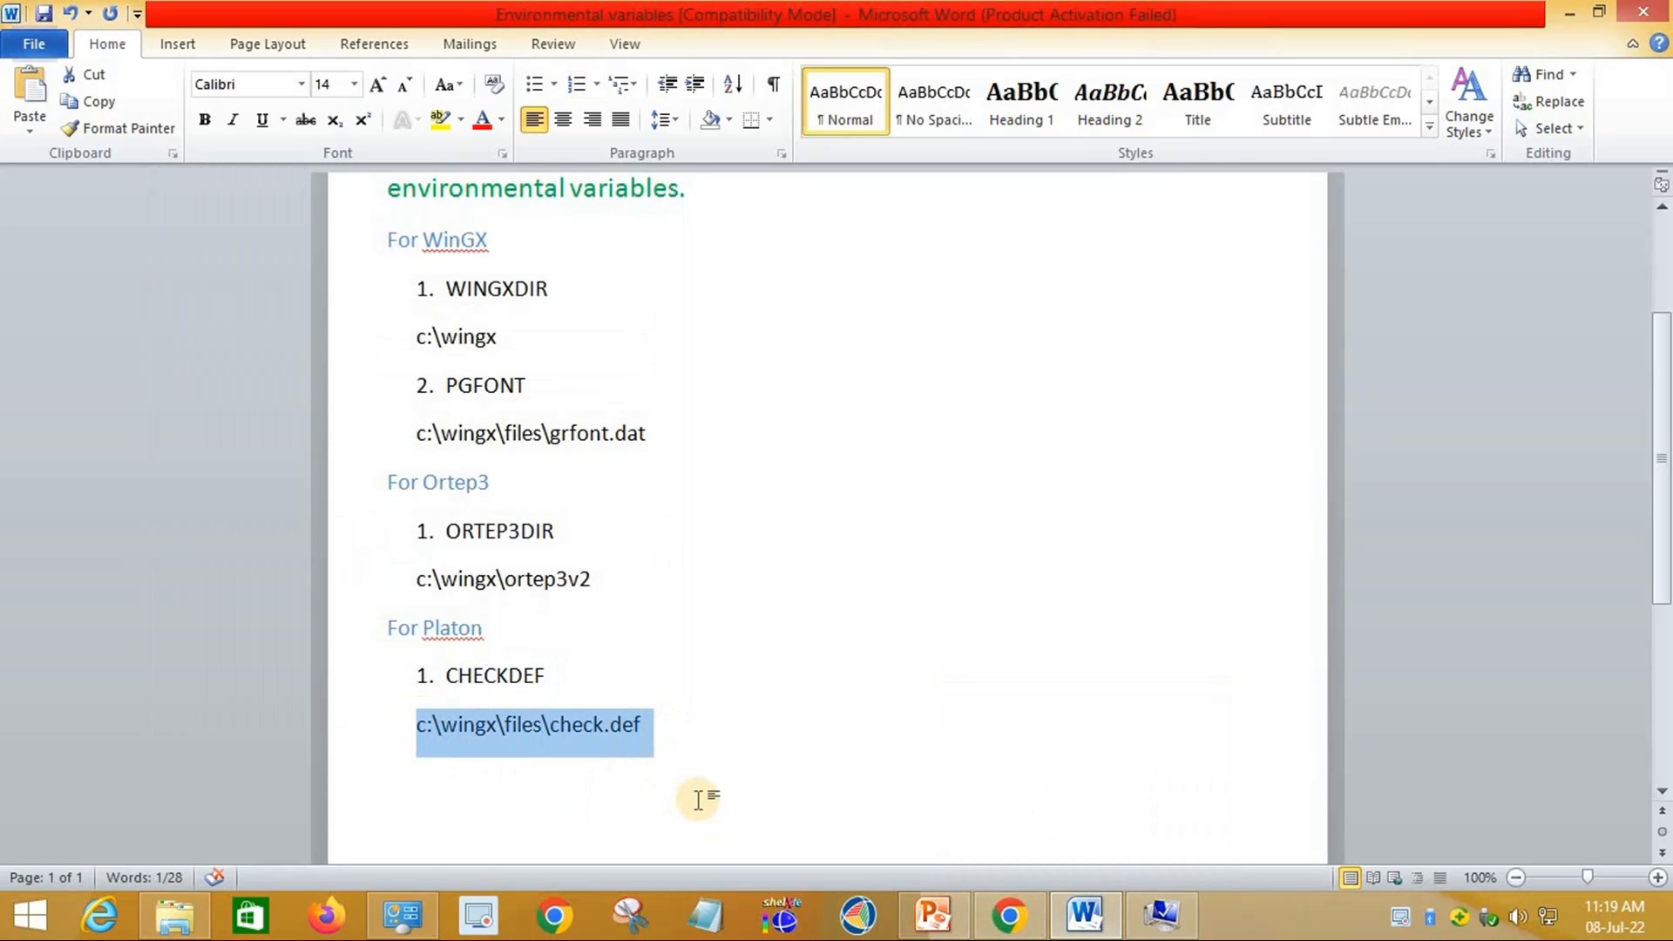
{"action": "left_click", "coordinate": [1162, 915]}
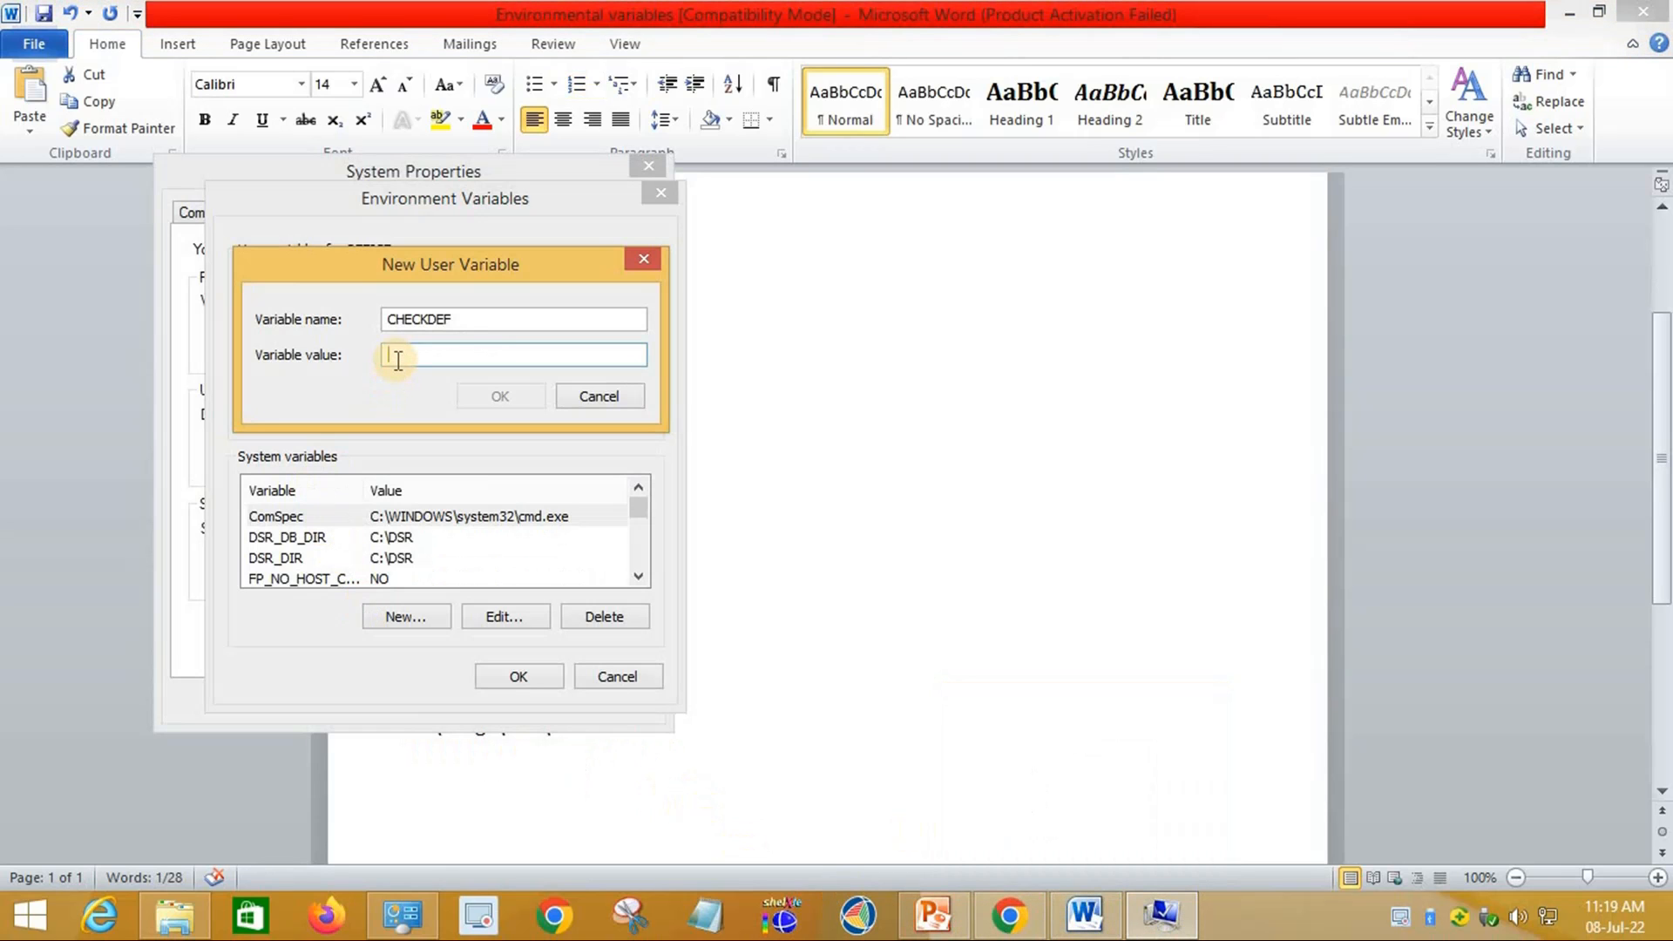
{"action": "key", "text": "ctrl+v"}
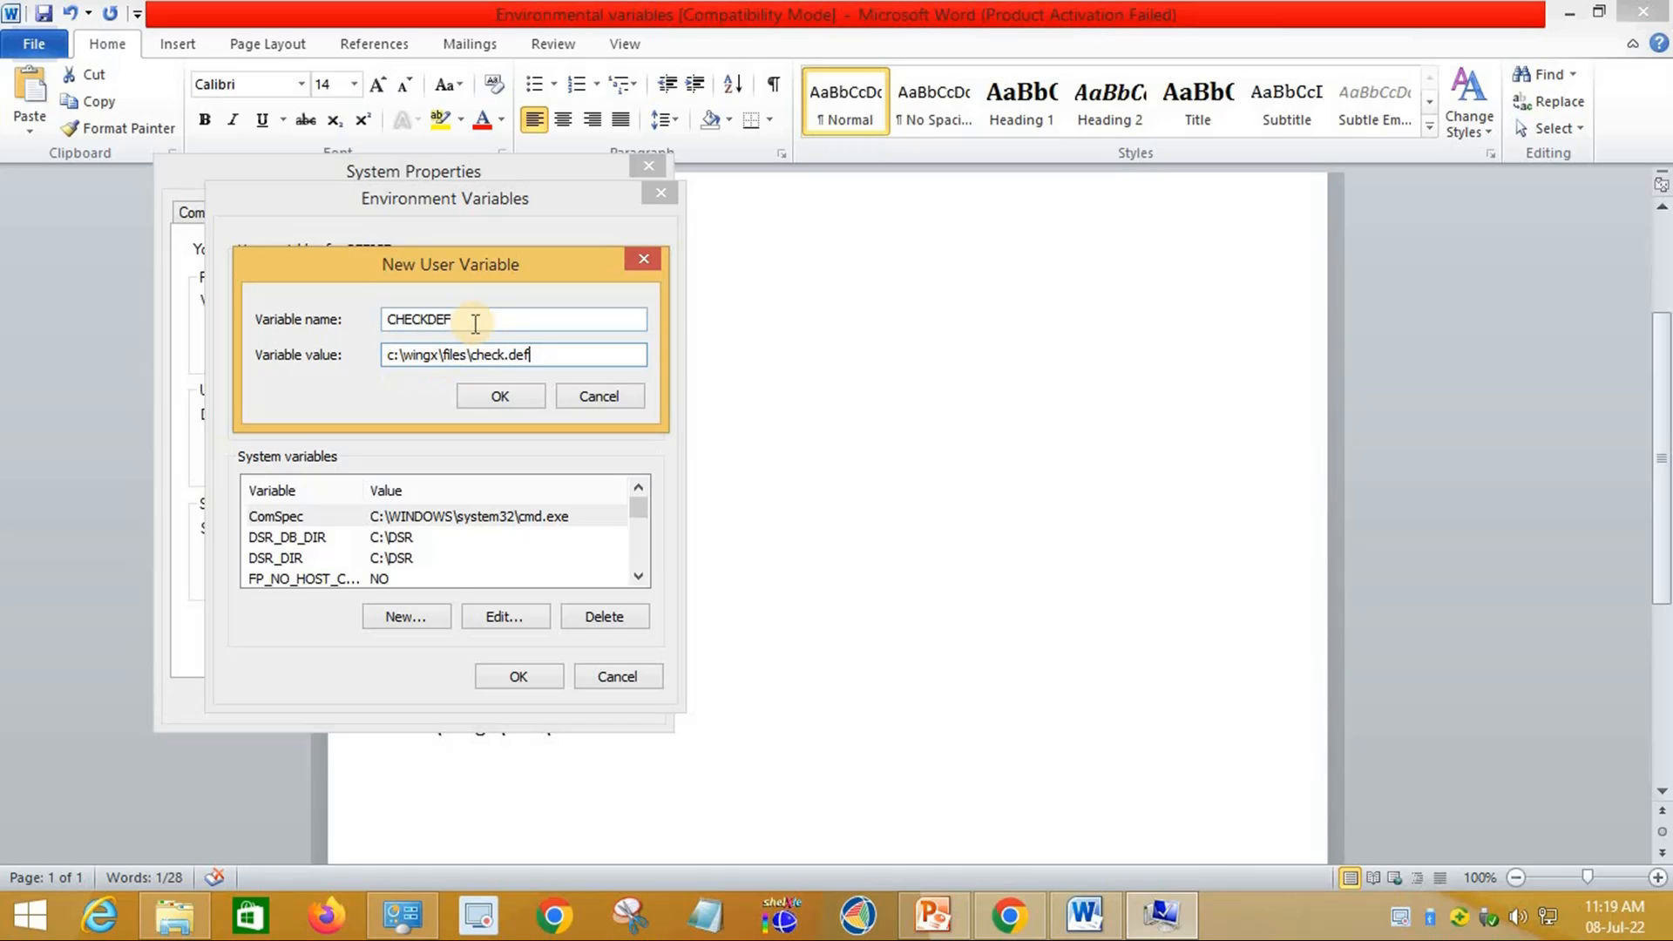
{"action": "left_click", "coordinate": [494, 399]}
{"action": "left_click", "coordinate": [512, 408]}
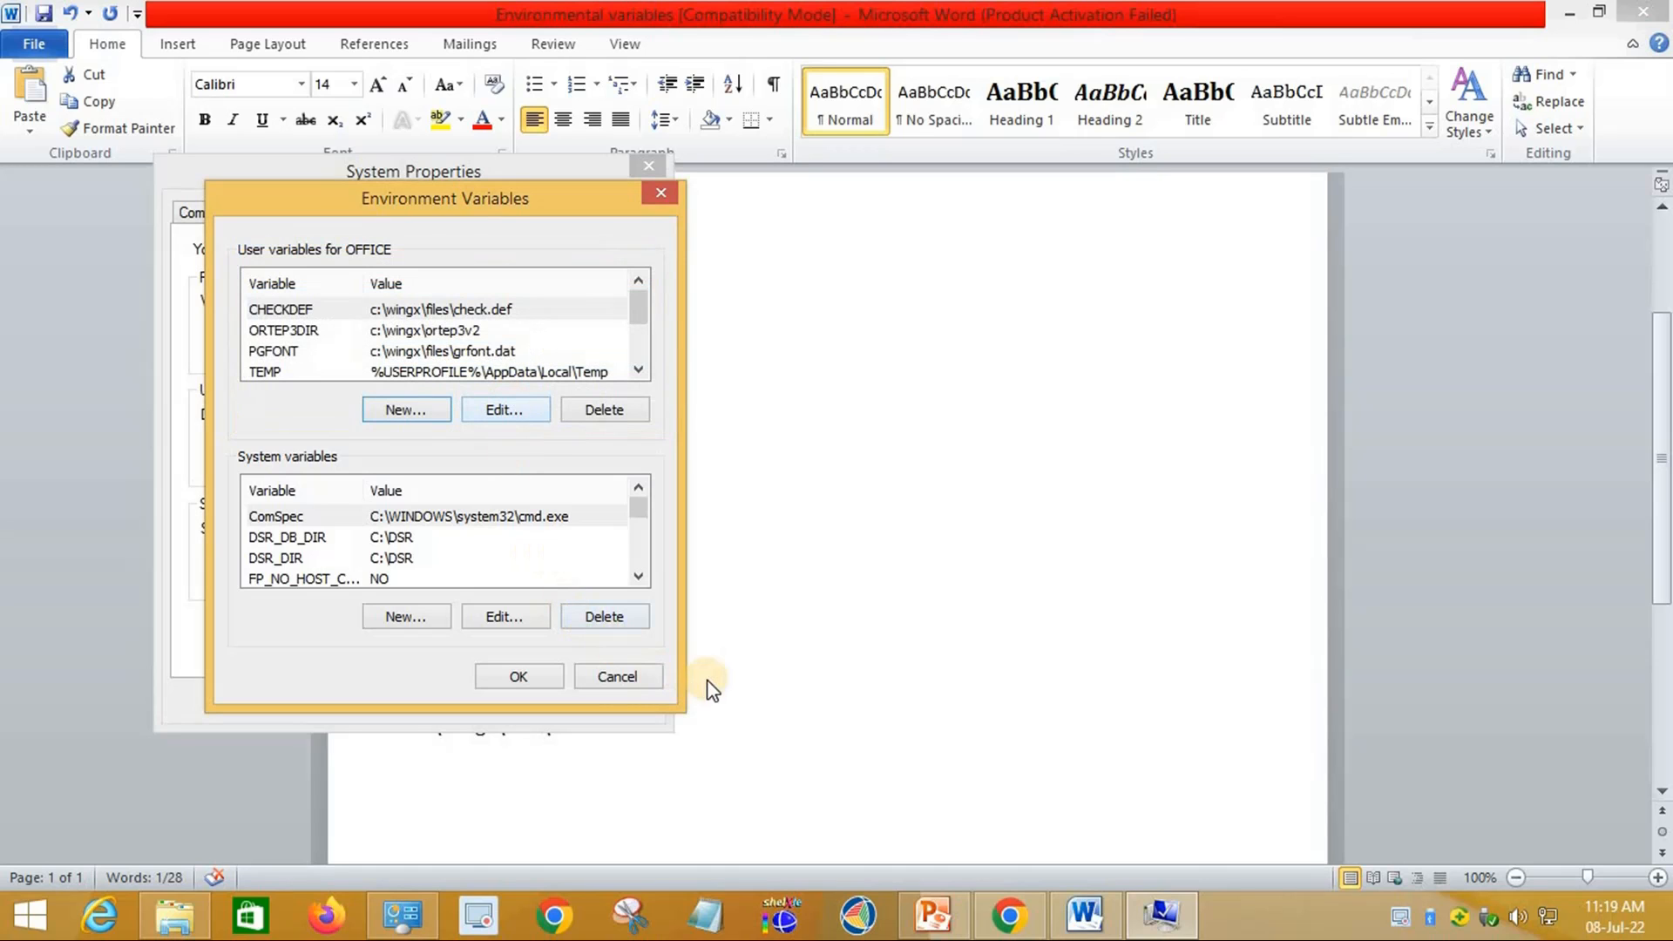
{"action": "left_click", "coordinate": [520, 677]}
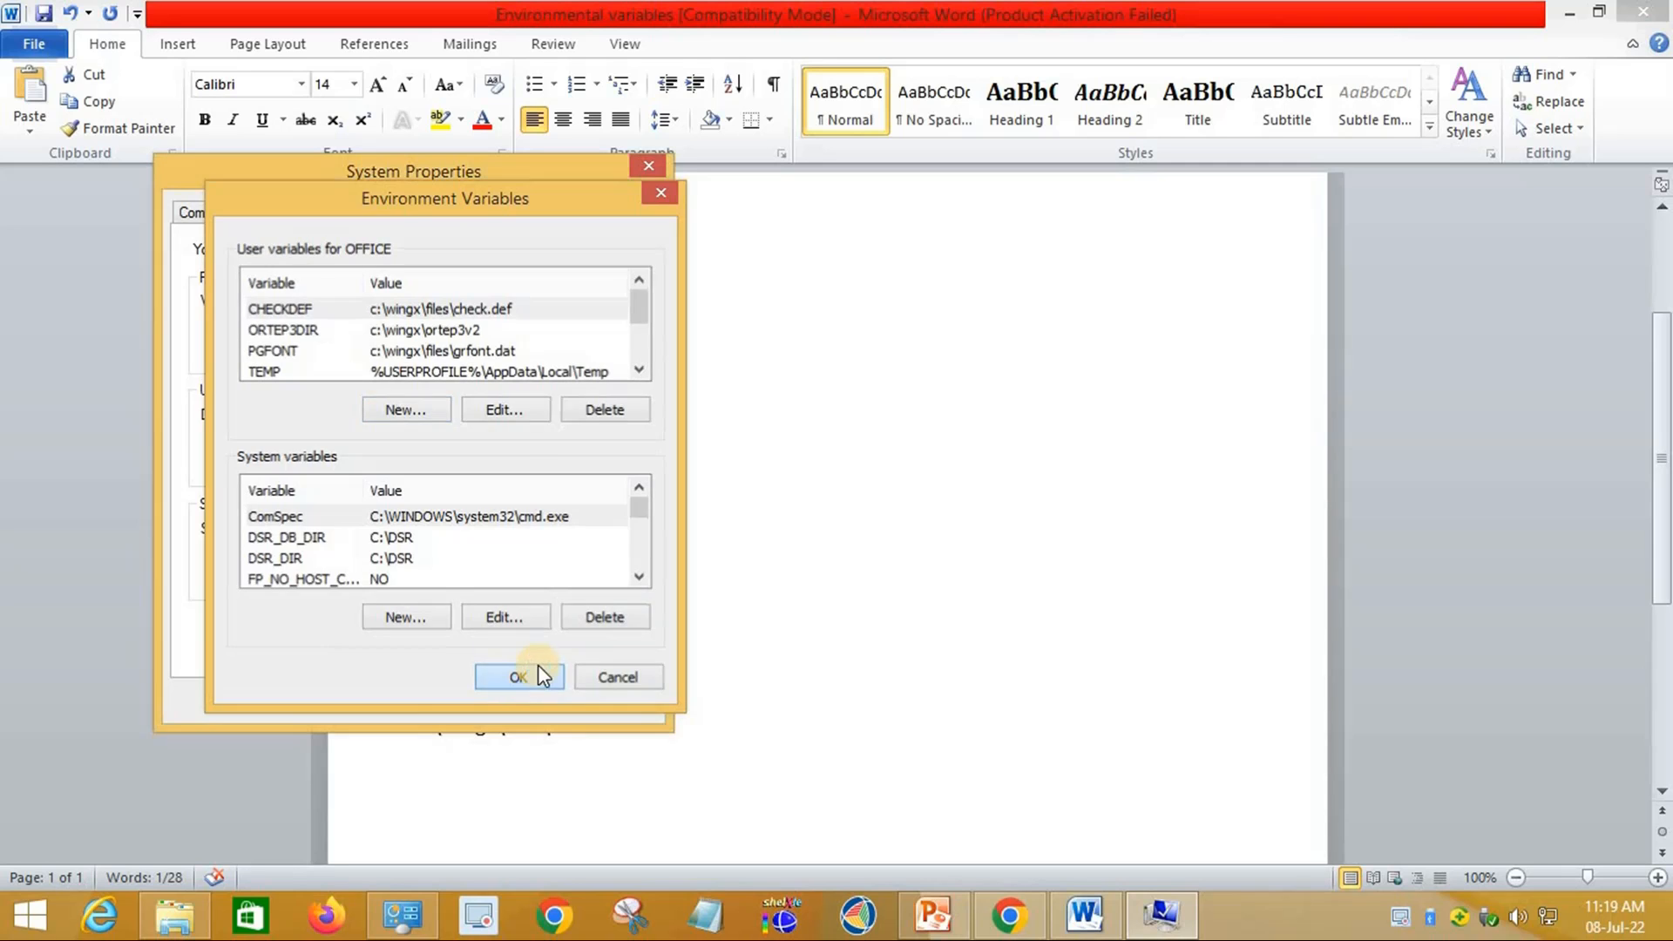
{"action": "left_click", "coordinate": [411, 702]}
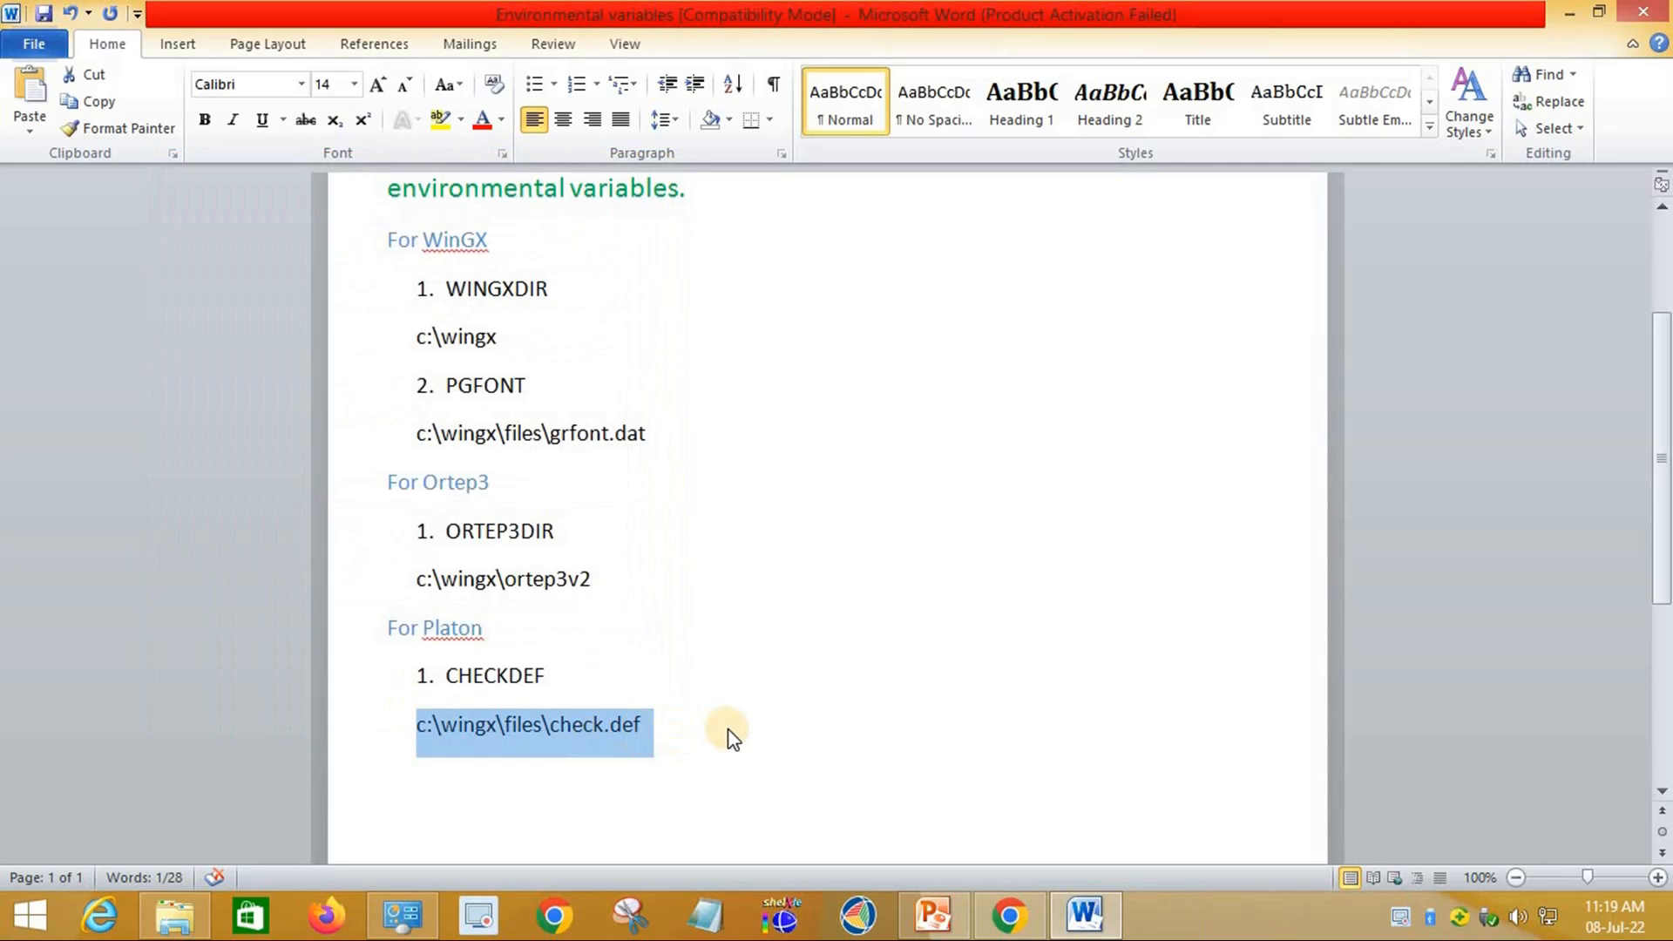
Step: Minimize the Word notes and close the Control Panel System window
{"action": "left_click", "coordinate": [729, 729]}
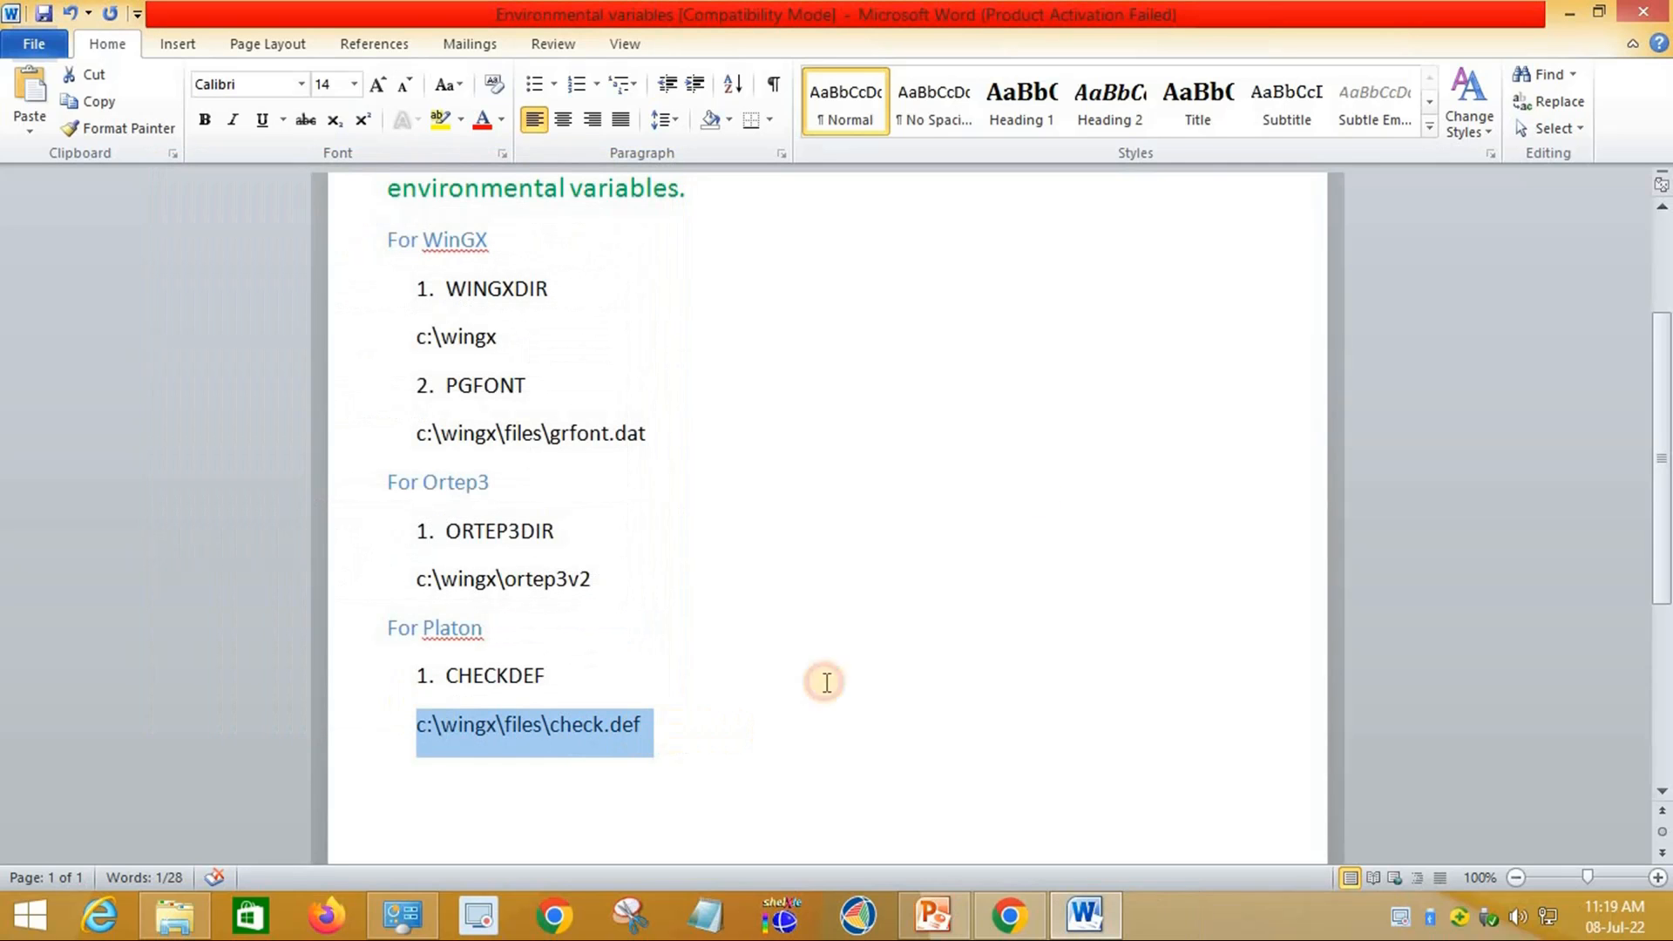
{"action": "left_click", "coordinate": [1577, 15]}
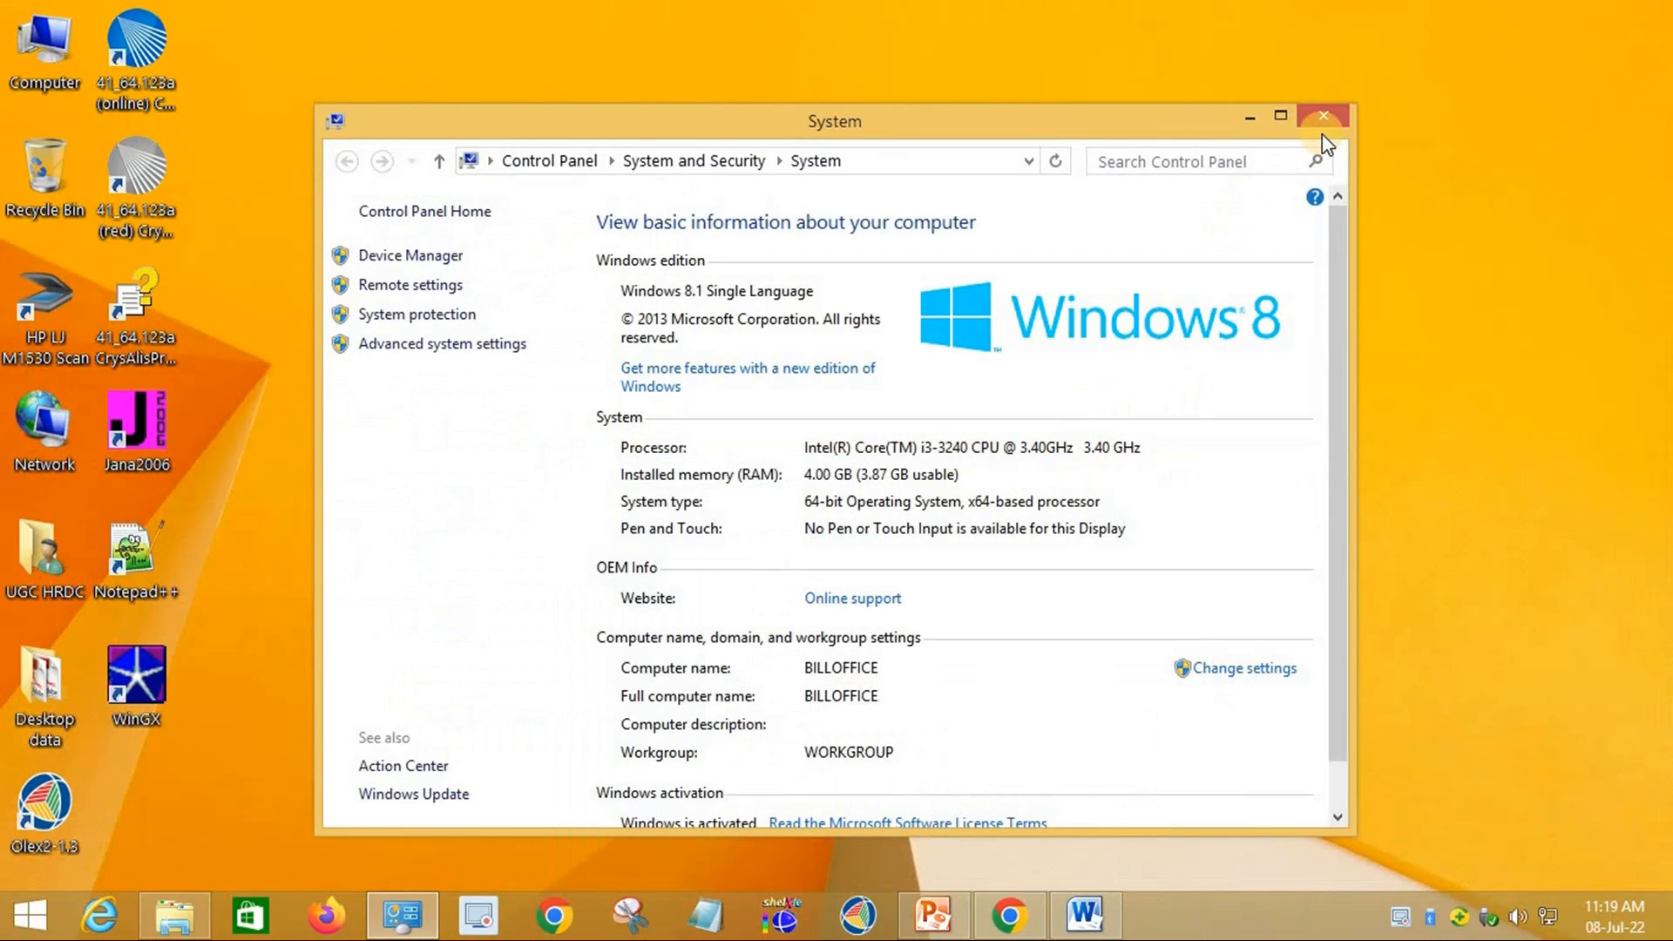
{"action": "left_click", "coordinate": [1342, 120]}
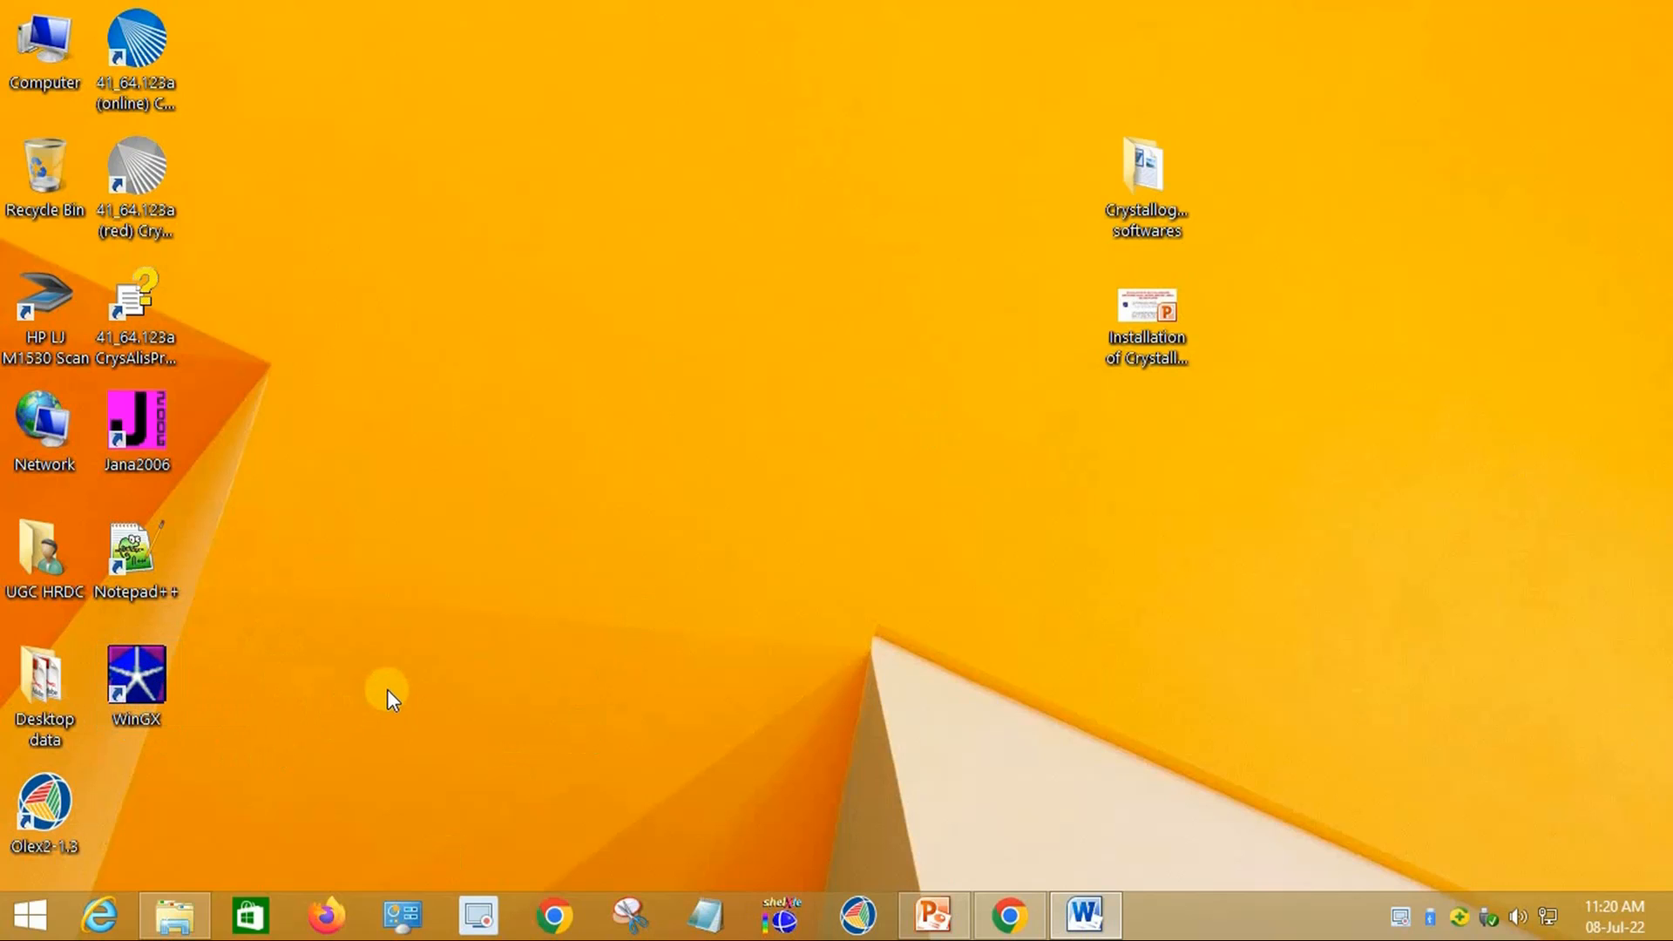
Step: Select the eight SHELX program files in the shelxl files (shelxs 97) folder
{"action": "left_click", "coordinate": [194, 929]}
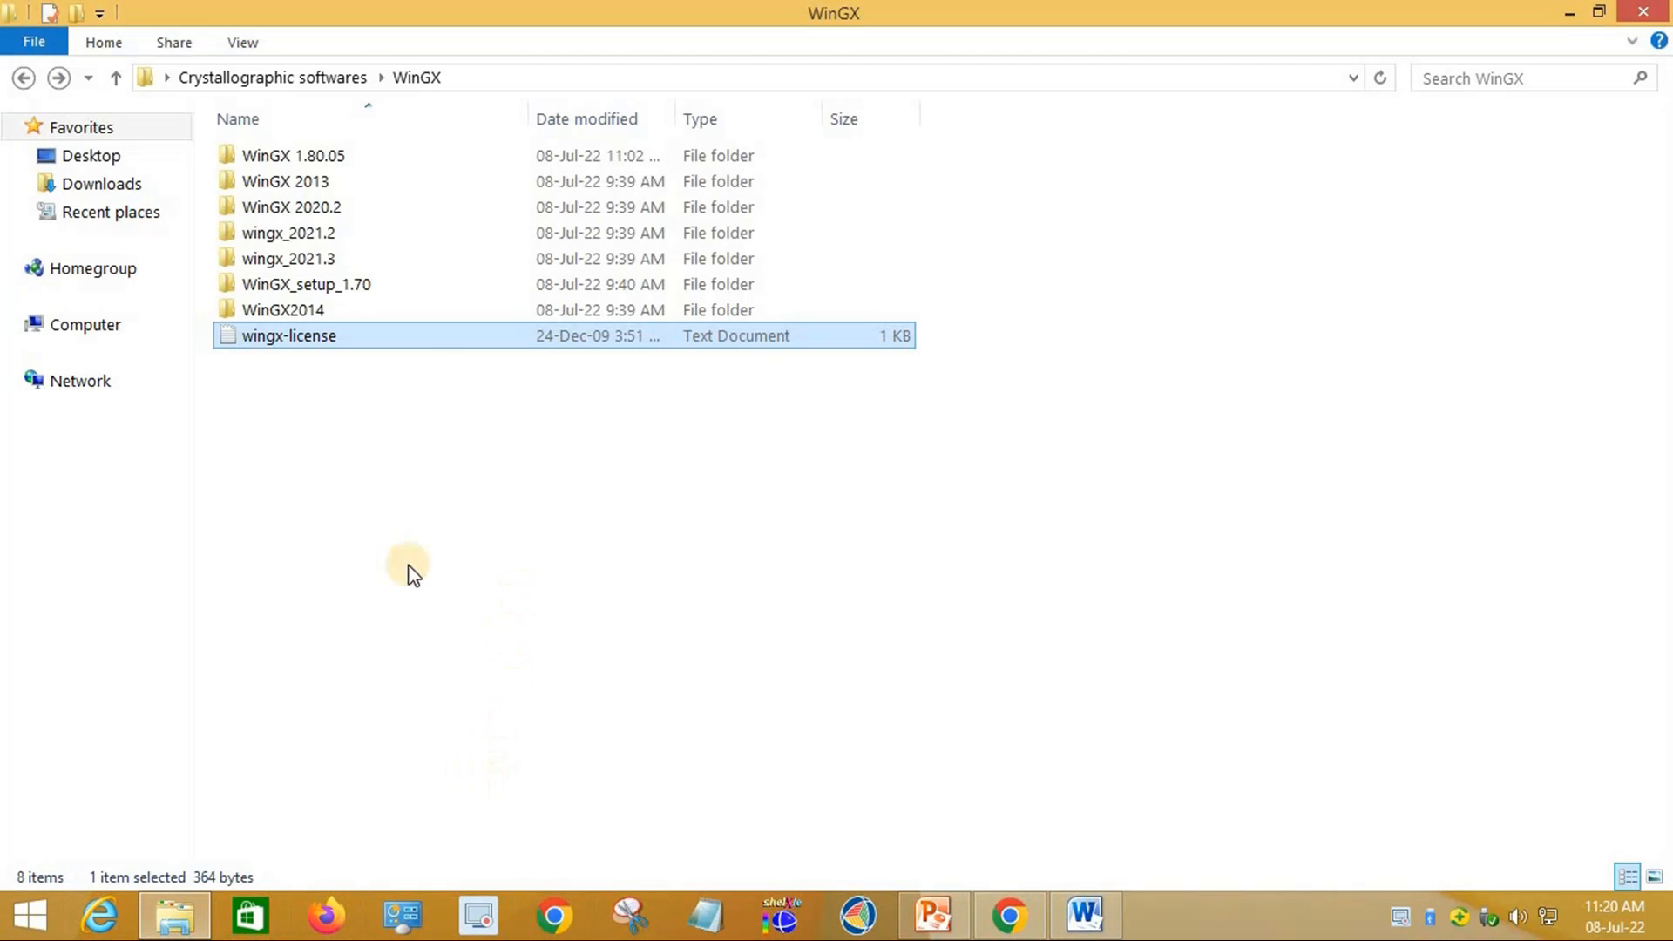
{"action": "left_click", "coordinate": [24, 78]}
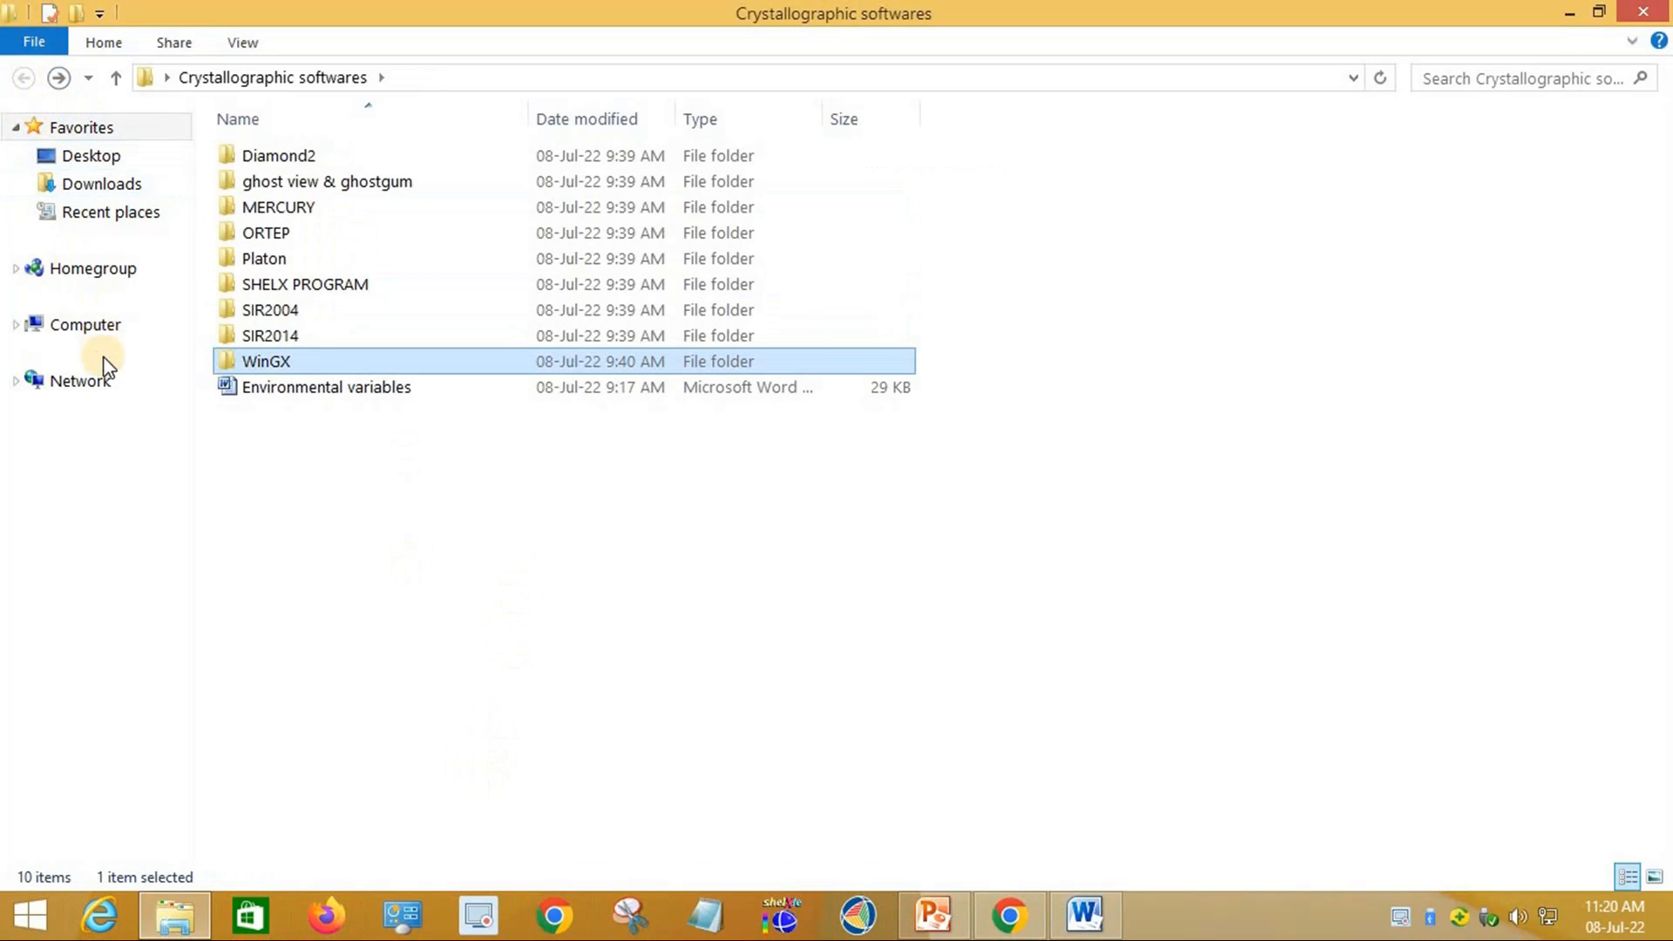
{"action": "double_click", "coordinate": [335, 287]}
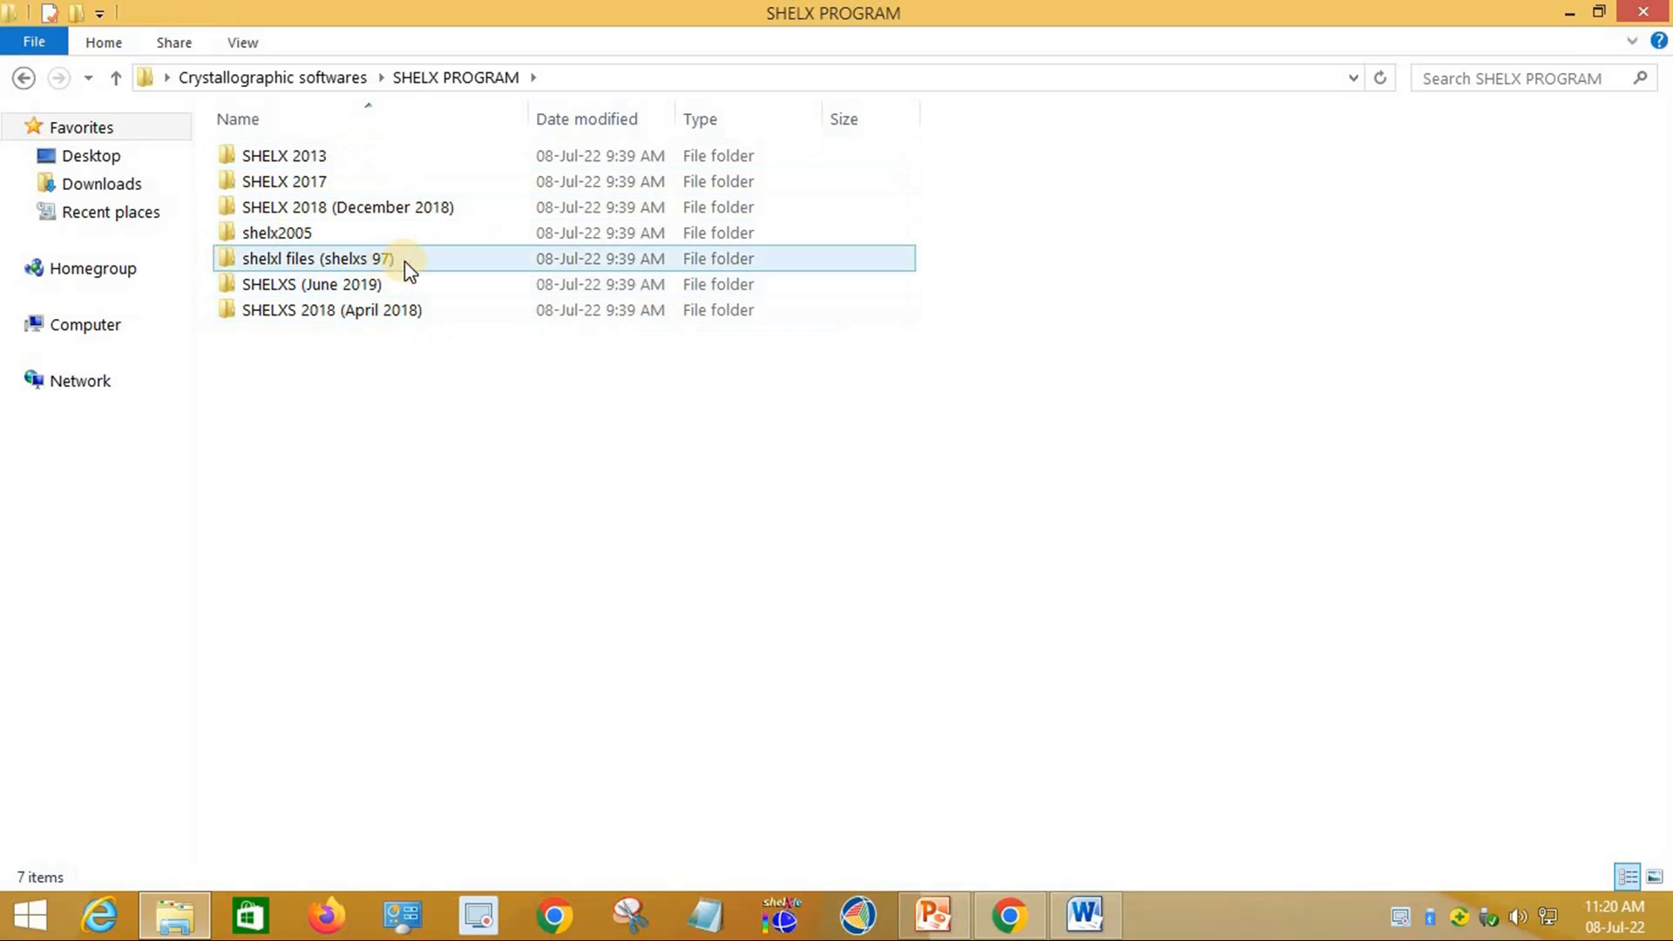
{"action": "double_click", "coordinate": [357, 258]}
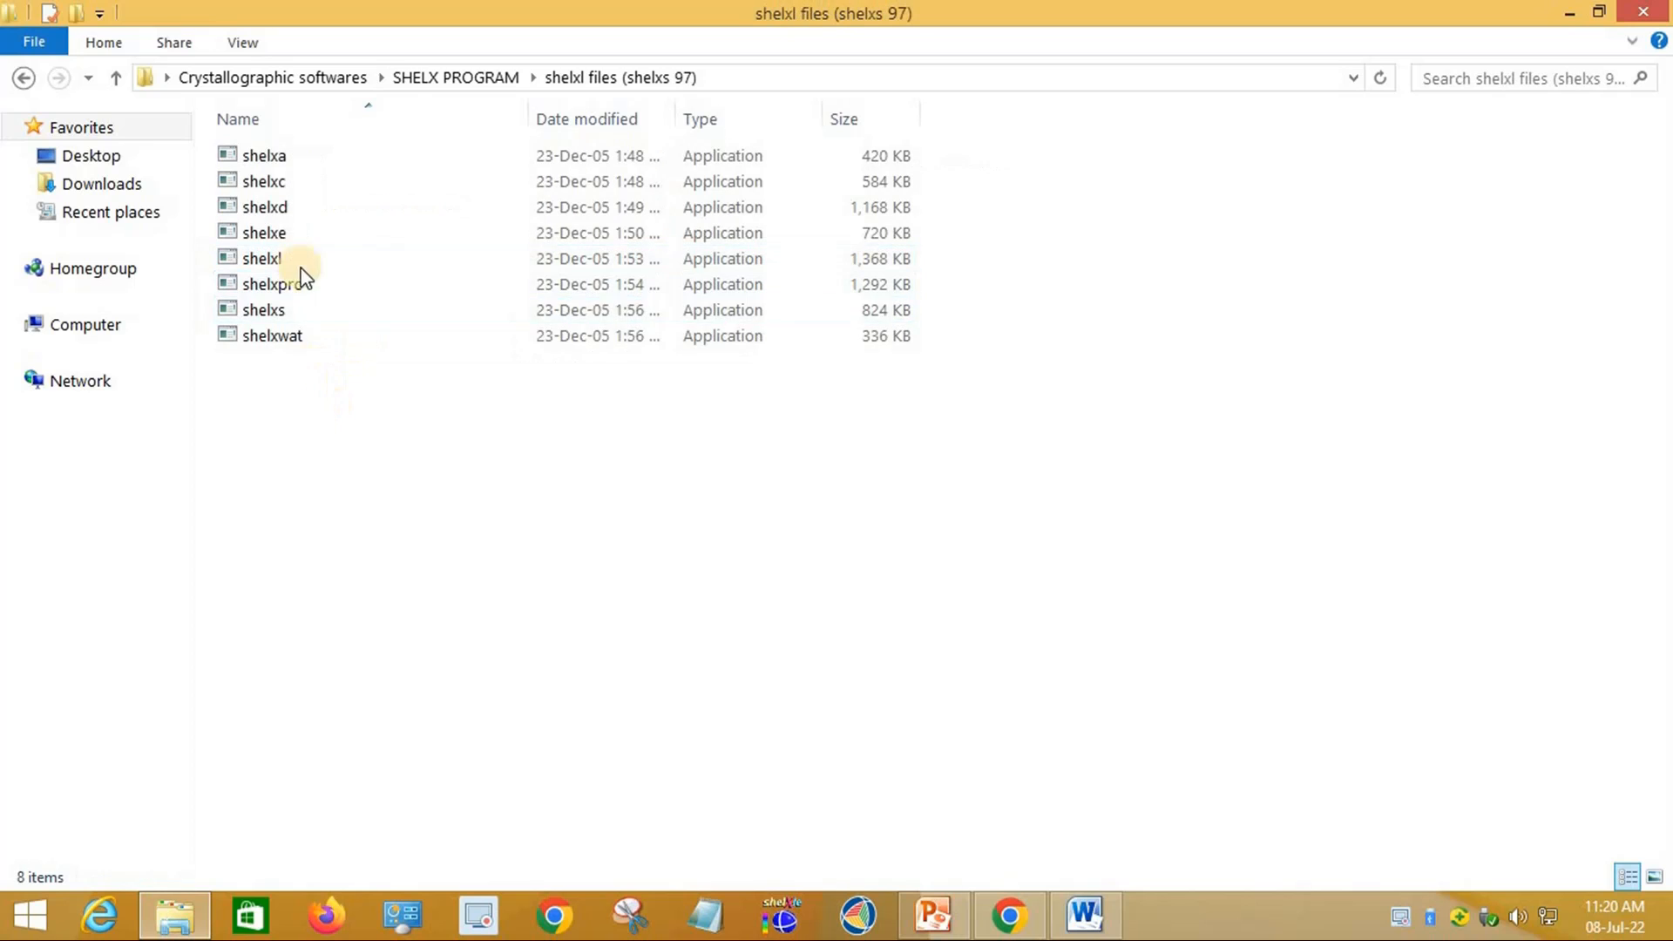
{"action": "left_click_drag", "start_coordinate": [357, 374], "coordinate": [265, 154]}
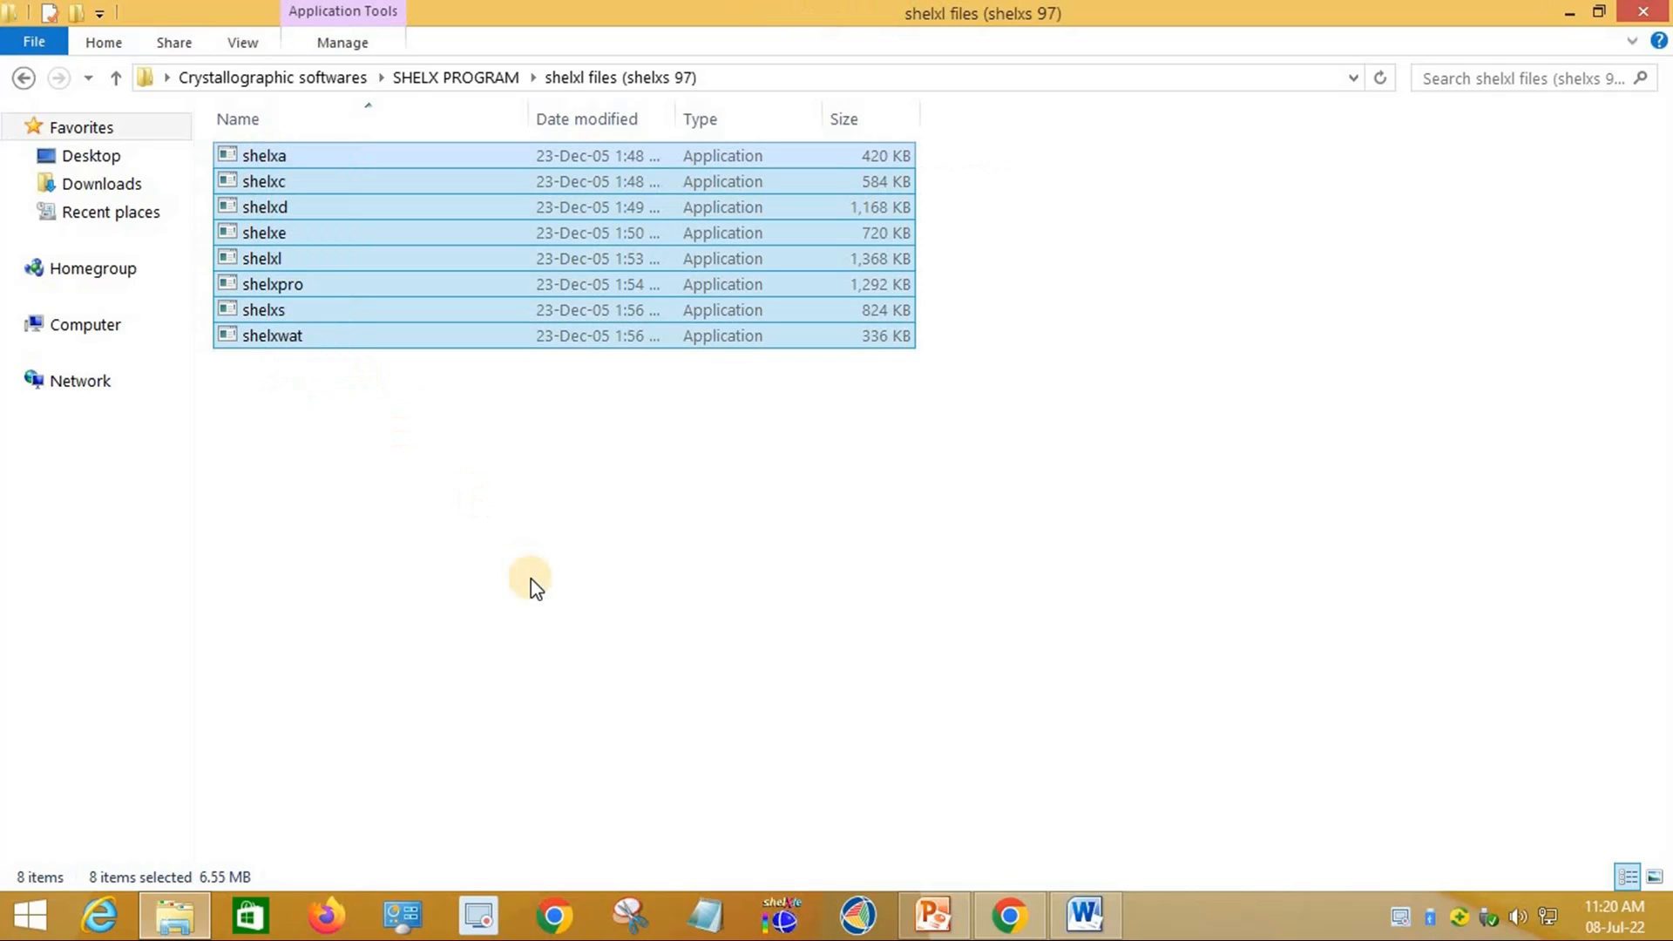
Step: Paste the eight SHELX programs into C:\wingx\bin and close the folder window
{"action": "left_click", "coordinate": [86, 329]}
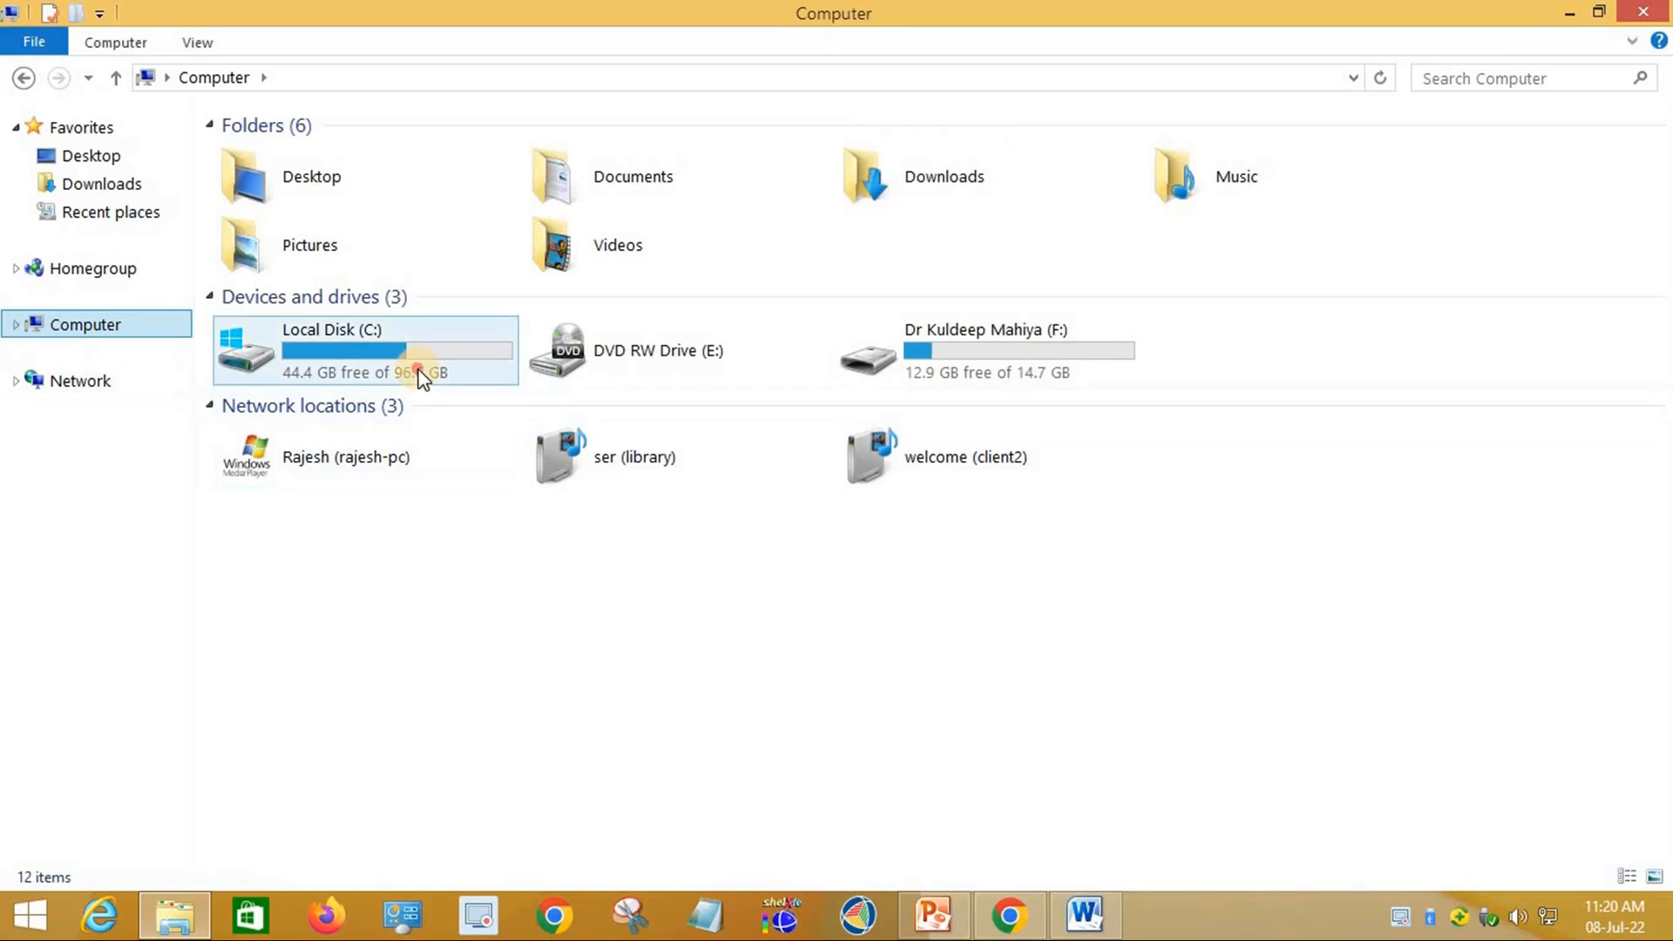
{"action": "double_click", "coordinate": [418, 373]}
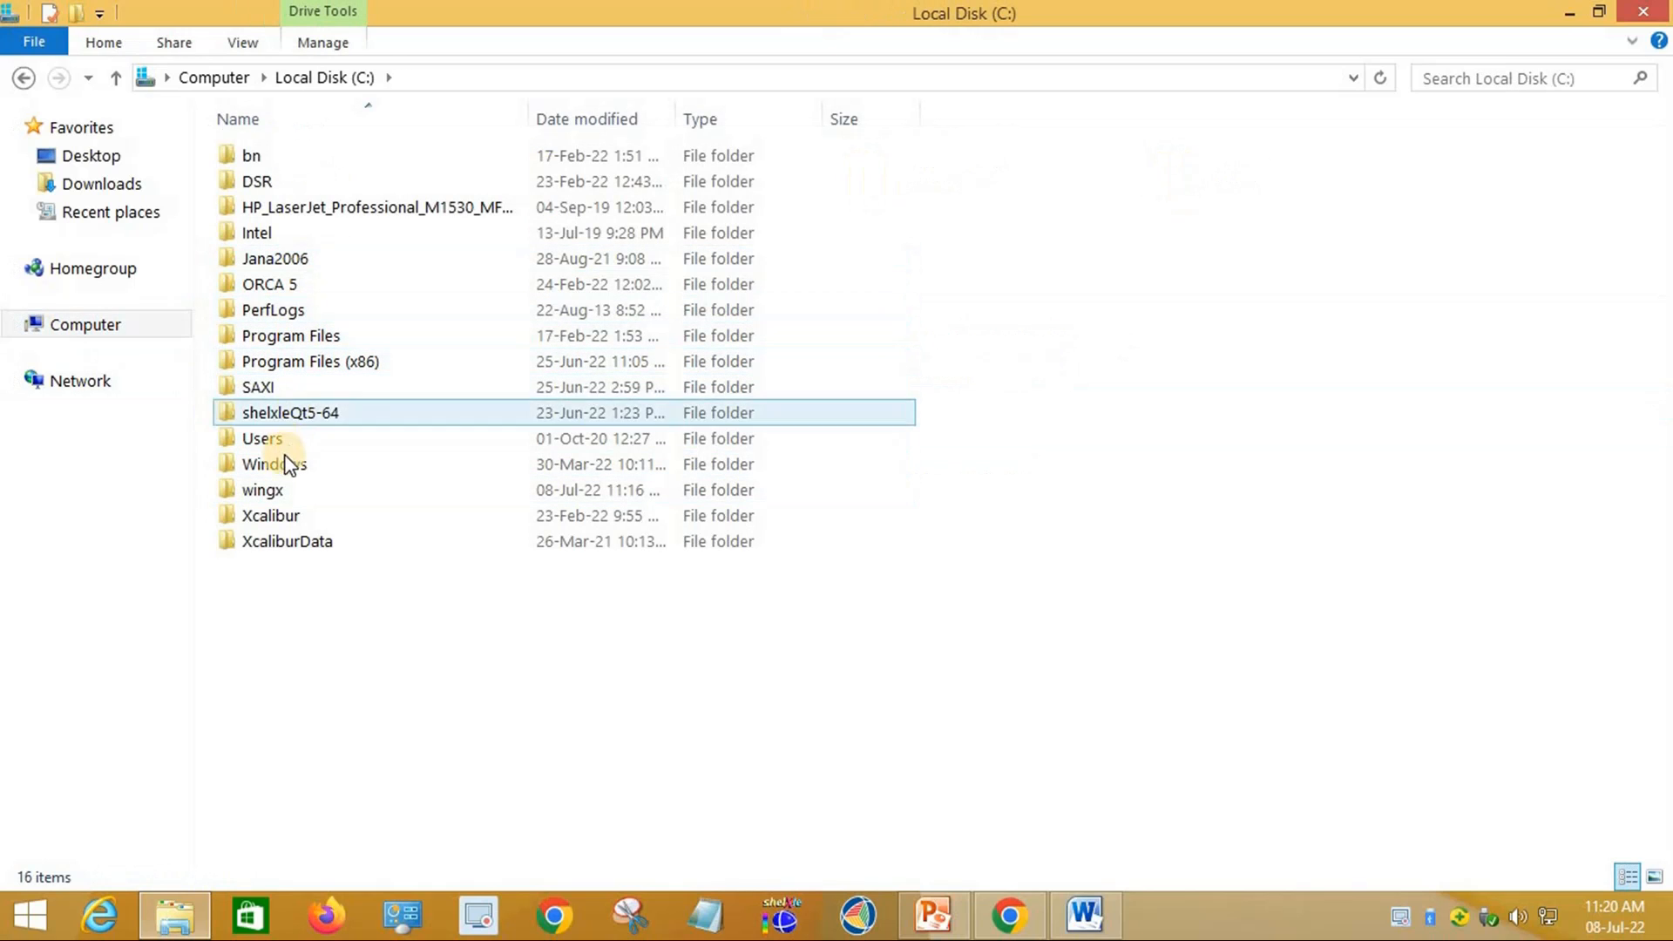
{"action": "double_click", "coordinate": [279, 491]}
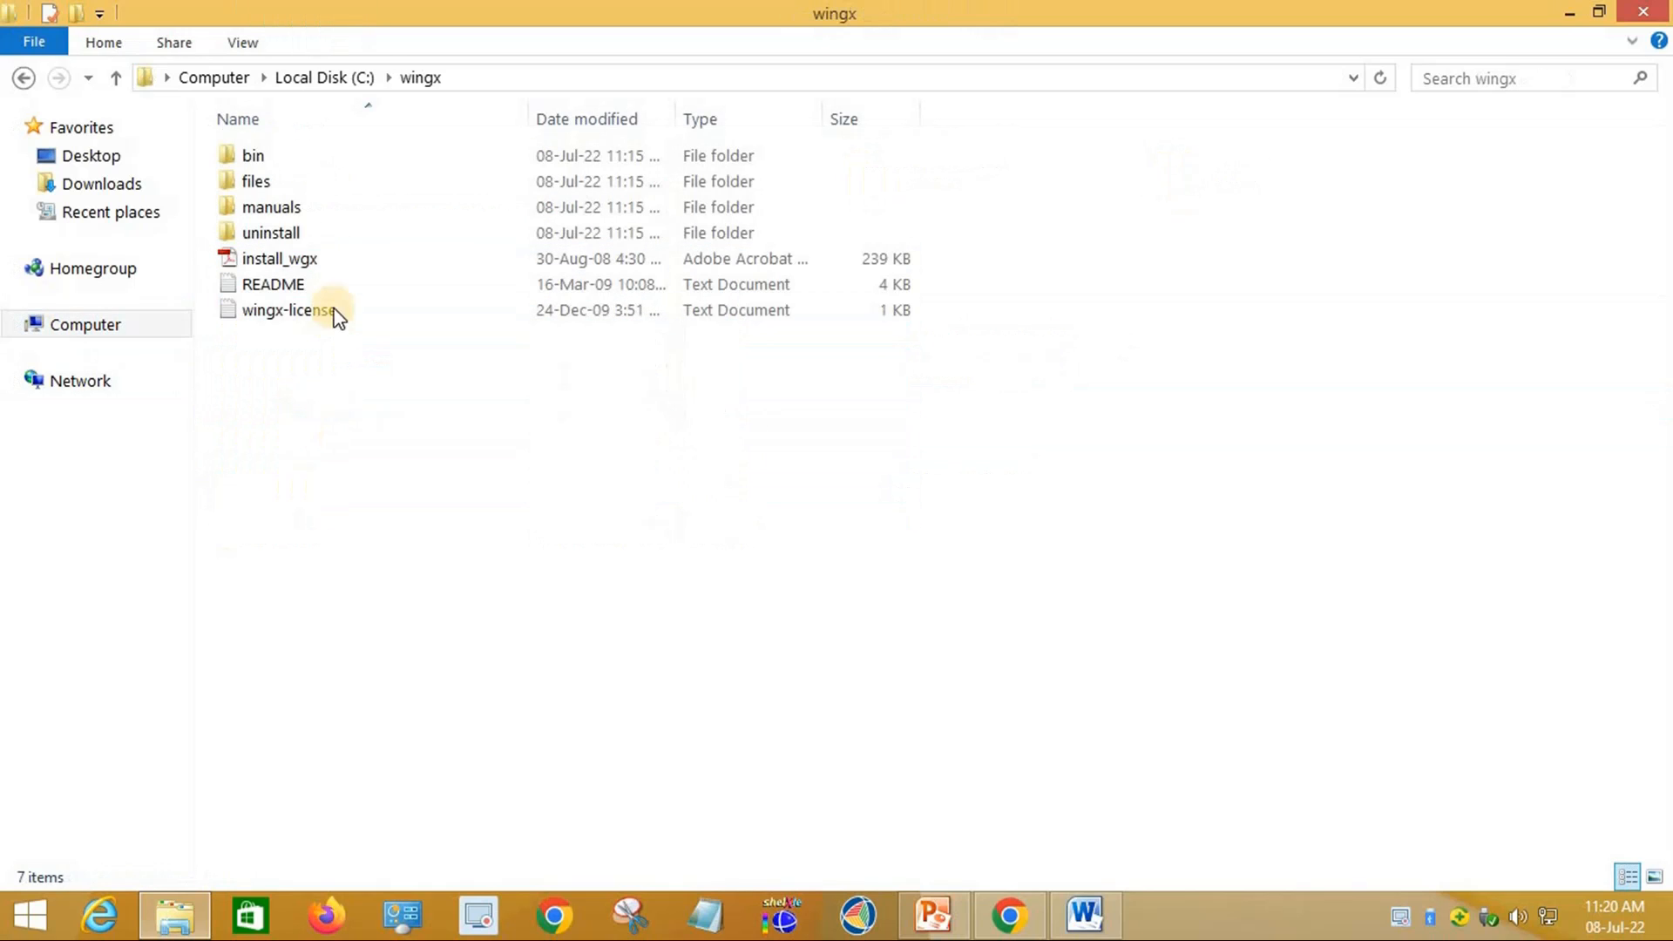
{"action": "double_click", "coordinate": [262, 157]}
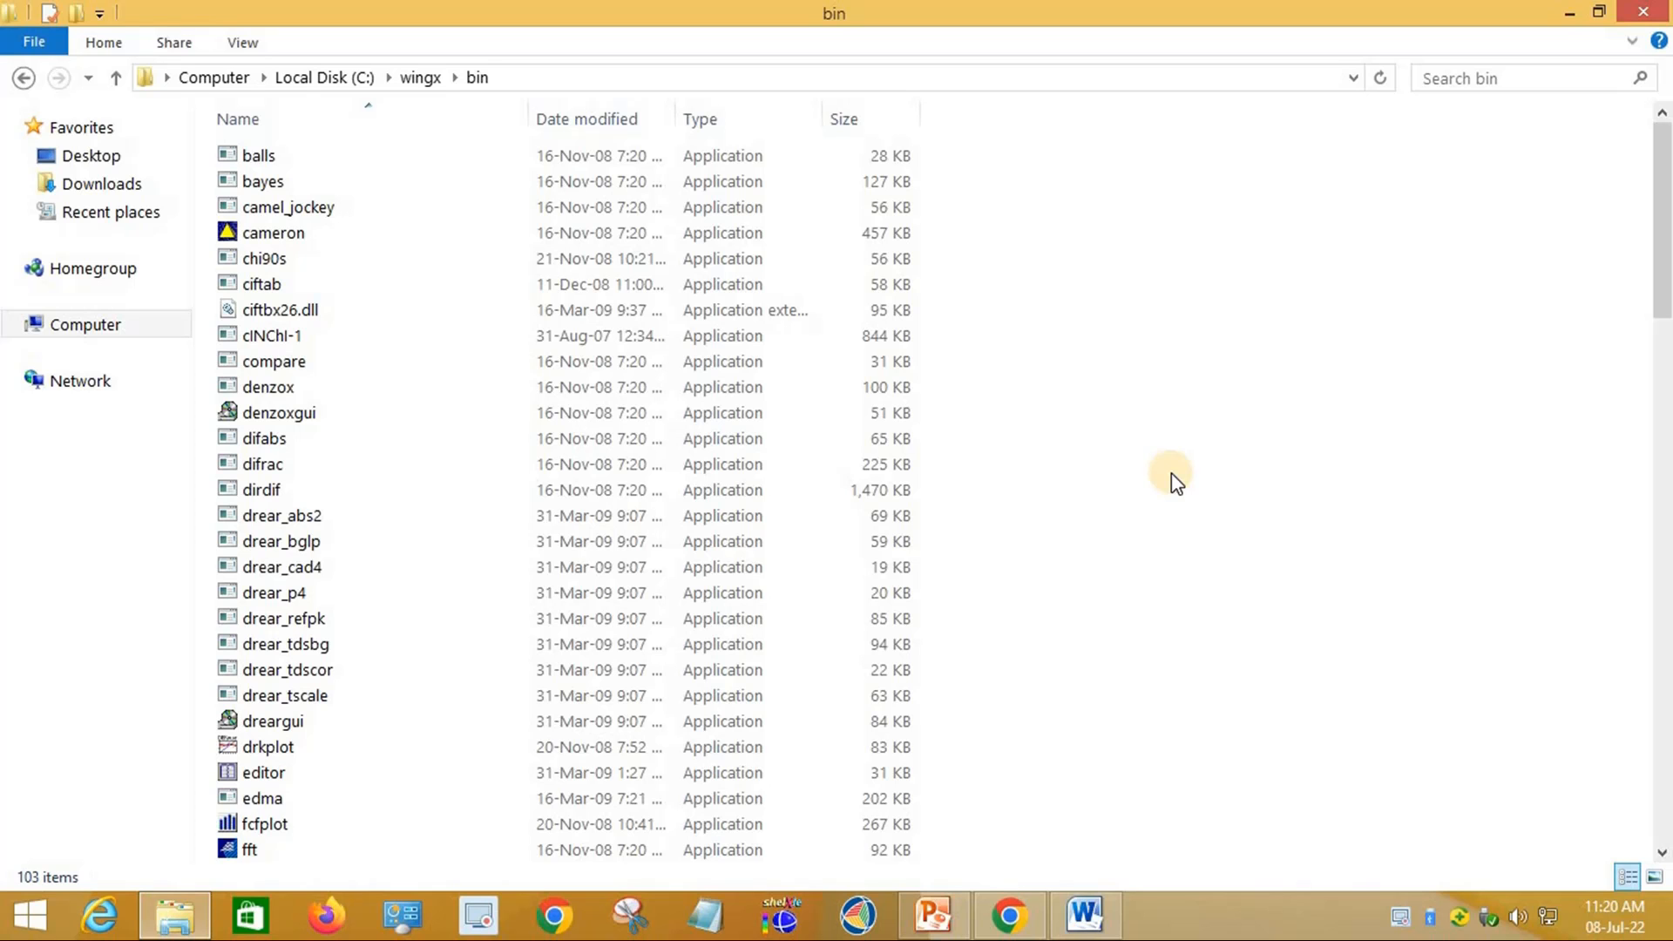
{"action": "key", "text": "ctrl+v"}
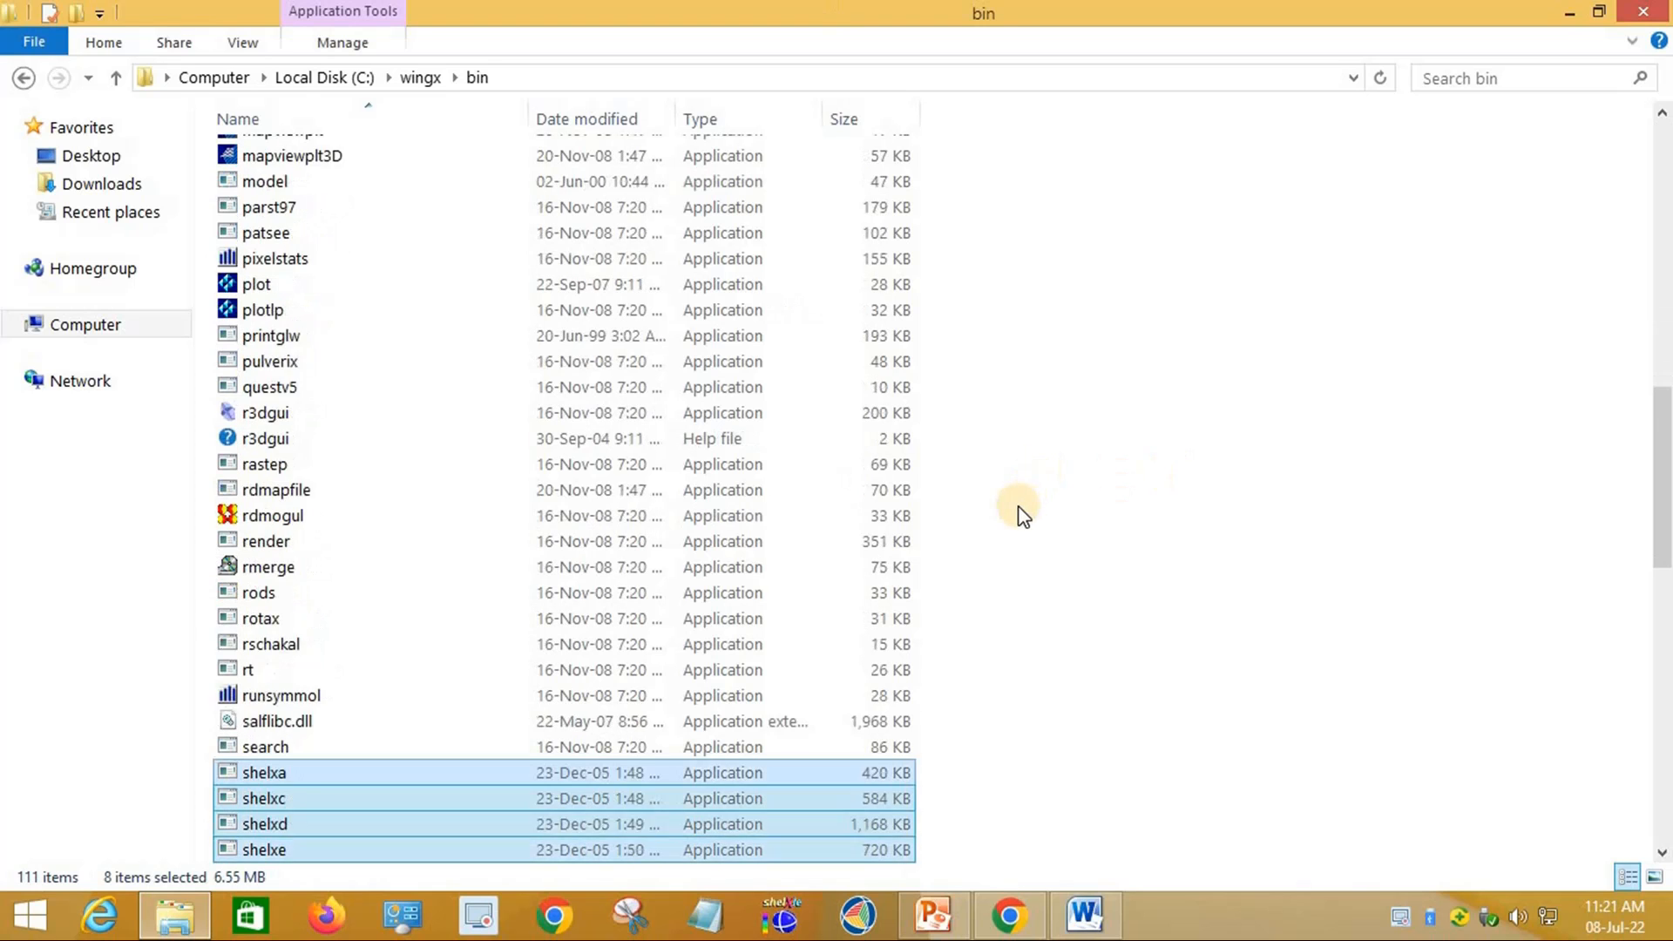
{"action": "scroll", "coordinate": [1017, 506], "scroll_direction": "down", "scroll_amount": 3}
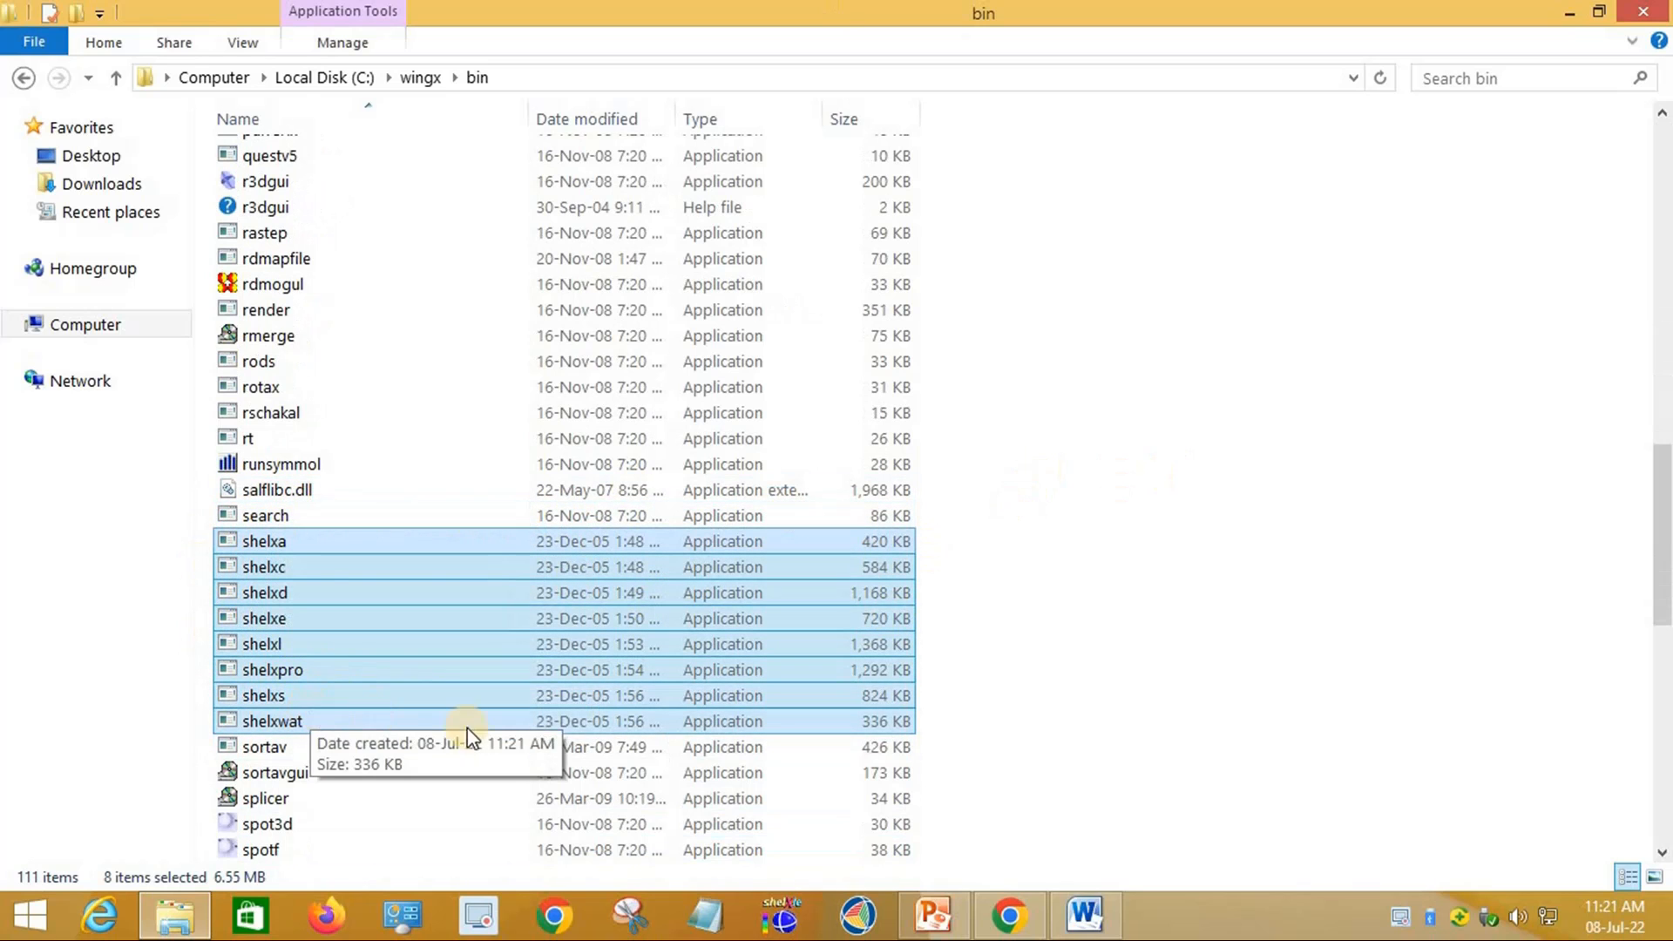
{"action": "left_click", "coordinate": [1211, 685]}
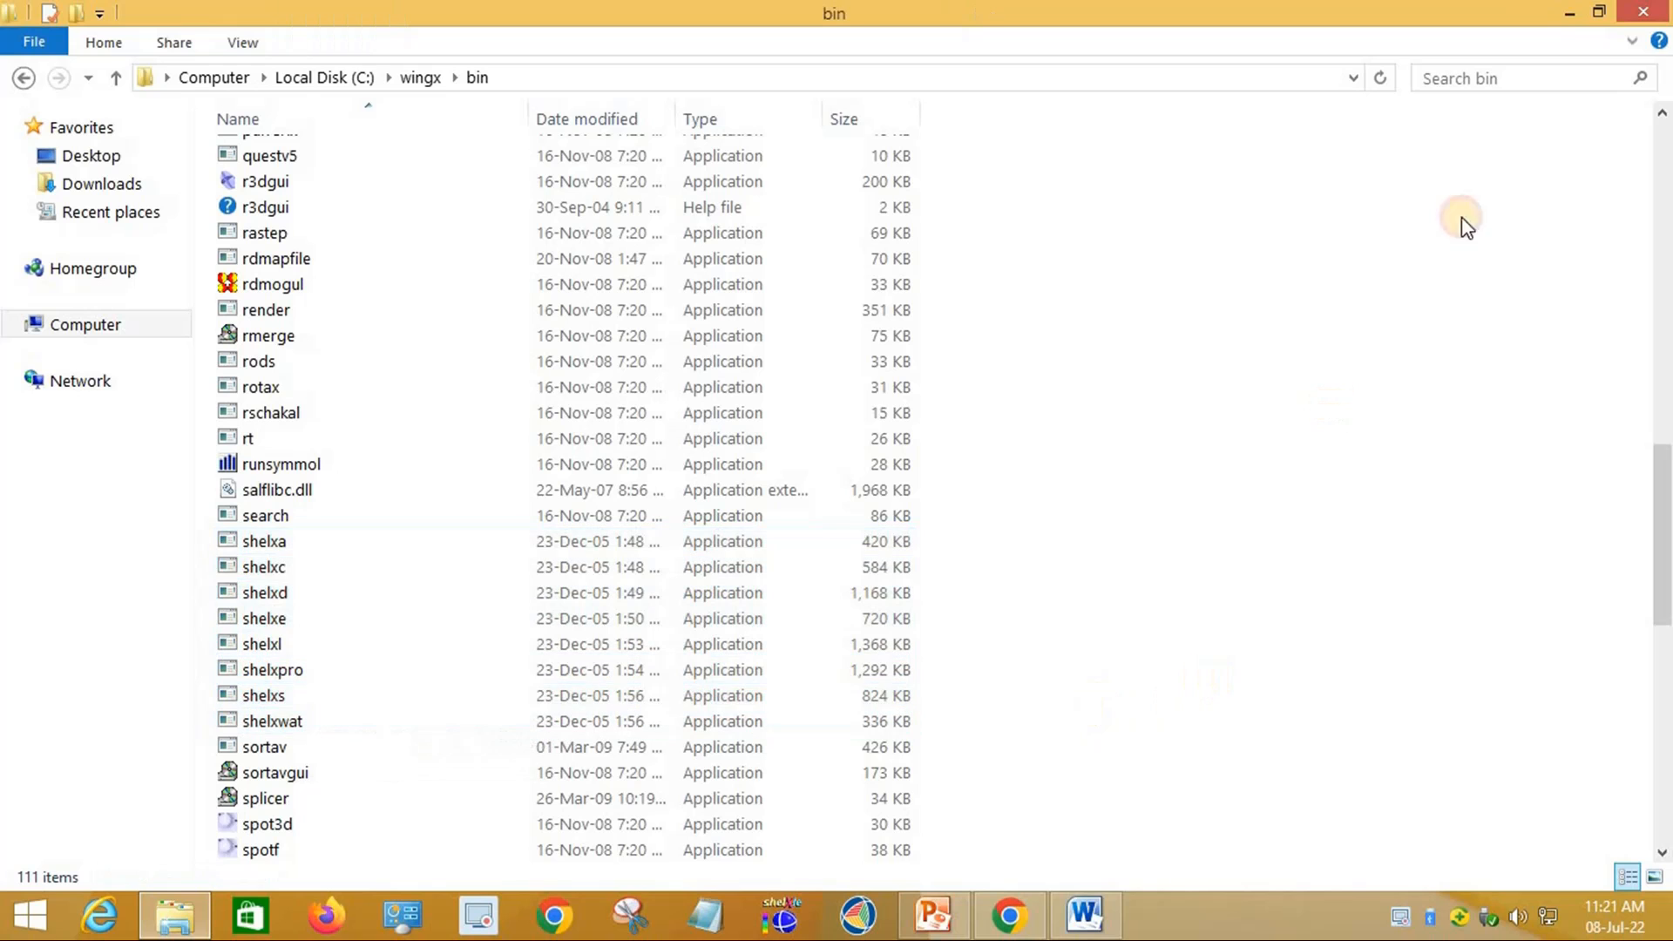
{"action": "left_click", "coordinate": [1643, 16]}
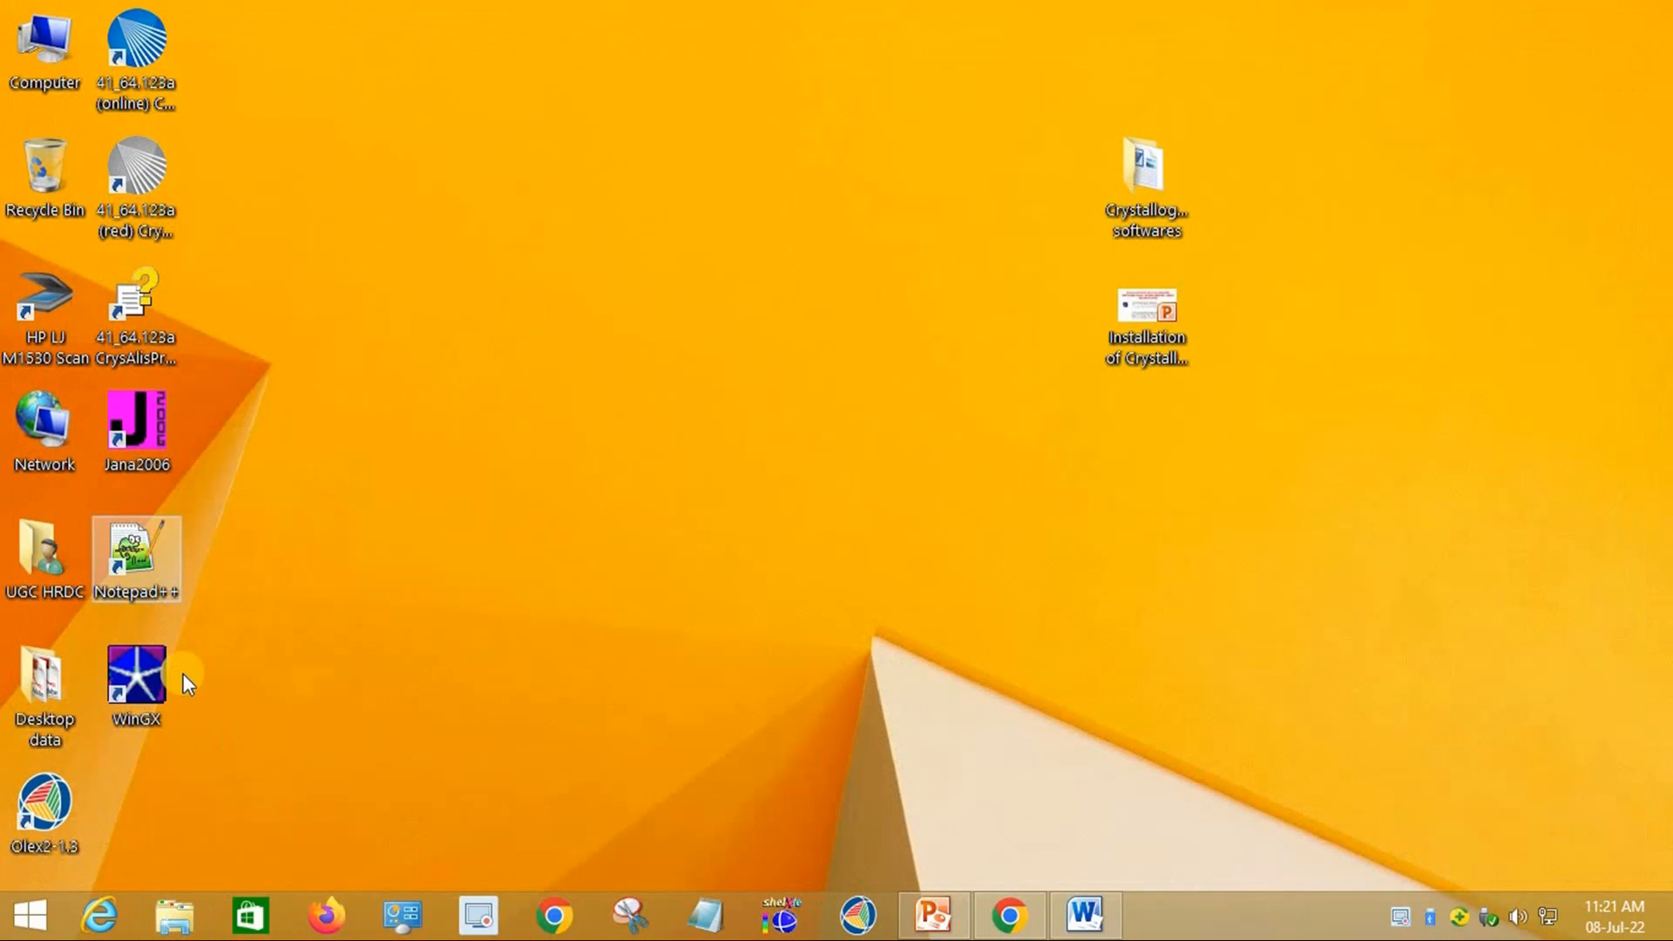
Step: Launch WinGX from its desktop shortcut so it scans drive C for plug-ins
{"action": "left_click", "coordinate": [141, 687]}
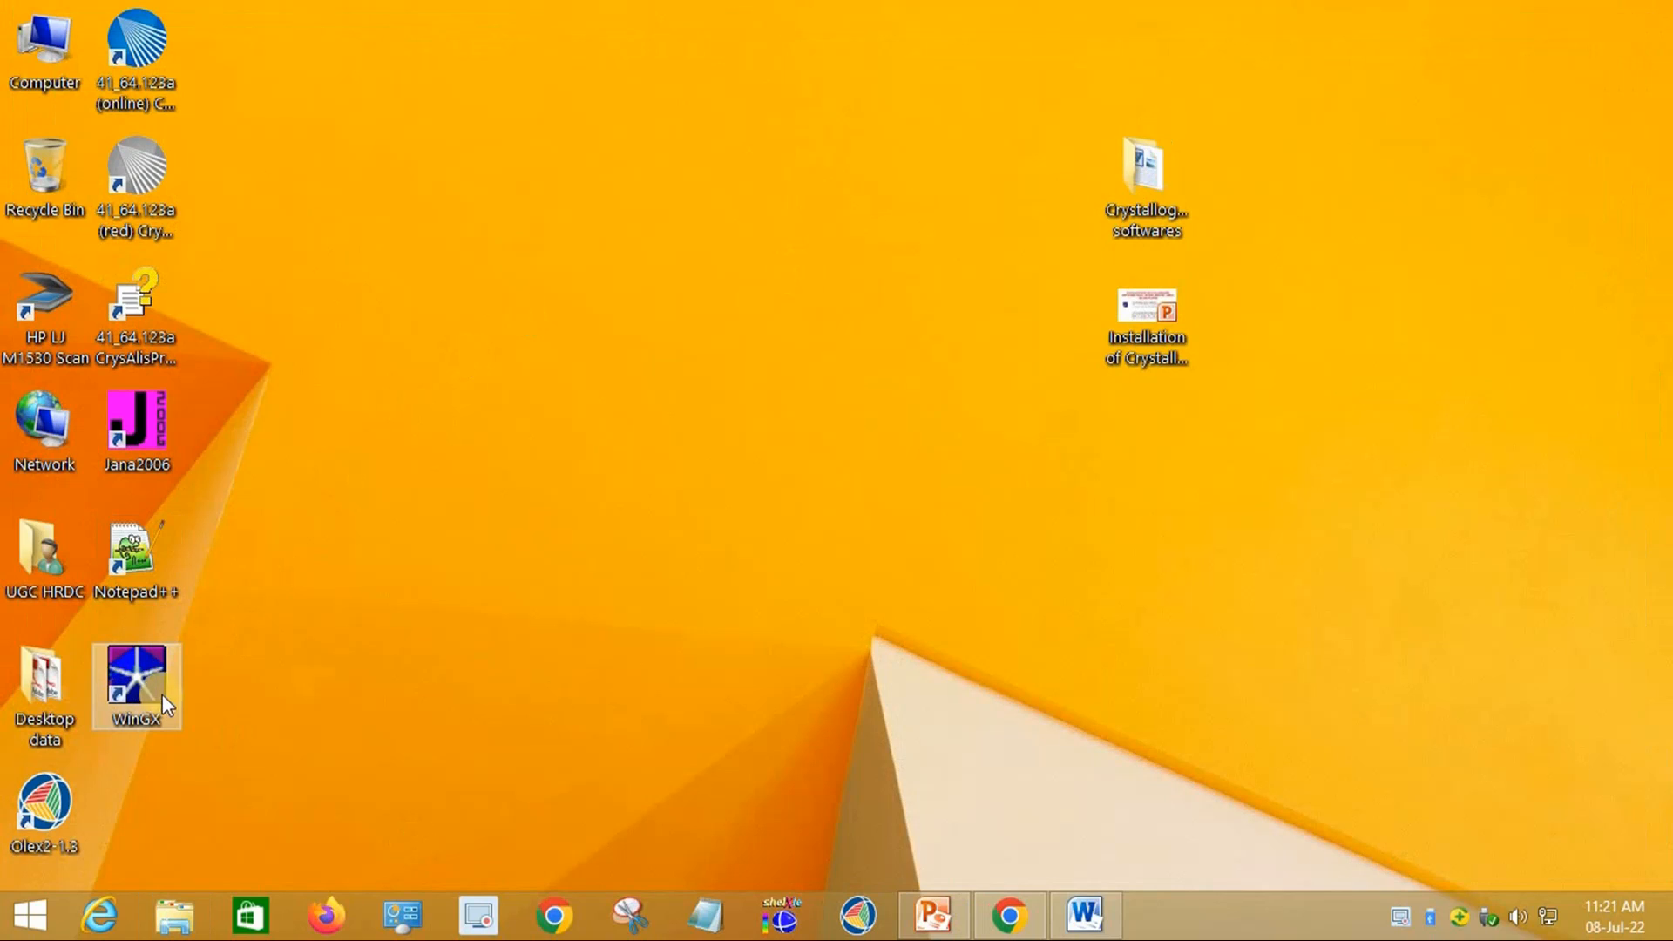
{"action": "double_click", "coordinate": [150, 681]}
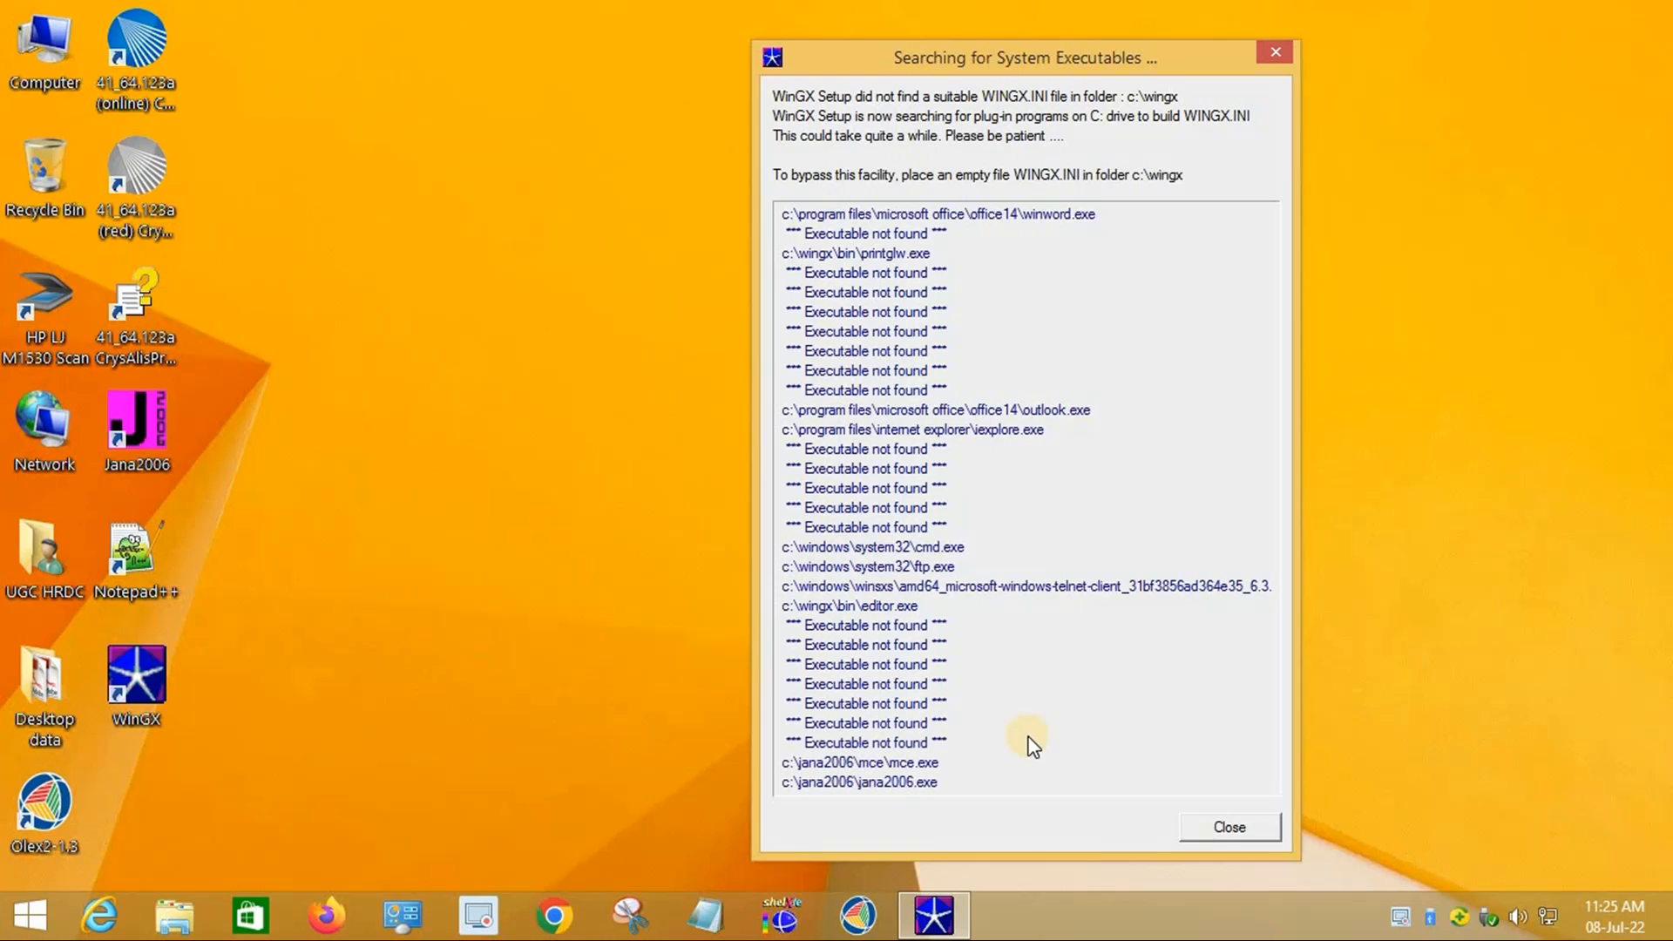
Step: Dismiss the plug-in report and try a project from the Desktop, acknowledging the K.INS error
{"action": "left_click", "coordinate": [1234, 832]}
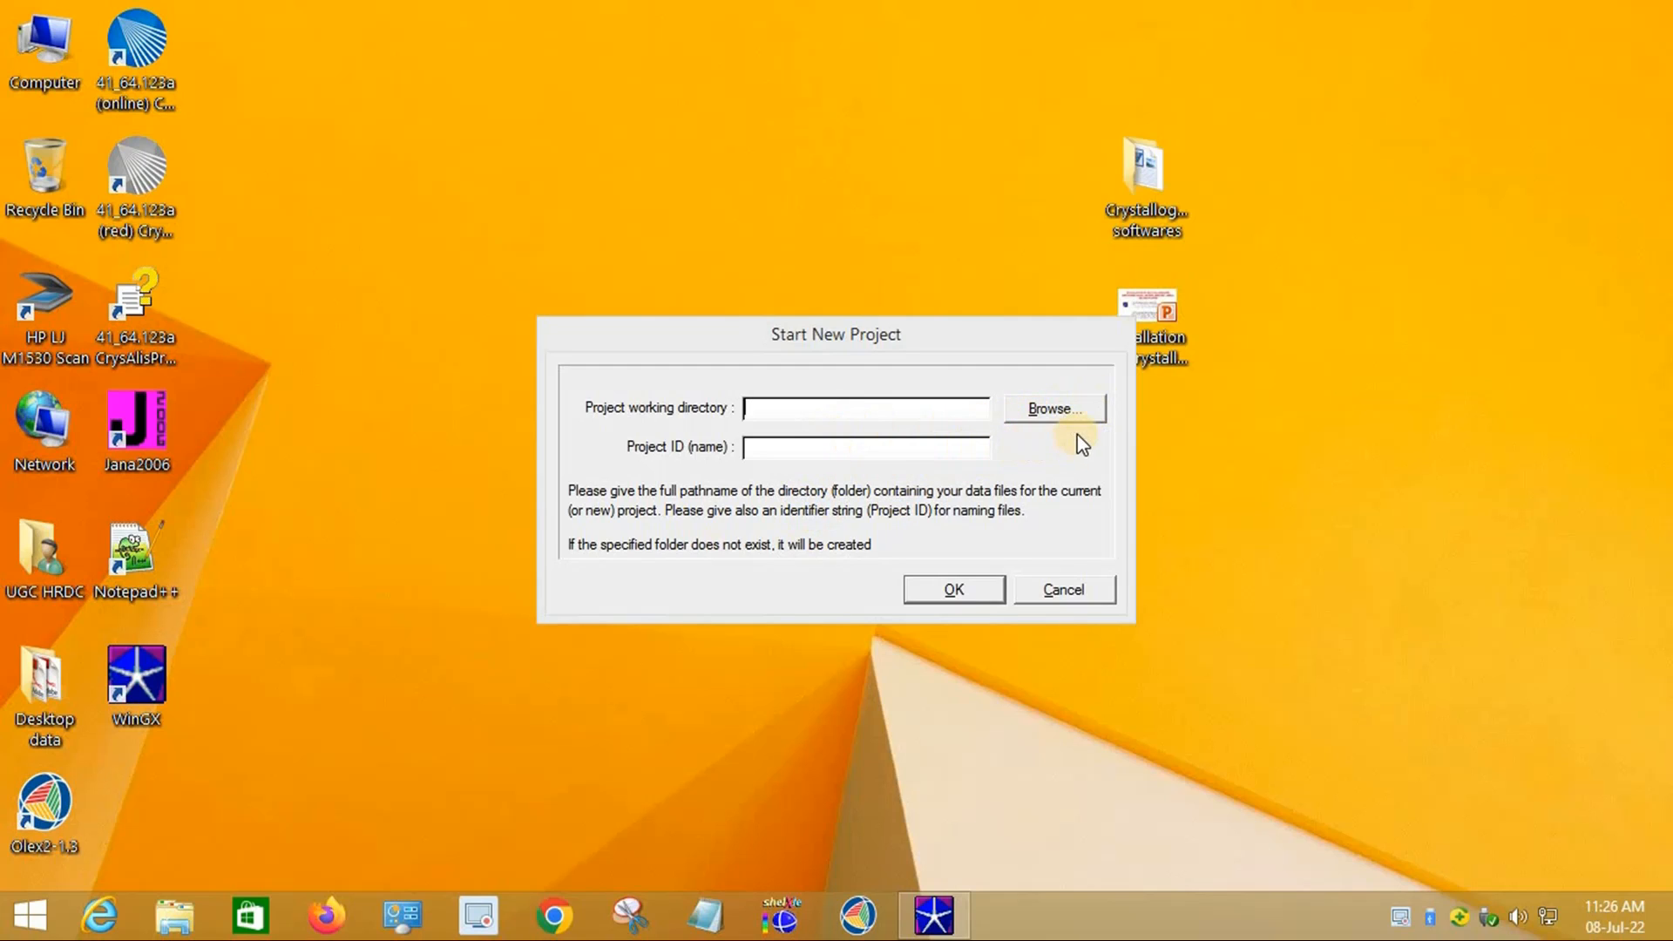
{"action": "left_click", "coordinate": [1052, 417]}
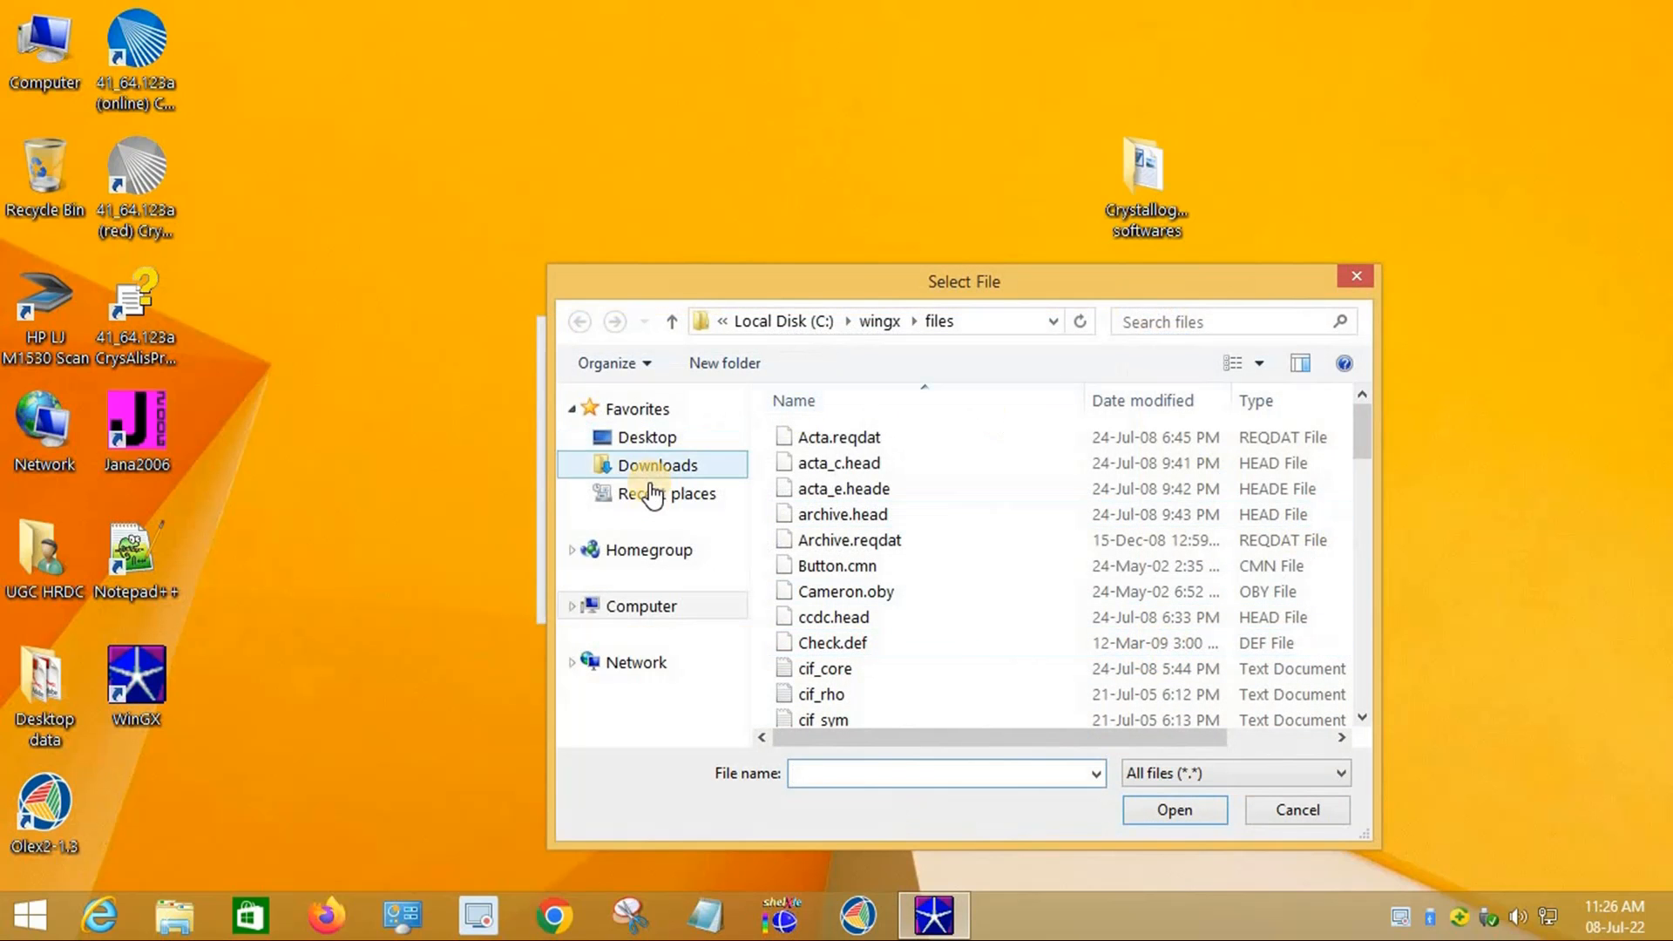
{"action": "left_click", "coordinate": [654, 438]}
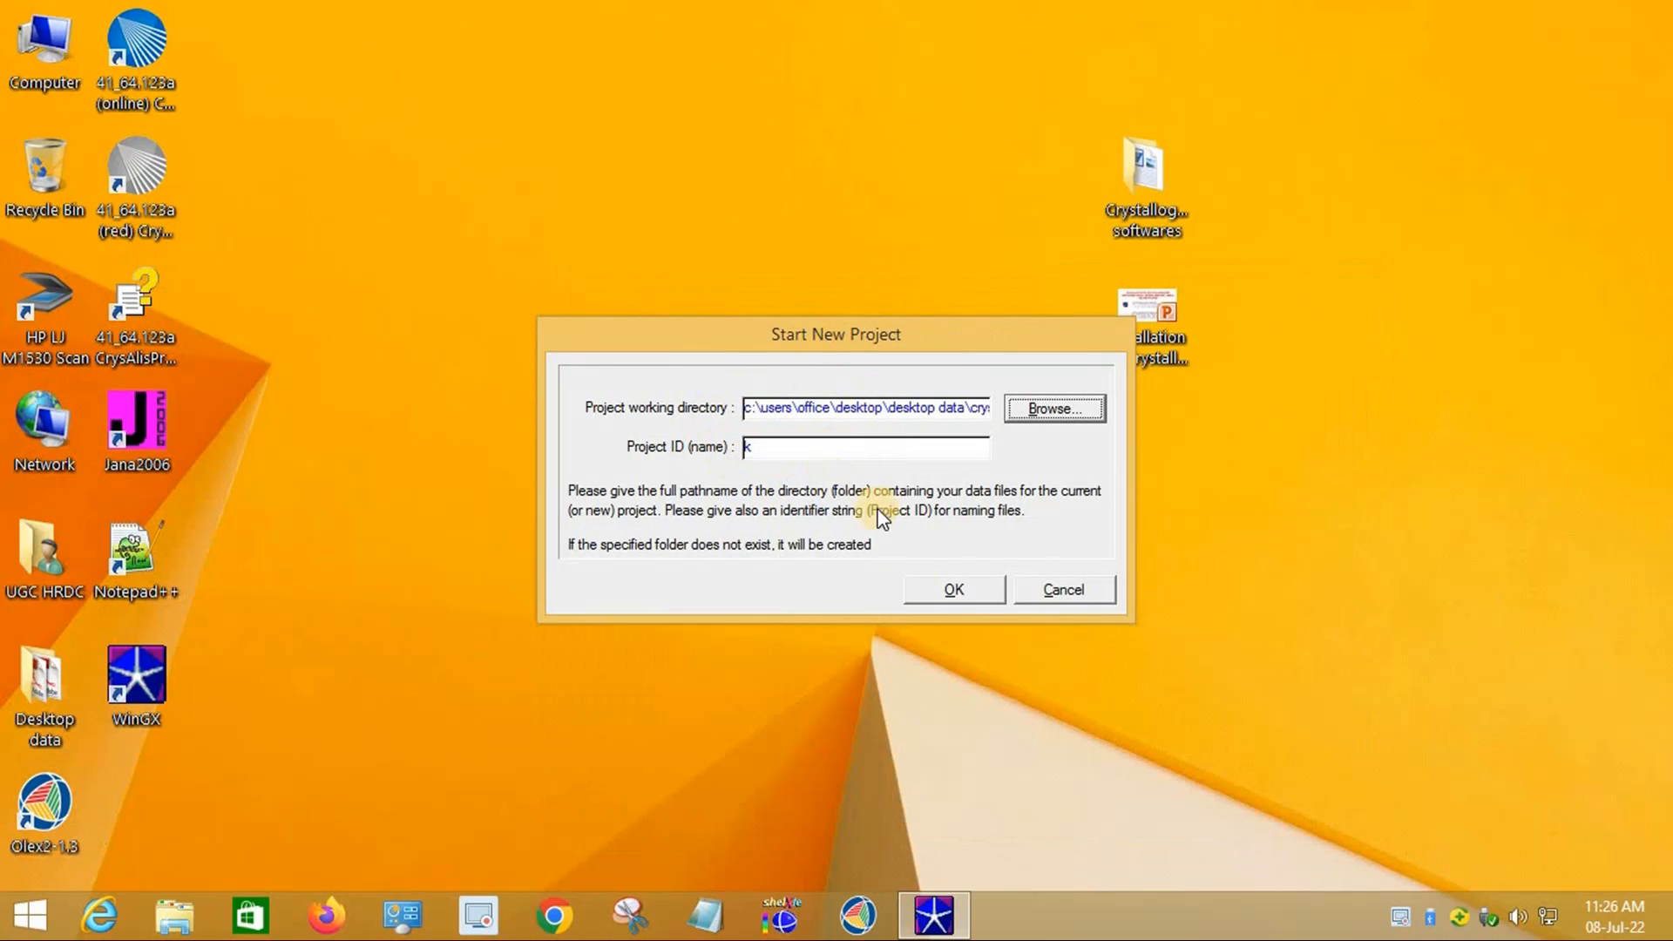
{"action": "left_click", "coordinate": [964, 591]}
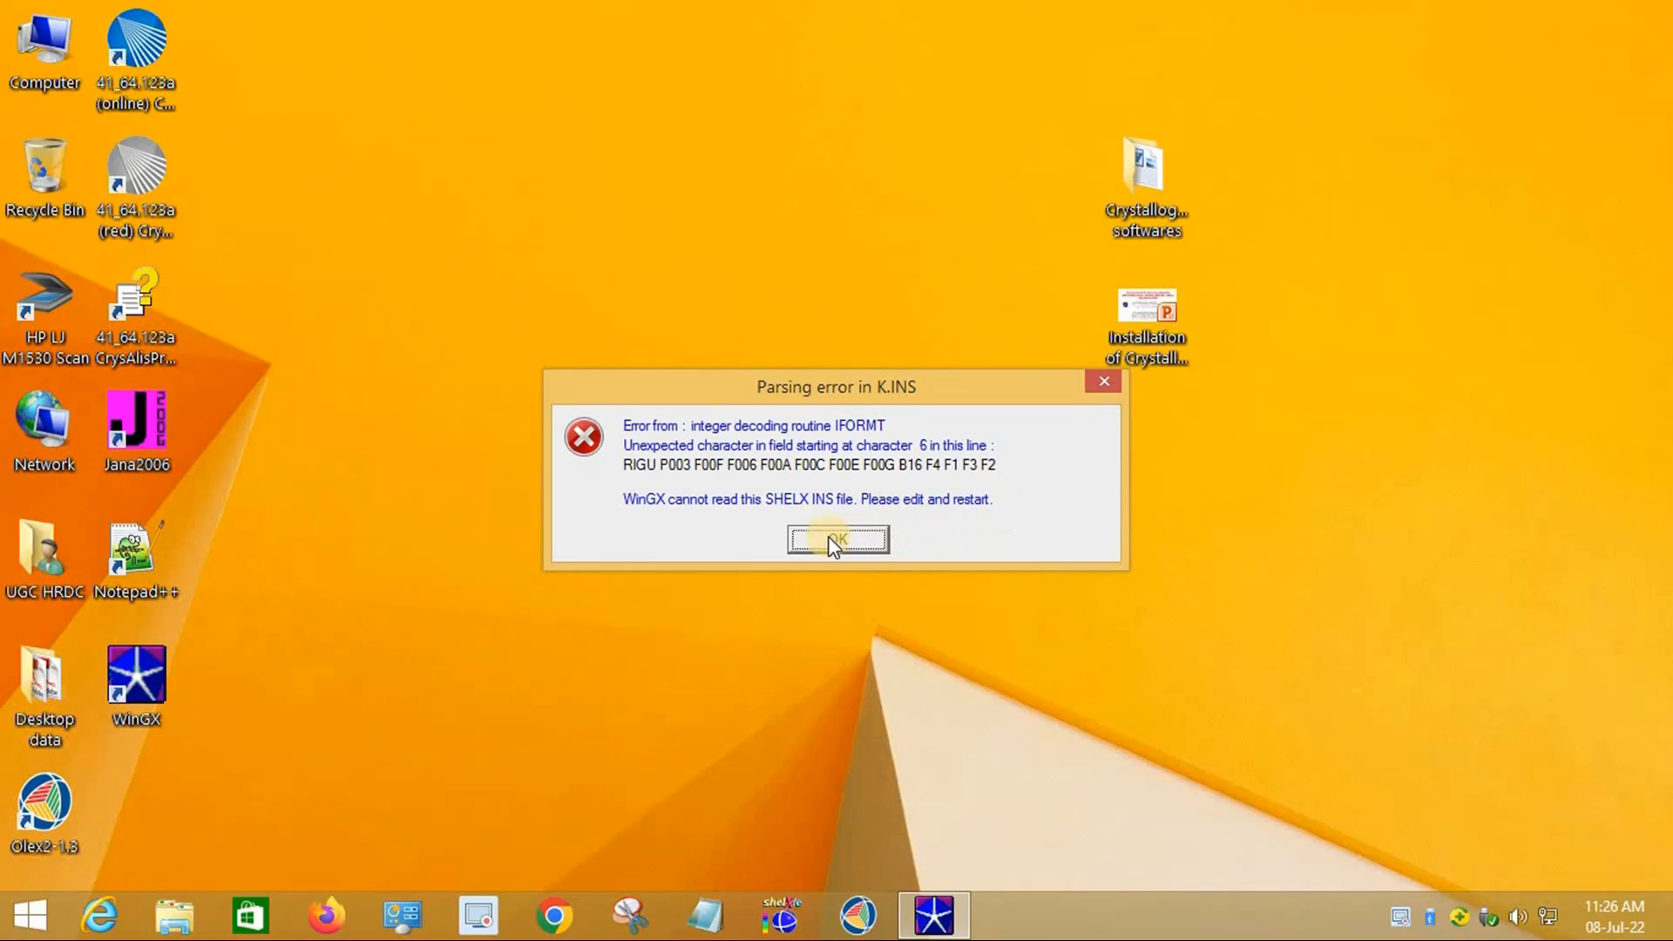
{"action": "left_click", "coordinate": [865, 545]}
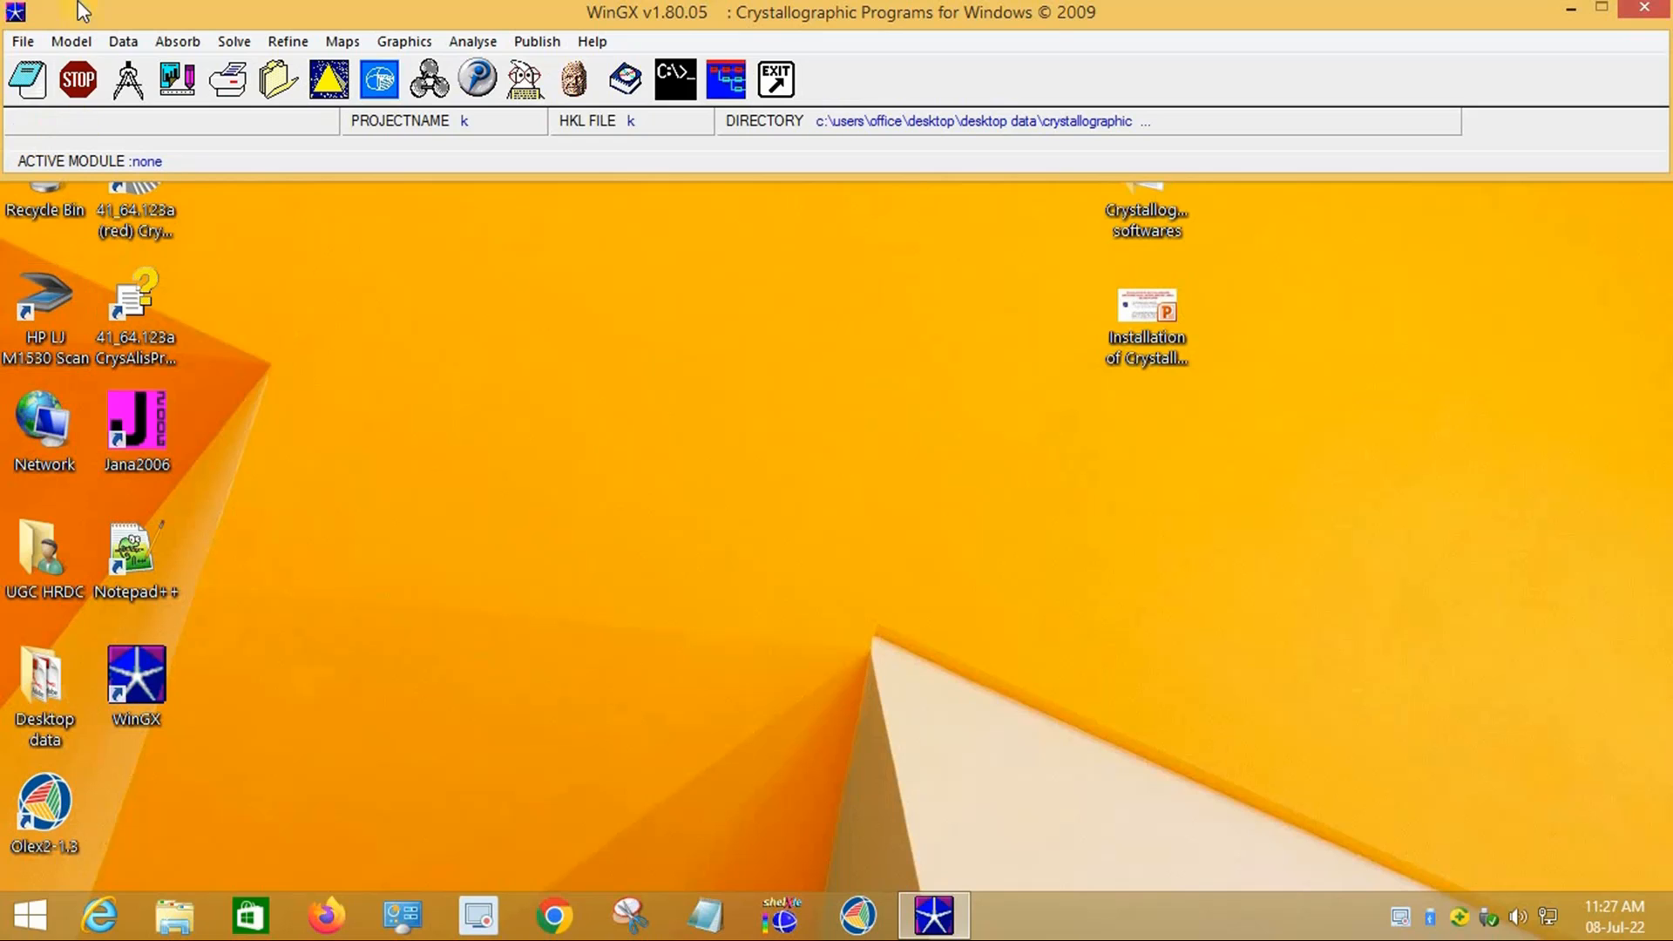
Step: Start a new project k using the k.ins file from the desktop data folder
{"action": "left_click", "coordinate": [24, 45]}
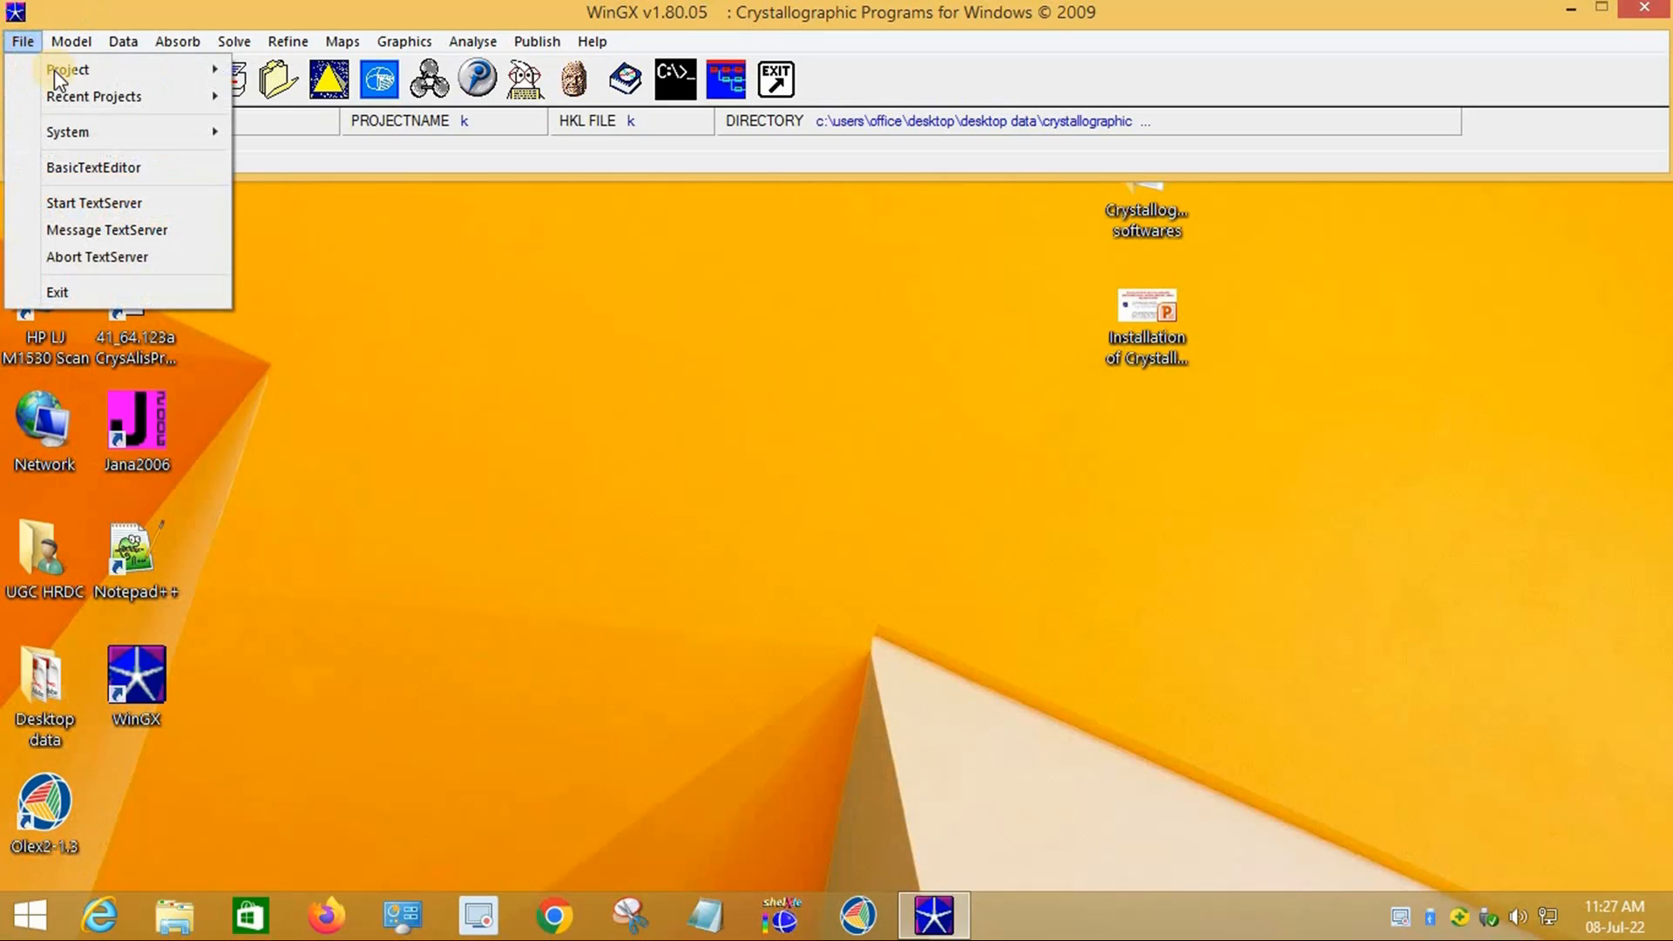
{"action": "mouse_move", "coordinate": [54, 70]}
{"action": "left_click", "coordinate": [307, 69]}
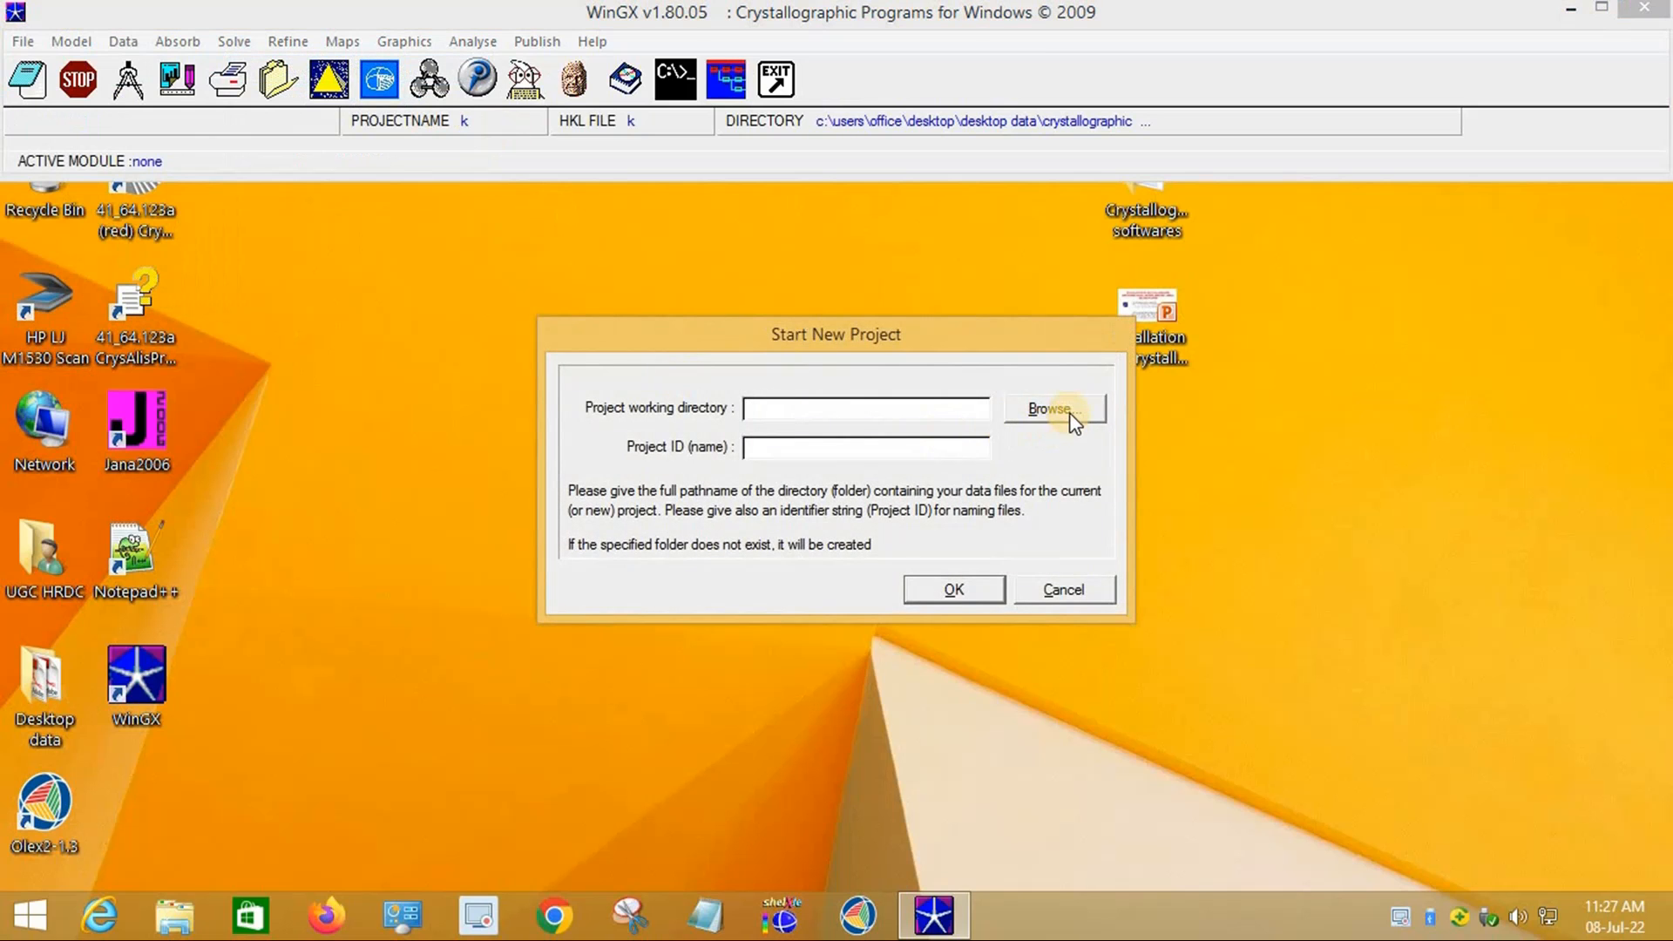
{"action": "left_click", "coordinate": [1057, 408]}
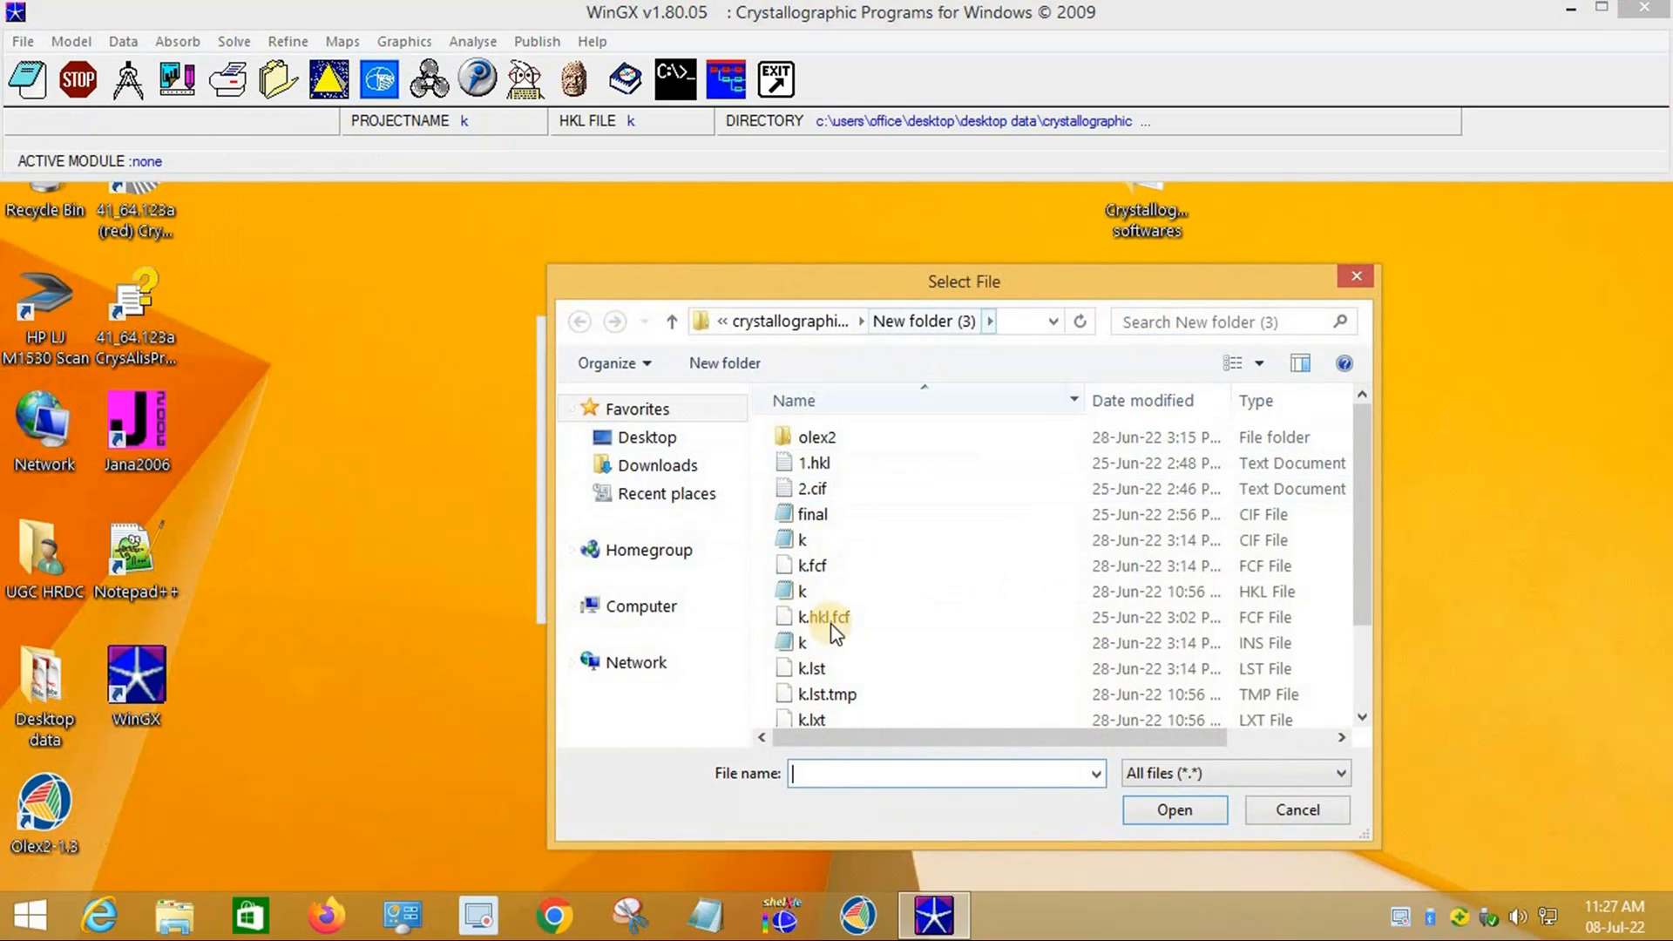
{"action": "left_click", "coordinate": [1262, 644]}
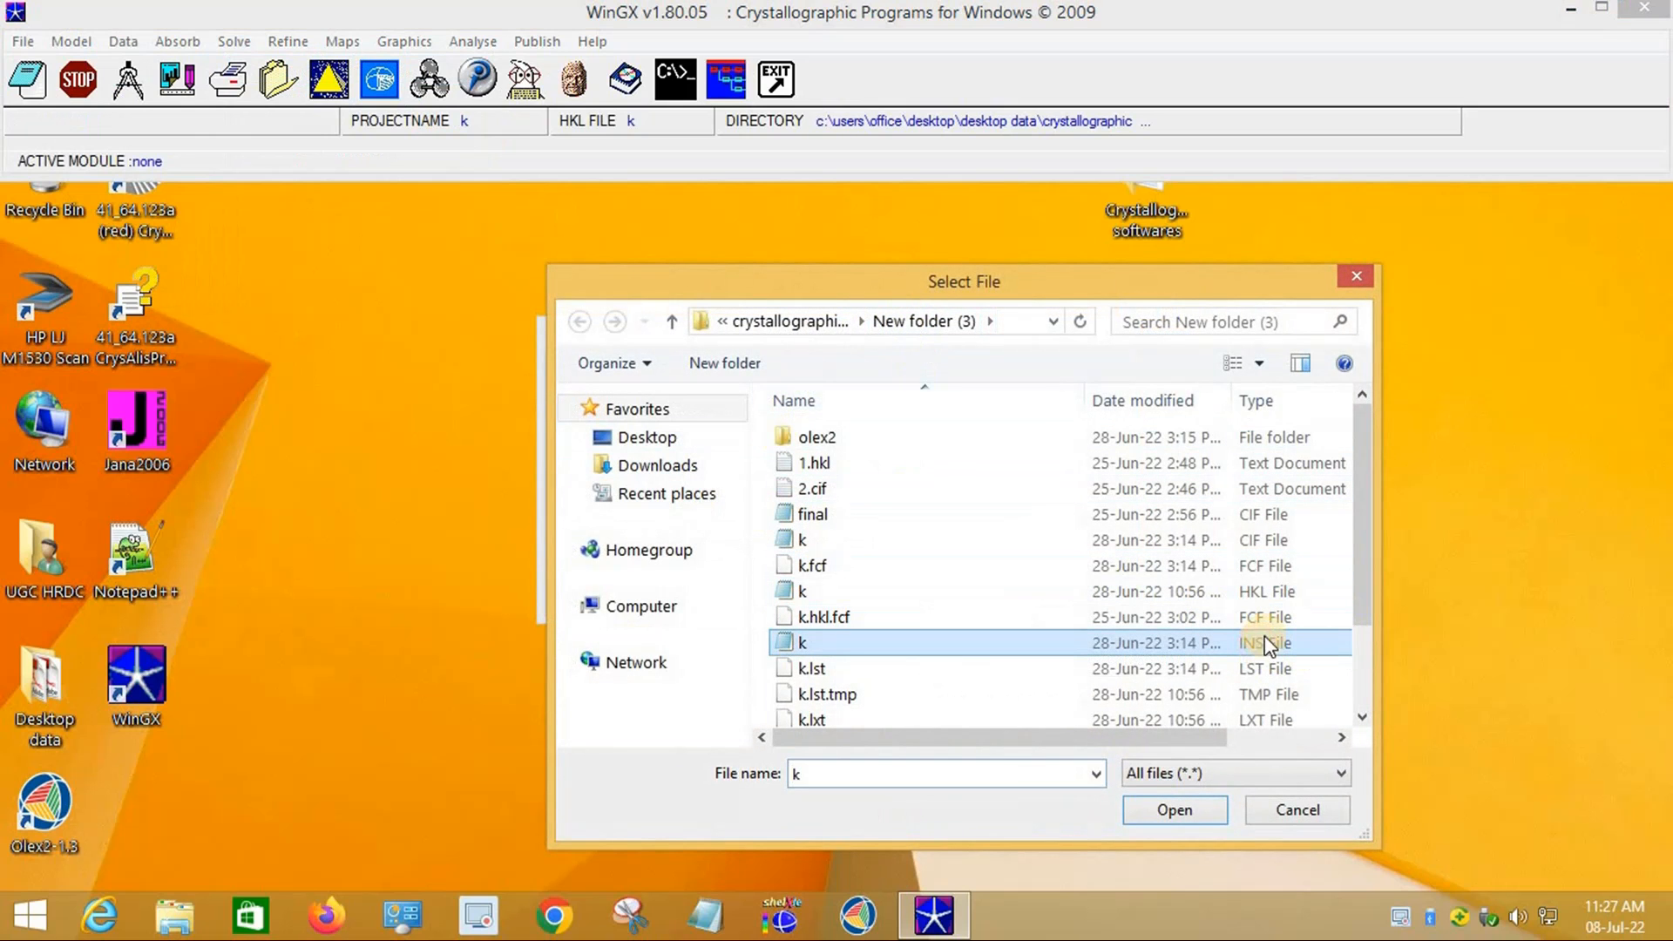
{"action": "left_click", "coordinate": [1178, 814]}
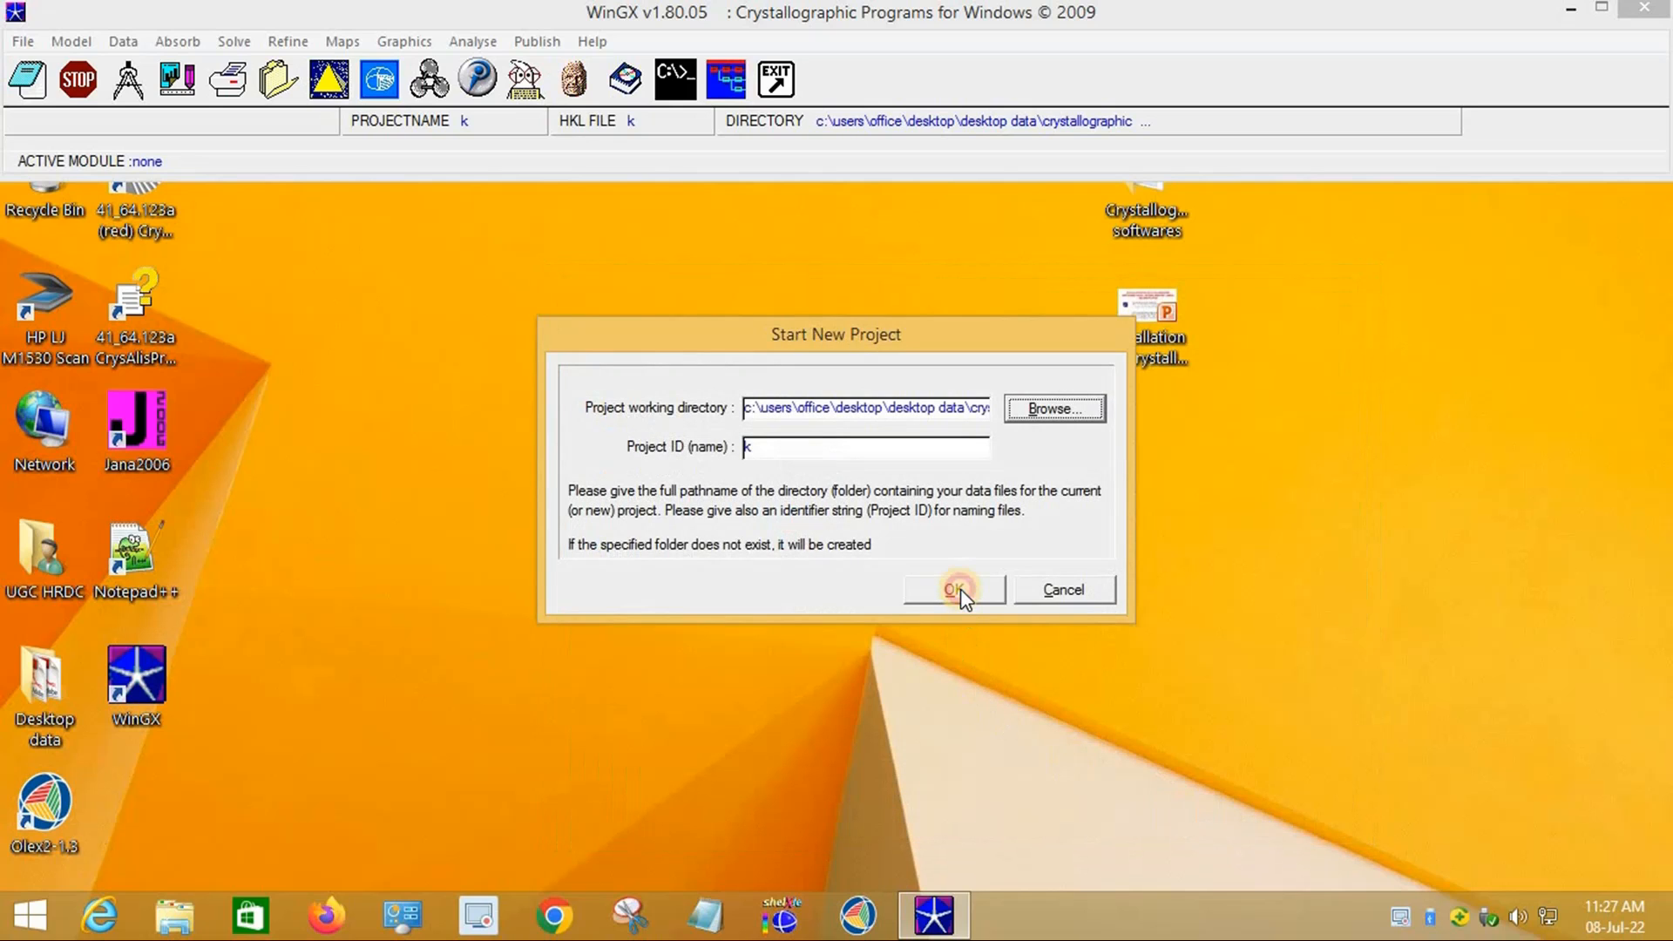
{"action": "left_click", "coordinate": [955, 590]}
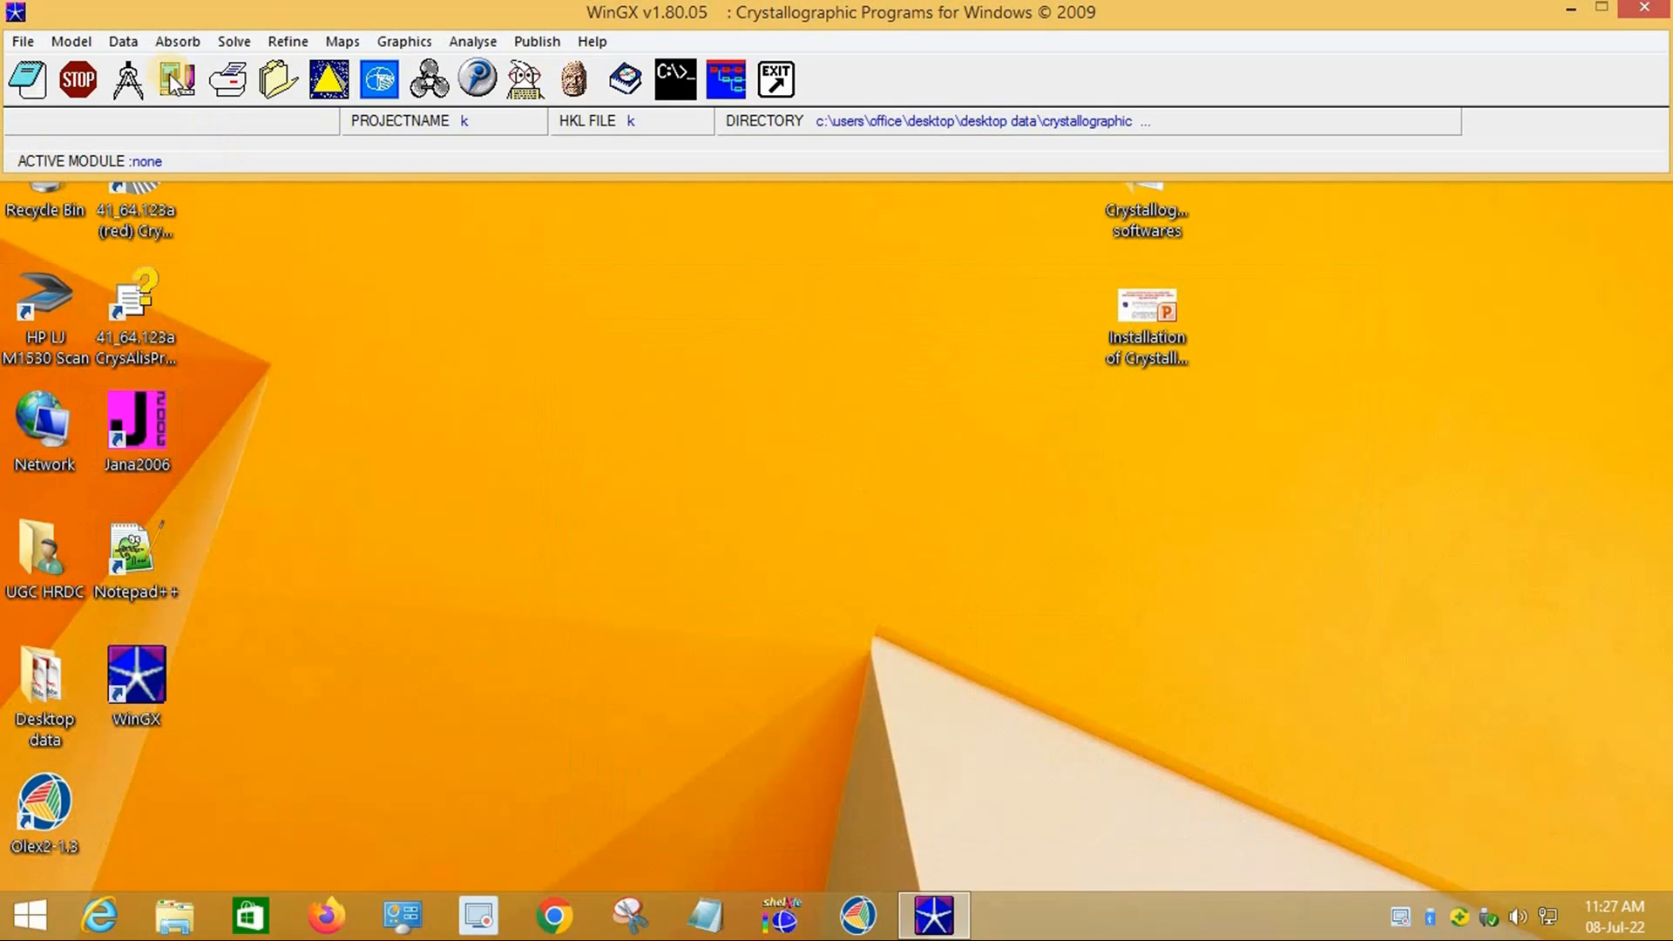
Step: Open SXGRAPH full screen and rotate the k molecule
{"action": "left_click", "coordinate": [128, 83]}
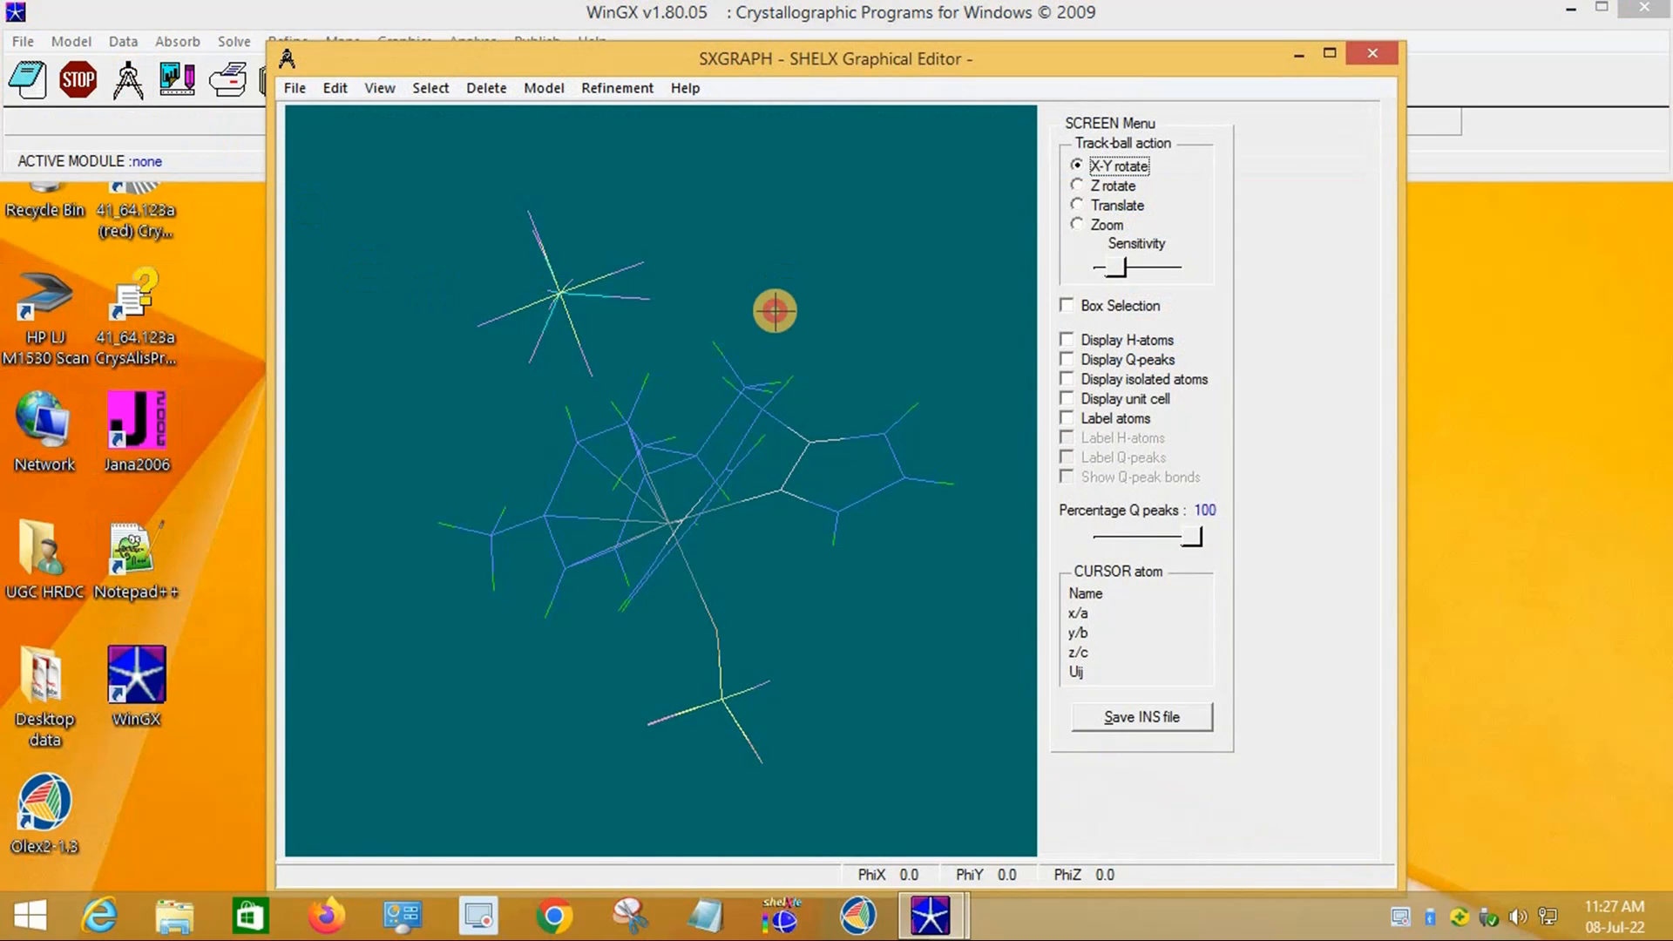
{"action": "left_click_drag", "start_coordinate": [775, 312], "coordinate": [627, 359]}
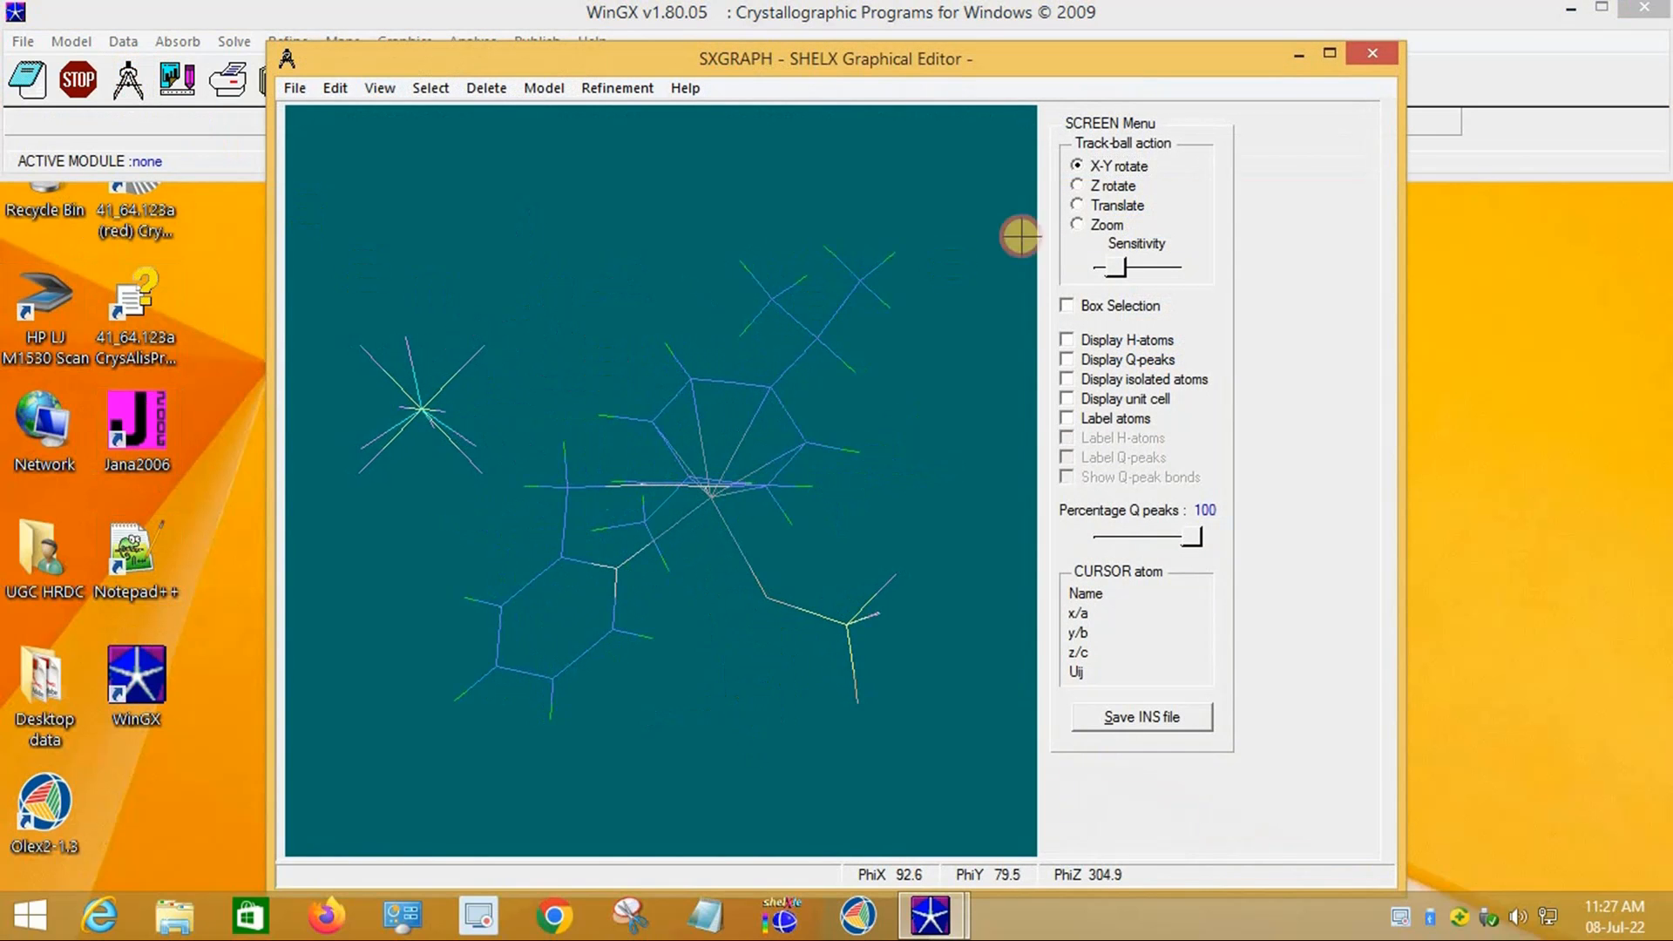
{"action": "left_click", "coordinate": [1328, 55]}
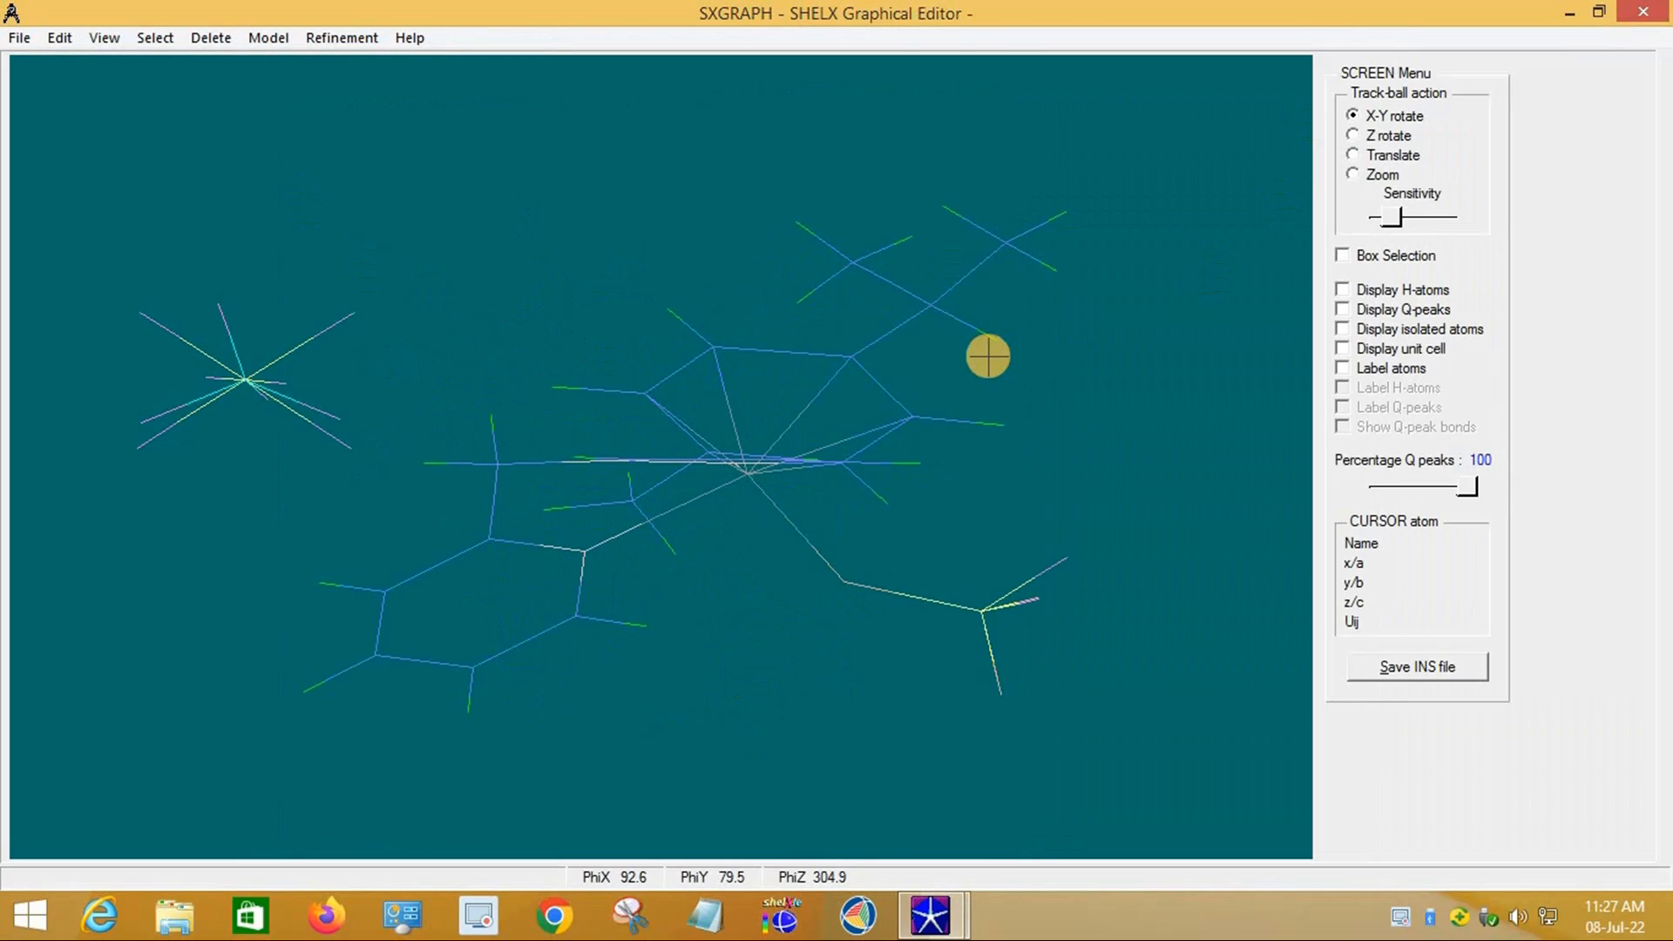
{"action": "left_click_drag", "start_coordinate": [985, 354], "coordinate": [1111, 401]}
Step: Show H-atoms, Q-peaks, labels and Q-peak bonds, then save a new INS file and close SXGRAPH
{"action": "left_click", "coordinate": [1364, 286]}
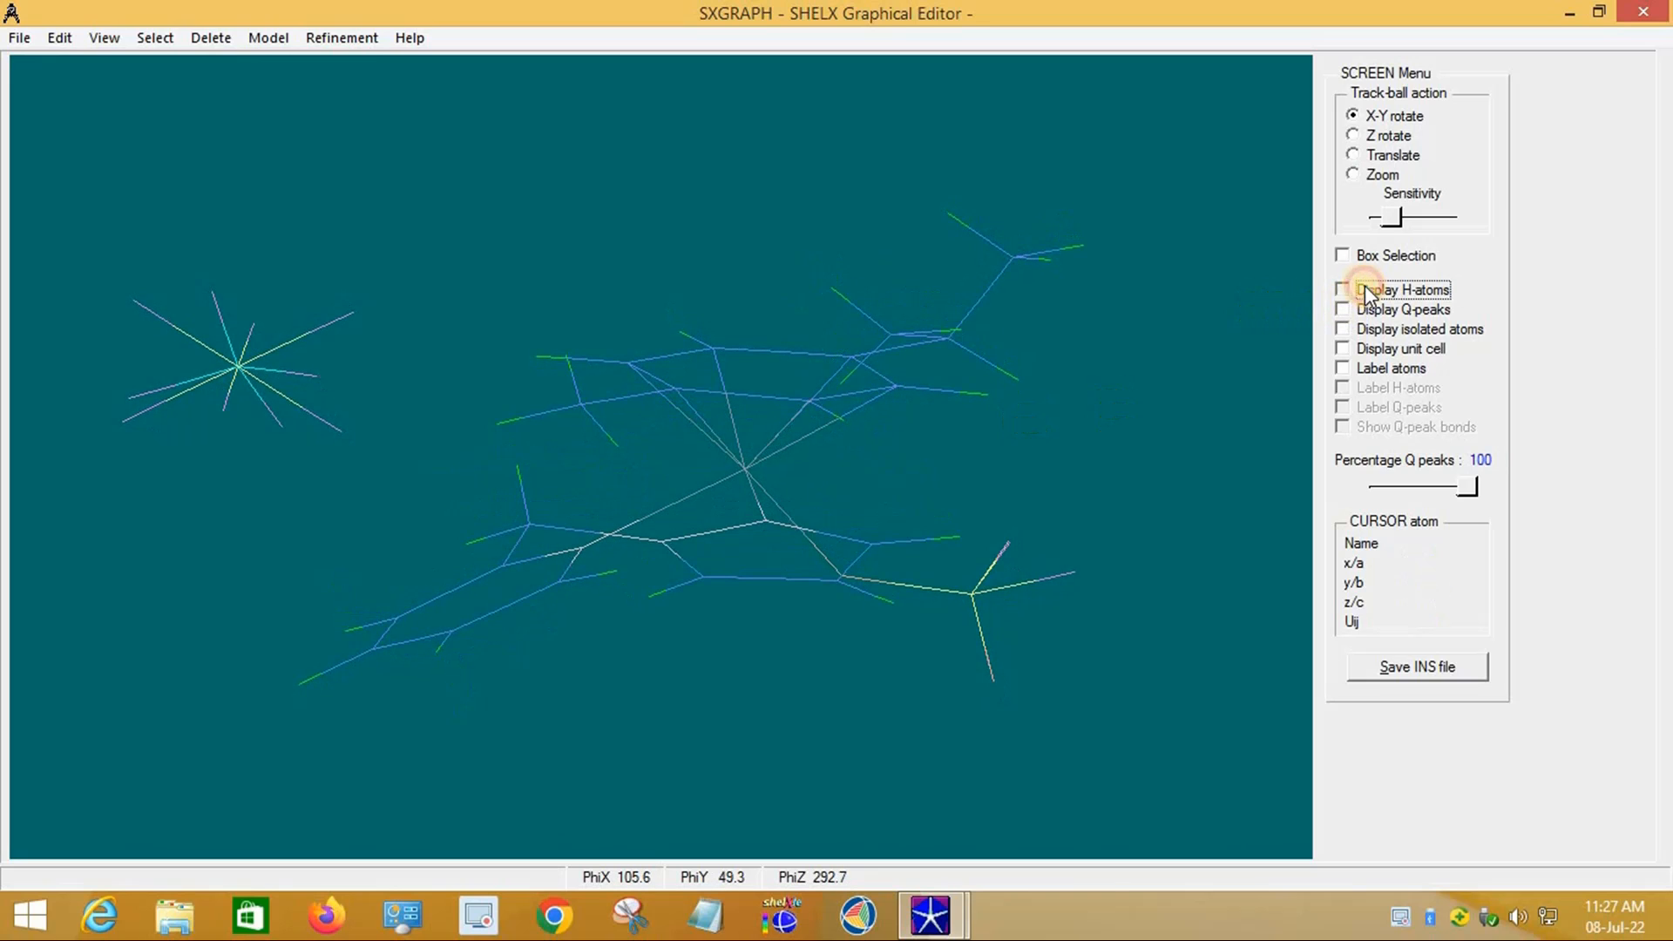
{"action": "left_click", "coordinate": [1357, 310]}
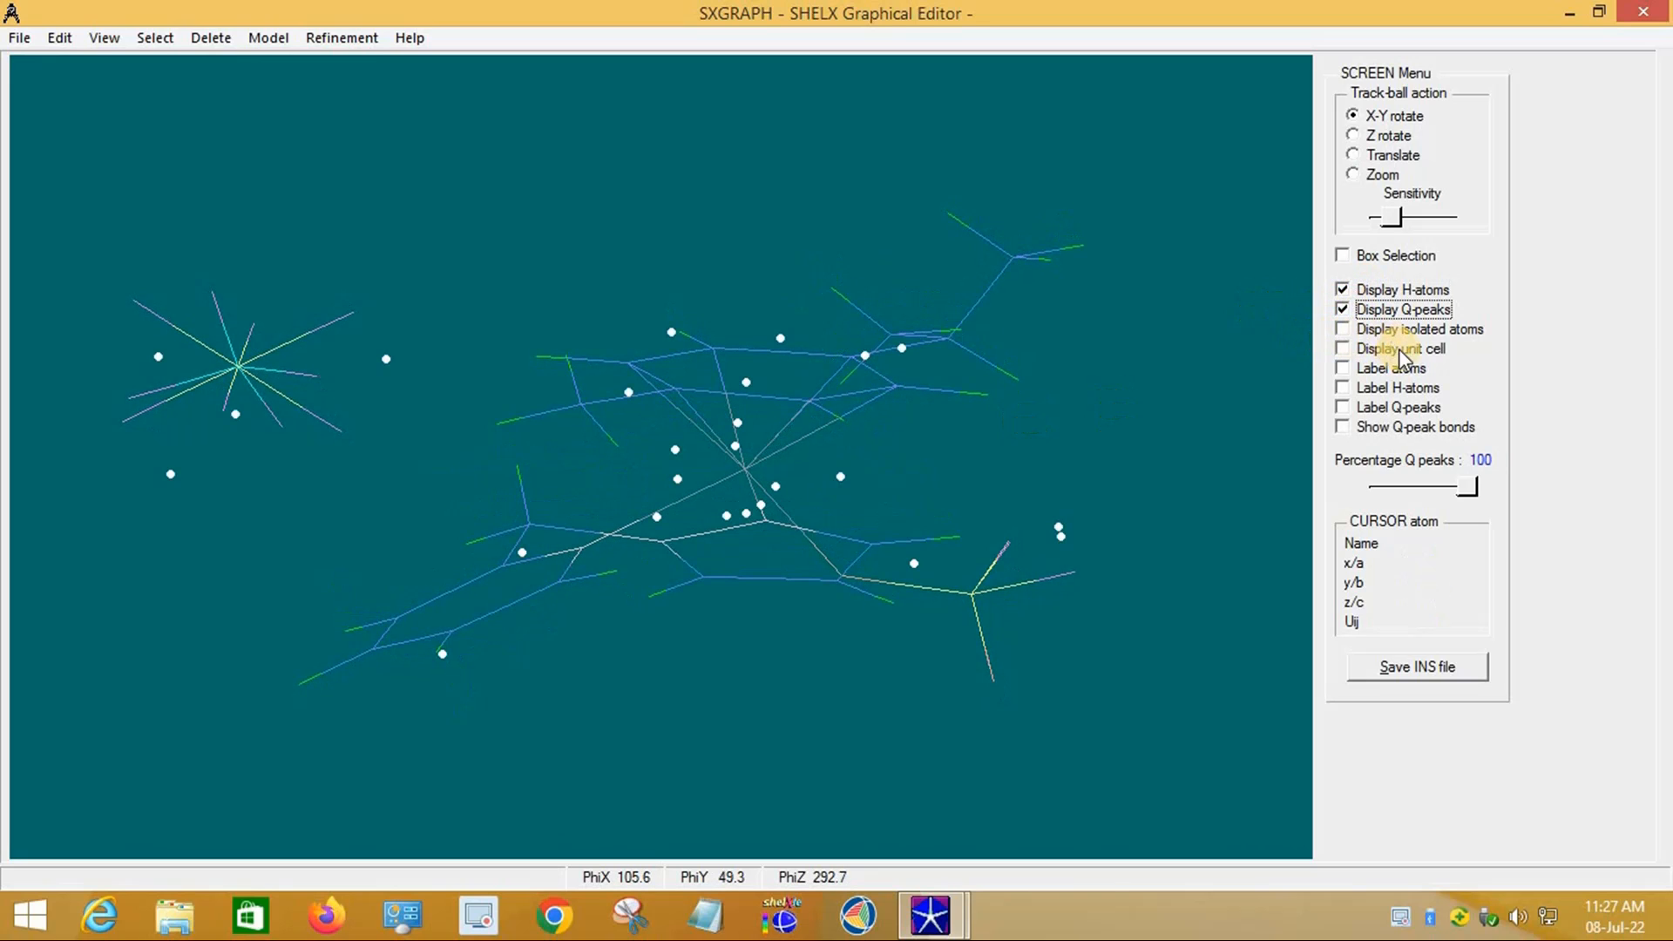
{"action": "left_click", "coordinate": [1362, 331]}
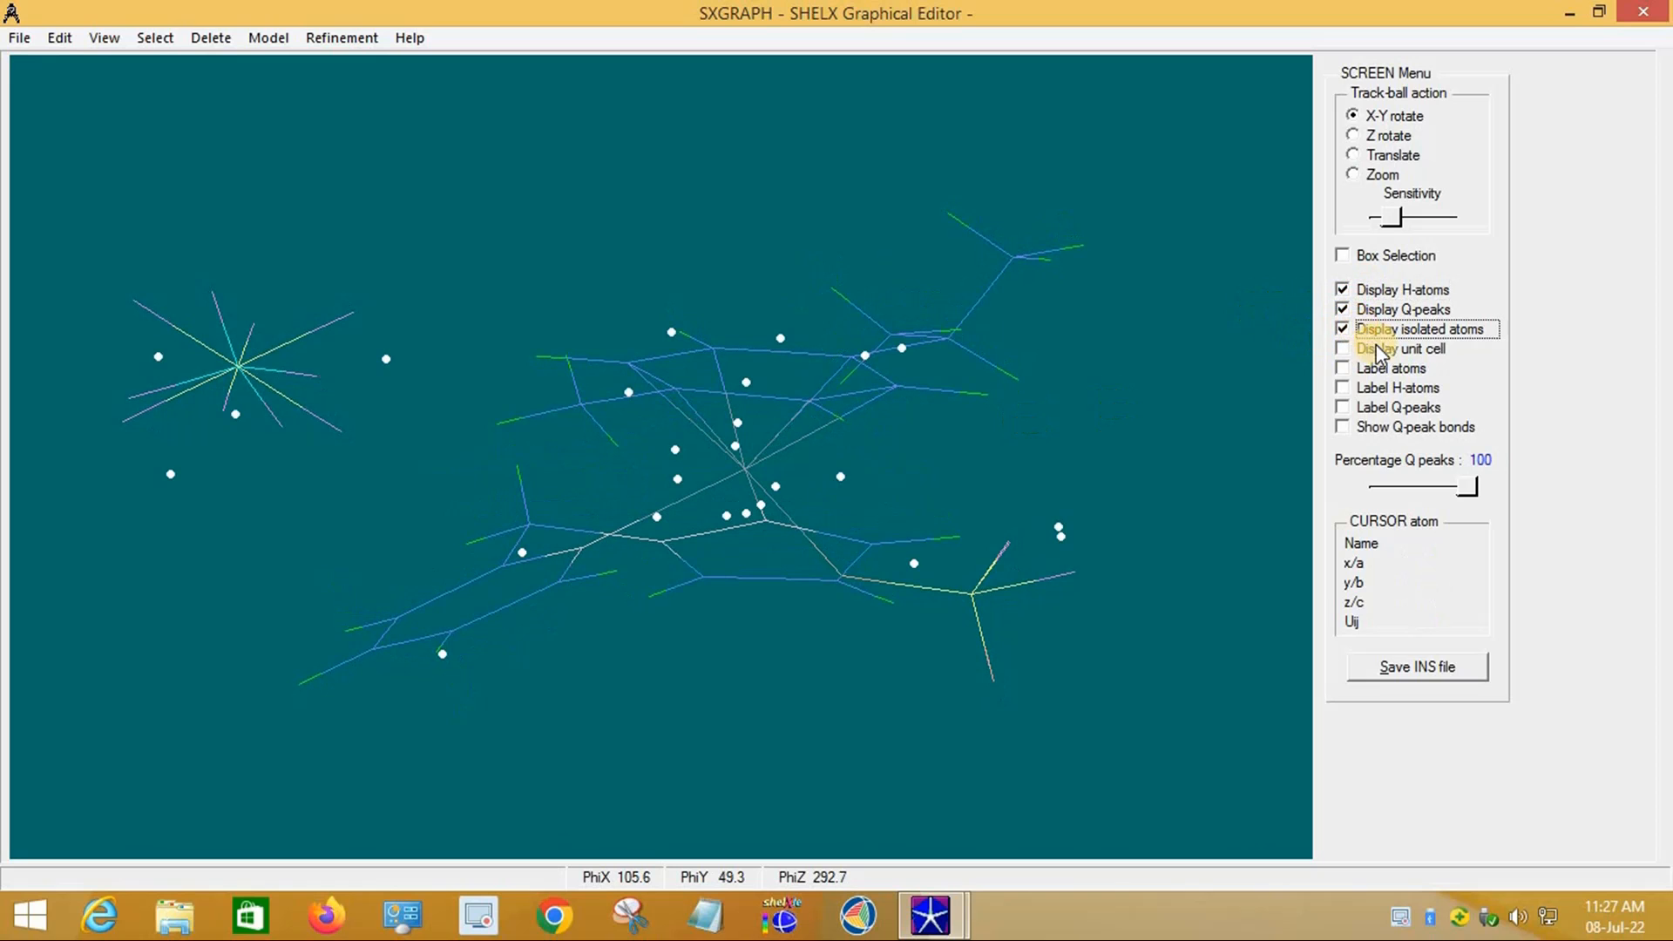
{"action": "left_click", "coordinate": [1368, 371]}
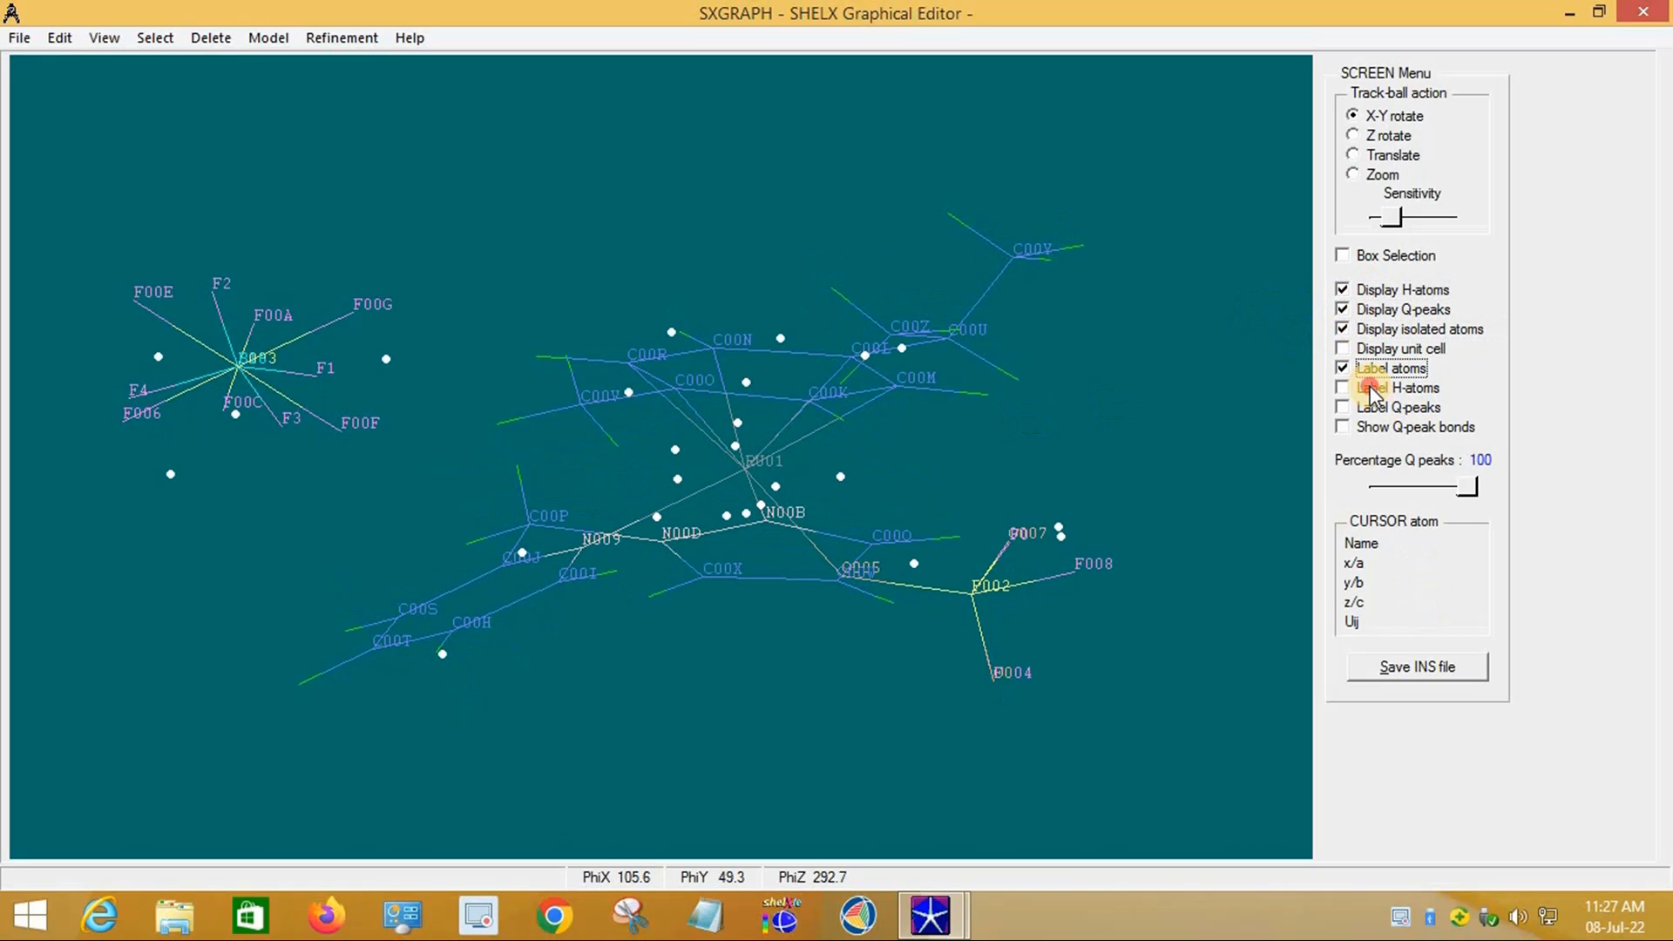
{"action": "left_click", "coordinate": [1366, 389]}
{"action": "left_click", "coordinate": [1370, 431]}
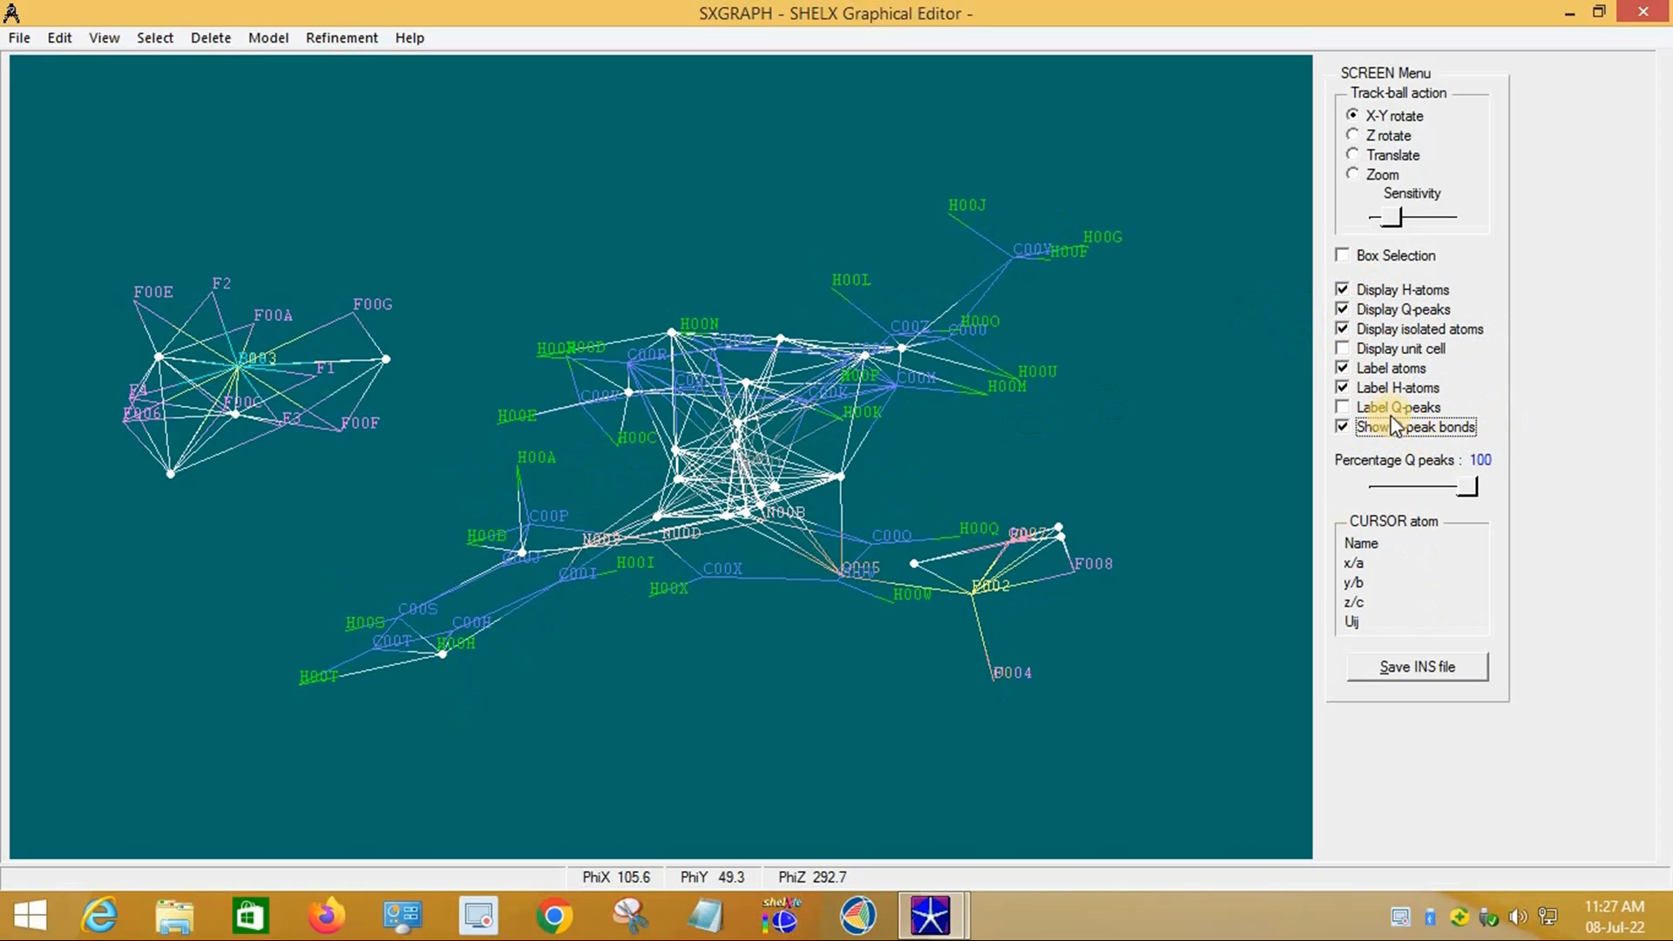
{"action": "left_click", "coordinate": [1399, 410]}
{"action": "left_click_drag", "start_coordinate": [956, 493], "coordinate": [1284, 667]}
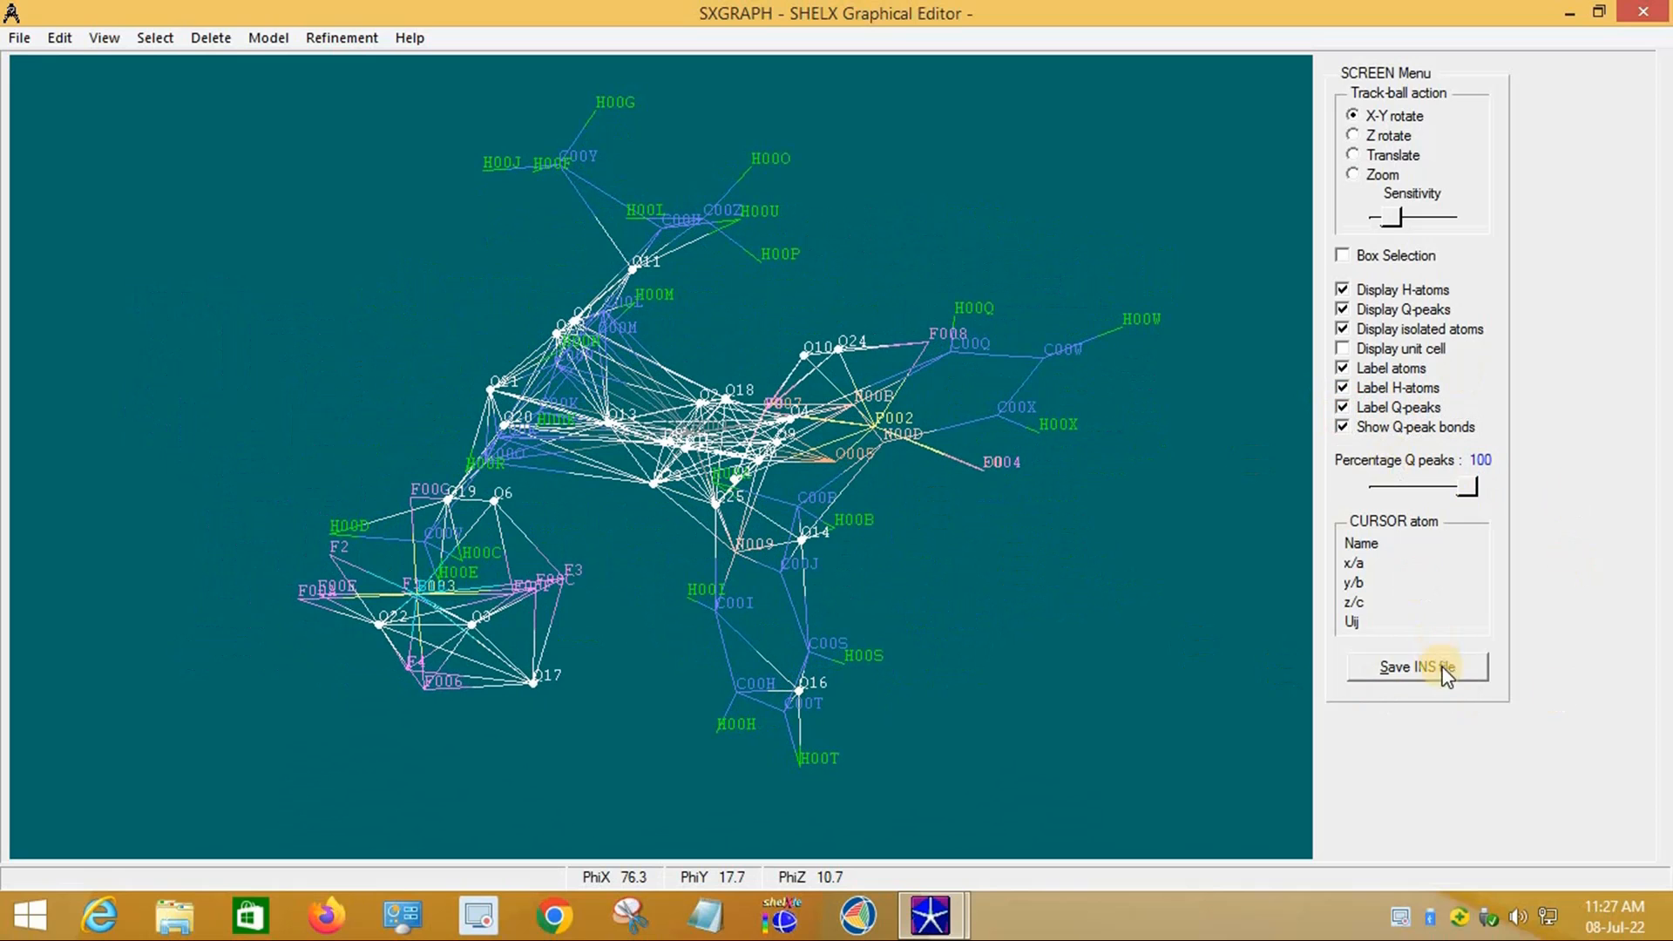
{"action": "left_click", "coordinate": [1405, 666]}
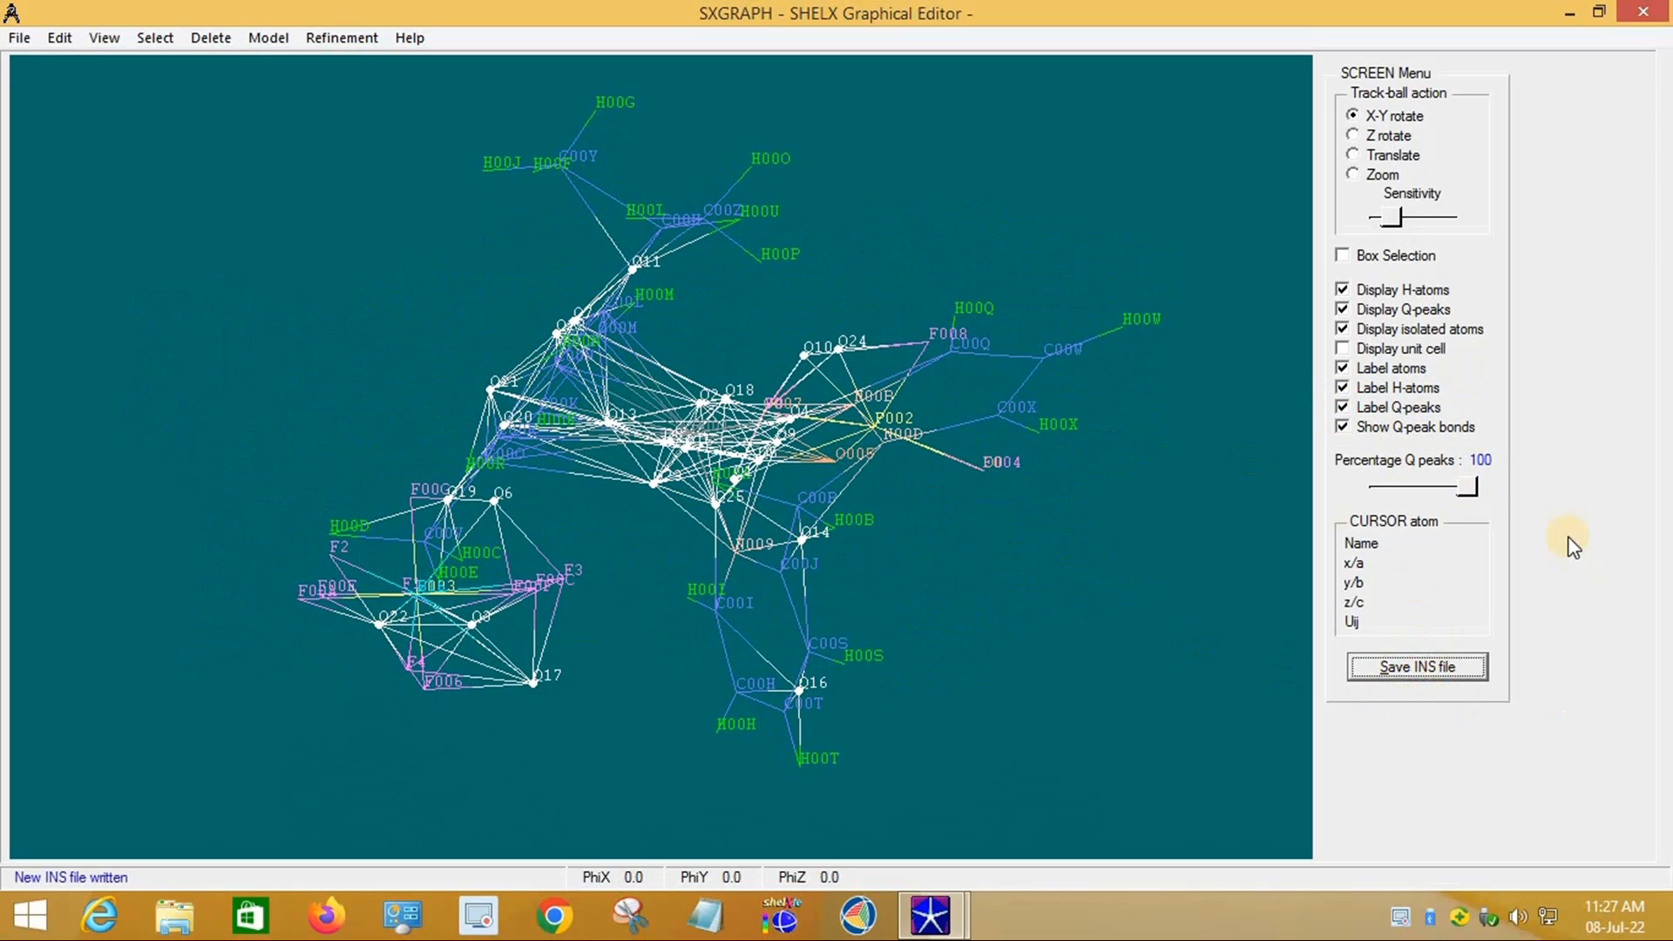
{"action": "left_click", "coordinate": [1643, 11]}
Step: Run a SHELXL-97 refinement of k and close its output
{"action": "left_click", "coordinate": [288, 41]}
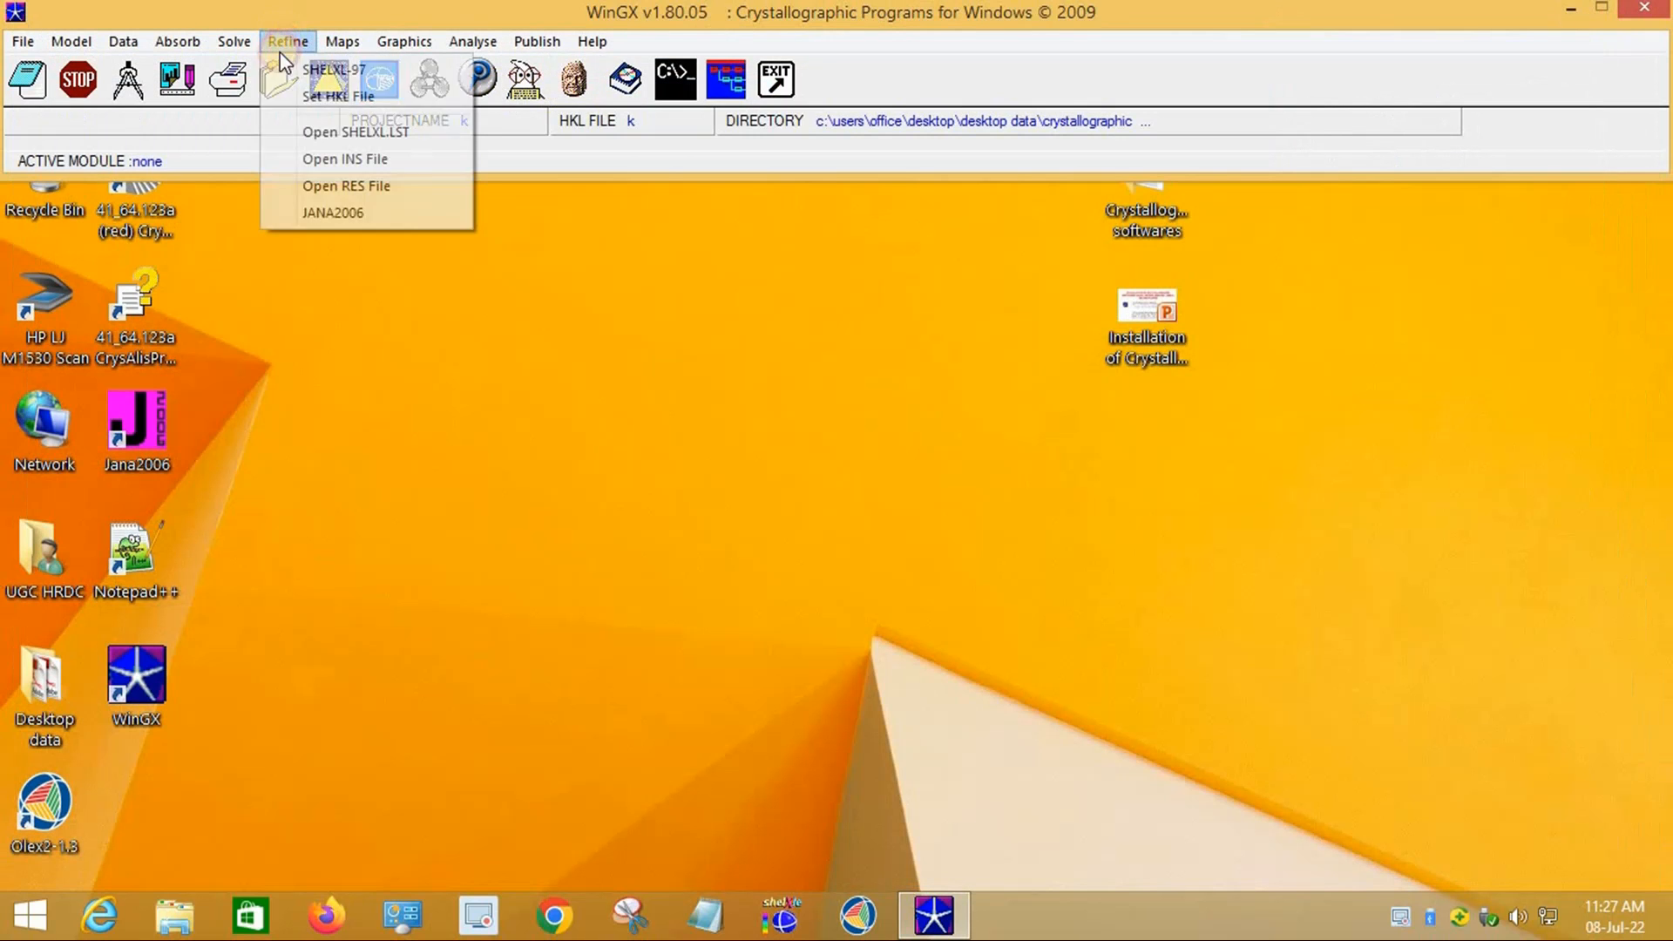
{"action": "left_click", "coordinate": [362, 78]}
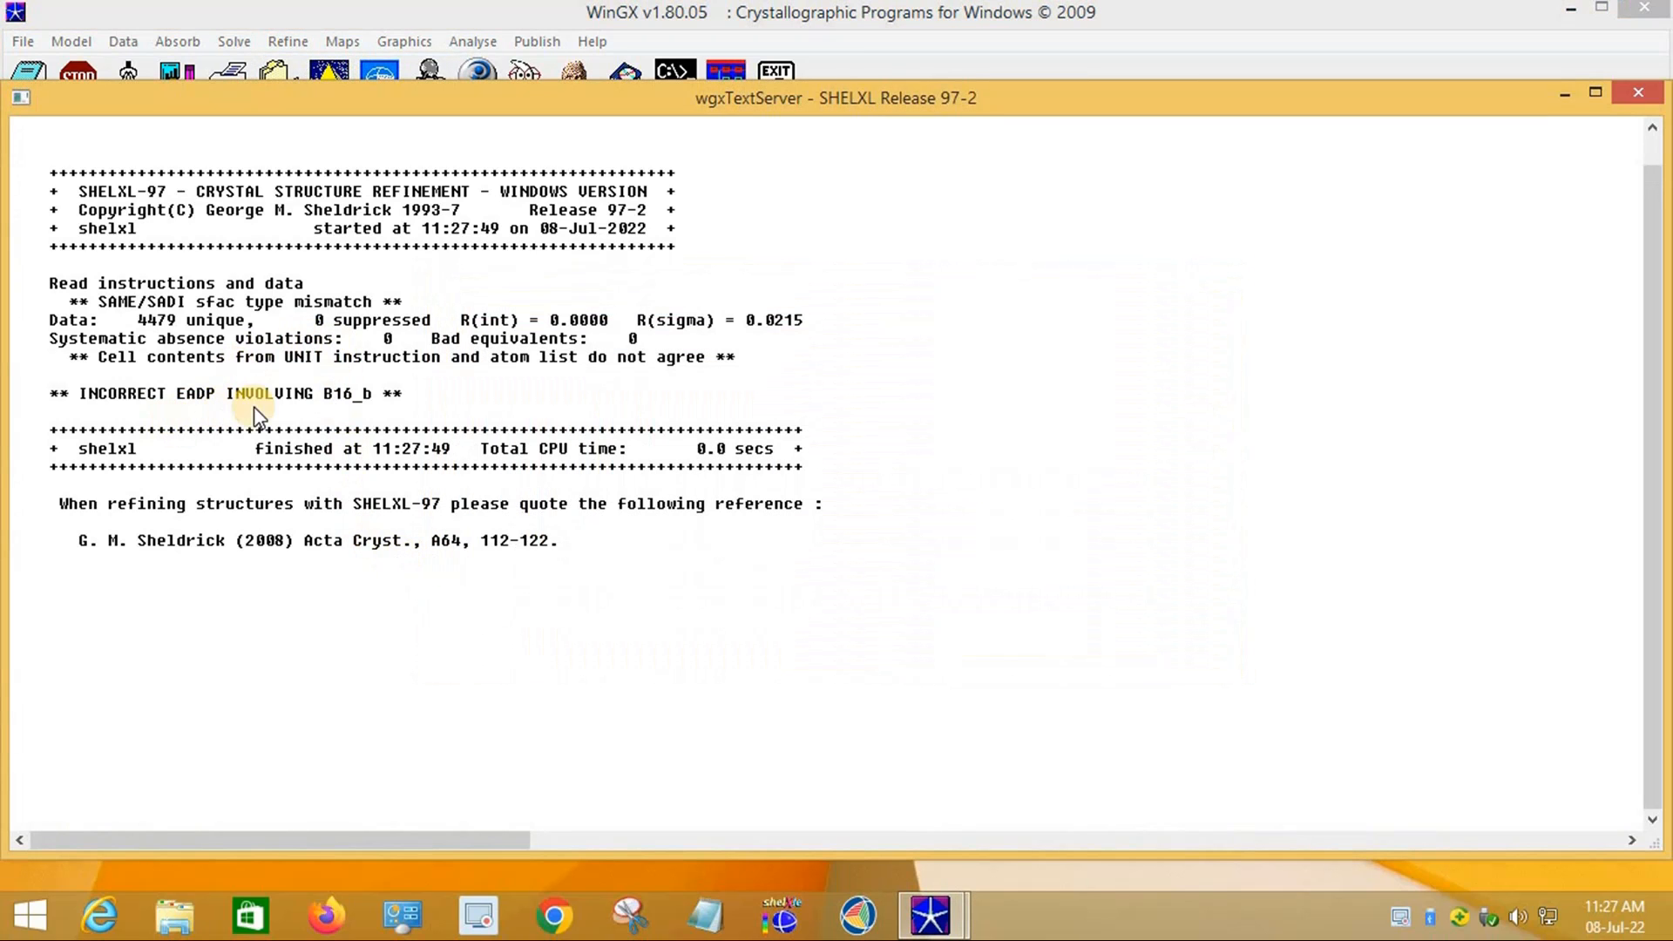
{"action": "left_click", "coordinate": [1619, 92]}
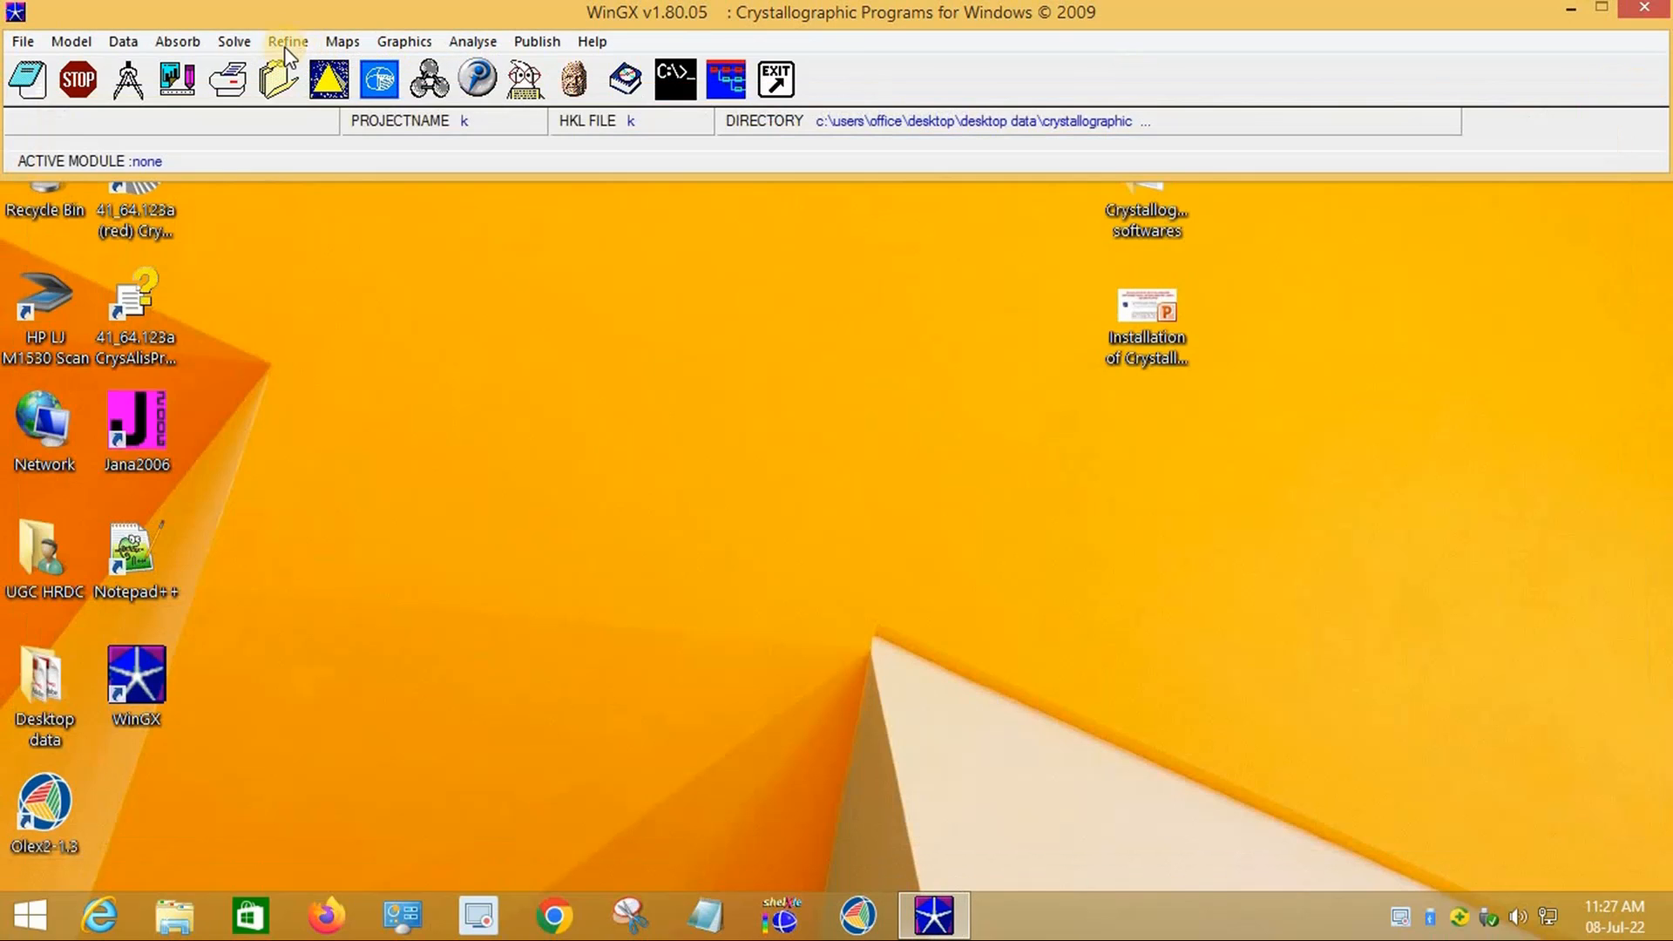
Step: Delete both EADP B16/P003 lines from k.ins, save, and rerun SHELXL-97 (R1 = 0.0384, wR2 = 0.1193)
{"action": "left_click", "coordinate": [297, 51]}
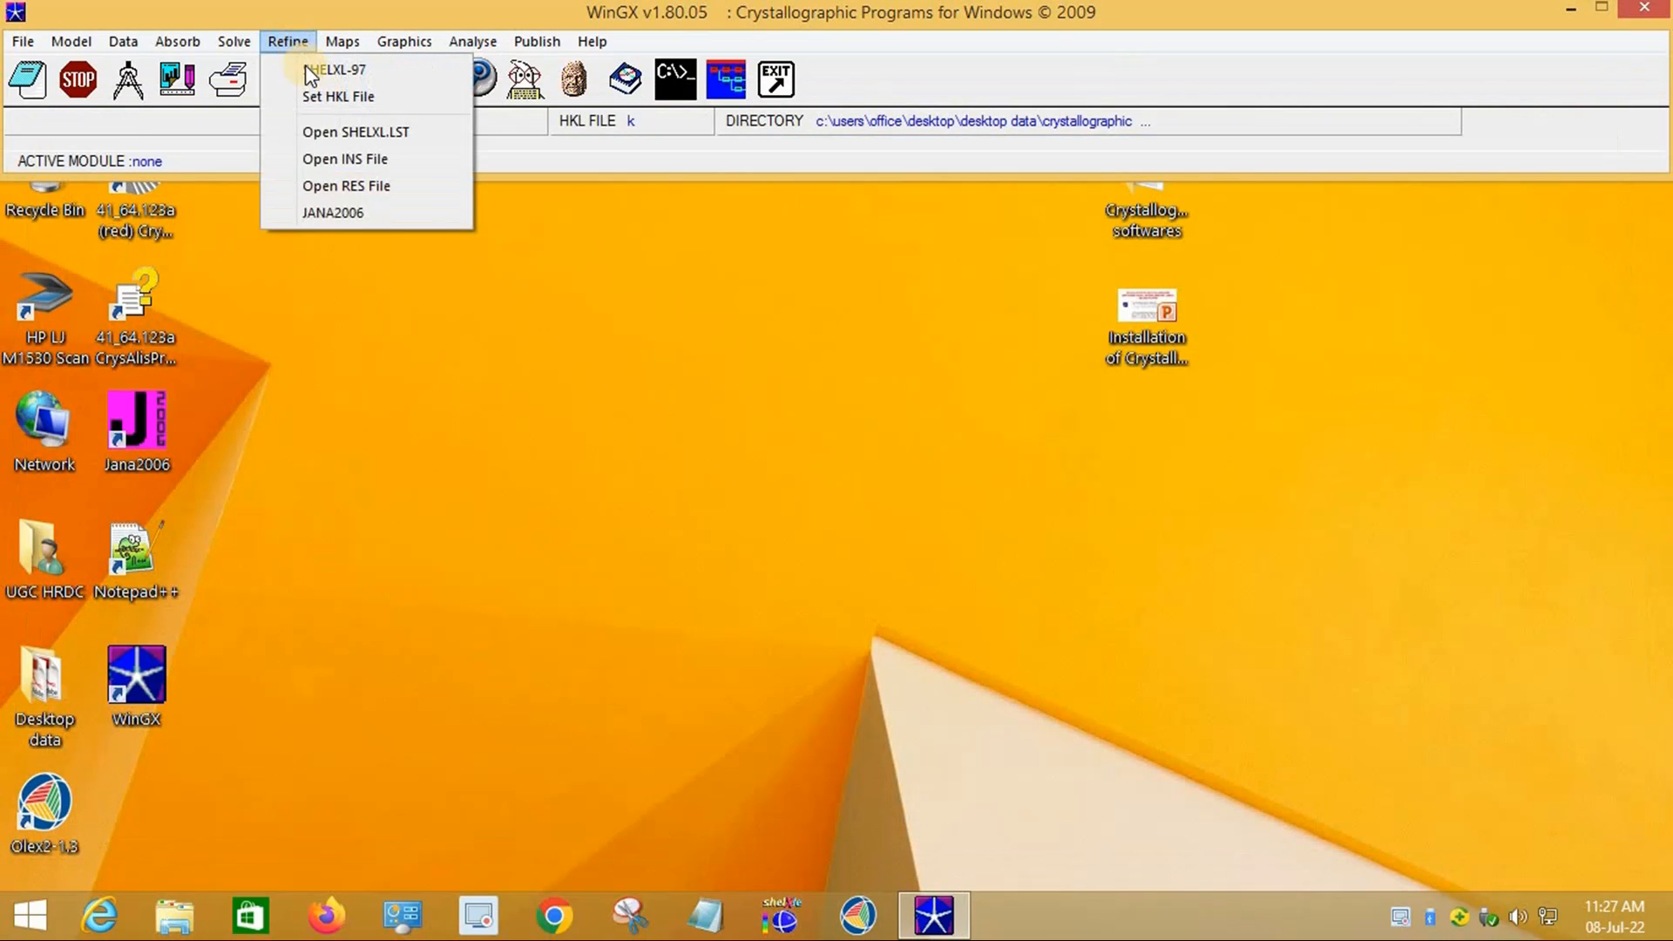
{"action": "left_click", "coordinate": [373, 159]}
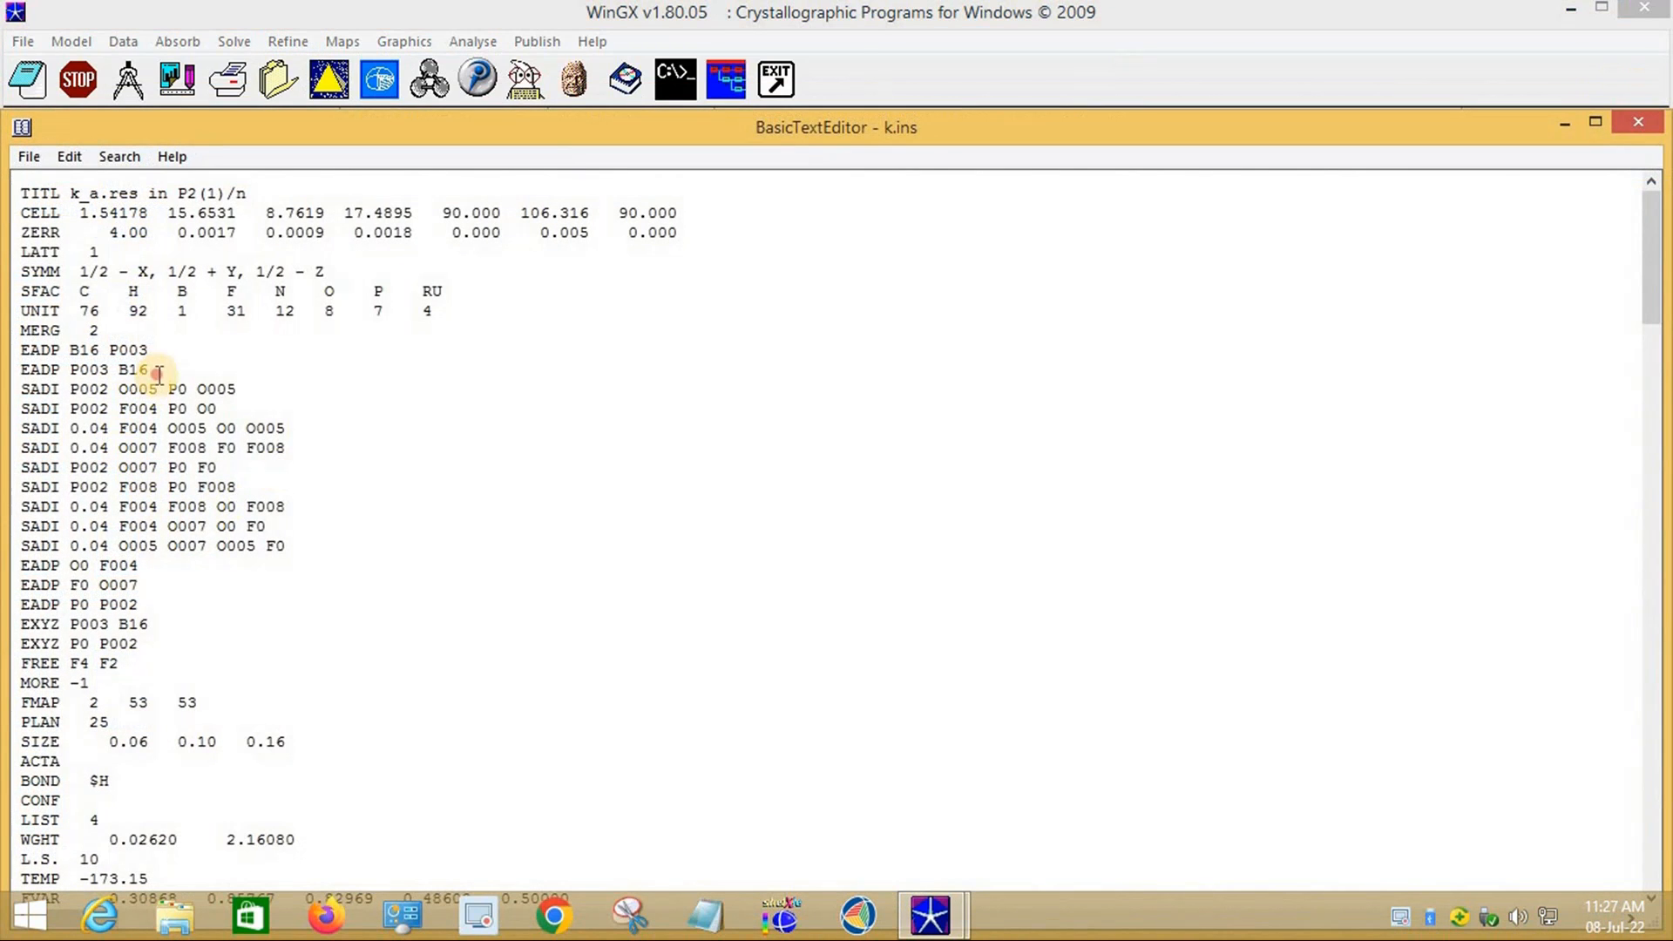
{"action": "left_click_drag", "start_coordinate": [158, 375], "coordinate": [21, 349]}
{"action": "key", "text": "Delete"}
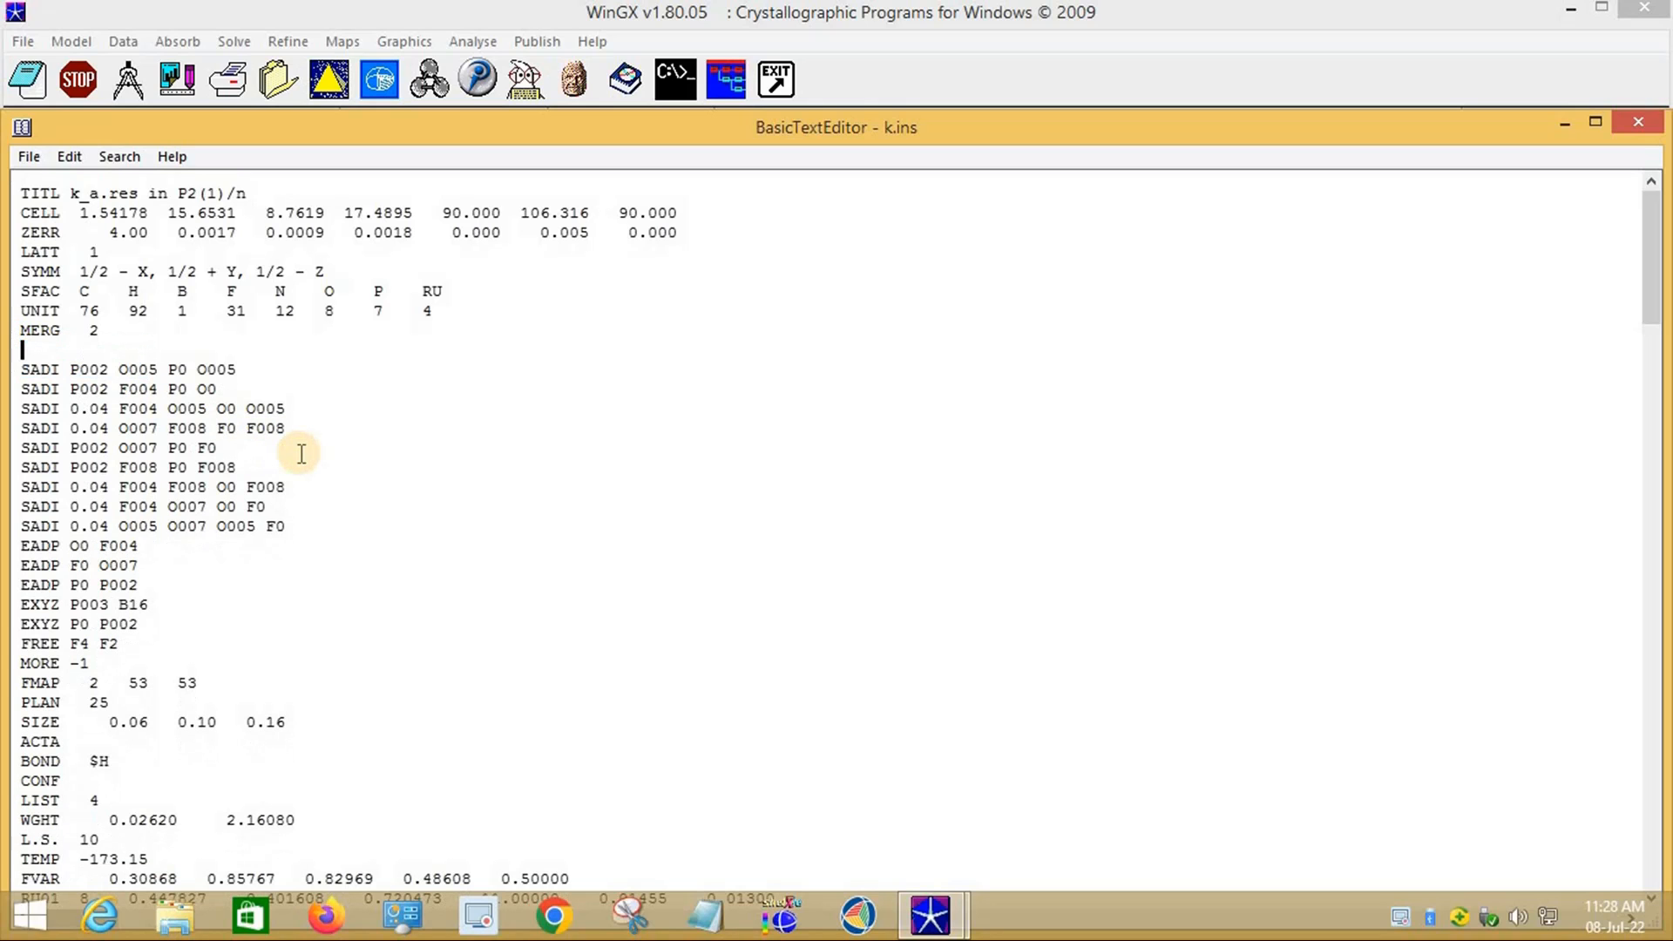
{"action": "left_click", "coordinate": [1653, 129]}
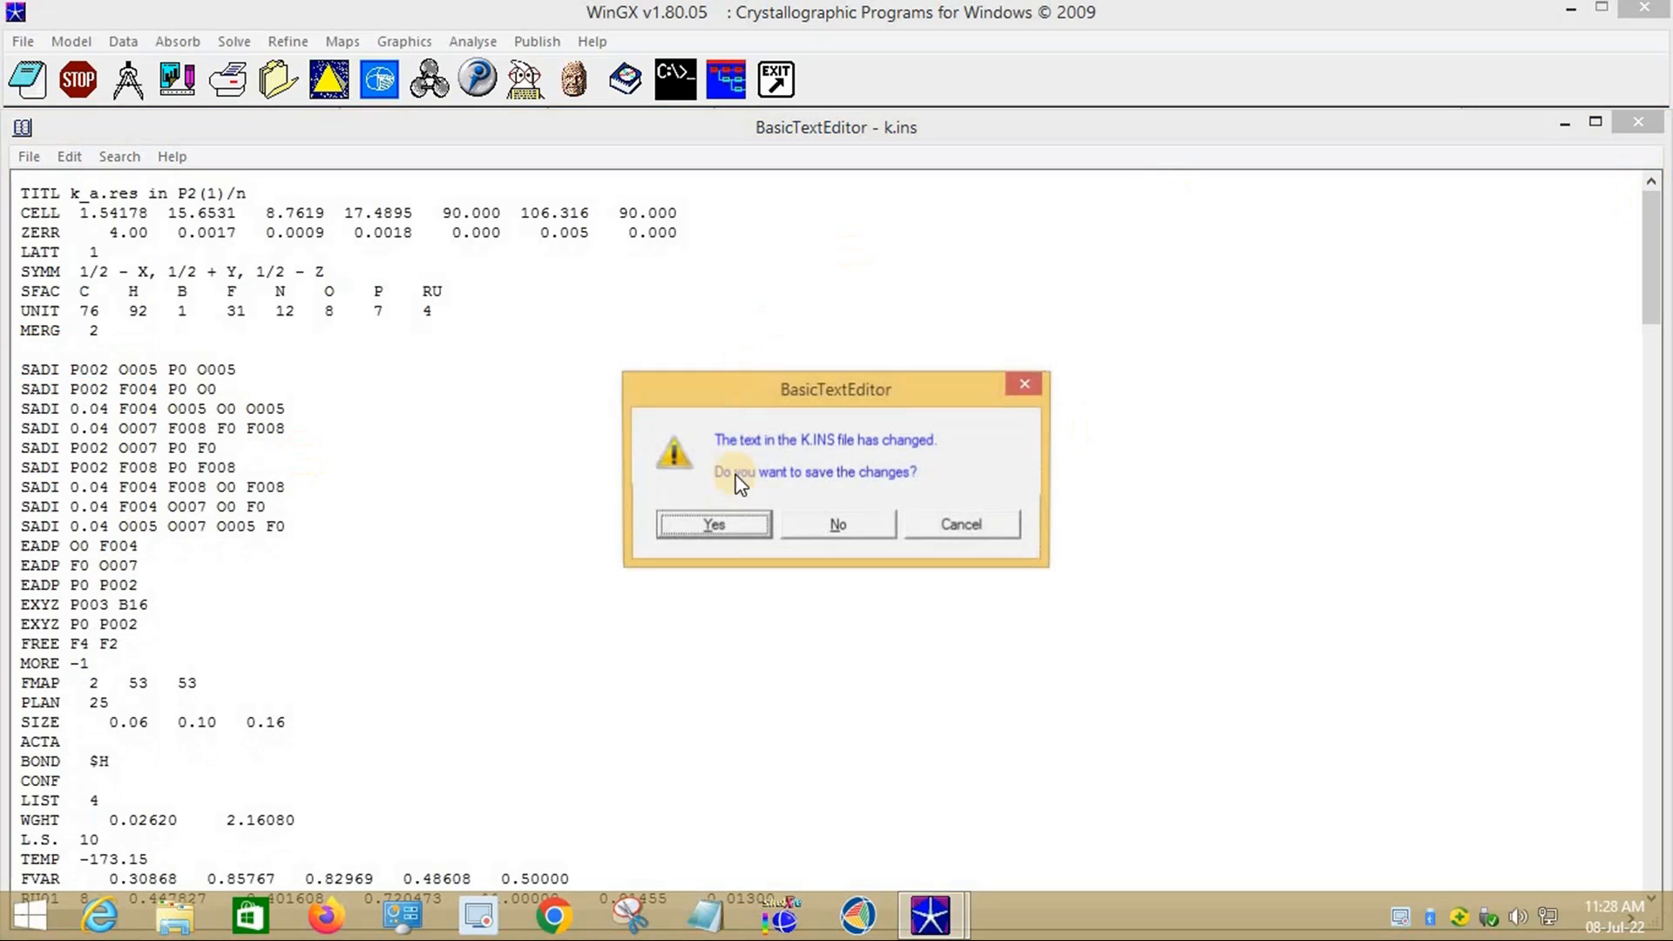
{"action": "left_click", "coordinate": [697, 523]}
{"action": "left_click", "coordinate": [292, 41]}
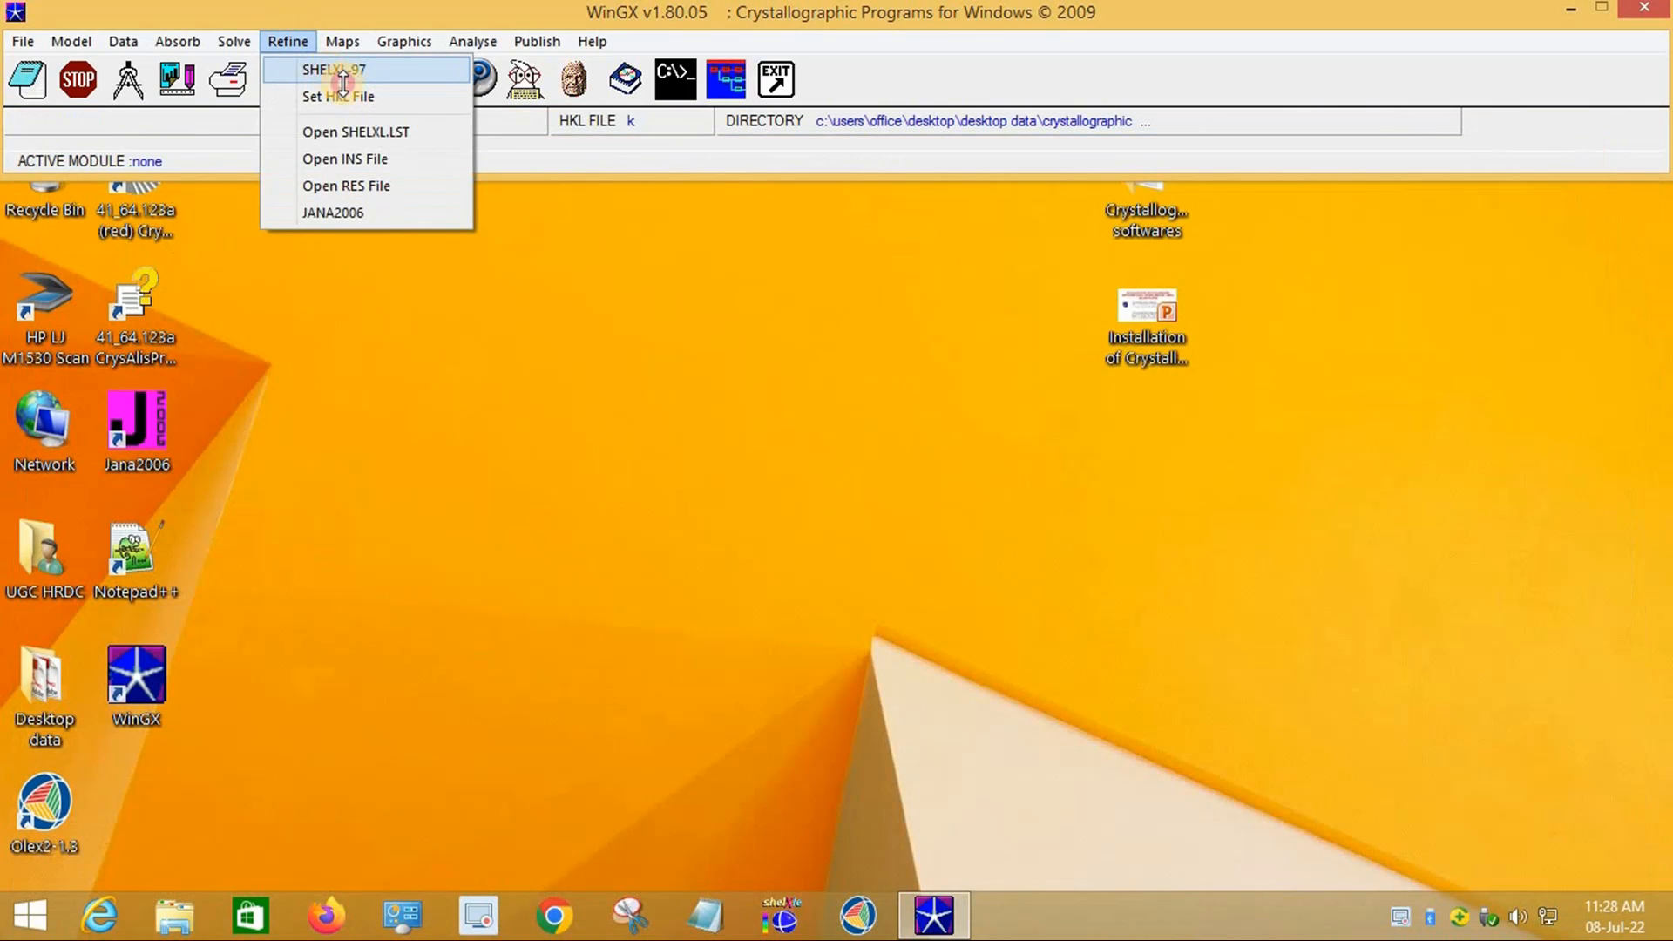
{"action": "left_click", "coordinate": [330, 68]}
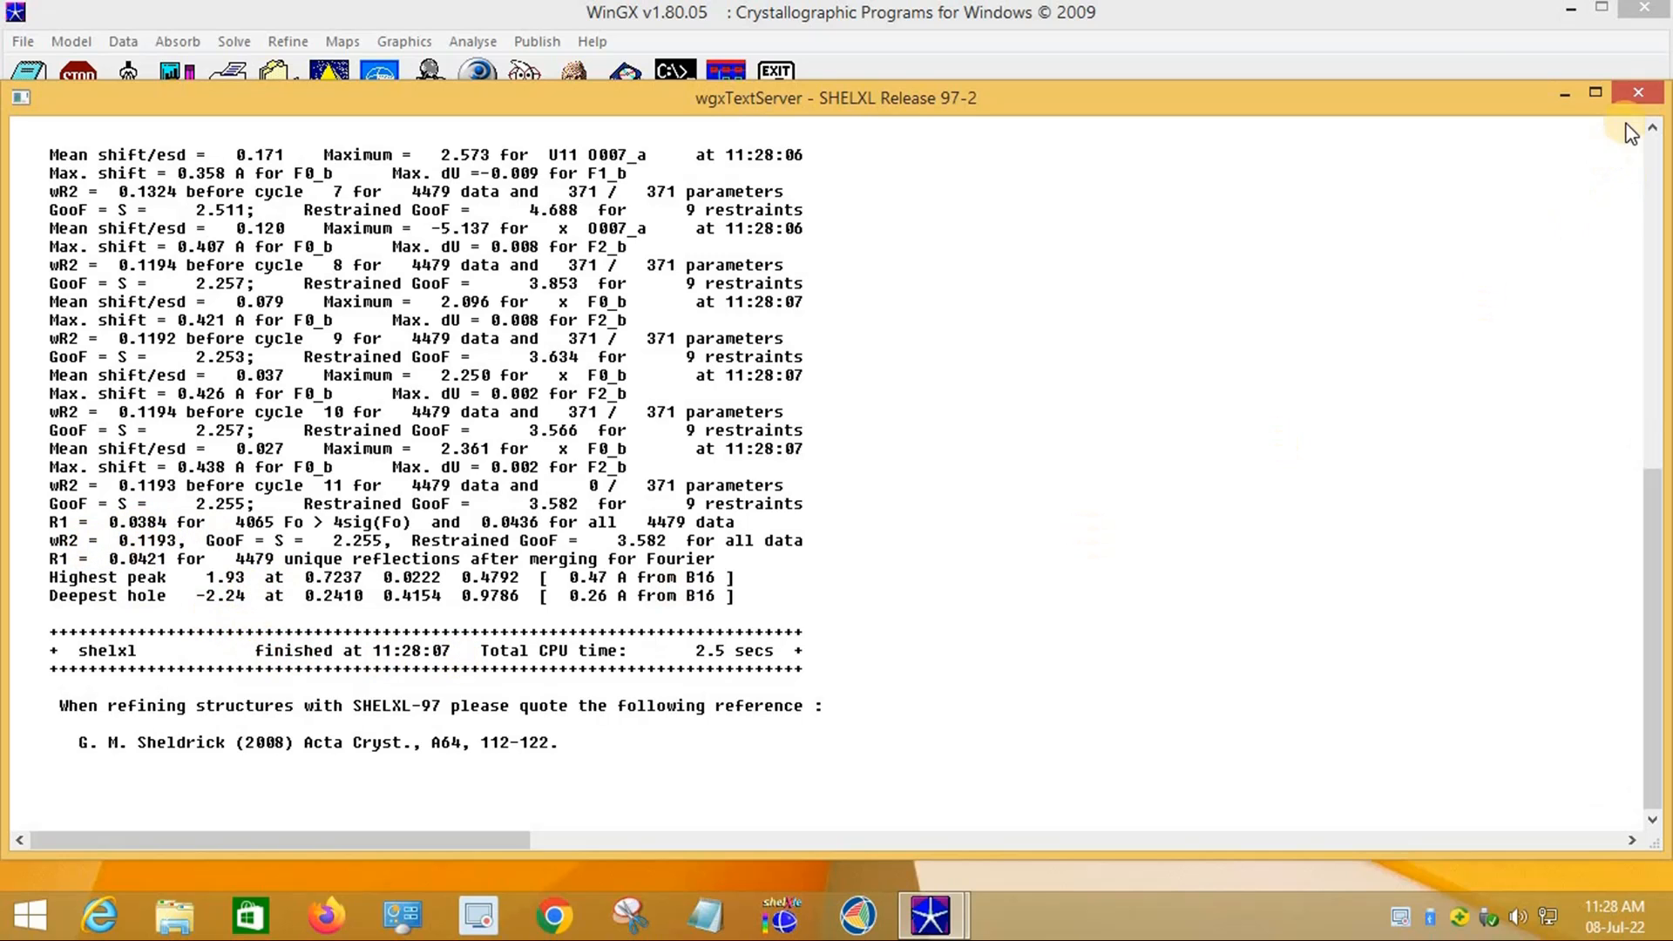
{"action": "left_click", "coordinate": [1639, 92]}
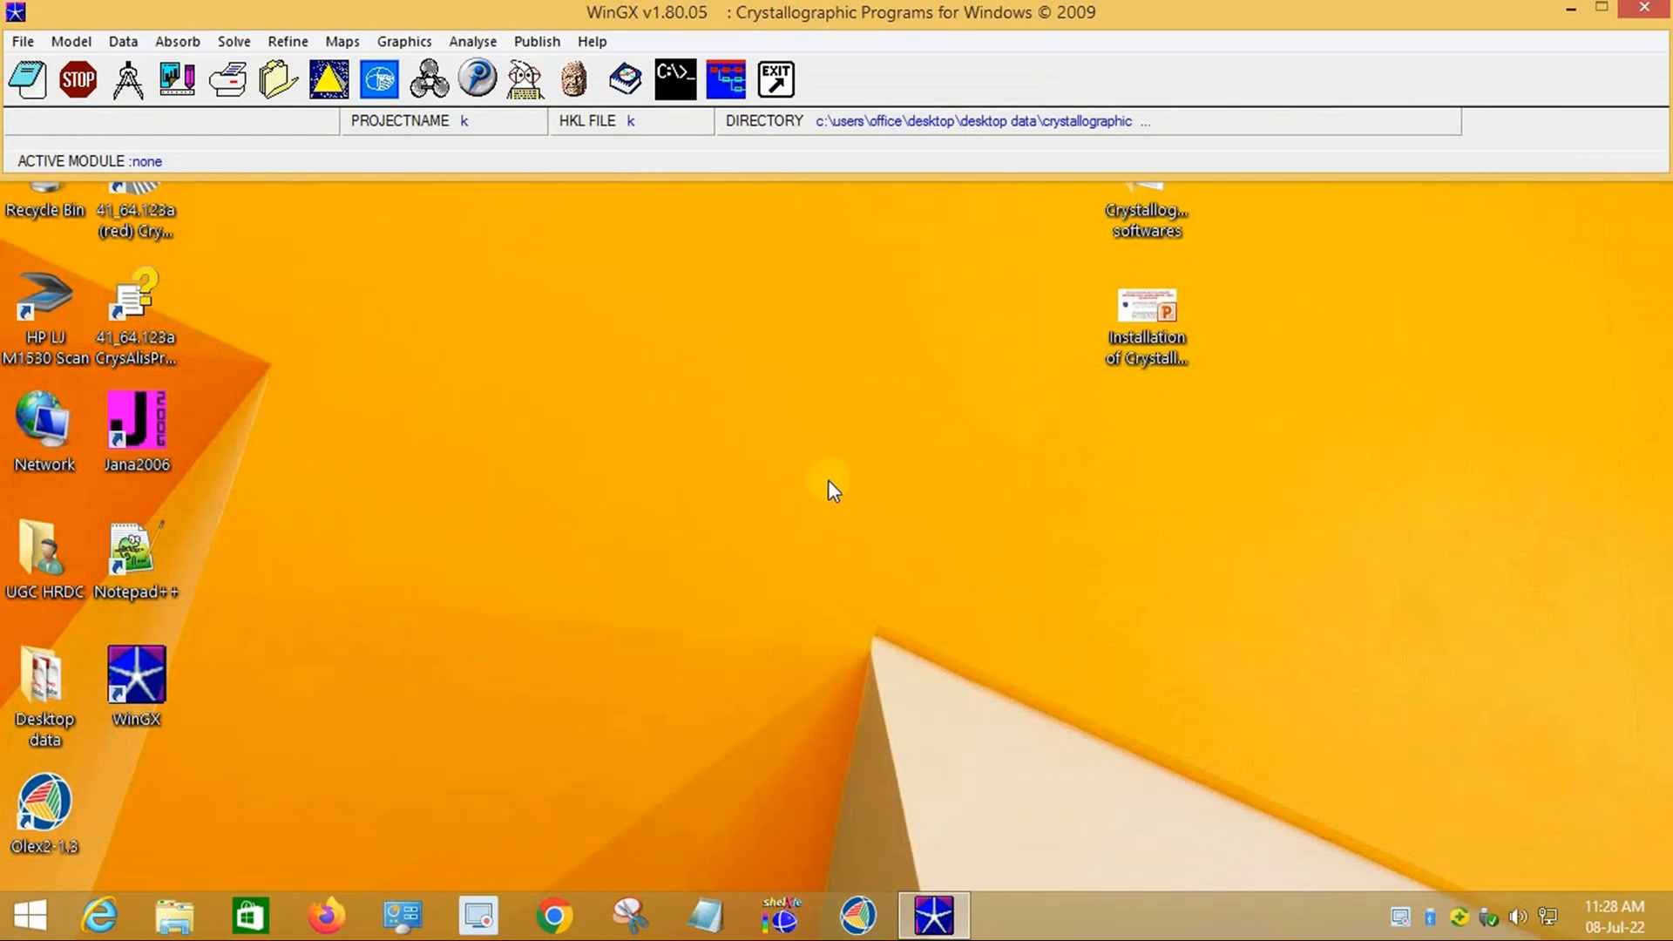
Step: Quit WinGX with confirmation, refresh the desktop, and open the Crystallographic softwares folder
{"action": "left_click", "coordinate": [790, 81]}
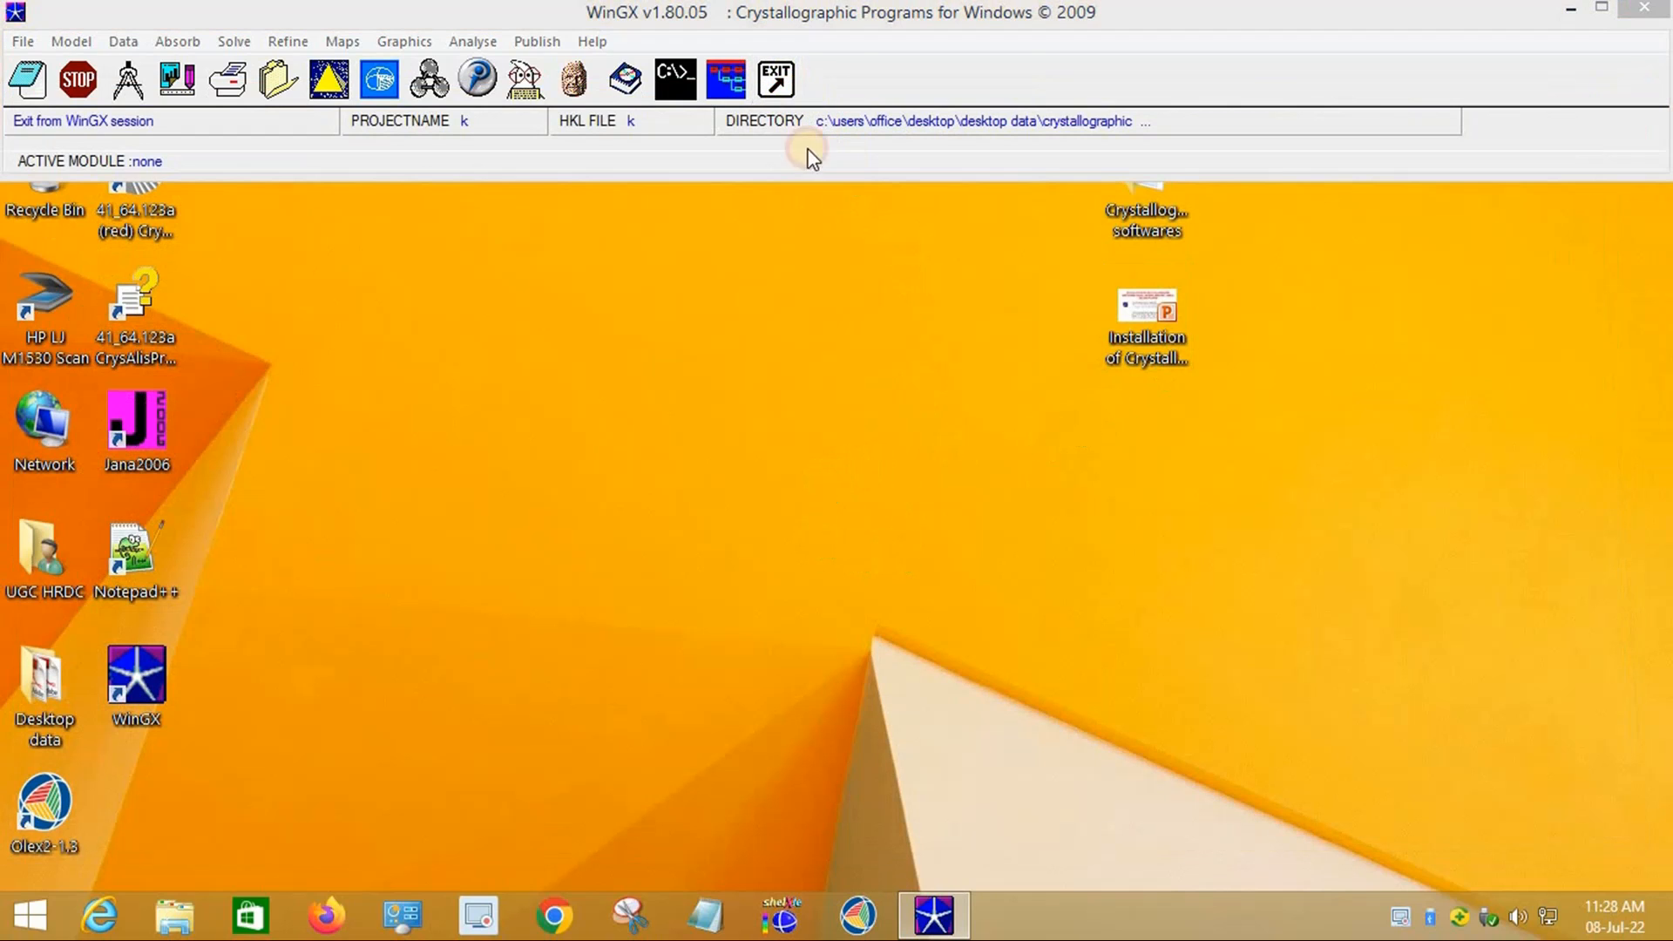
{"action": "left_click", "coordinate": [725, 508]}
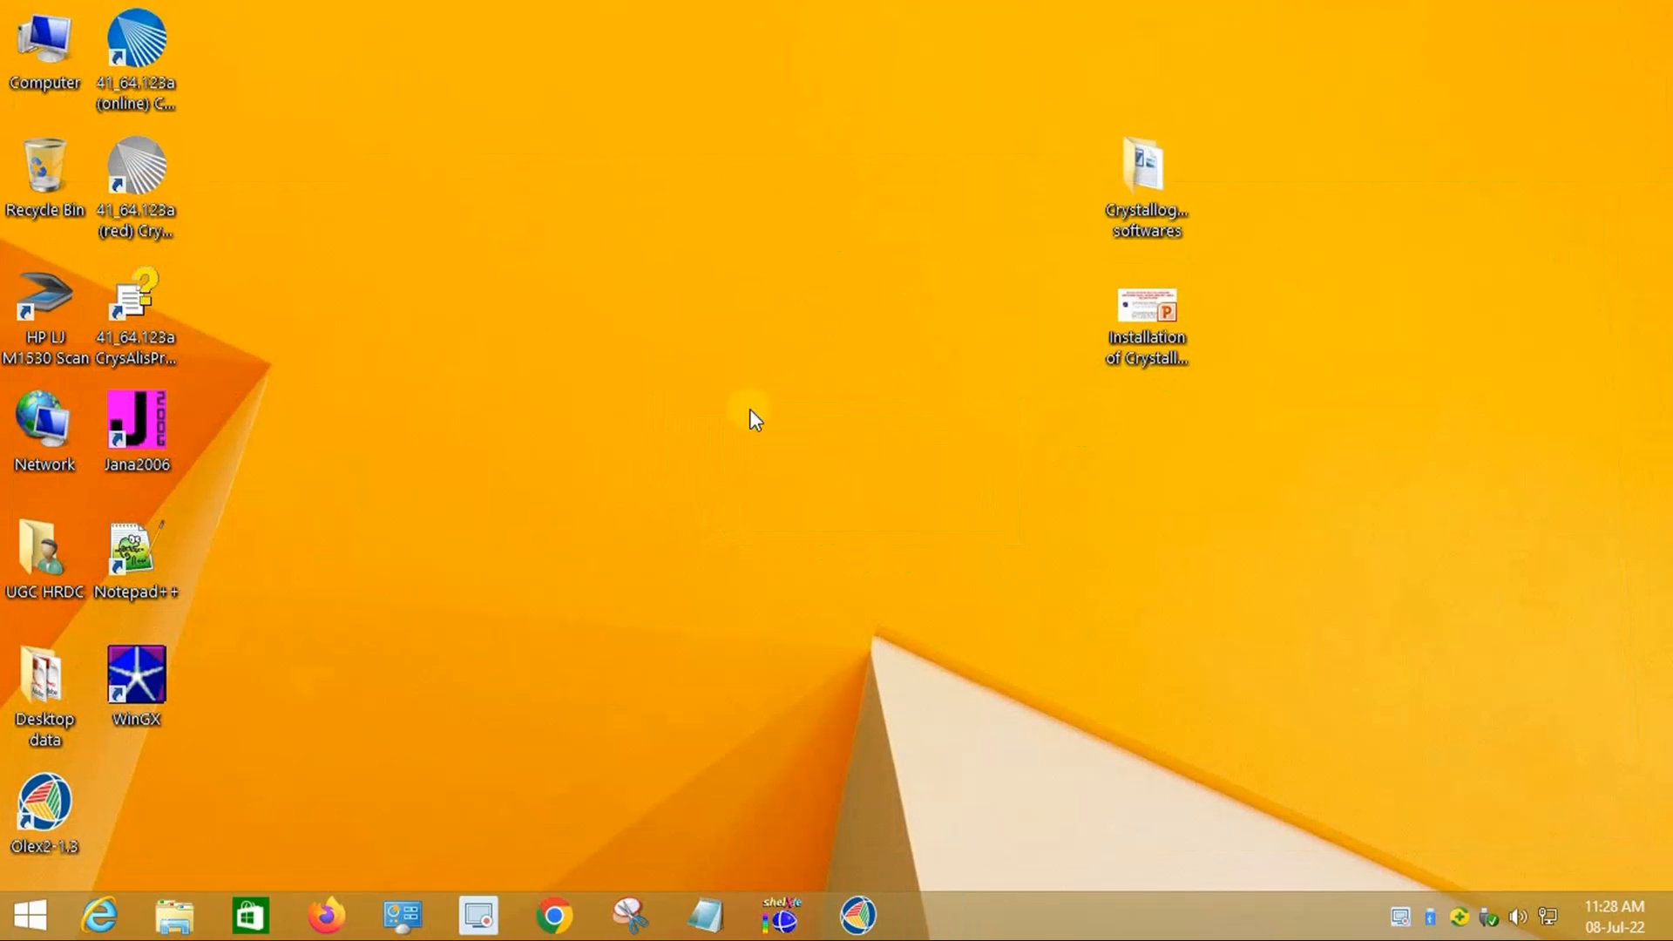
{"action": "right_click", "coordinate": [800, 253]}
{"action": "left_click", "coordinate": [890, 320]}
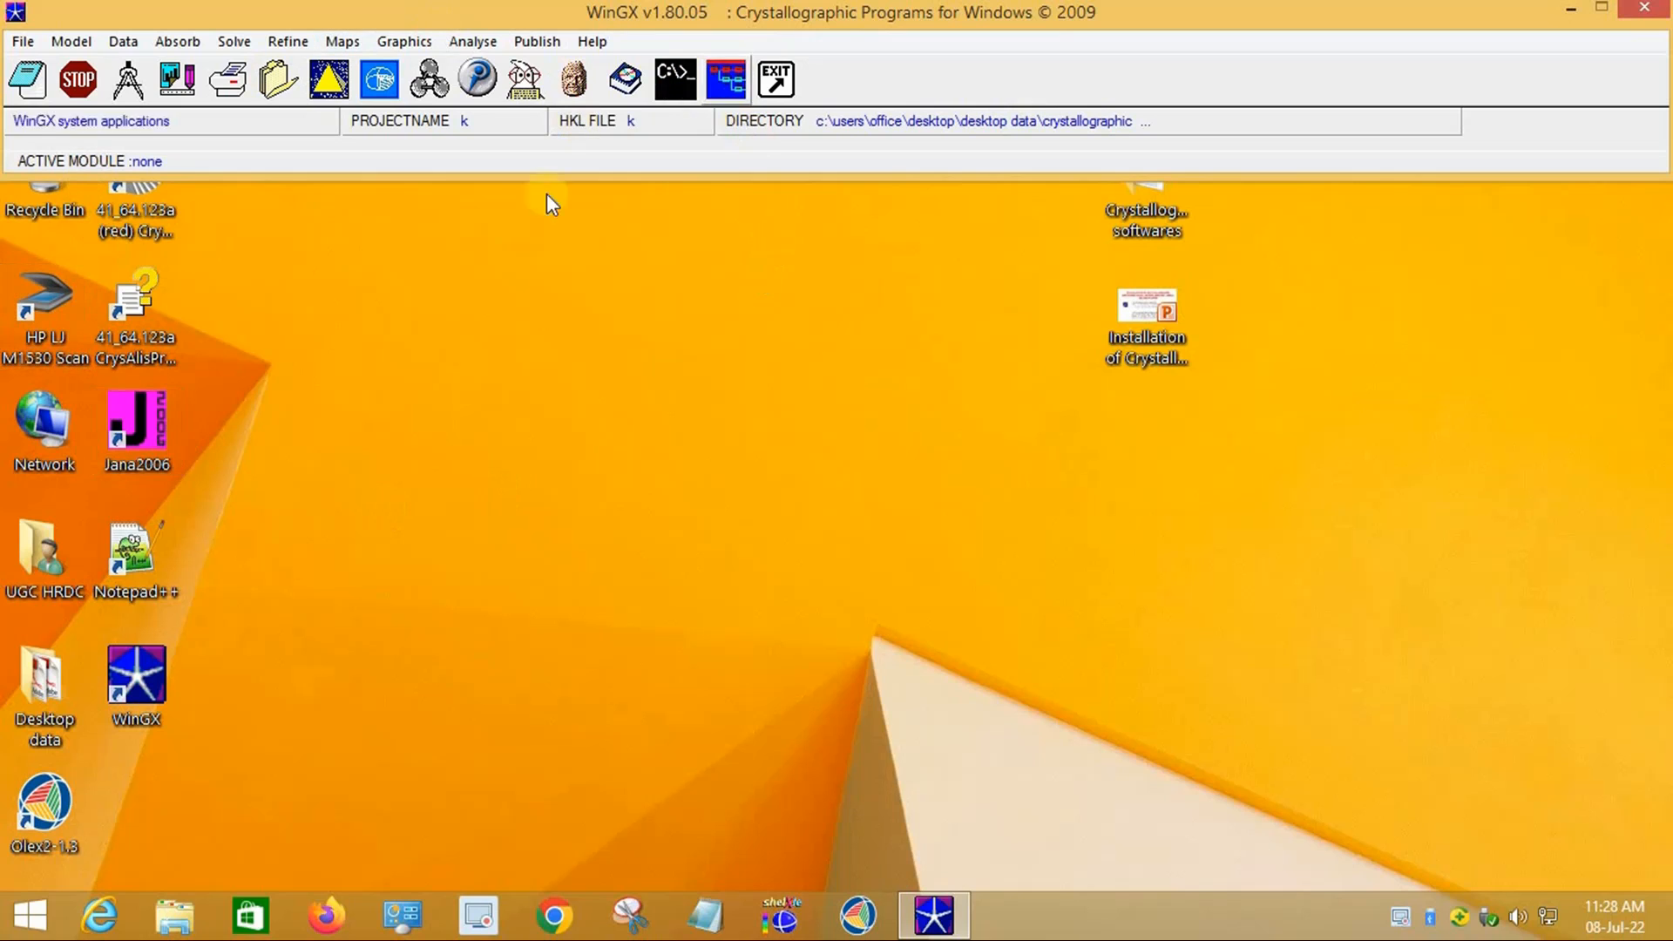
{"action": "left_click", "coordinate": [772, 82]}
{"action": "left_click", "coordinate": [751, 512]}
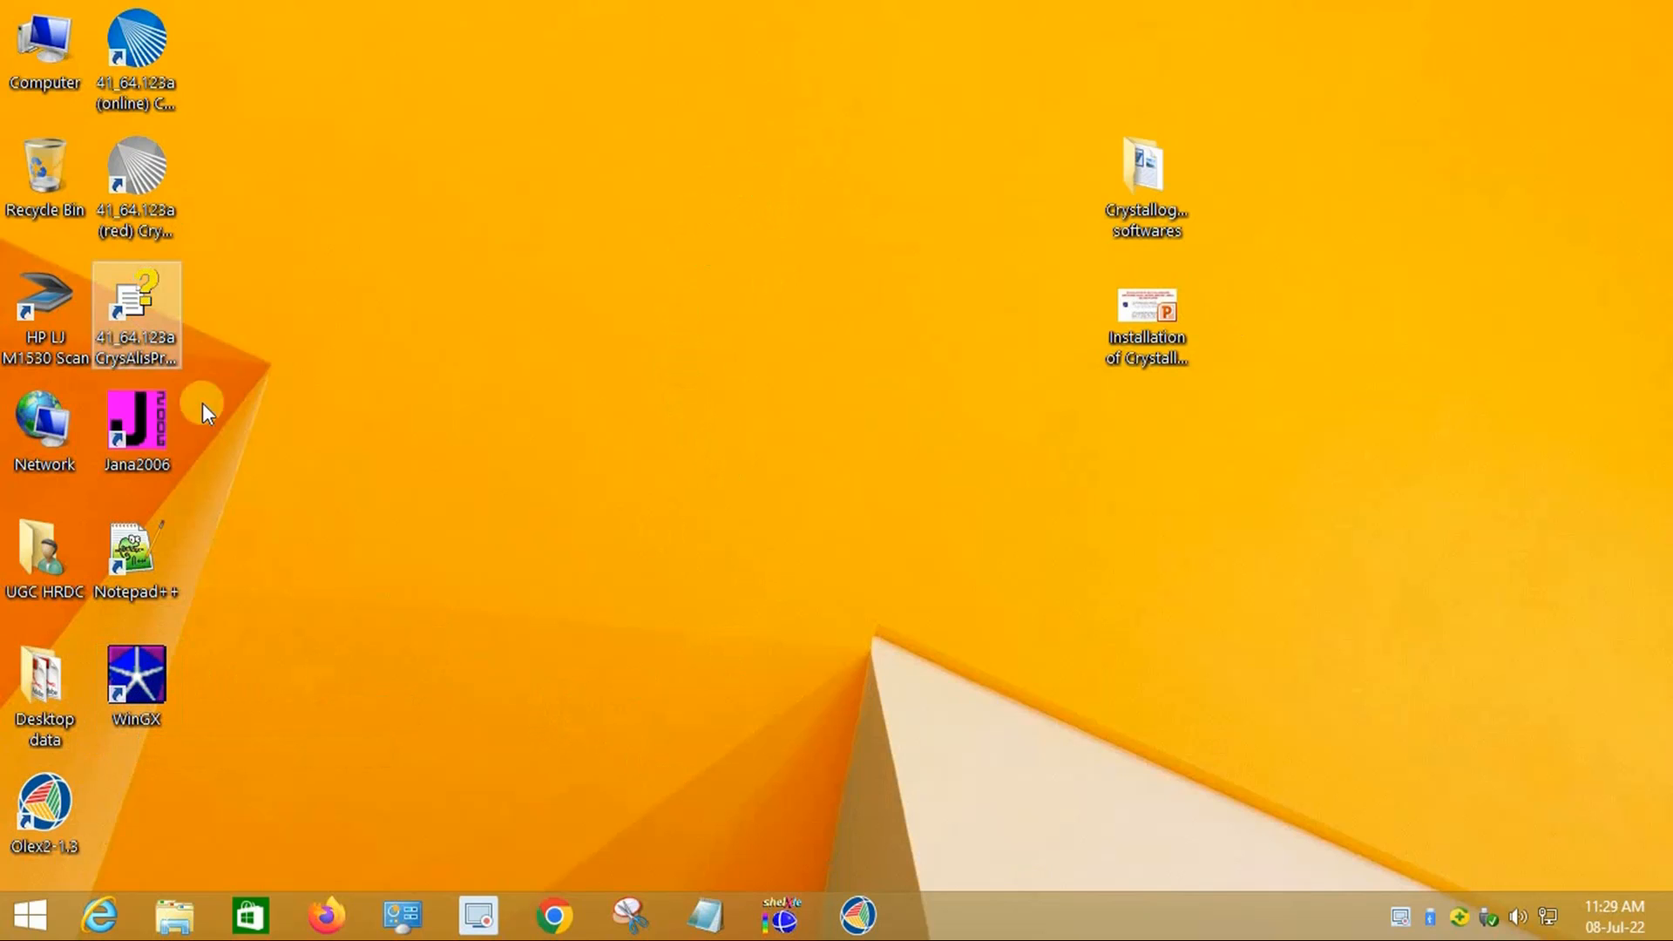
{"action": "left_click", "coordinate": [1174, 206]}
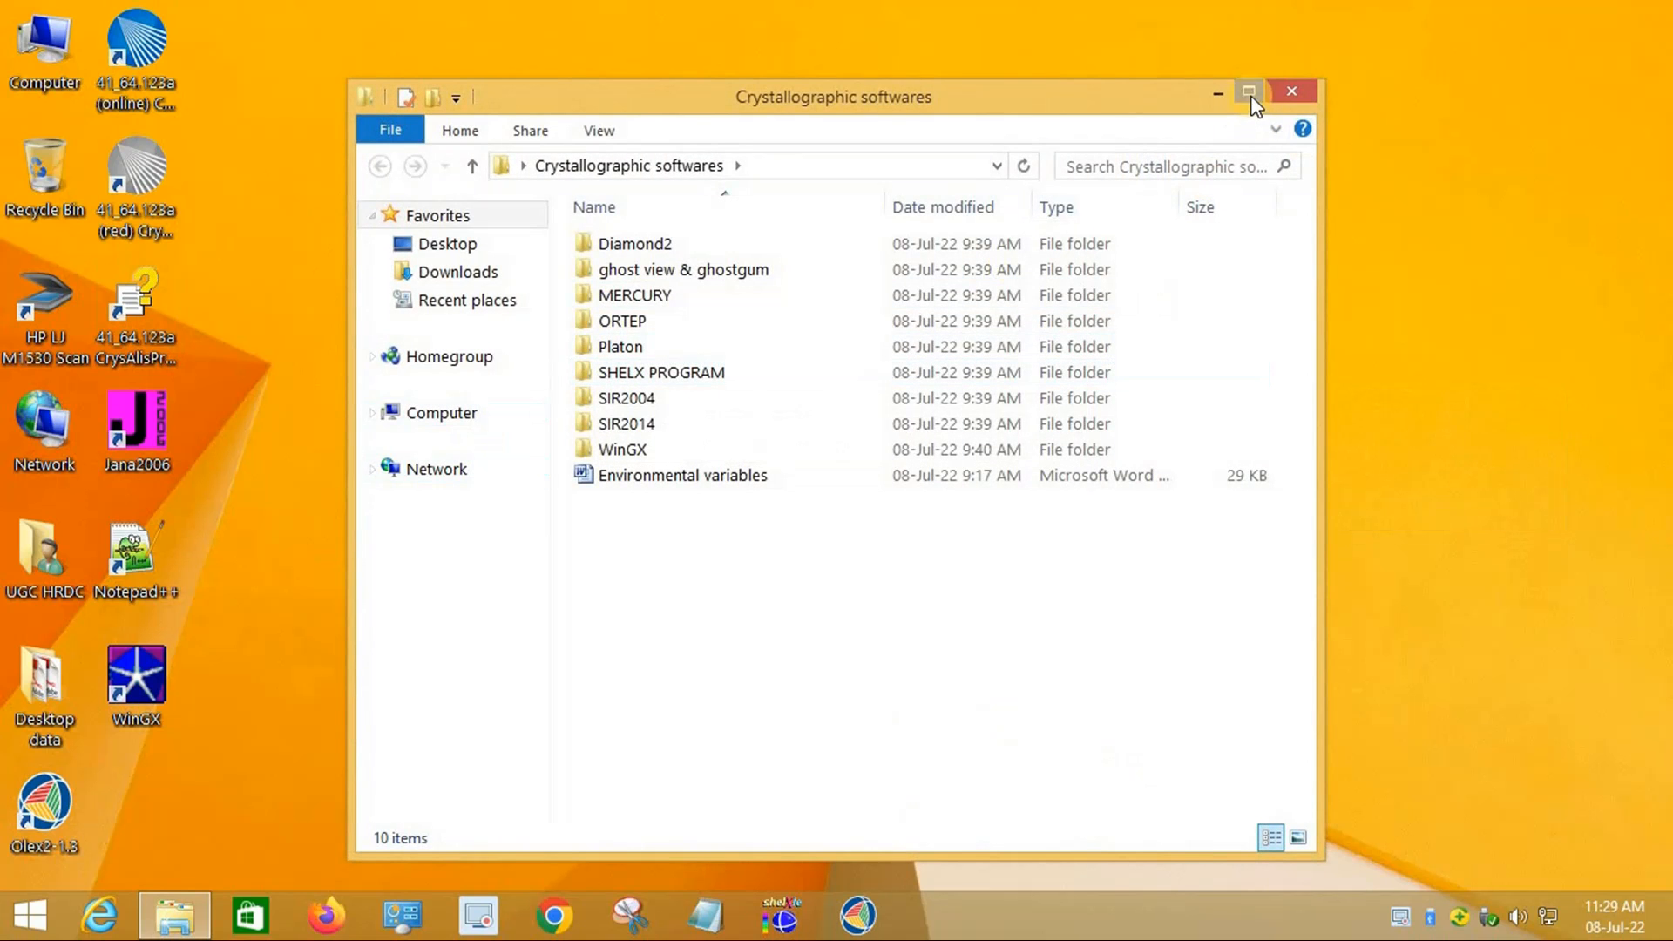
Step: Maximize the folder, browse into ORTEP > ORTEP3, and launch ort3v2_setup
{"action": "left_click", "coordinate": [1249, 92]}
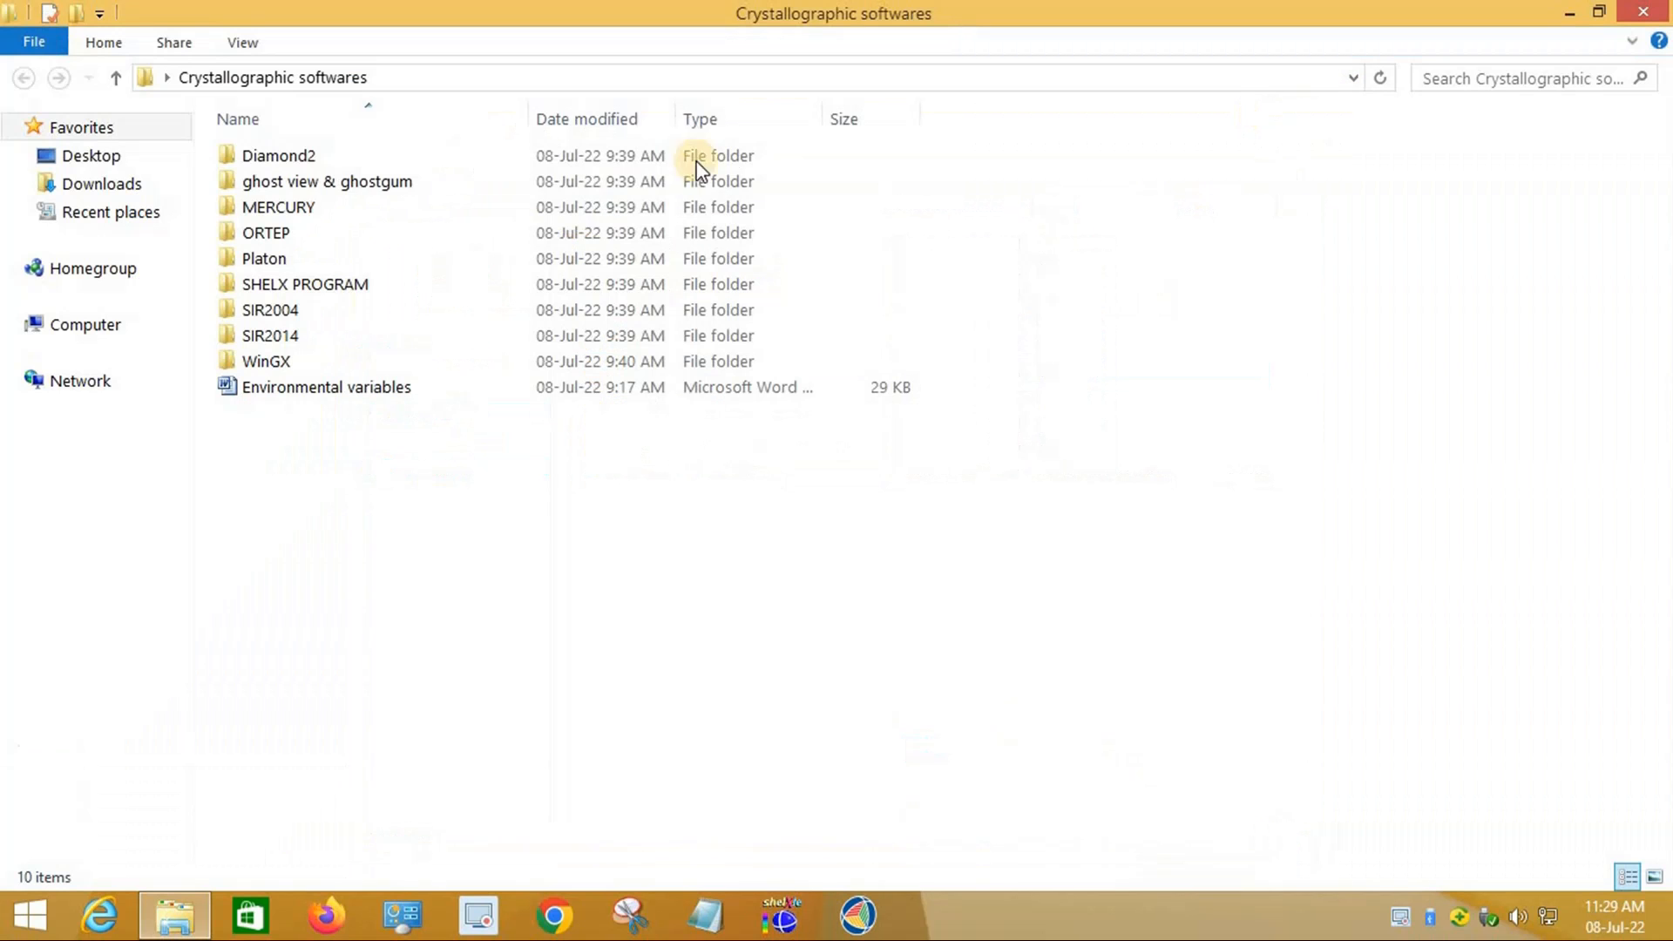
{"action": "double_click", "coordinate": [262, 232]}
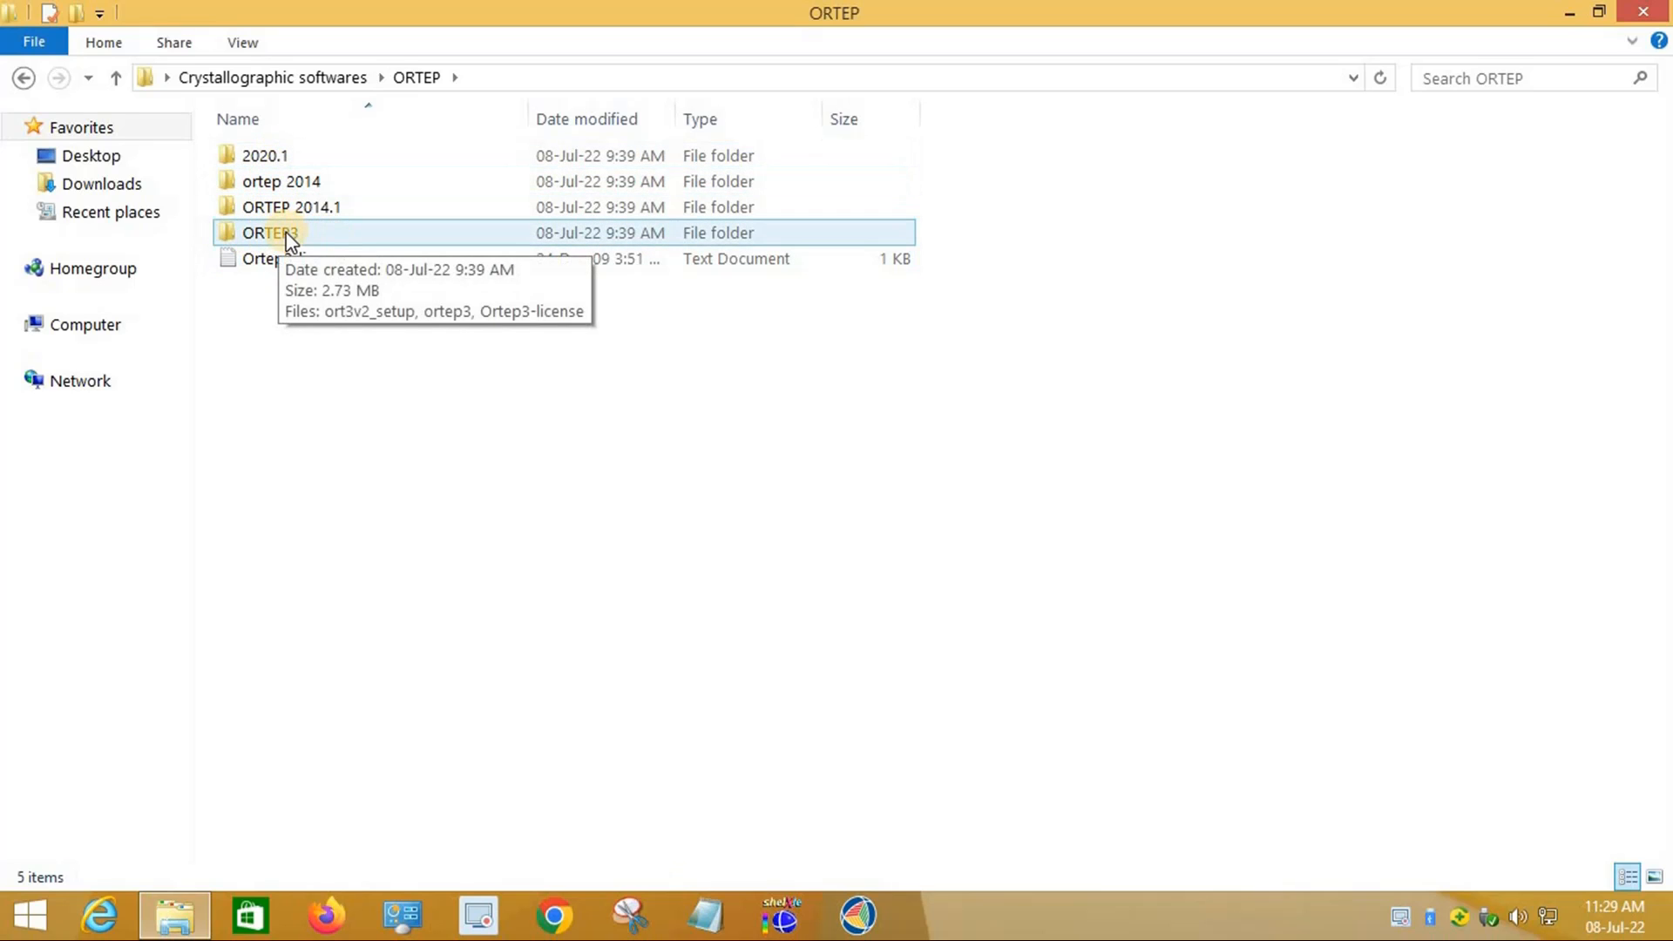
{"action": "double_click", "coordinate": [290, 235]}
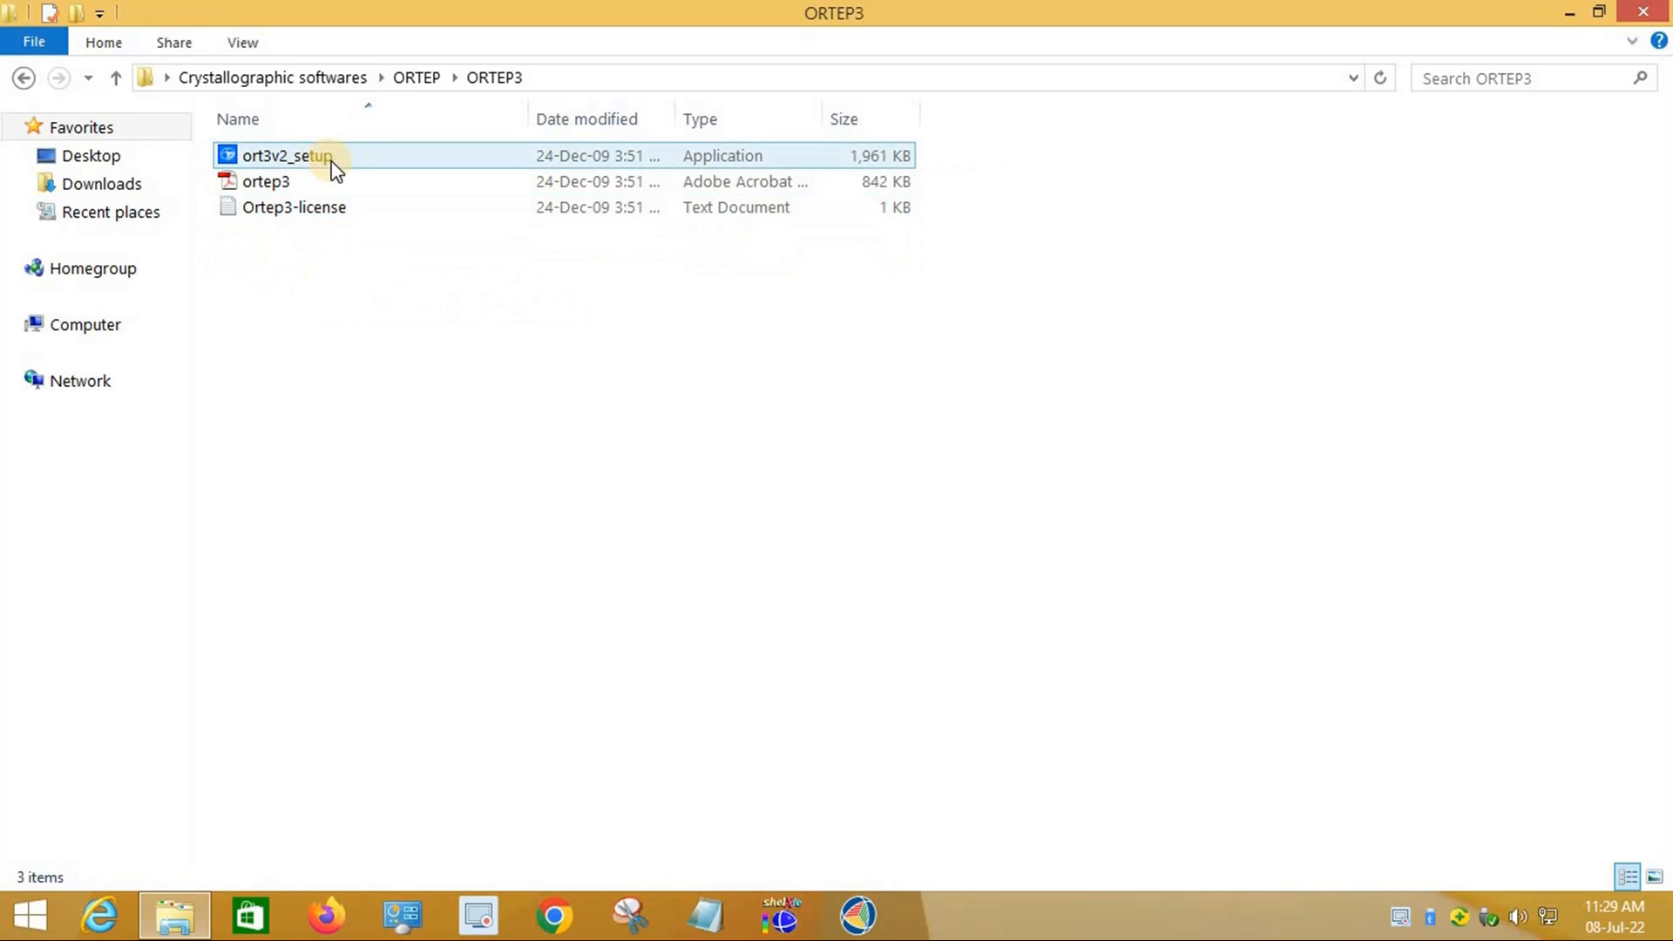
{"action": "left_click", "coordinate": [291, 209]}
{"action": "left_click", "coordinate": [268, 185]}
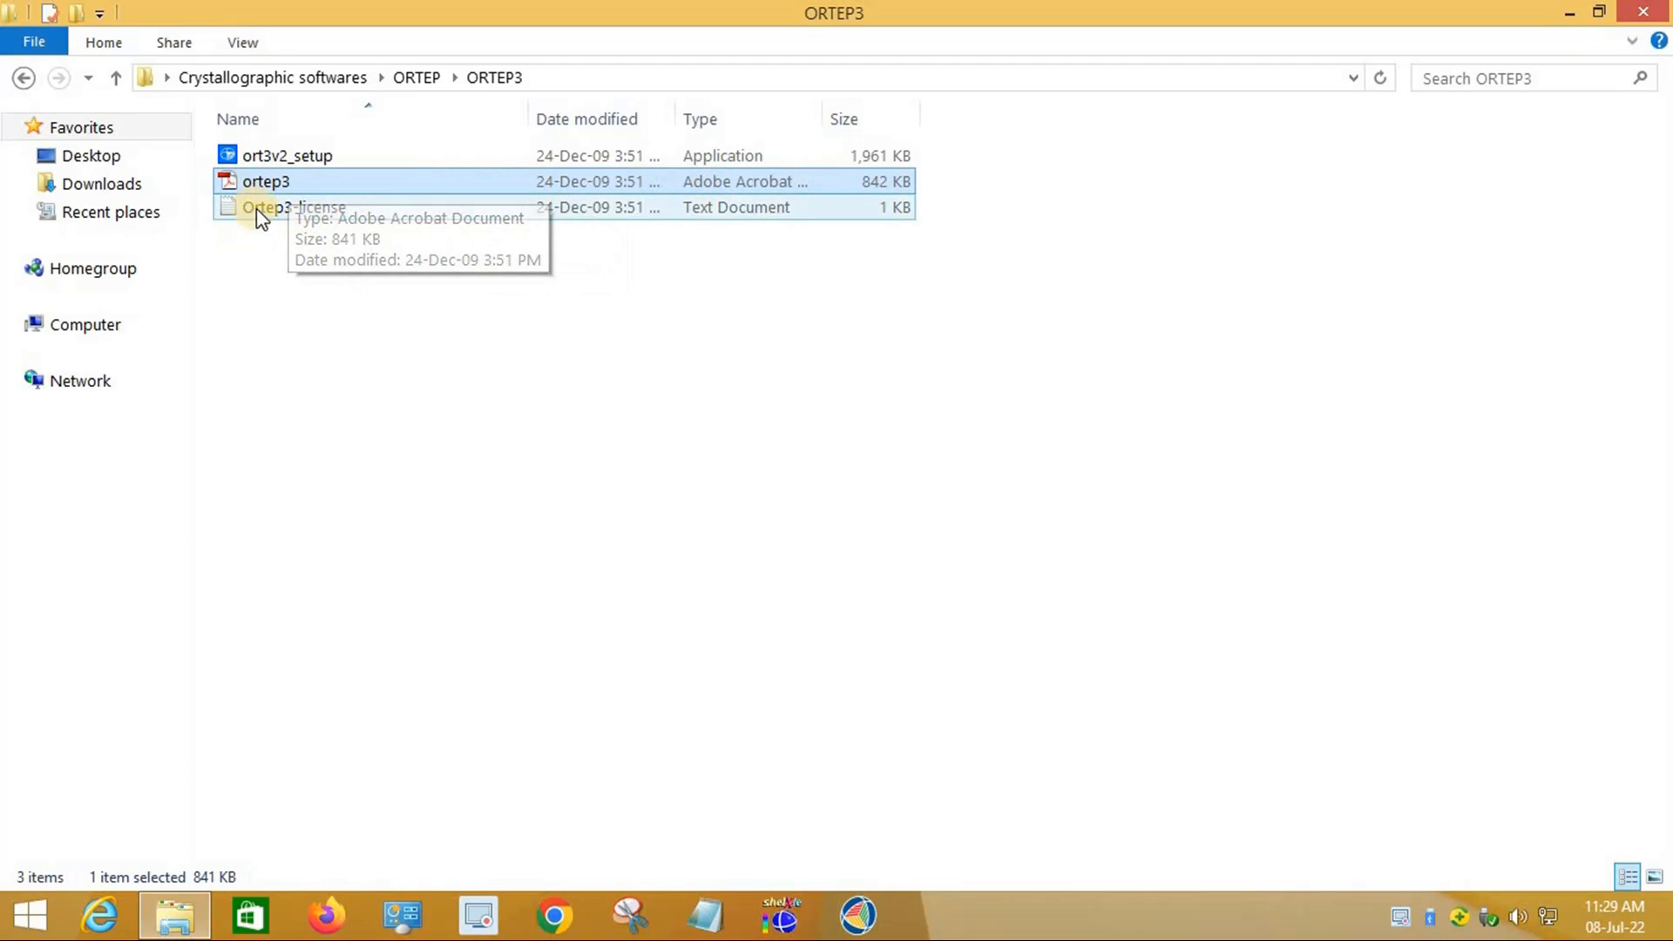
{"action": "left_click", "coordinate": [279, 209]}
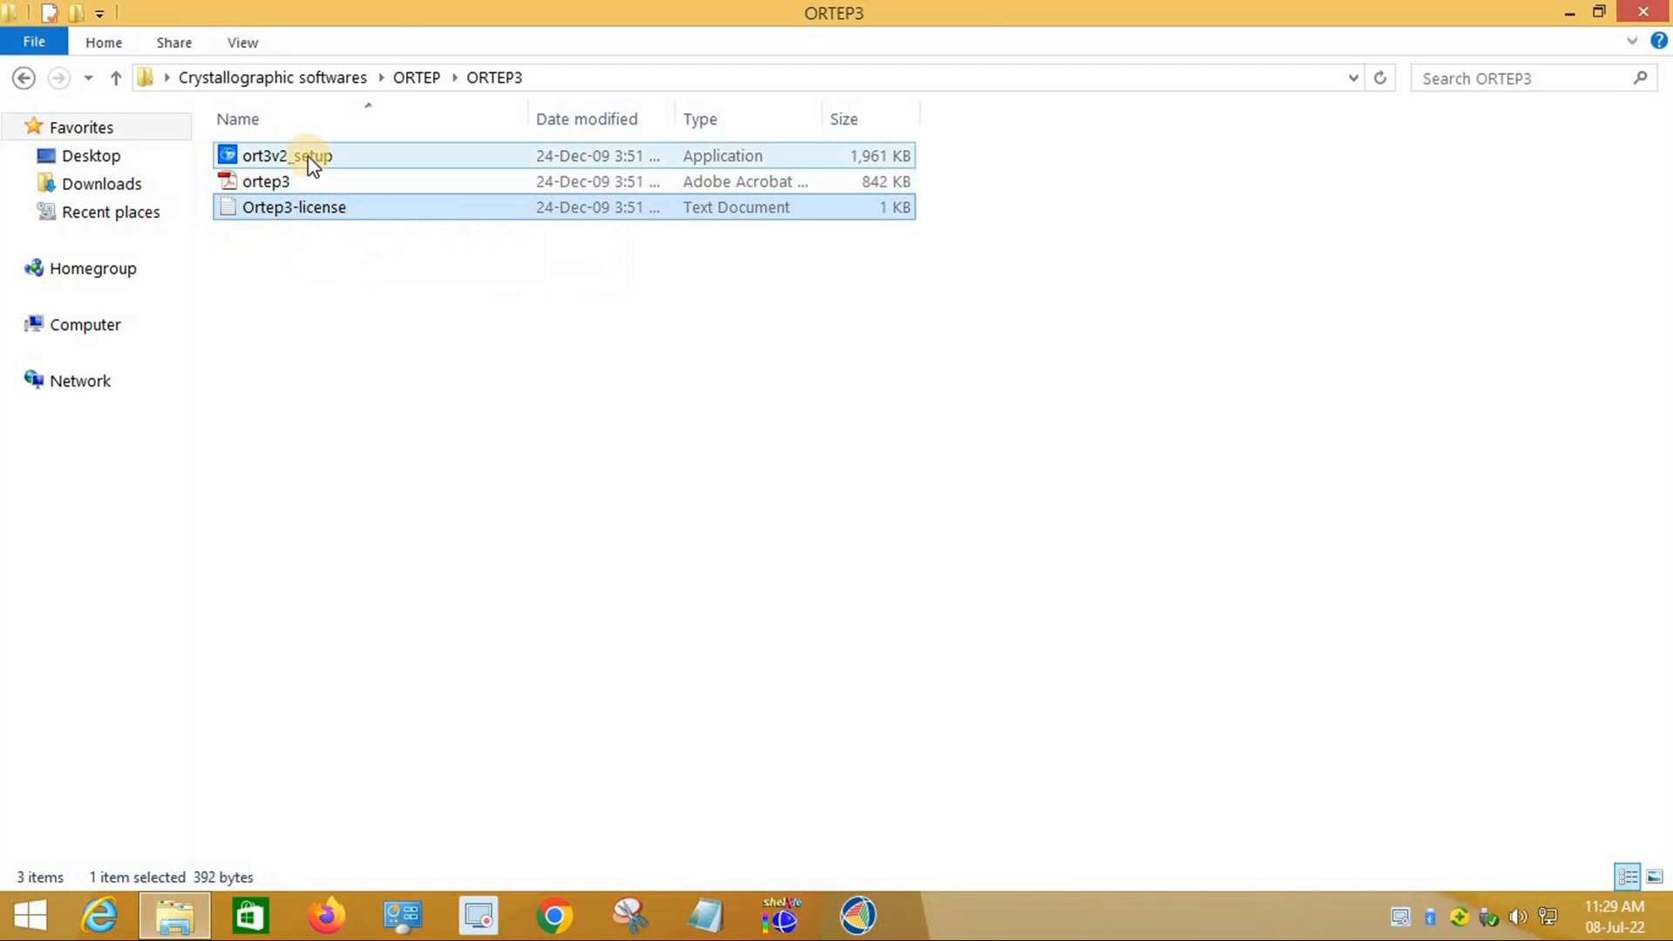
{"action": "left_click", "coordinate": [281, 156]}
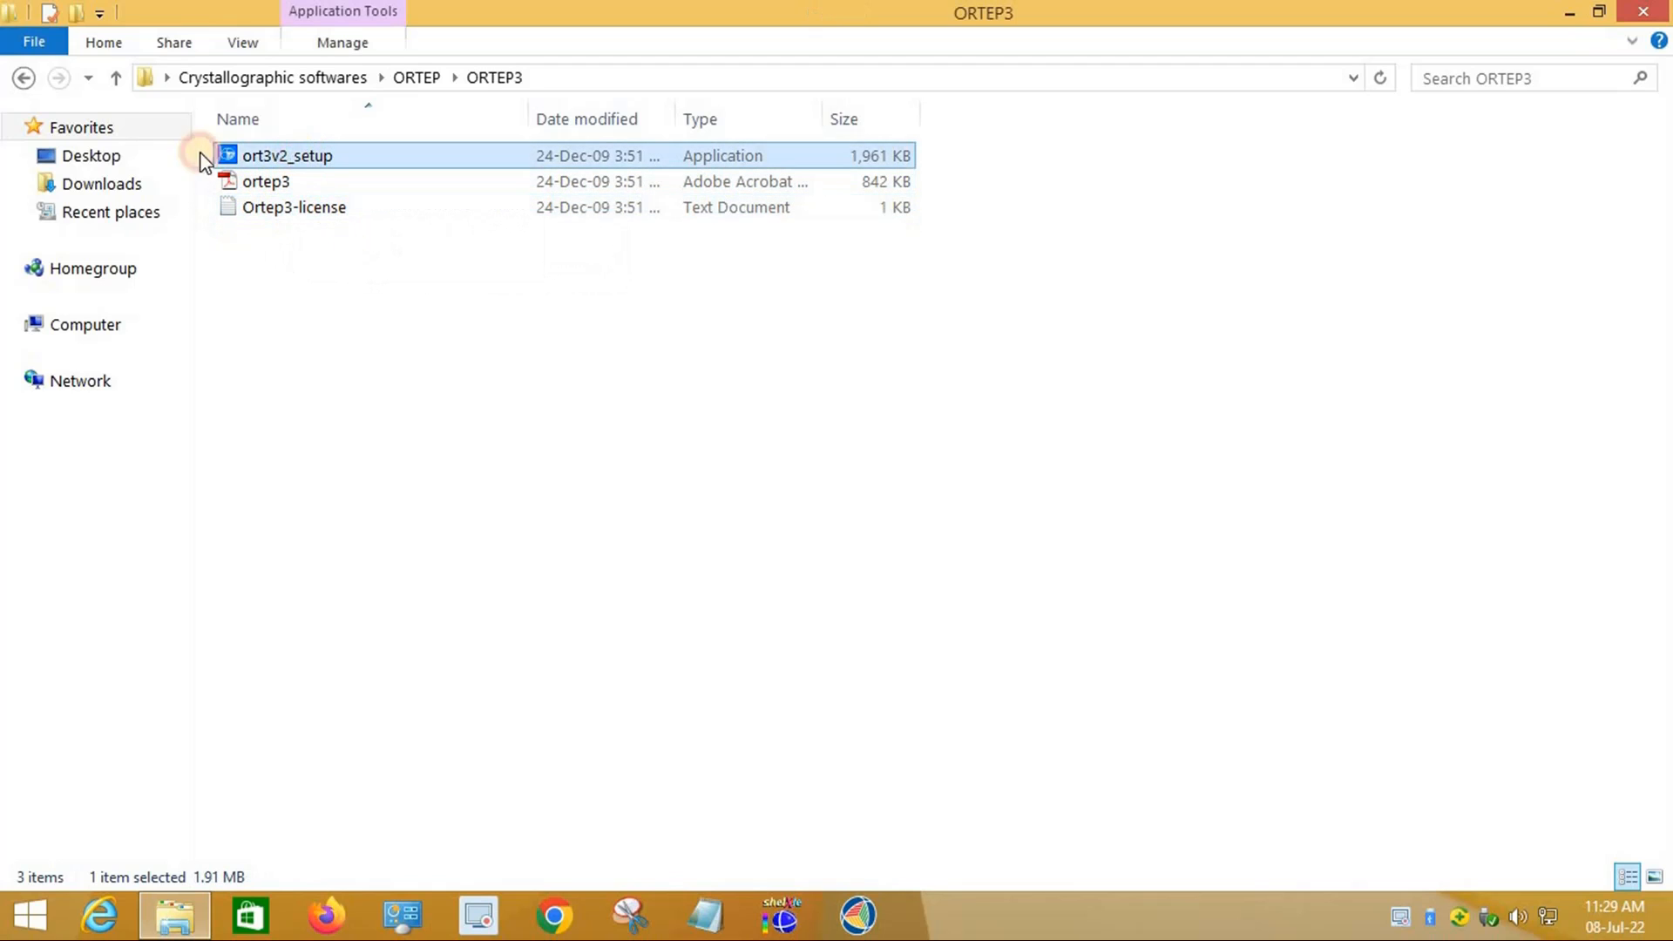
{"action": "double_click", "coordinate": [279, 157]}
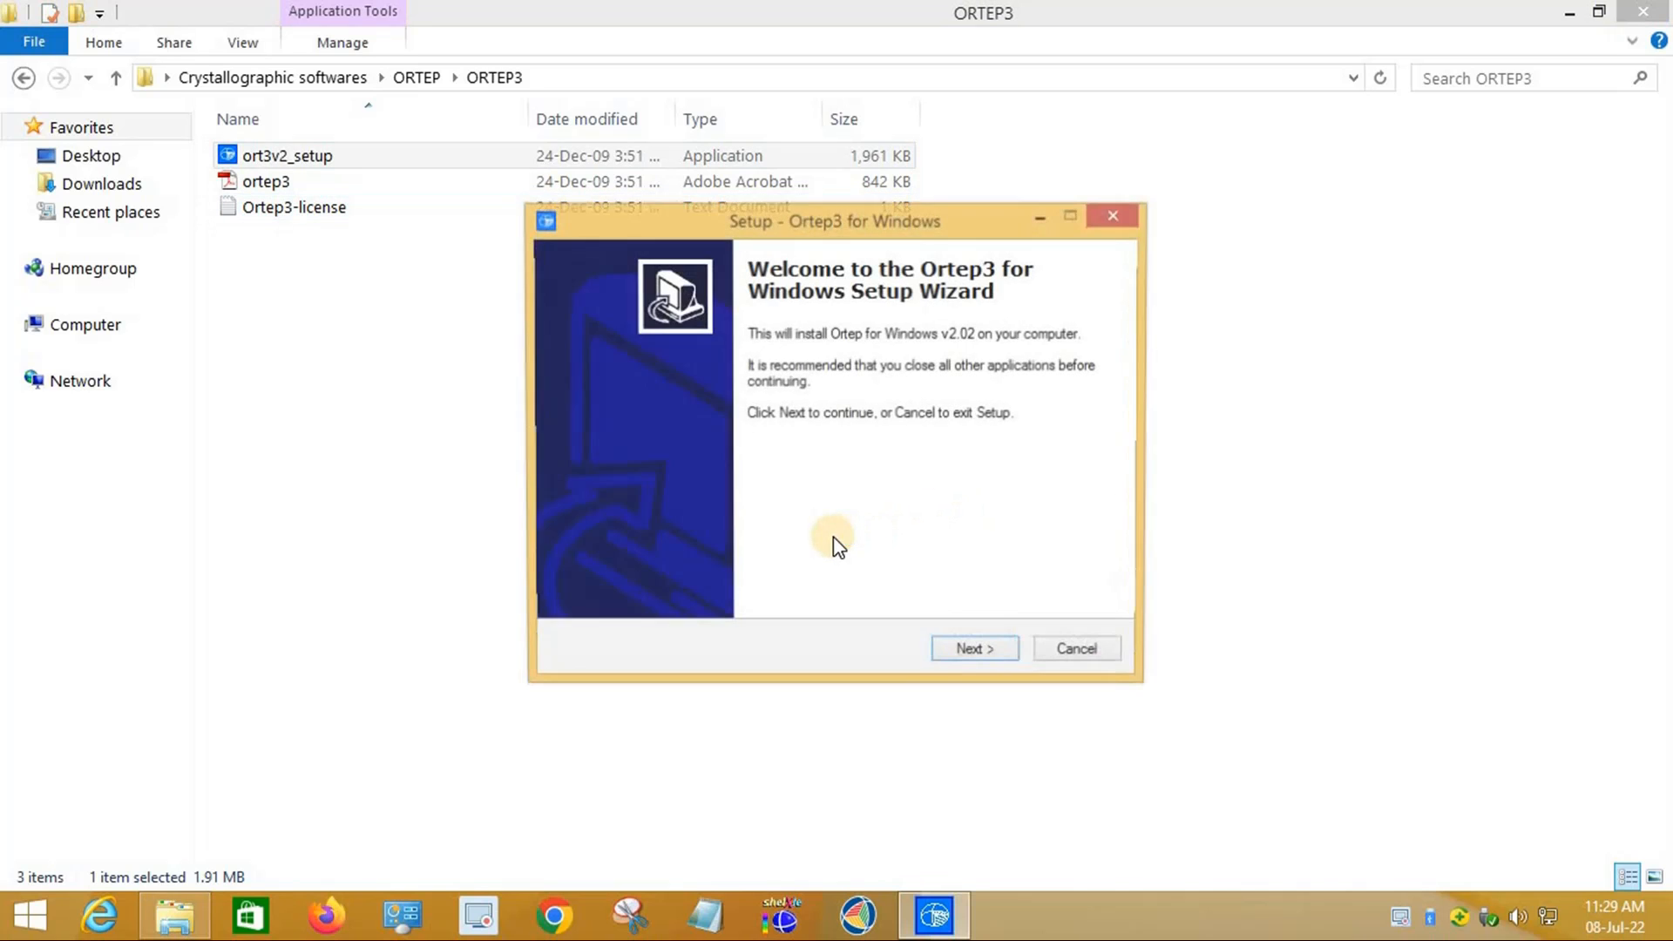
Step: Accept the Ortep3 license agreement and keep the default user information
{"action": "left_click", "coordinate": [978, 654]}
{"action": "left_click", "coordinate": [732, 577]}
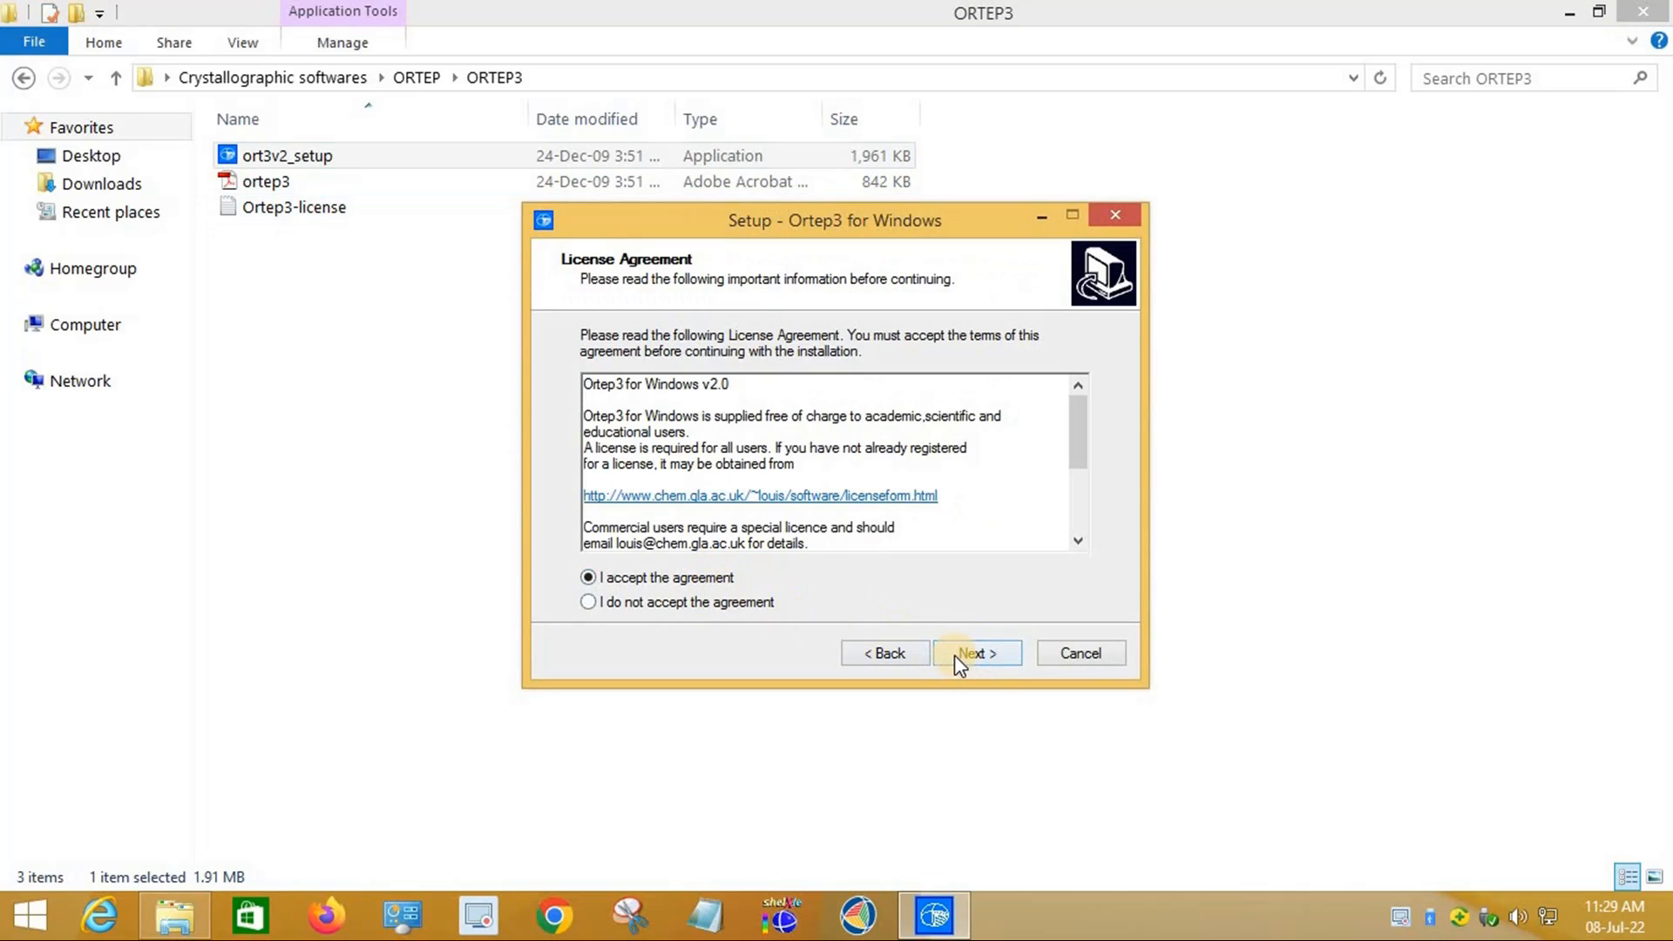
{"action": "left_click", "coordinate": [954, 655]}
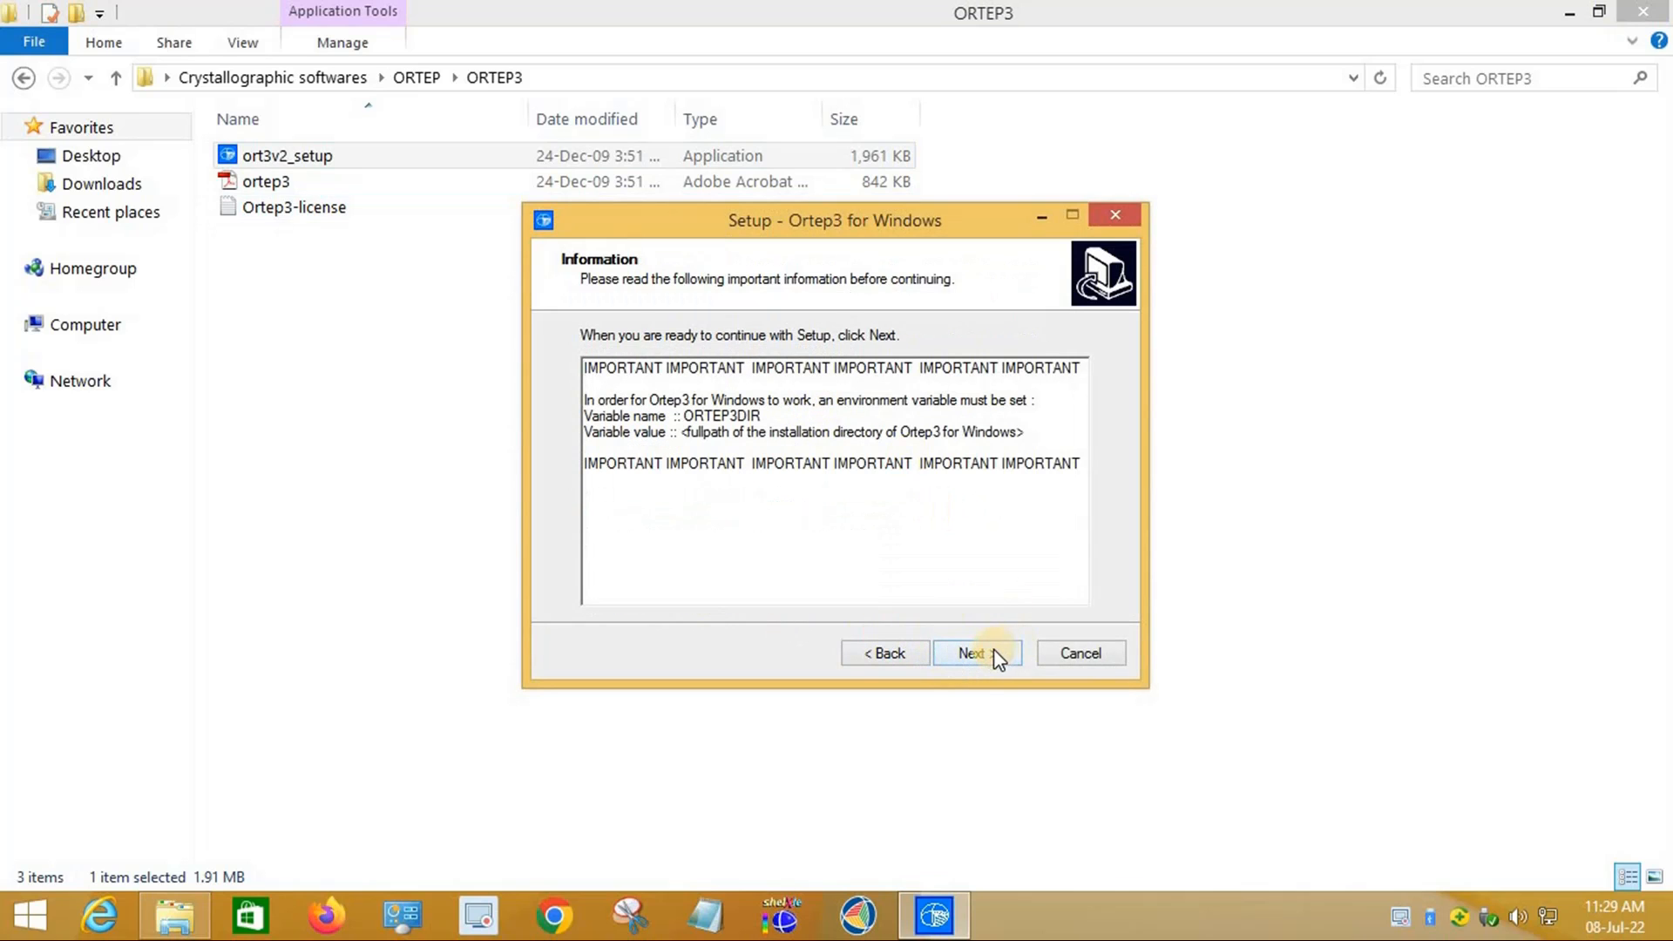
{"action": "left_click", "coordinate": [977, 653]}
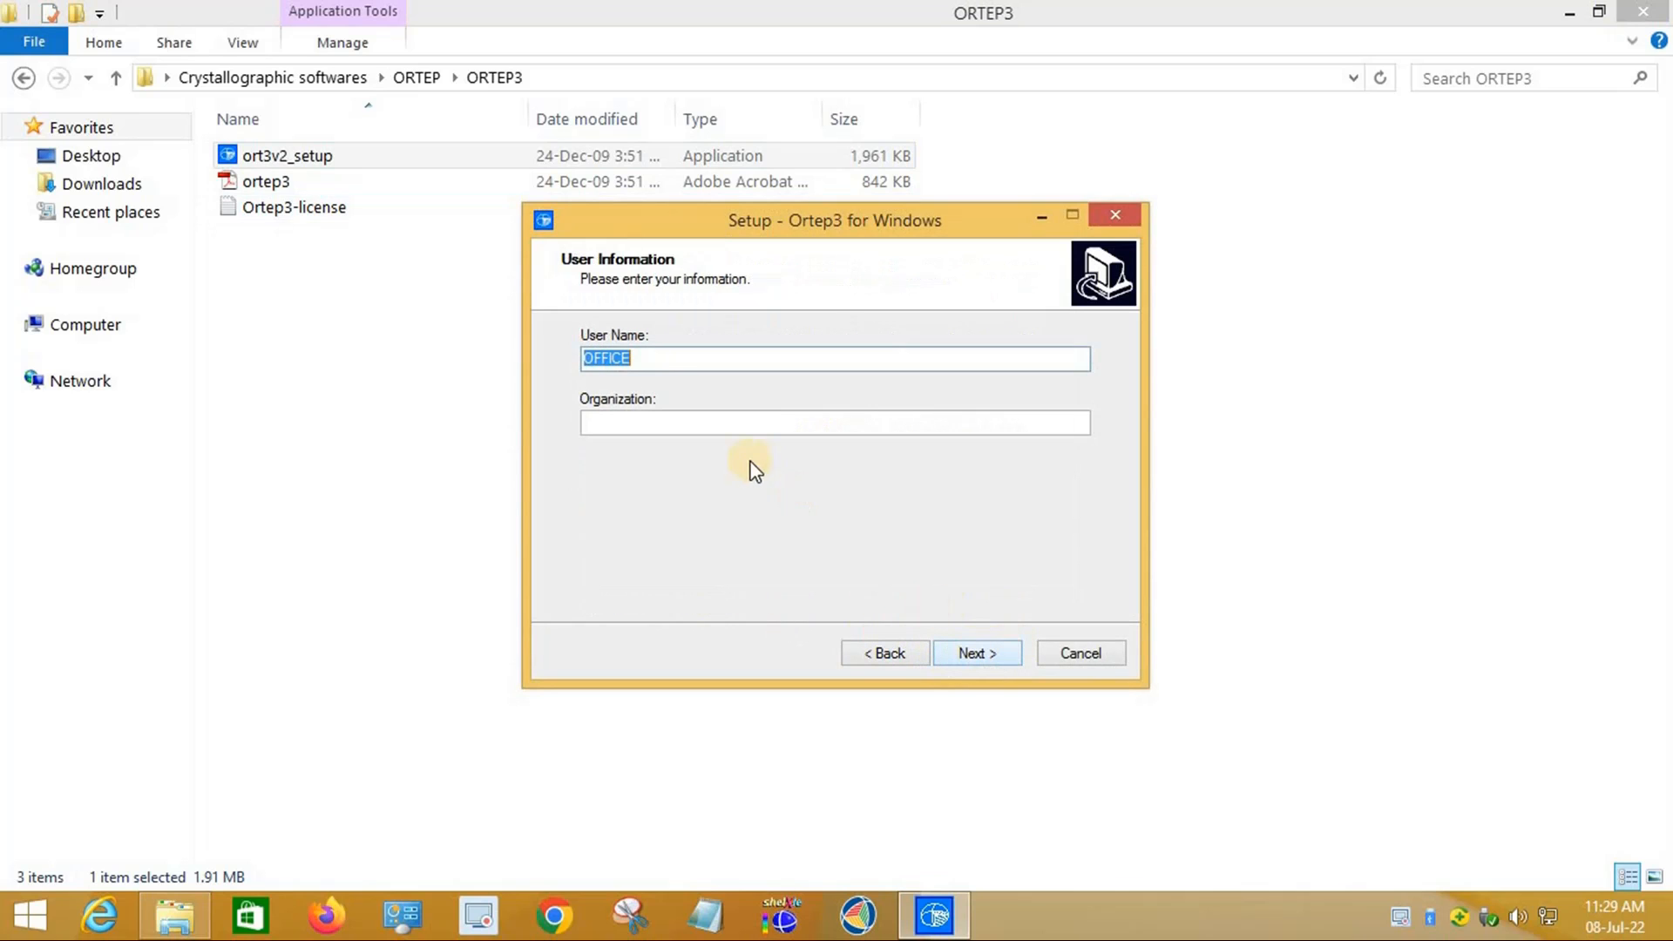
{"action": "left_click", "coordinate": [995, 656]}
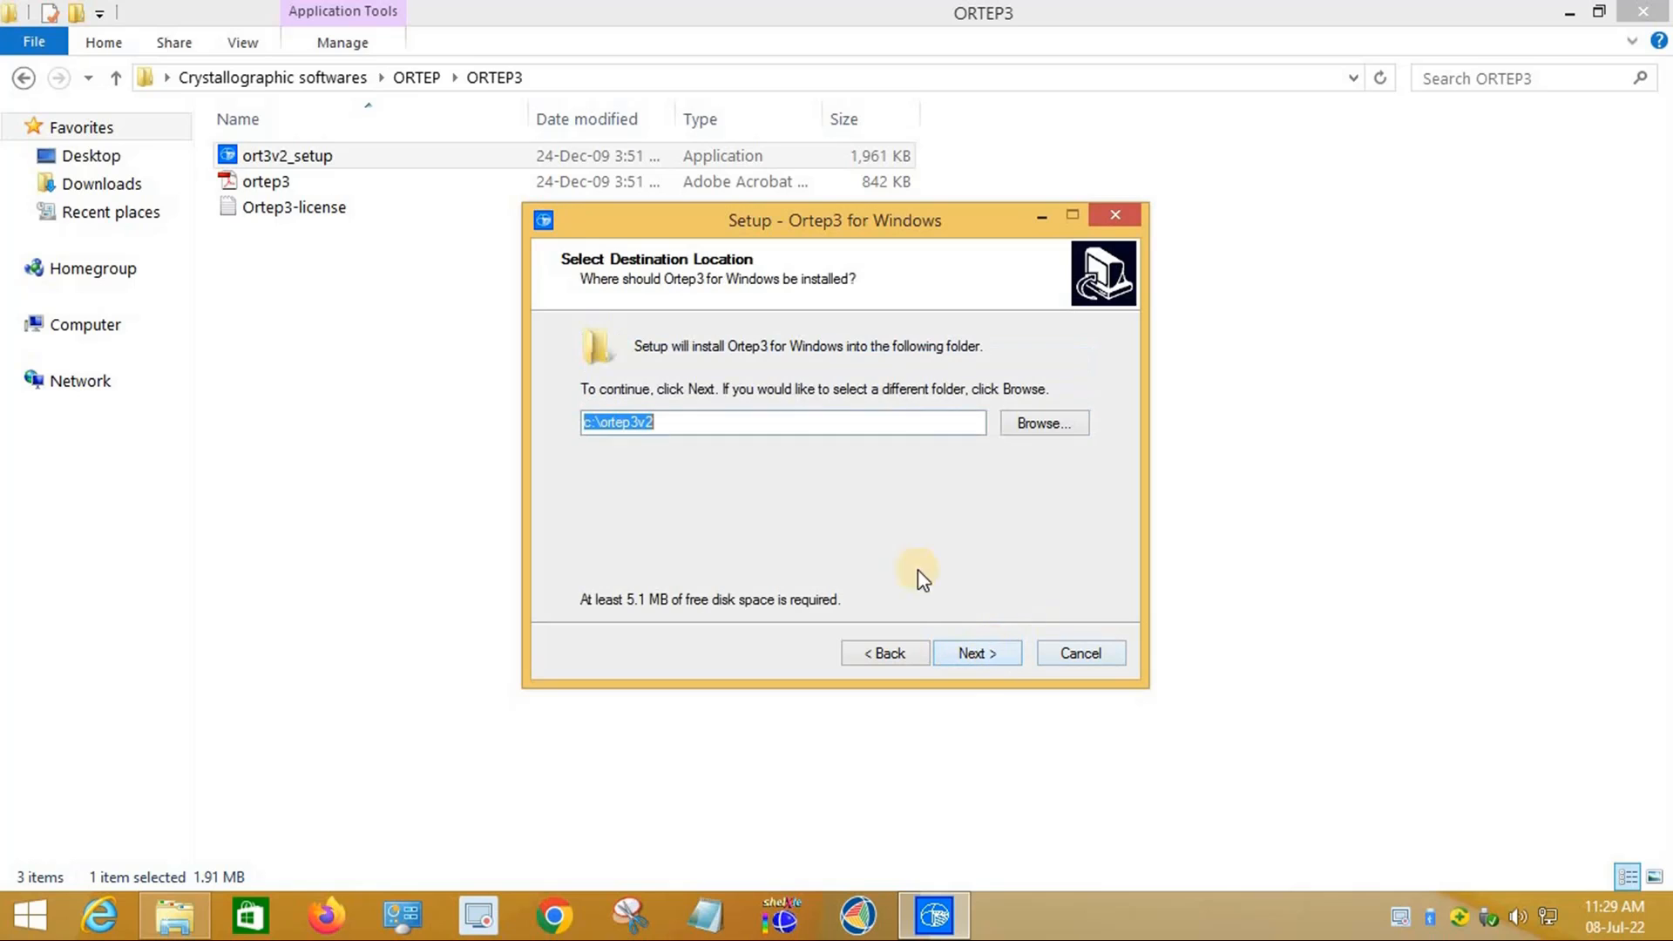
Step: Set the install location to c:\wingx\ortep3v2, create the folder, and keep the default Start Menu folder
{"action": "left_click", "coordinate": [601, 421]}
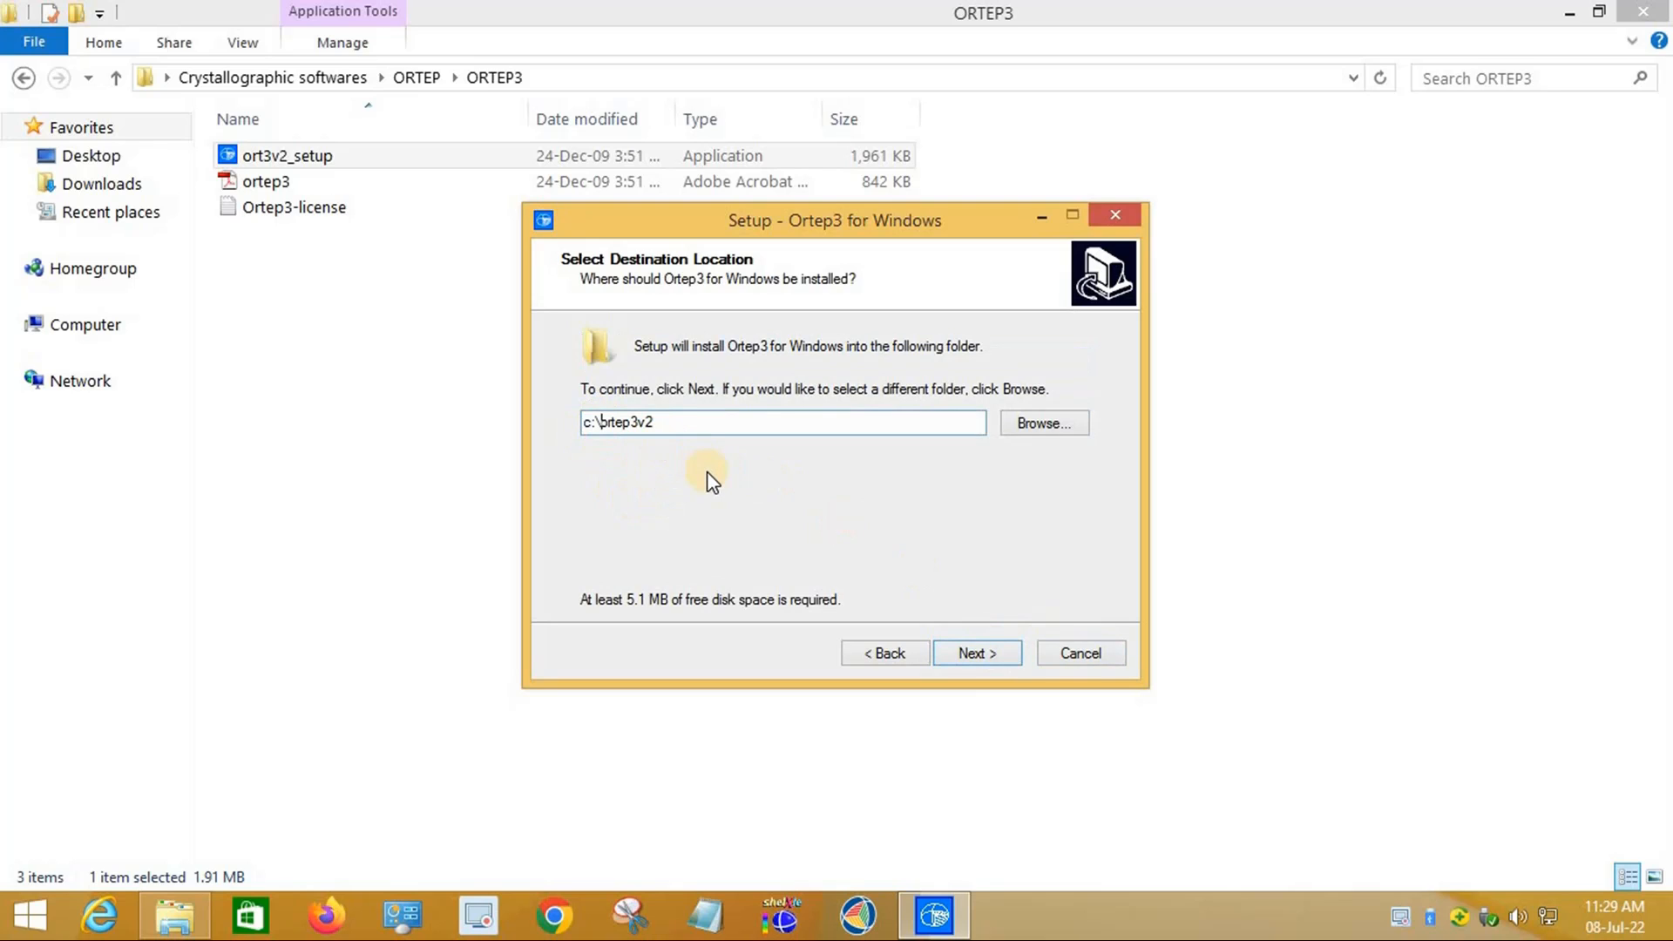
{"action": "type", "text": "wingx\\"}
{"action": "left_click", "coordinate": [976, 654]}
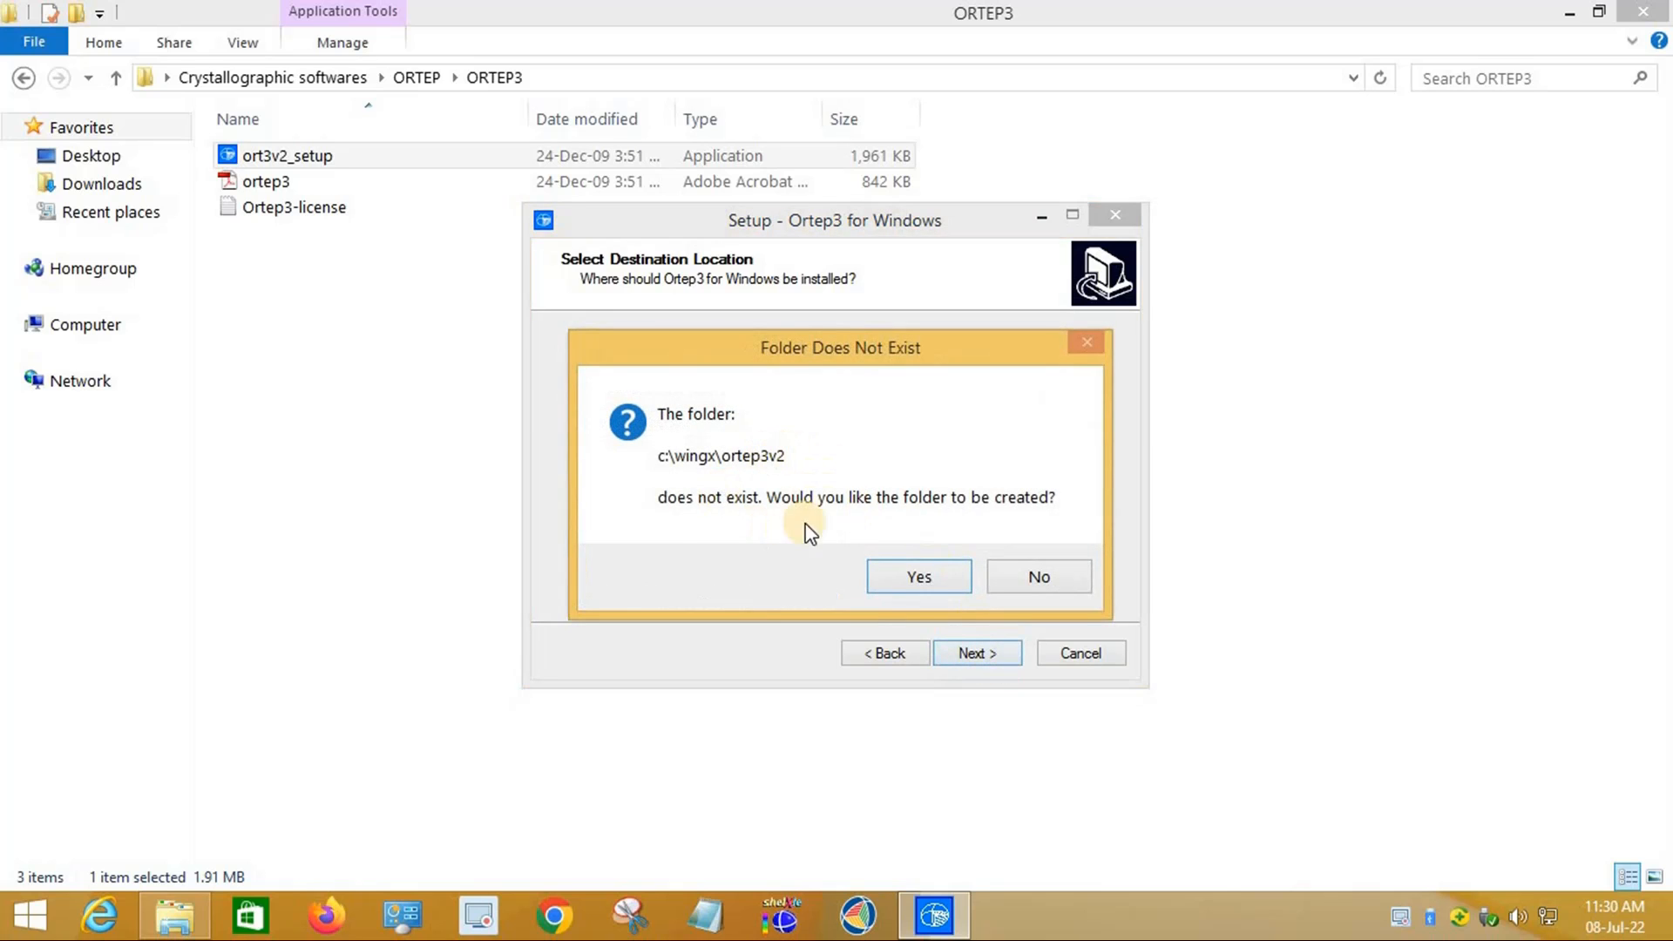
{"action": "left_click", "coordinate": [959, 576]}
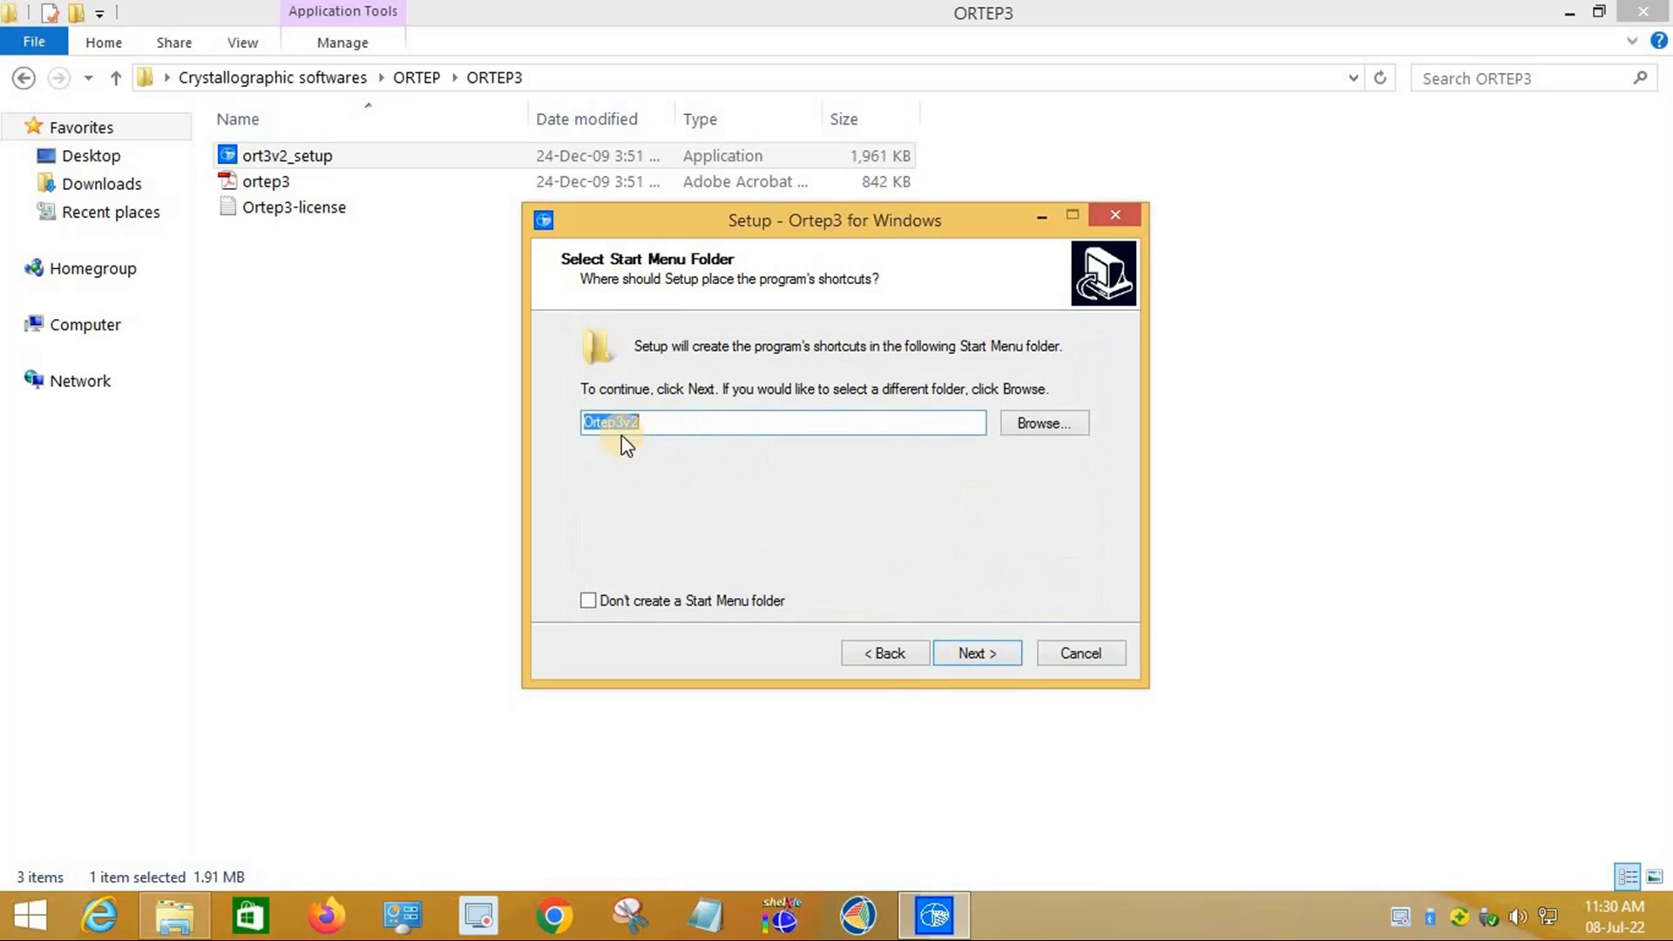
{"action": "left_click", "coordinate": [985, 656]}
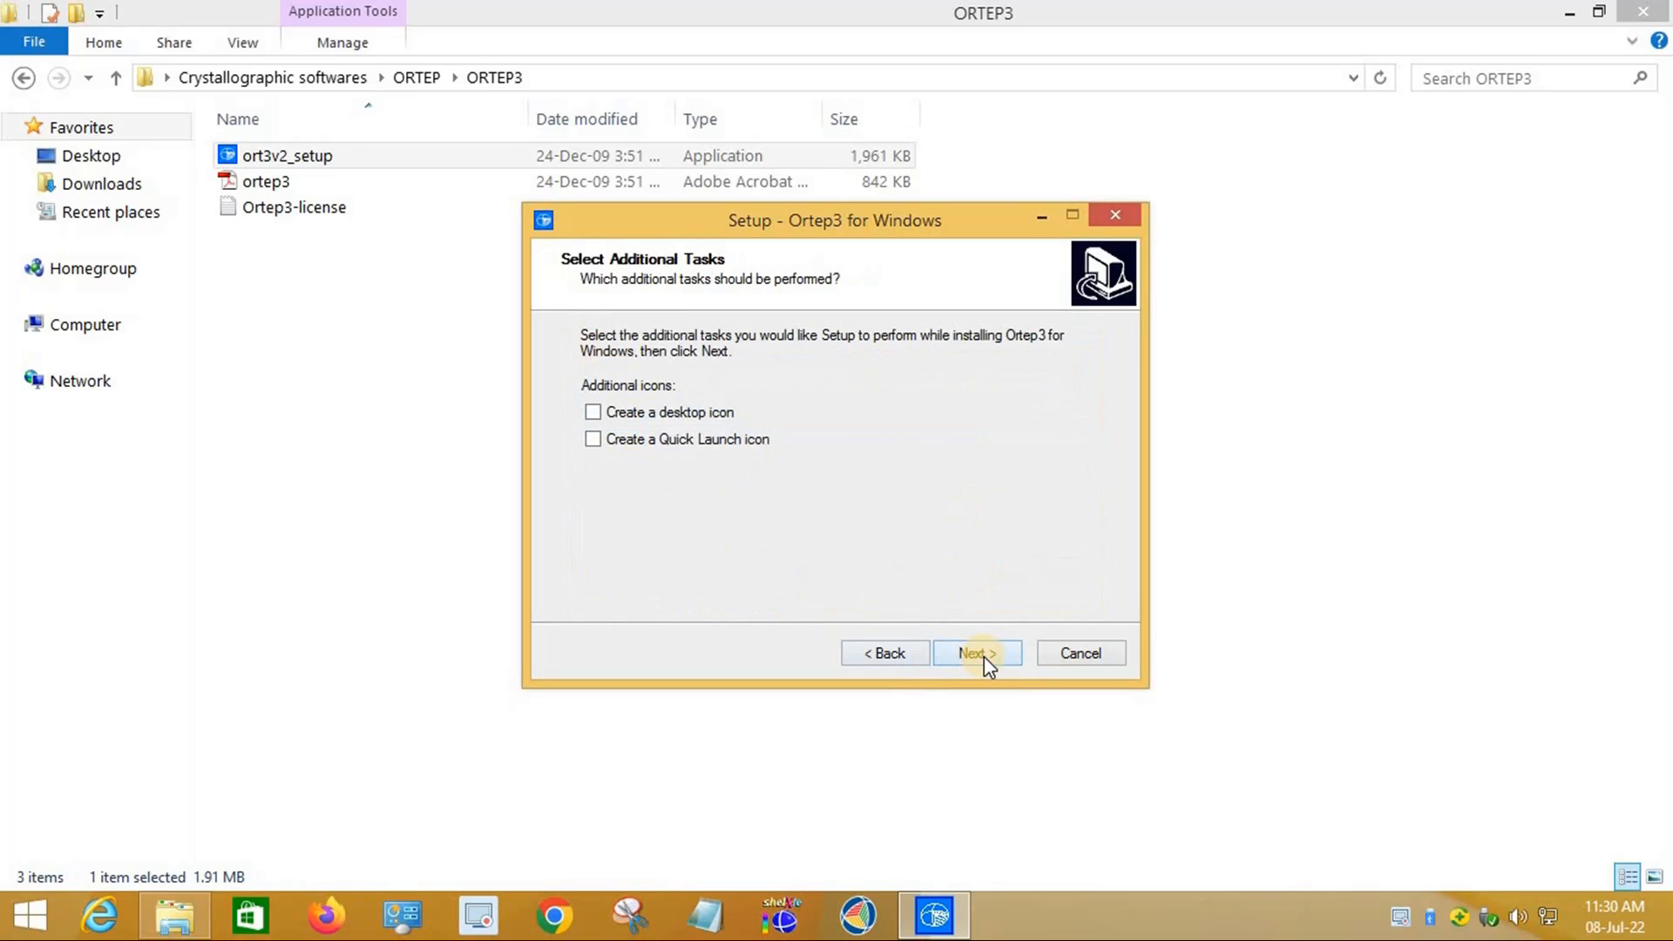
Step: Add a desktop shortcut, install Ortep3, finish setup, and close the readme notes
{"action": "left_click", "coordinate": [700, 418]}
{"action": "left_click", "coordinate": [993, 662]}
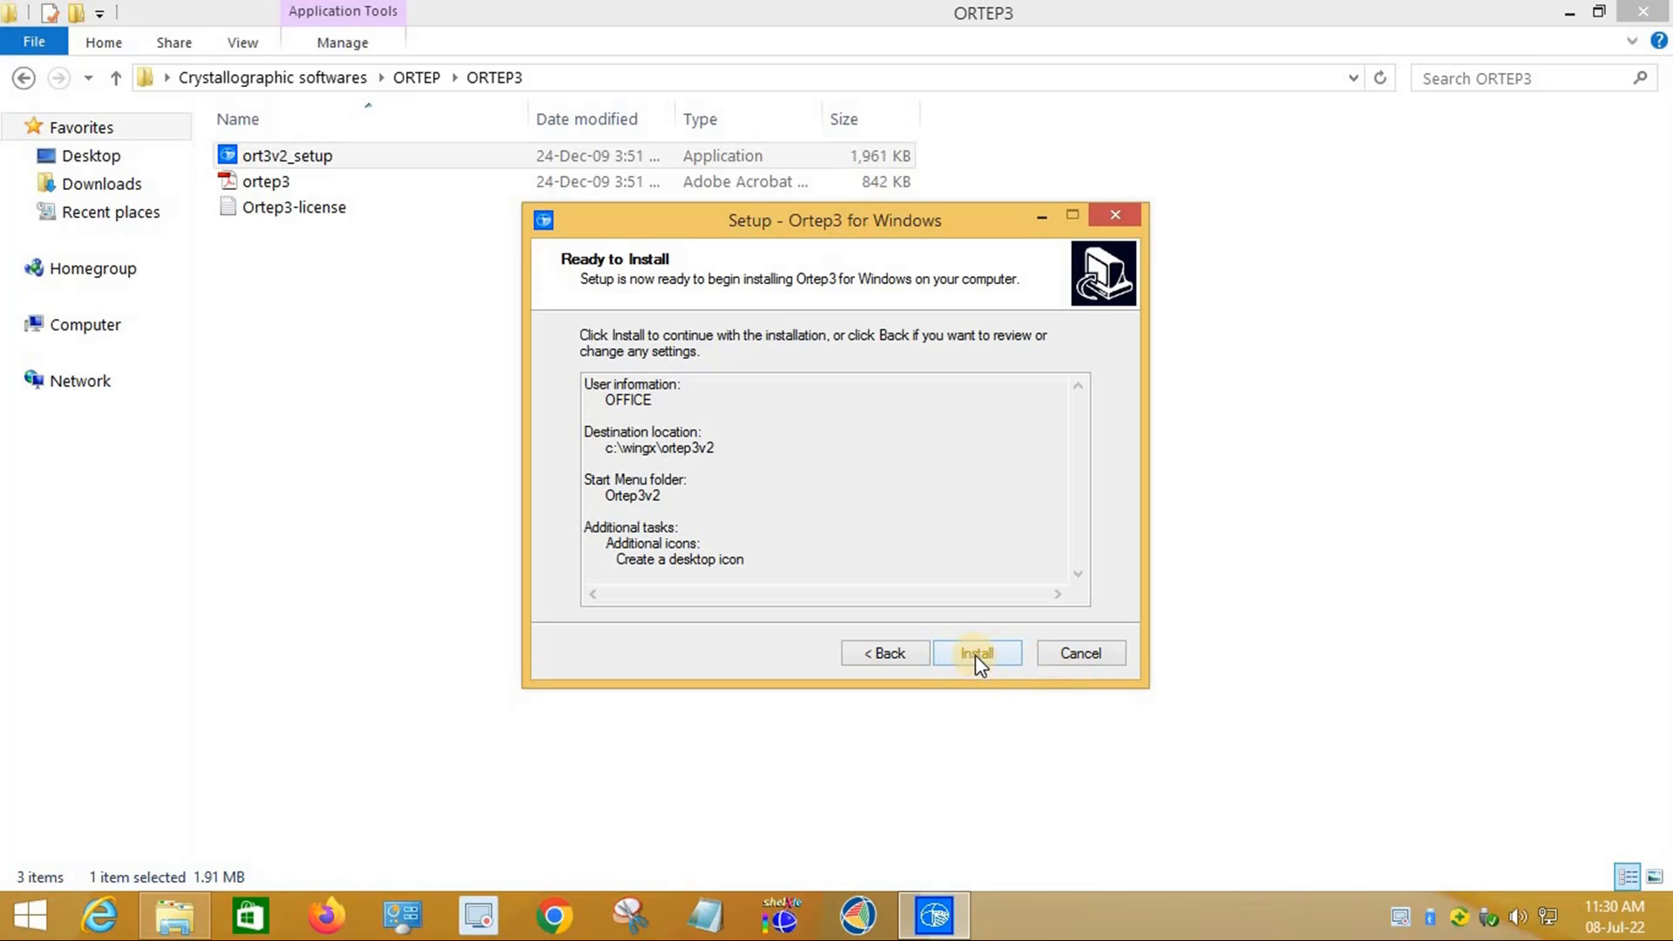
{"action": "left_click", "coordinate": [977, 655]}
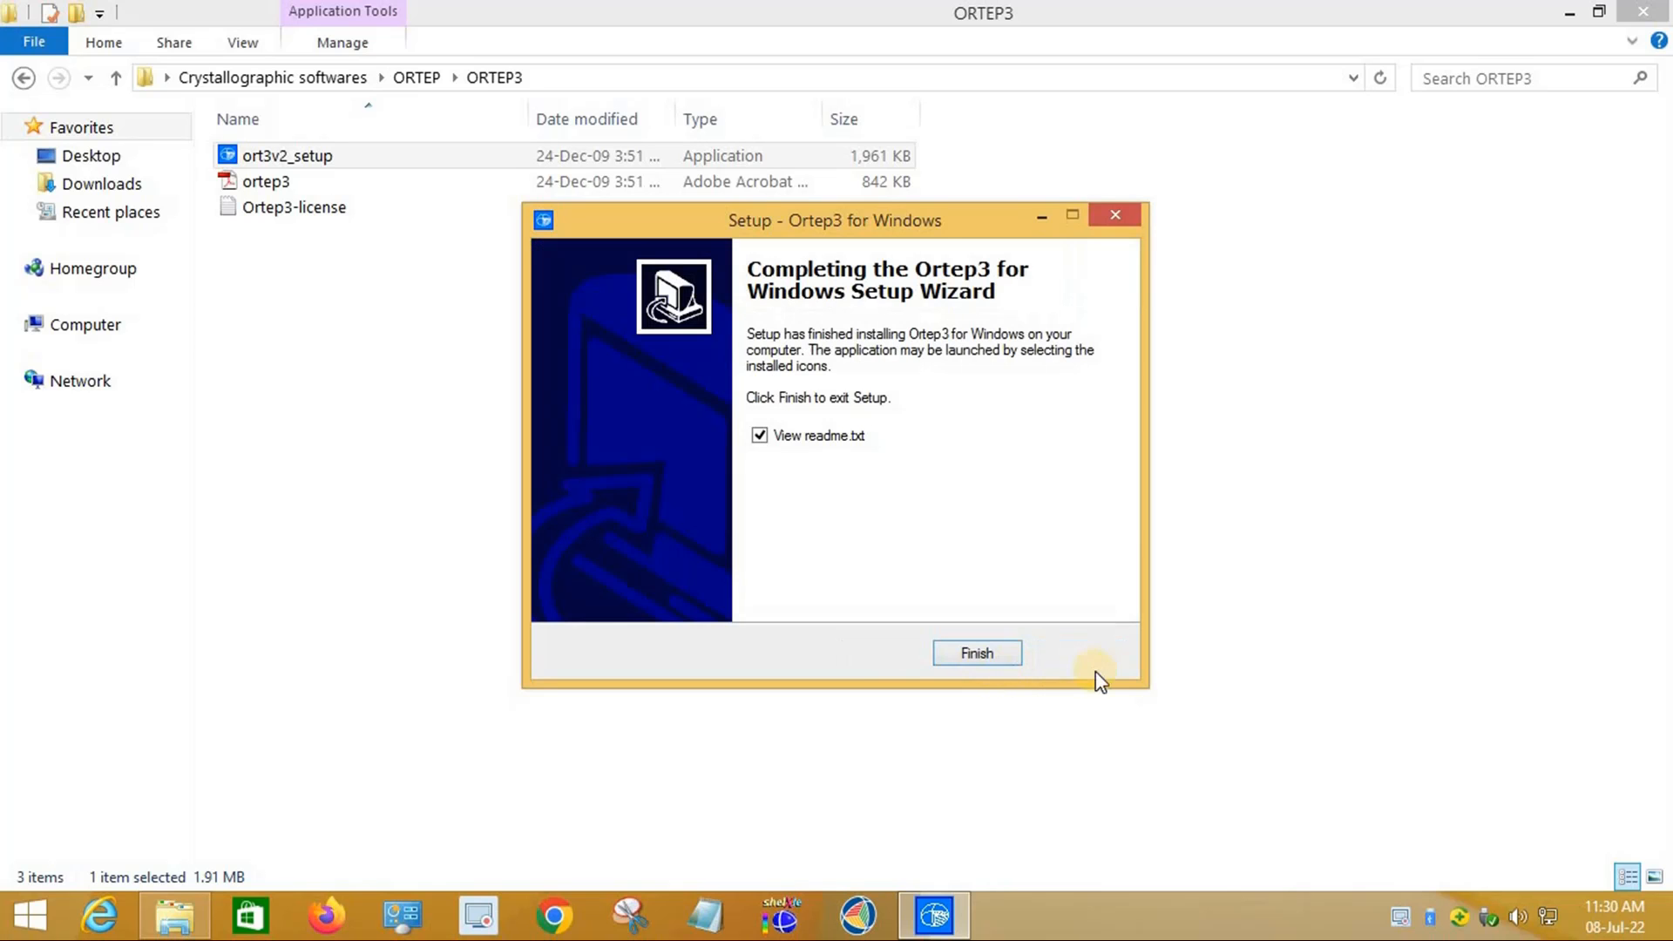
{"action": "left_click", "coordinate": [986, 655]}
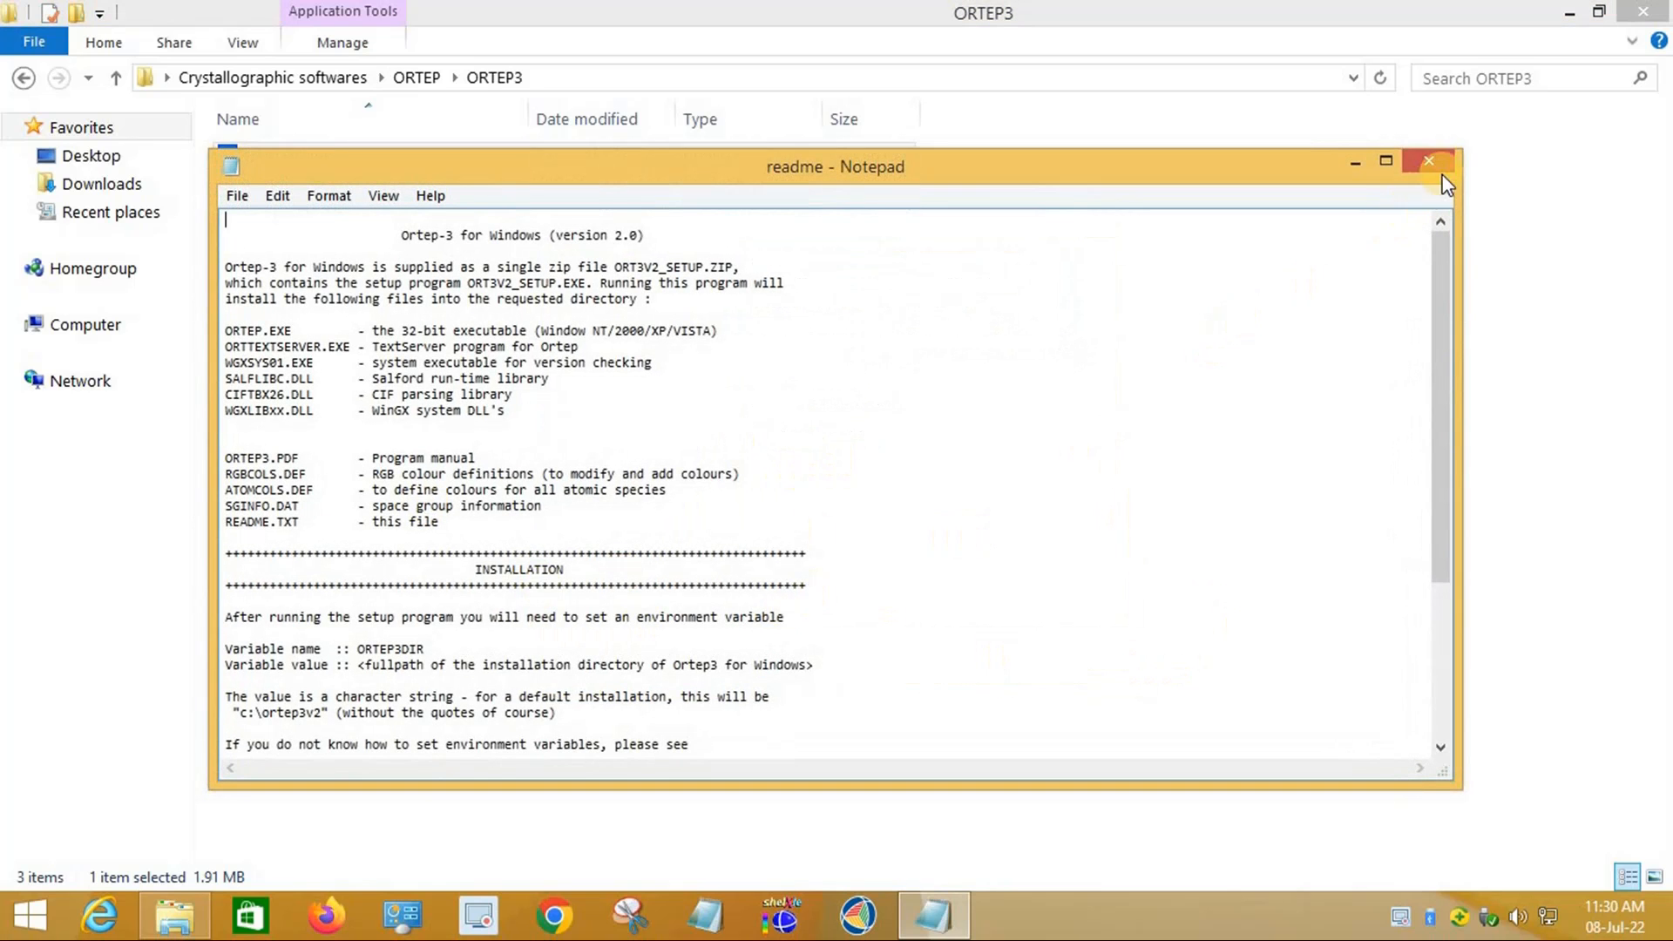
{"action": "left_click", "coordinate": [1442, 163]}
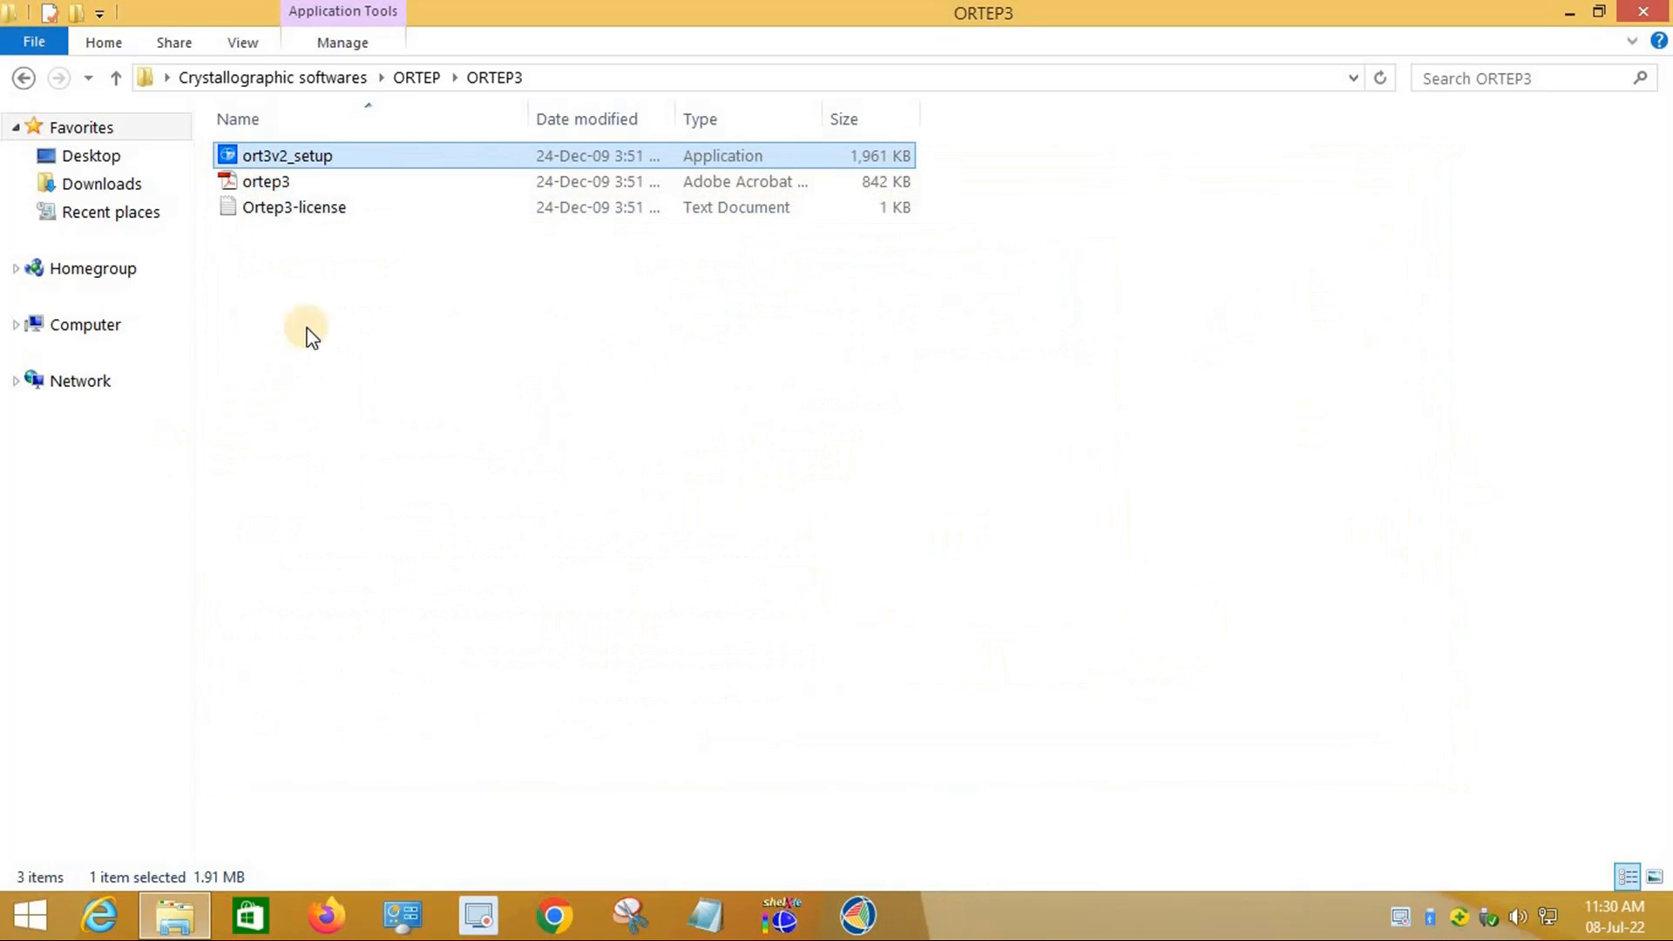
{"action": "left_click", "coordinate": [324, 209]}
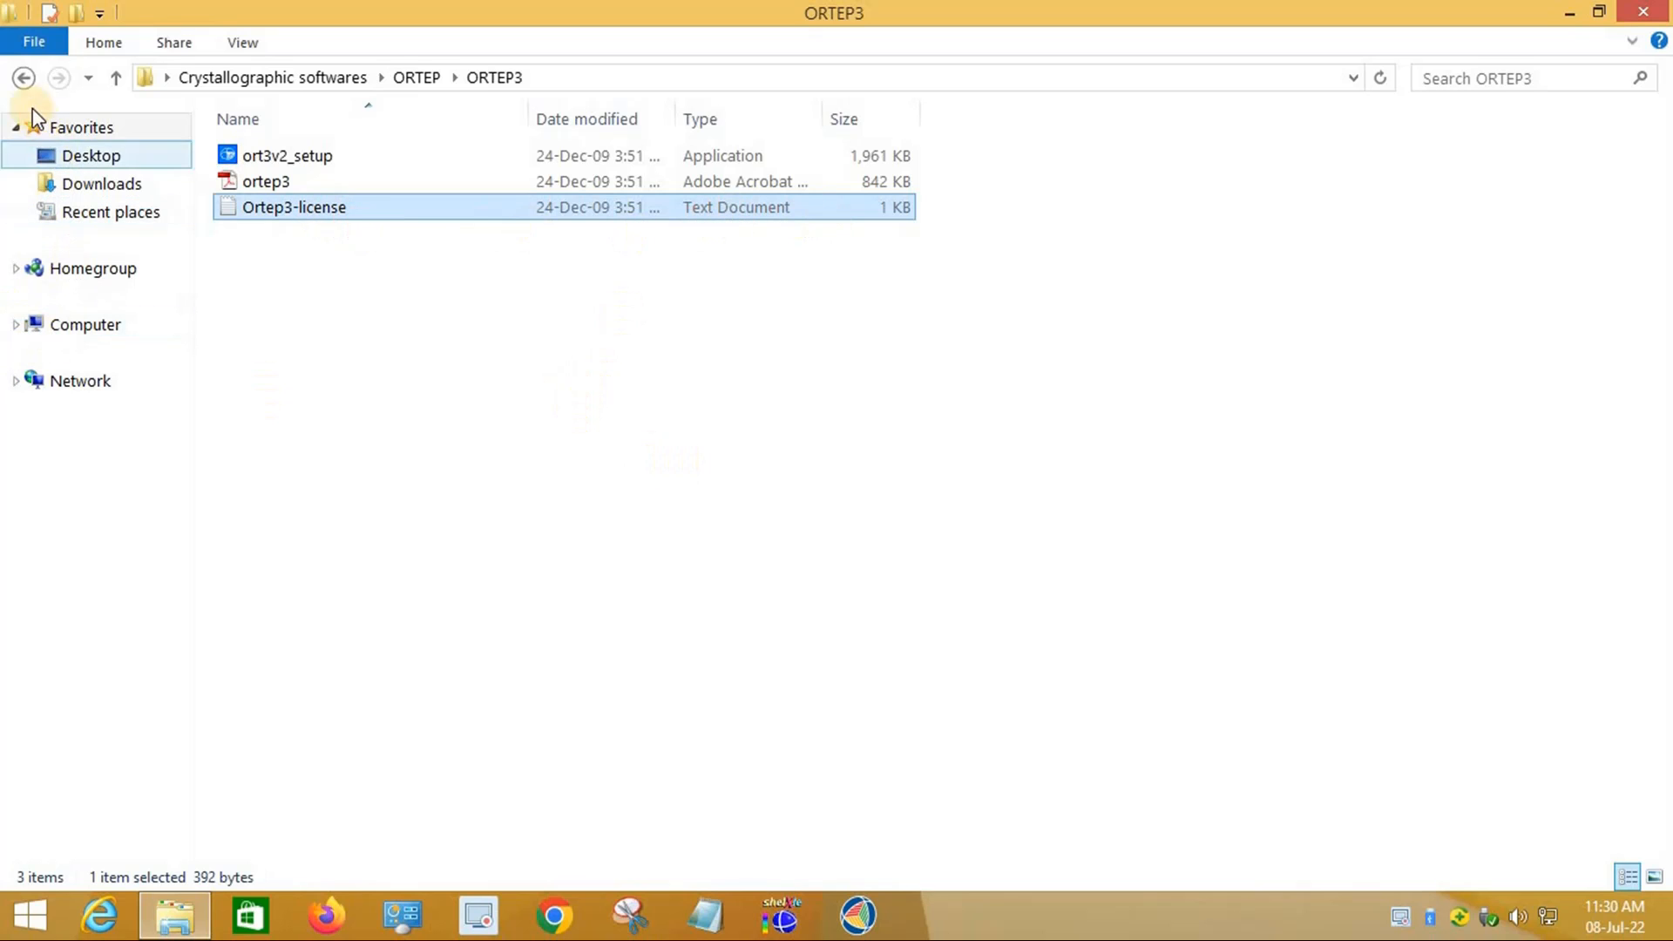
Step: Paste Ortep3-license into C:\wingx\ortep3v2 and launch the ortep program from there
{"action": "left_click", "coordinate": [24, 77]}
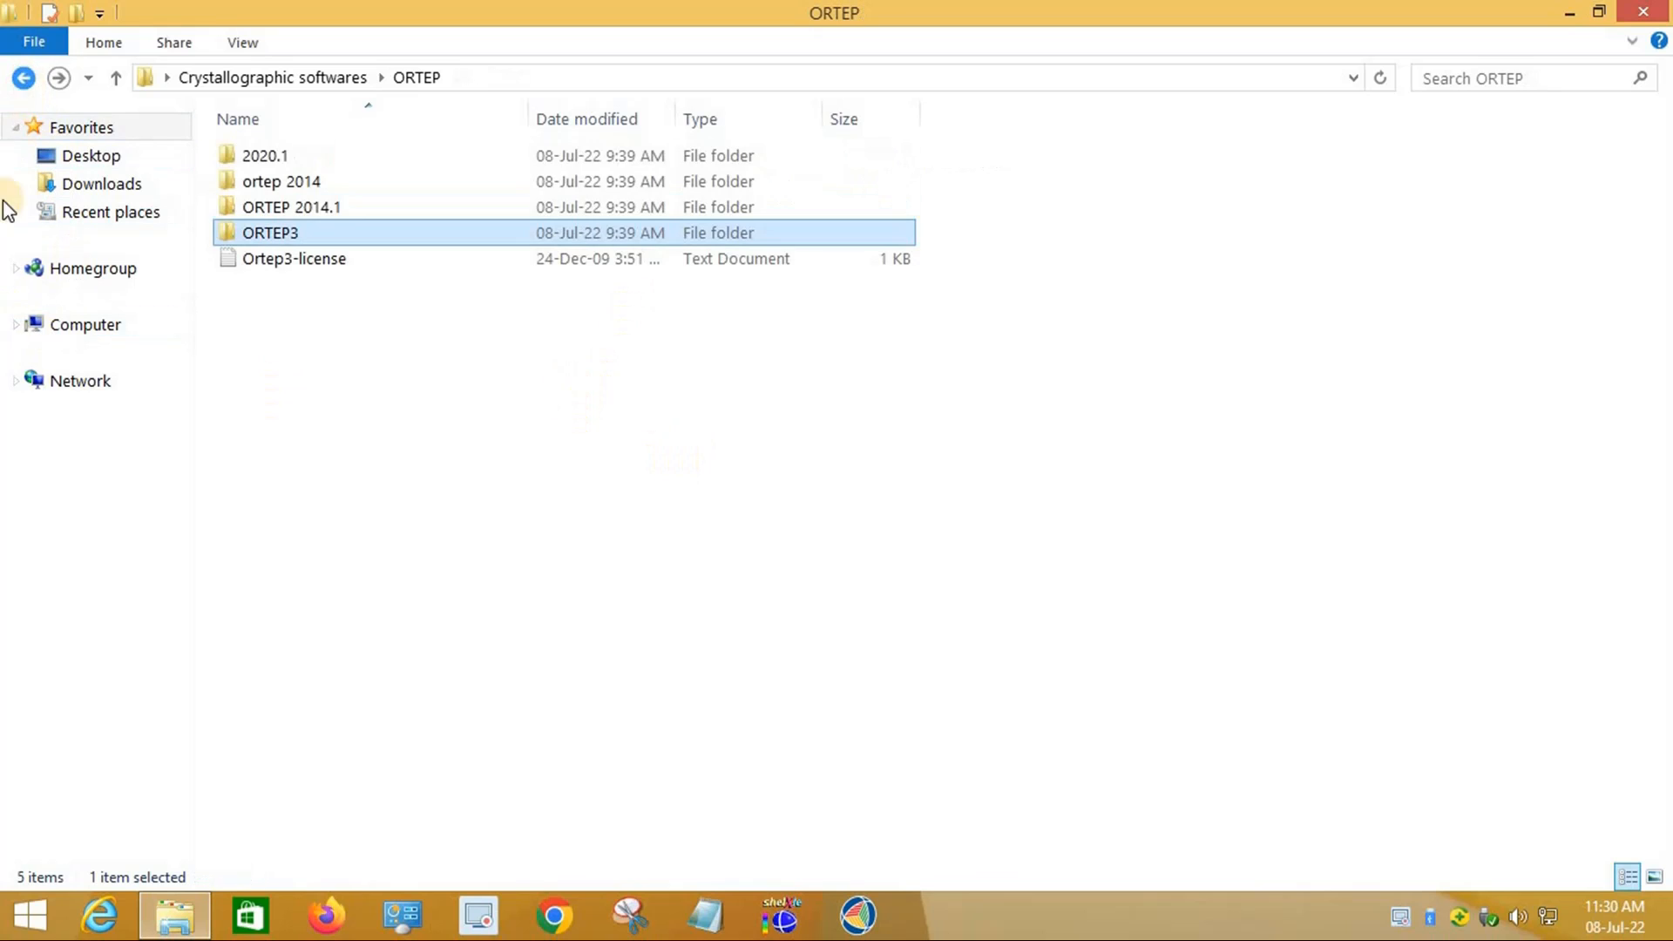
{"action": "left_click", "coordinate": [73, 331]}
{"action": "double_click", "coordinate": [452, 359]}
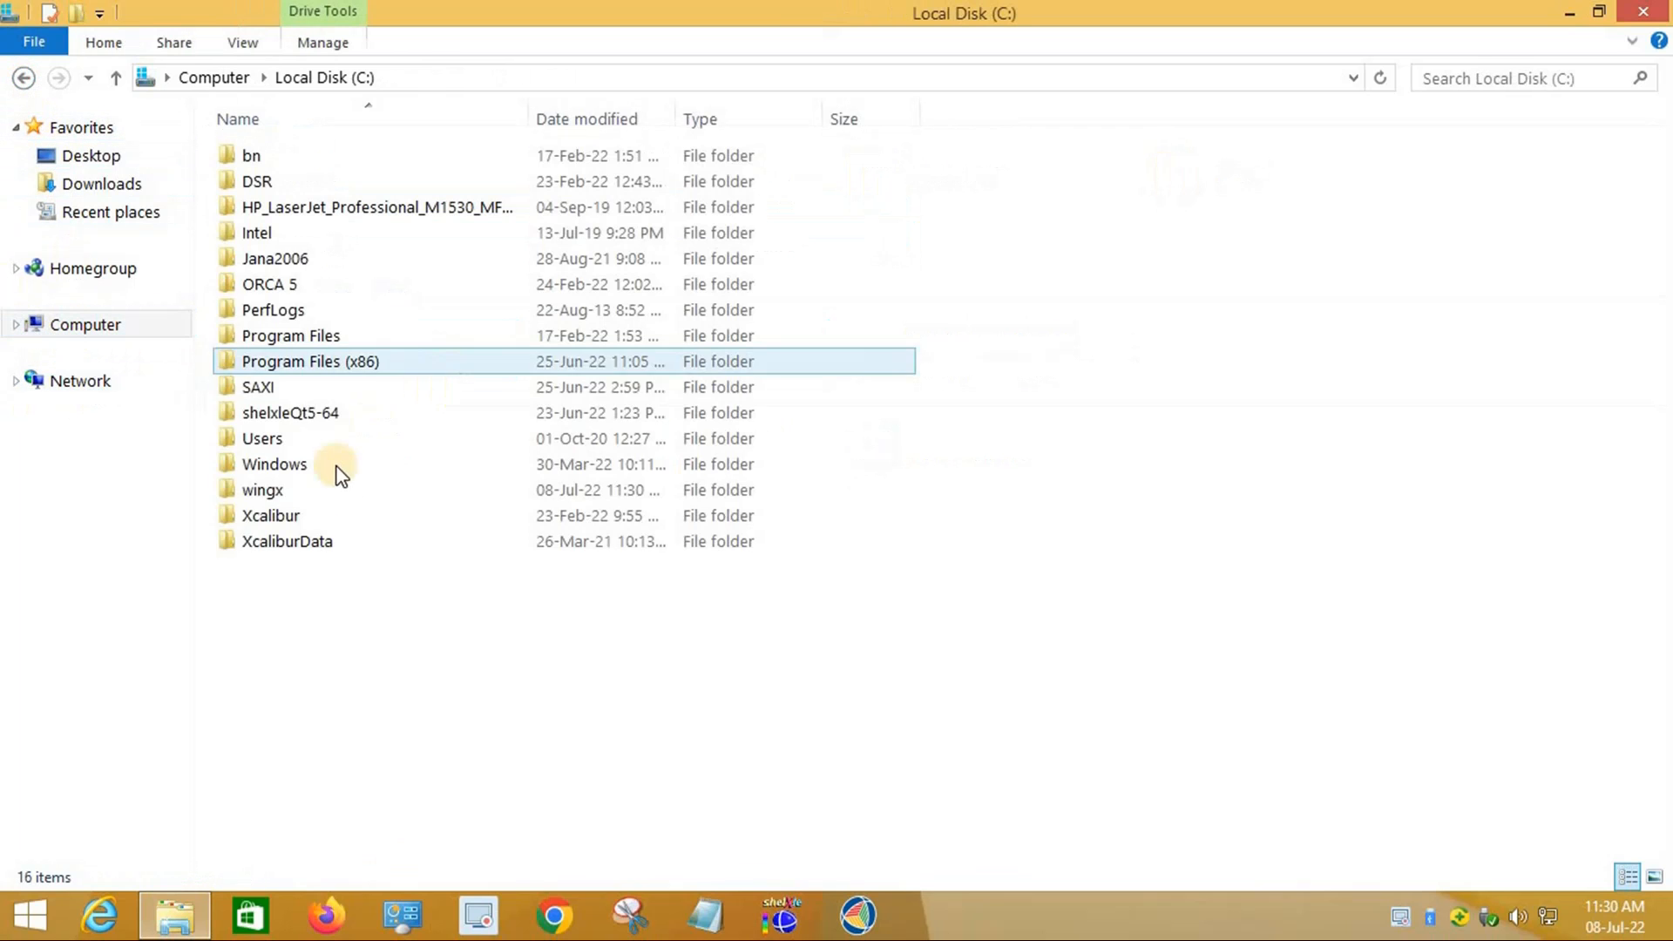
{"action": "double_click", "coordinate": [261, 490]}
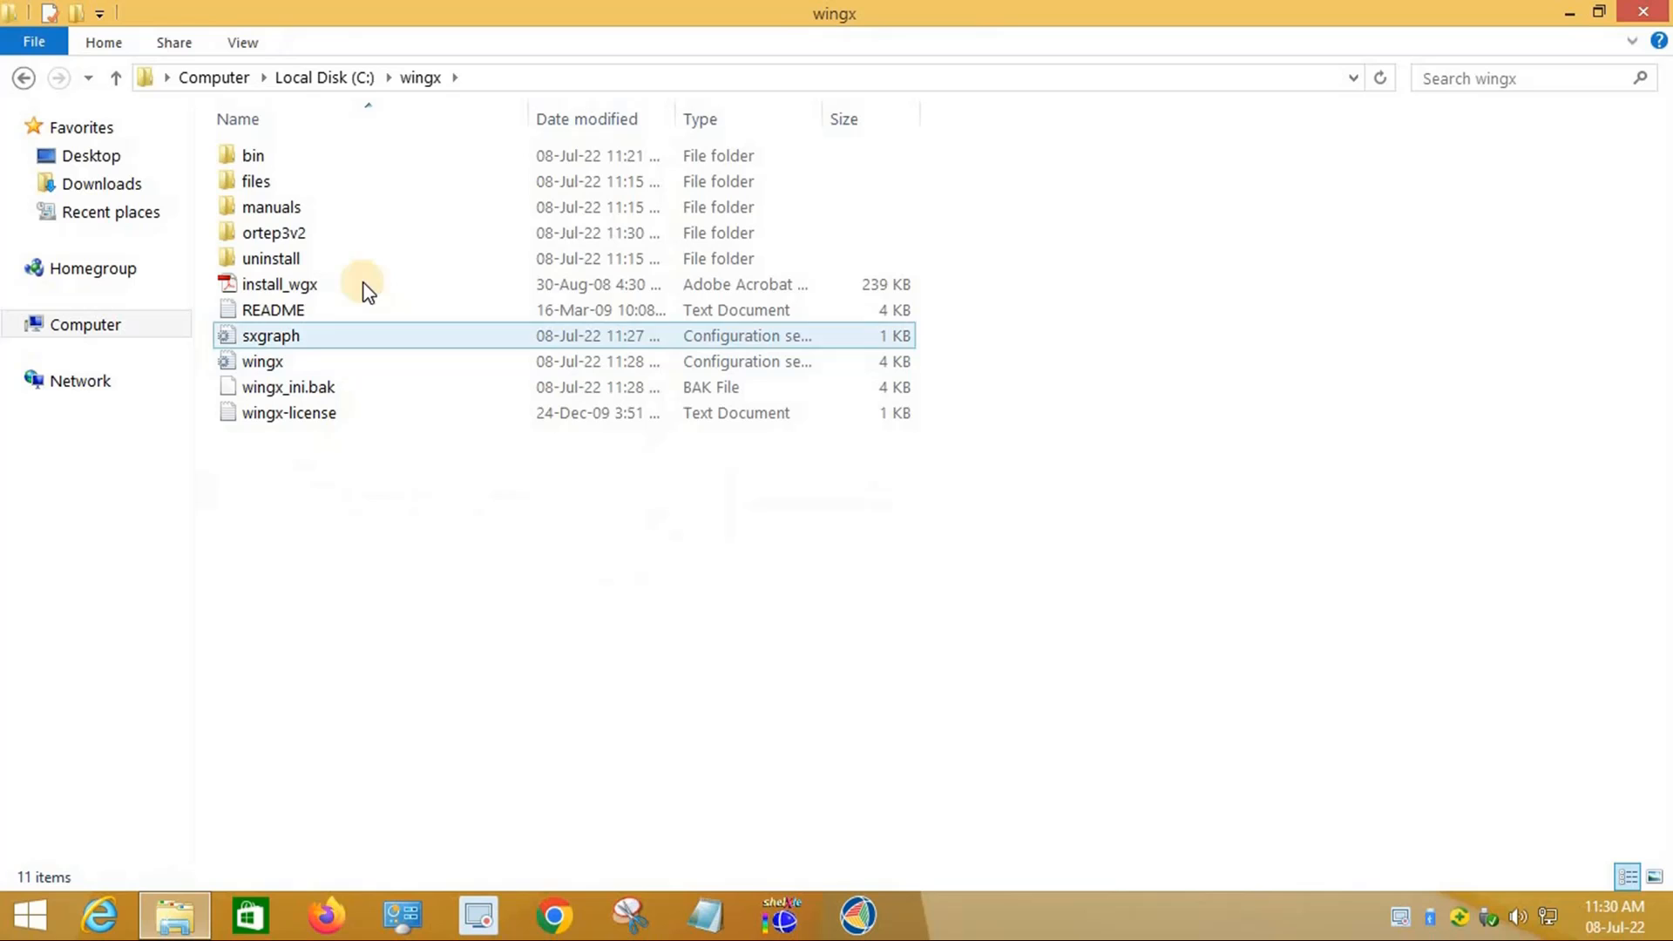
{"action": "double_click", "coordinate": [292, 234]}
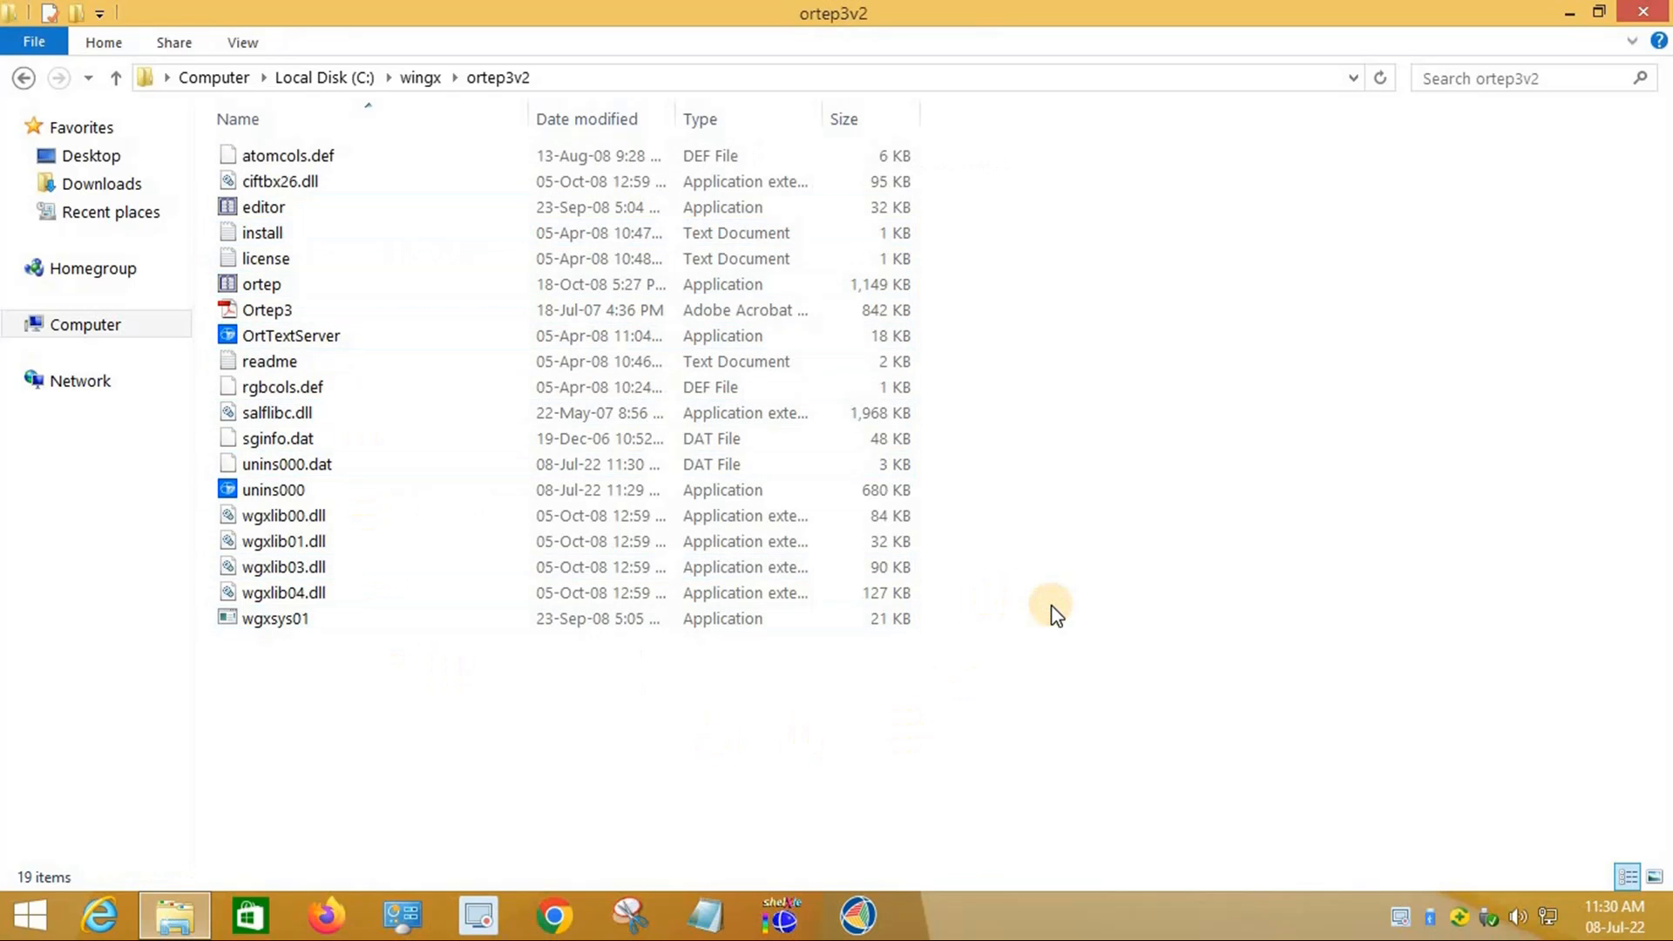
{"action": "key", "text": "ctrl+v"}
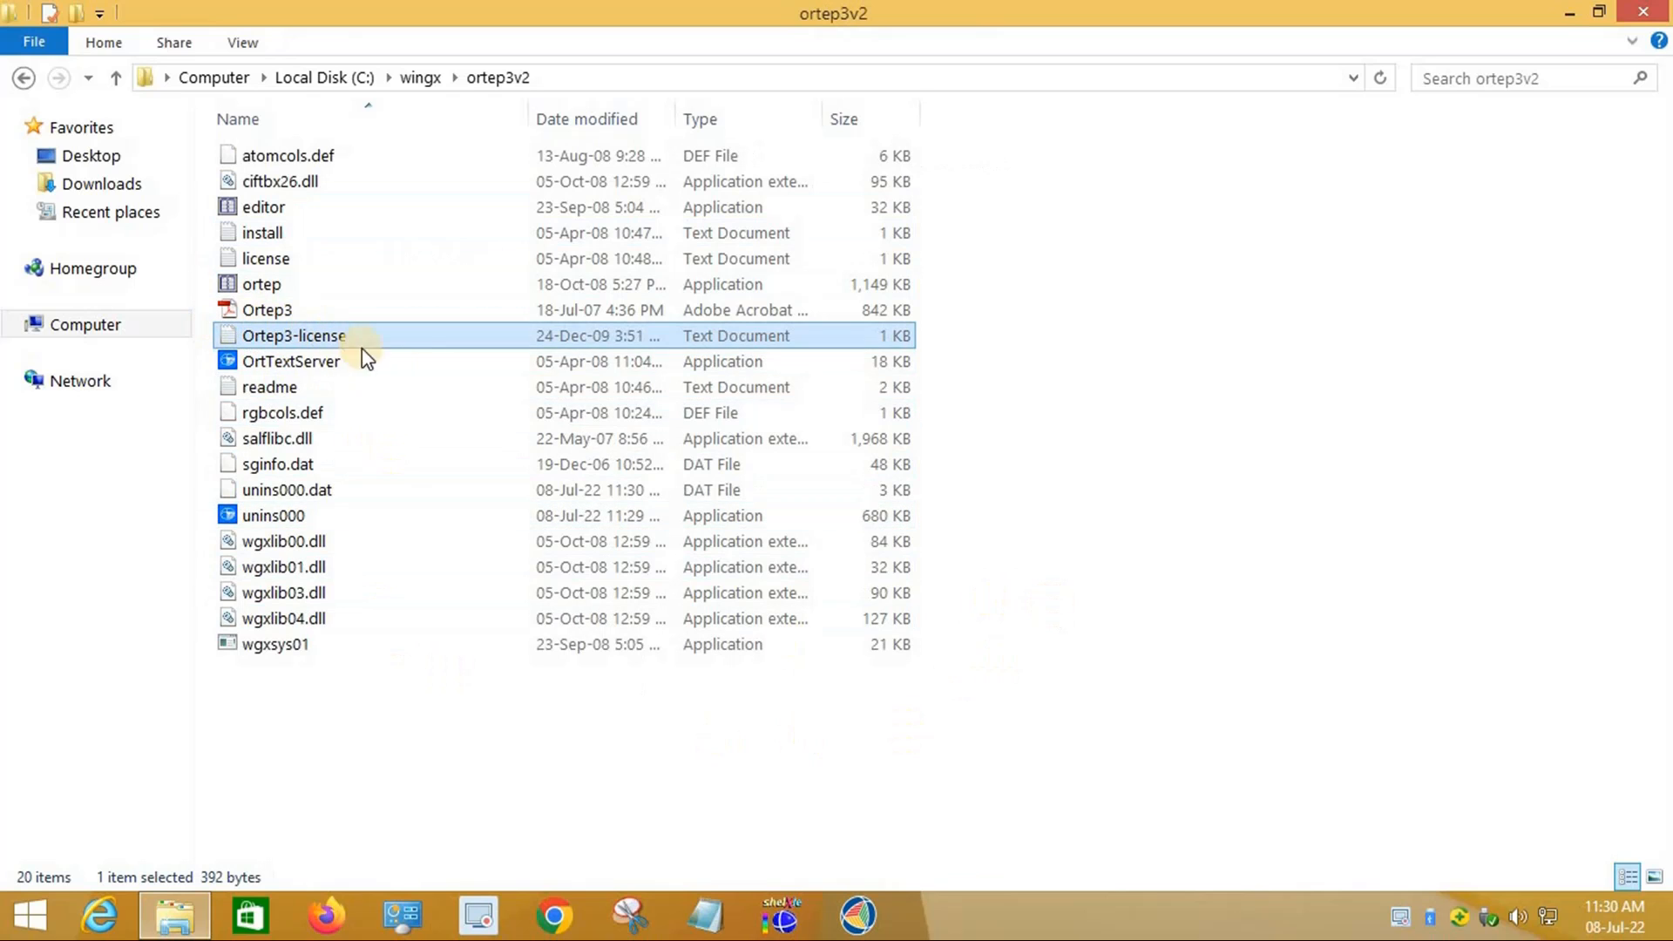
{"action": "left_click", "coordinate": [978, 748]}
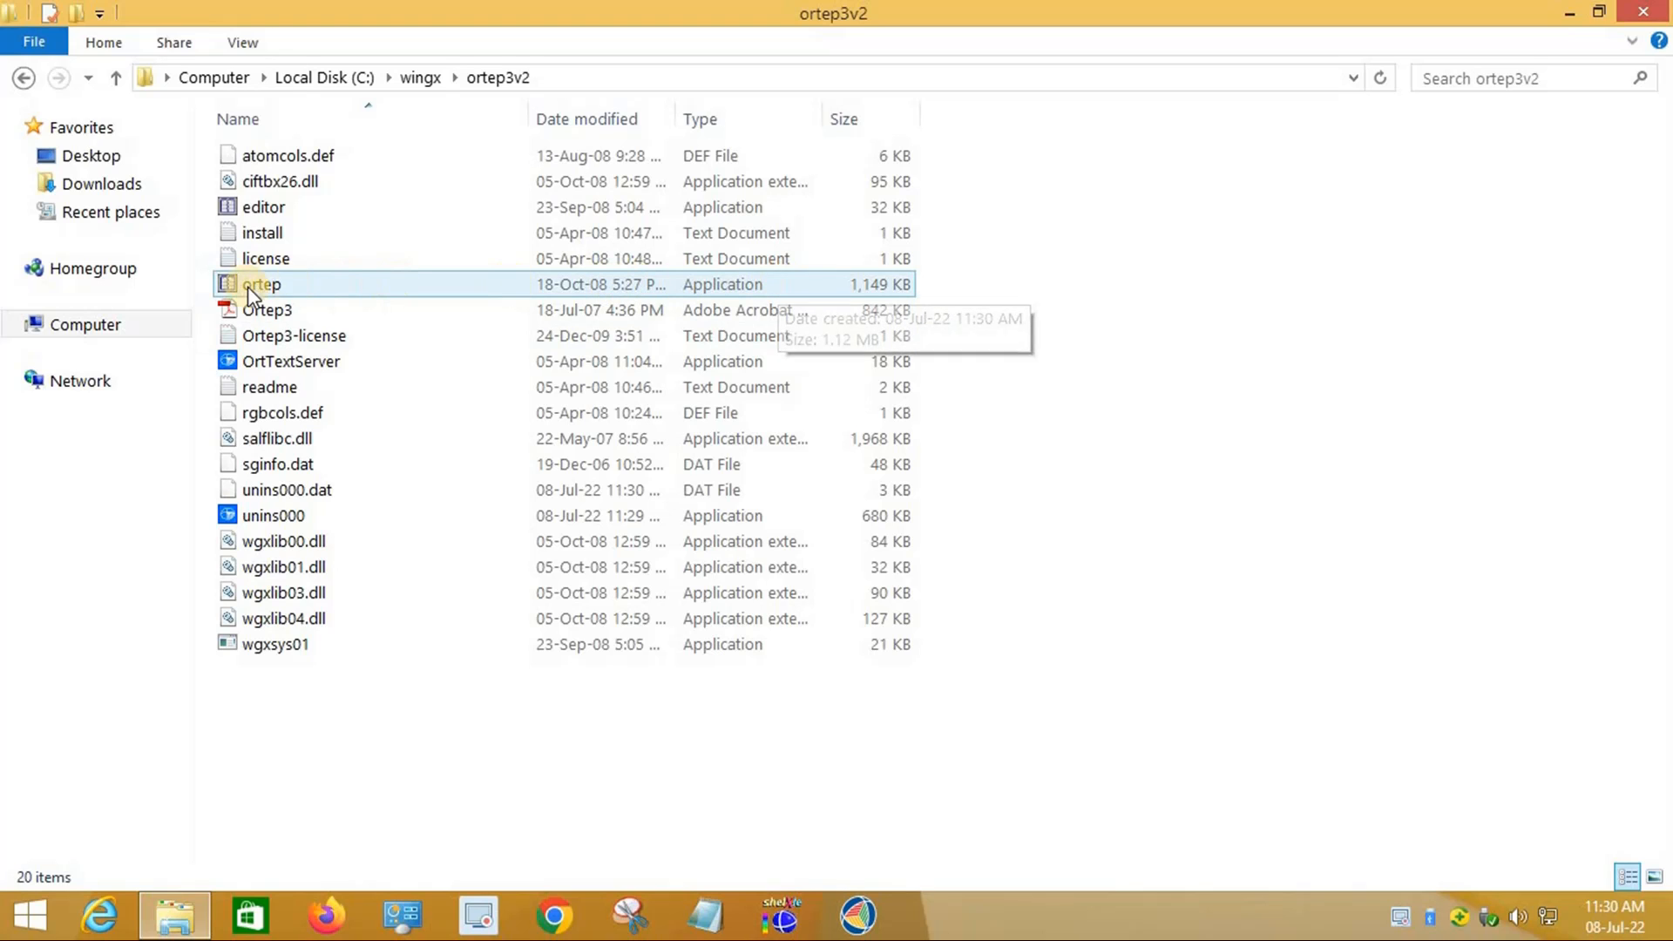
{"action": "left_click", "coordinate": [504, 286]}
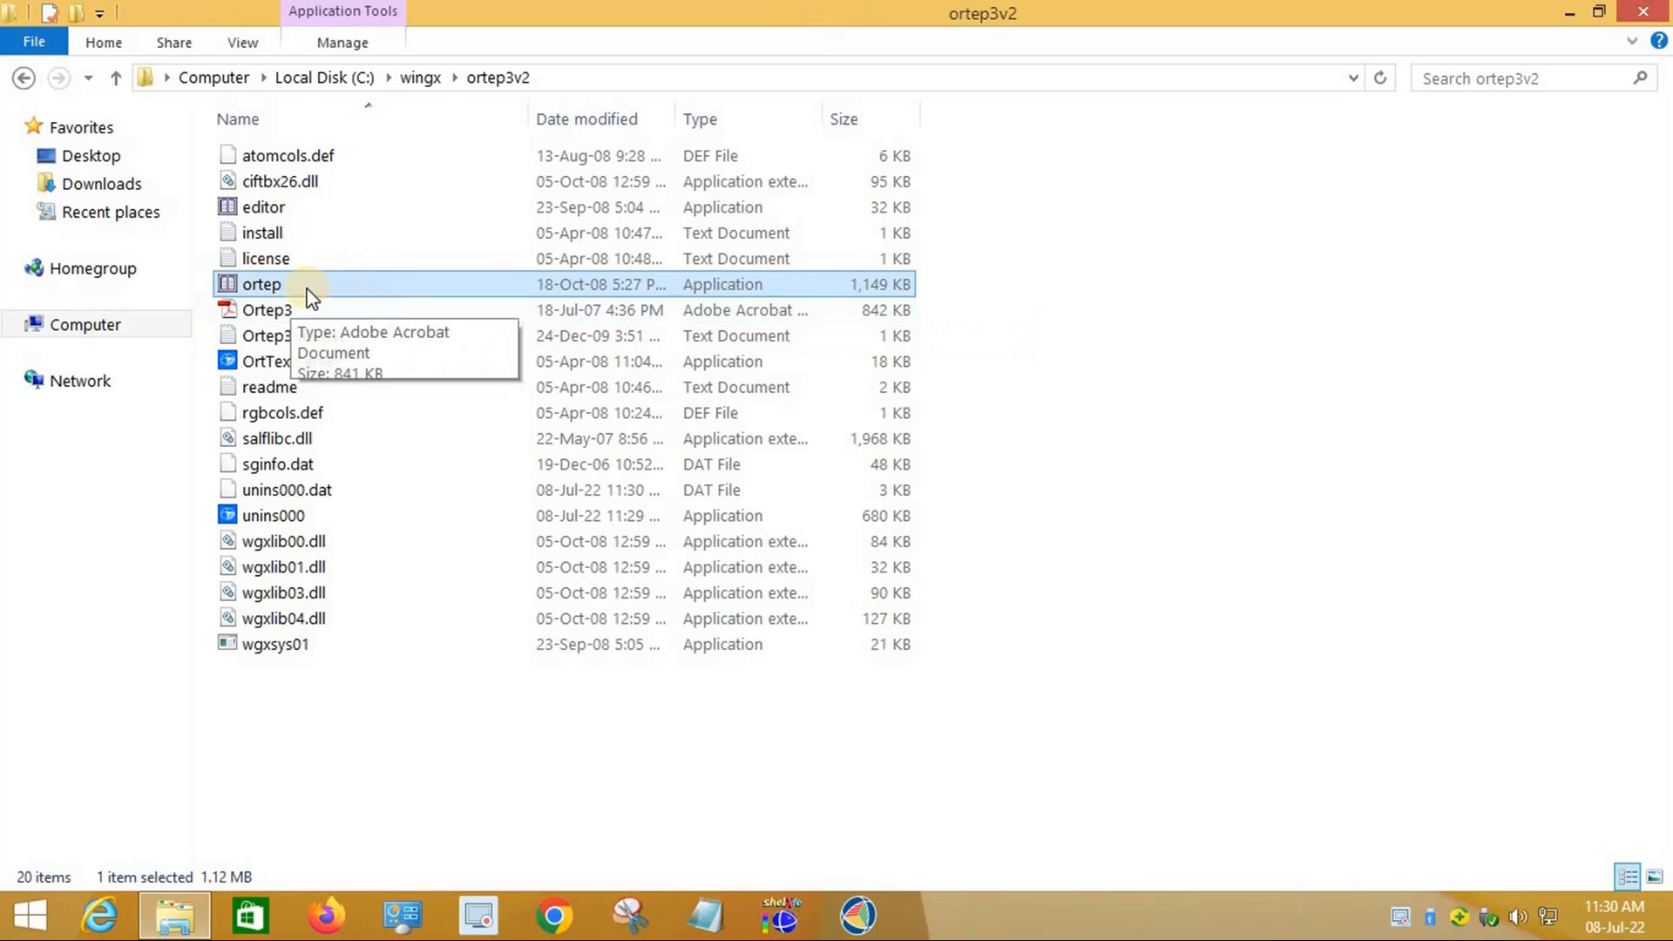
{"action": "double_click", "coordinate": [262, 284]}
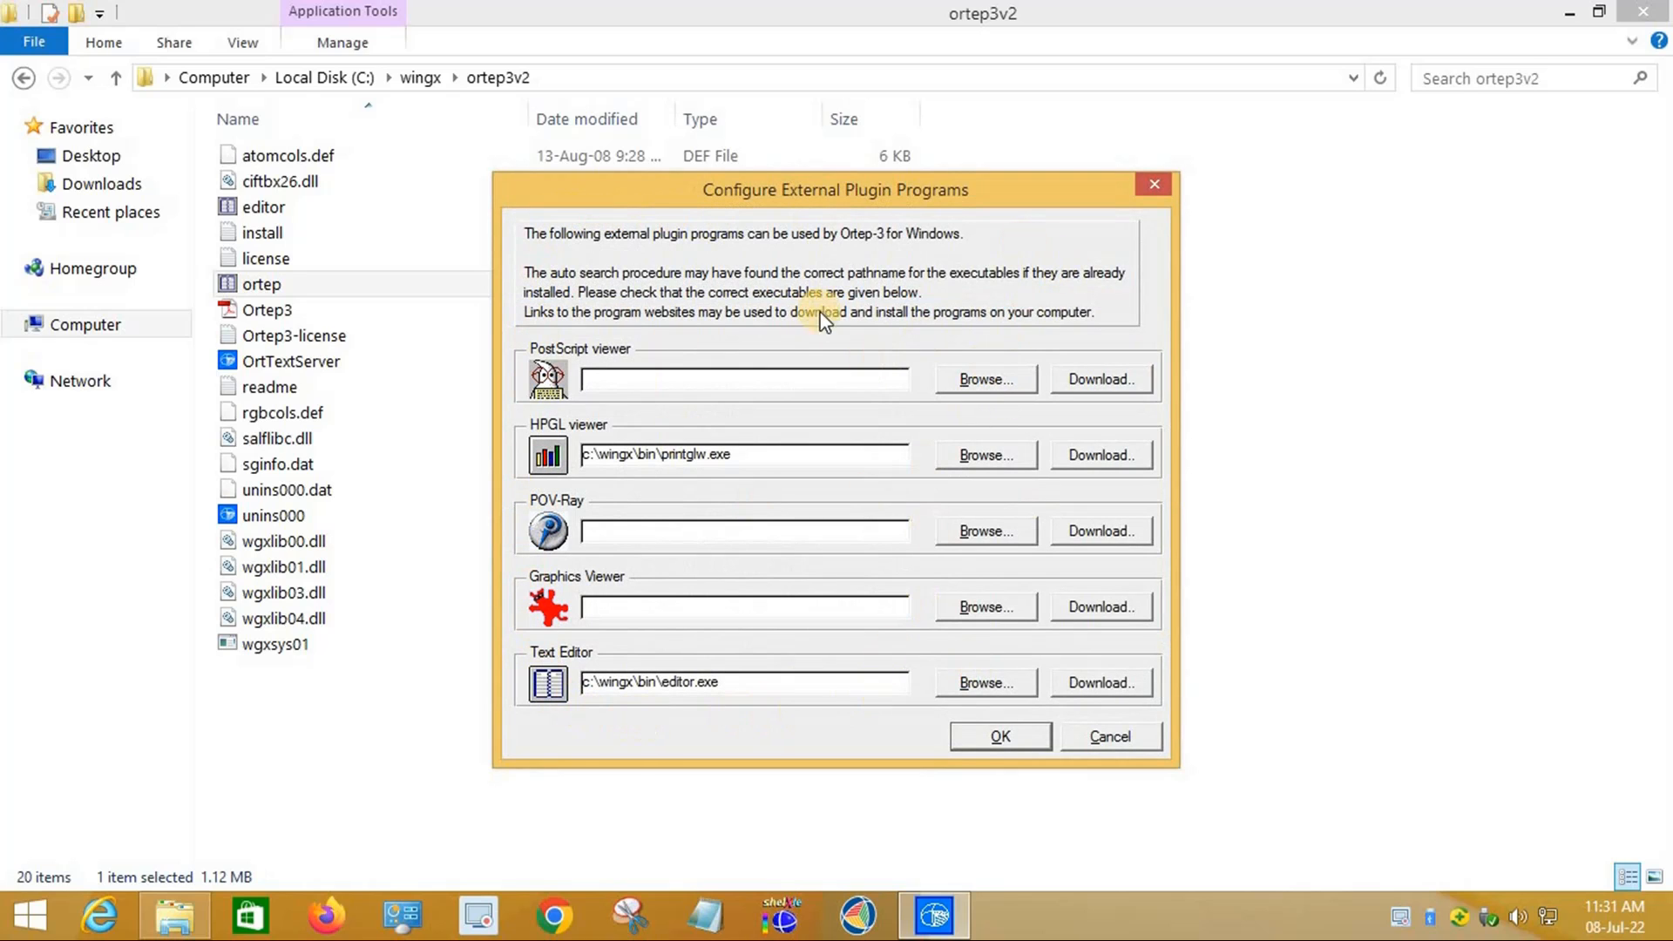
Step: Accept the found plugin programs (printglw.exe, editor.exe) and close ORTEP-3 for Windows
{"action": "left_click", "coordinate": [1000, 737]}
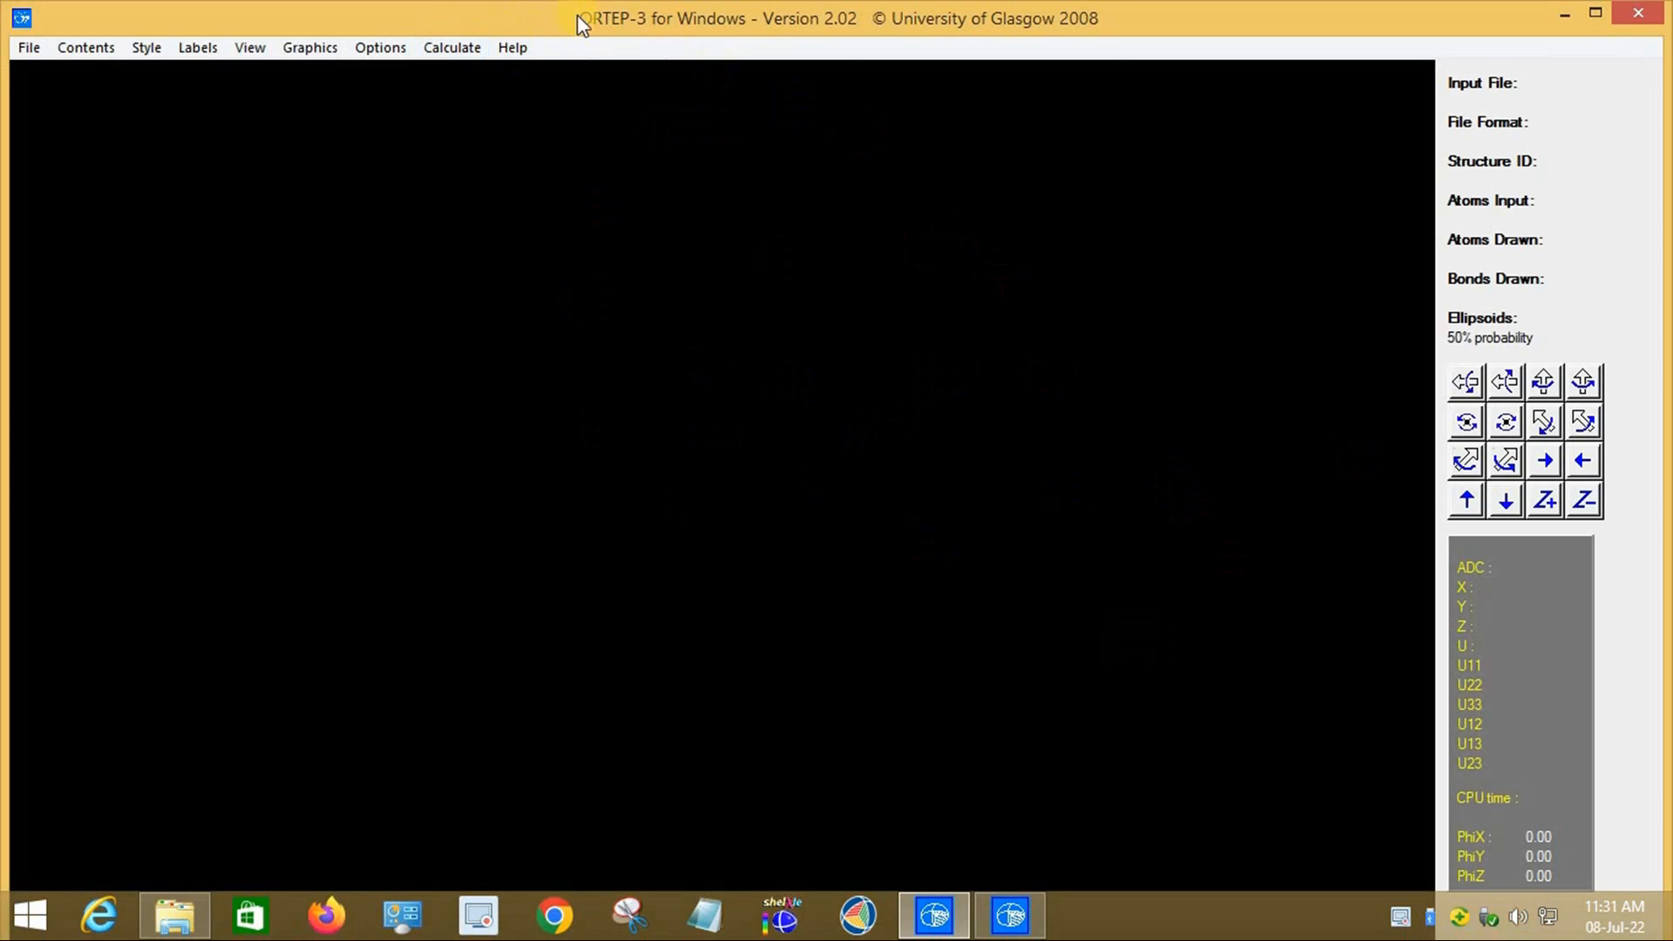
{"action": "left_click", "coordinate": [1637, 25]}
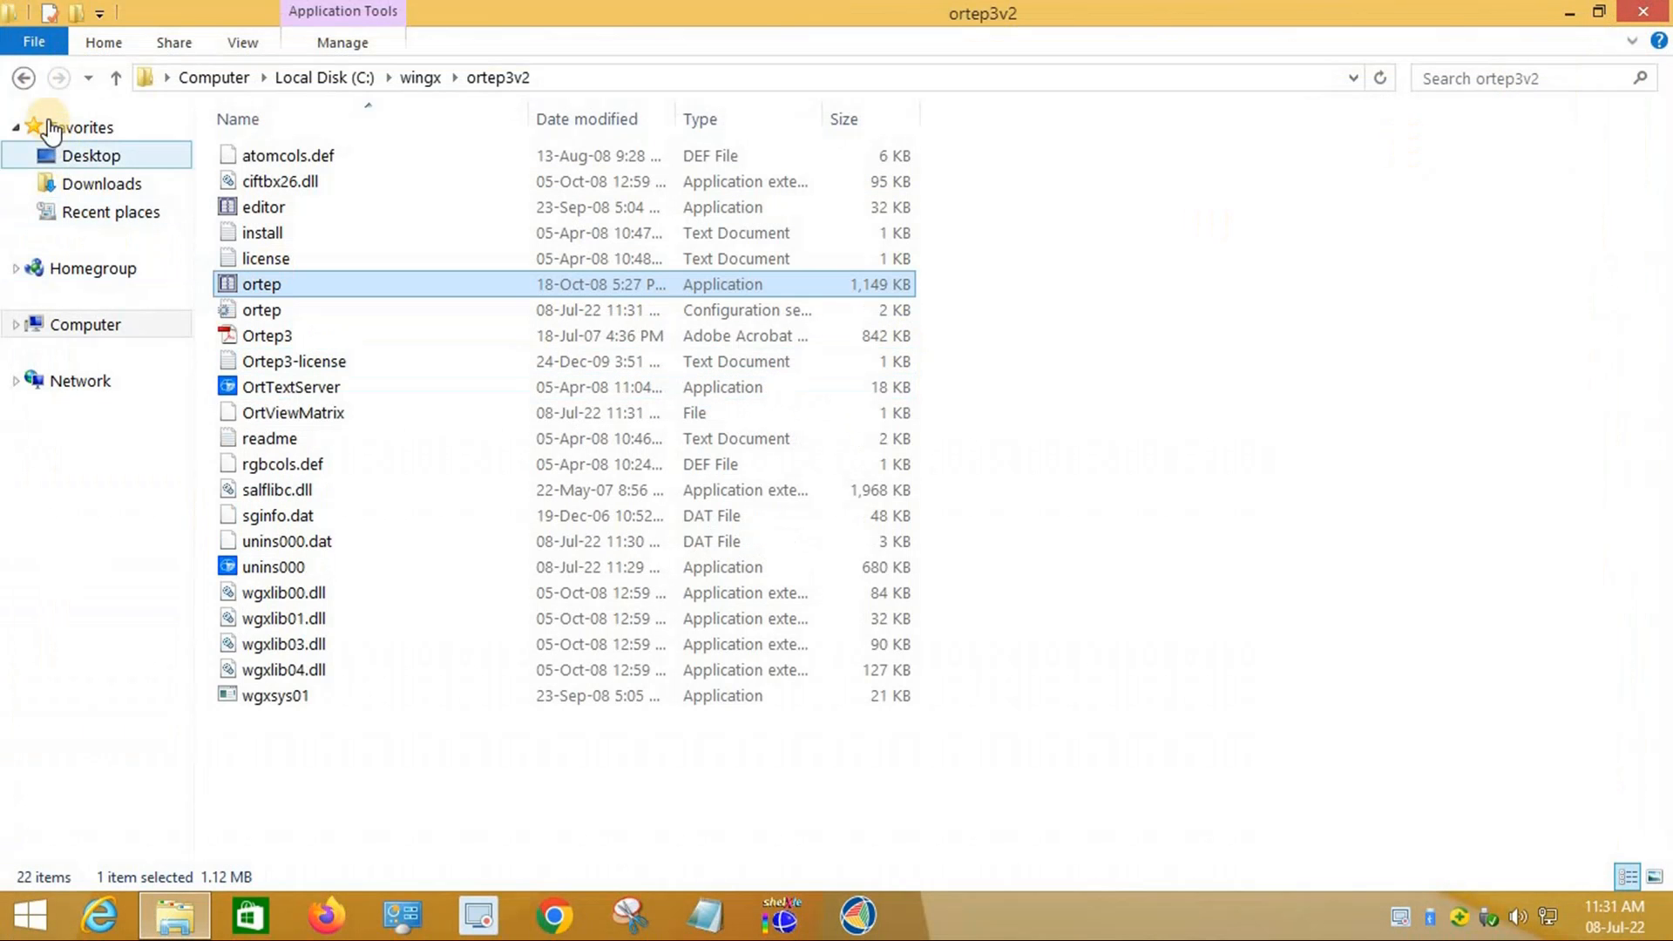
Step: Open Crystallographic softwares > Platon > platon executable > folder 1 in a maximized window
{"action": "left_click", "coordinate": [1642, 11]}
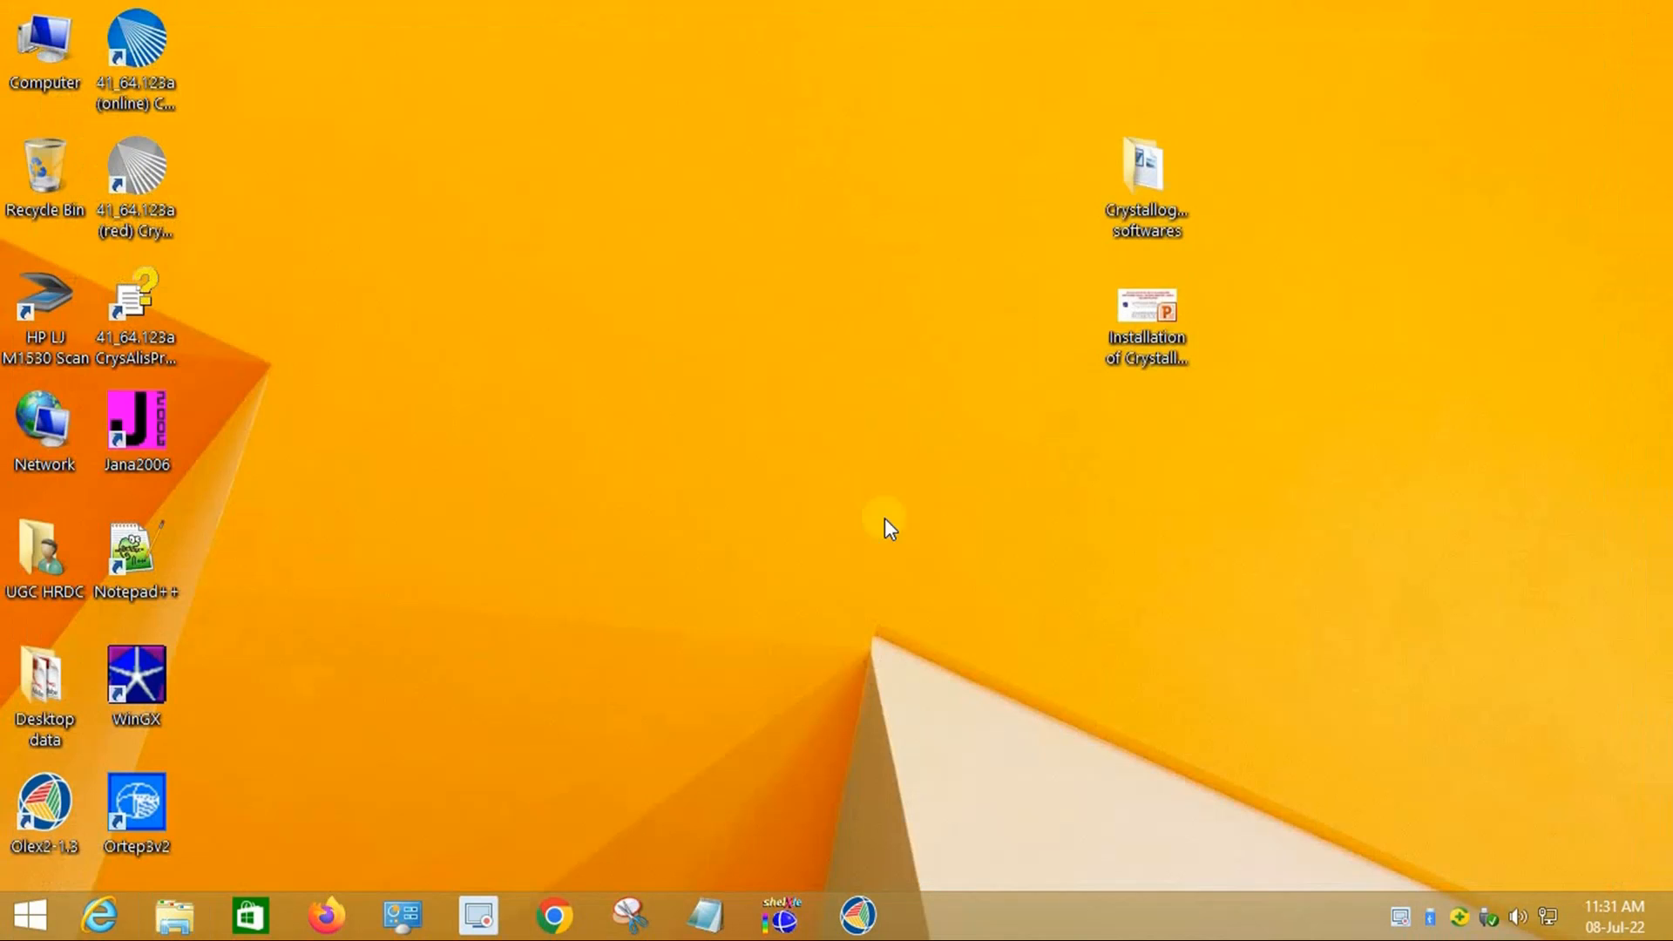
{"action": "double_click", "coordinate": [1141, 213]}
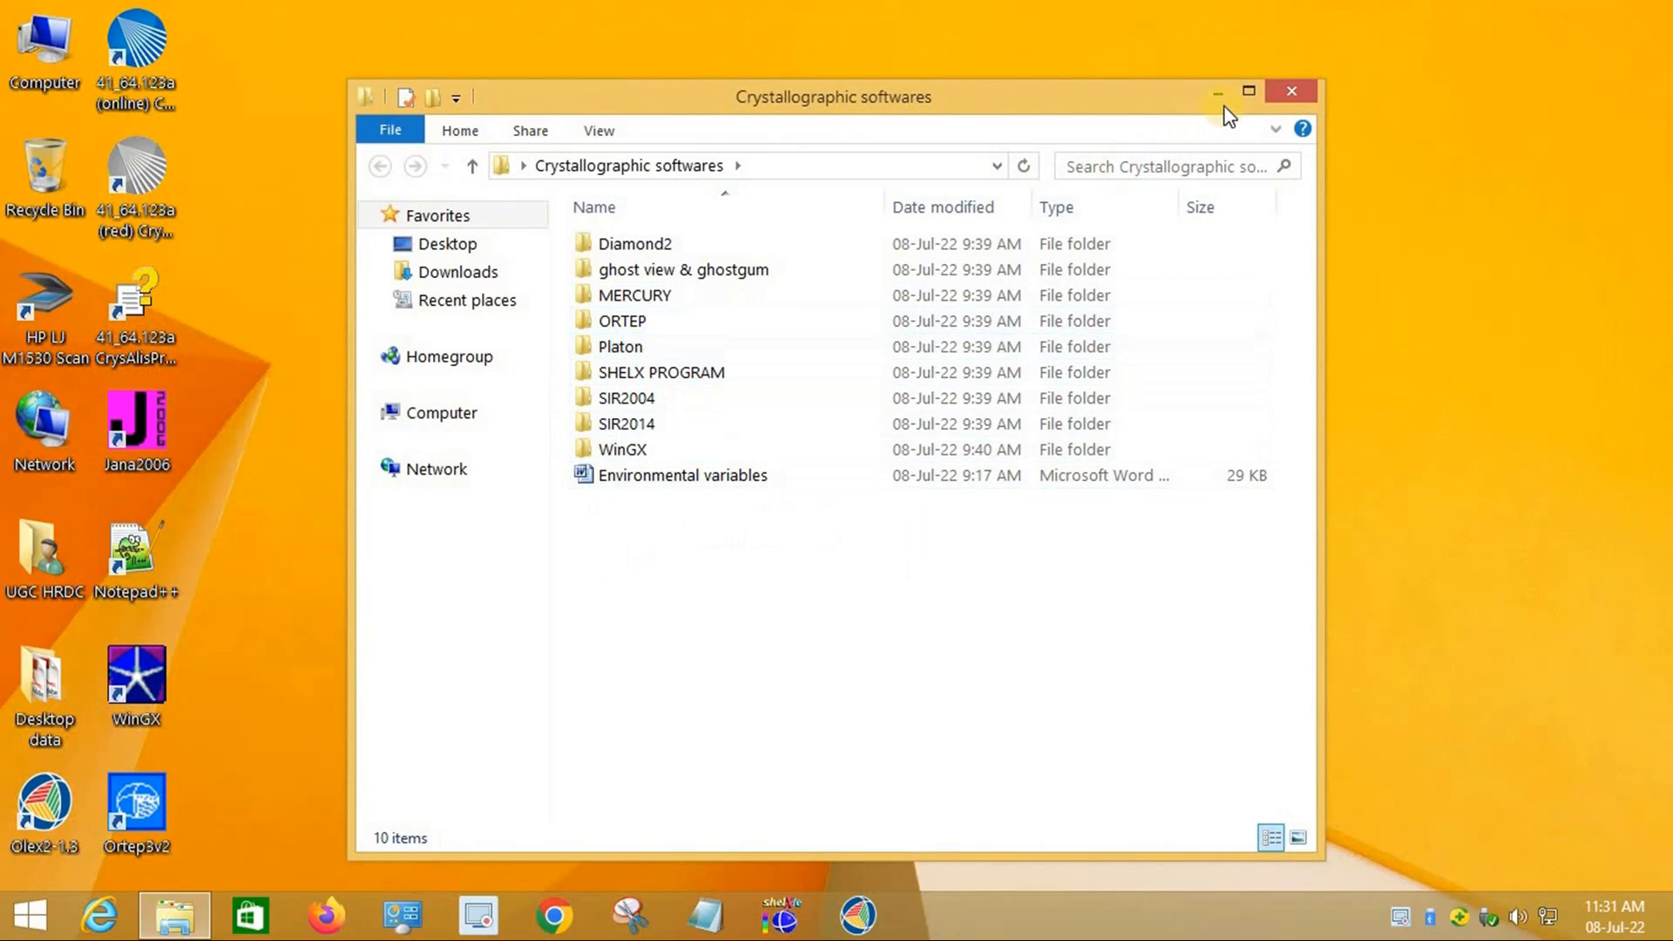
{"action": "double_click", "coordinate": [1182, 120]}
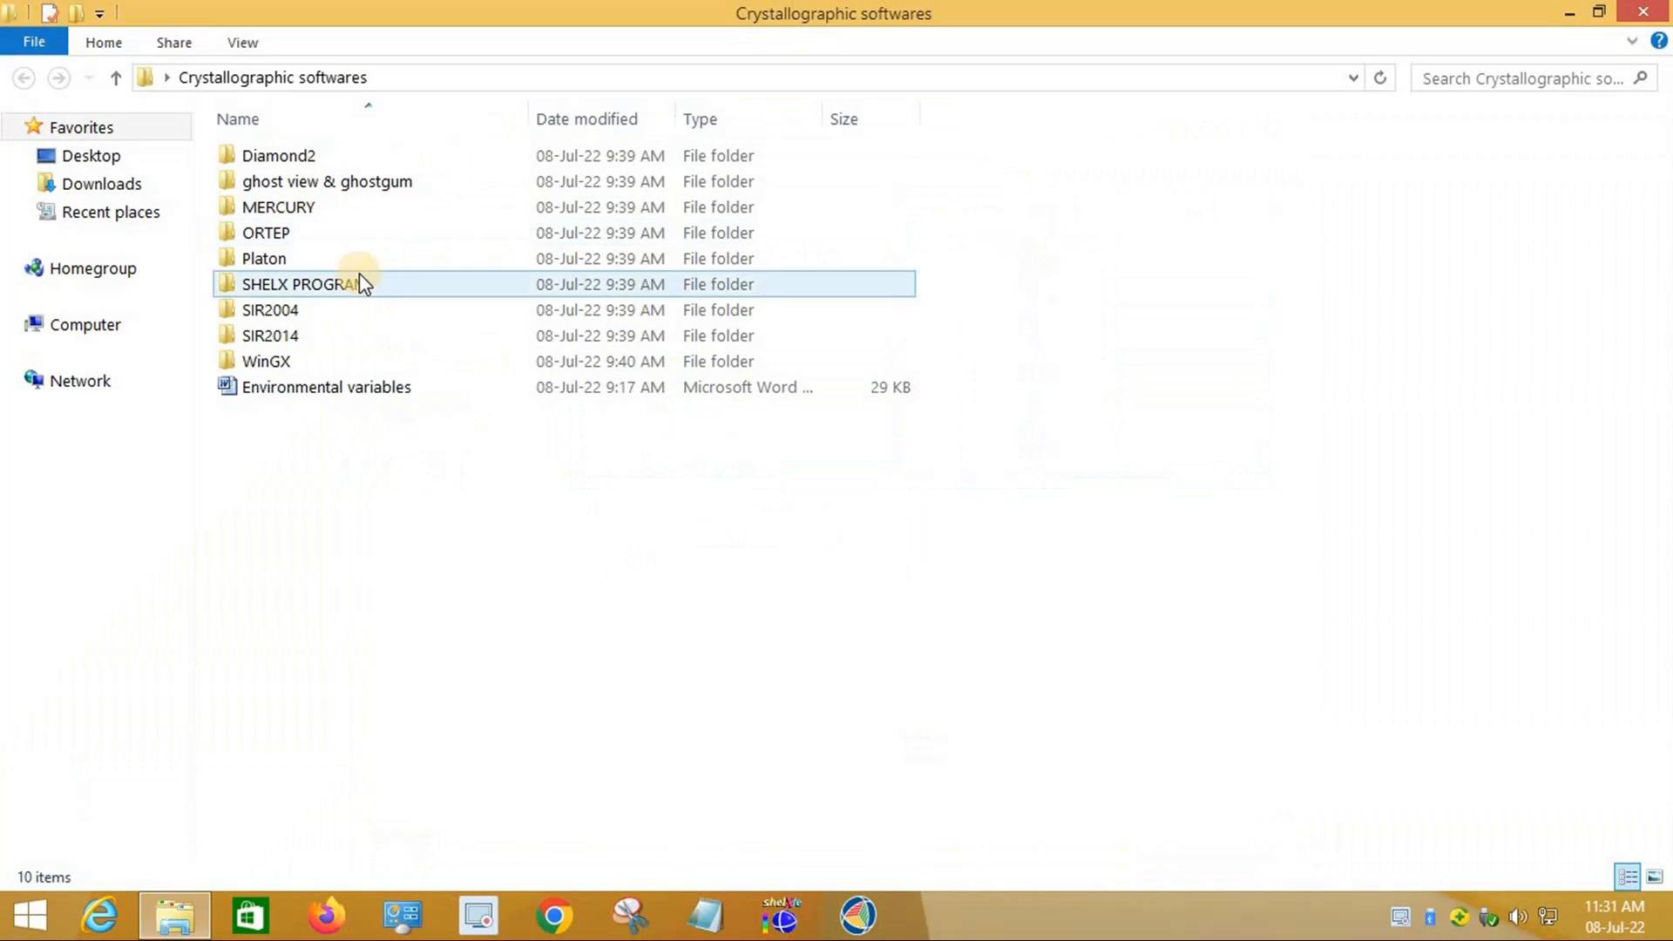
{"action": "left_click", "coordinate": [288, 263]}
{"action": "double_click", "coordinate": [286, 261]}
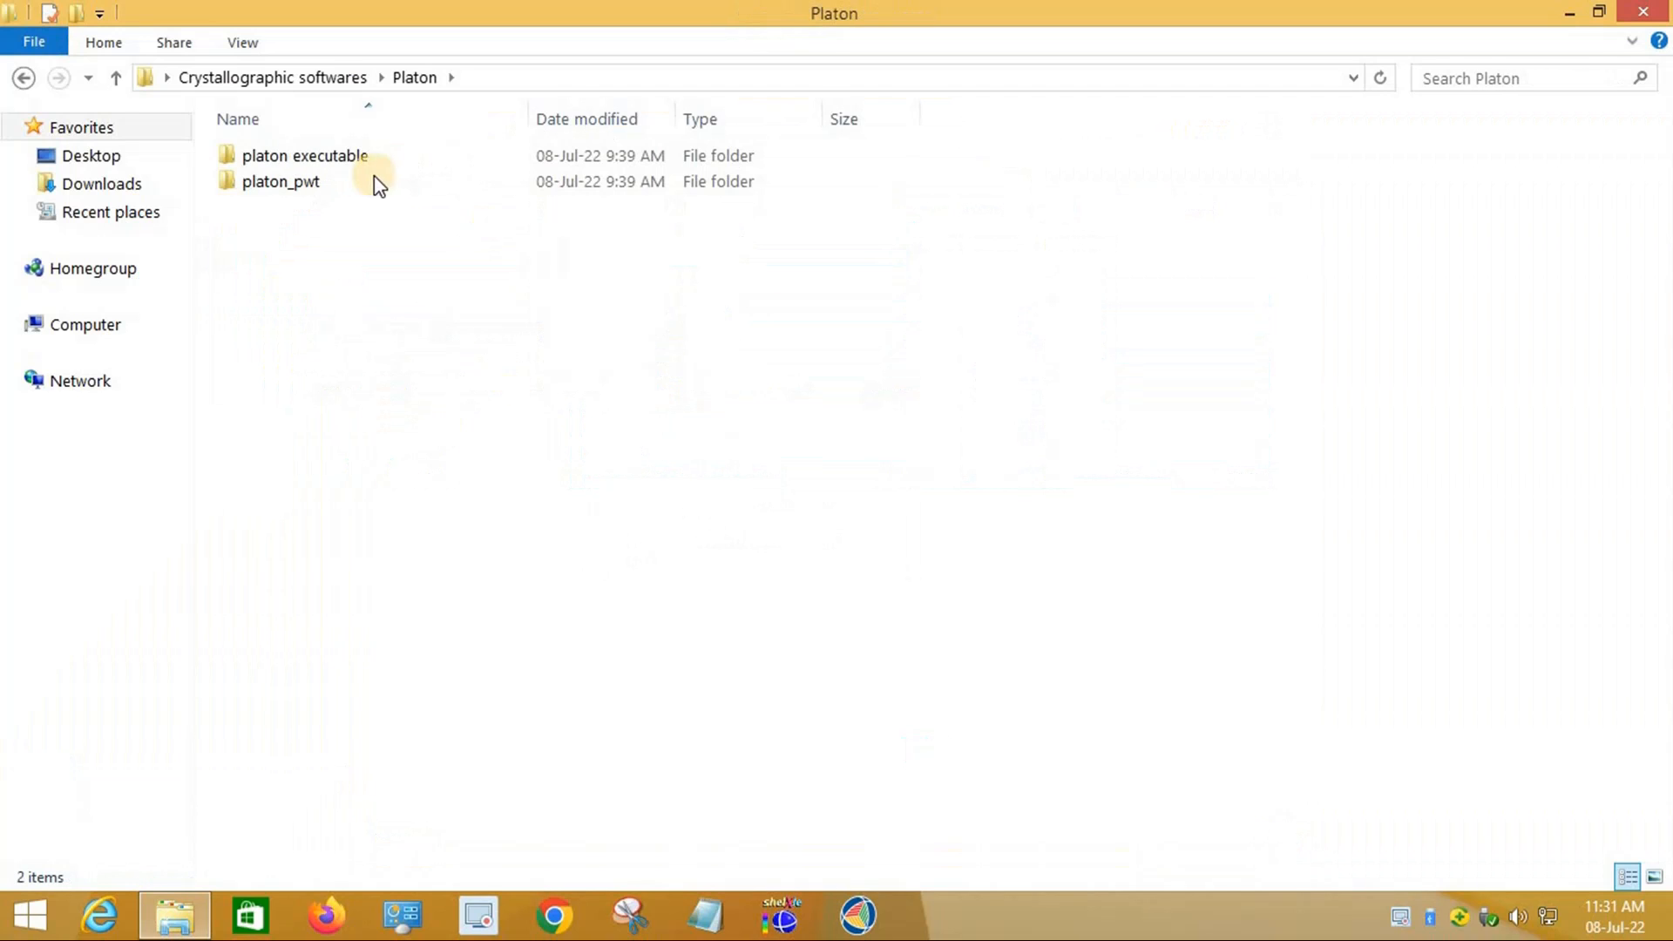
{"action": "double_click", "coordinate": [320, 162]}
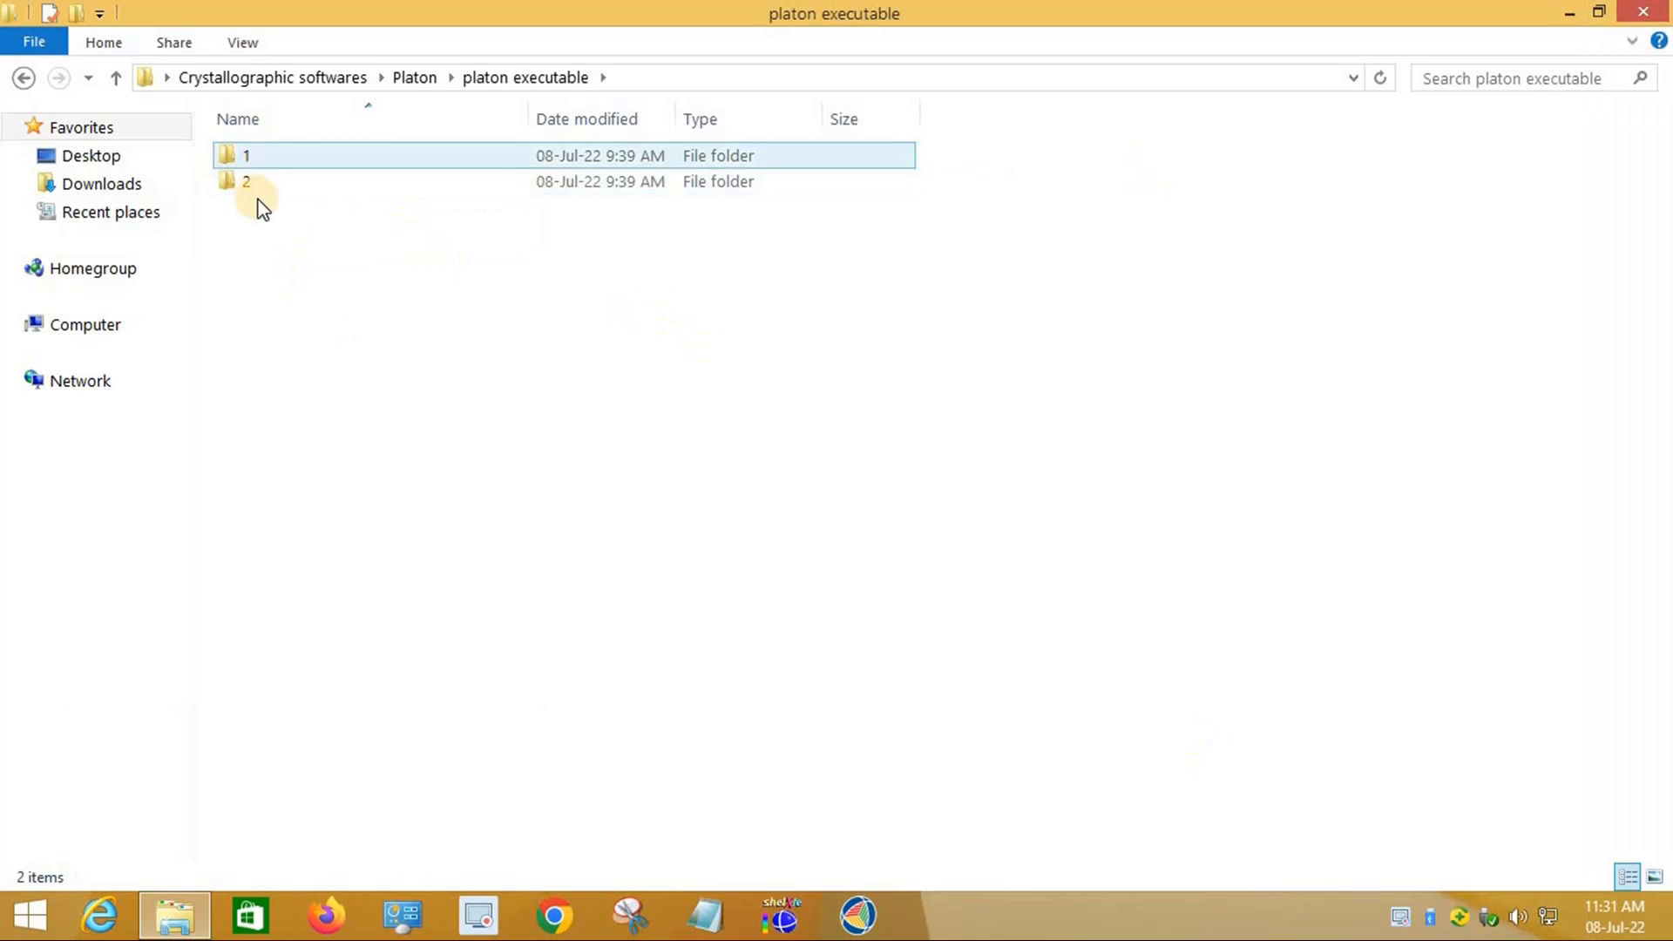
{"action": "left_click", "coordinate": [260, 157]}
{"action": "double_click", "coordinate": [254, 159]}
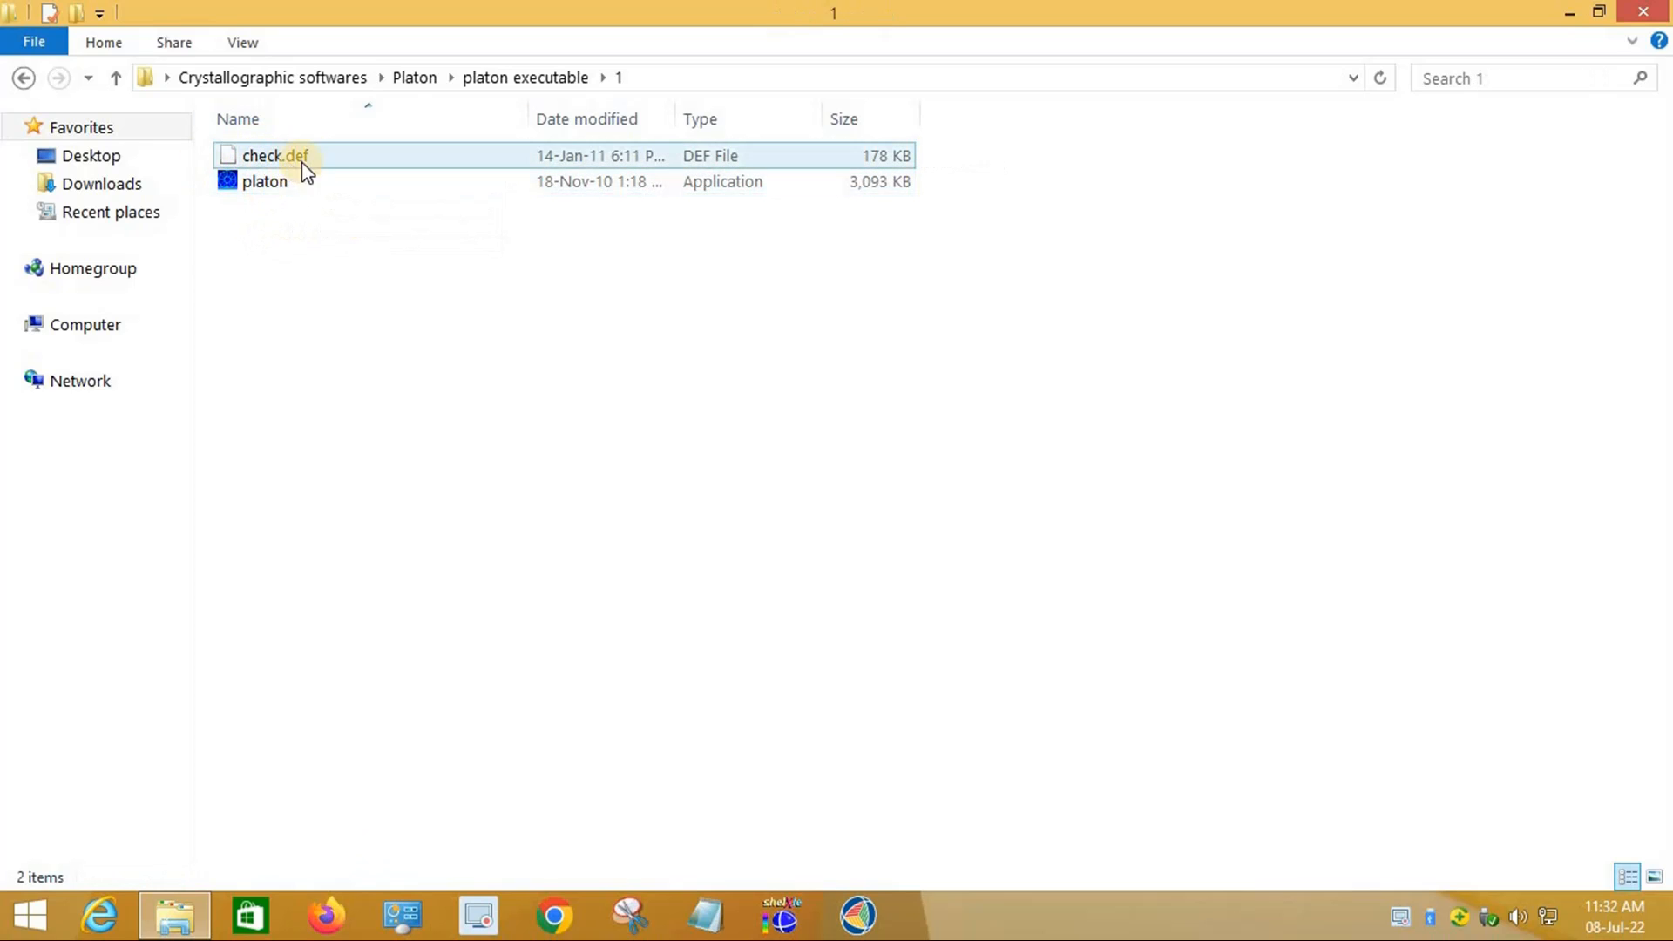
Step: Check folder 2, then select check.def and platon in folder 1 and minimize the window
{"action": "left_click", "coordinate": [19, 79]}
{"action": "double_click", "coordinate": [245, 179]}
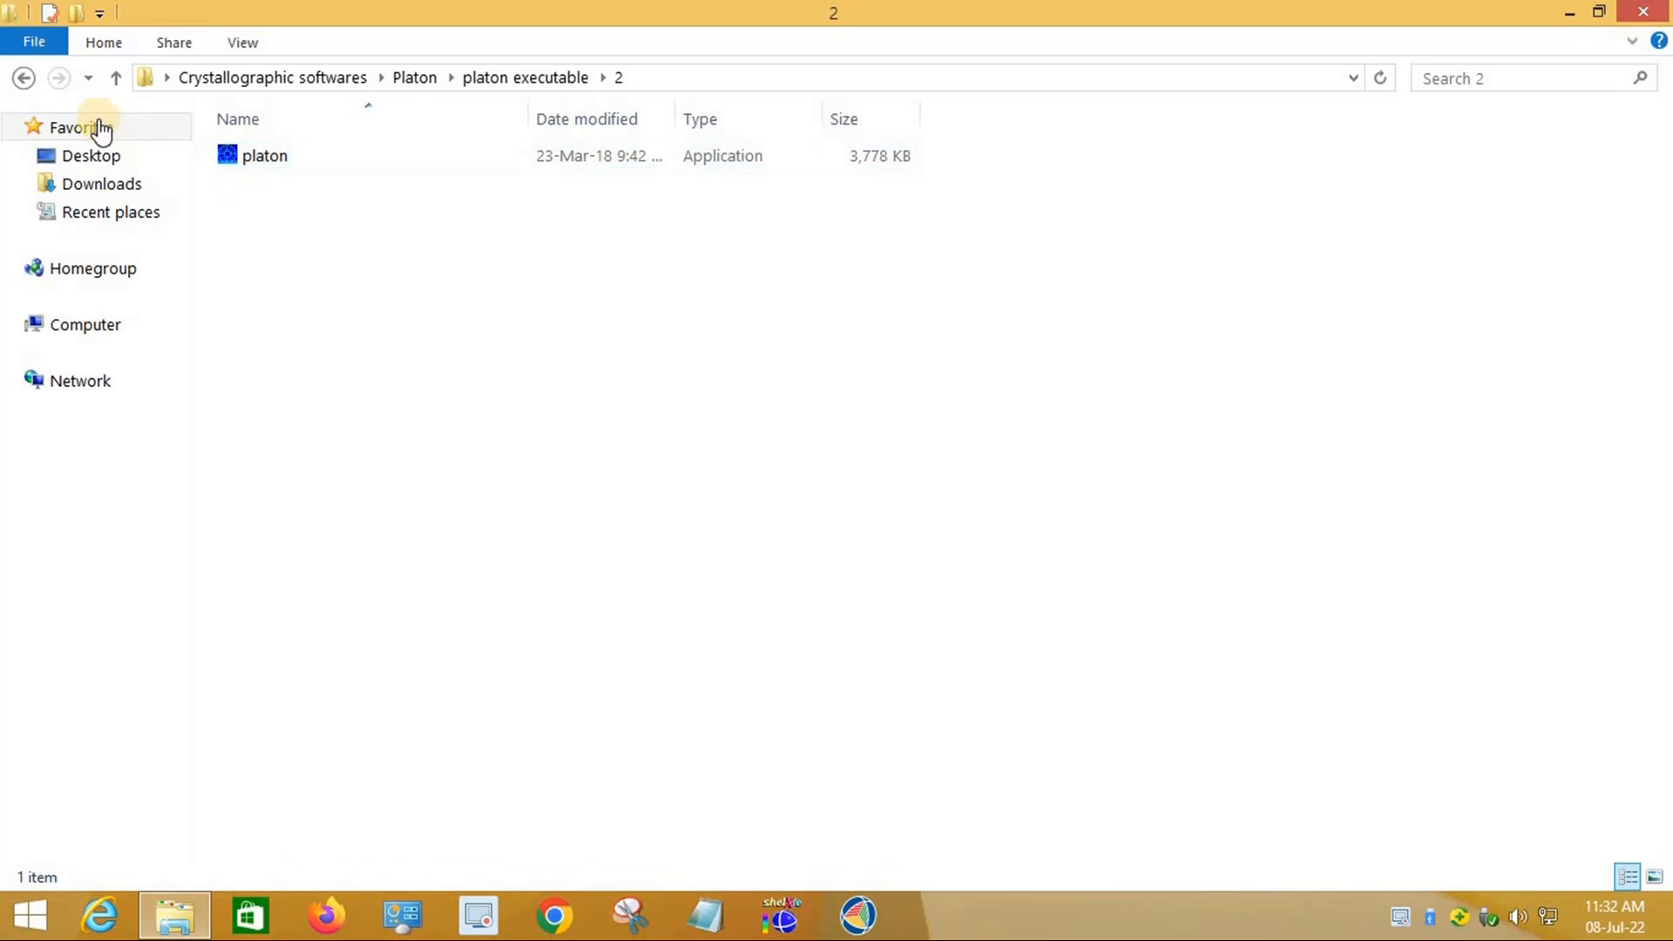
{"action": "left_click", "coordinate": [27, 86]}
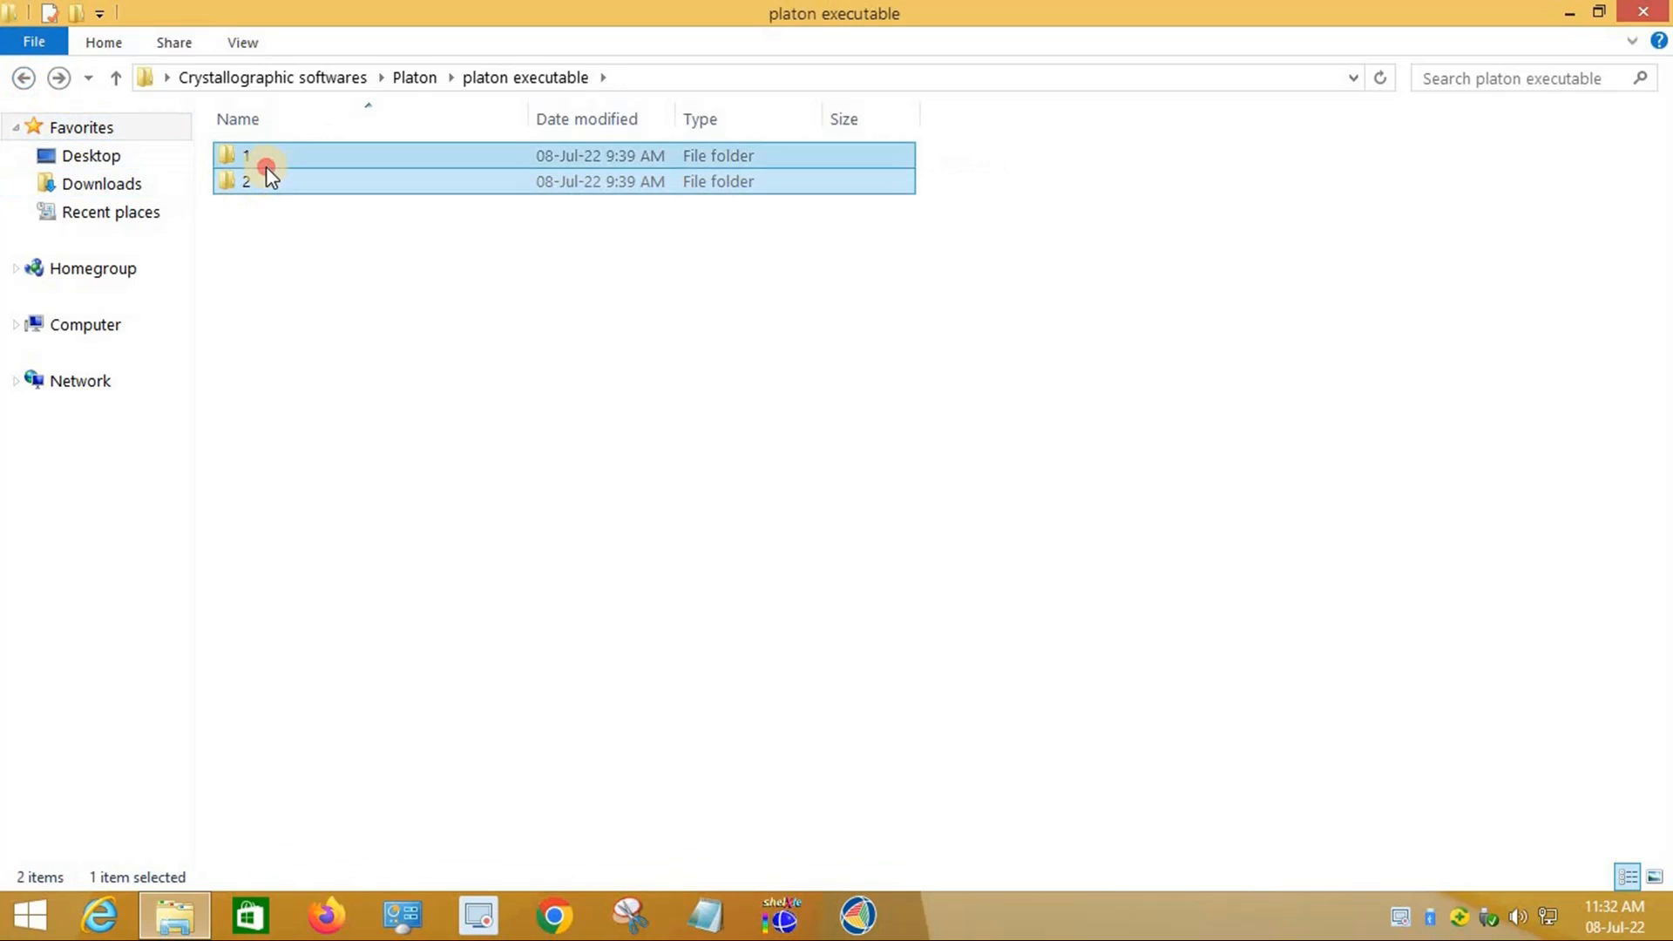
{"action": "double_click", "coordinate": [265, 162]}
{"action": "left_click_drag", "start_coordinate": [329, 239], "coordinate": [252, 150]}
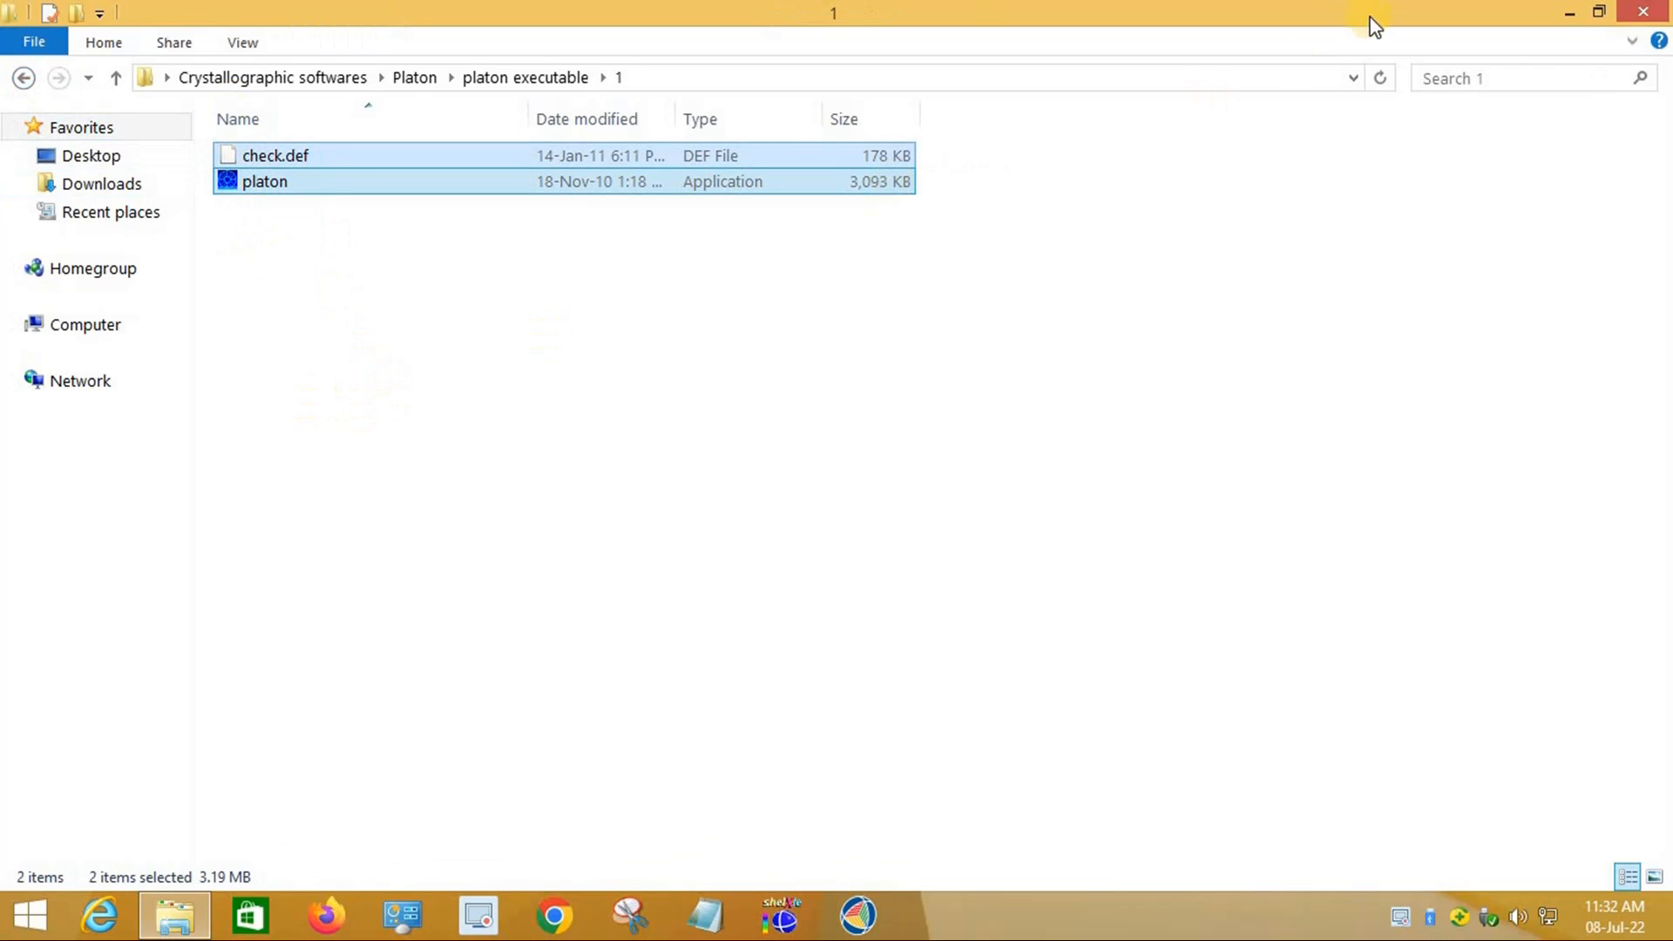
{"action": "left_click", "coordinate": [1565, 17]}
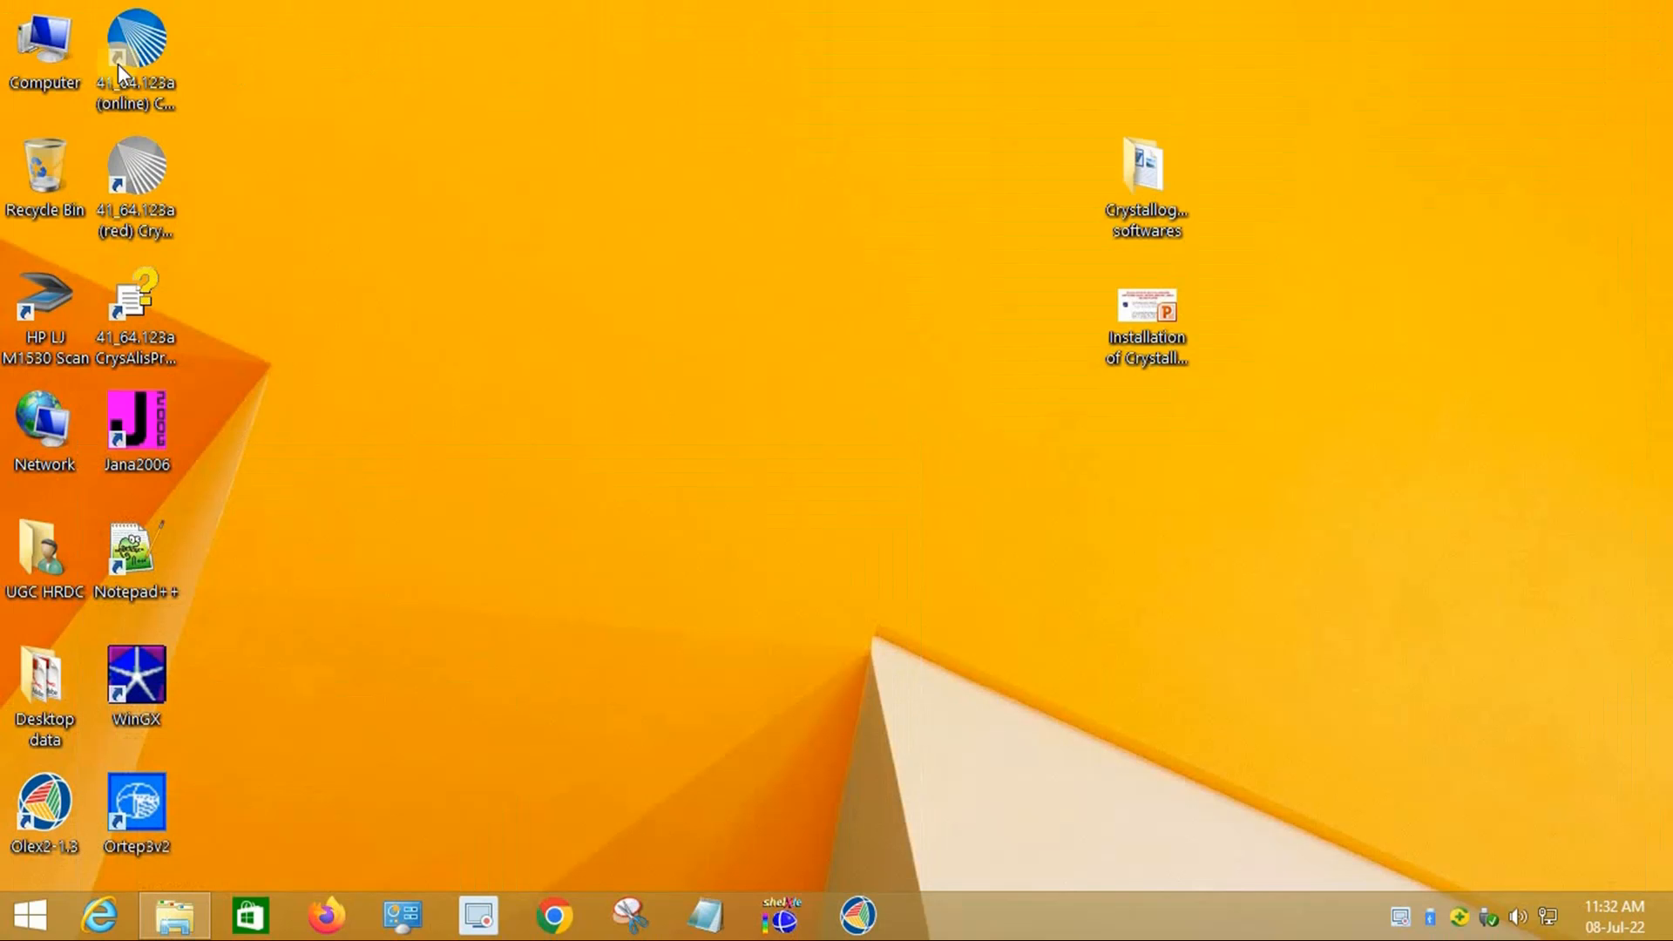
Step: Open C:\wingx\bin from the Computer view on the desktop
{"action": "double_click", "coordinate": [59, 56]}
{"action": "left_click", "coordinate": [1248, 90]}
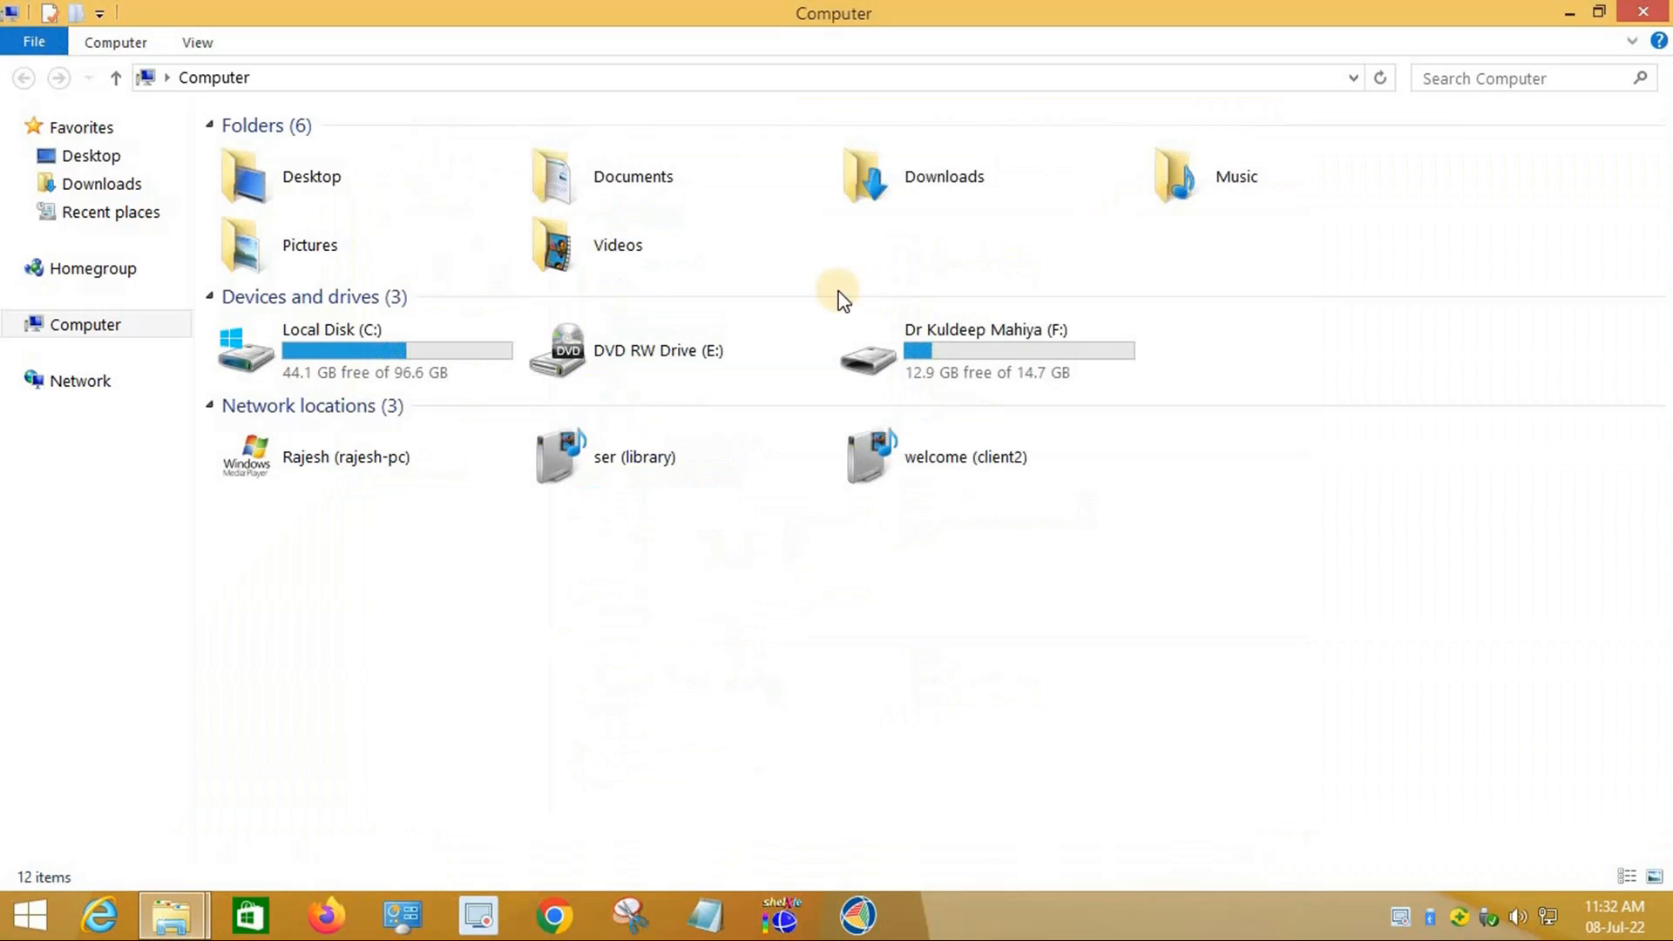
{"action": "left_click", "coordinate": [429, 344]}
{"action": "double_click", "coordinate": [429, 349]}
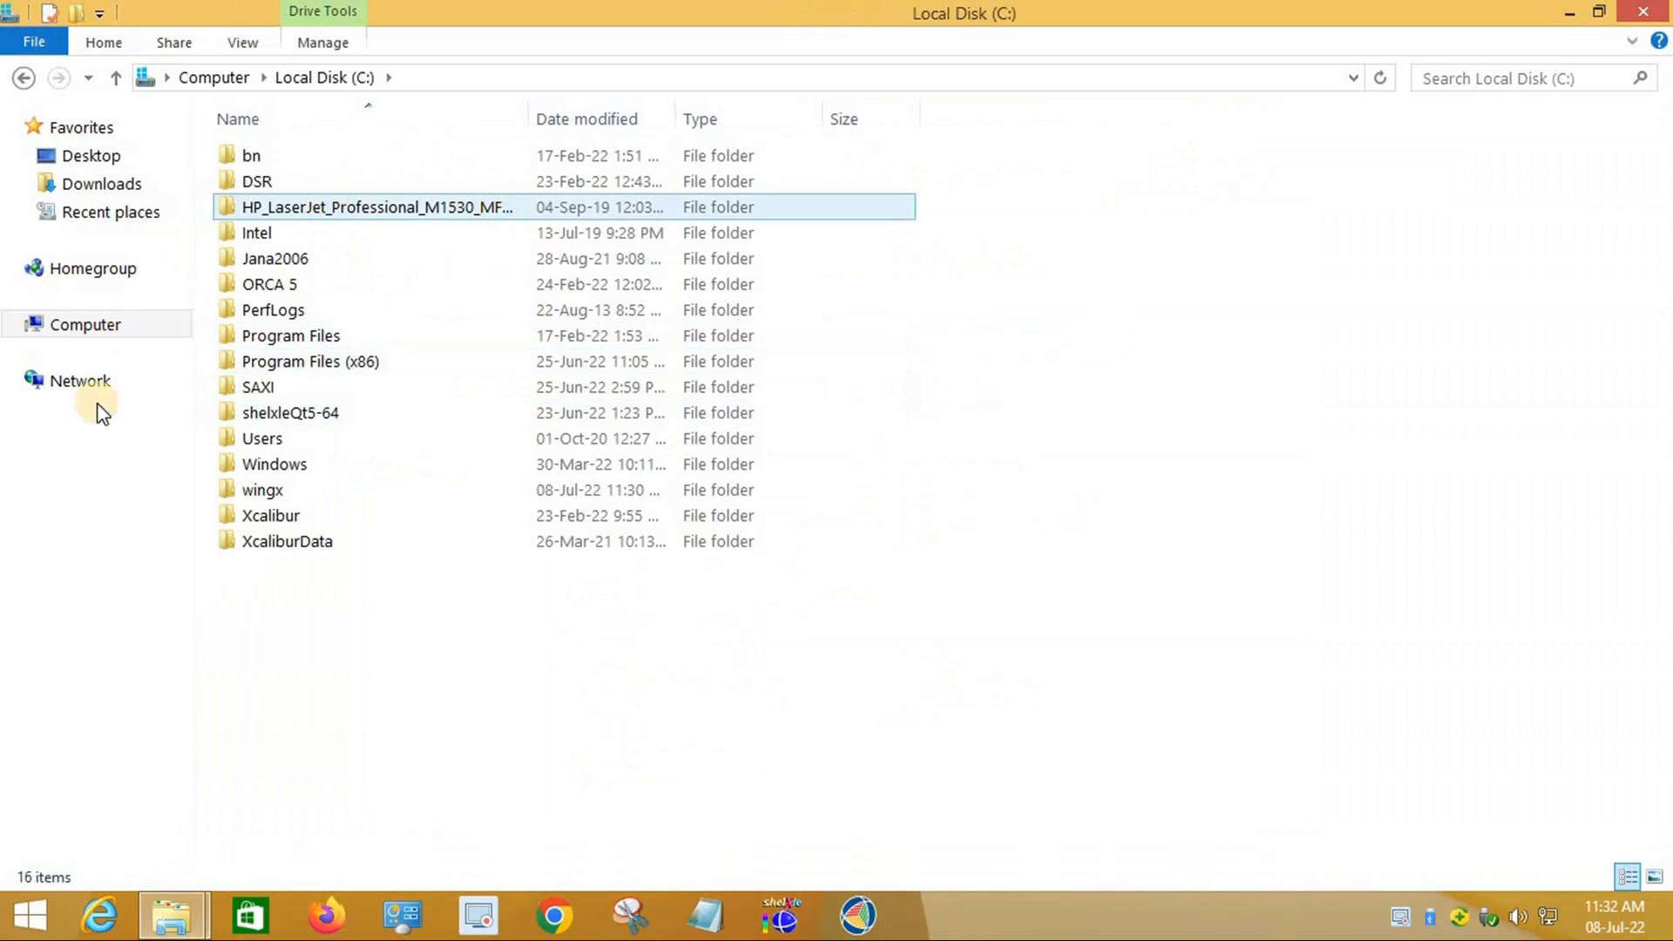
{"action": "left_click", "coordinate": [272, 490]}
{"action": "double_click", "coordinate": [254, 158]}
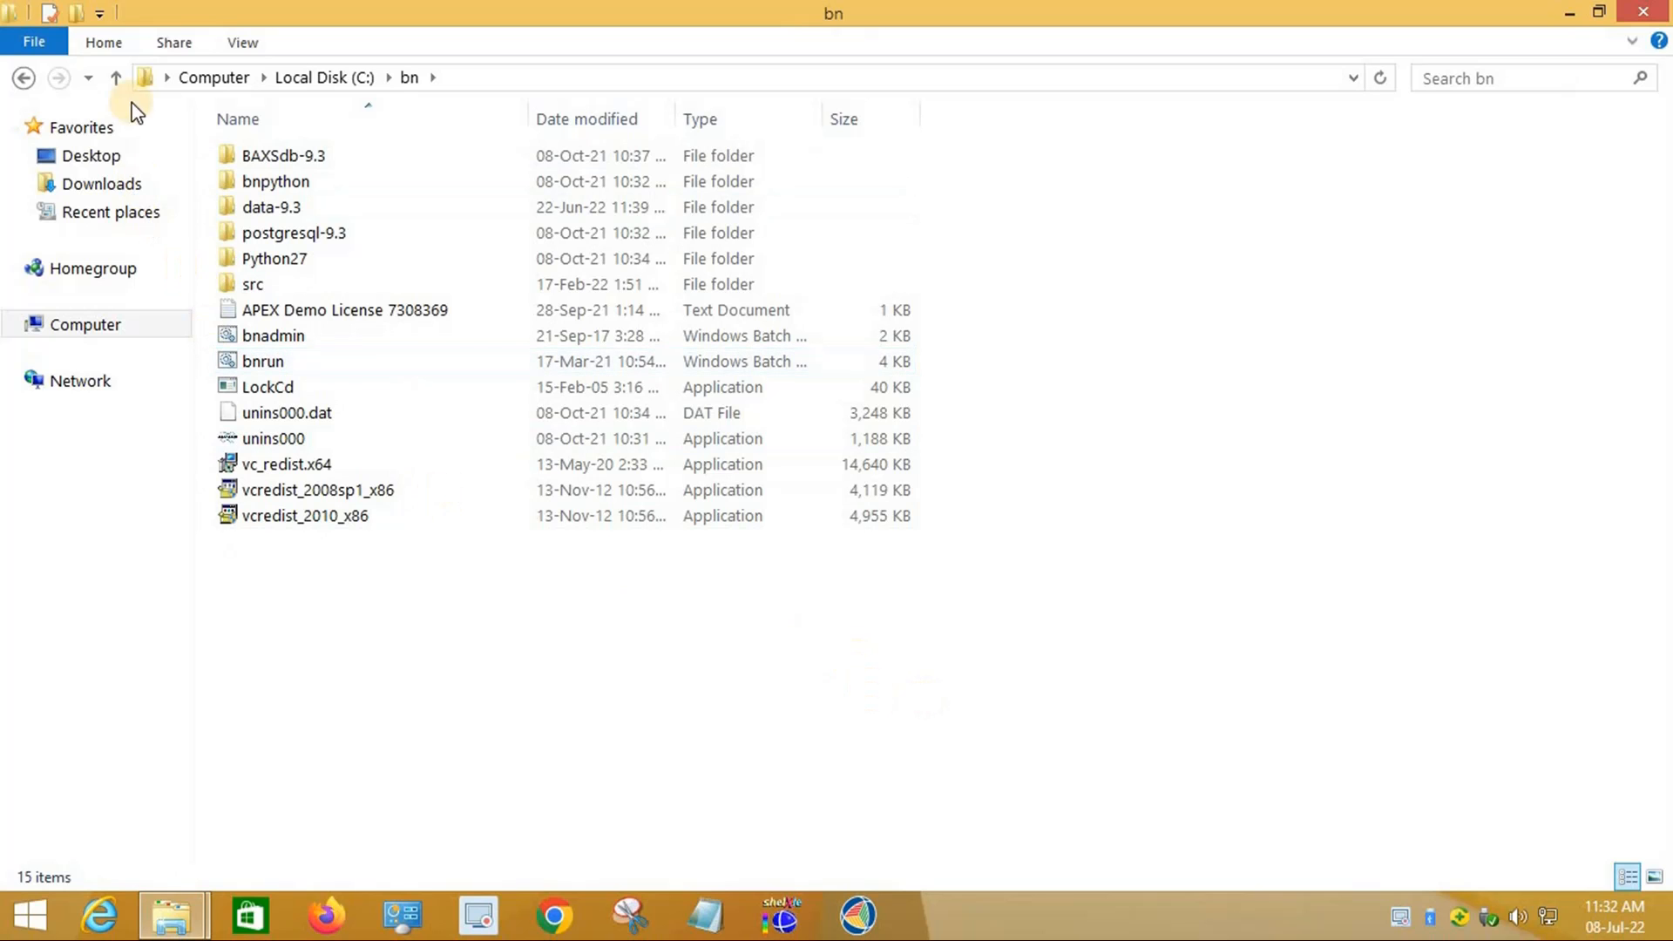
{"action": "left_click", "coordinate": [26, 78]}
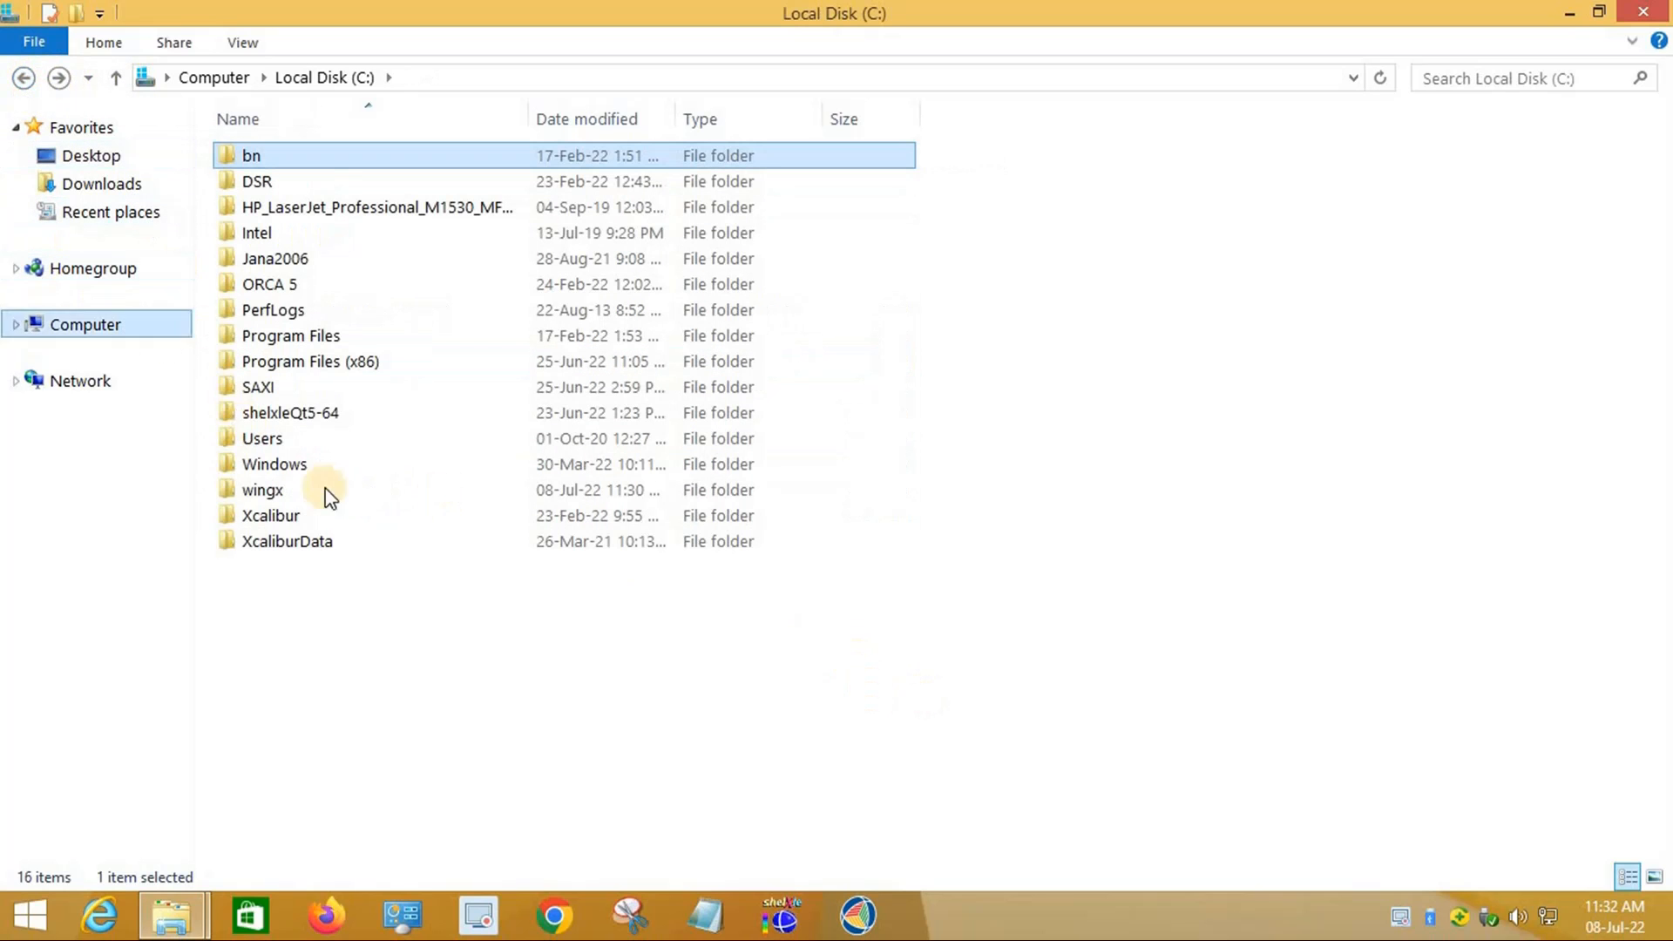
{"action": "double_click", "coordinate": [269, 490]}
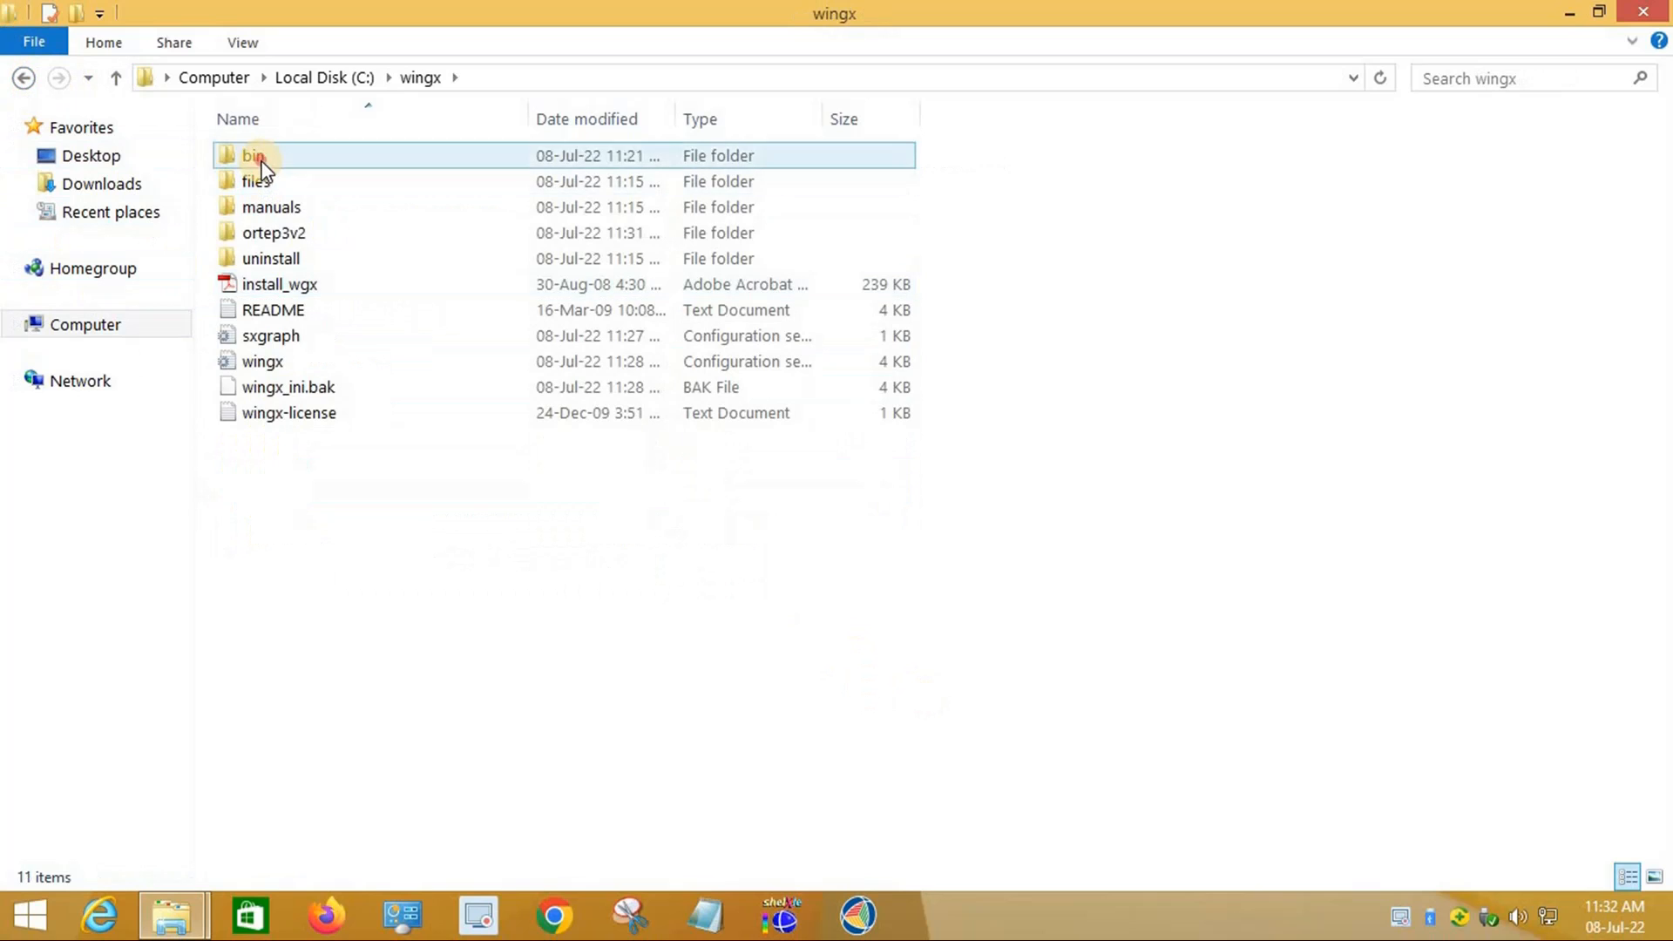
{"action": "double_click", "coordinate": [253, 157]}
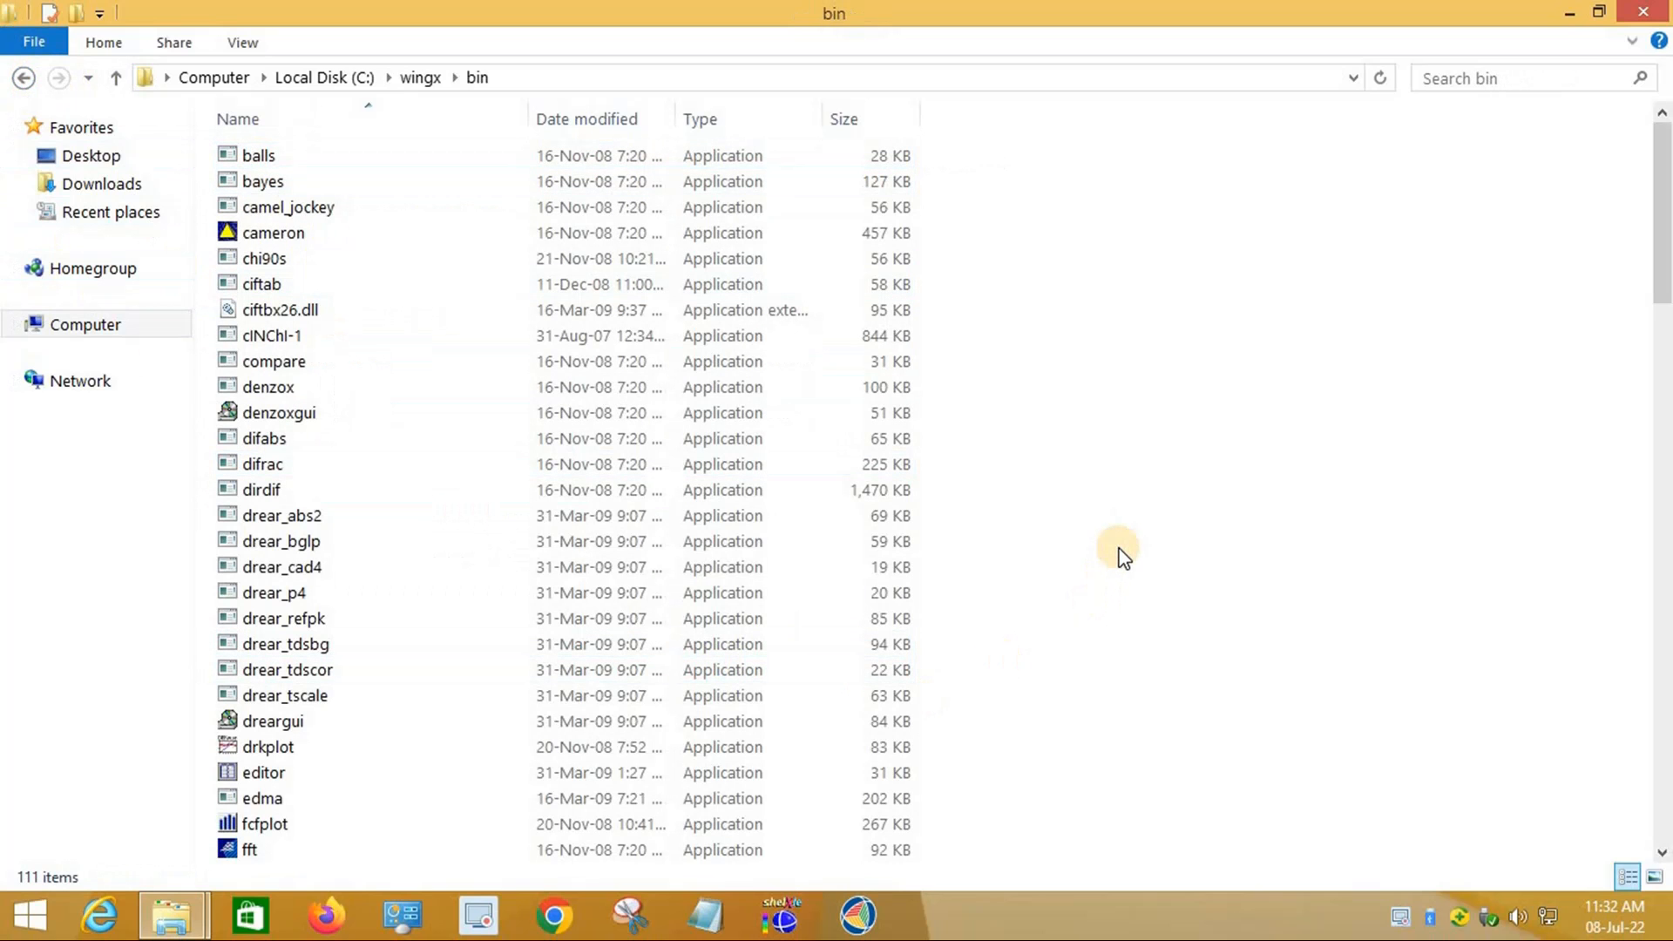
Step: Paste check.def and platon into bin, then switch back to the Platon folder 1 window
{"action": "key", "text": "ctrl+v"}
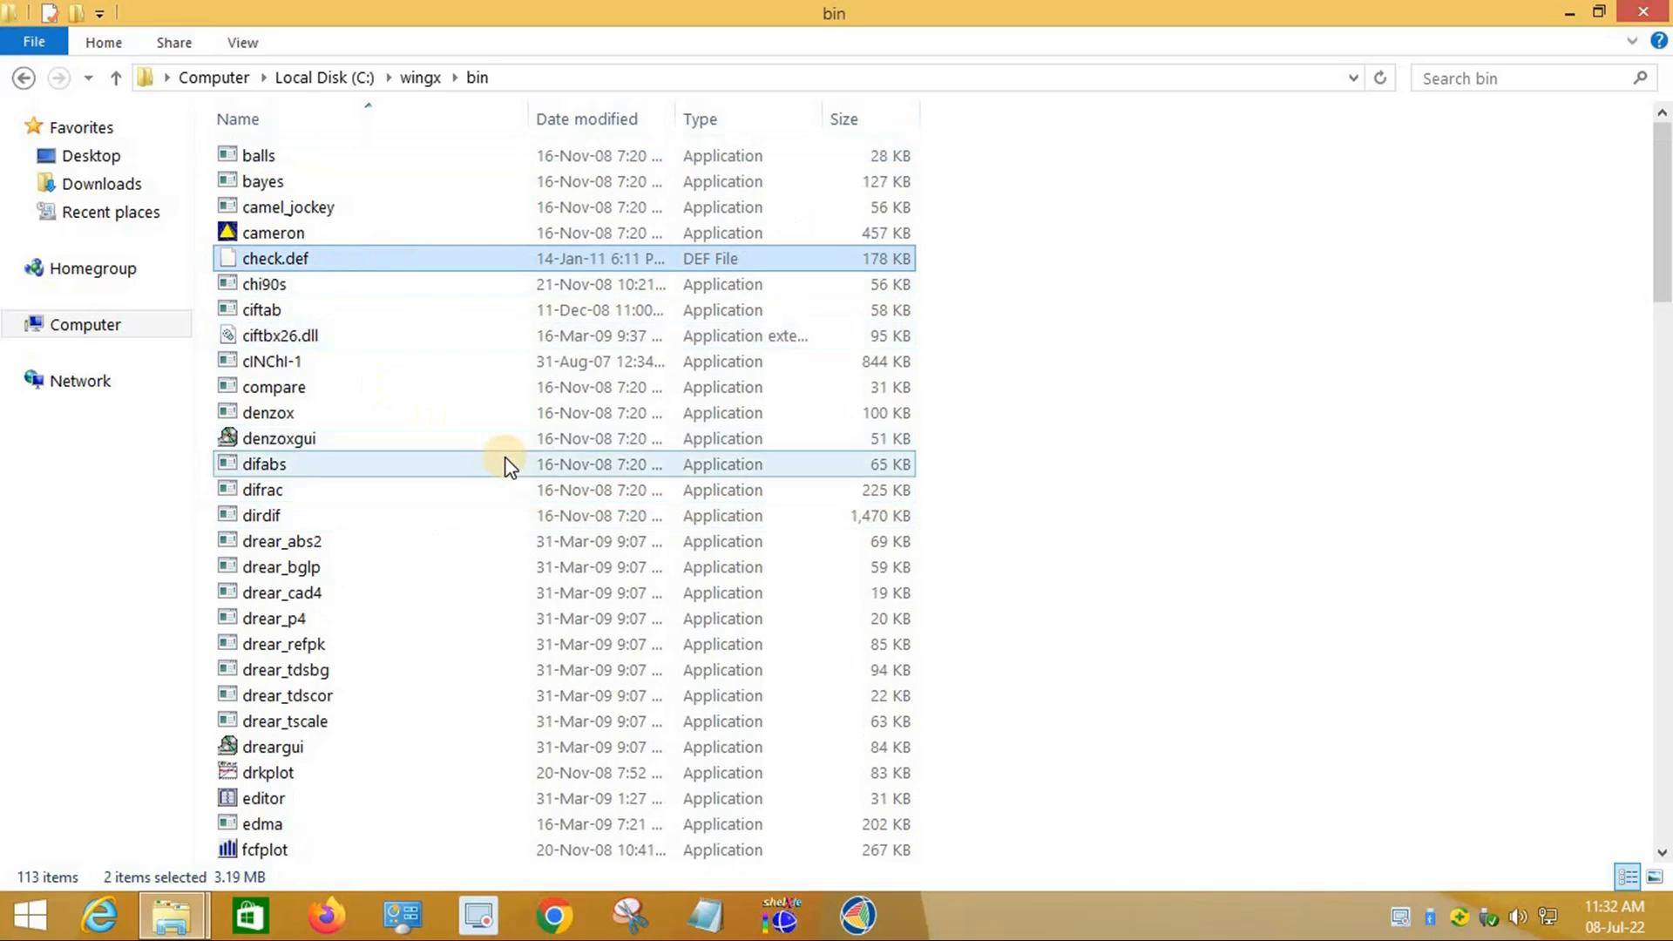
{"action": "scroll", "coordinate": [310, 772], "scroll_direction": "down", "scroll_amount": 4}
{"action": "scroll", "coordinate": [329, 767], "scroll_direction": "down", "scroll_amount": 7}
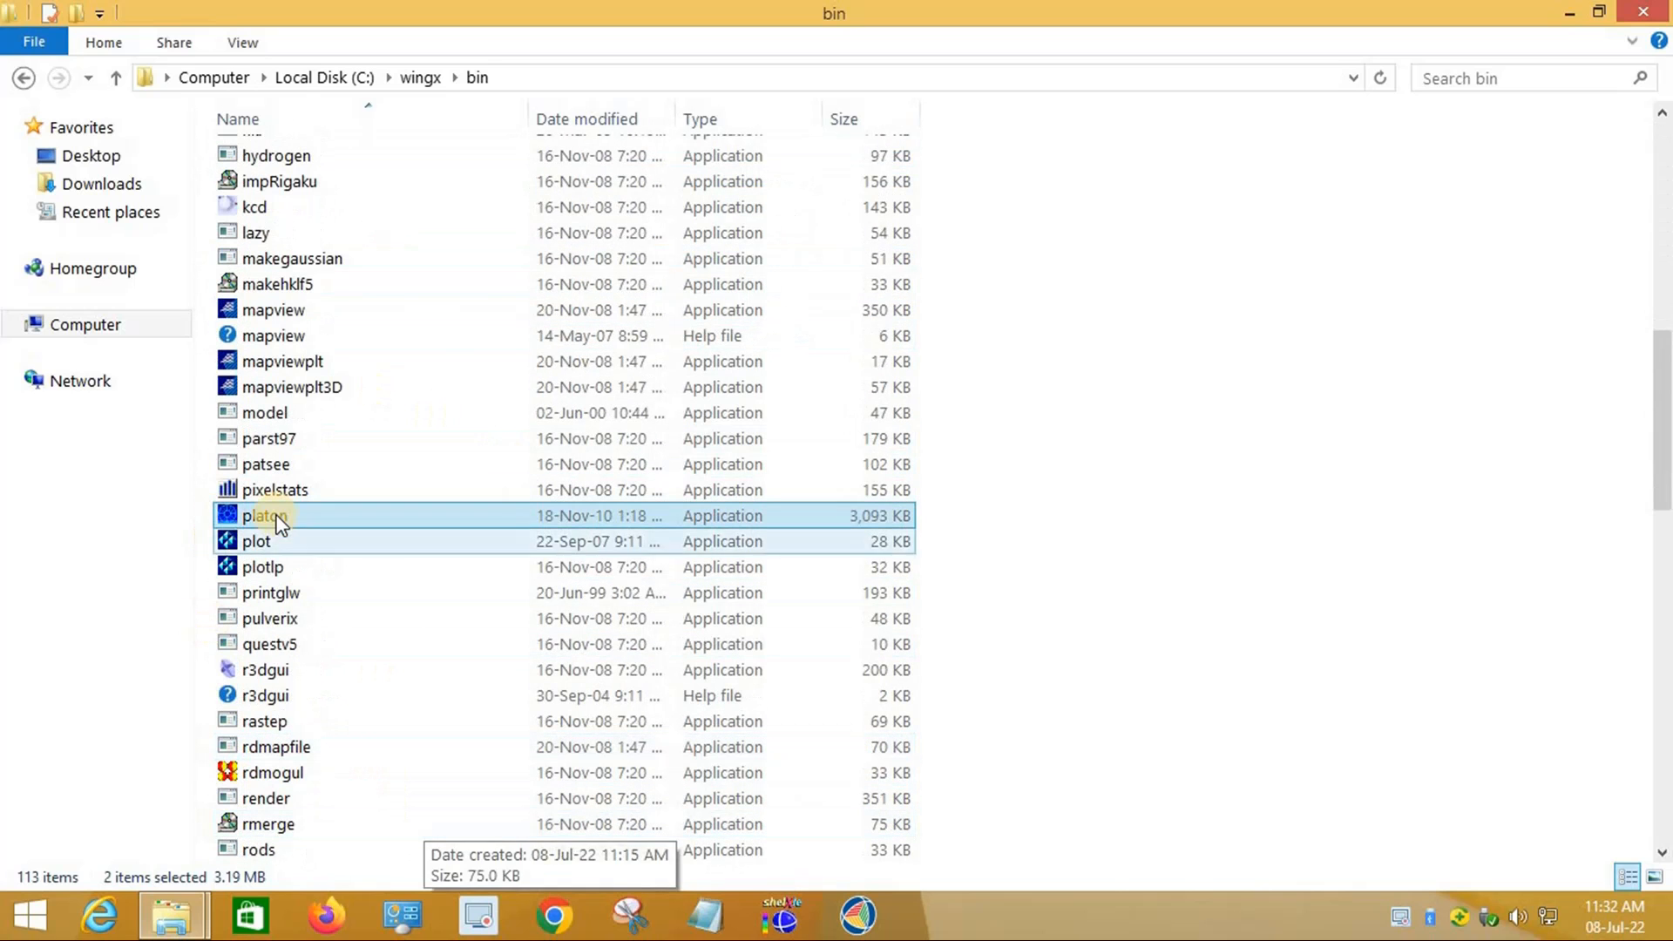
{"action": "left_click", "coordinate": [23, 77]}
{"action": "mouse_move", "coordinate": [201, 922]}
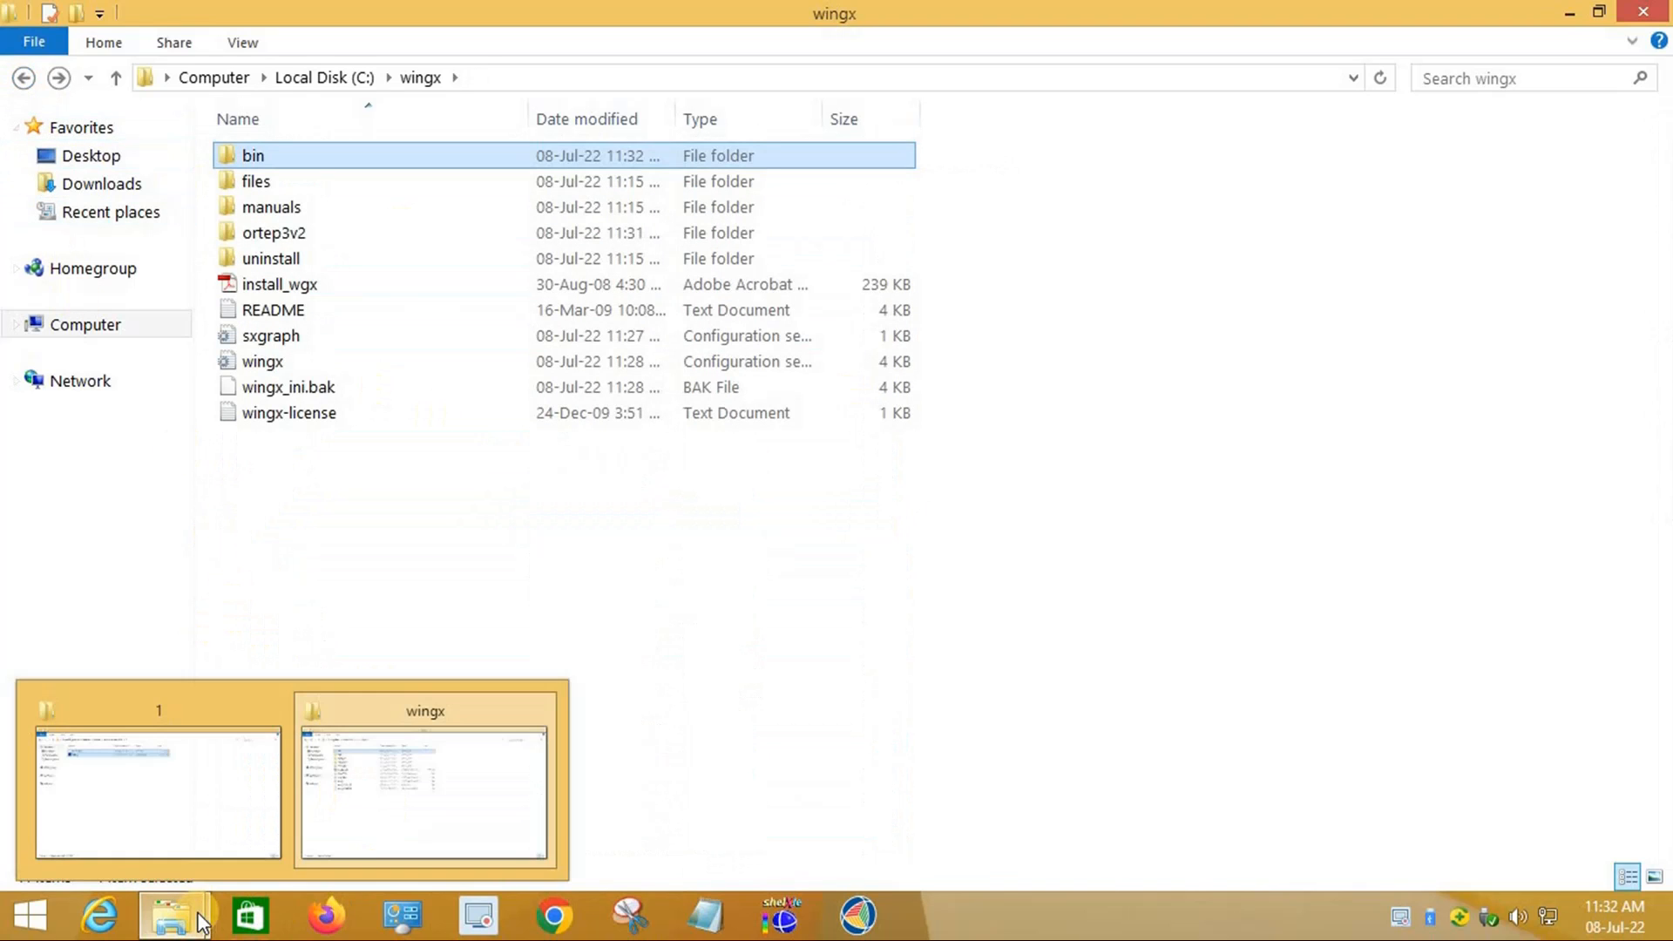
{"action": "left_click", "coordinate": [134, 813]}
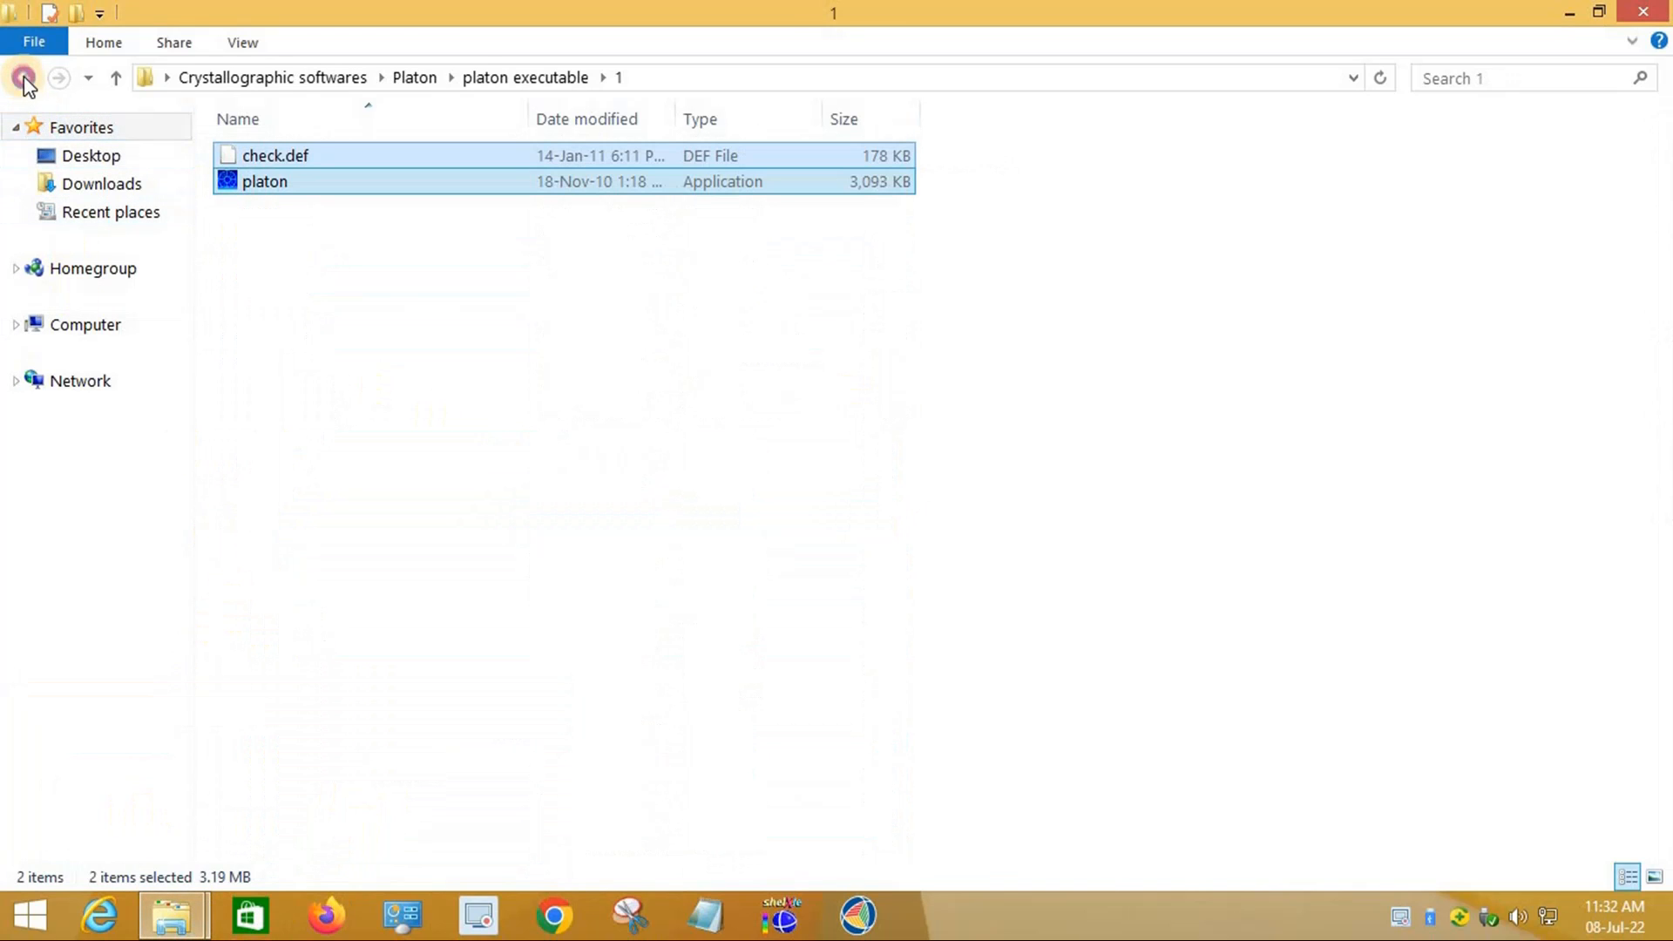
Step: Browse to Platon > platon_pwt > folder 1 and launch its setup.exe
{"action": "left_click", "coordinate": [24, 78]}
{"action": "left_click", "coordinate": [24, 78]}
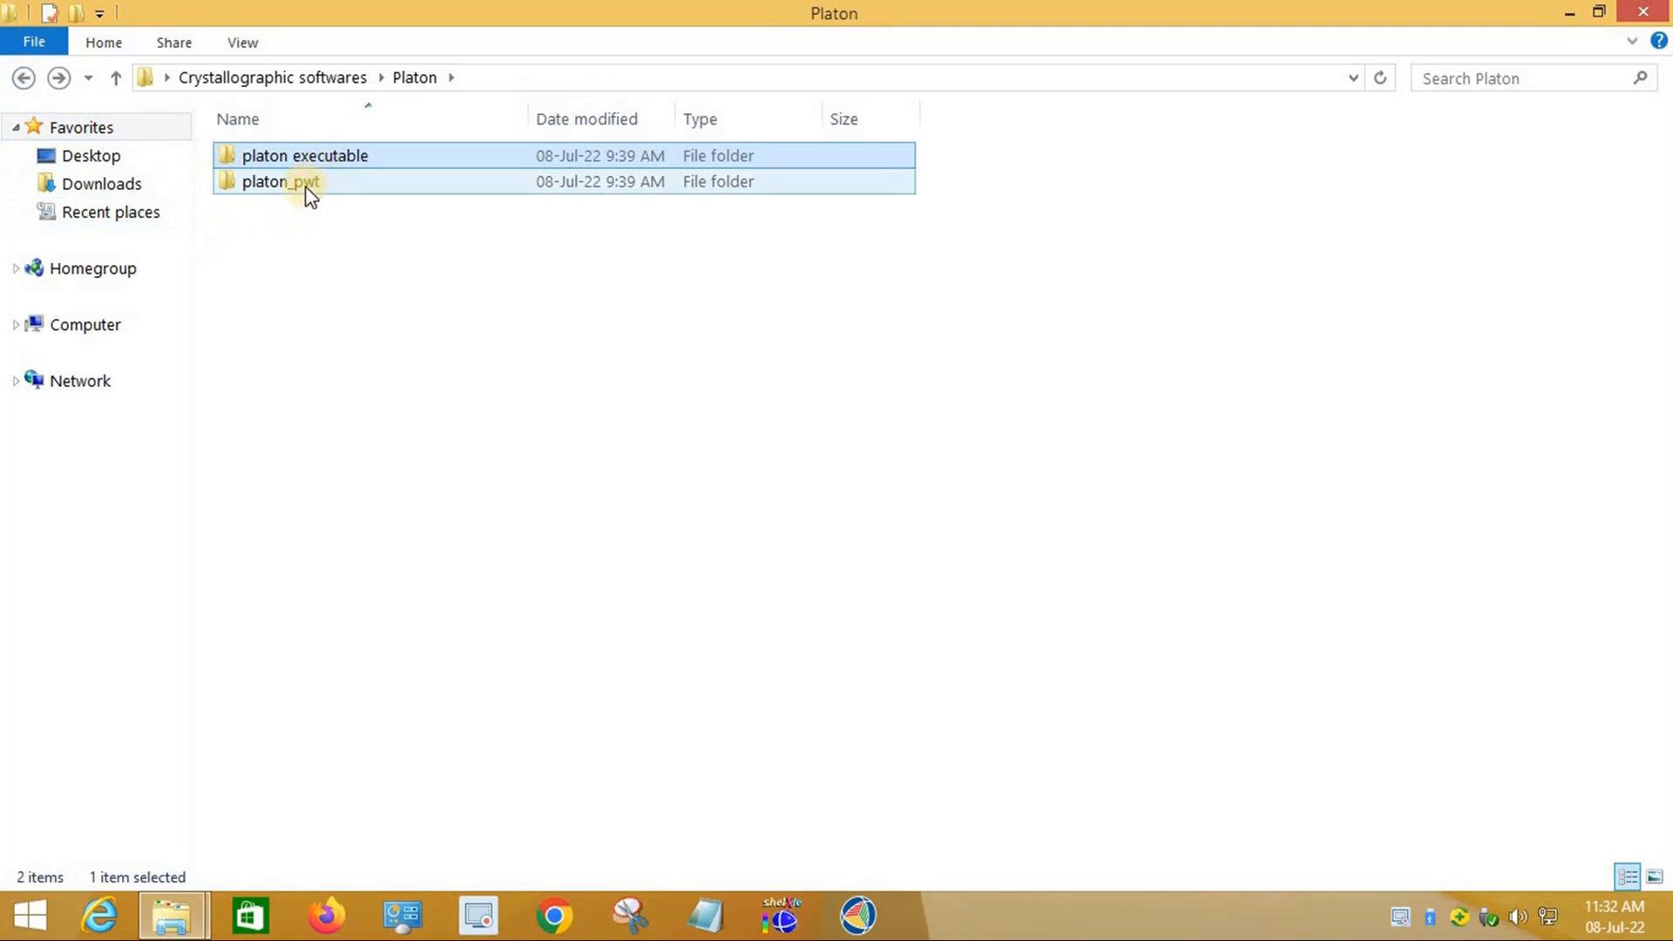
{"action": "double_click", "coordinate": [300, 183]}
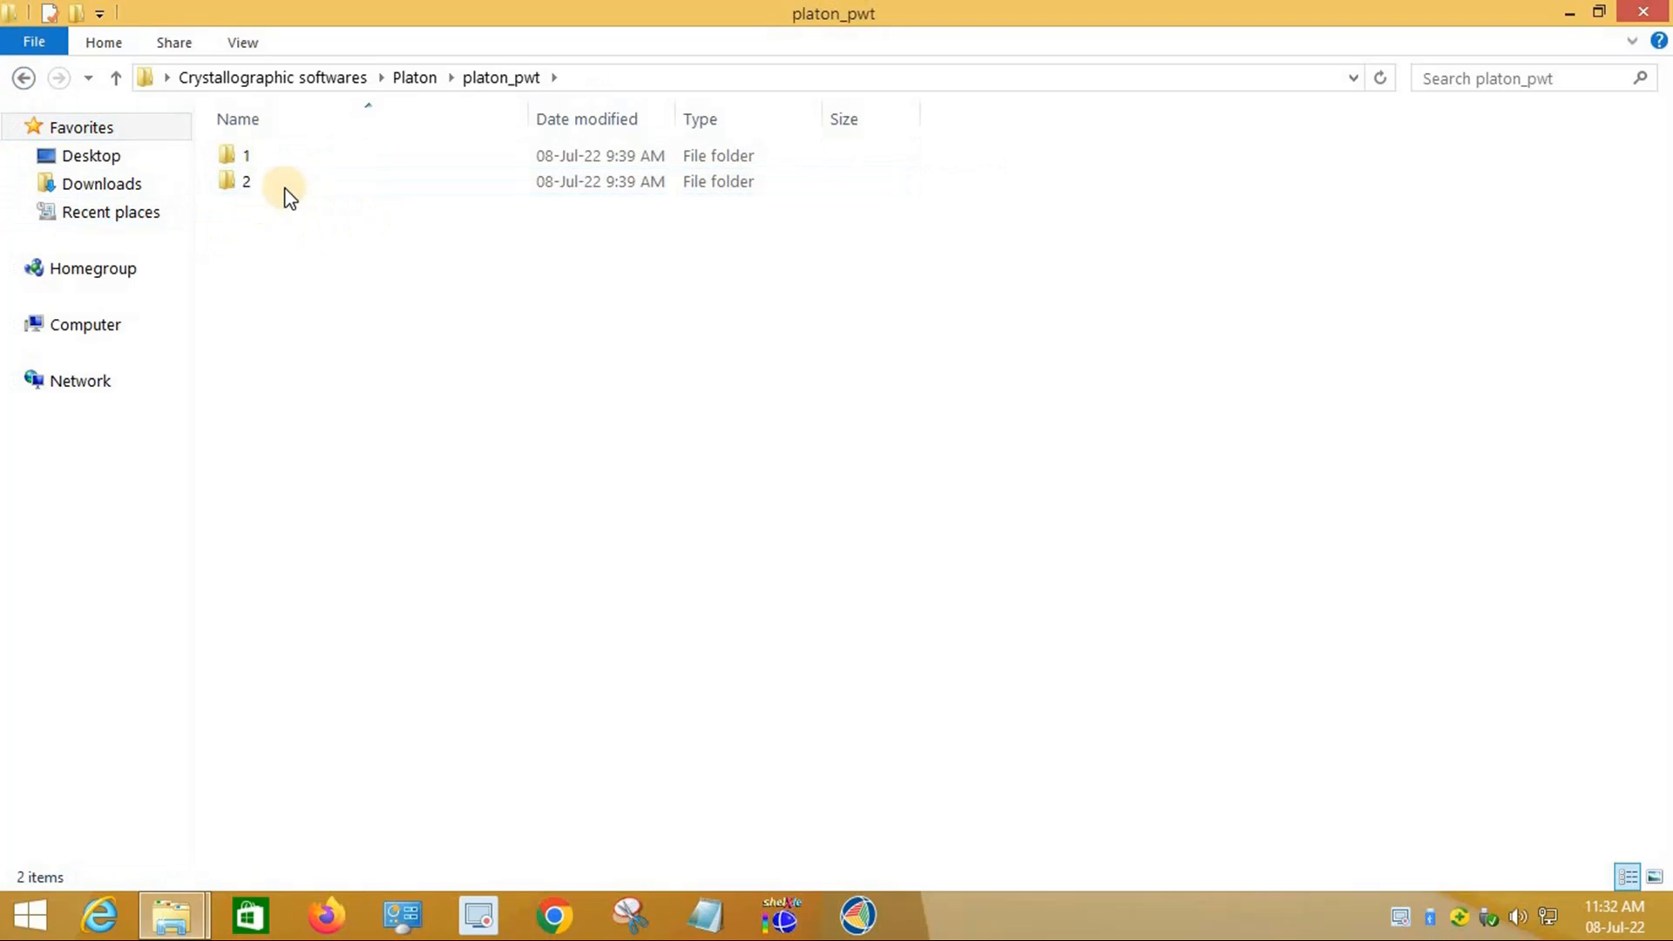
{"action": "double_click", "coordinate": [262, 162]}
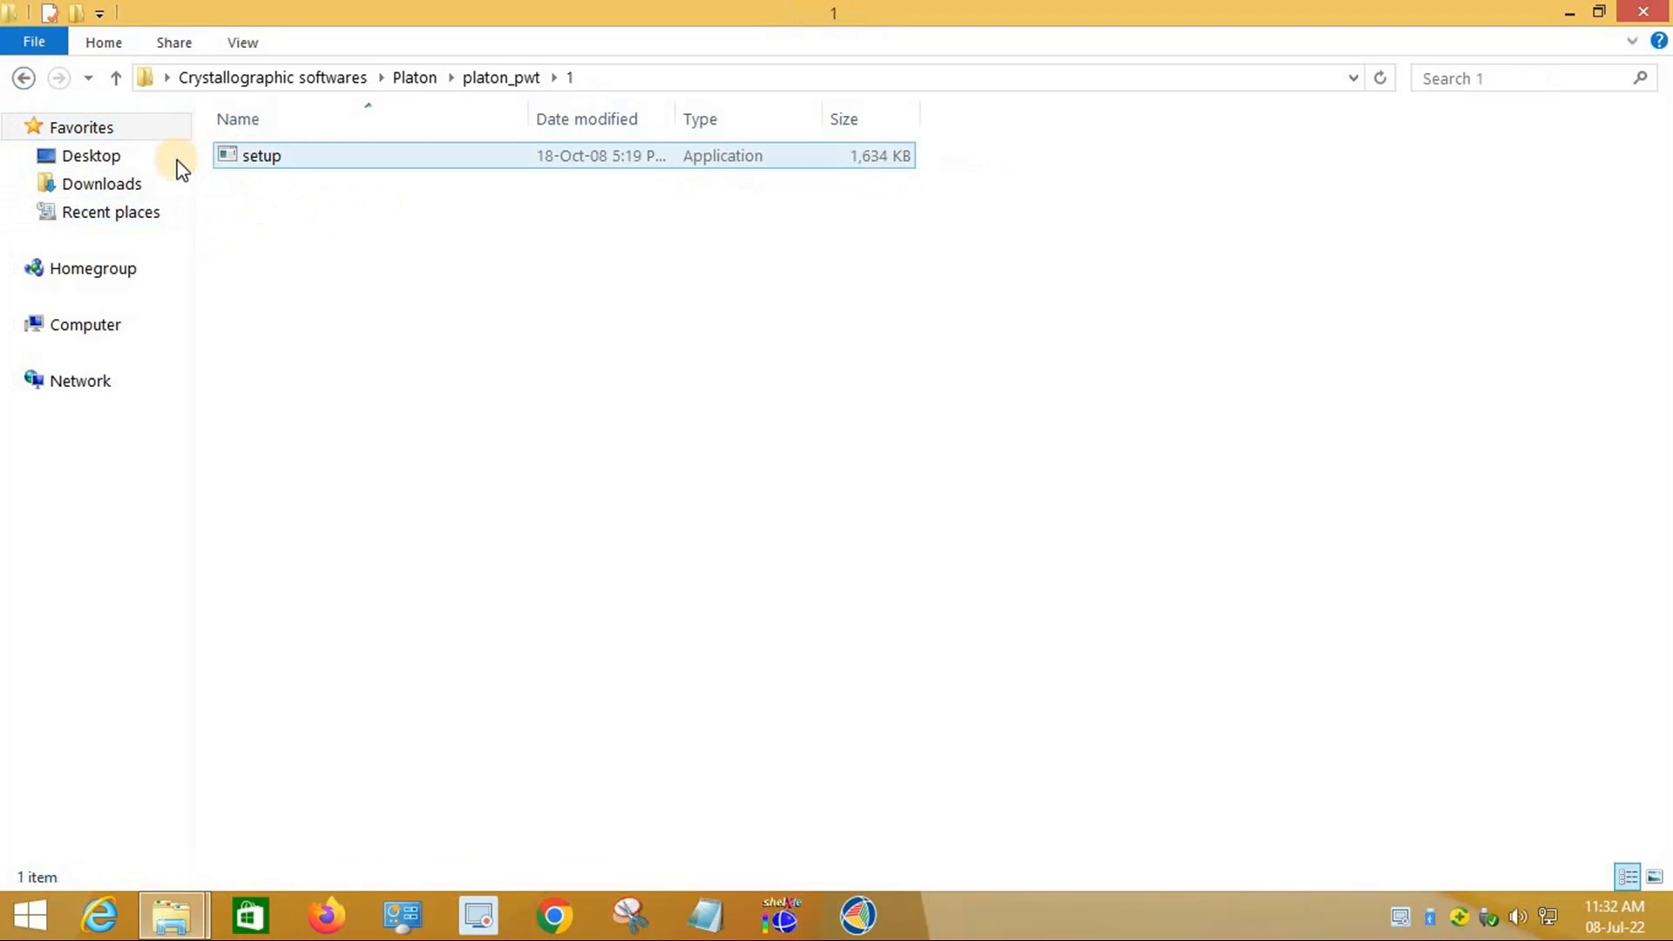
{"action": "left_click", "coordinate": [35, 79]}
{"action": "double_click", "coordinate": [220, 193]}
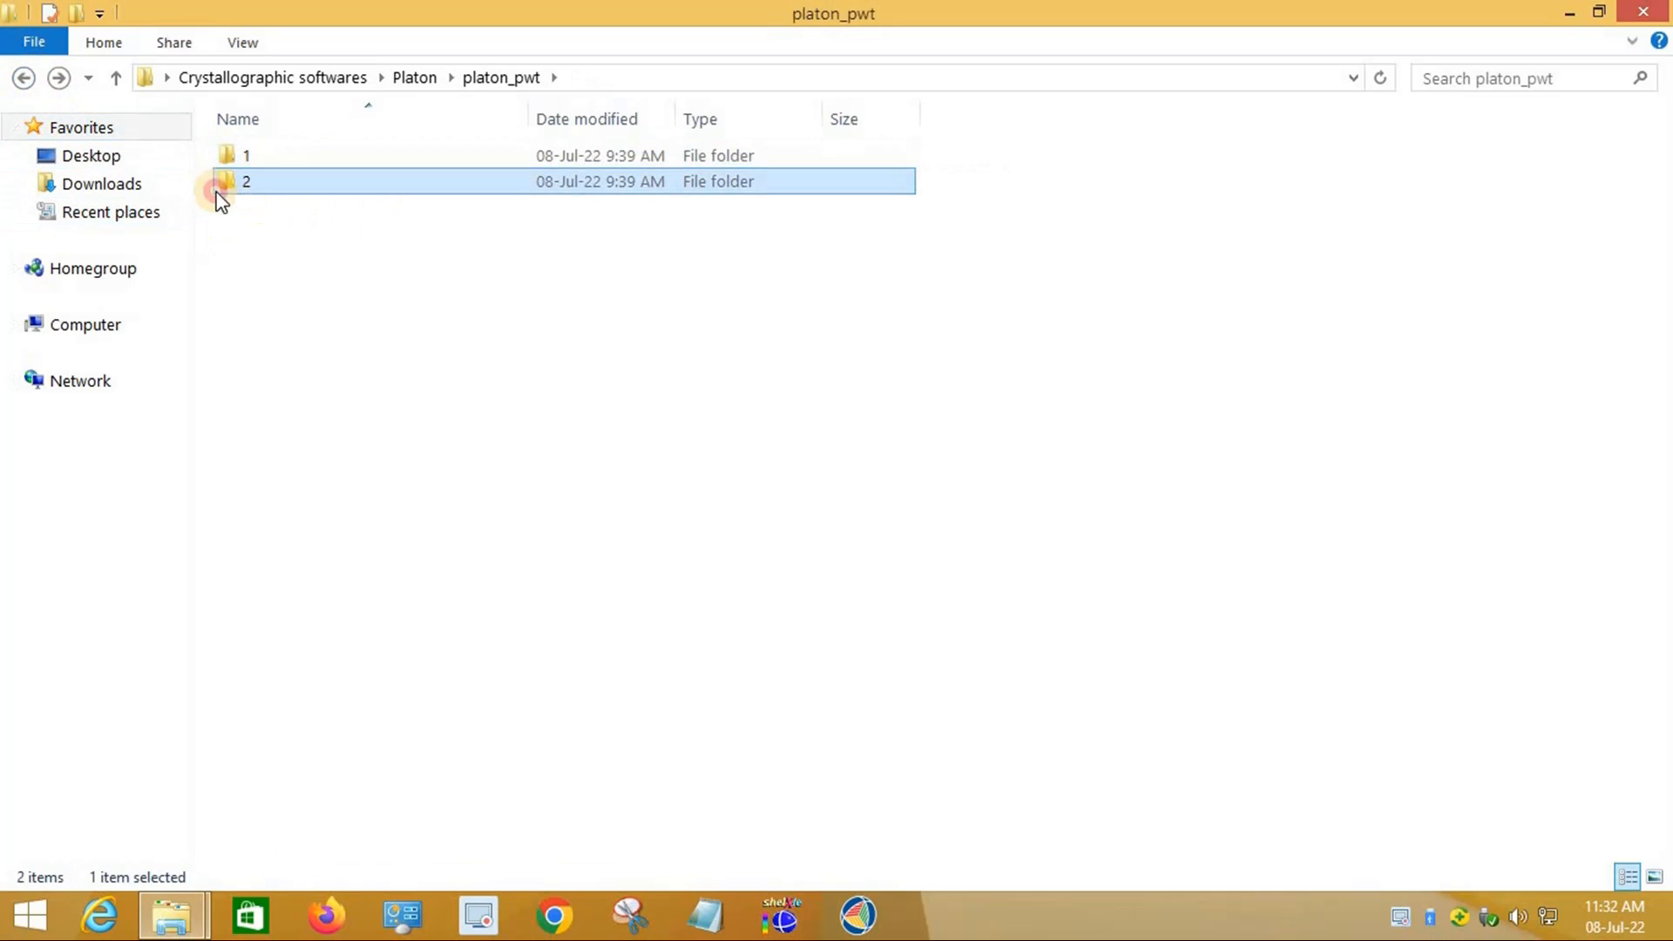
{"action": "left_click", "coordinate": [23, 78]}
{"action": "double_click", "coordinate": [270, 160]}
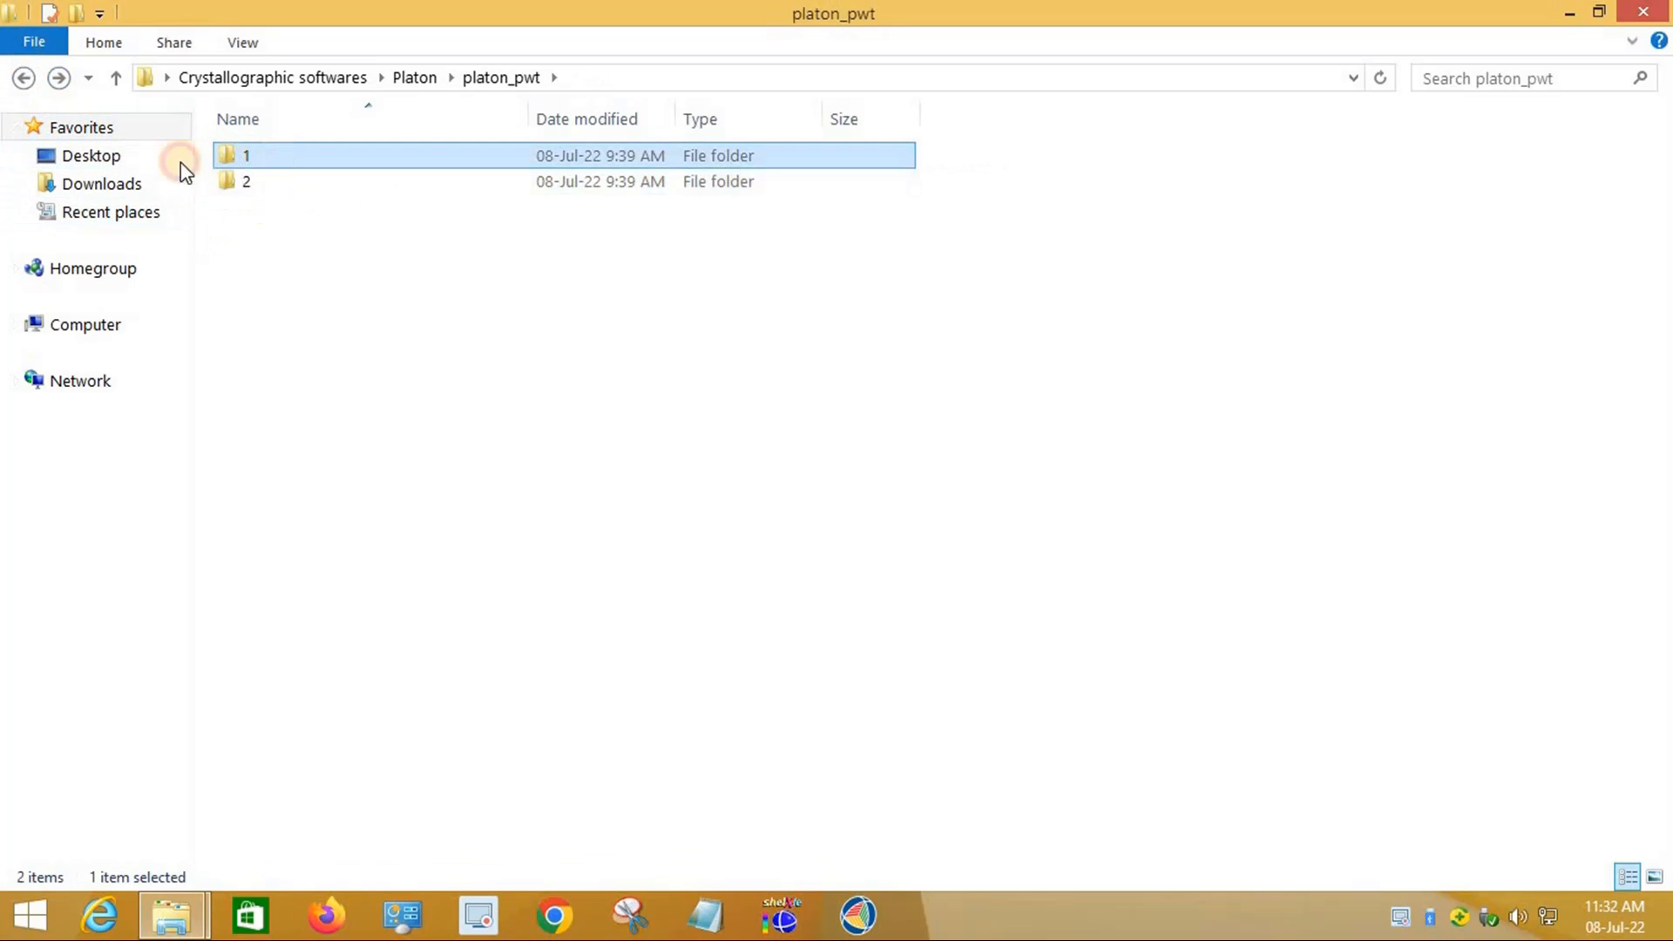
{"action": "double_click", "coordinate": [260, 159]}
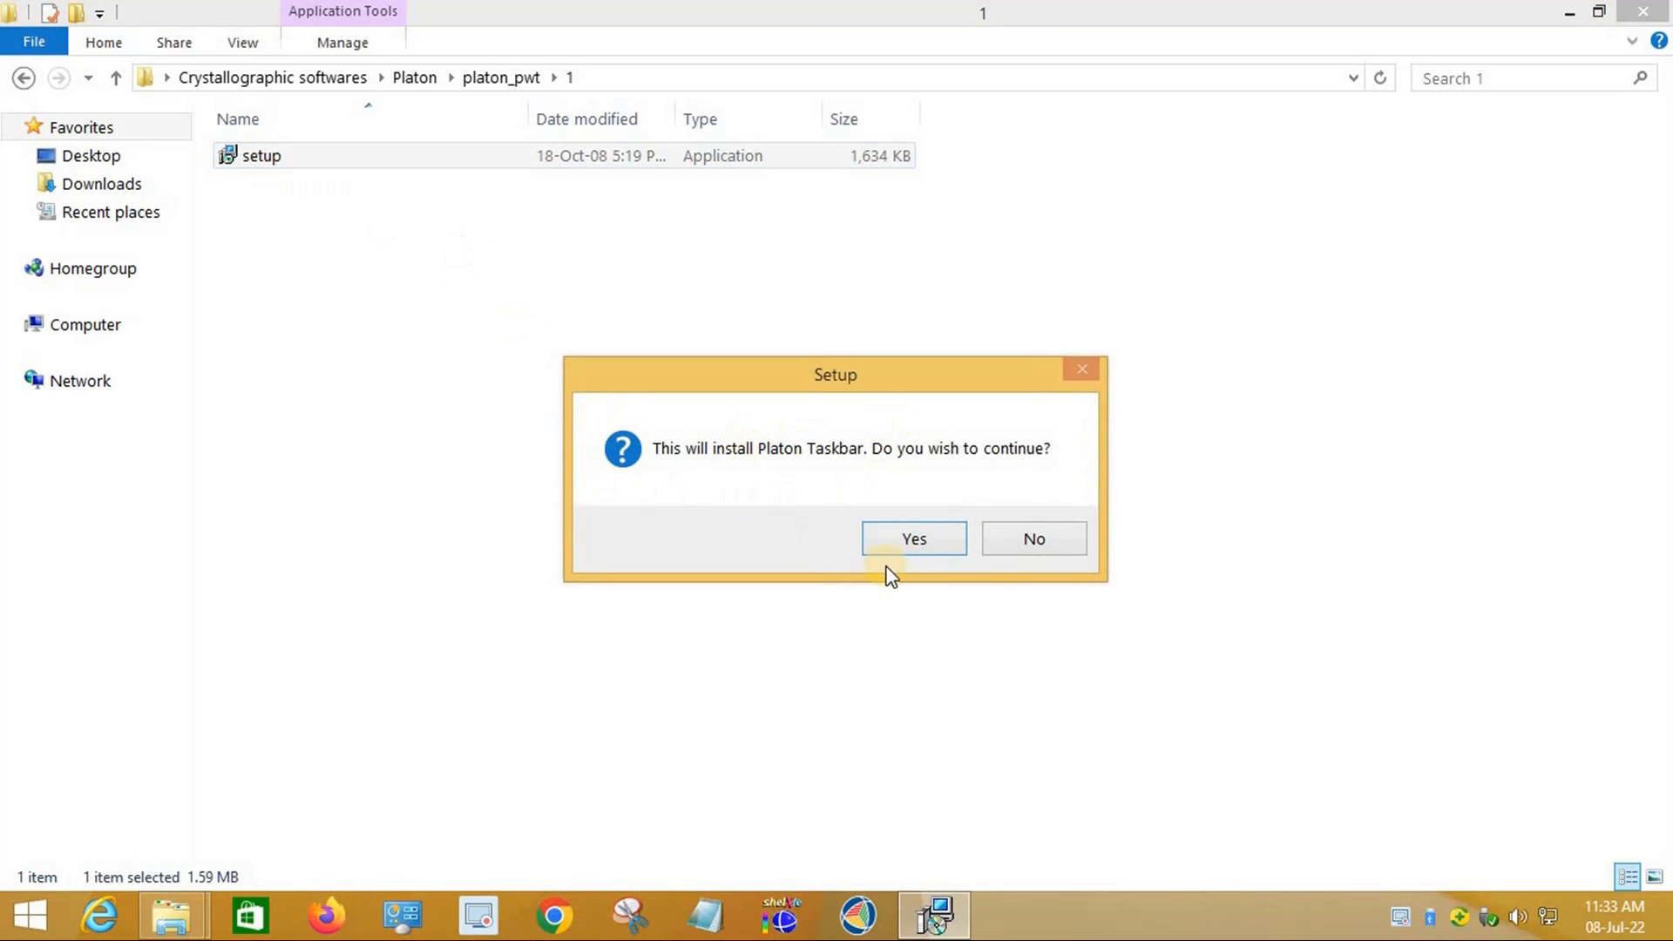
Step: Start Platon Taskbar setup and change the install path from SAXI to c:\w\pwt
{"action": "left_click", "coordinate": [911, 542]}
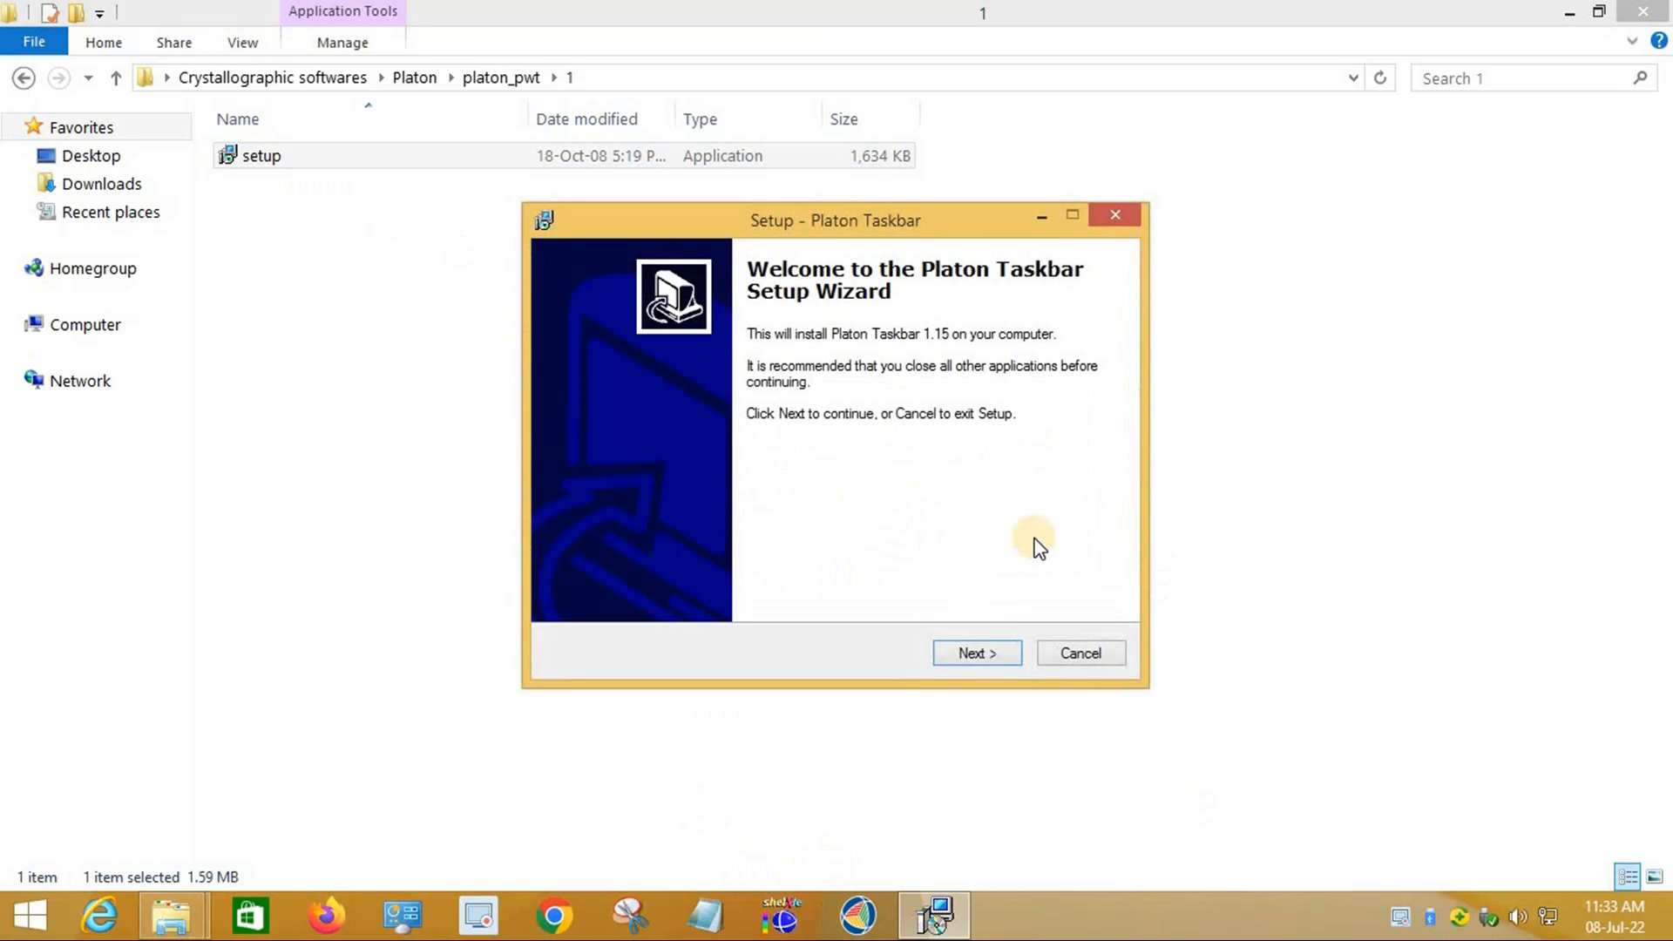
{"action": "left_click", "coordinate": [990, 651]}
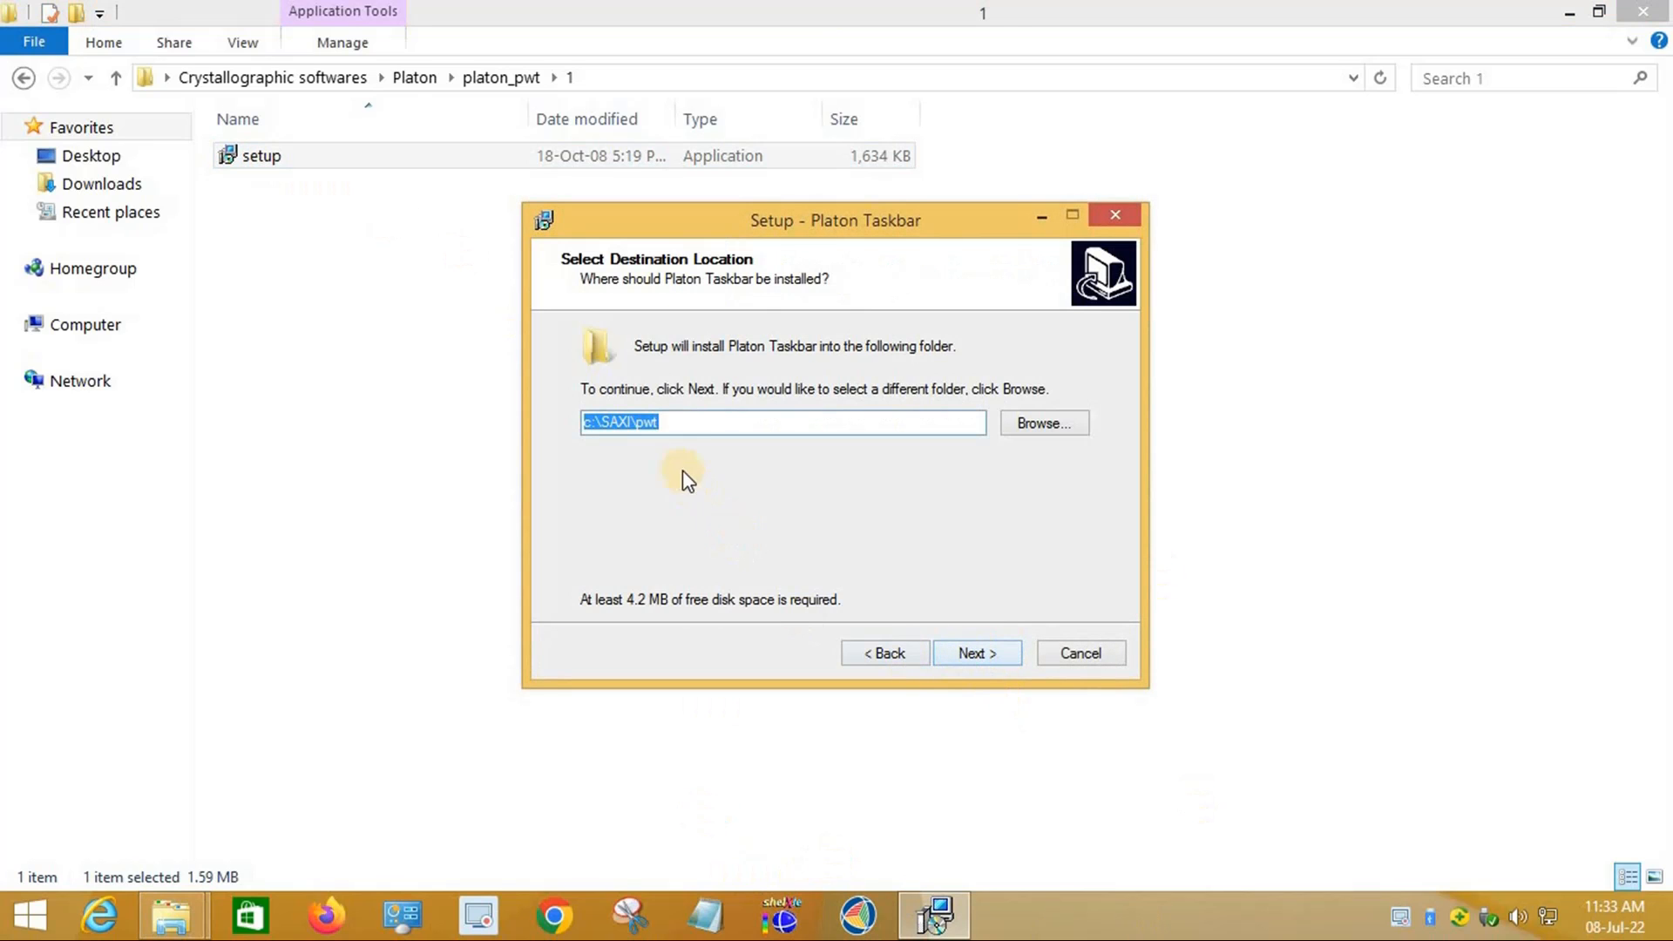
{"action": "left_click", "coordinate": [632, 424]}
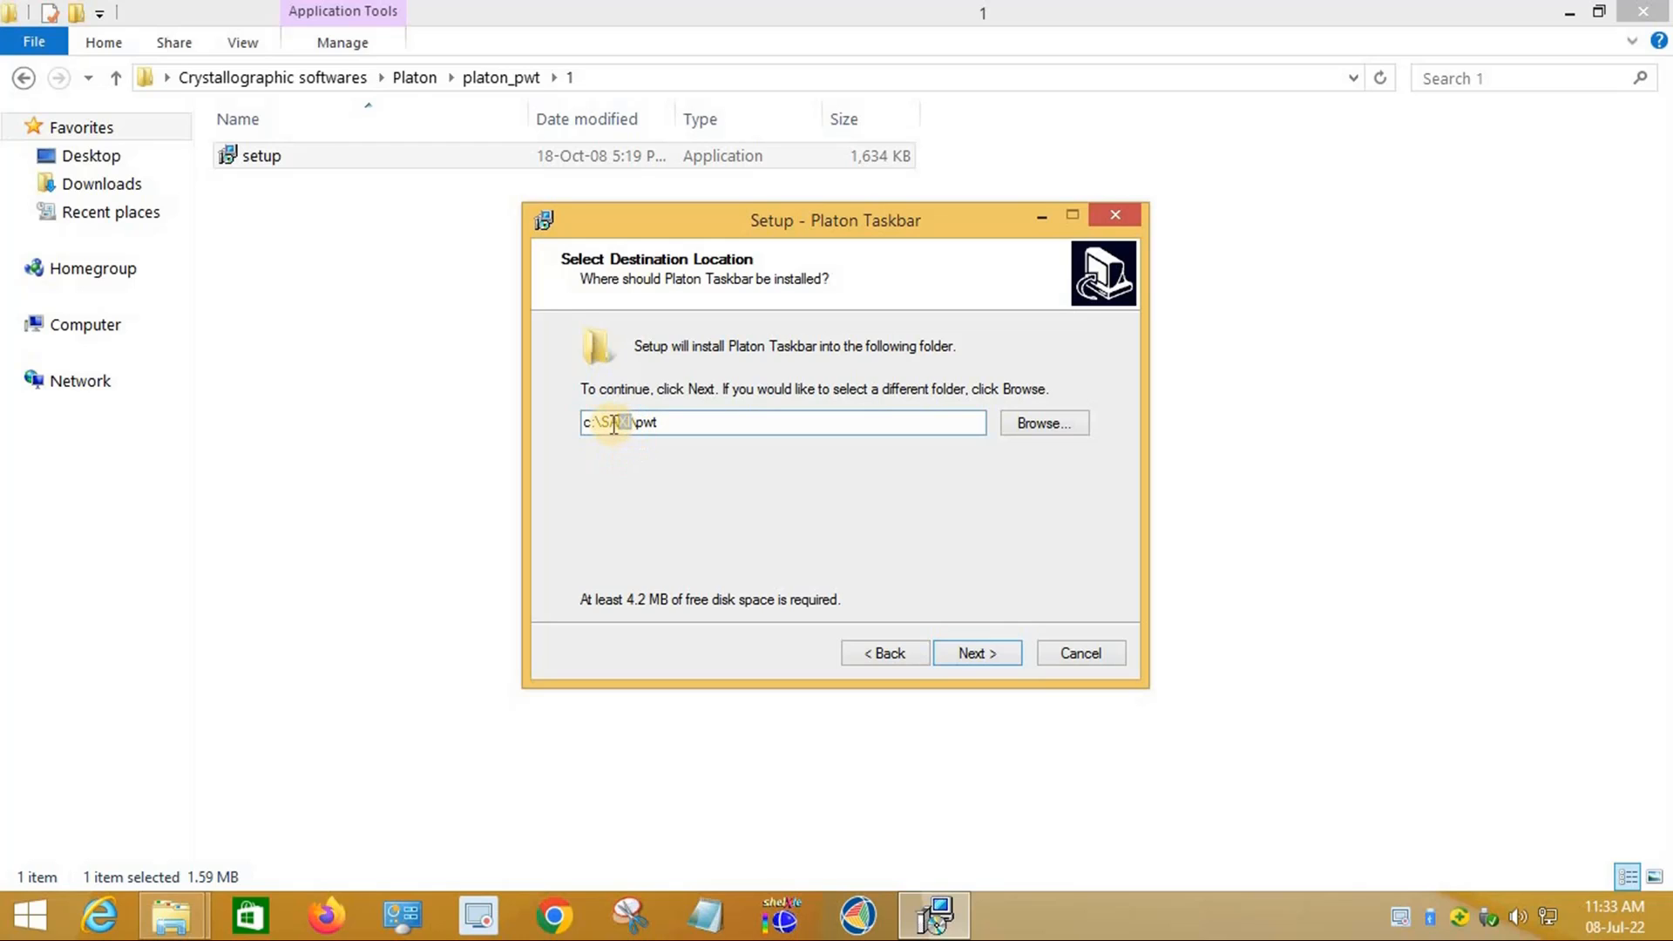
{"action": "left_click_drag", "start_coordinate": [601, 423], "coordinate": [636, 424]}
{"action": "left_click", "coordinate": [633, 423]}
{"action": "key", "text": "BackSpace"}
{"action": "key", "text": "BackSpace"}
{"action": "key", "text": "BackSpace"}
{"action": "key", "text": "BackSpace"}
{"action": "type", "text": "wingx"}
Step: Install Platon Taskbar with a desktop icon, finish, and close its readme
{"action": "left_click", "coordinate": [983, 655]}
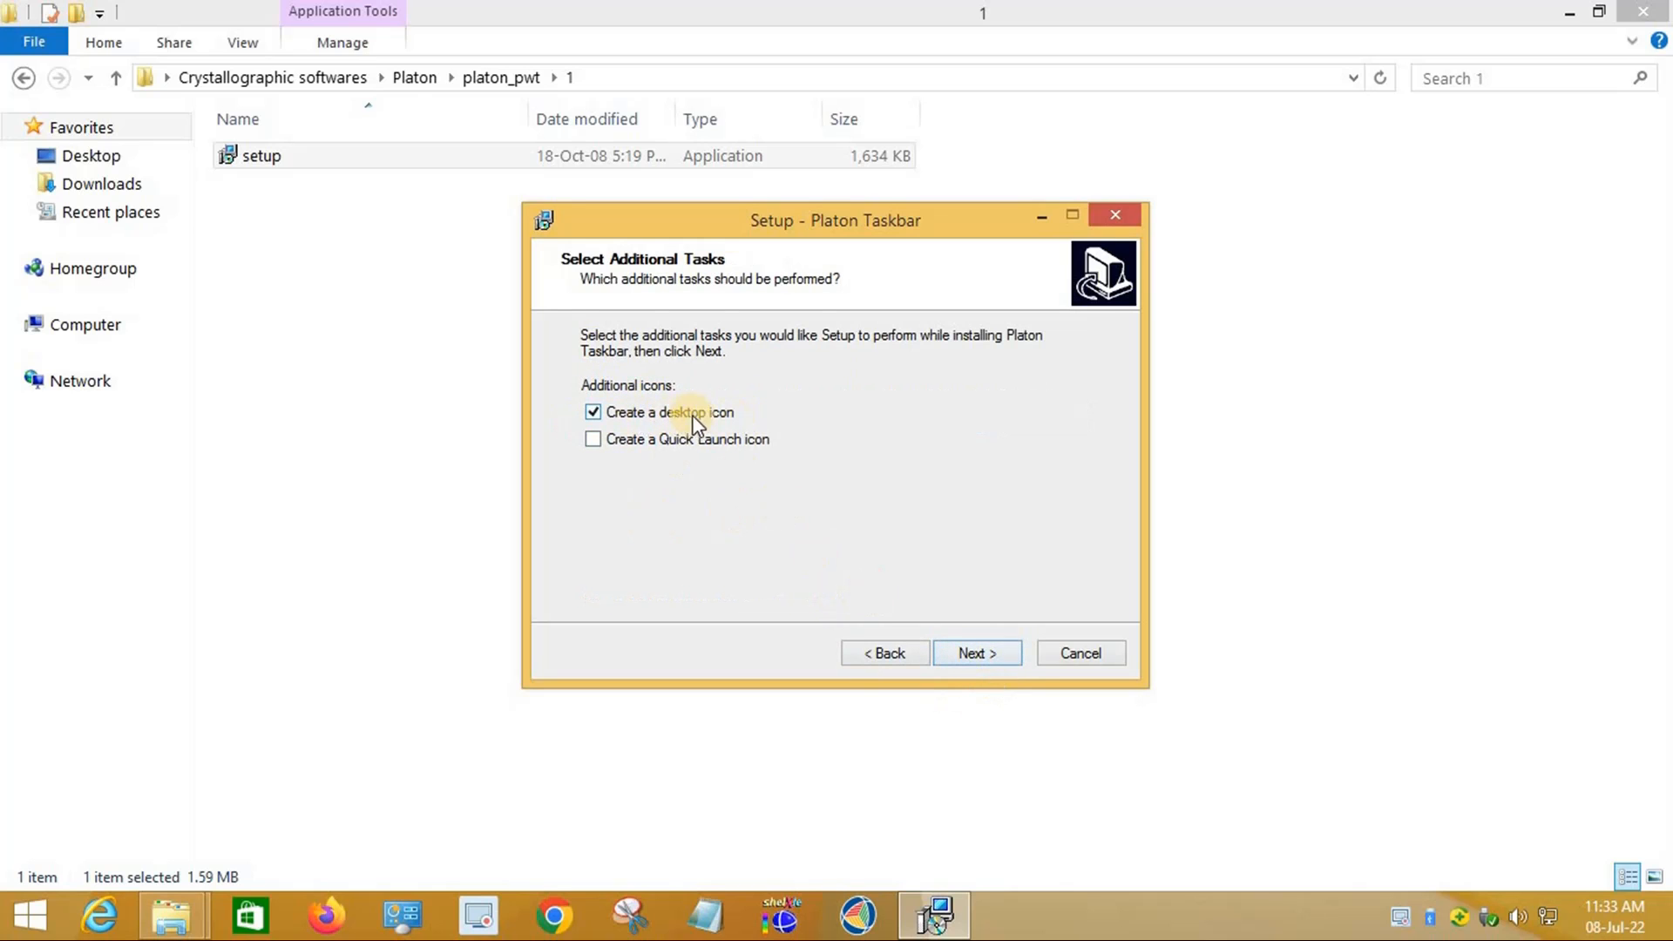
{"action": "left_click", "coordinate": [972, 652]}
{"action": "left_click", "coordinate": [976, 652]}
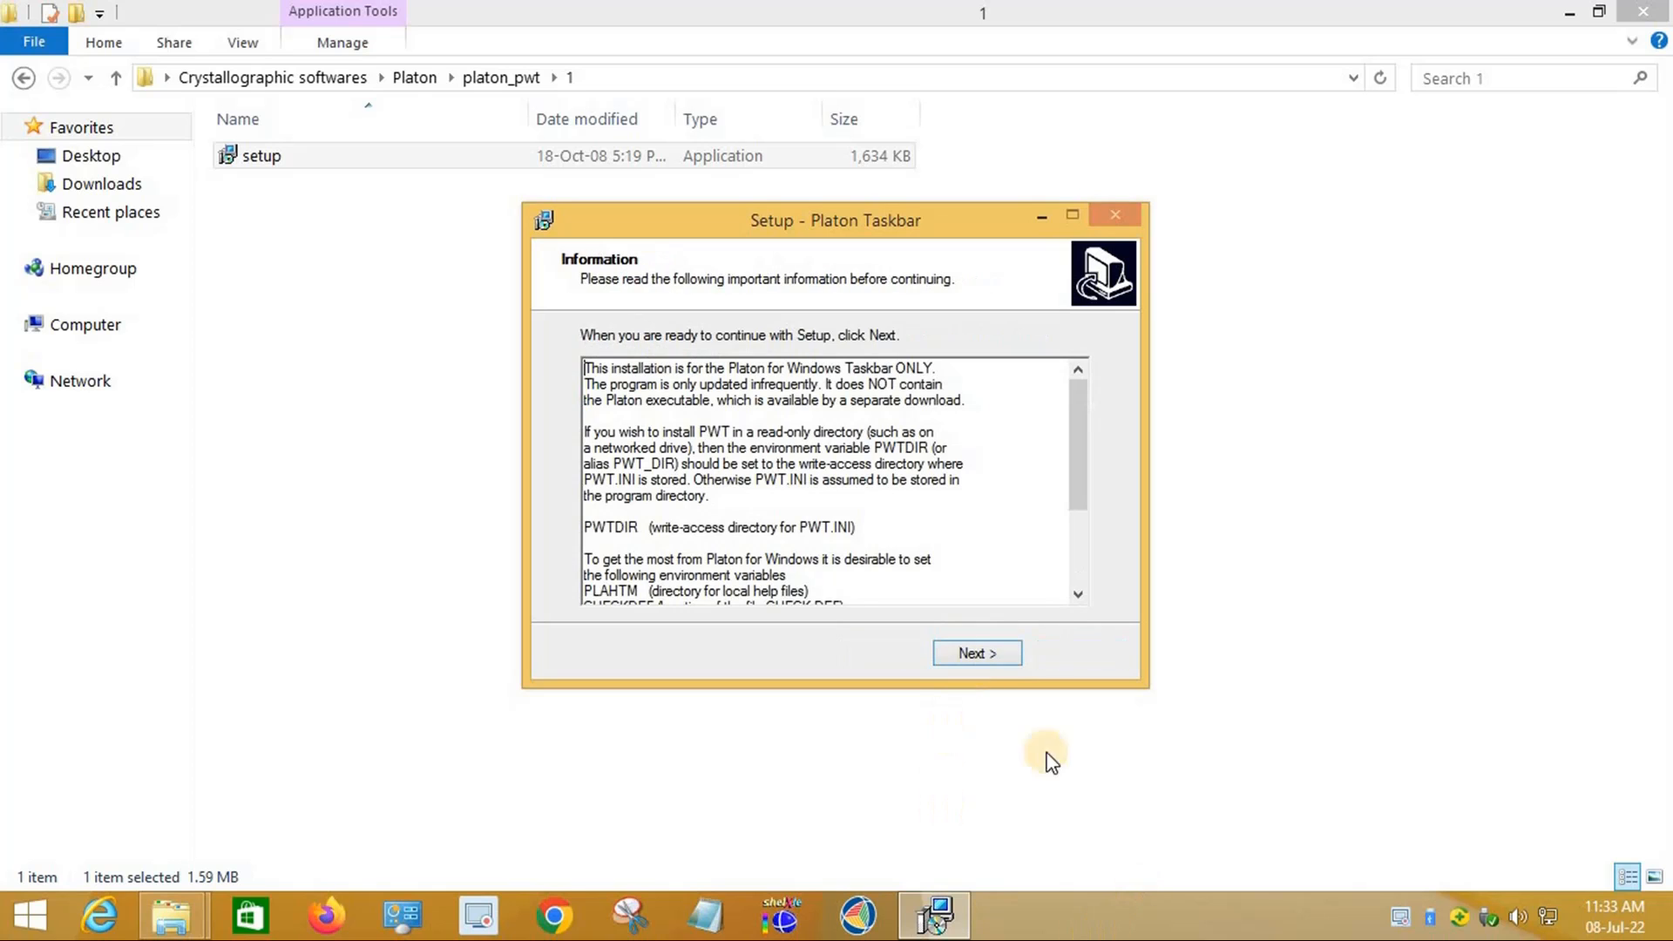
{"action": "left_click", "coordinate": [971, 655]}
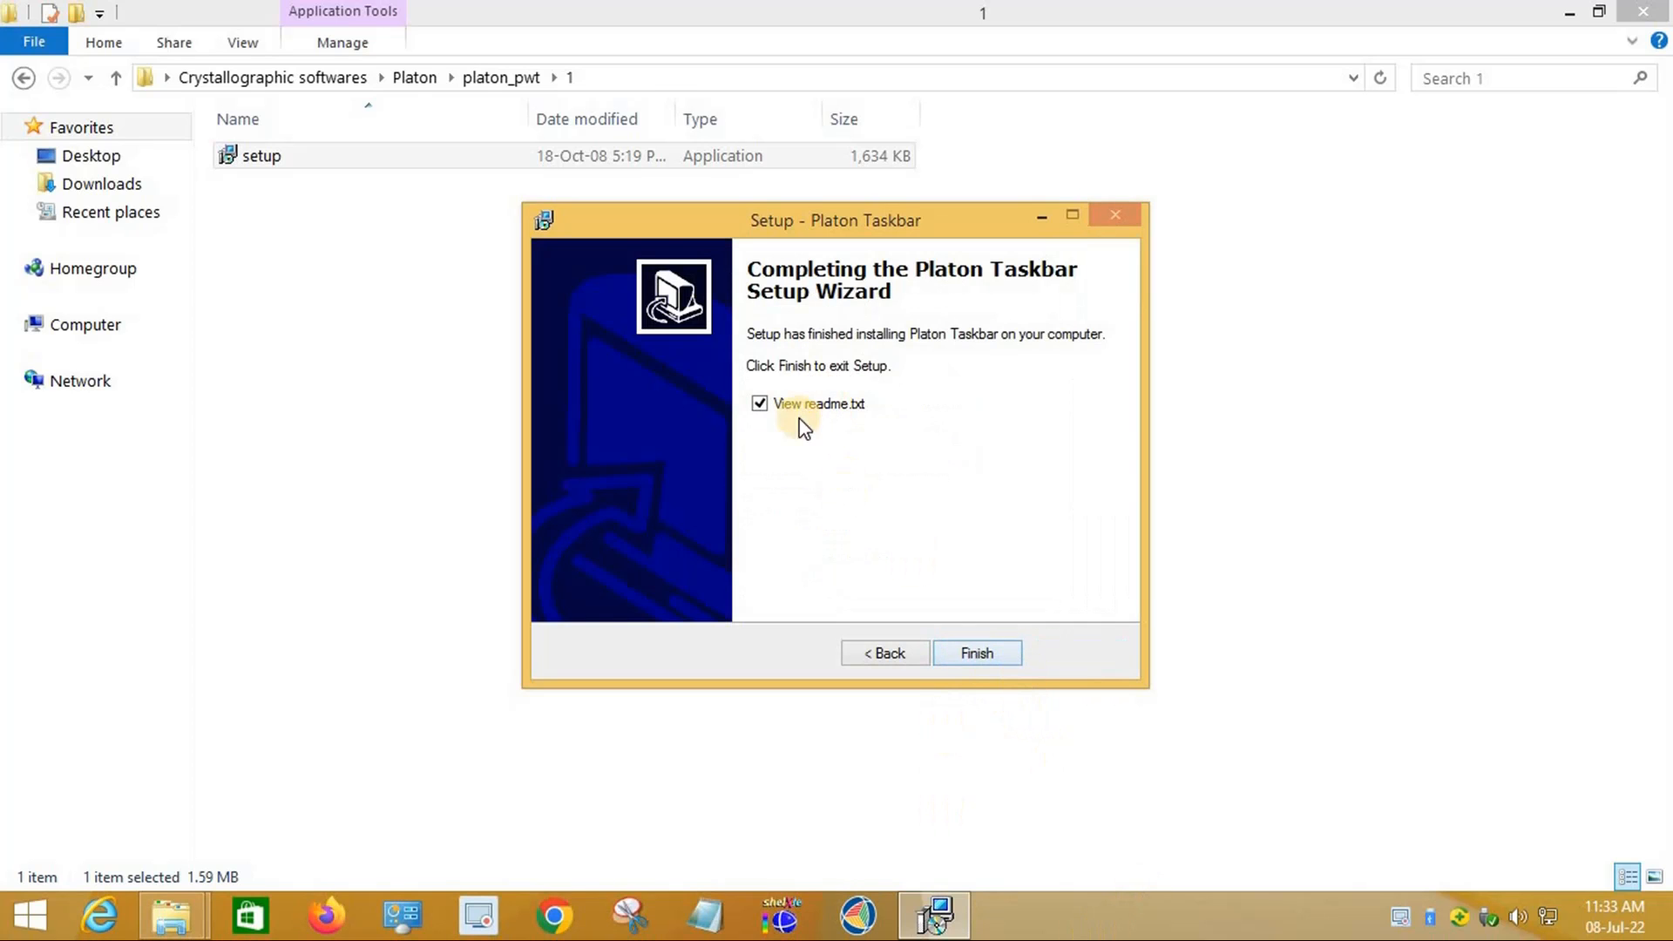
{"action": "left_click", "coordinate": [969, 655]}
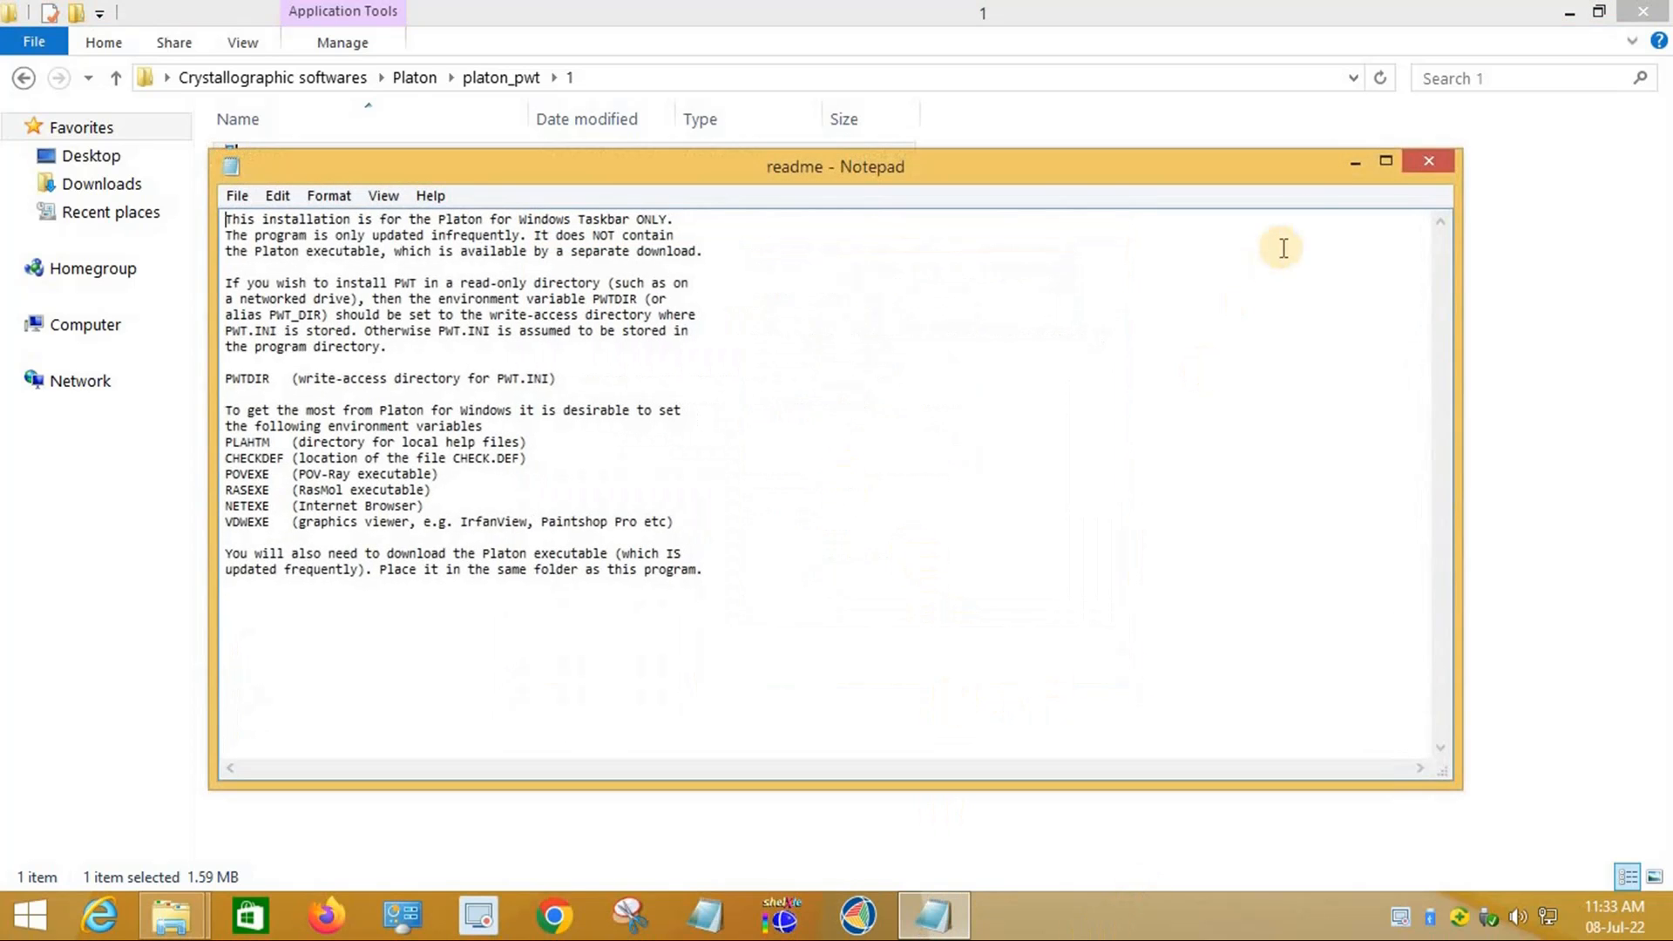
{"action": "left_click", "coordinate": [1429, 161]}
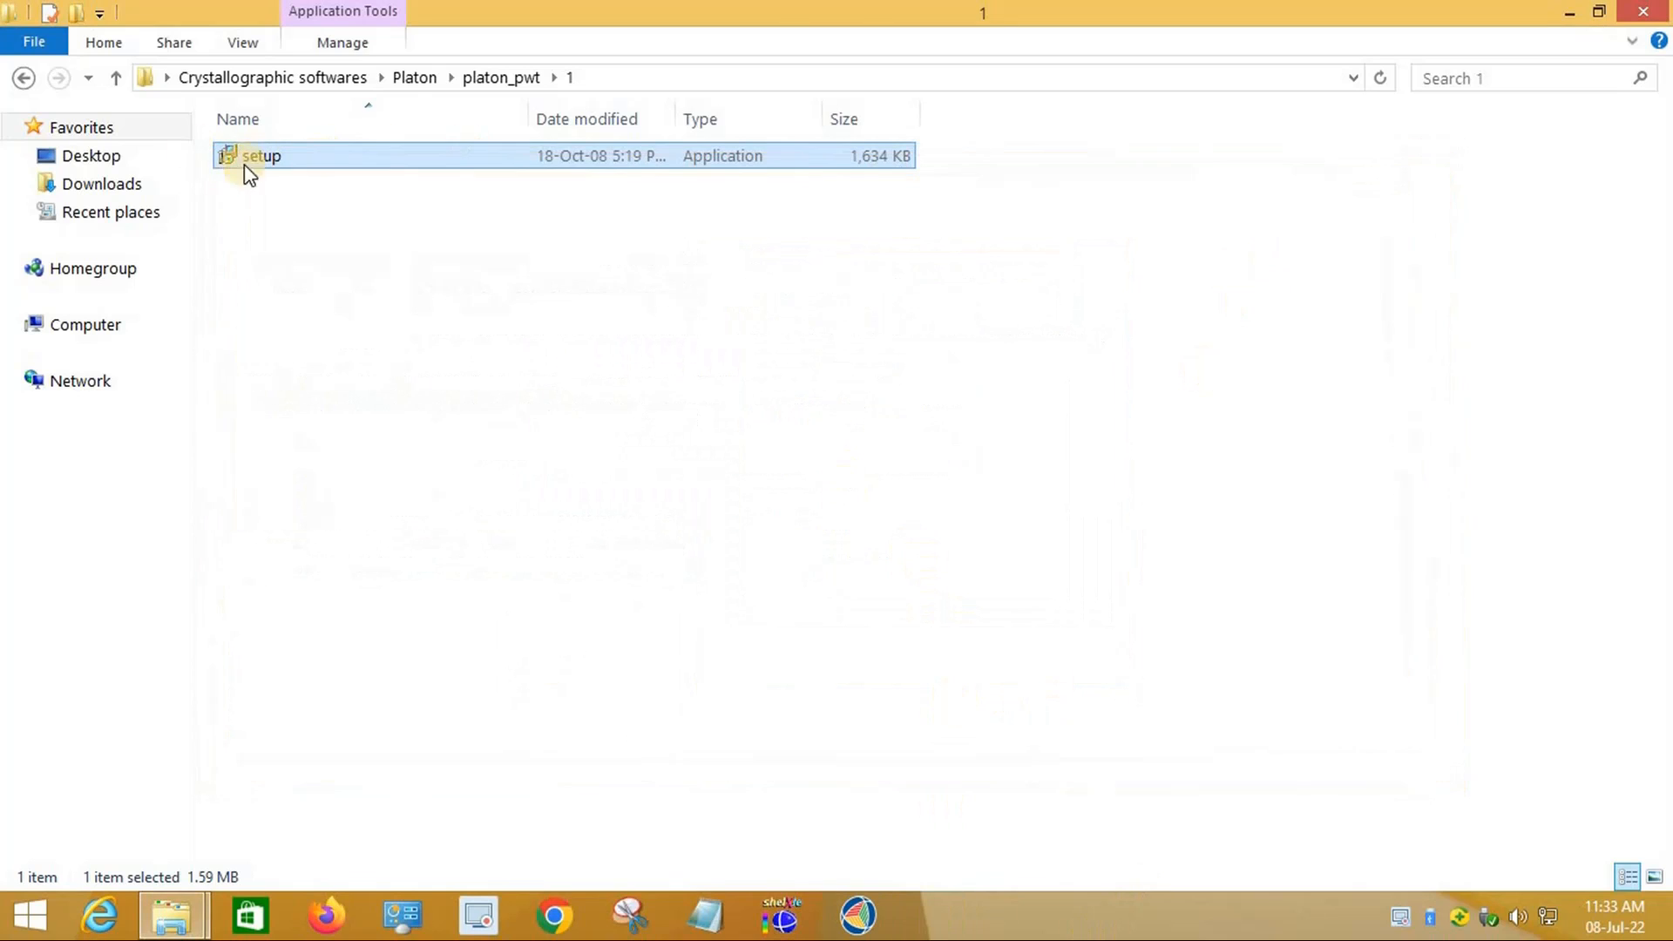
Step: Return to Crystallographic softwares and launch the GSview 48w32 installer from ghost view & ghostgum
{"action": "left_click", "coordinate": [23, 78]}
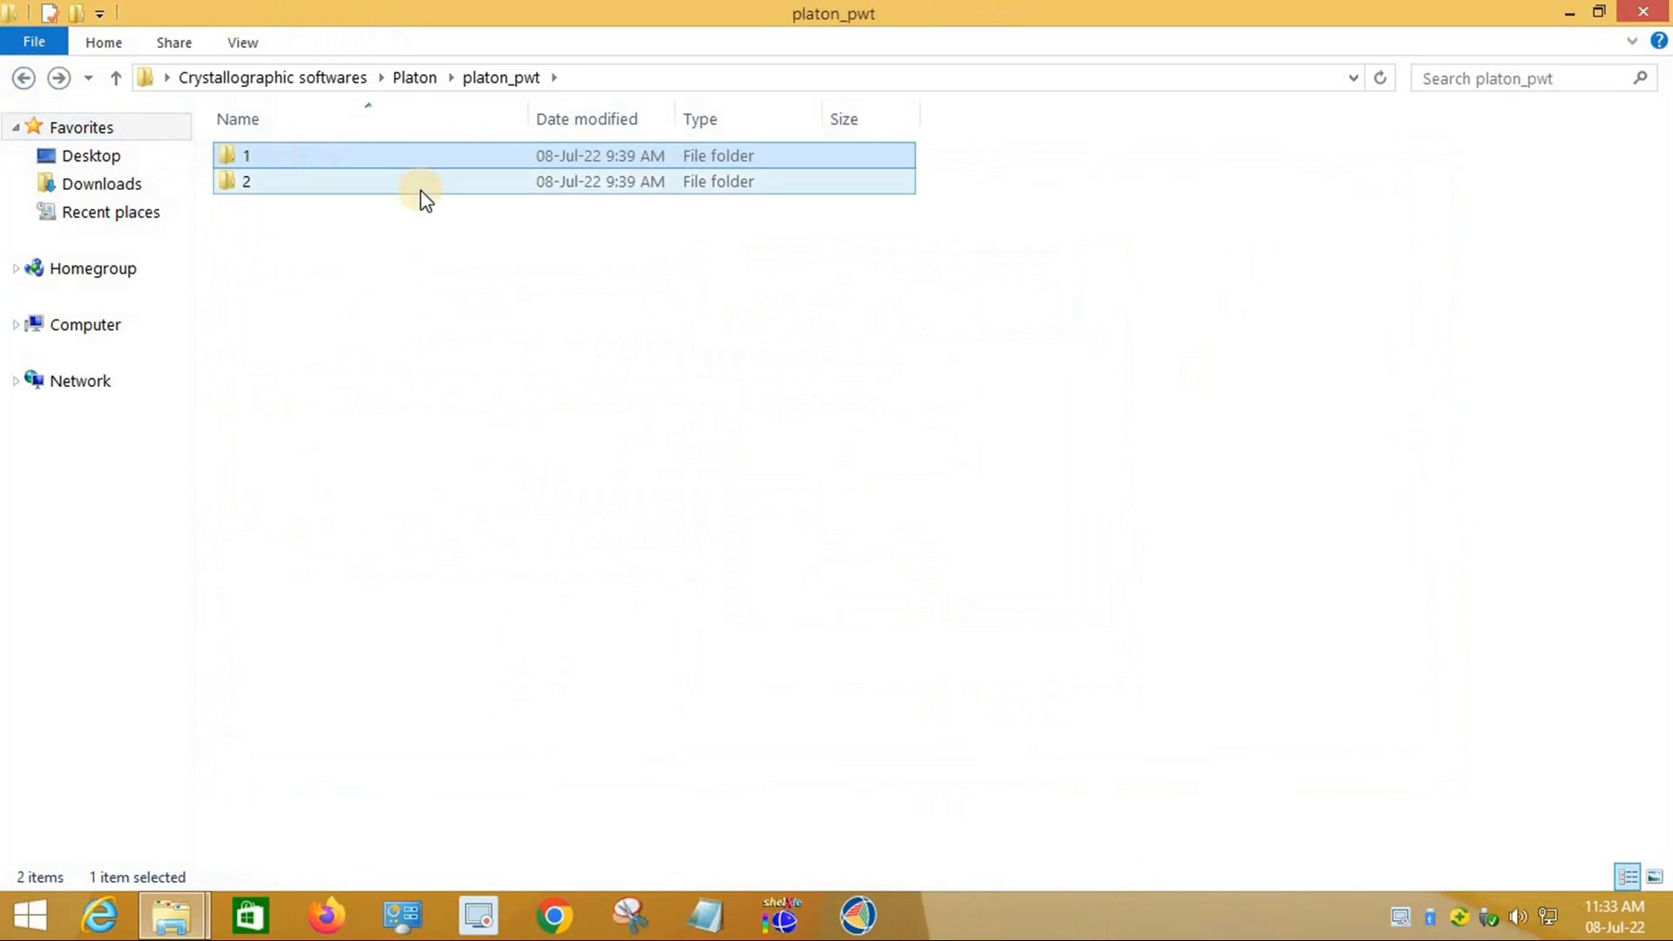
{"action": "left_click", "coordinate": [23, 79]}
{"action": "left_click", "coordinate": [23, 78]}
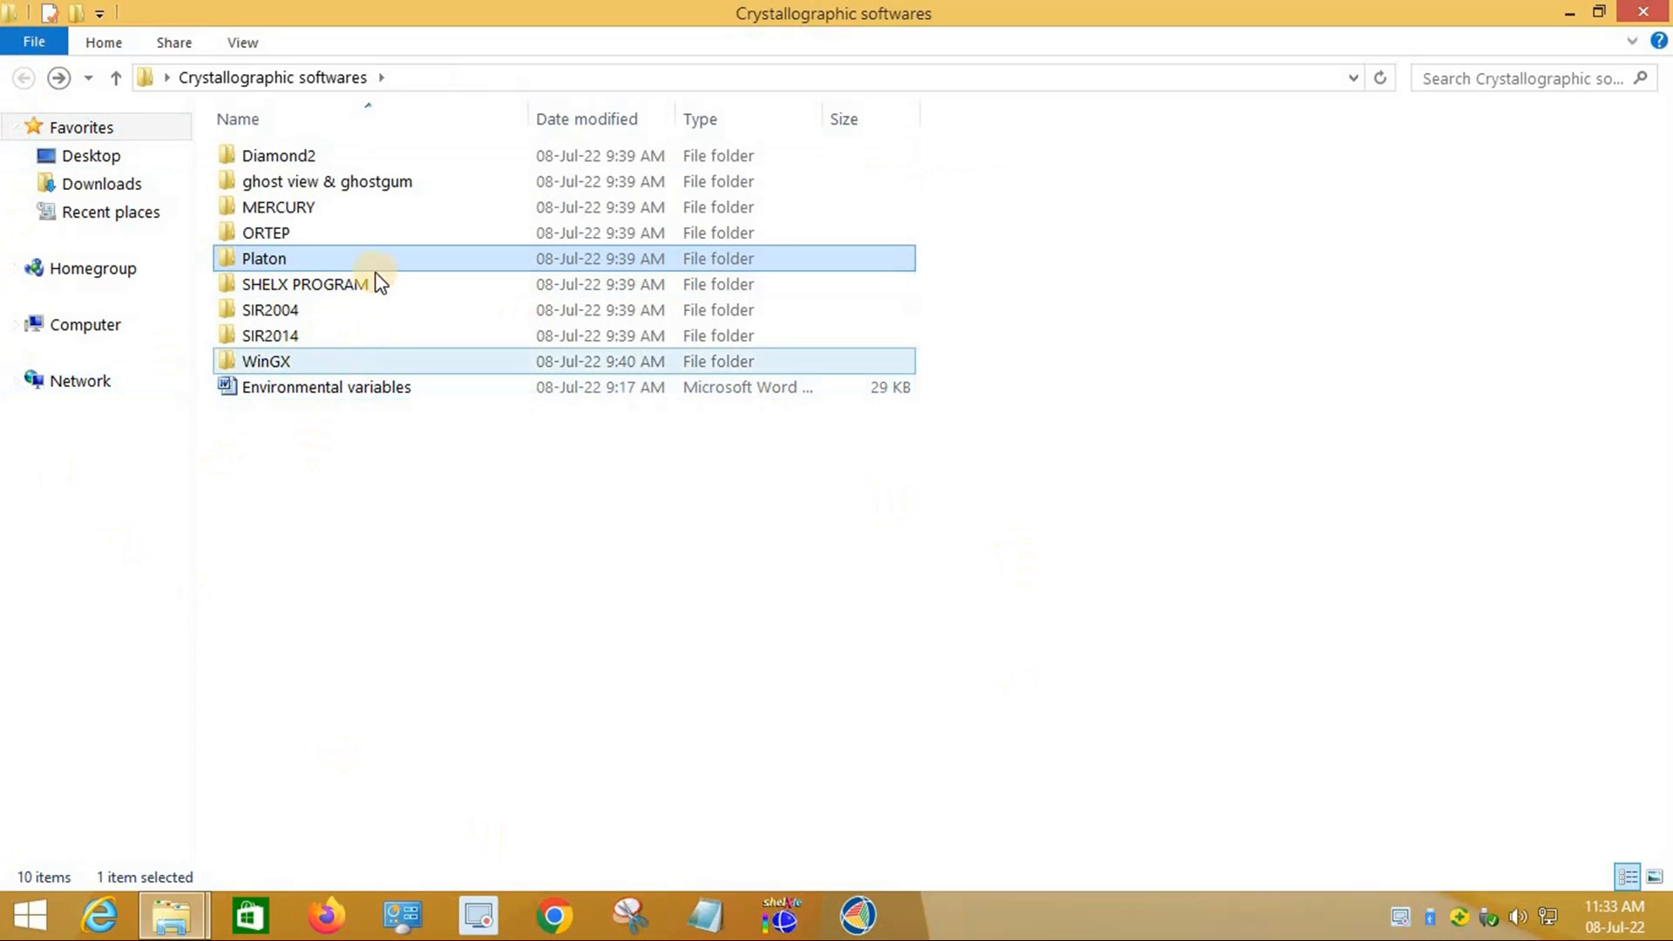
{"action": "double_click", "coordinate": [300, 182]}
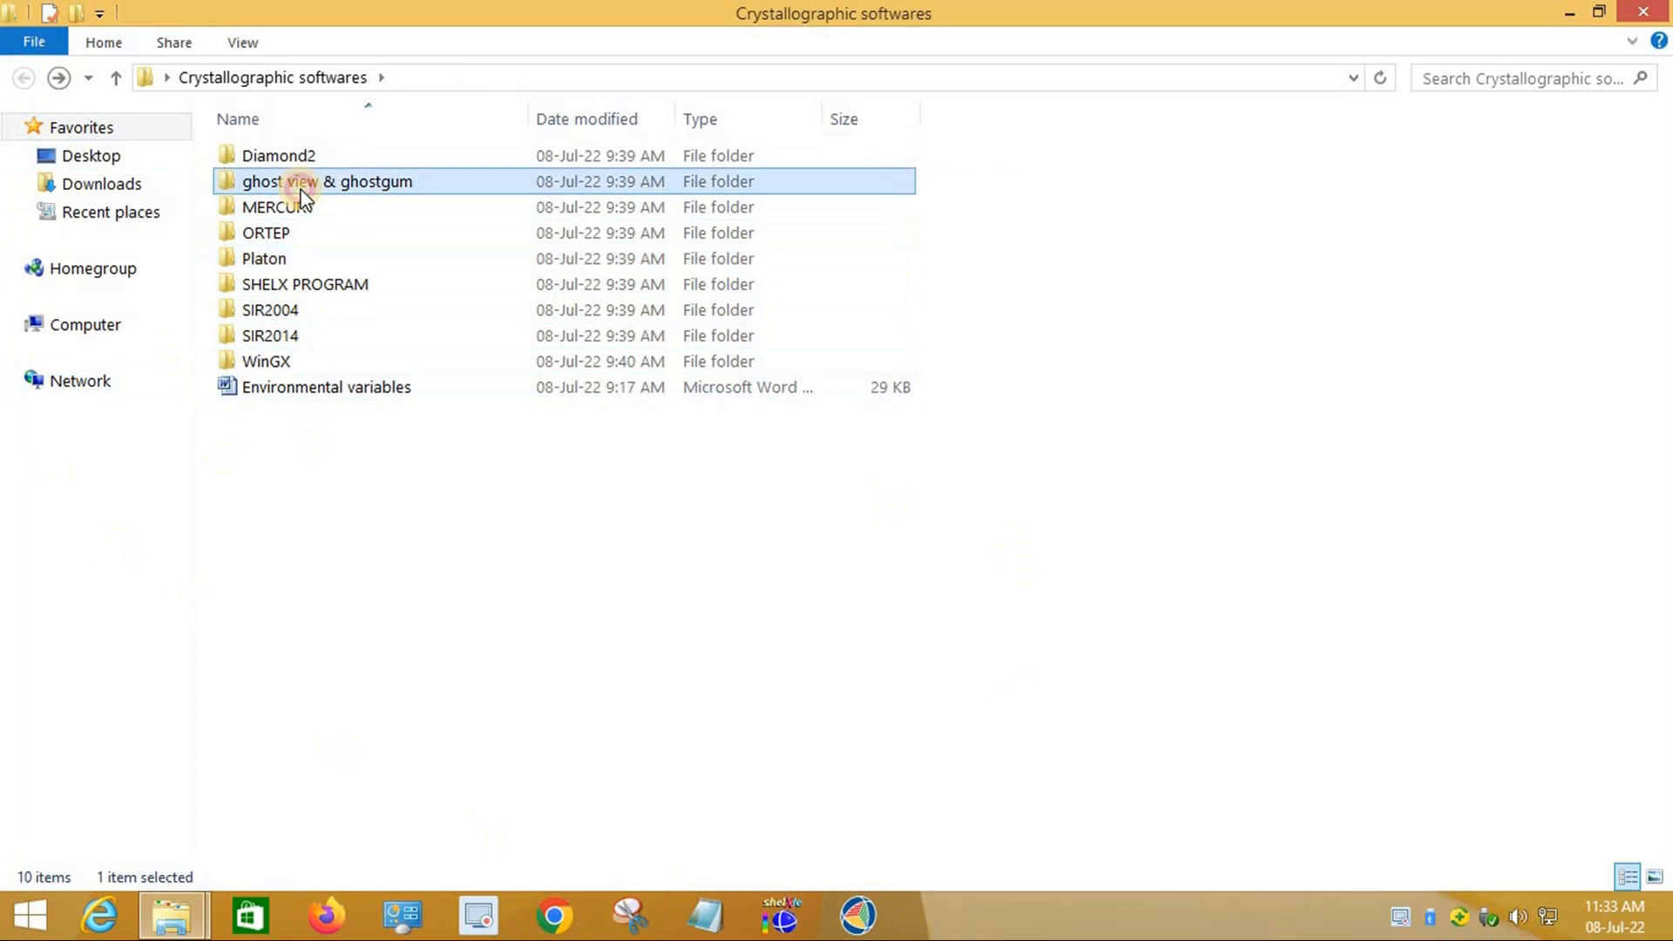
{"action": "double_click", "coordinate": [305, 158]}
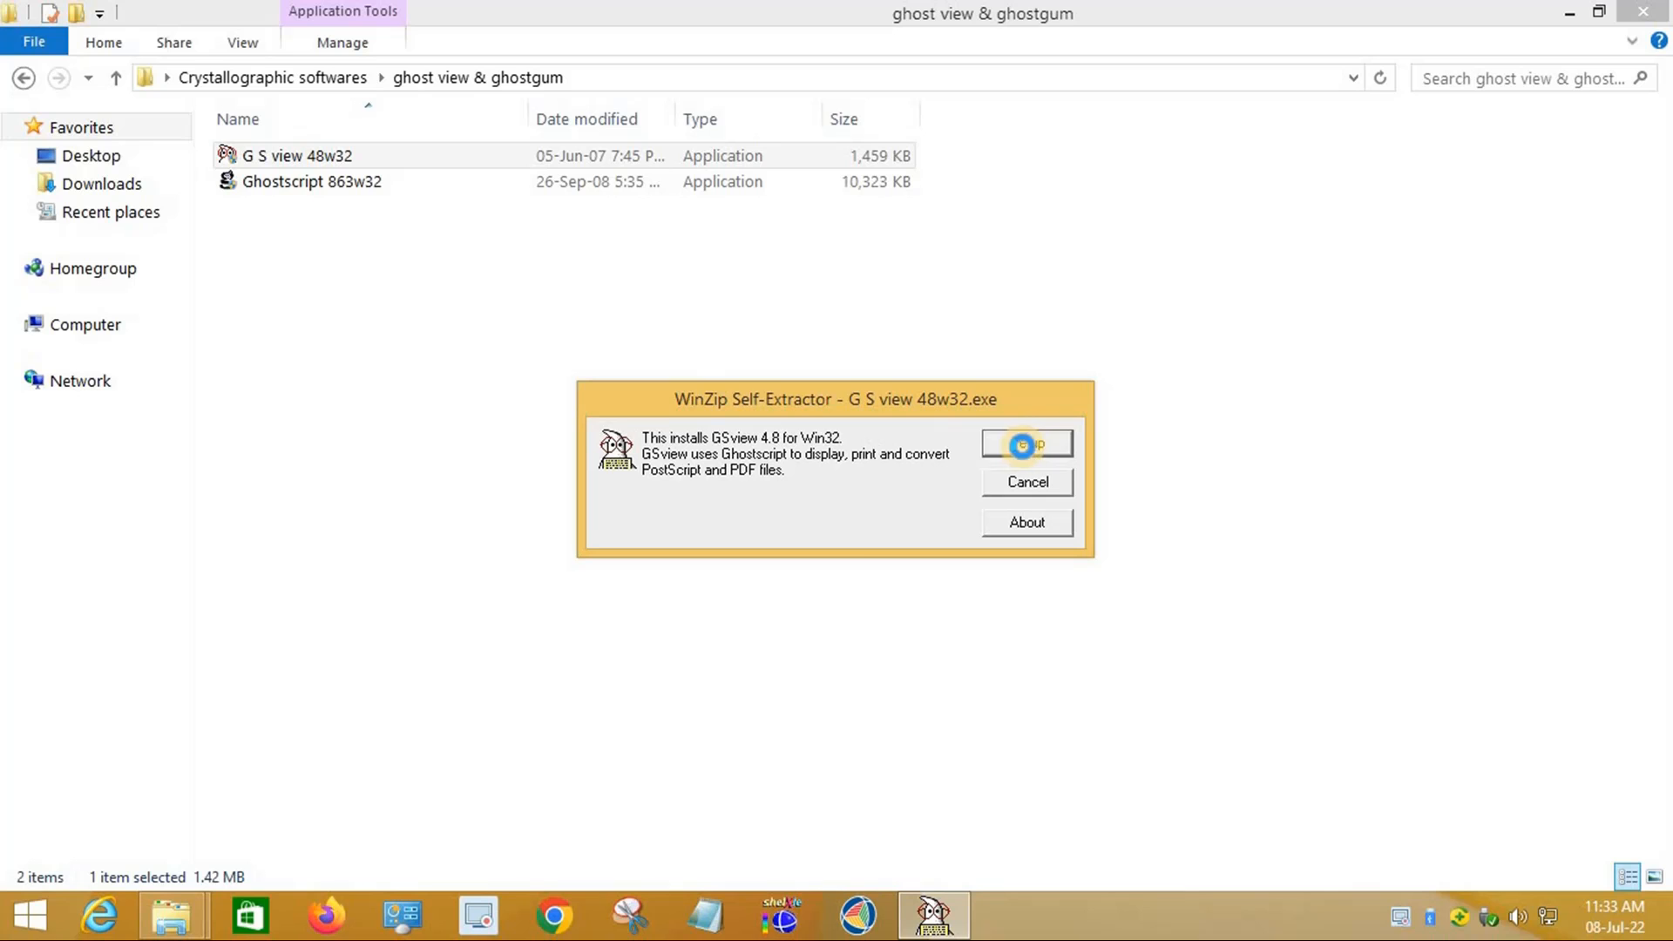
Step: Start GSview 4.8 setup, keep the file associations, and edit the install path to C:\wingx\ortep3v2\Ghostgum
{"action": "left_click", "coordinate": [1023, 445]}
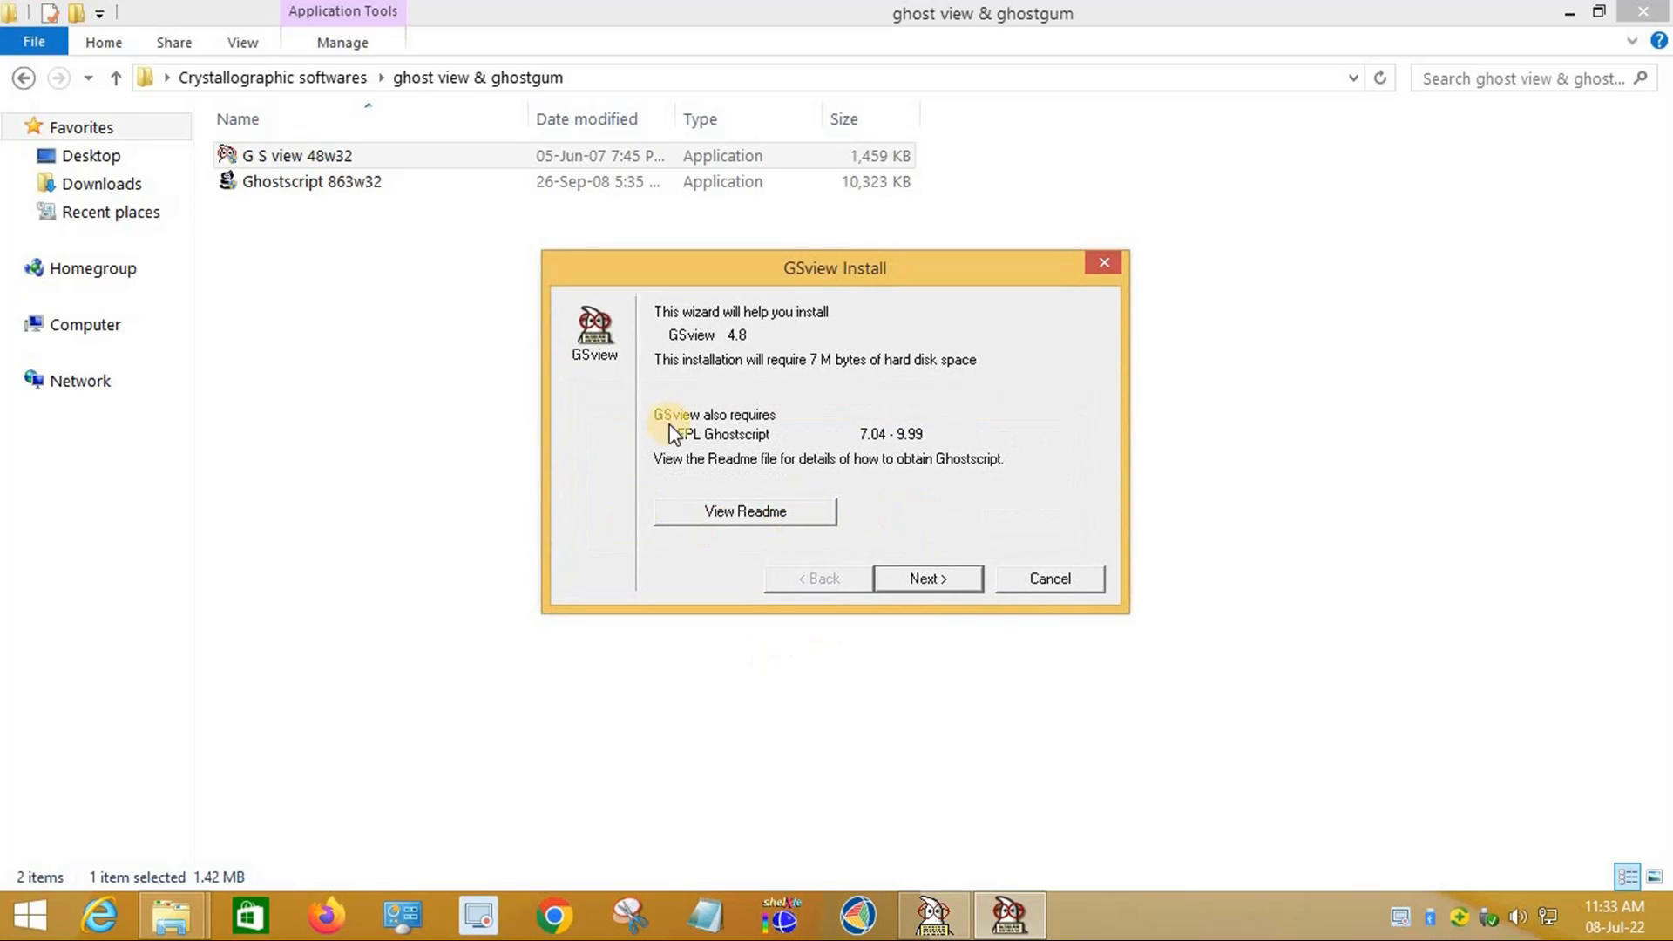
{"action": "left_click", "coordinate": [948, 578]}
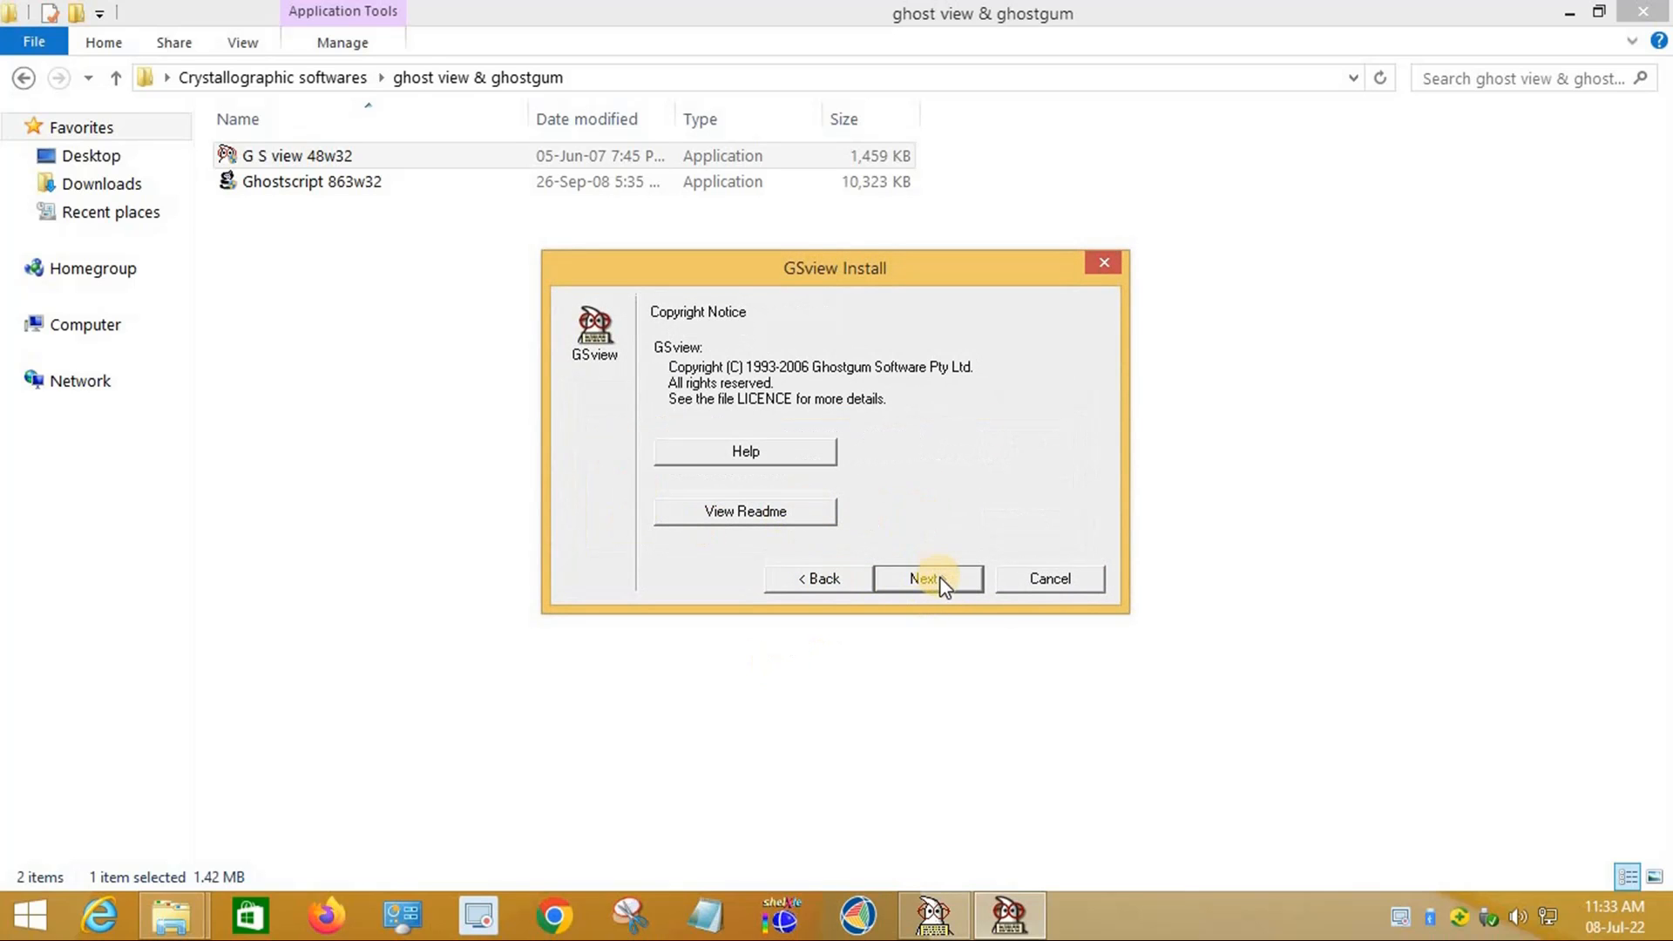
{"action": "left_click", "coordinate": [928, 580]}
{"action": "left_click", "coordinate": [934, 578]}
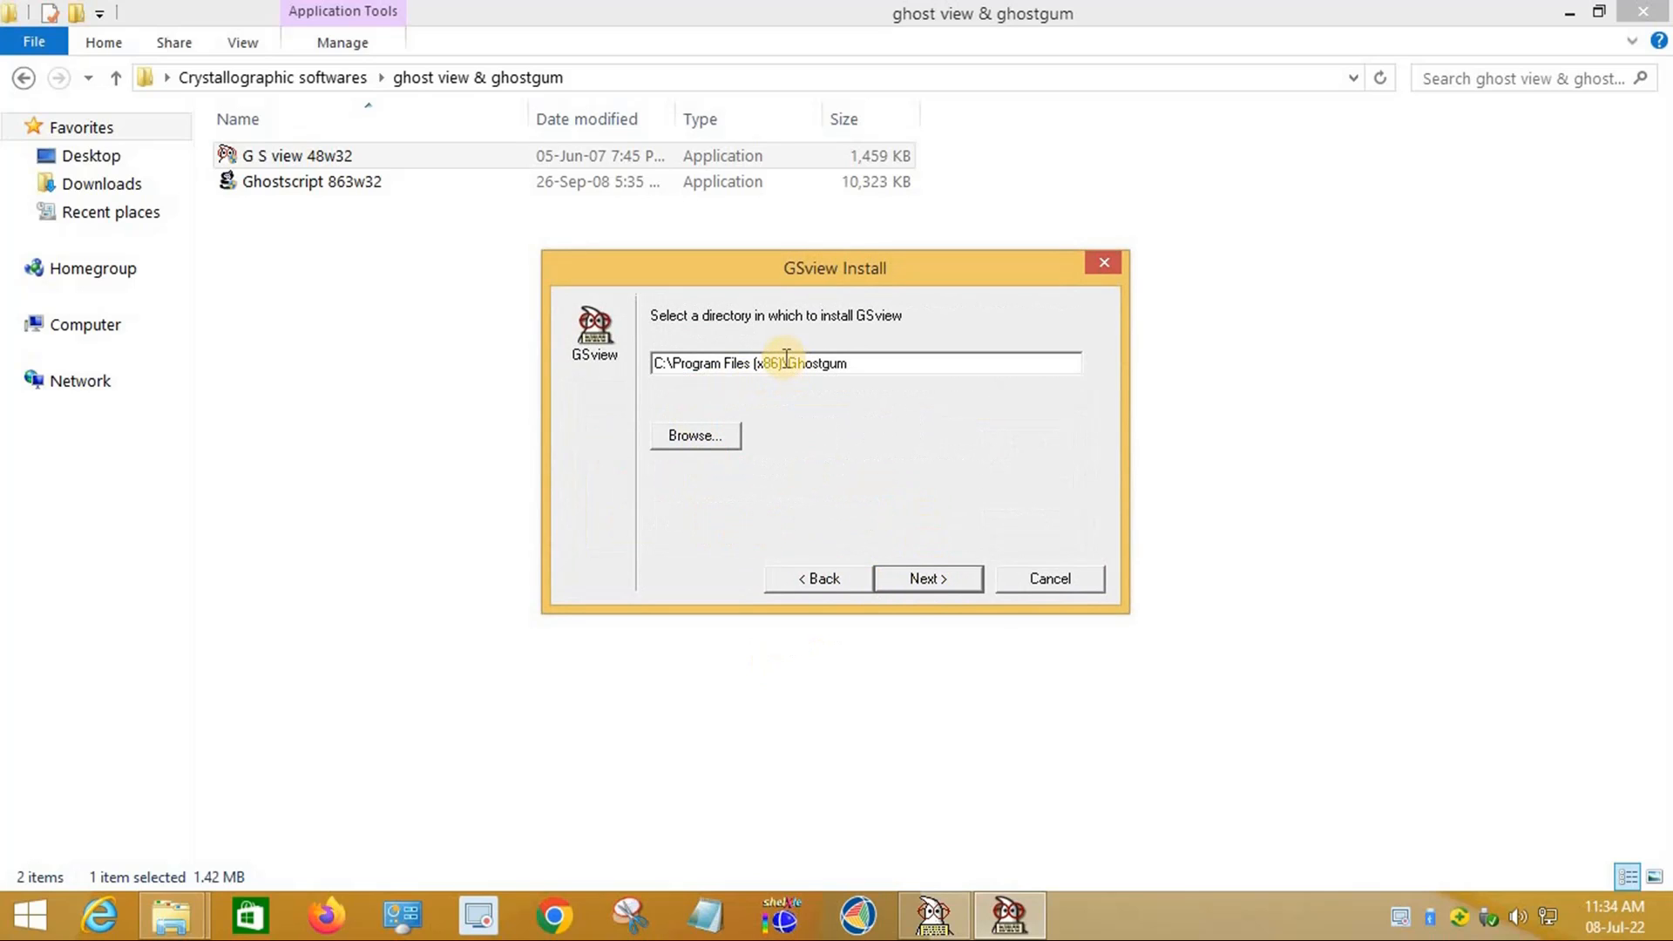
{"action": "left_click", "coordinate": [783, 363]}
{"action": "key", "text": "BackSpace"}
{"action": "key", "text": "BackSpace"}
{"action": "key", "text": "BackSpace"}
{"action": "key", "text": "BackSpace"}
{"action": "key", "text": "BackSpace"}
{"action": "key", "text": "BackSpace"}
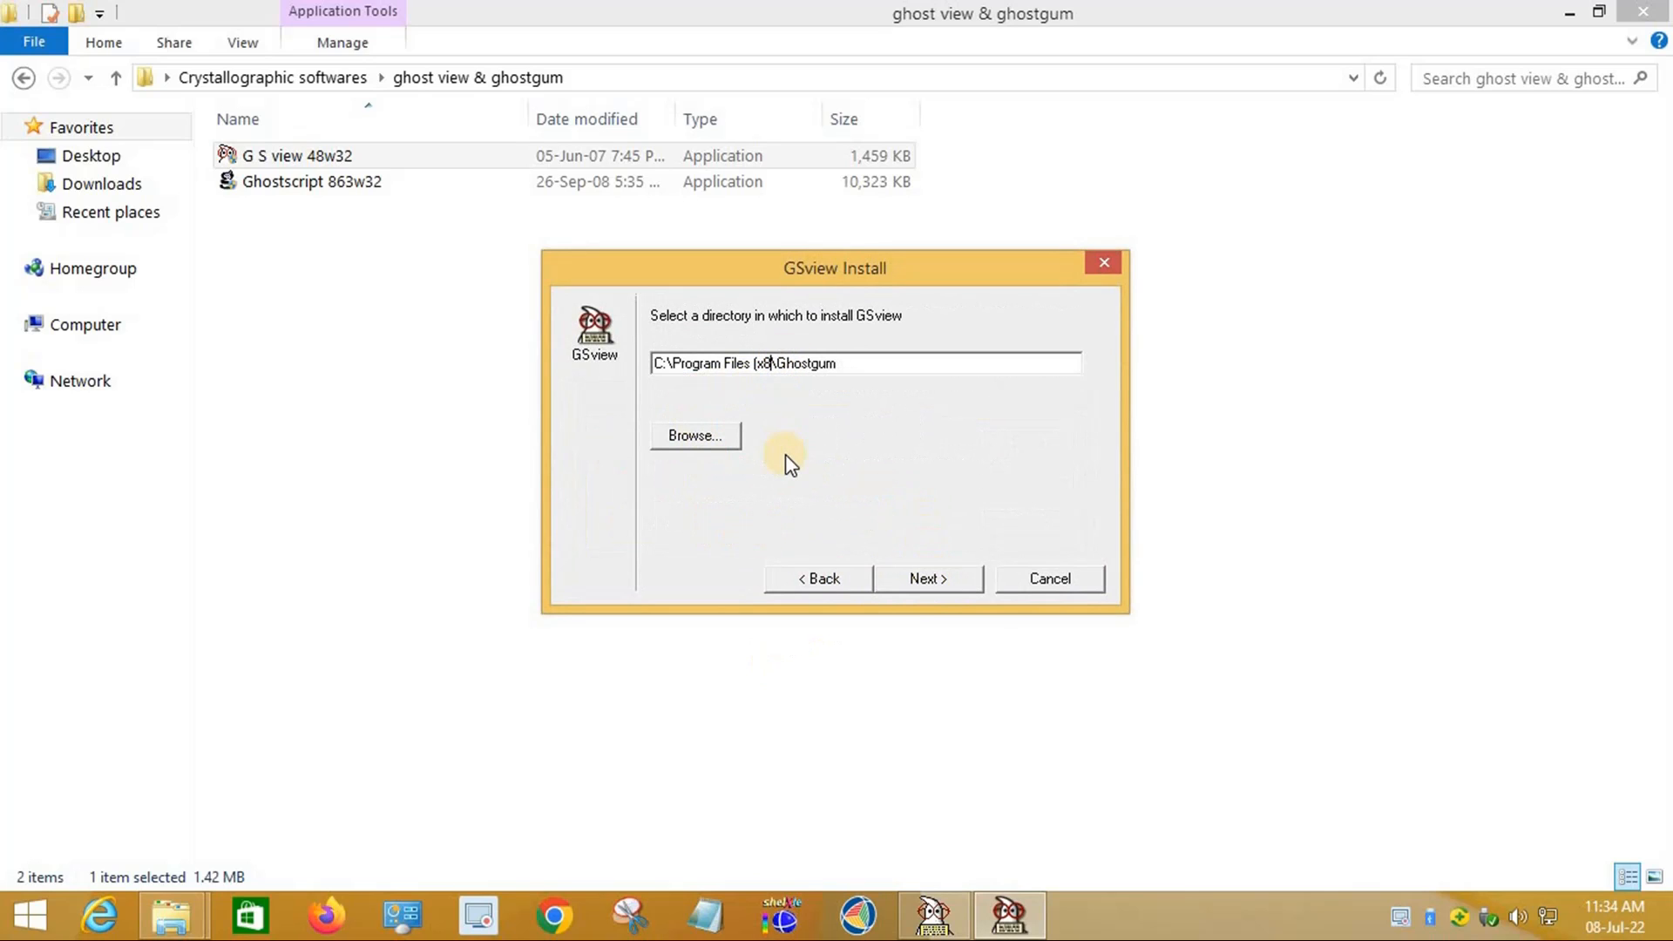
{"action": "key", "text": "BackSpace"}
{"action": "key", "text": "BackSpace"}
{"action": "key", "text": "BackSpace"}
{"action": "key", "text": "BackSpace"}
{"action": "key", "text": "BackSpace"}
{"action": "key", "text": "BackSpace"}
{"action": "key", "text": "BackSpace"}
{"action": "key", "text": "BackSpace"}
{"action": "key", "text": "BackSpace"}
{"action": "key", "text": "BackSpace"}
{"action": "key", "text": "BackSpace"}
{"action": "key", "text": "BackSpace"}
{"action": "key", "text": "BackSpace"}
{"action": "type", "text": "w"}
Step: Create the new directory, finish installing GSview, and close the Ghostgum folder and installer
{"action": "left_click", "coordinate": [933, 582]}
{"action": "left_click", "coordinate": [932, 583]}
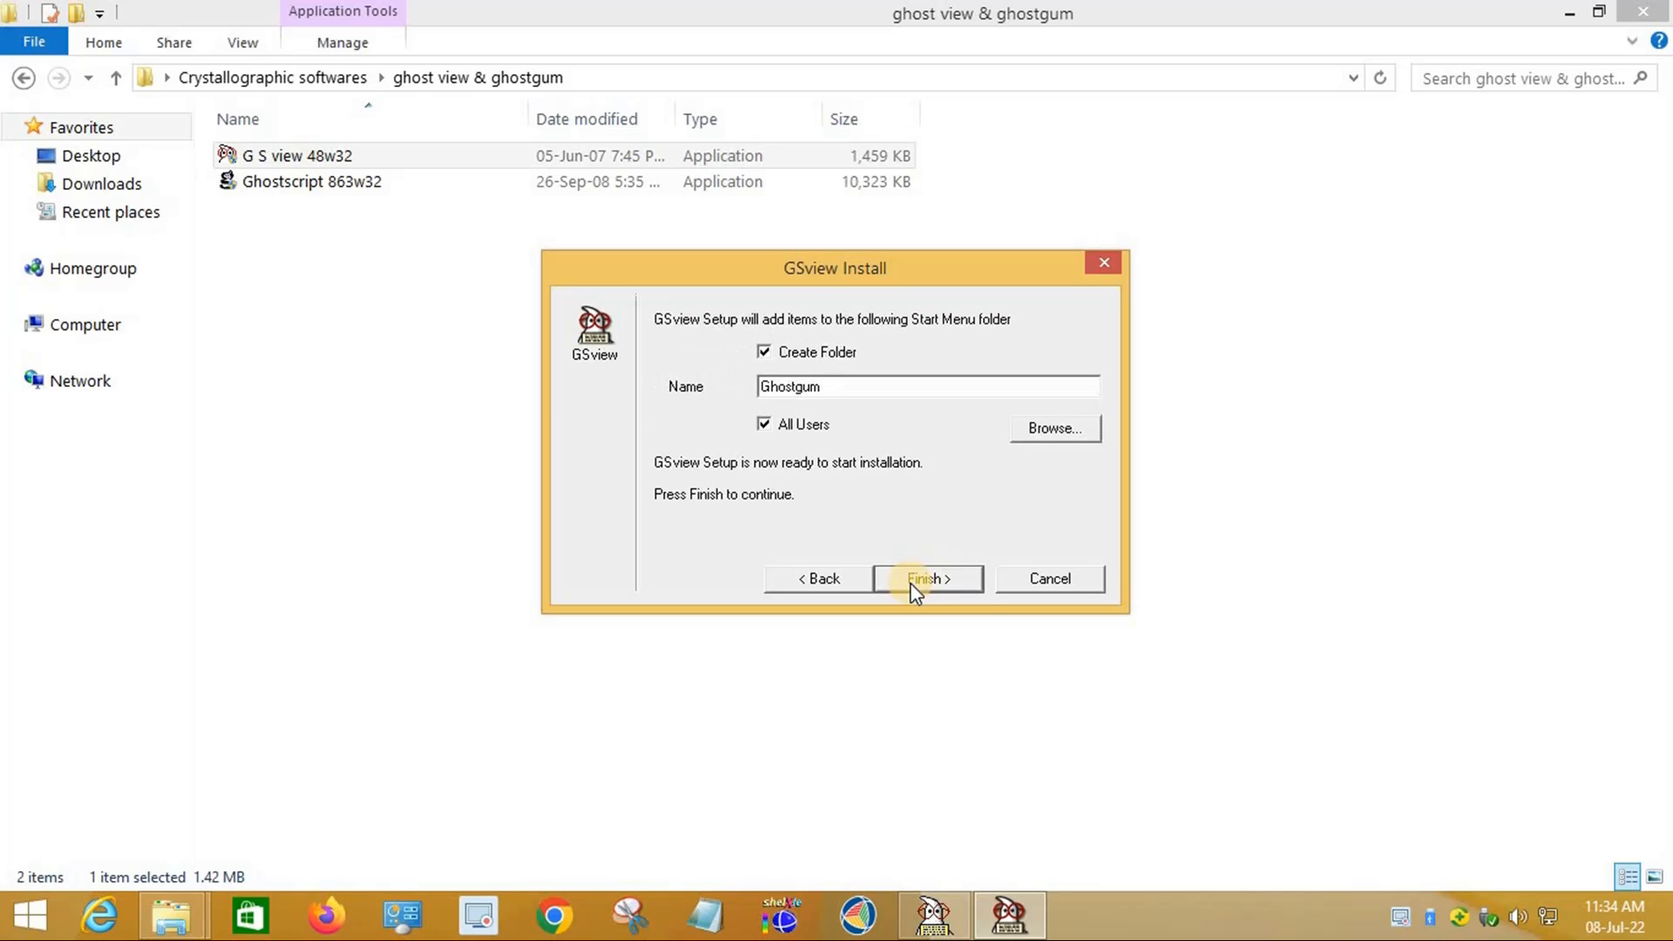
{"action": "left_click", "coordinate": [943, 579]}
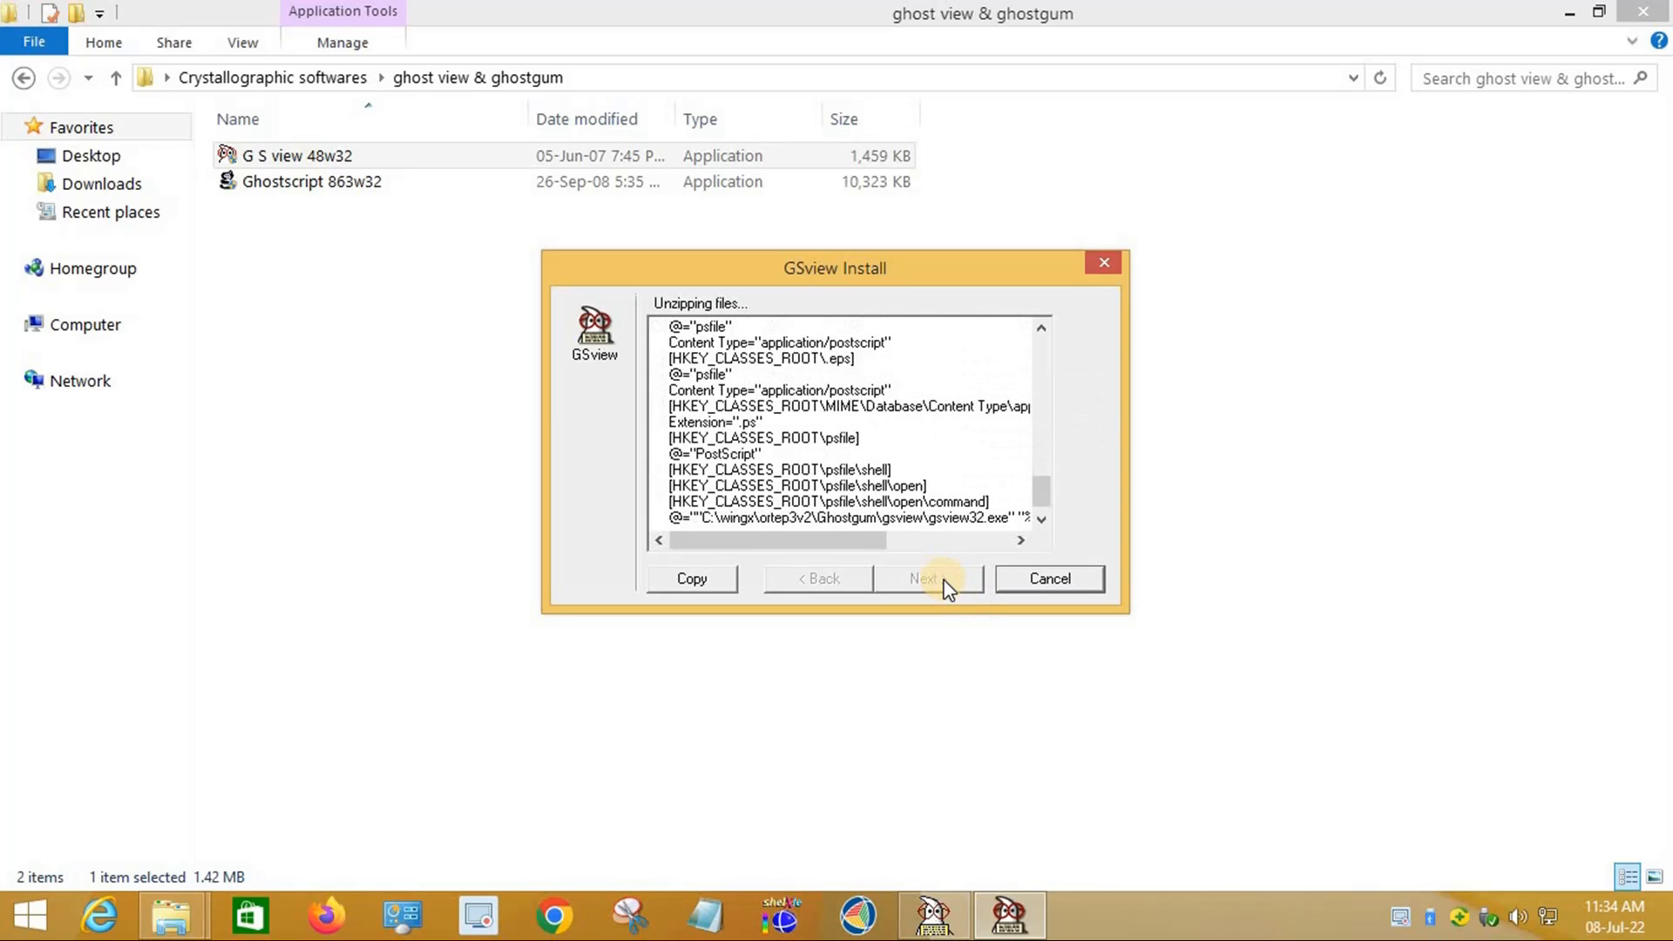
{"action": "left_click", "coordinate": [943, 579]}
{"action": "left_click", "coordinate": [698, 267]}
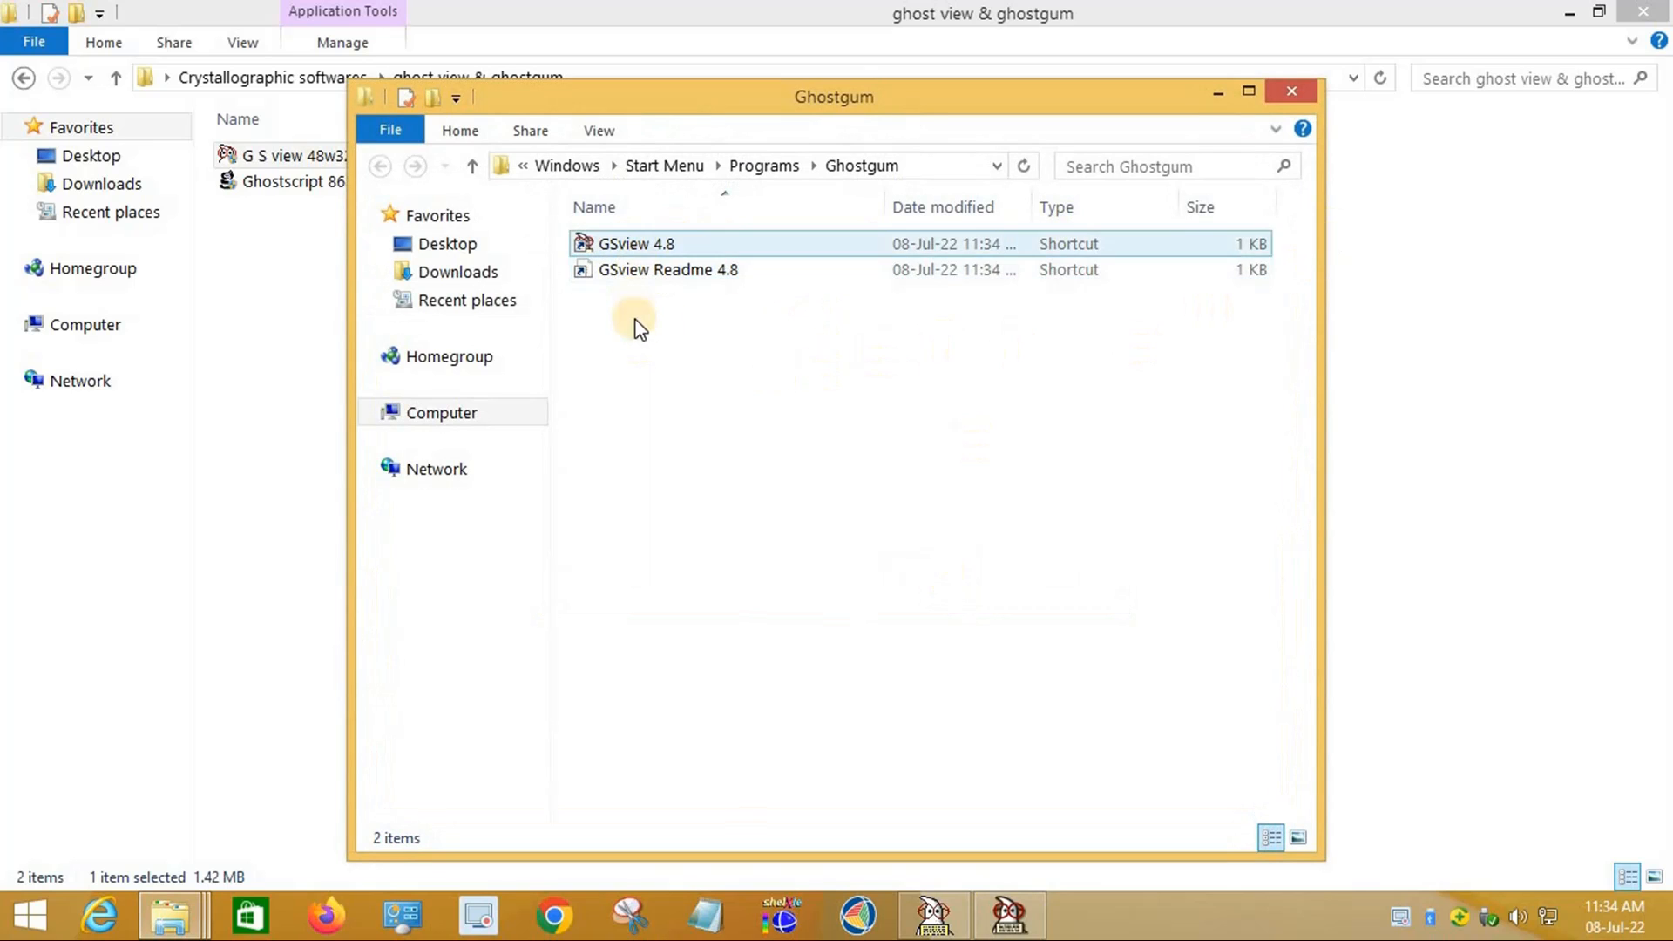
{"action": "left_click", "coordinate": [988, 677]}
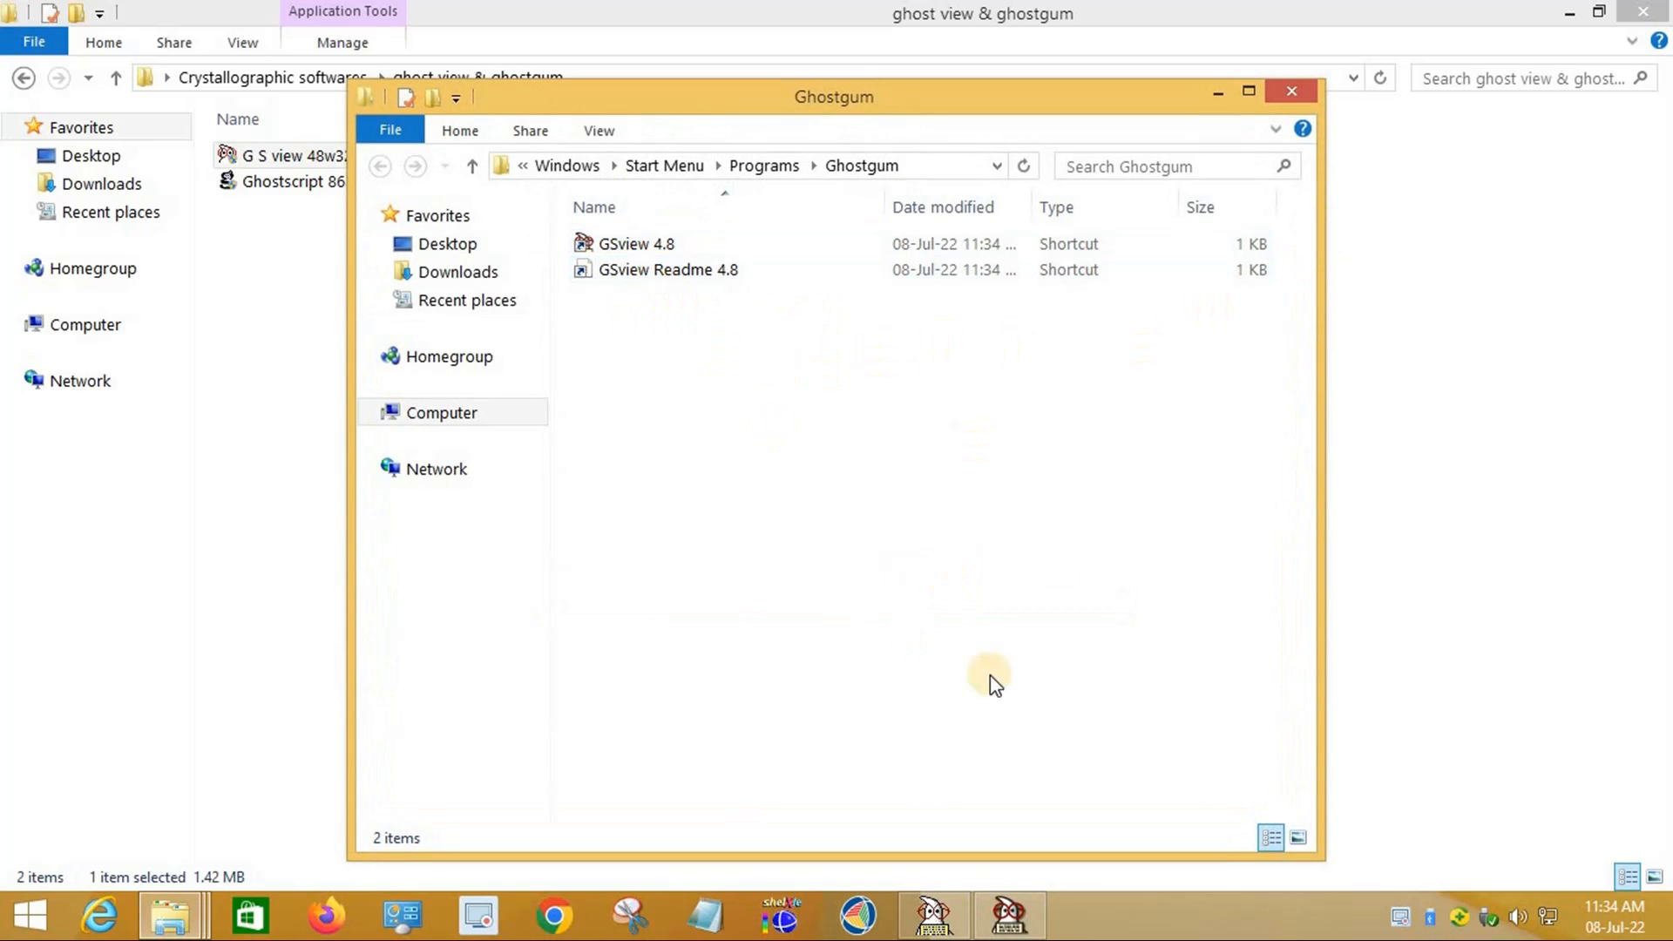
{"action": "left_click", "coordinate": [1290, 92]}
{"action": "left_click", "coordinate": [959, 588]}
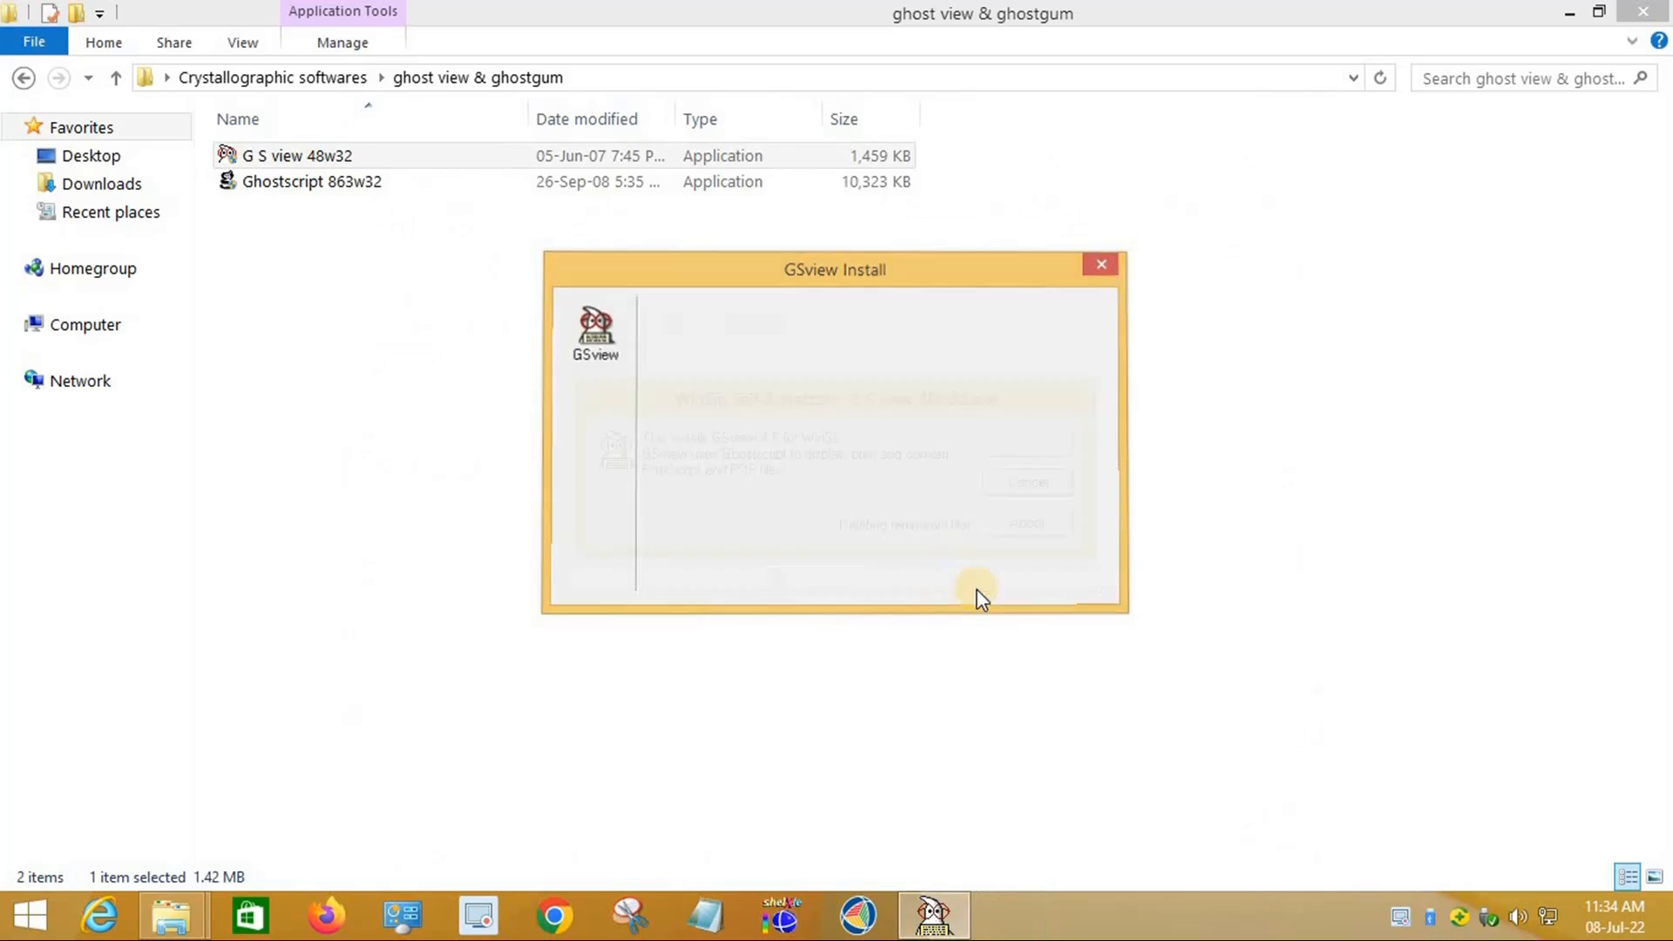
Step: Install GPL Ghostscript 8.63 into C:\wingx\ortep3v2\gs and close its Start Menu folder
{"action": "double_click", "coordinate": [324, 184]}
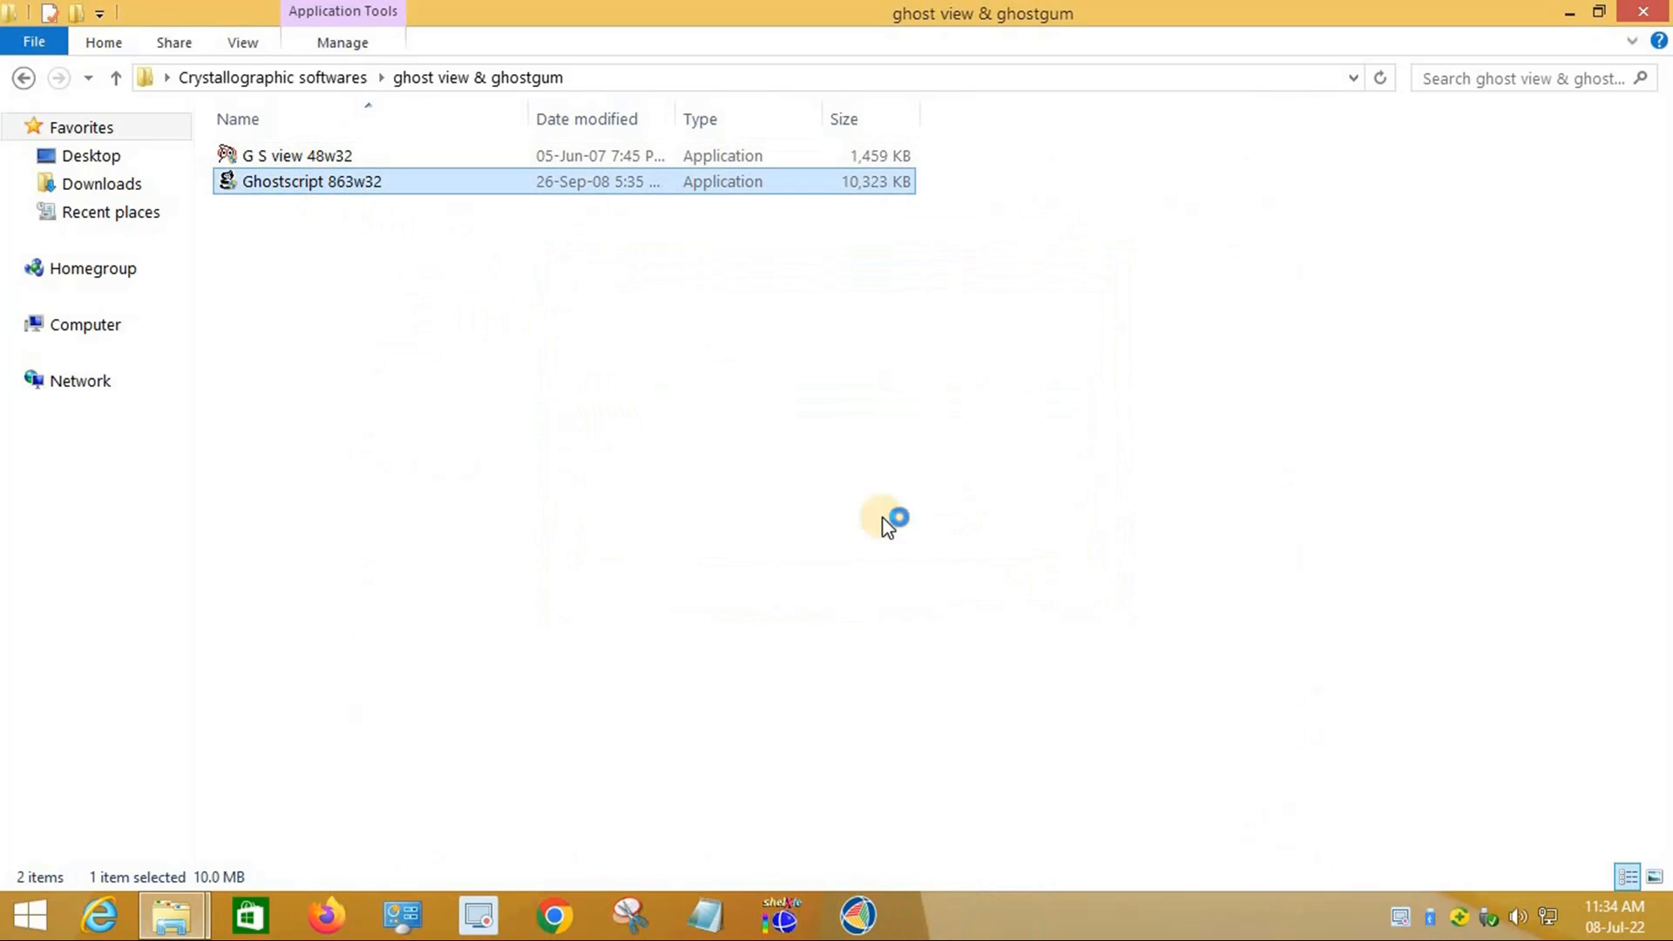
{"action": "left_click", "coordinate": [1038, 448]}
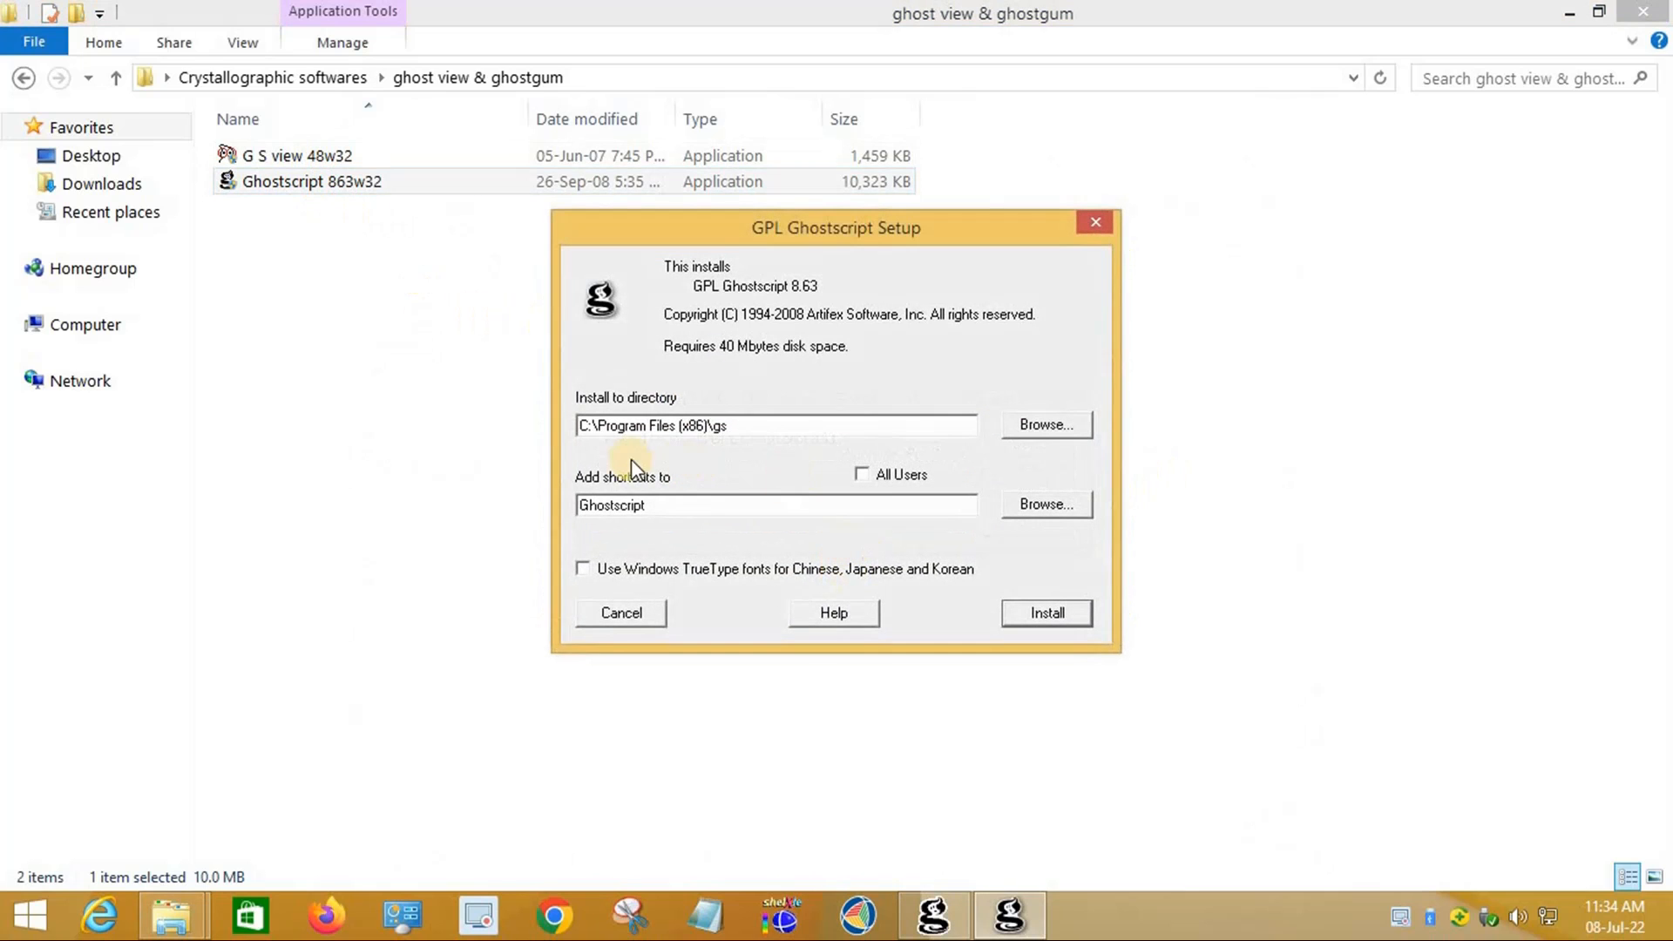
{"action": "left_click", "coordinate": [710, 424]}
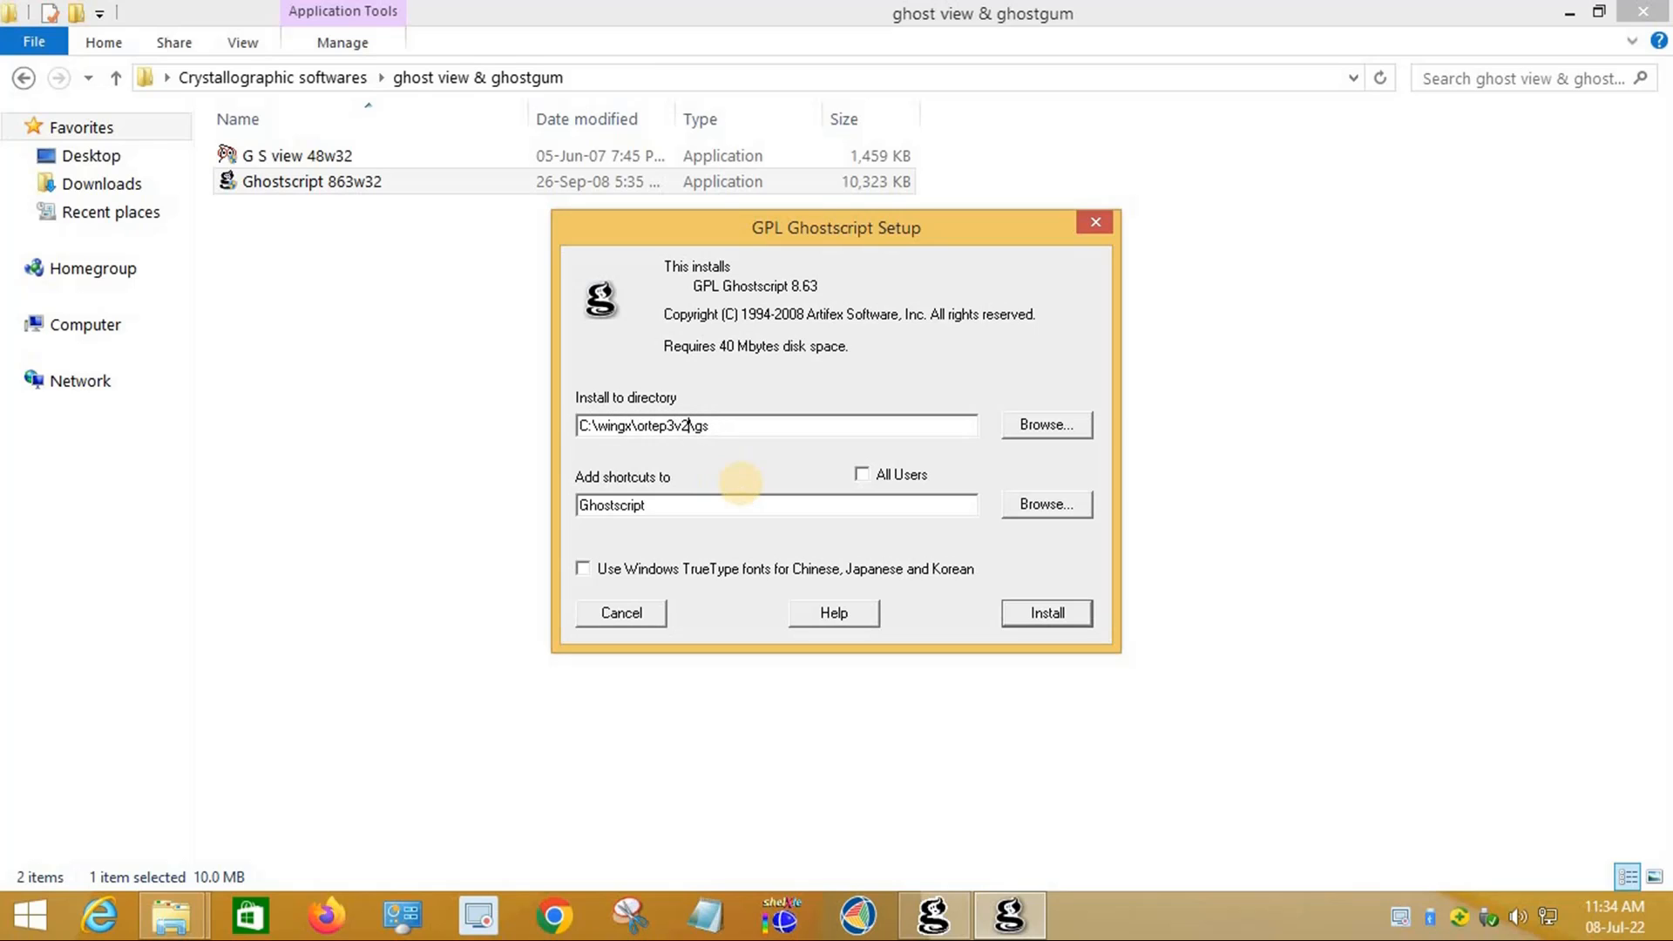
{"action": "left_click", "coordinate": [1048, 615]}
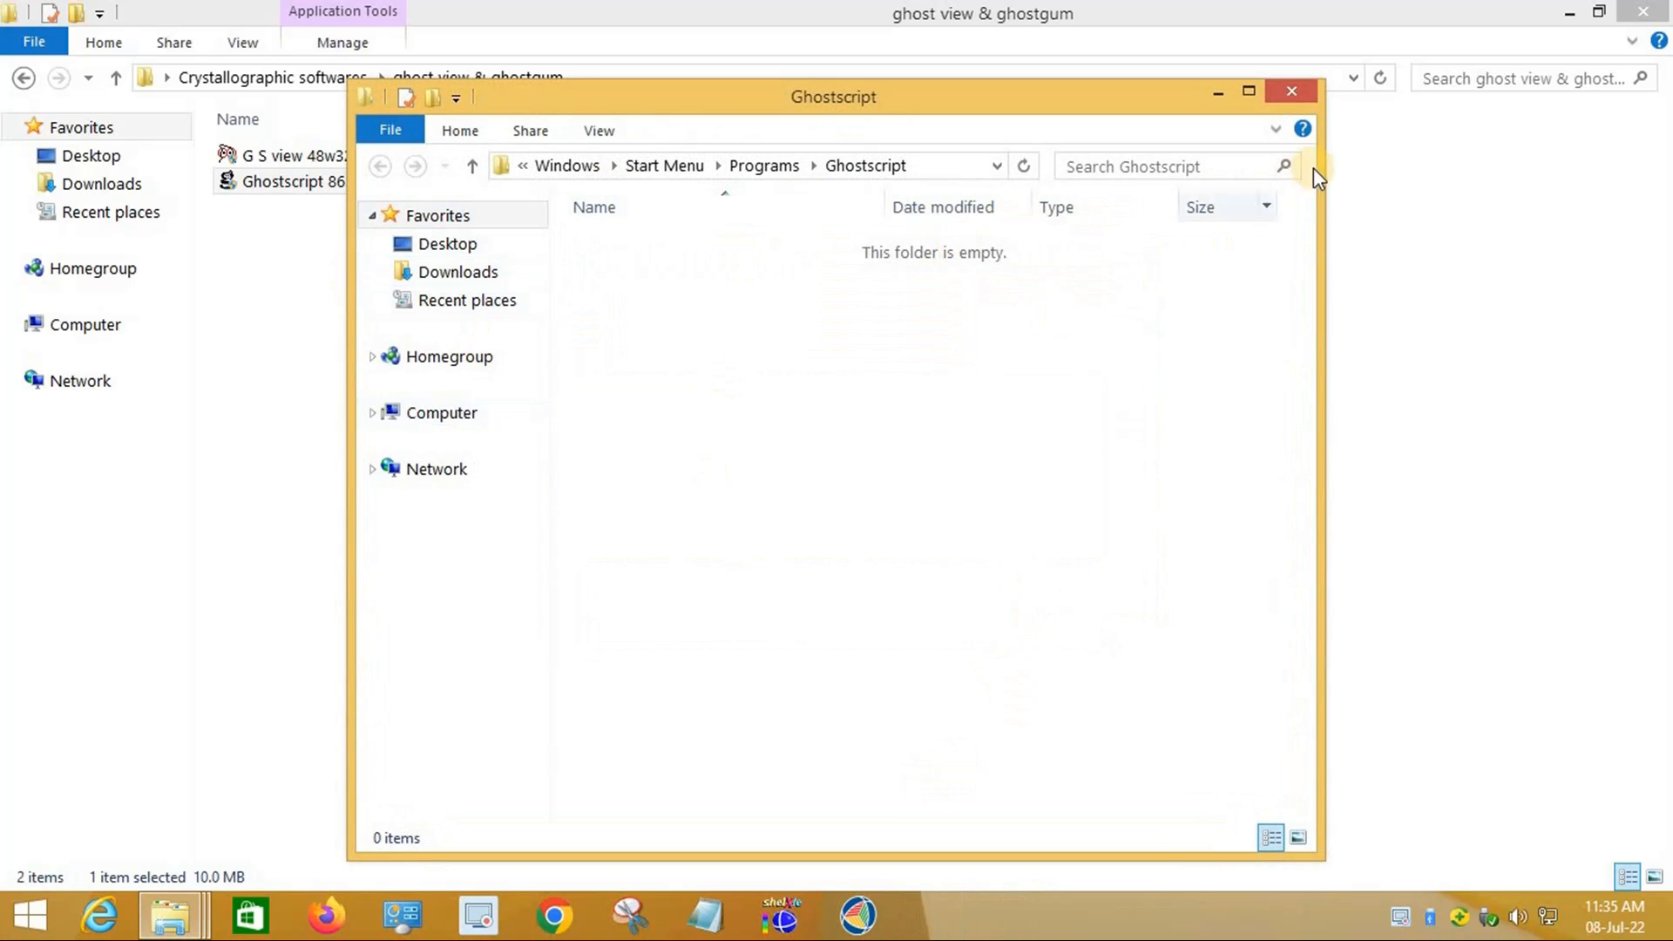
{"action": "left_click", "coordinate": [1293, 92]}
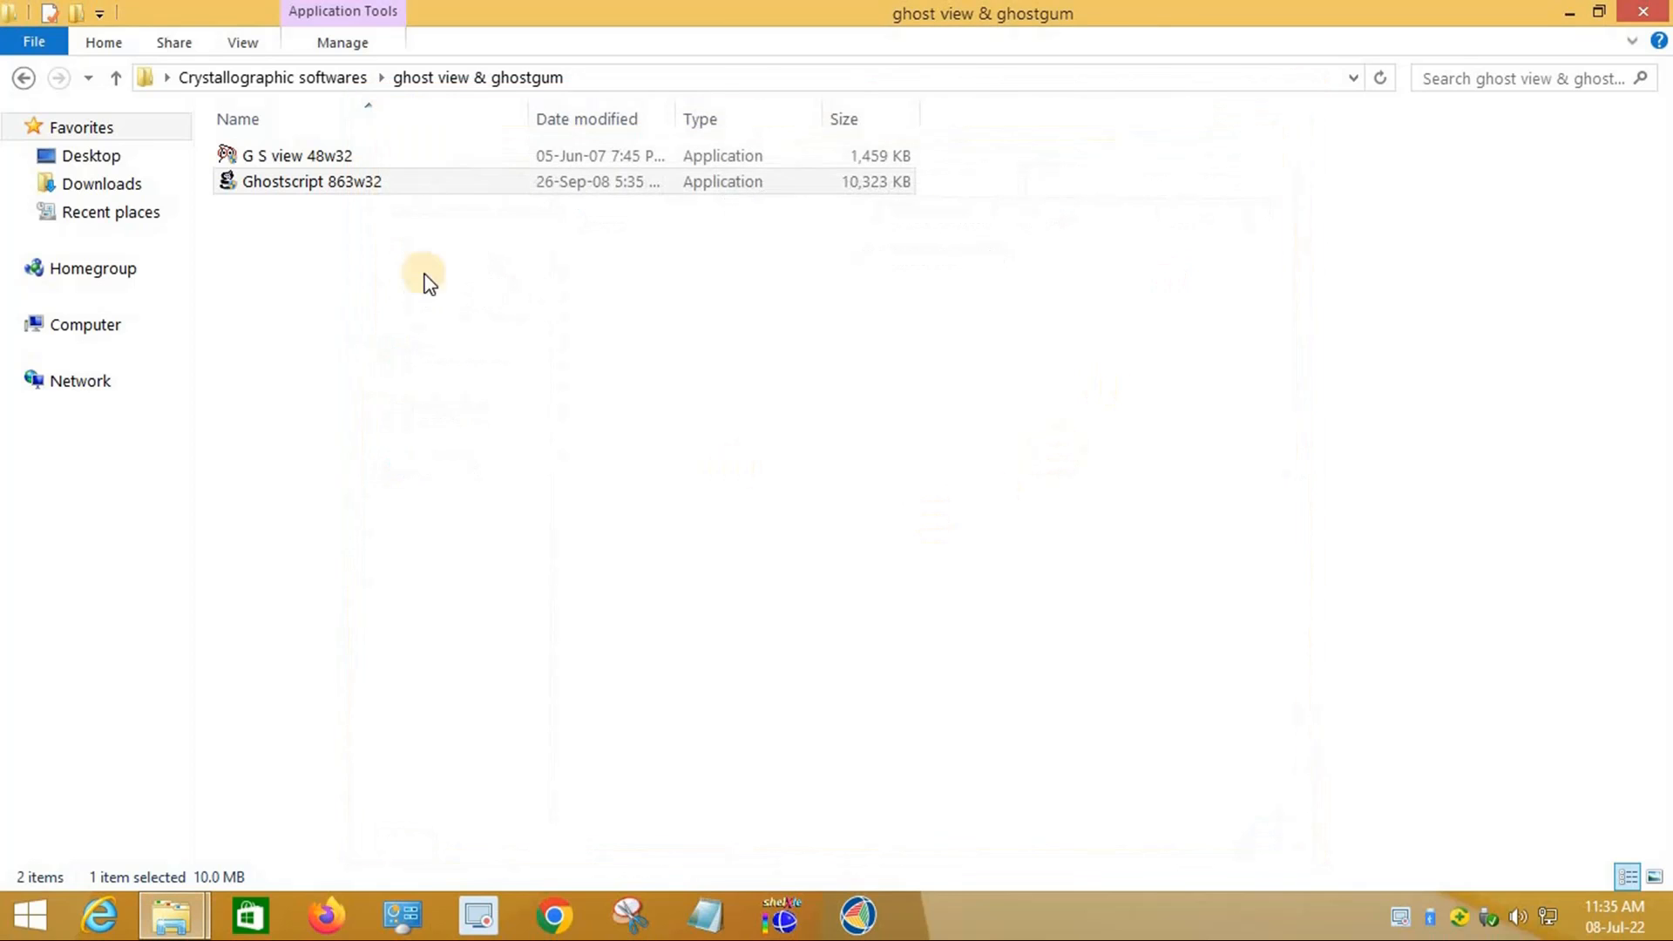
Step: Launch the sir2004-1.0_setup installer and set its destination to C:\wingx\Sir2004
{"action": "left_click", "coordinate": [24, 77]}
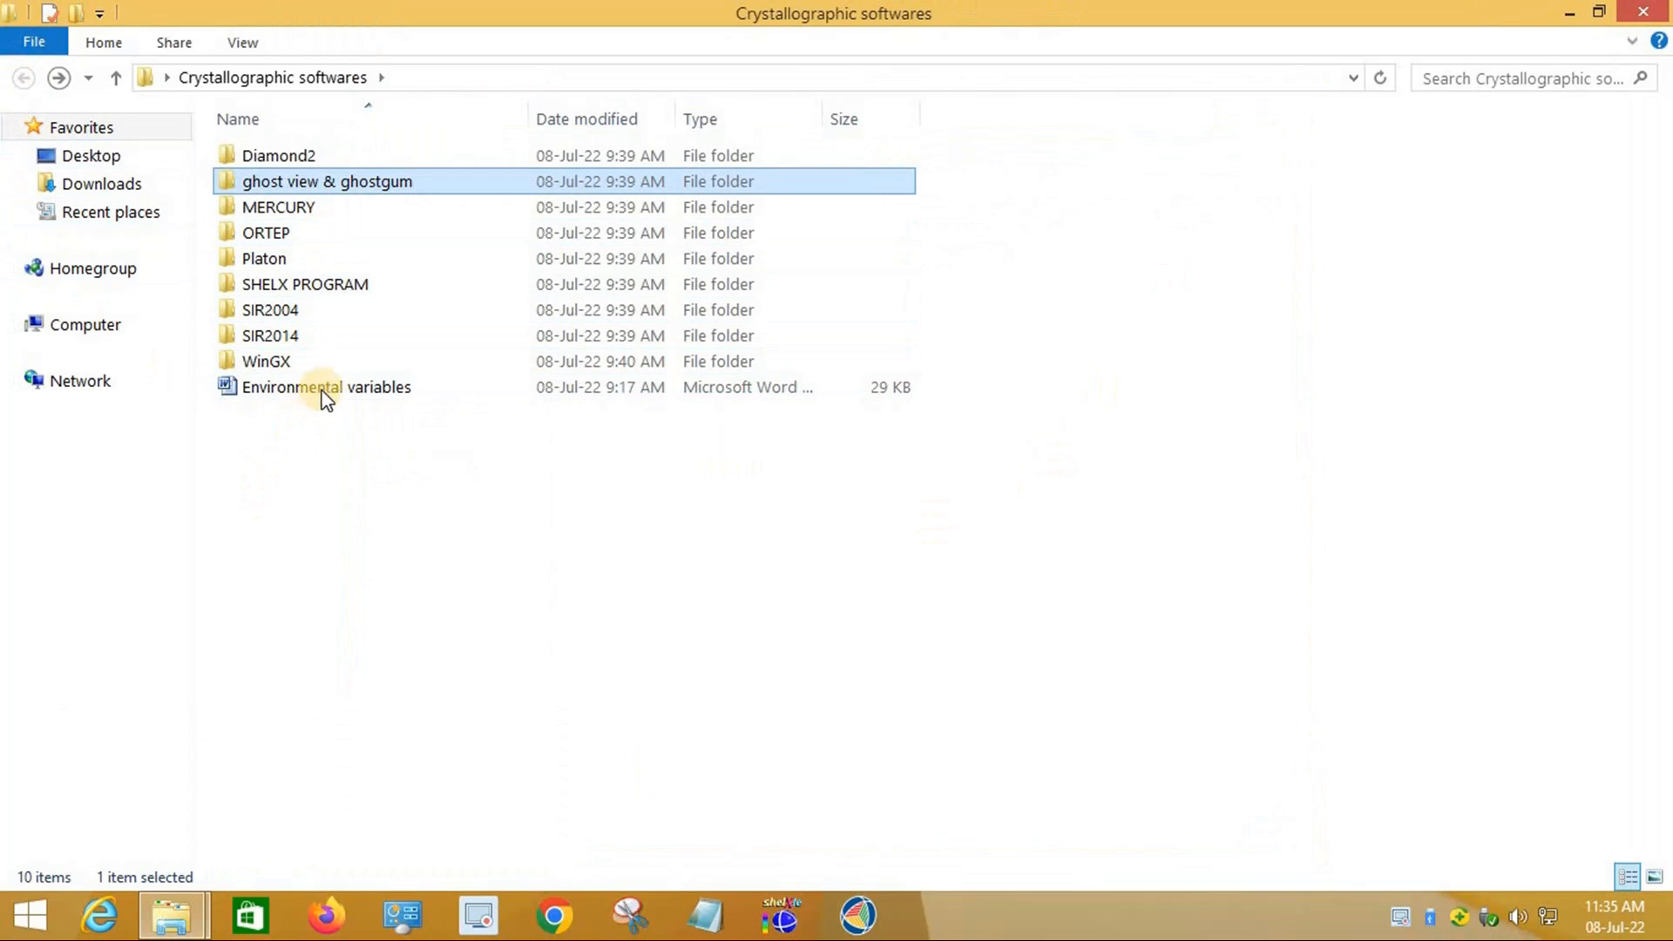
{"action": "double_click", "coordinate": [279, 314]}
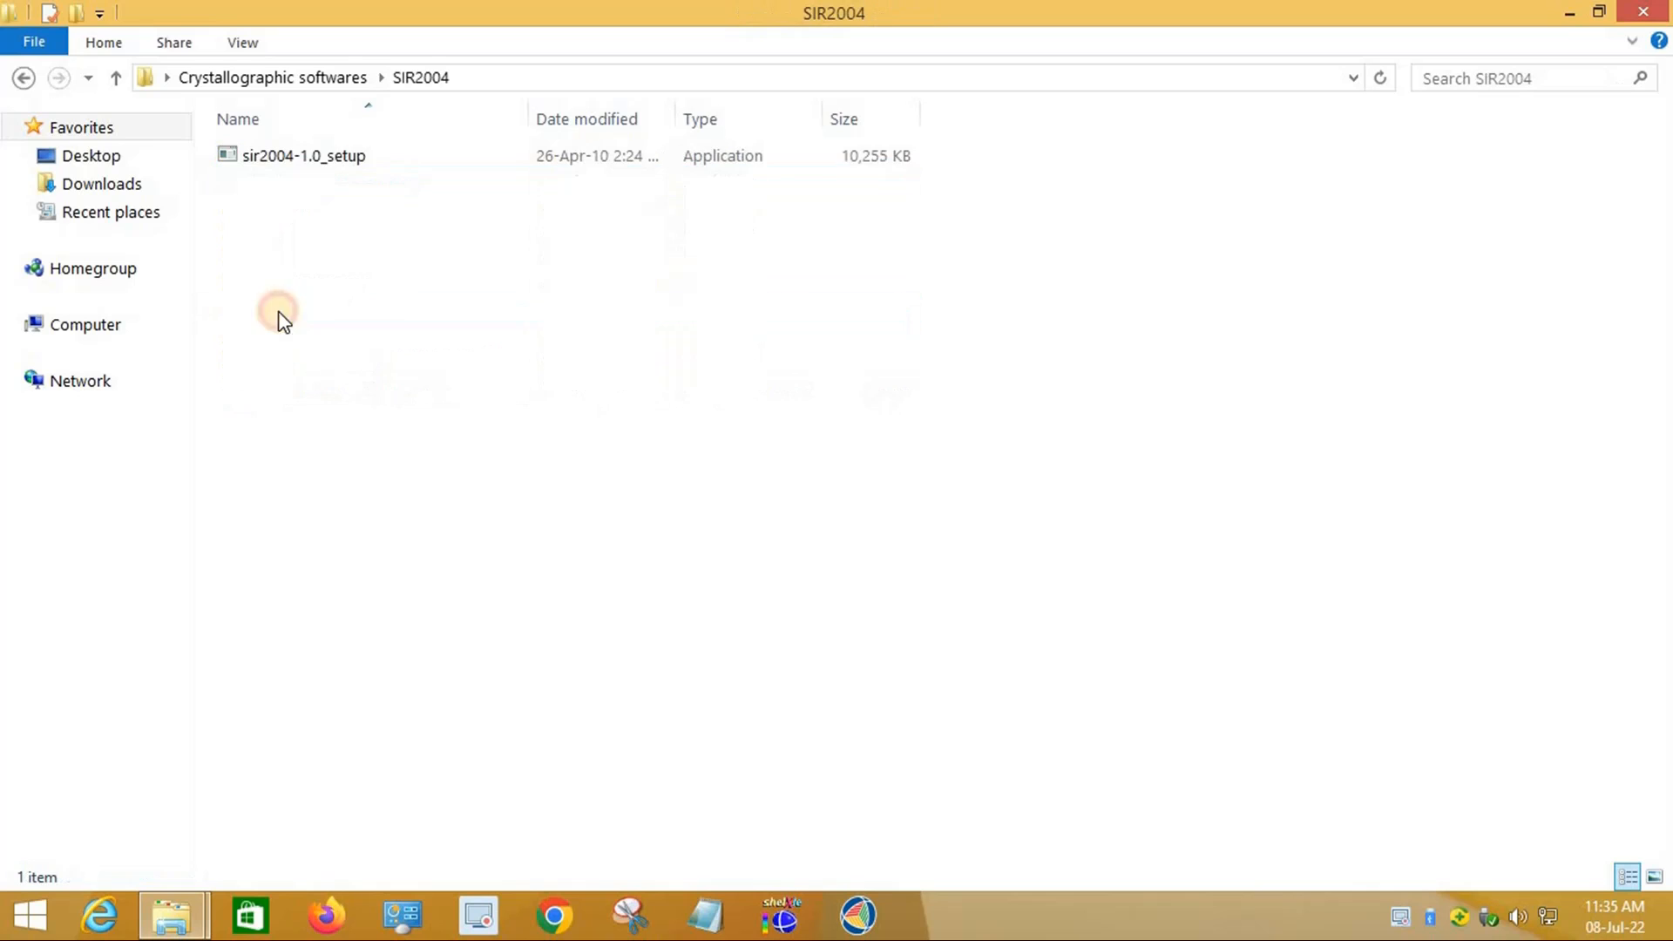
{"action": "double_click", "coordinate": [299, 159]}
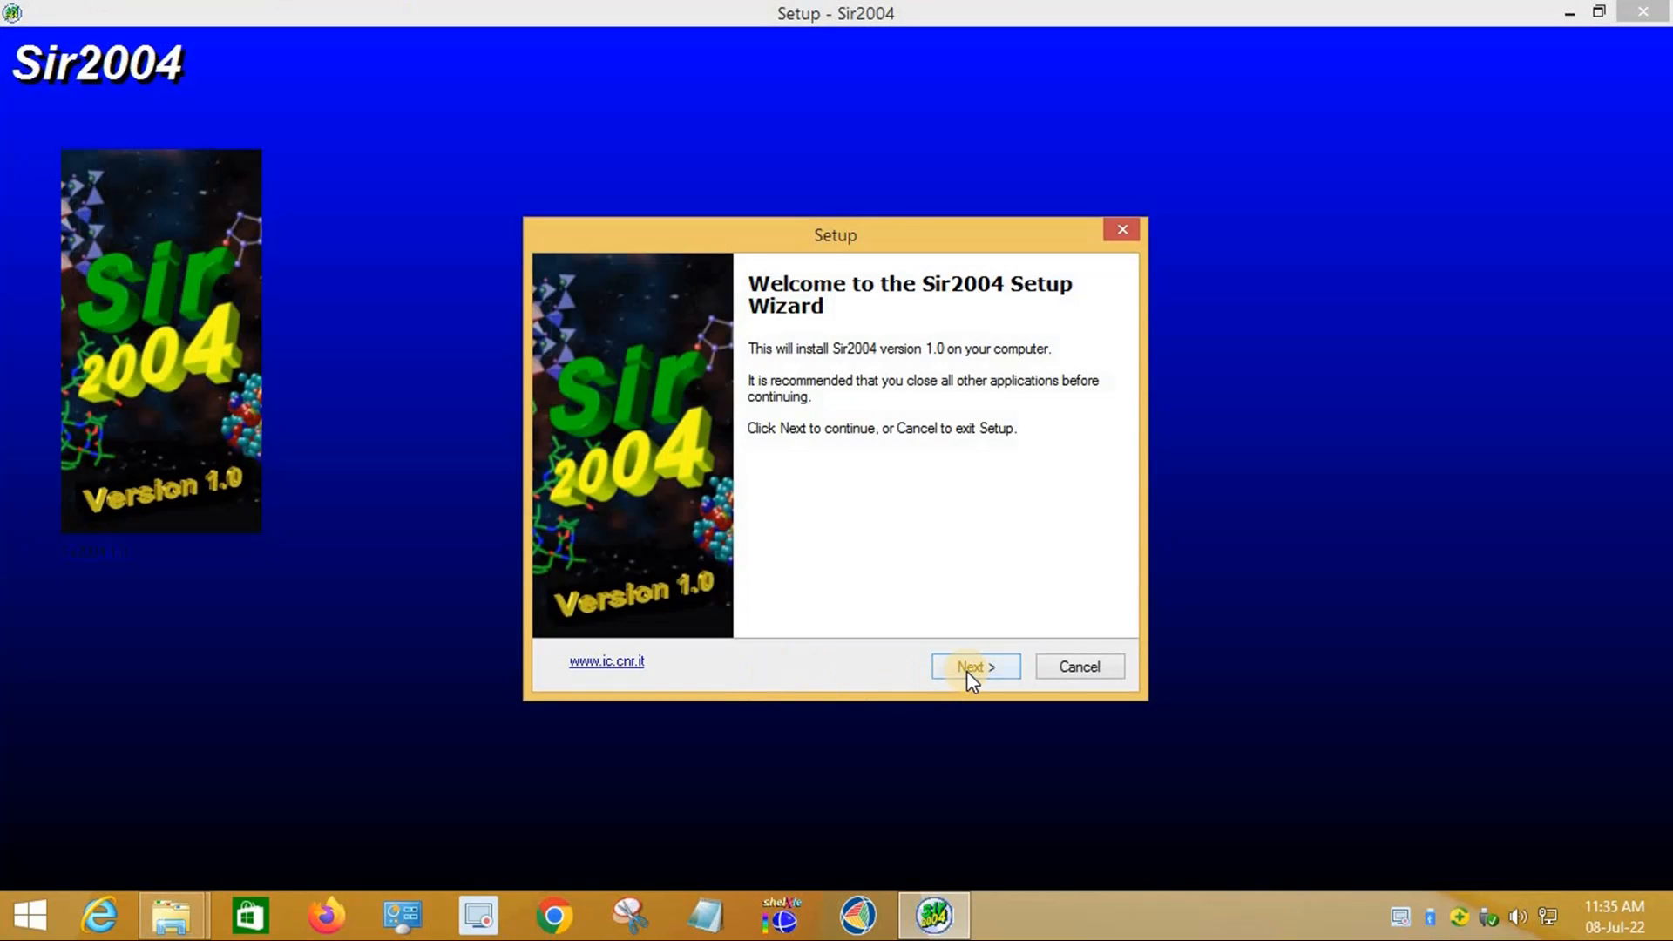
{"action": "left_click", "coordinate": [965, 671]}
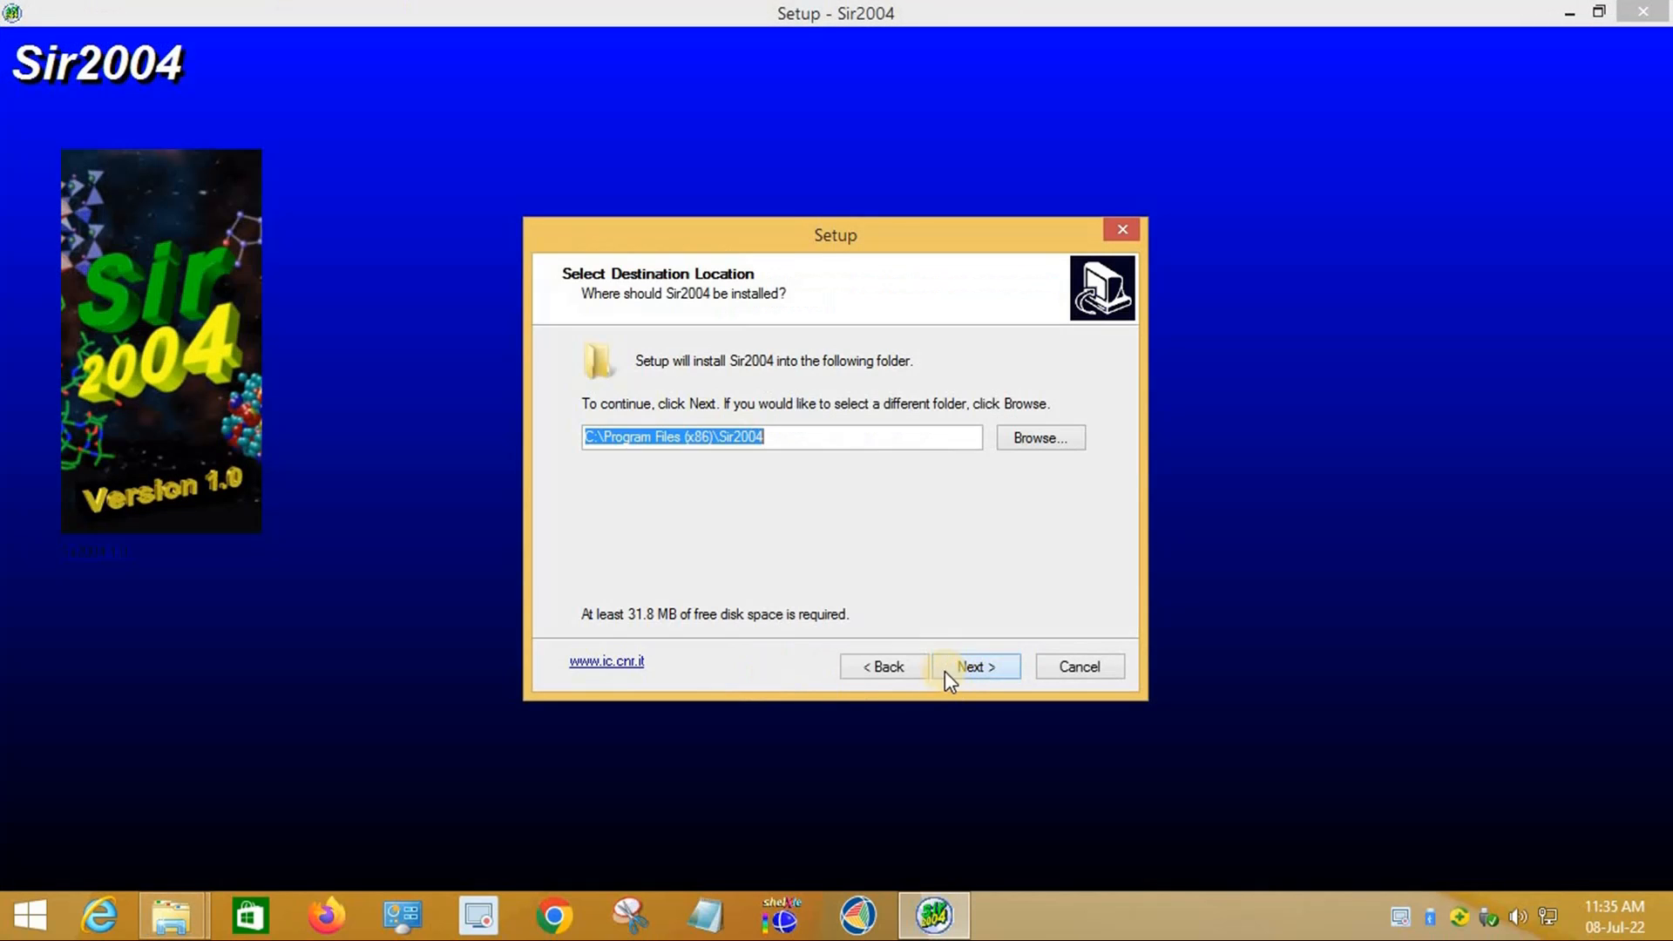
{"action": "left_click", "coordinate": [715, 440]}
{"action": "key", "text": "BackSpace"}
{"action": "key", "text": "BackSpace"}
{"action": "key", "text": "BackSpace"}
{"action": "key", "text": "BackSpace"}
{"action": "key", "text": "BackSpace"}
{"action": "key", "text": "BackSpace"}
{"action": "key", "text": "BackSpace"}
{"action": "key", "text": "BackSpace"}
{"action": "key", "text": "BackSpace"}
{"action": "key", "text": "BackSpace"}
{"action": "key", "text": "BackSpace"}
{"action": "key", "text": "BackSpace"}
{"action": "key", "text": "BackSpace"}
{"action": "key", "text": "BackSpace"}
{"action": "key", "text": "BackSpace"}
{"action": "key", "text": "BackSpace"}
{"action": "key", "text": "BackSpace"}
{"action": "key", "text": "BackSpace"}
{"action": "key", "text": "BackSpace"}
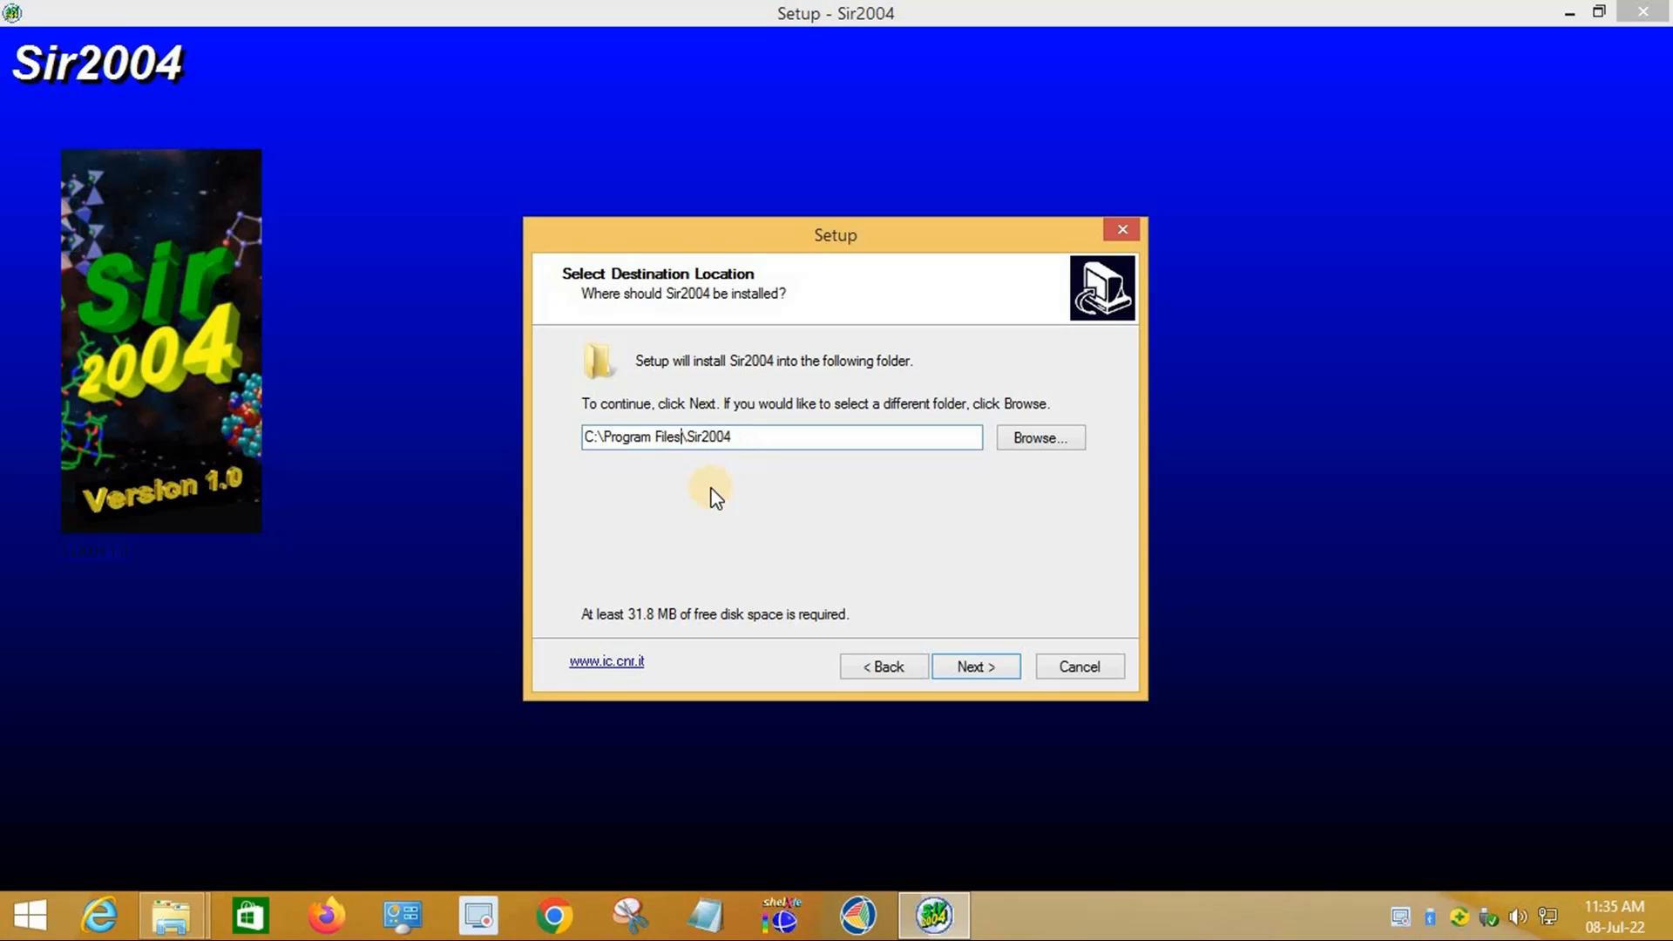
{"action": "type", "text": "wingx"}
{"action": "left_click", "coordinate": [996, 667]}
Step: Install Sir2004 with a desktop icon, close the readme, and return to Crystallographic softwares
{"action": "left_click", "coordinate": [996, 667]}
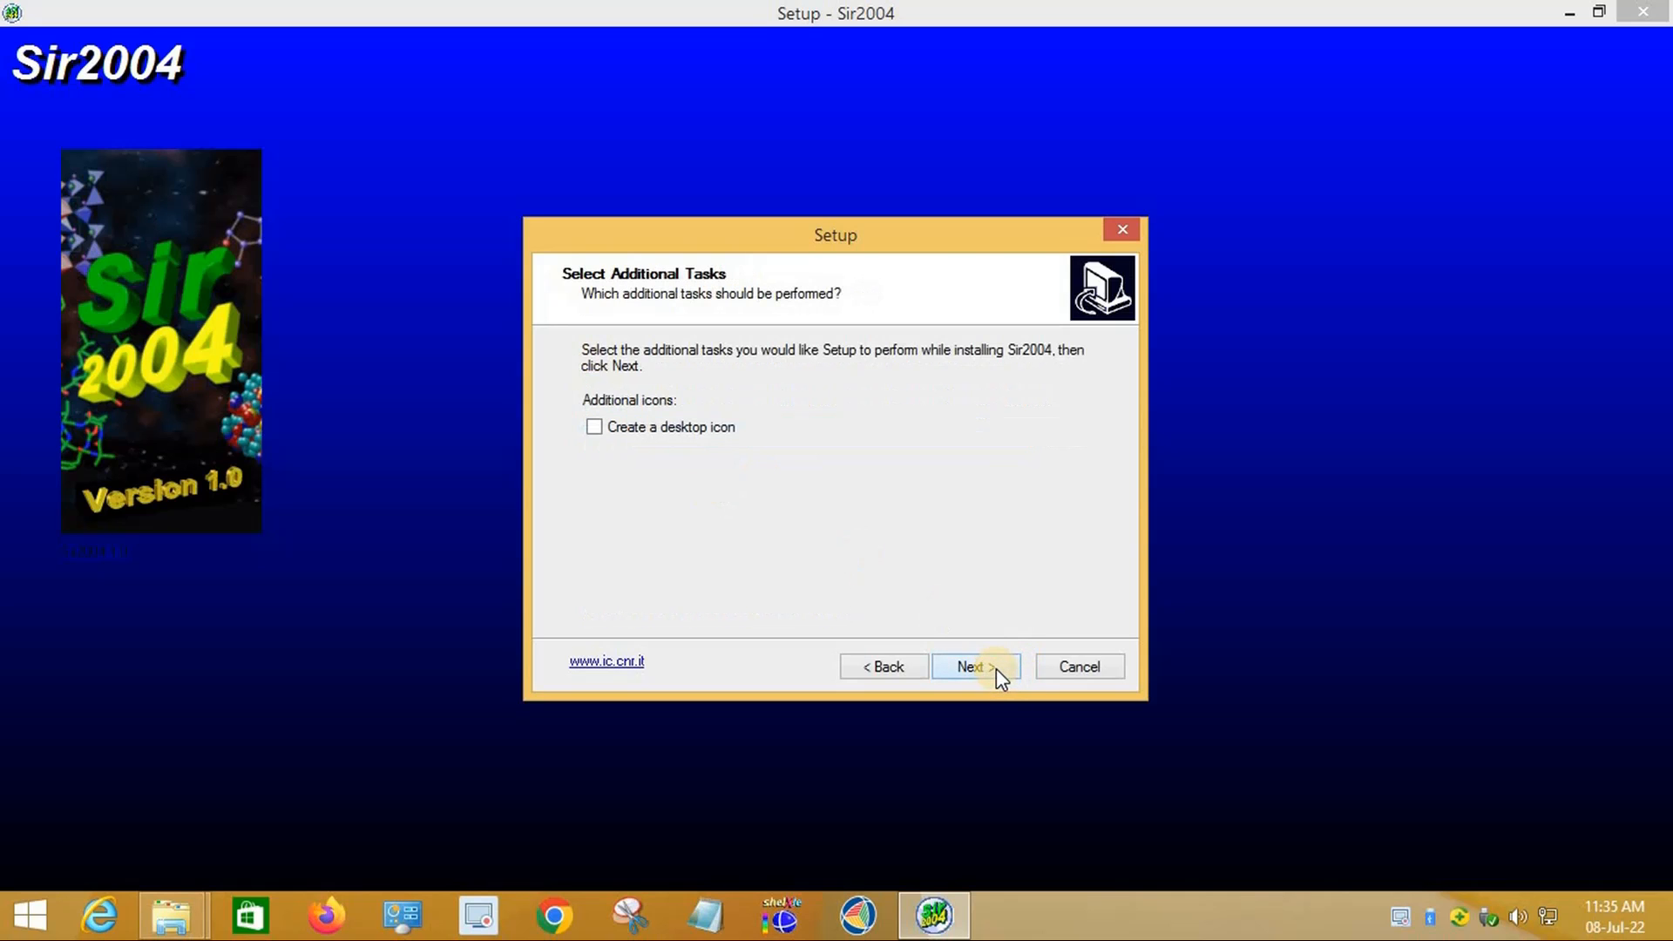
{"action": "left_click", "coordinate": [694, 426]}
{"action": "left_click", "coordinate": [968, 676]}
{"action": "left_click", "coordinate": [972, 676]}
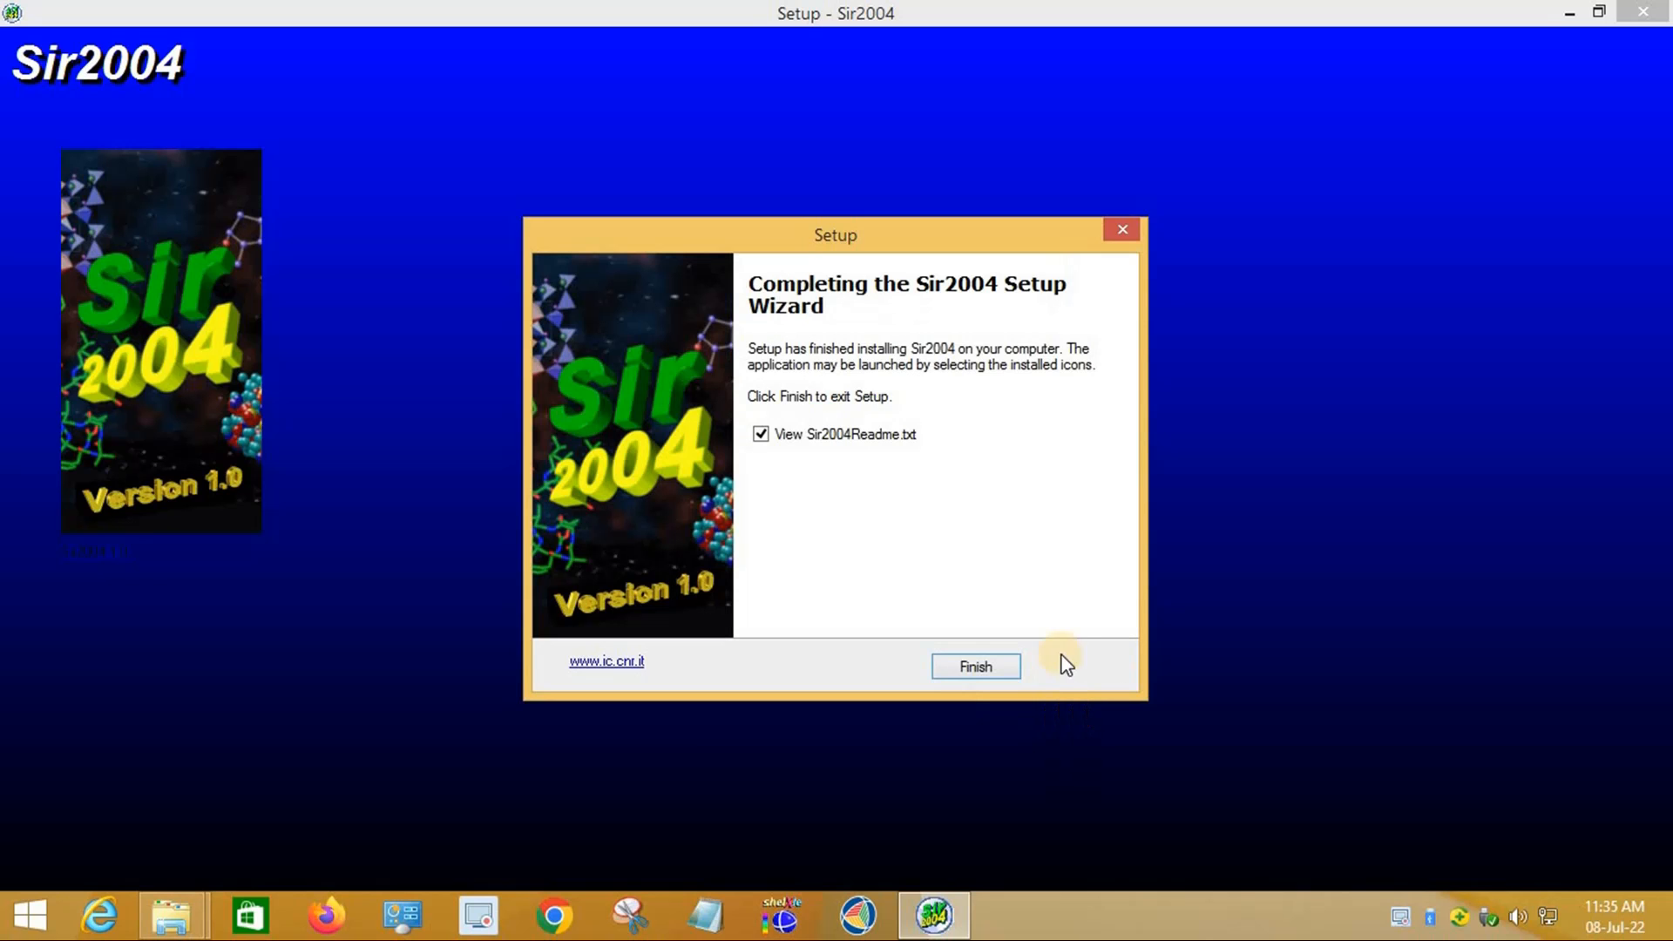
{"action": "left_click", "coordinate": [976, 670]}
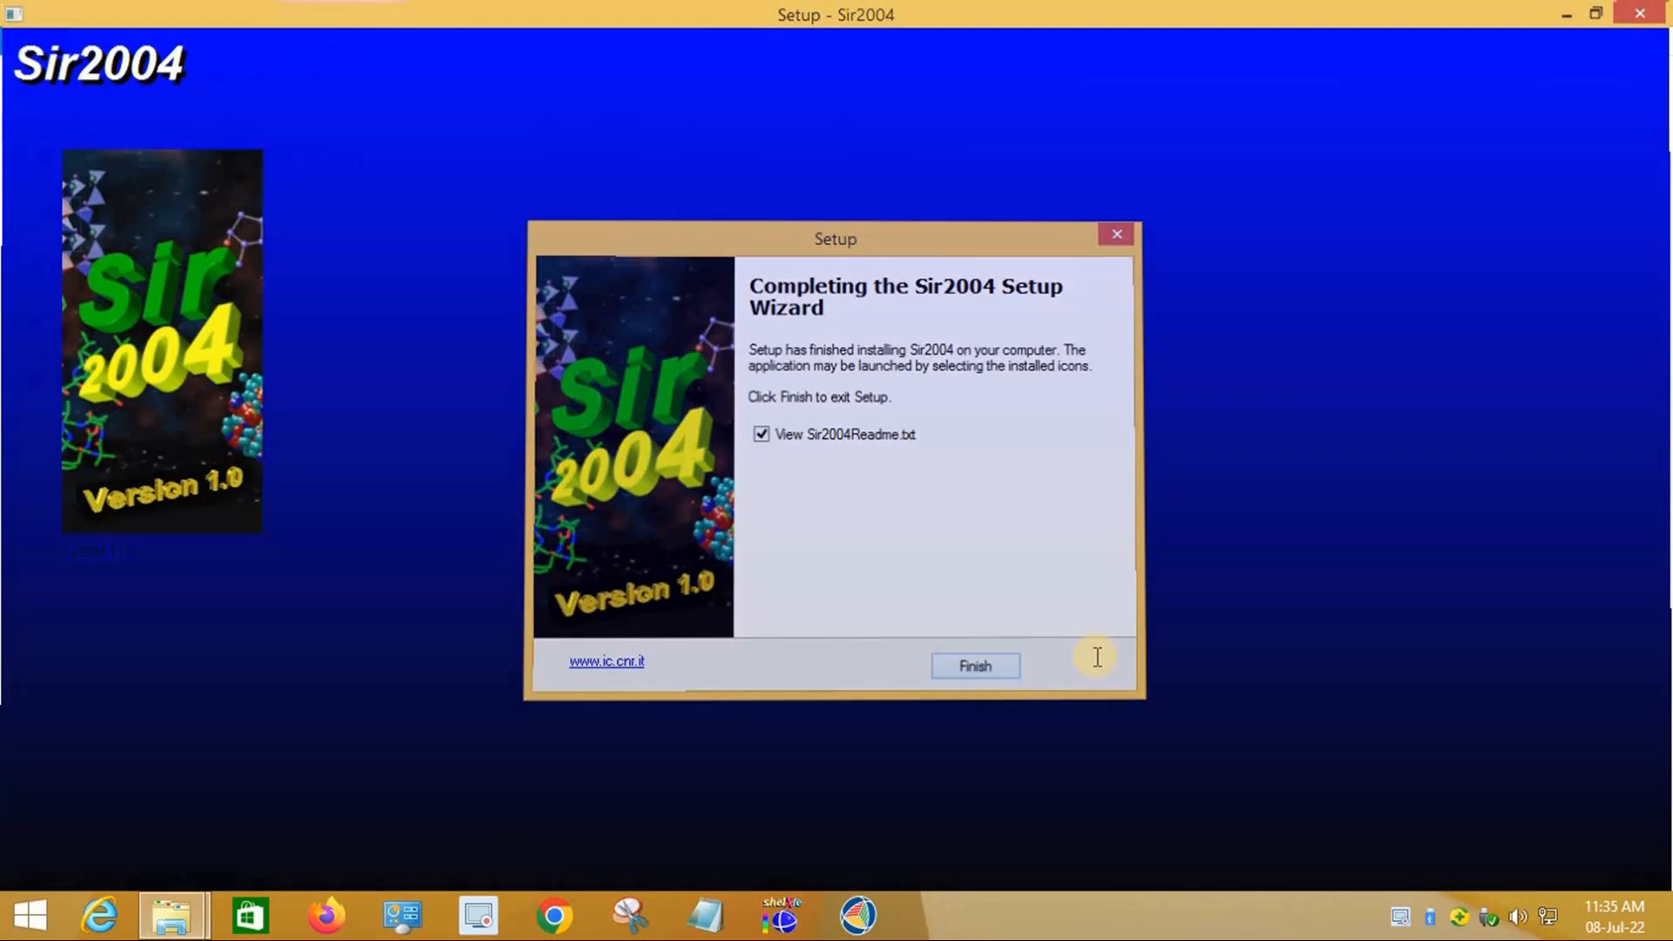
{"action": "left_click", "coordinate": [1430, 161]}
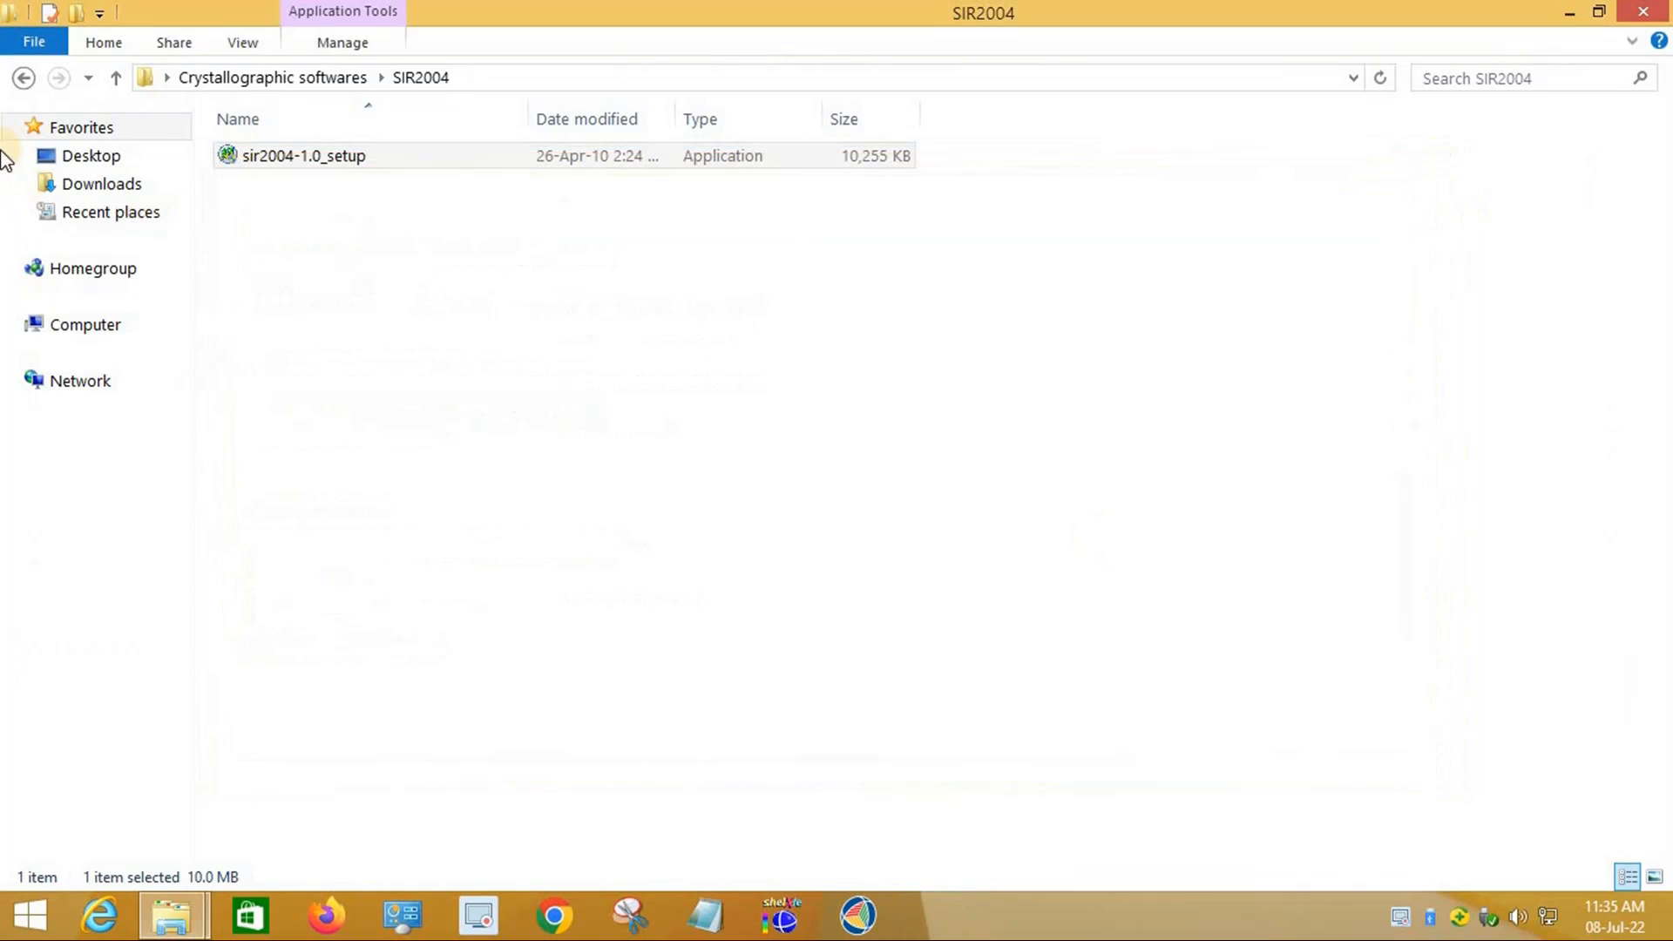
{"action": "left_click", "coordinate": [26, 78]}
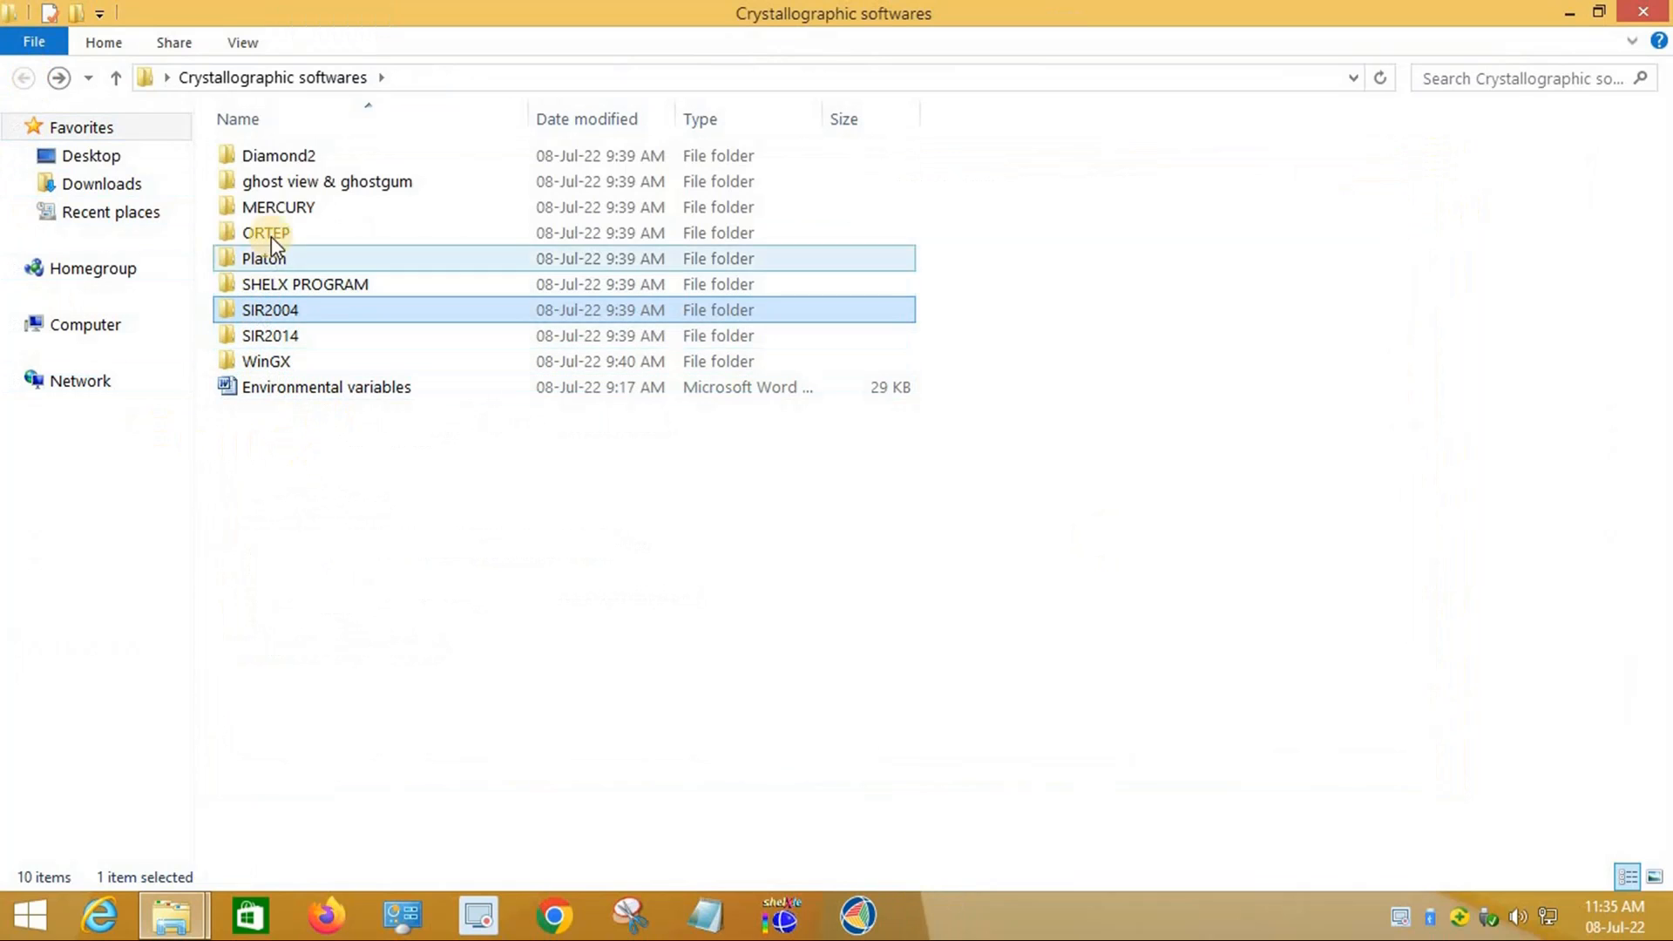
Step: Launch the Mercury 2022.1.0 installer from the MERCURY folder and accept the unsupported-platform warning
{"action": "double_click", "coordinate": [291, 209]}
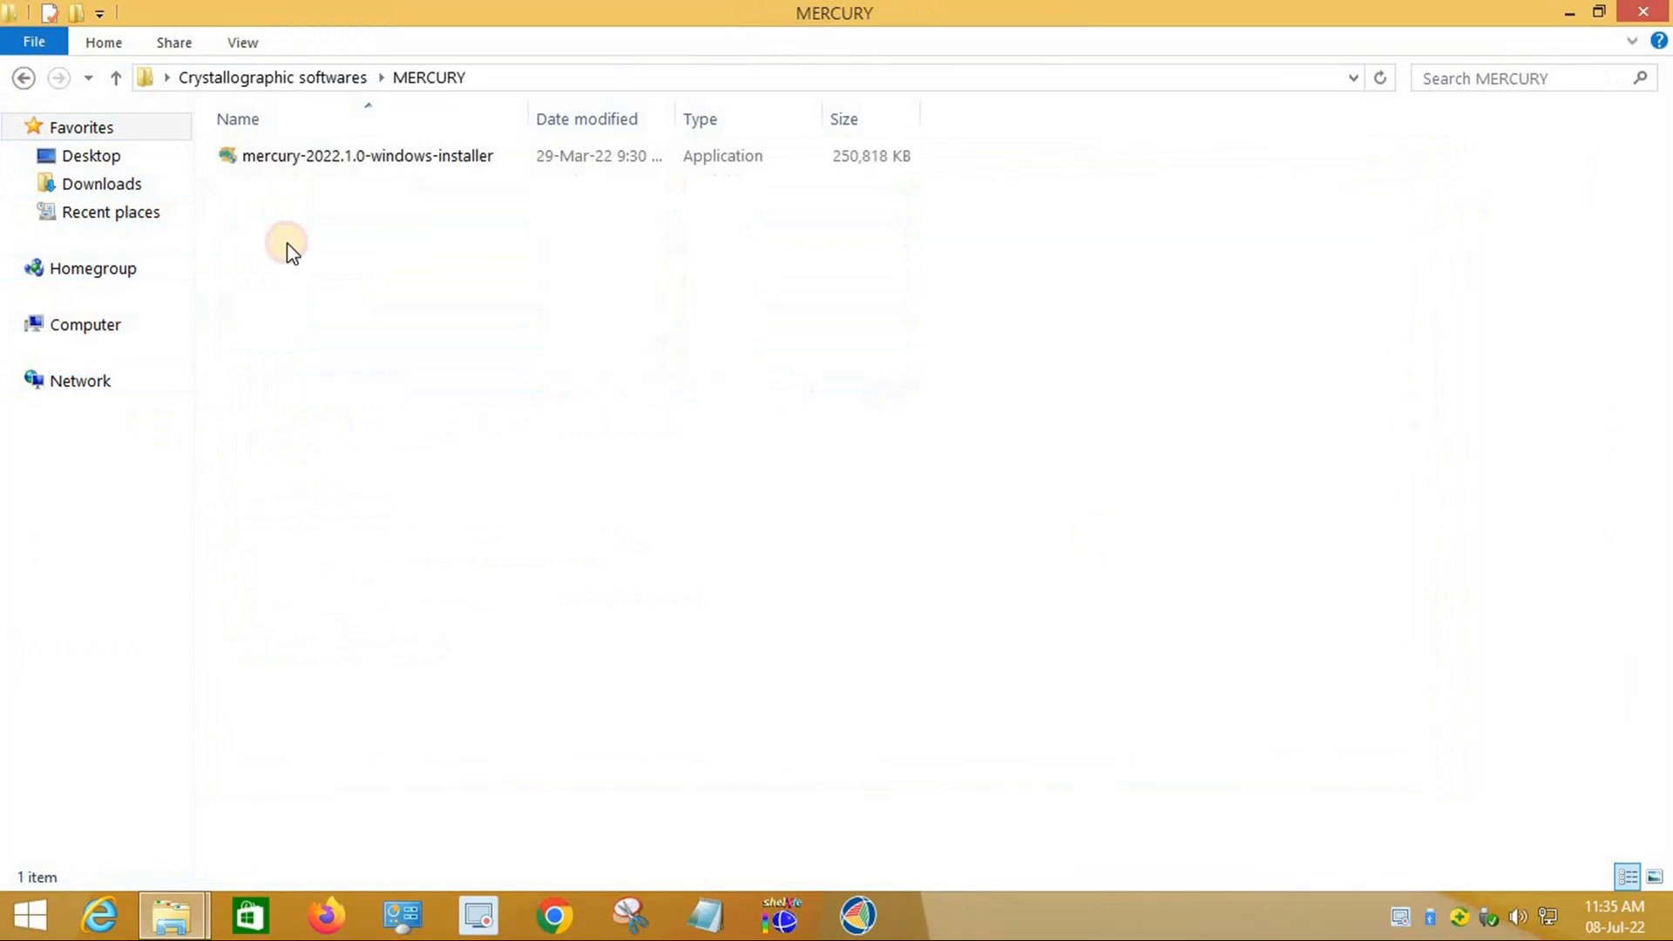
{"action": "double_click", "coordinate": [400, 159]}
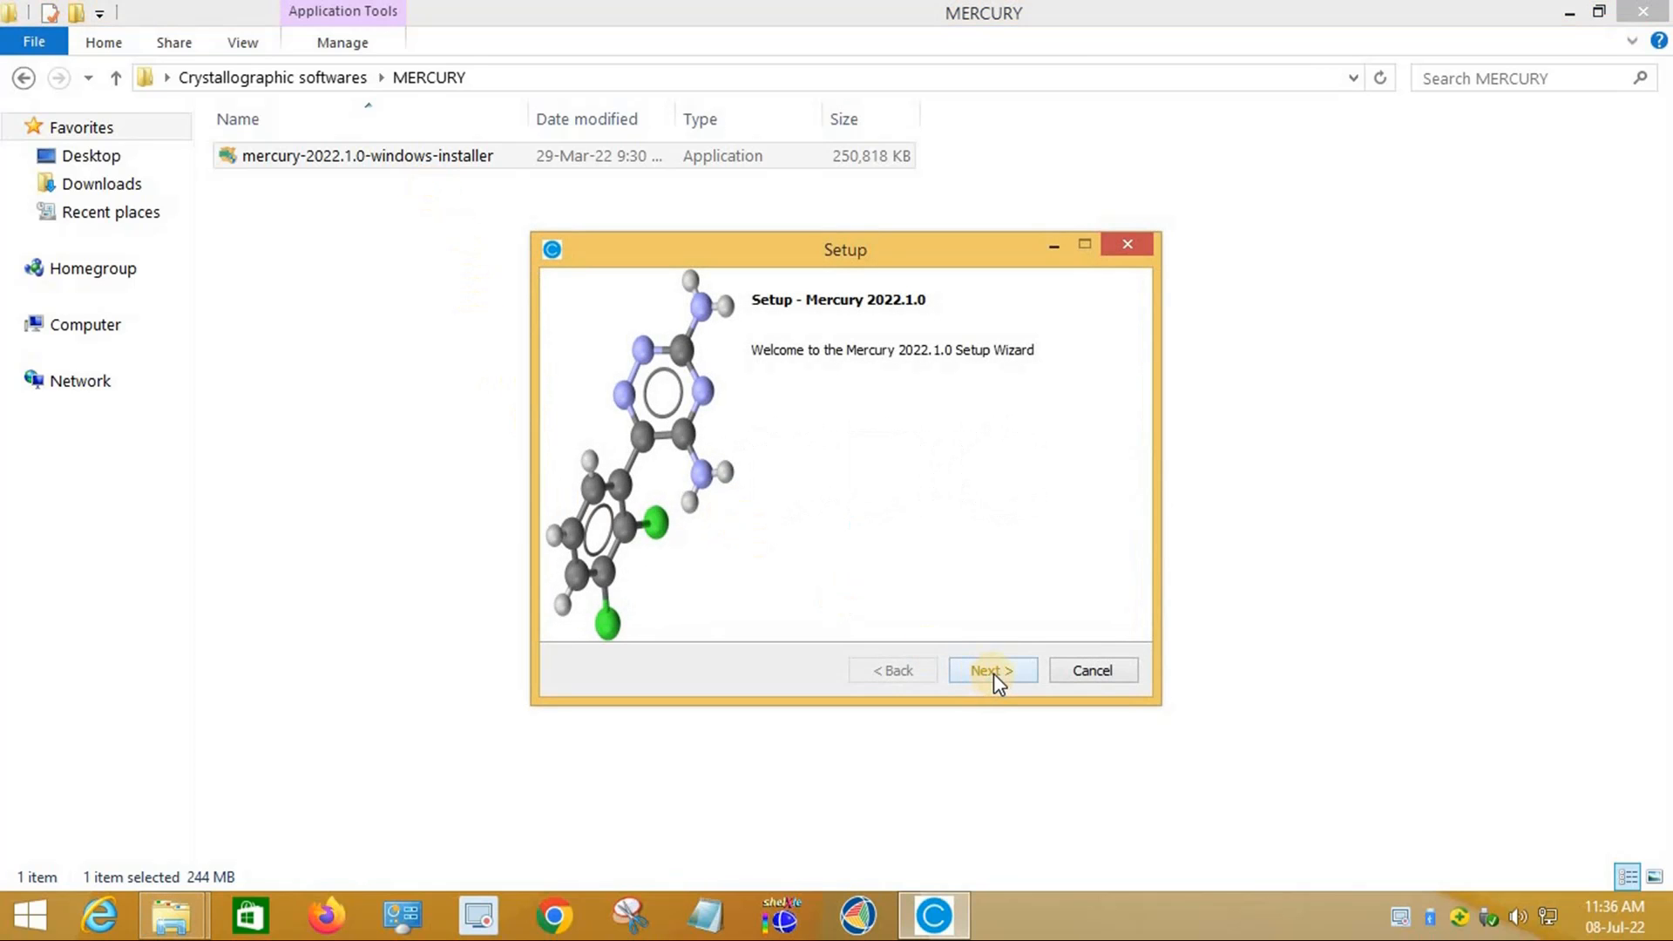
{"action": "left_click", "coordinate": [993, 672]}
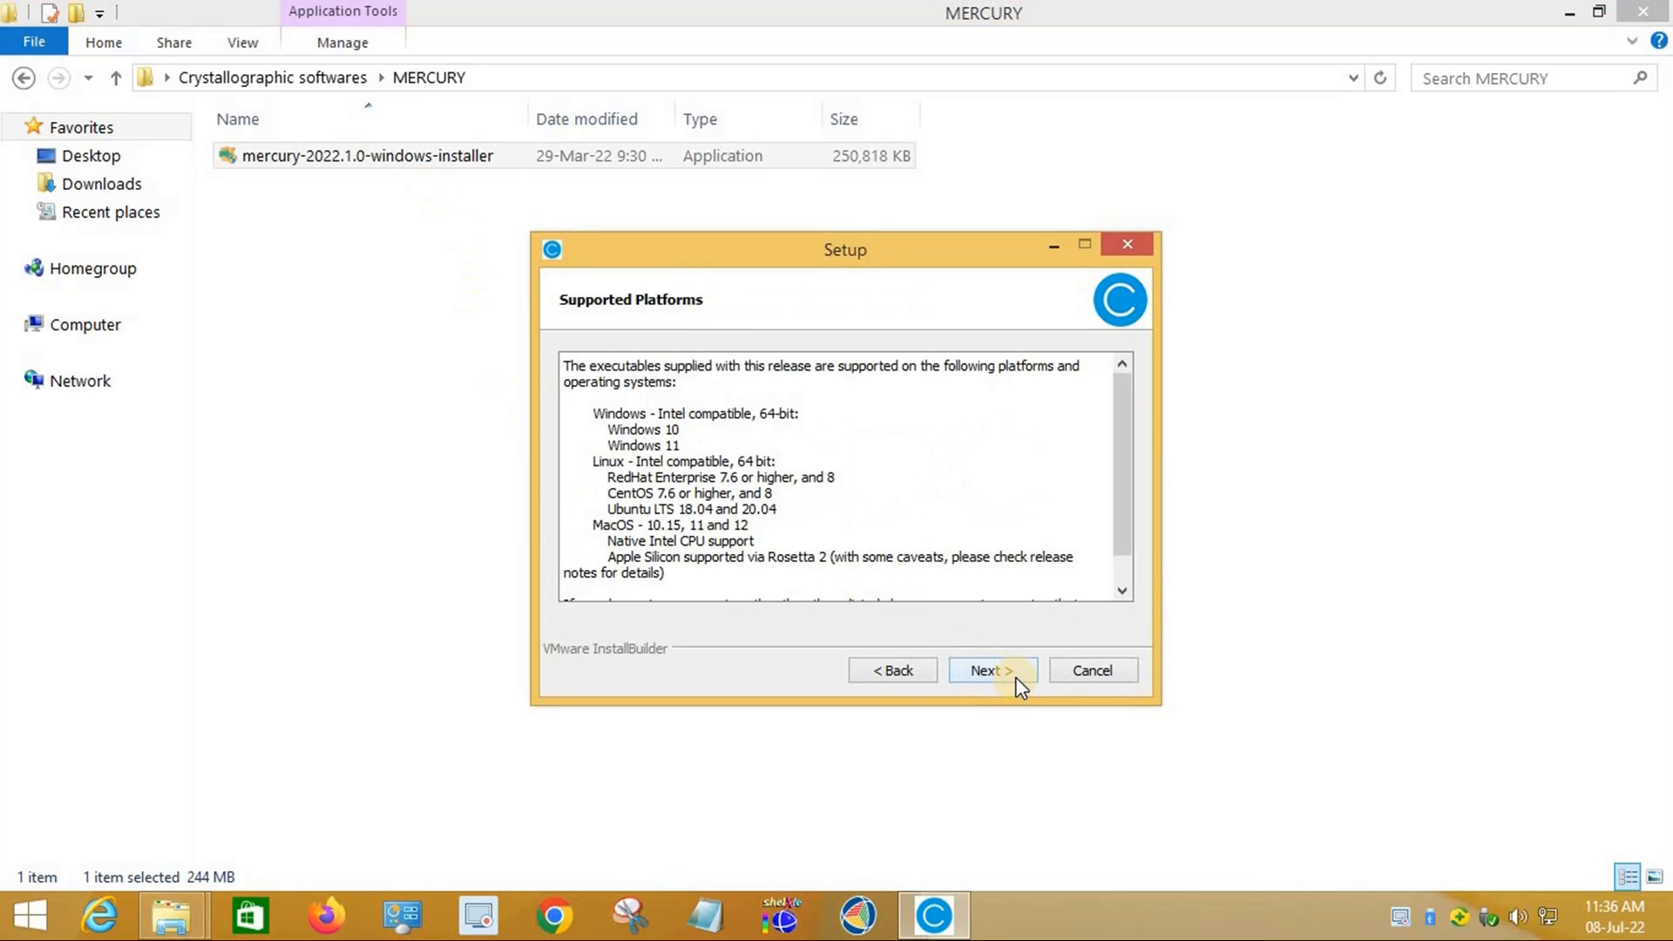
{"action": "left_click", "coordinate": [985, 672]}
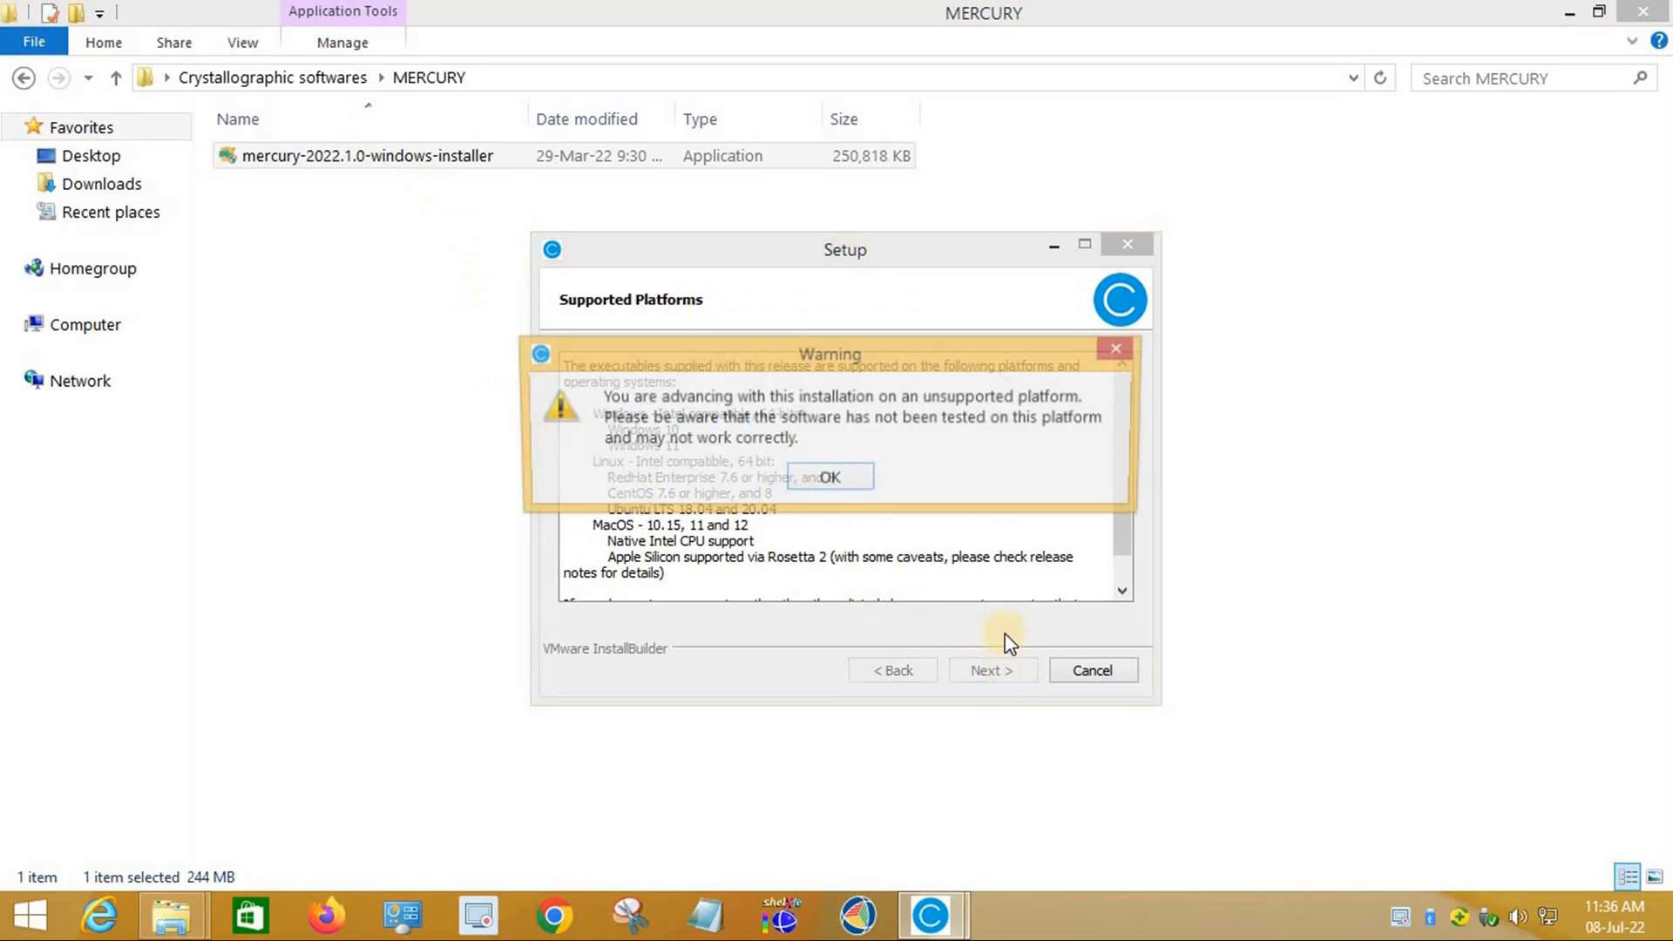
{"action": "left_click", "coordinate": [828, 480]}
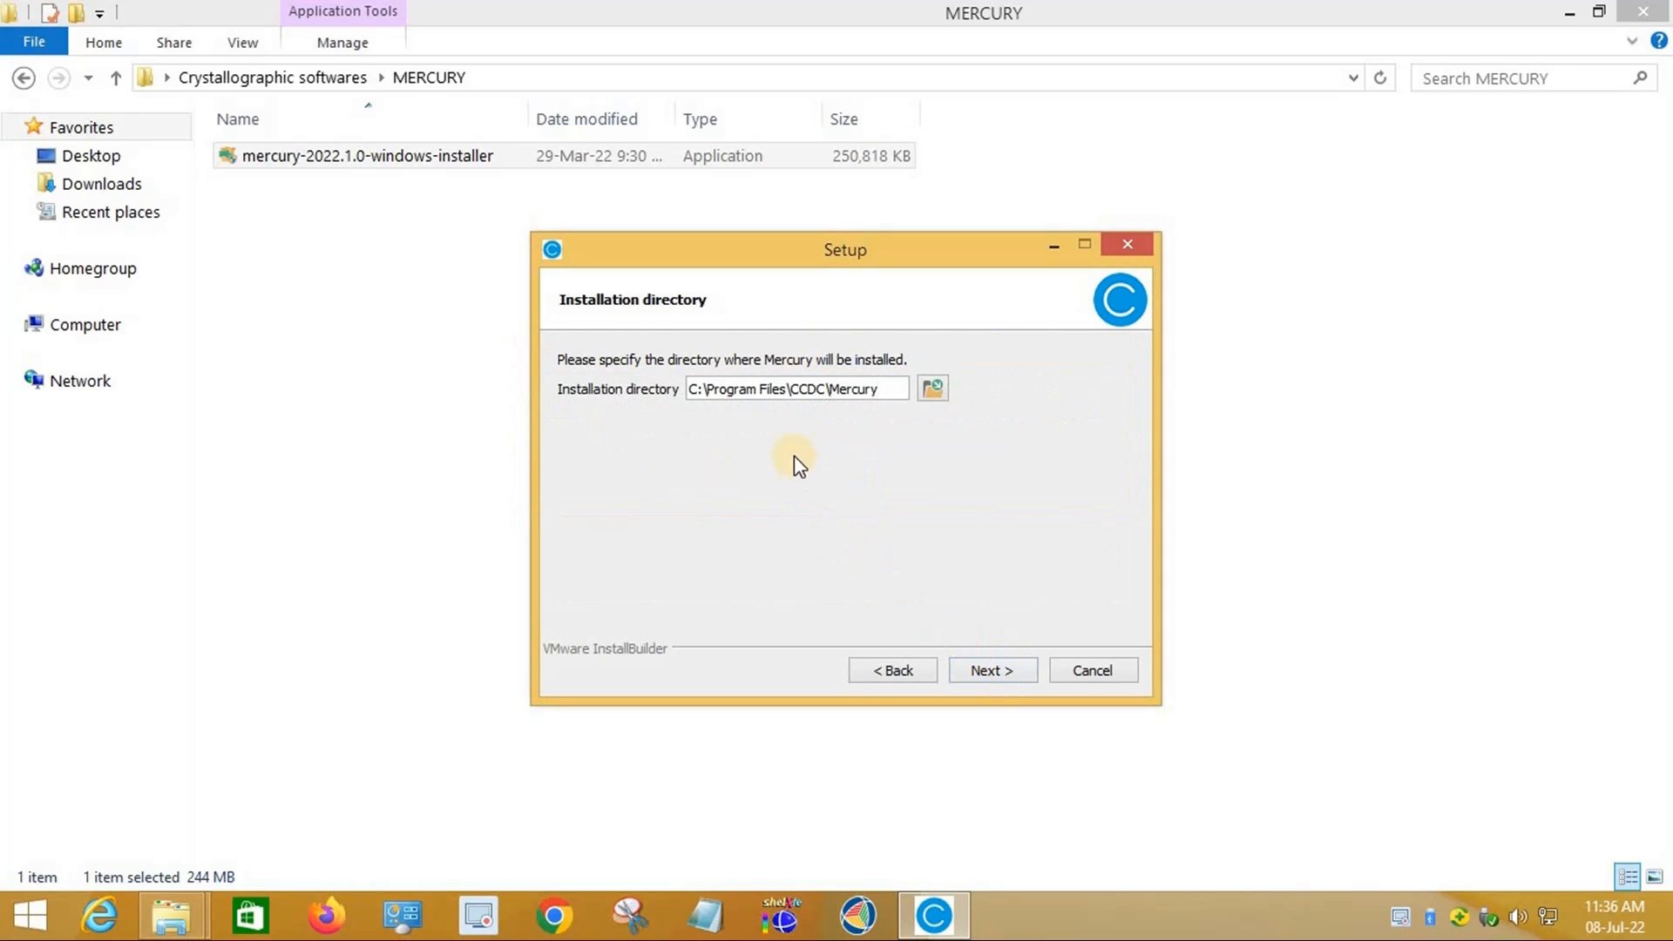
Step: Set the install directory to C:\wingx\CCDC\Mercury, keep default file associations, and start installing
{"action": "left_click", "coordinate": [786, 389]}
{"action": "key", "text": "BackSpace"}
{"action": "key", "text": "BackSpace"}
{"action": "key", "text": "BackSpace"}
{"action": "key", "text": "BackSpace"}
{"action": "key", "text": "BackSpace"}
{"action": "key", "text": "BackSpace"}
{"action": "key", "text": "BackSpace"}
{"action": "key", "text": "BackSpace"}
{"action": "key", "text": "BackSpace"}
{"action": "key", "text": "BackSpace"}
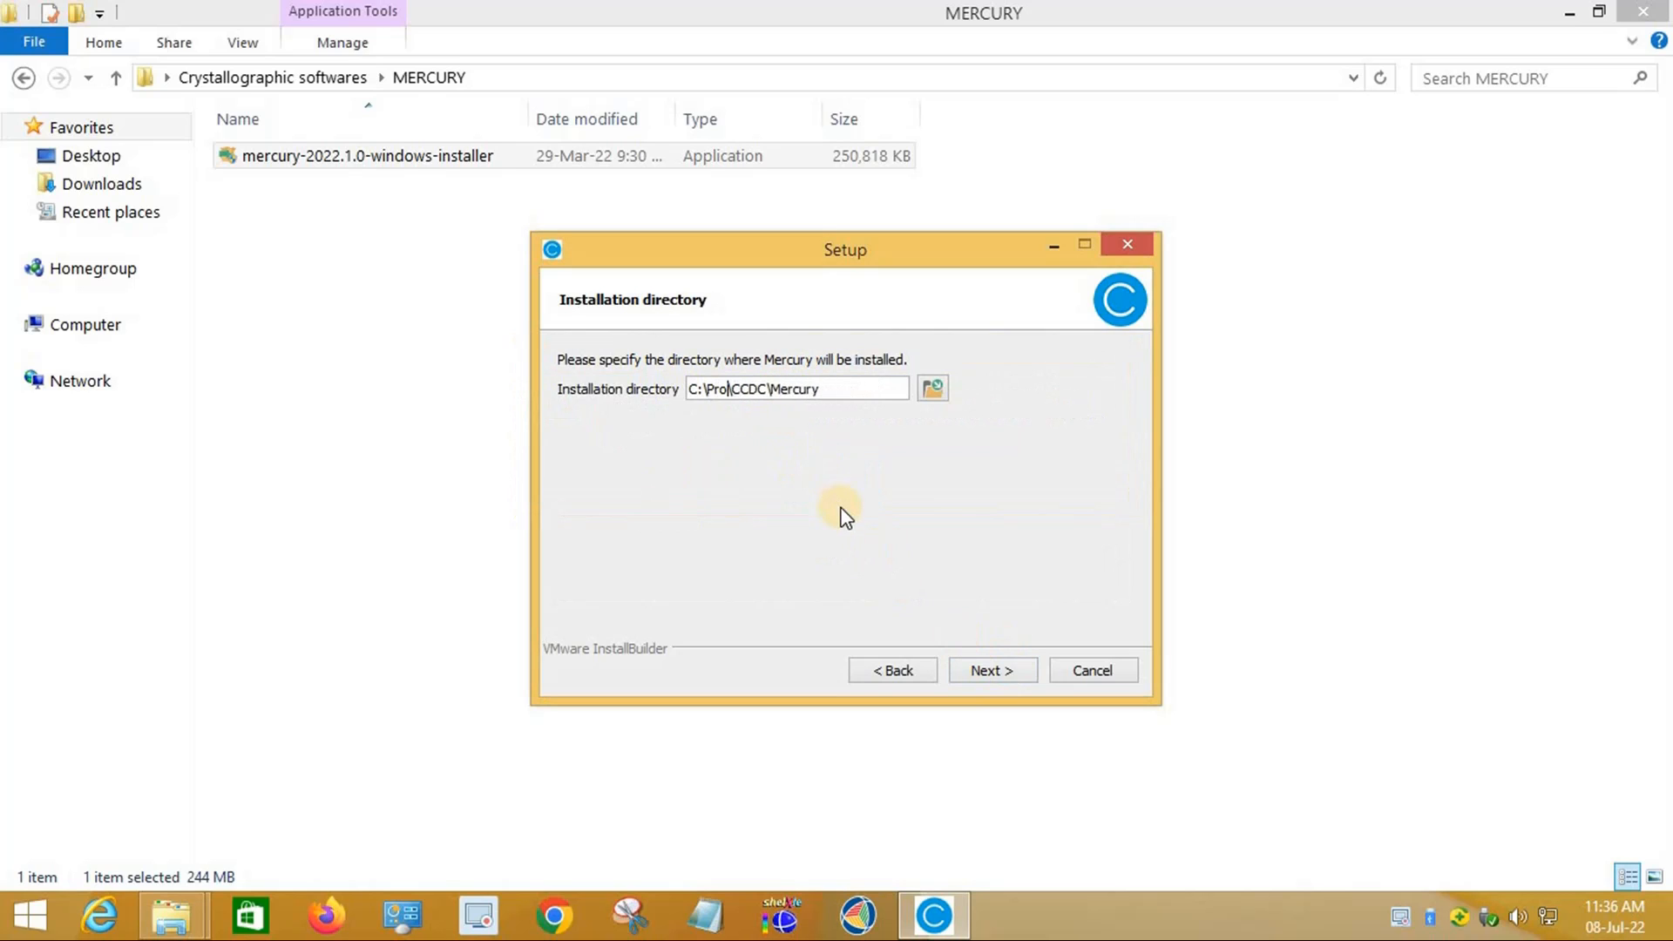
{"action": "key", "text": "BackSpace"}
{"action": "key", "text": "BackSpace"}
{"action": "key", "text": "BackSpace"}
{"action": "type", "text": "wingx"}
{"action": "left_click", "coordinate": [996, 678]}
{"action": "left_click", "coordinate": [996, 678]}
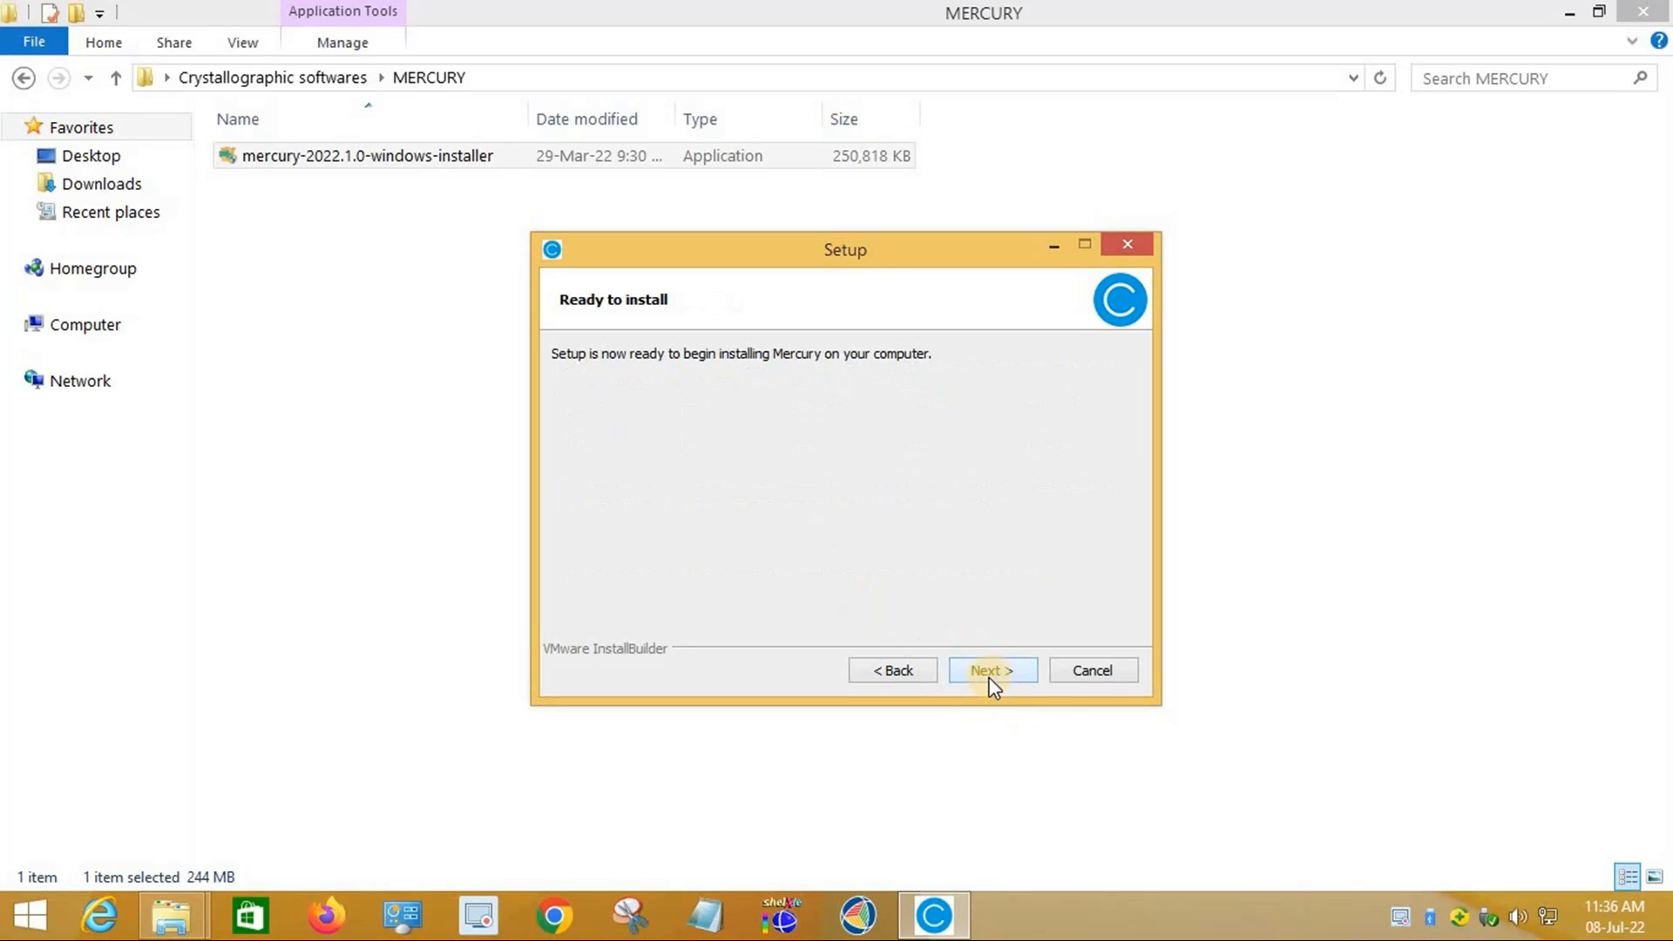
{"action": "left_click", "coordinate": [992, 673]}
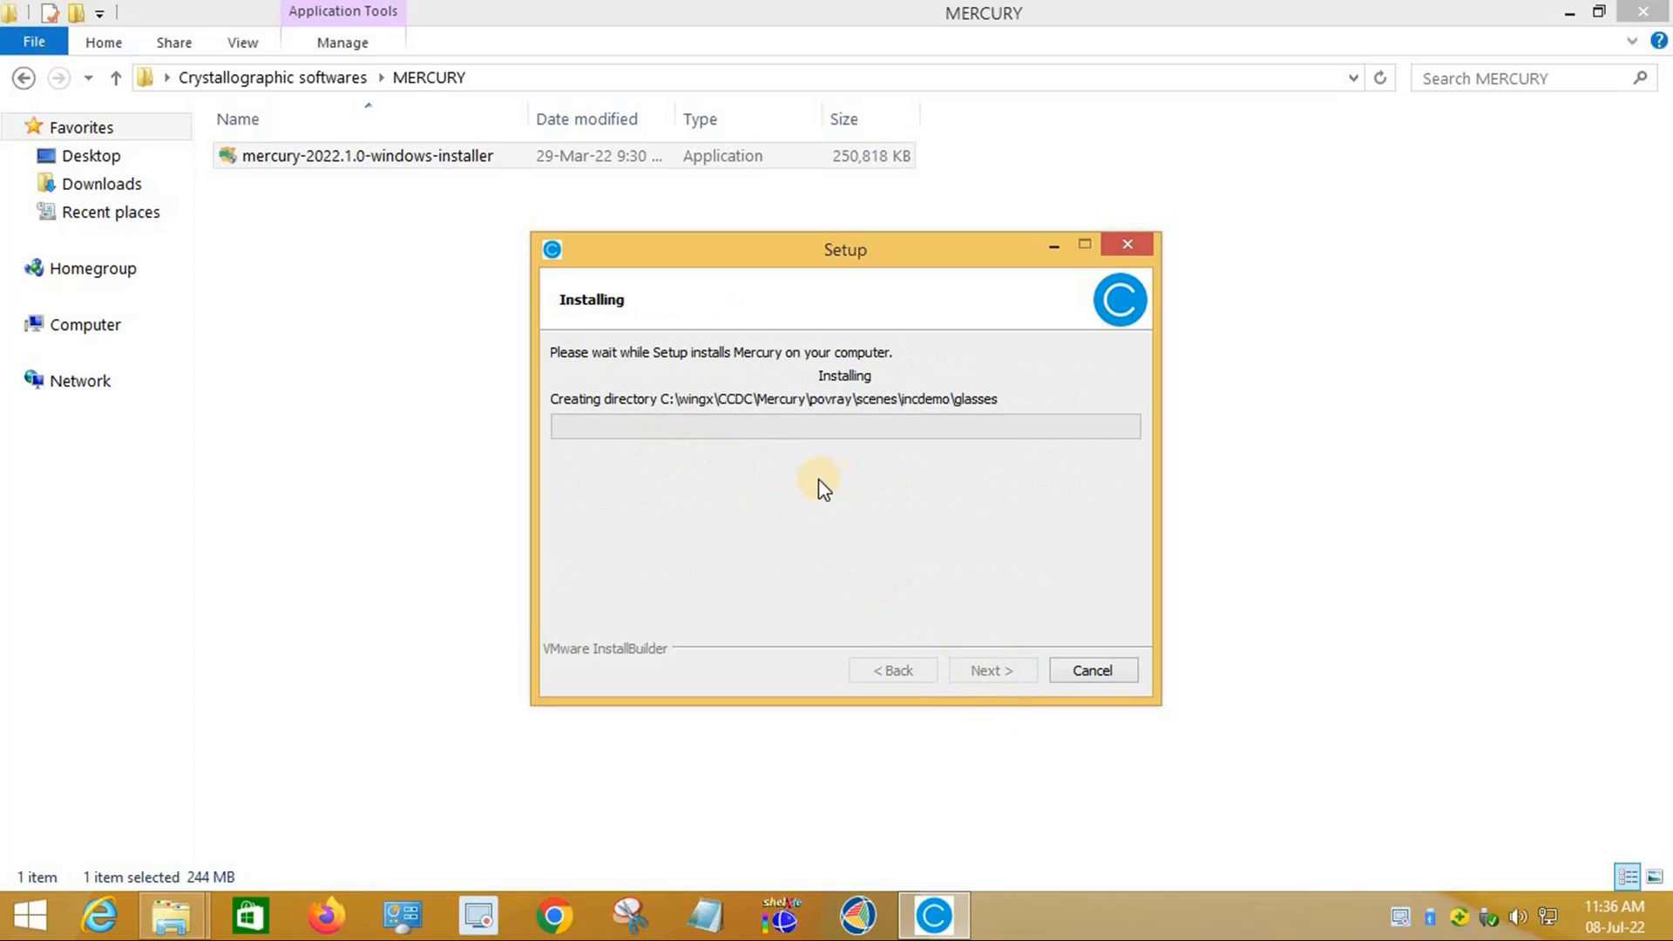
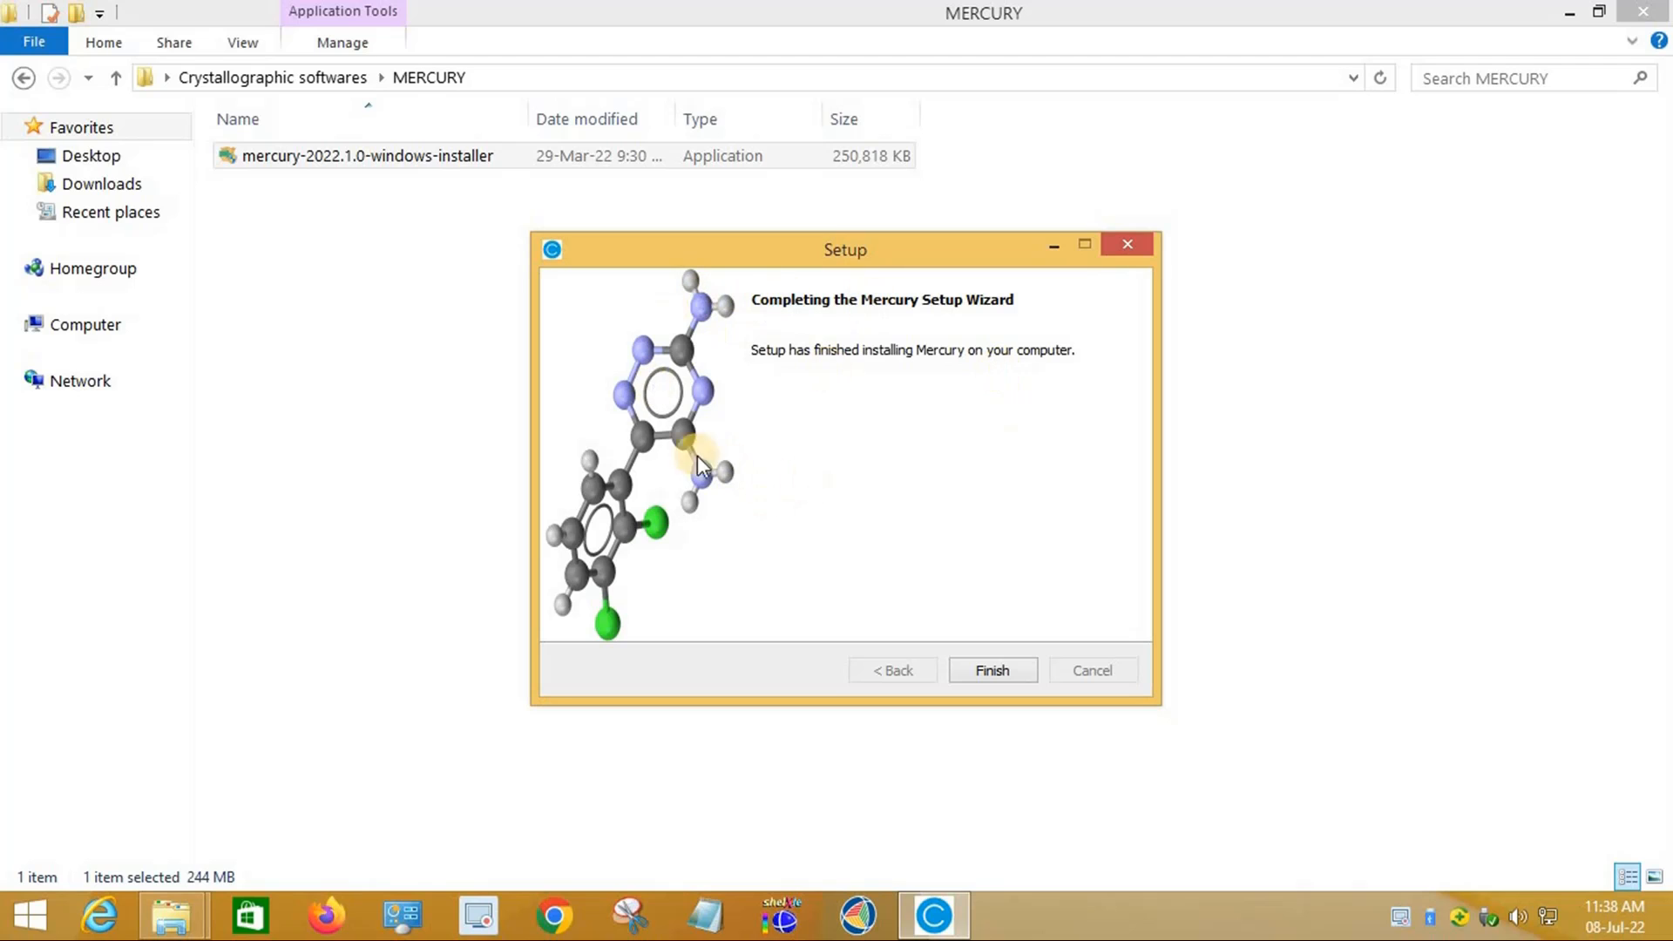
Step: Finish the Mercury Setup wizard and close the MERCURY and wingx folder windows
{"action": "left_click", "coordinate": [1004, 678]}
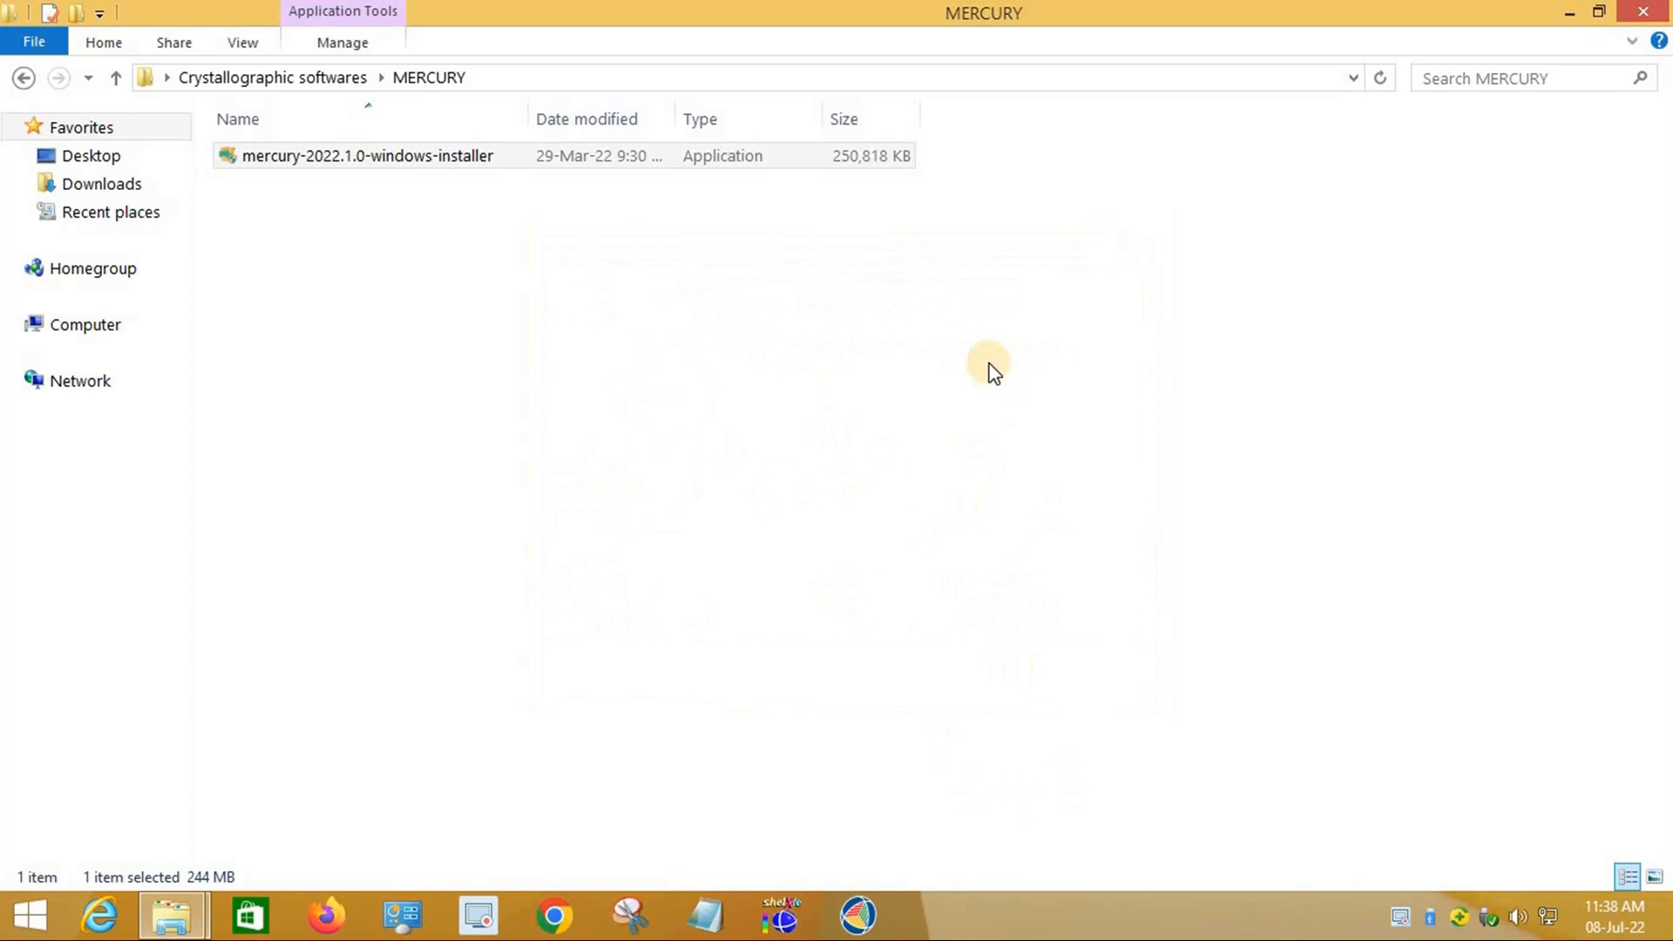
{"action": "left_click", "coordinate": [1644, 16]}
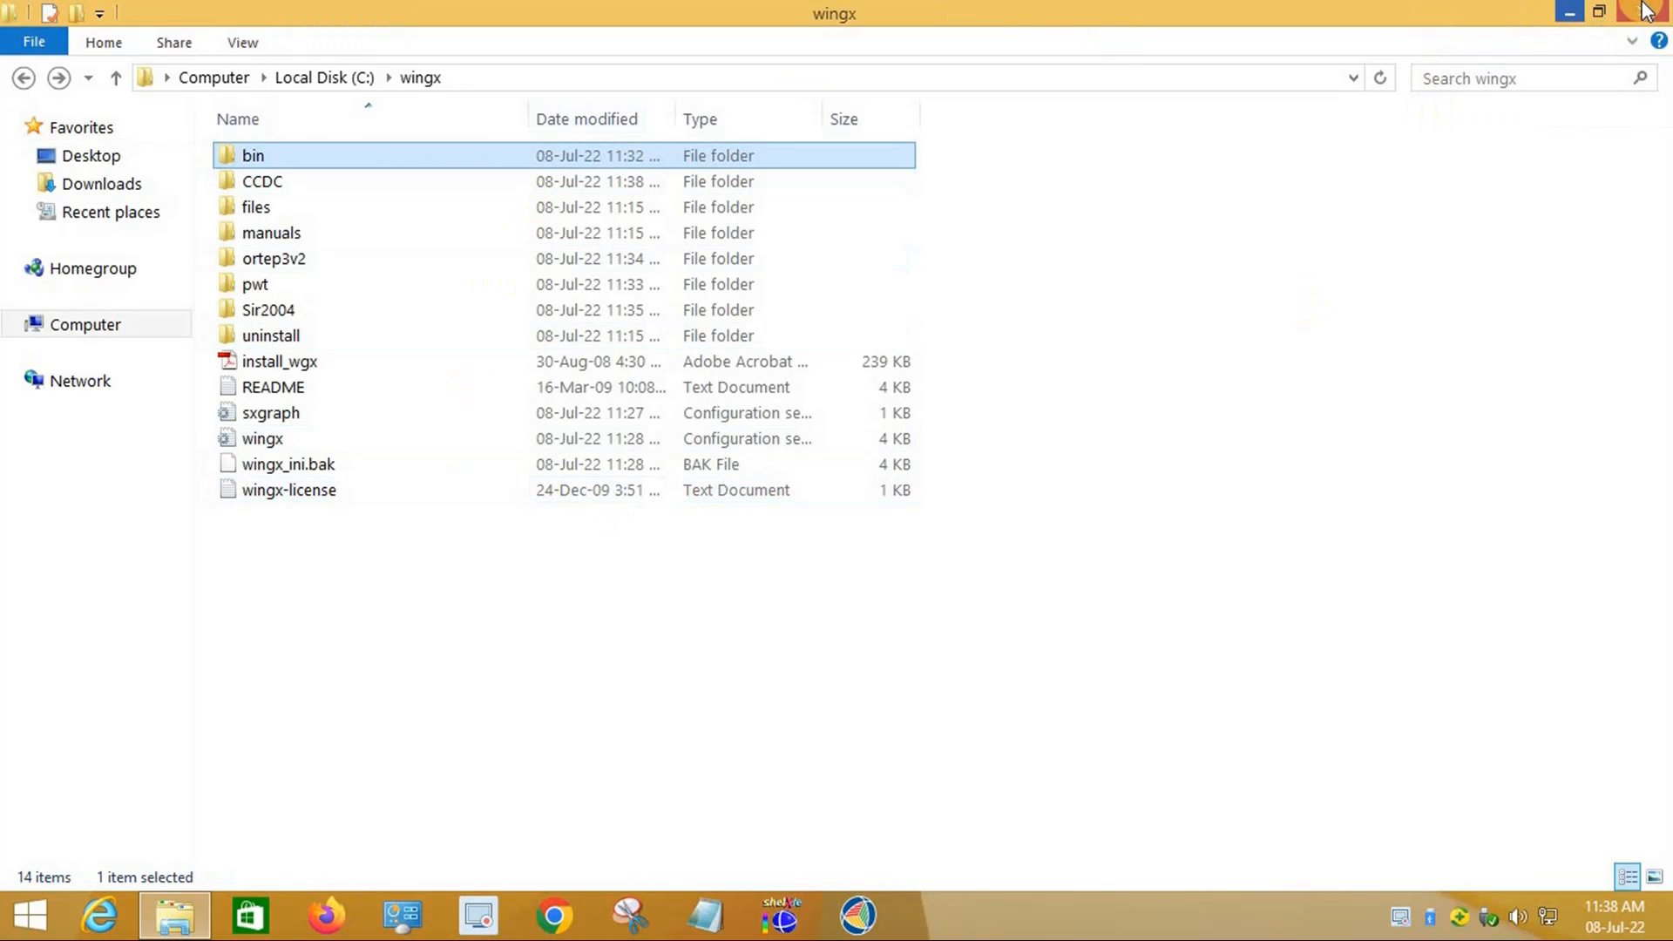
{"action": "left_click", "coordinate": [1644, 12]}
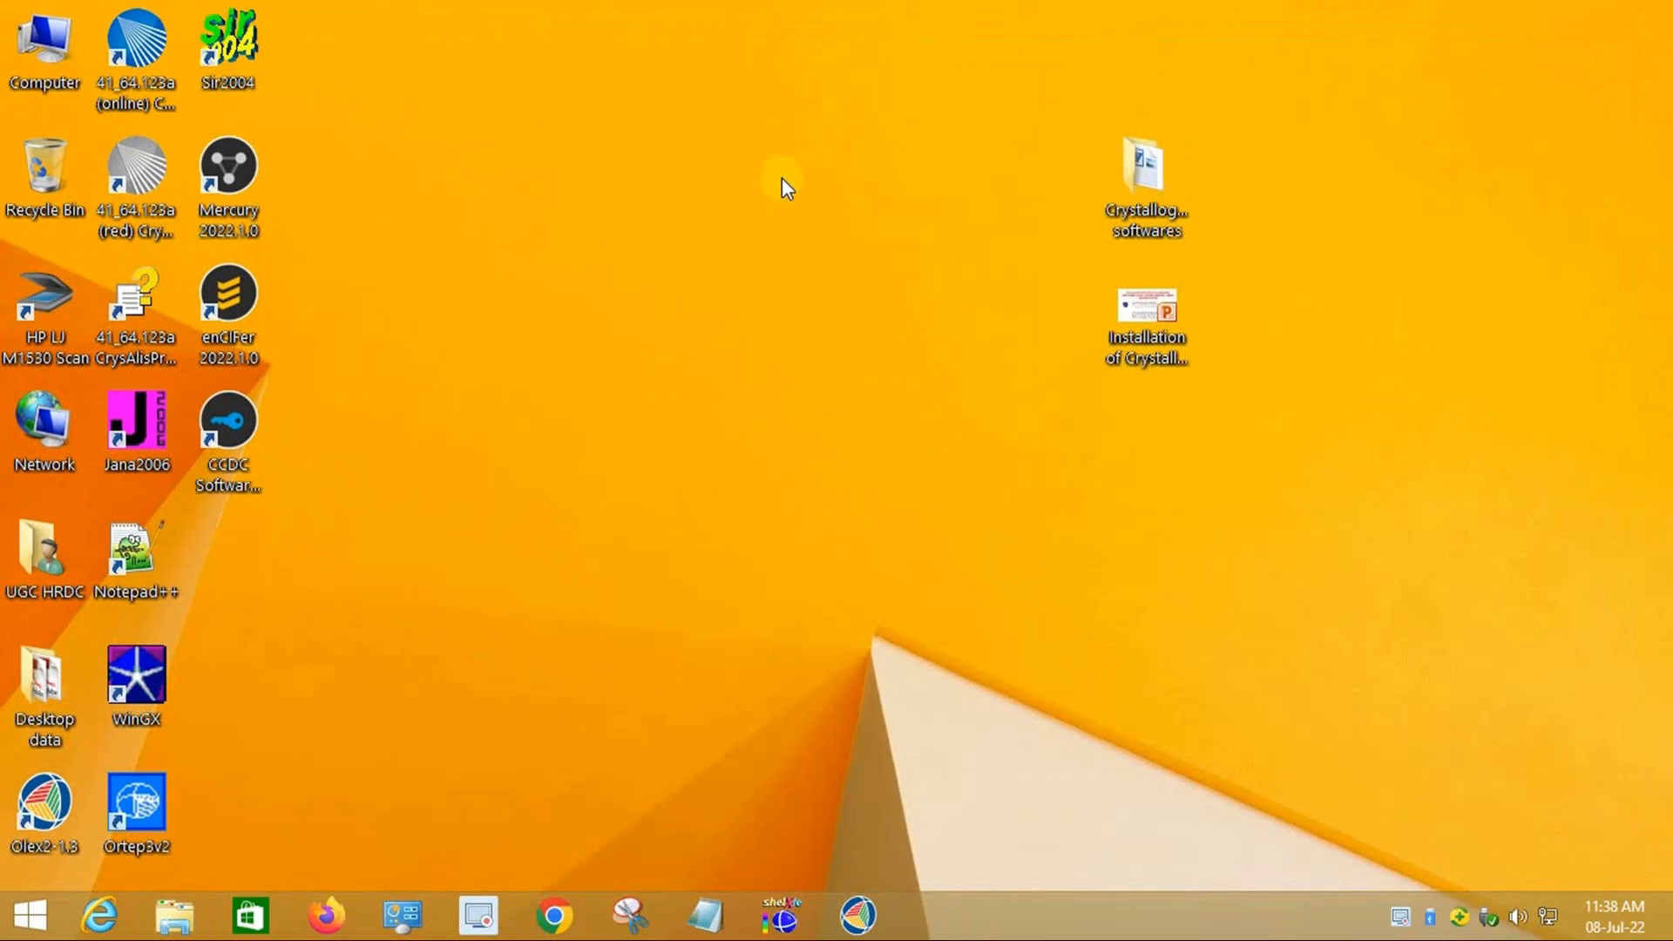
{"action": "right_click", "coordinate": [782, 178]}
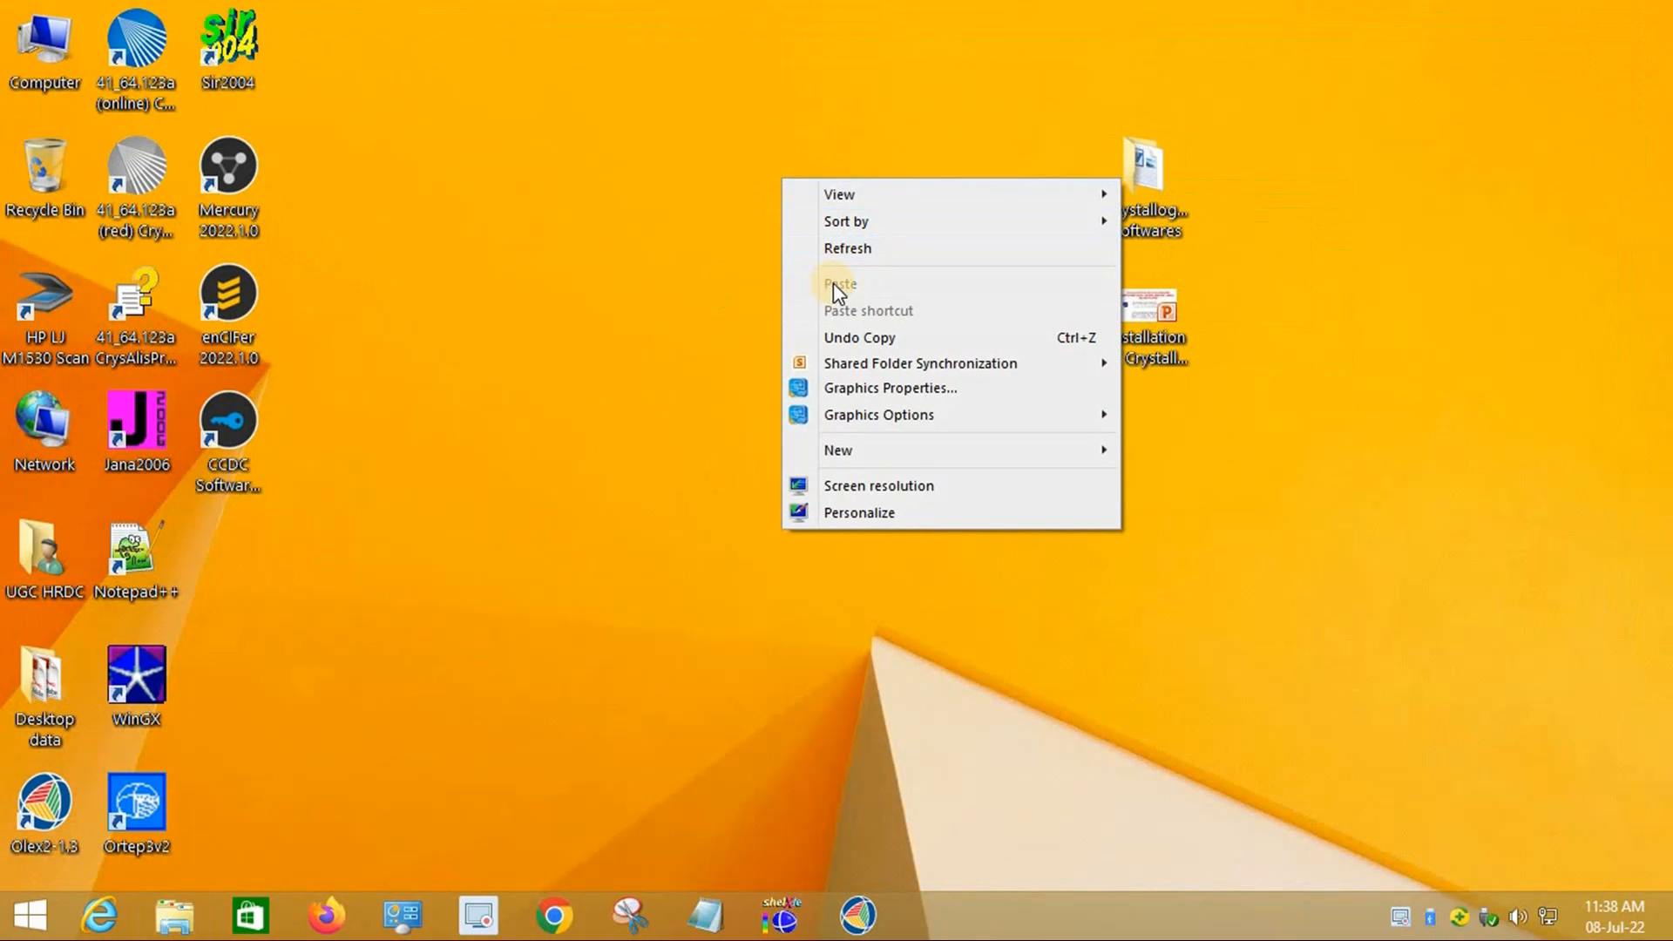
{"action": "left_click", "coordinate": [849, 249]}
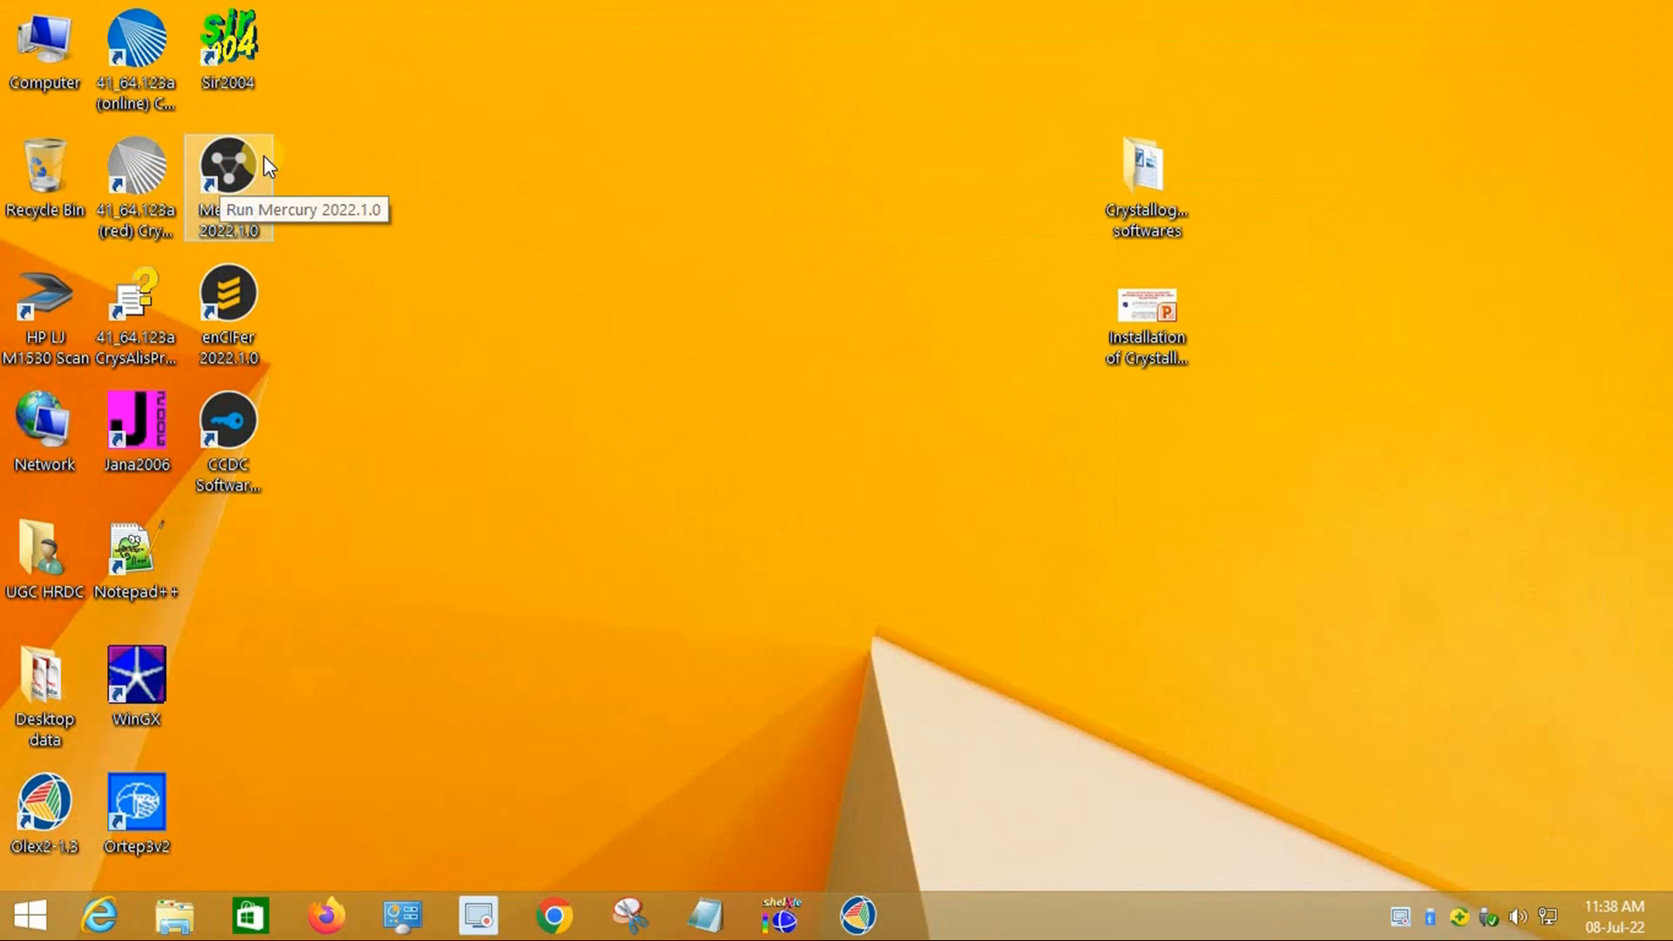
{"action": "left_click", "coordinate": [232, 216]}
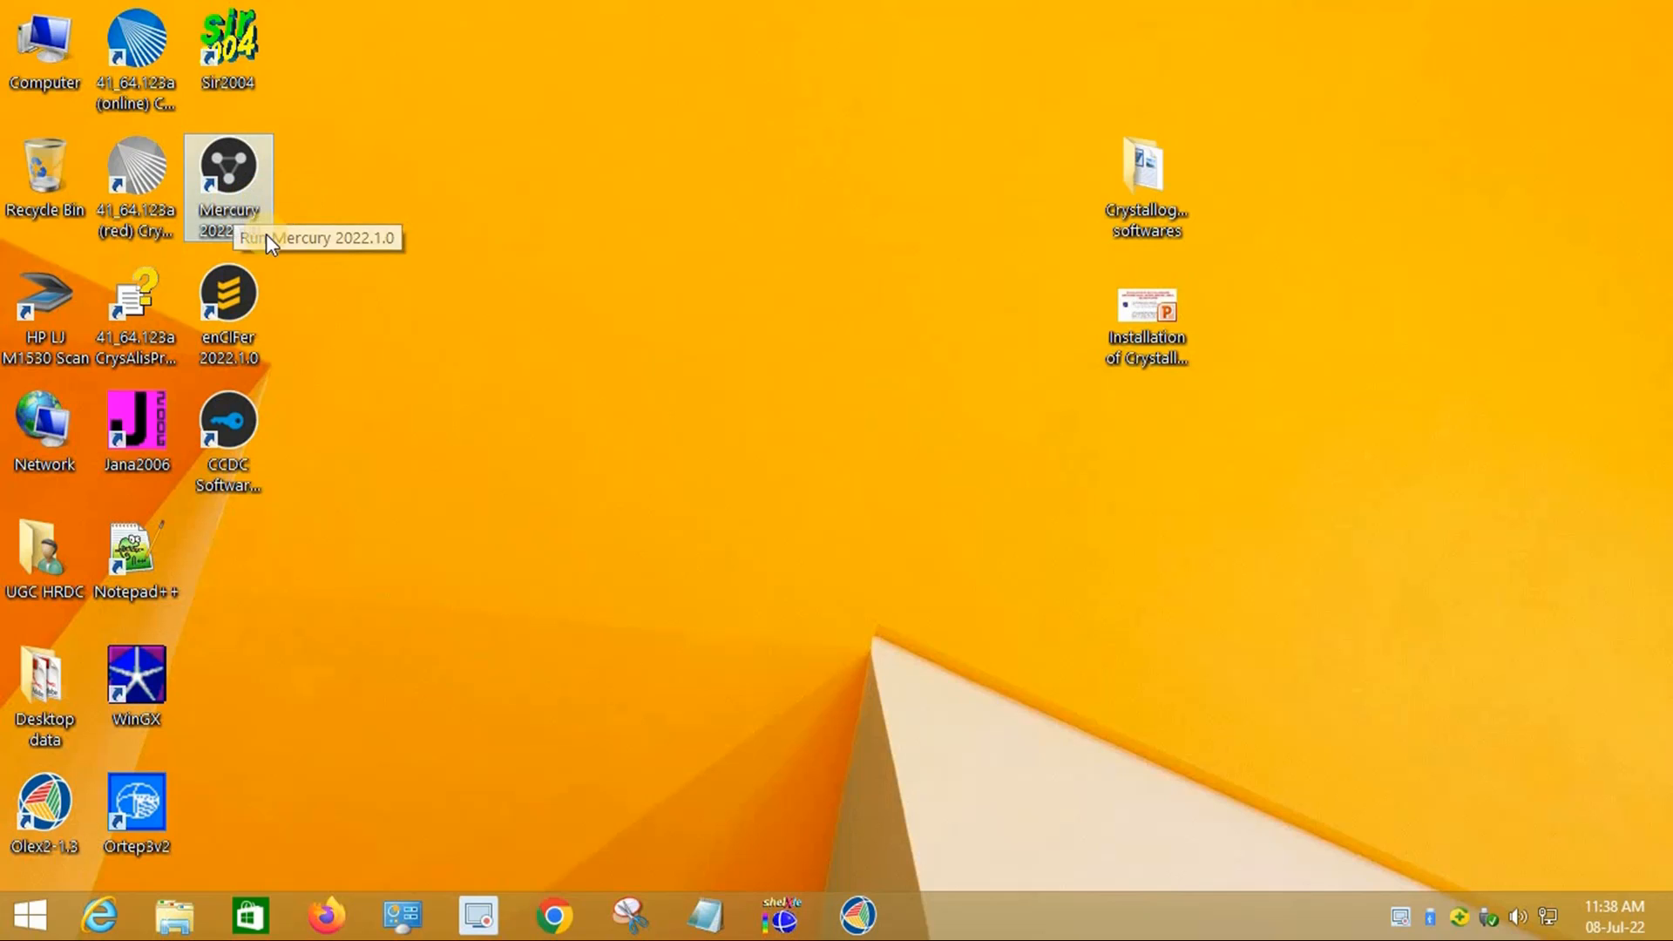
{"action": "double_click", "coordinate": [233, 205]}
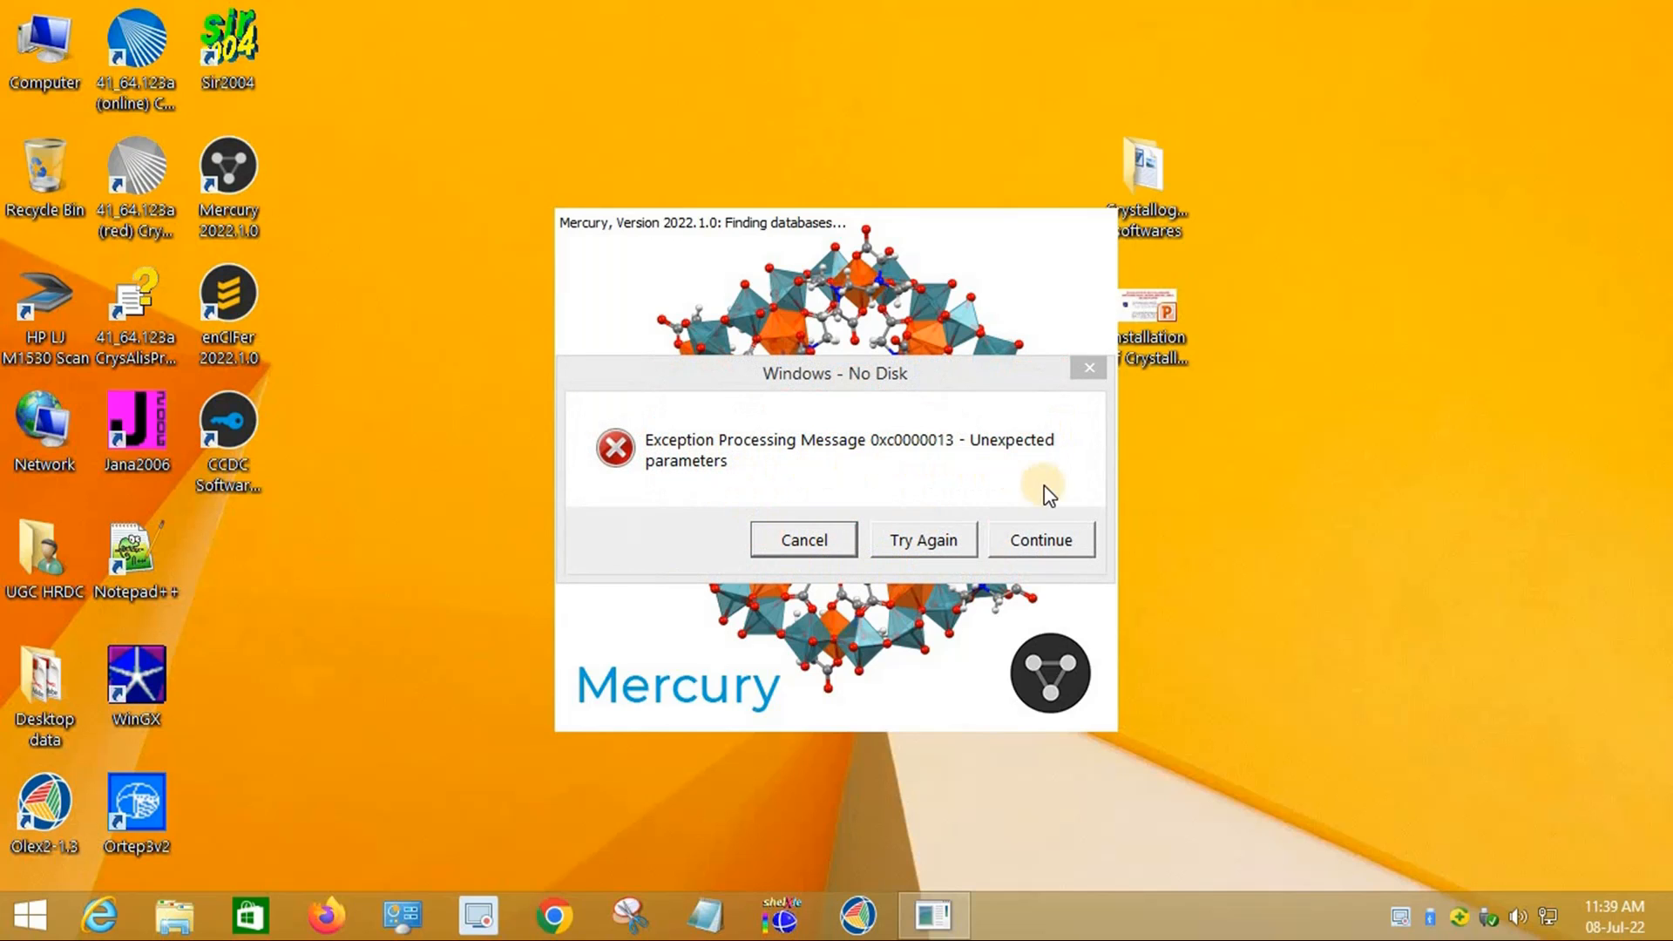
{"action": "left_click", "coordinate": [1065, 548]}
{"action": "left_click", "coordinate": [1063, 547]}
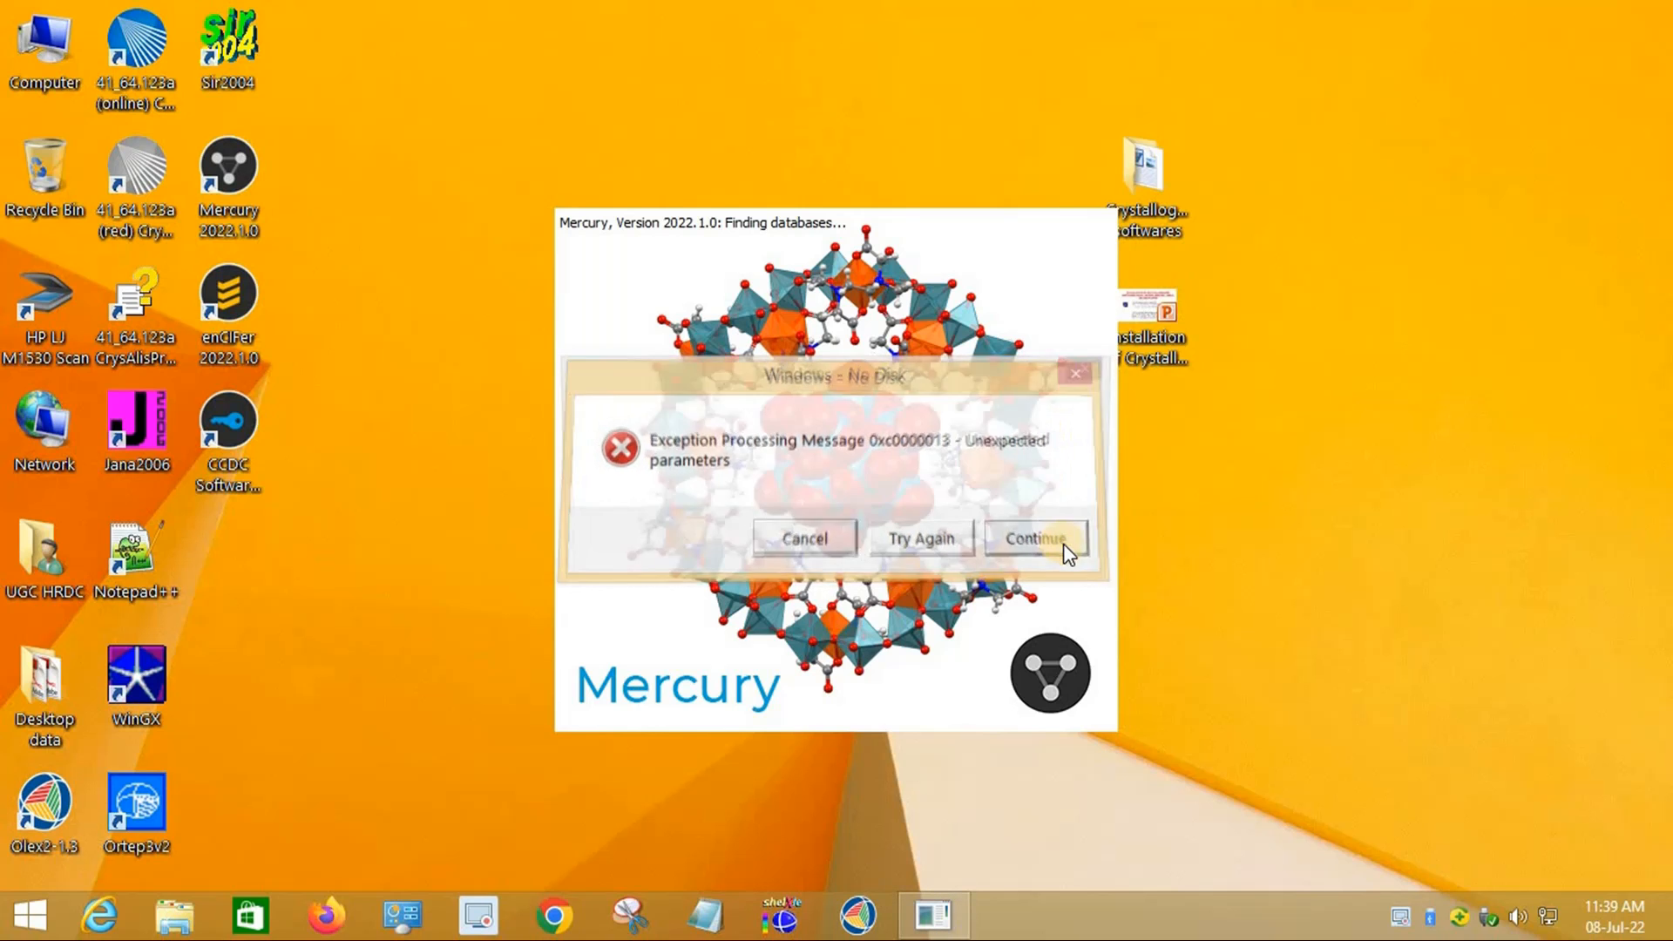
{"action": "left_click", "coordinate": [813, 542]}
{"action": "left_click", "coordinate": [833, 546]}
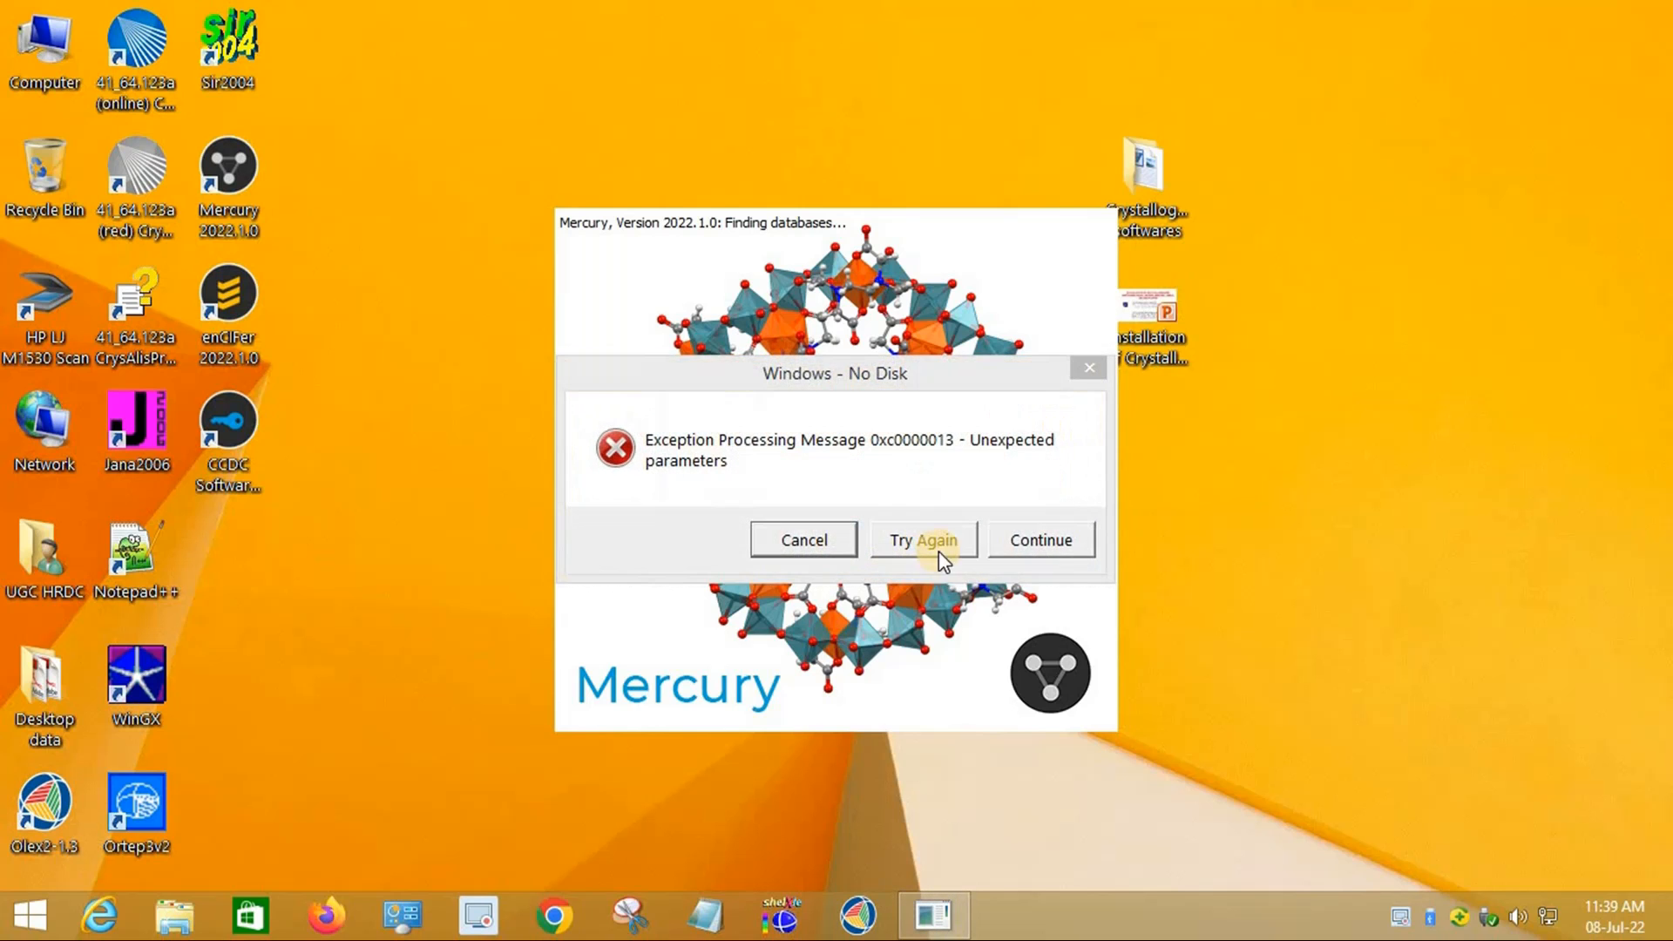
{"action": "left_click", "coordinate": [951, 544]}
{"action": "left_click", "coordinate": [1088, 370]}
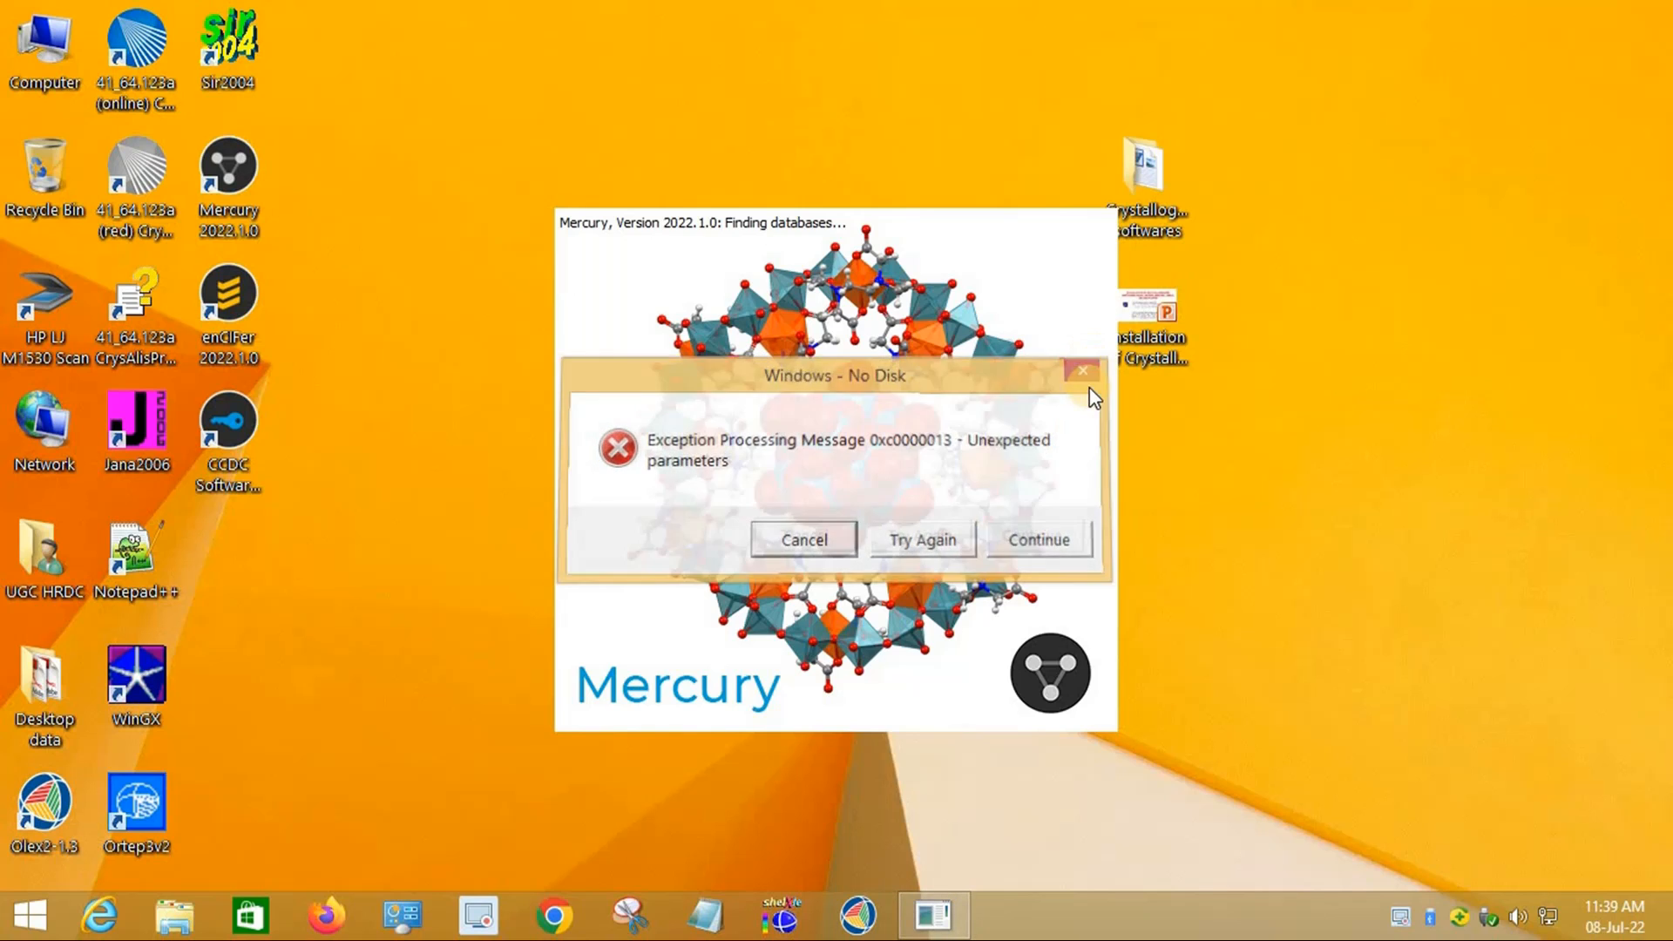
{"action": "left_click", "coordinate": [1088, 369]}
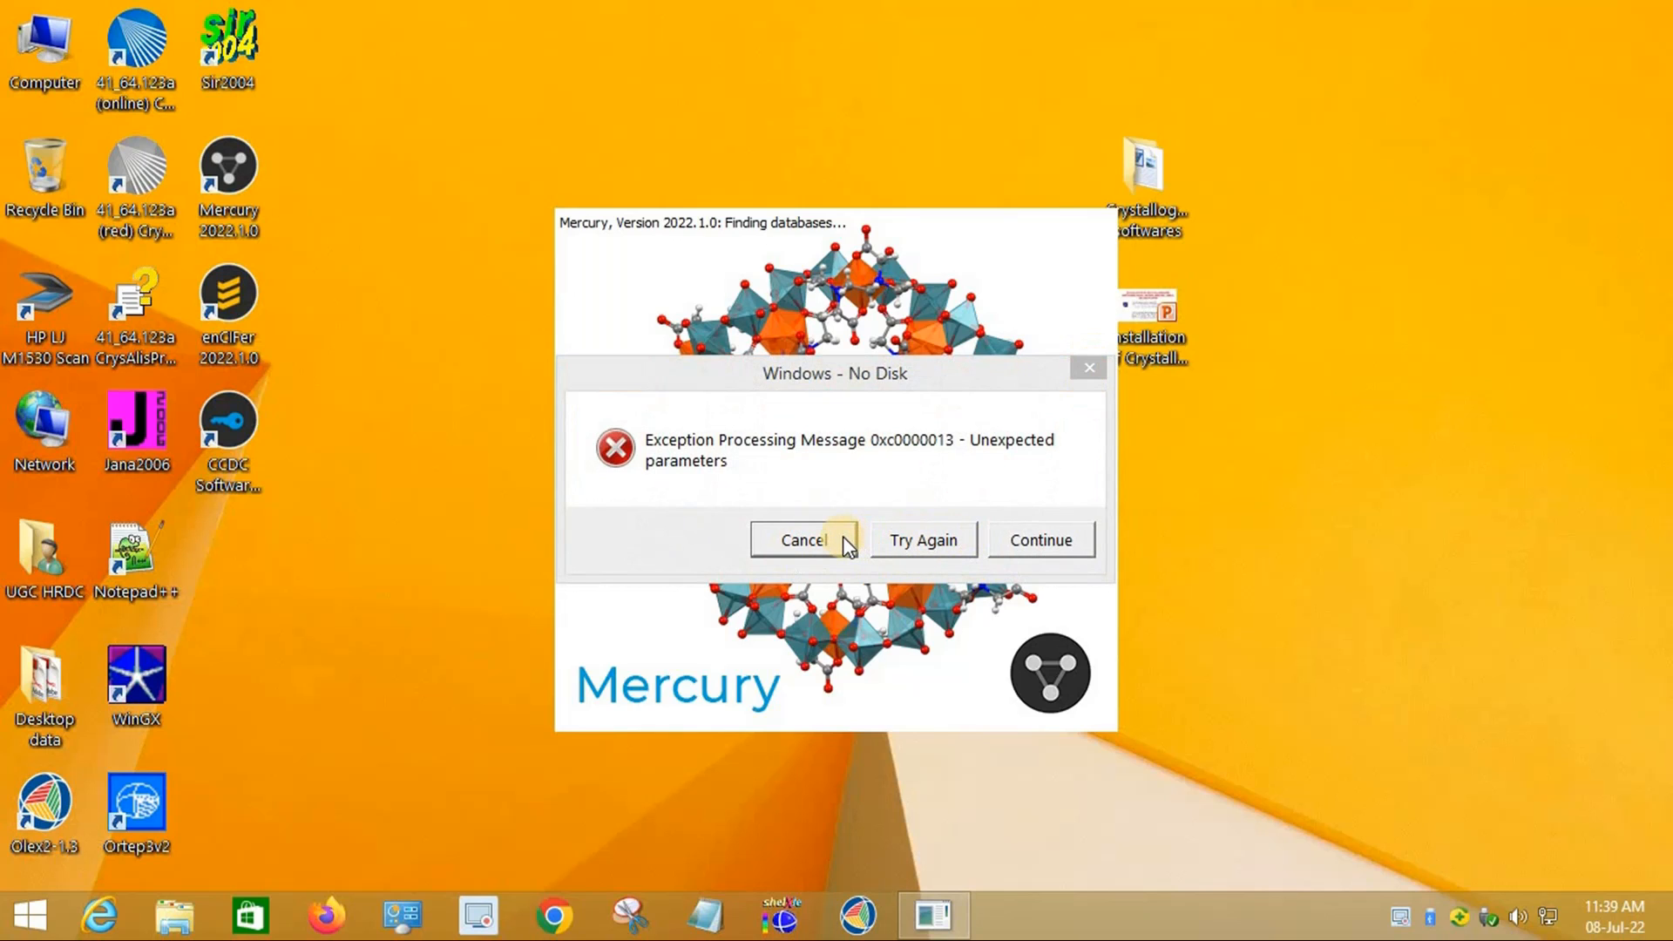
{"action": "left_click", "coordinate": [804, 540]}
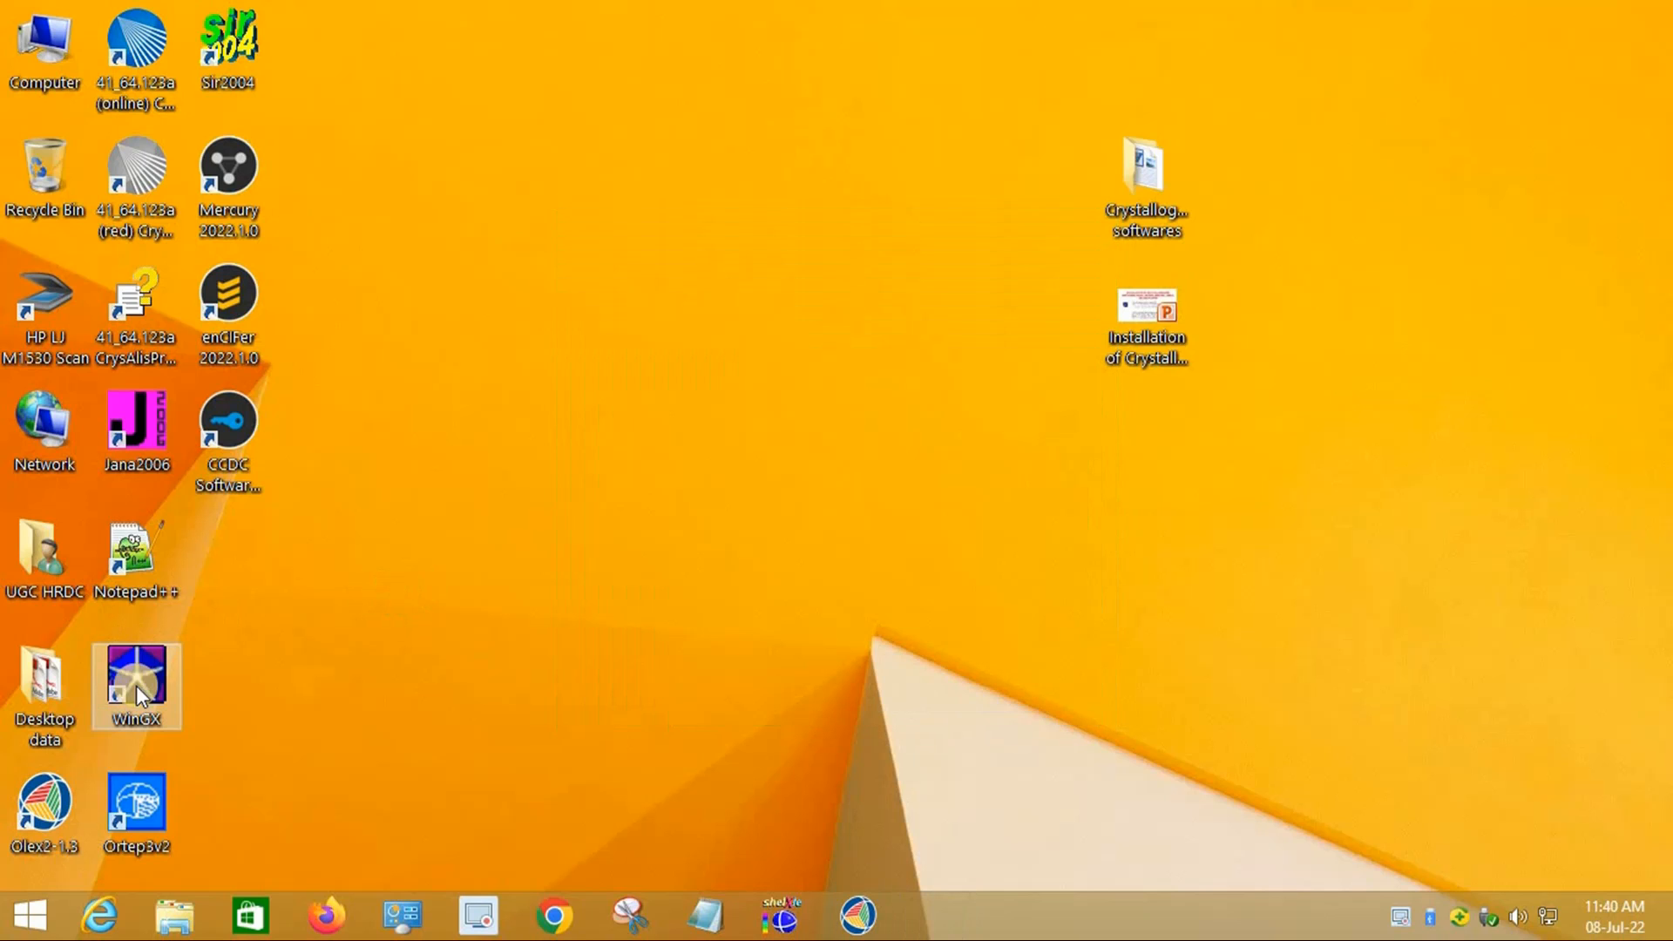
Step: Launch WinGX and set Ghostgum's gsview32.exe as the PostScript viewer plugin
{"action": "double_click", "coordinate": [163, 668]}
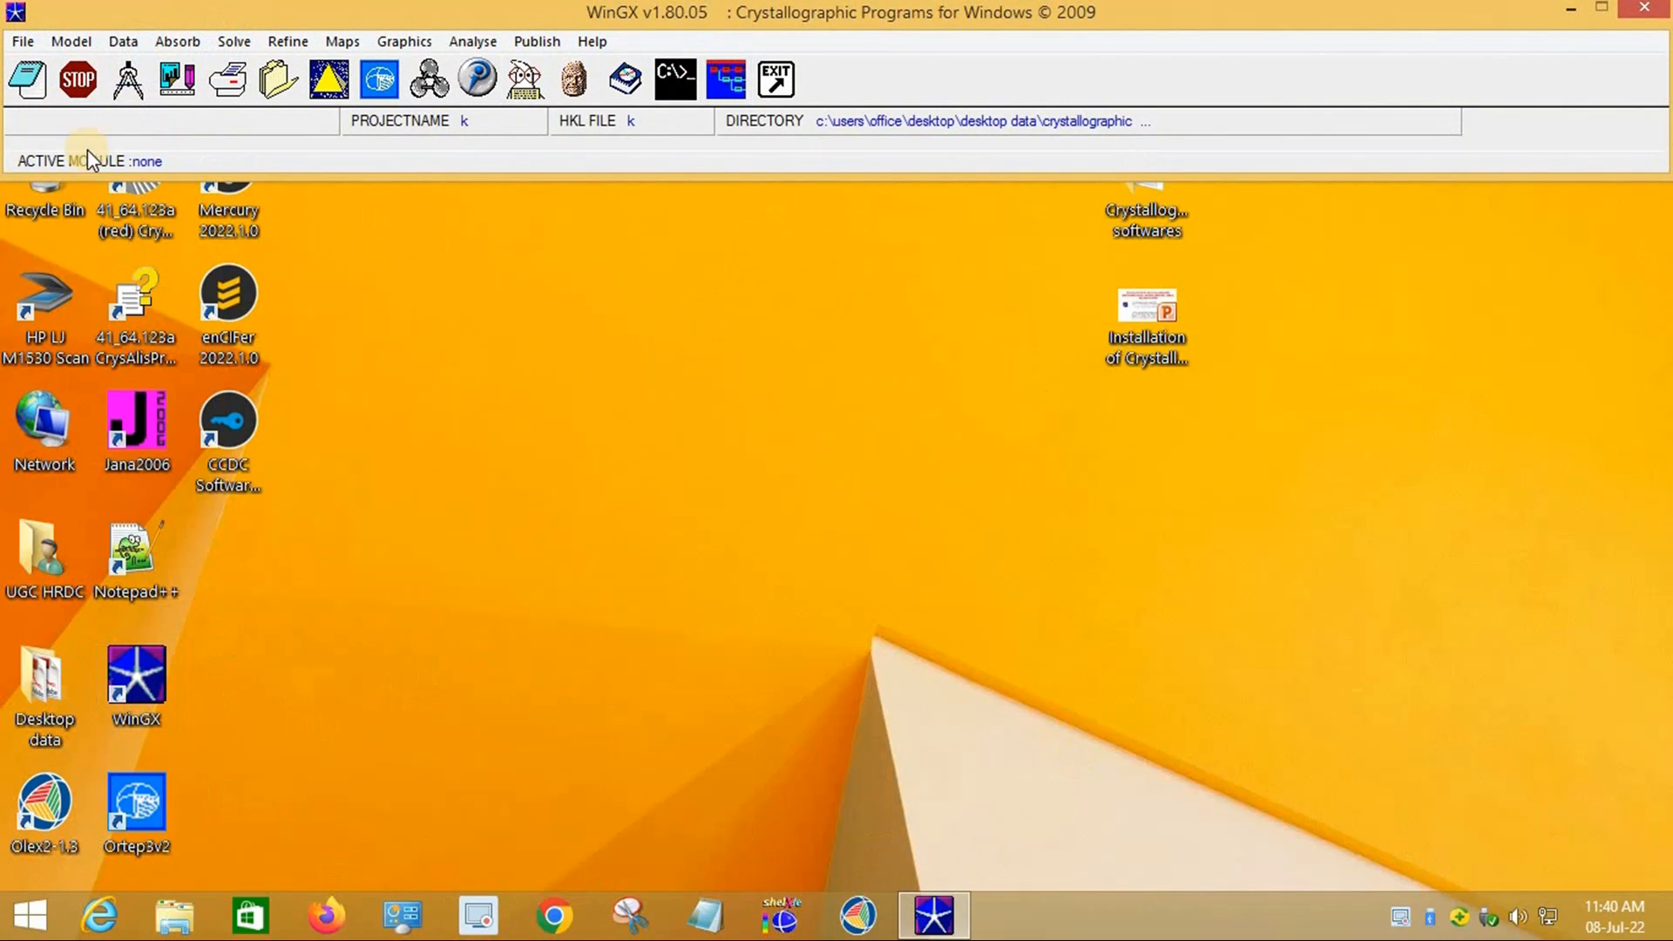
{"action": "left_click", "coordinate": [719, 79]}
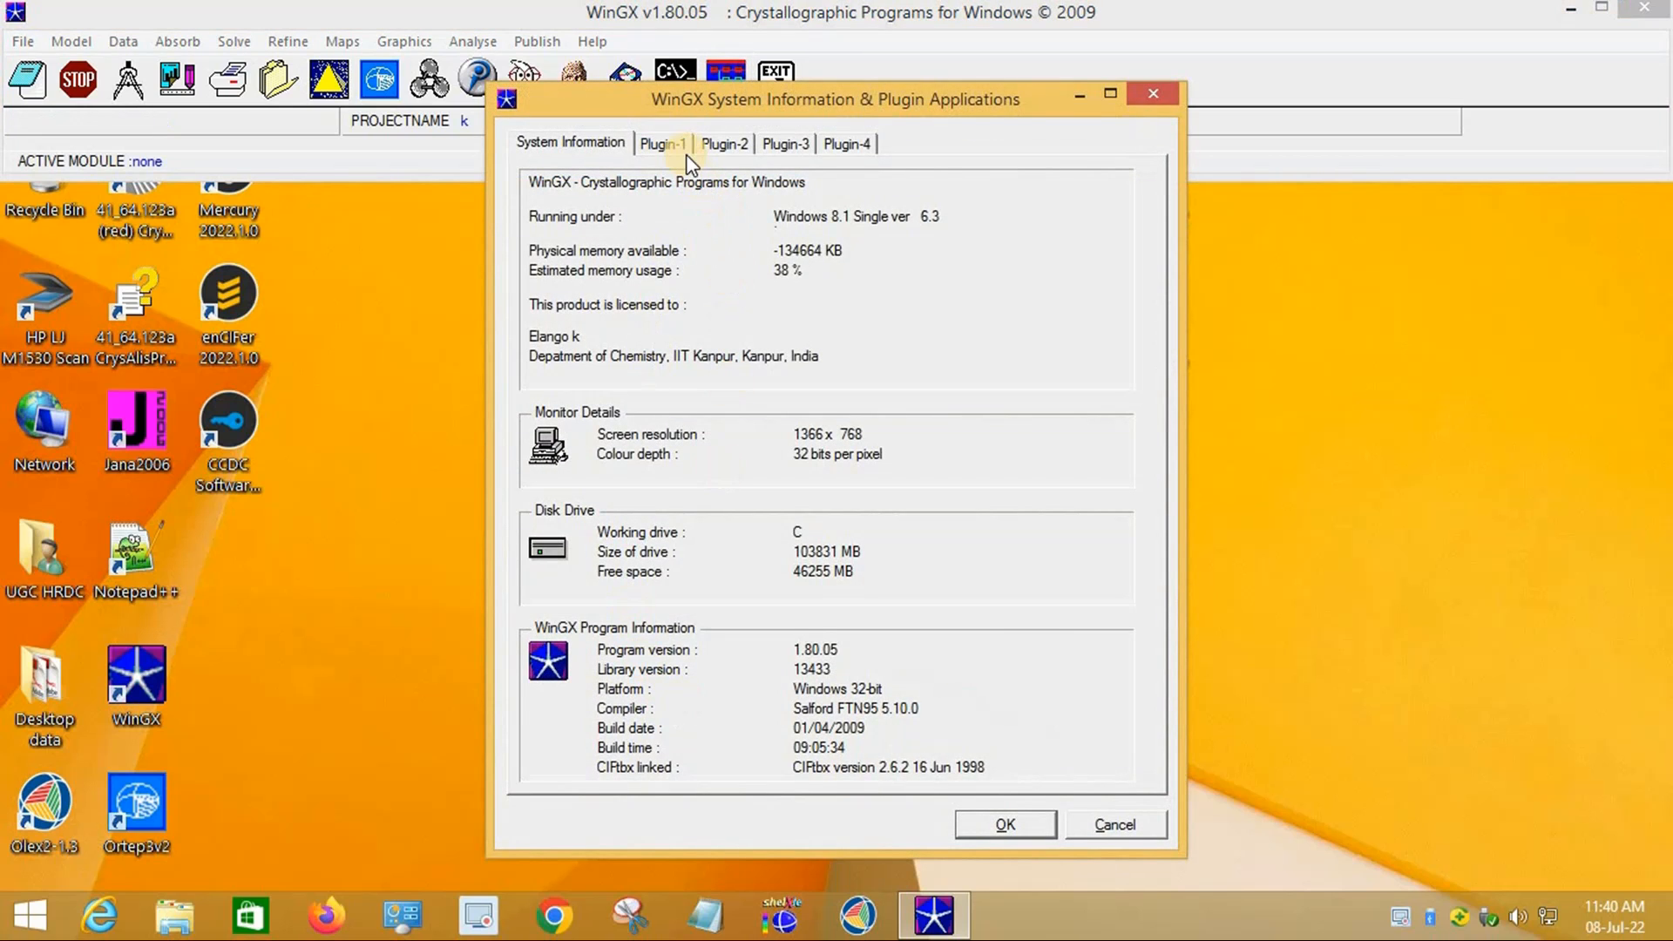
{"action": "left_click", "coordinate": [674, 142]}
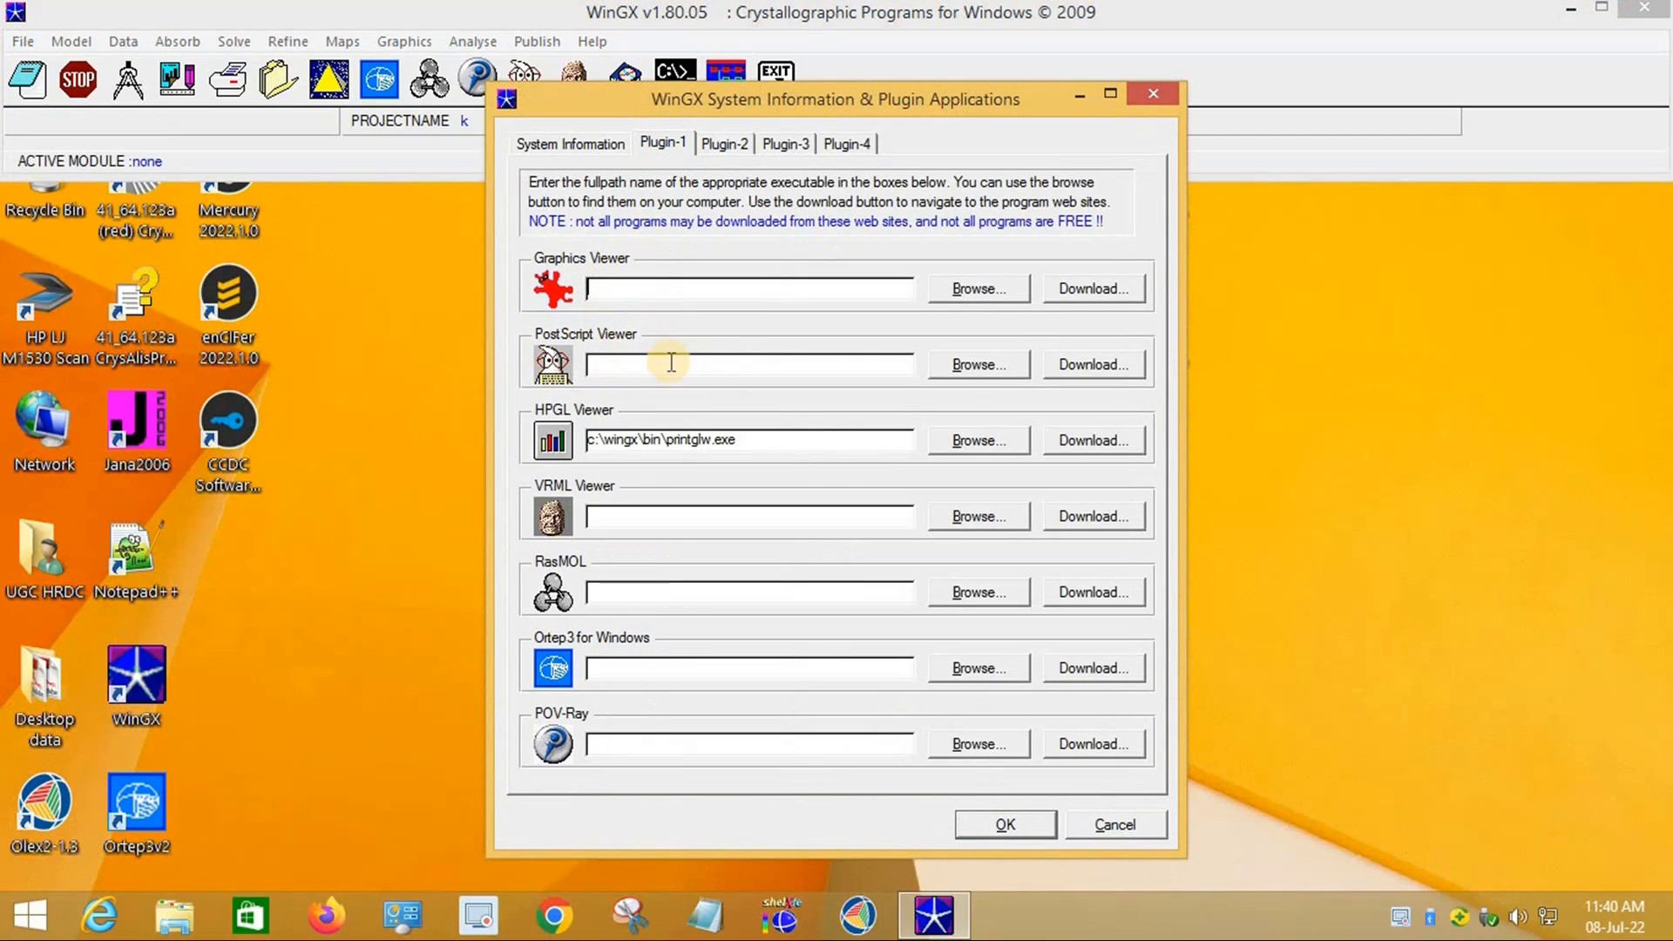
{"action": "left_click", "coordinate": [973, 366]}
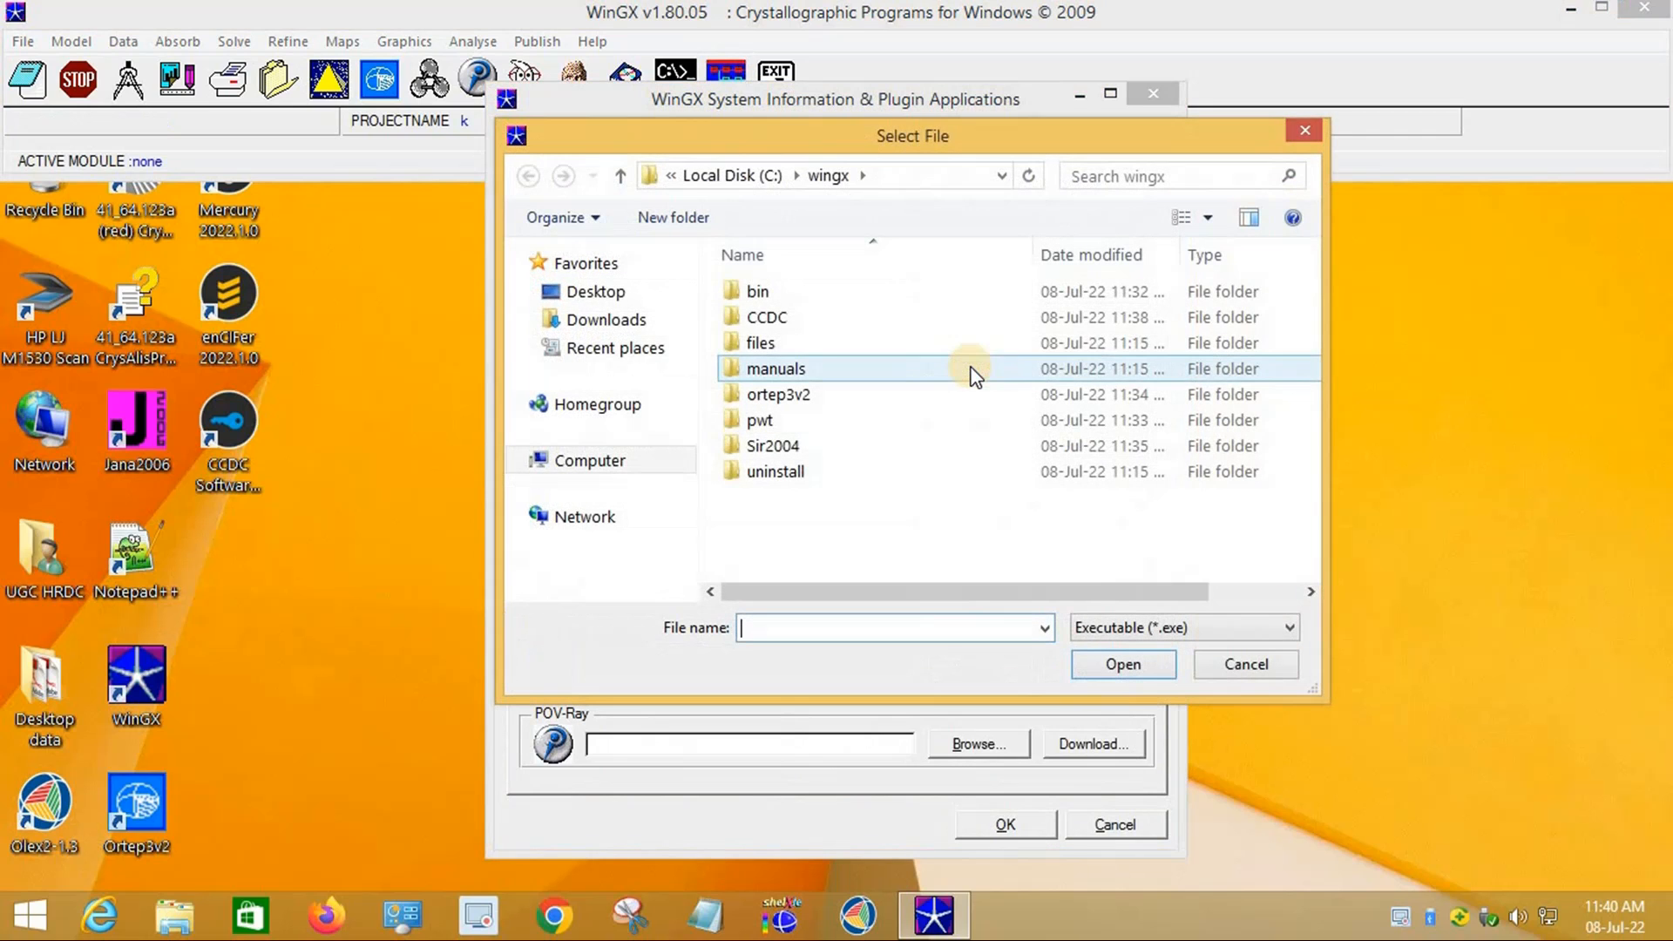
{"action": "double_click", "coordinate": [802, 395]}
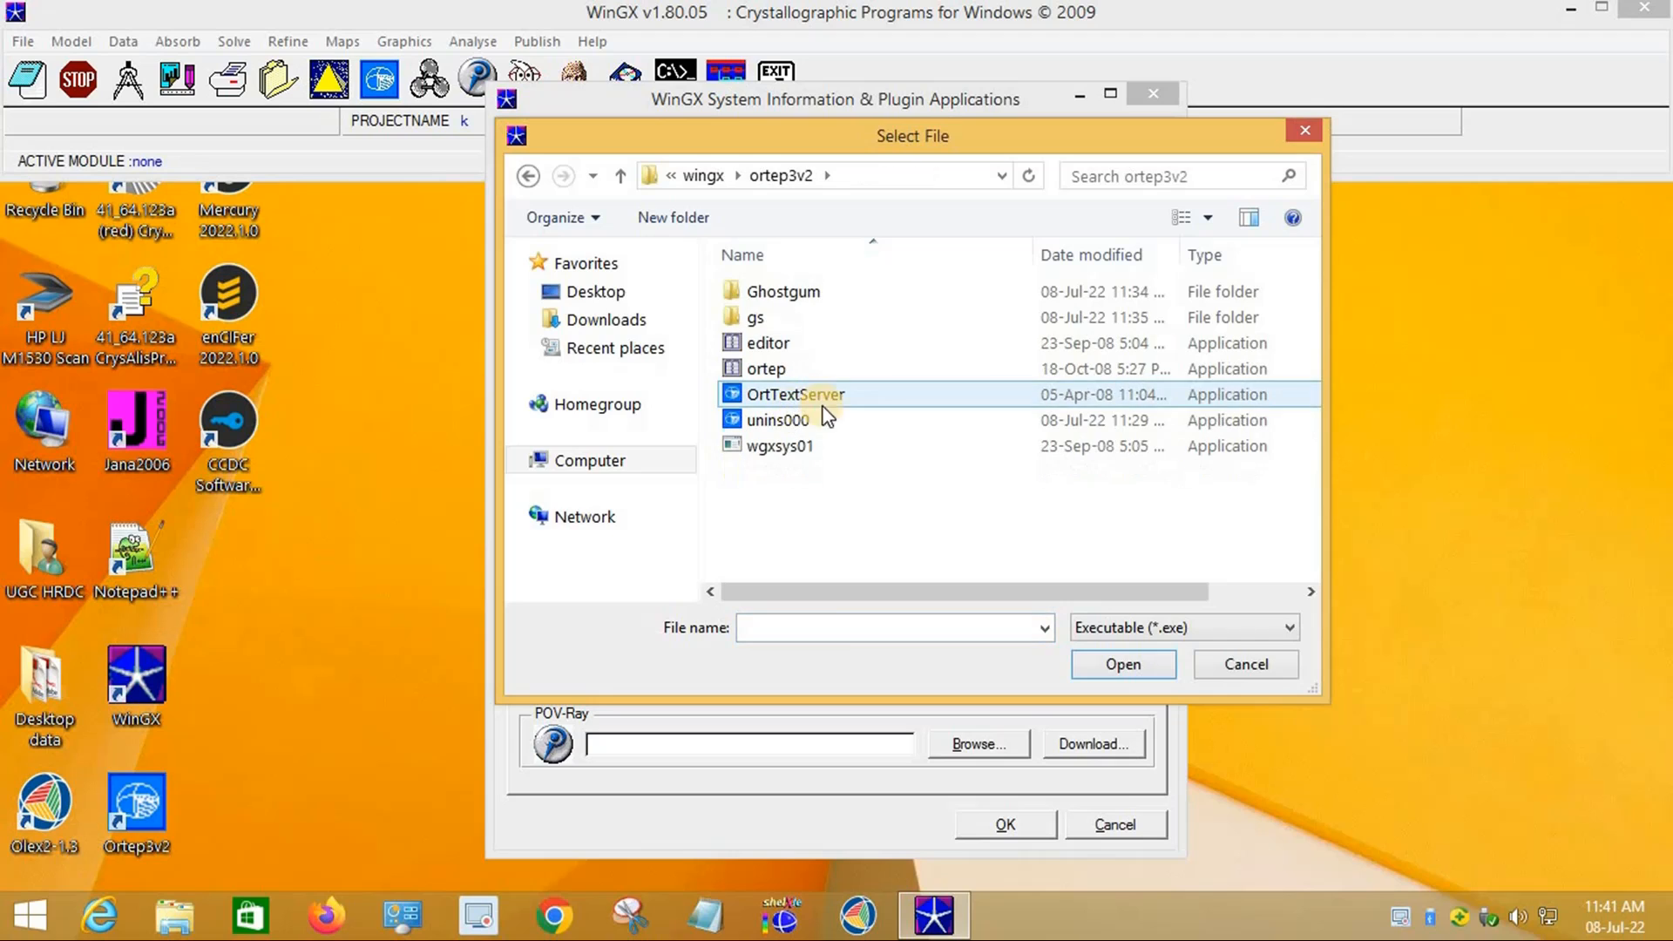
{"action": "double_click", "coordinate": [813, 291]}
{"action": "double_click", "coordinate": [772, 291]}
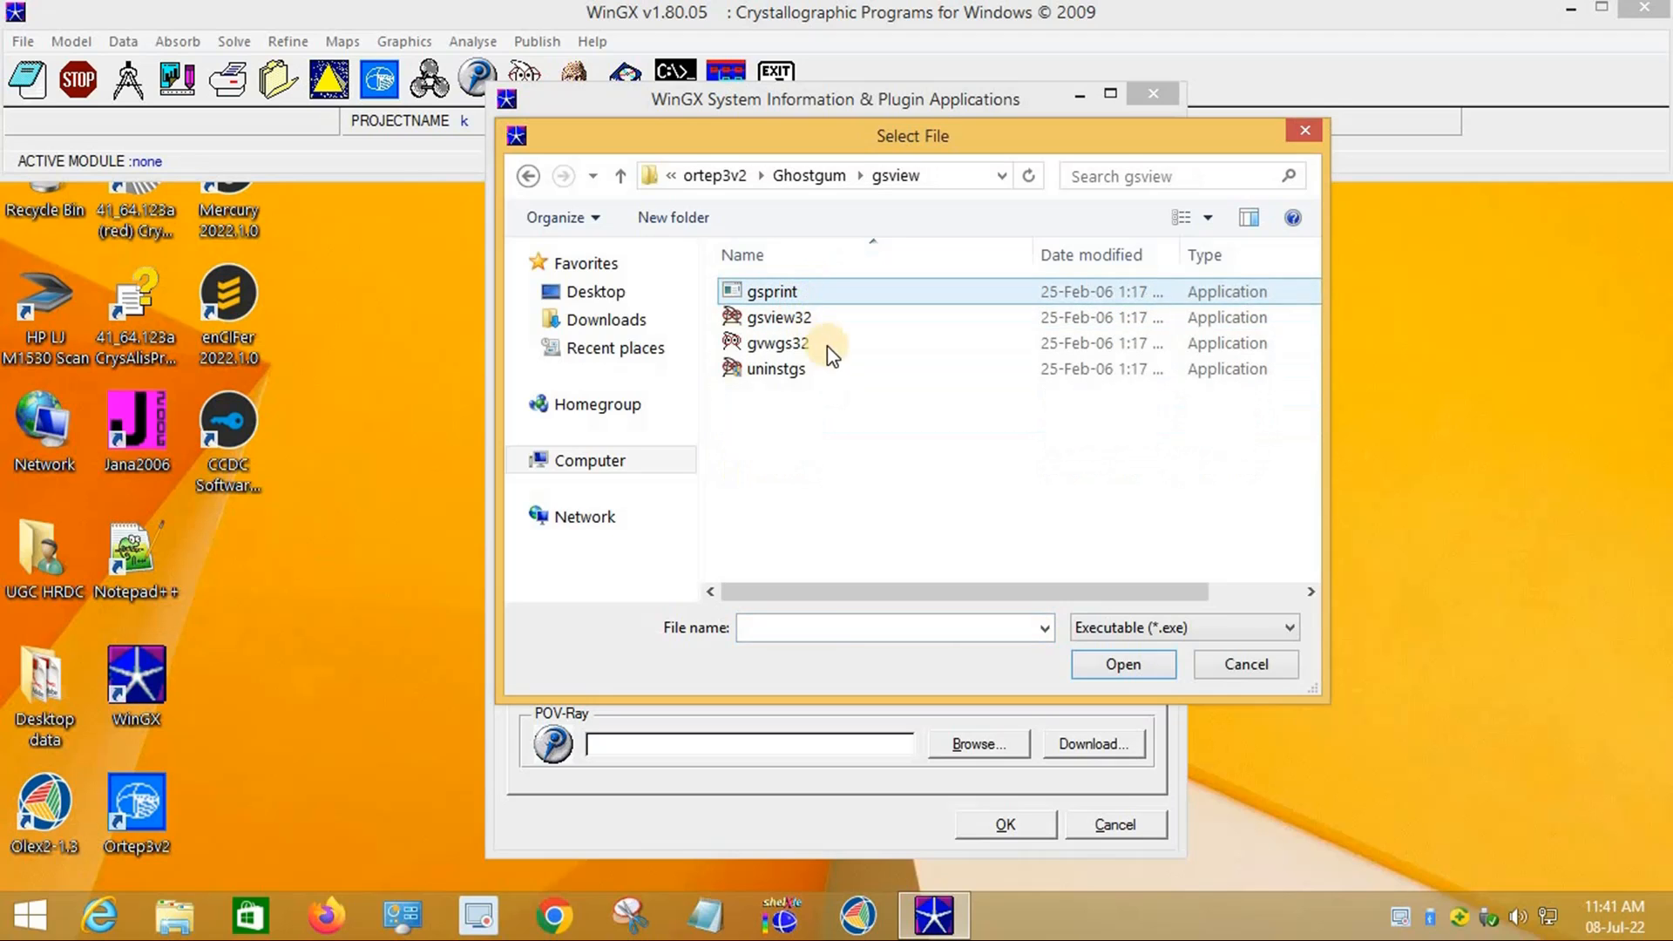
{"action": "left_click", "coordinate": [774, 322]}
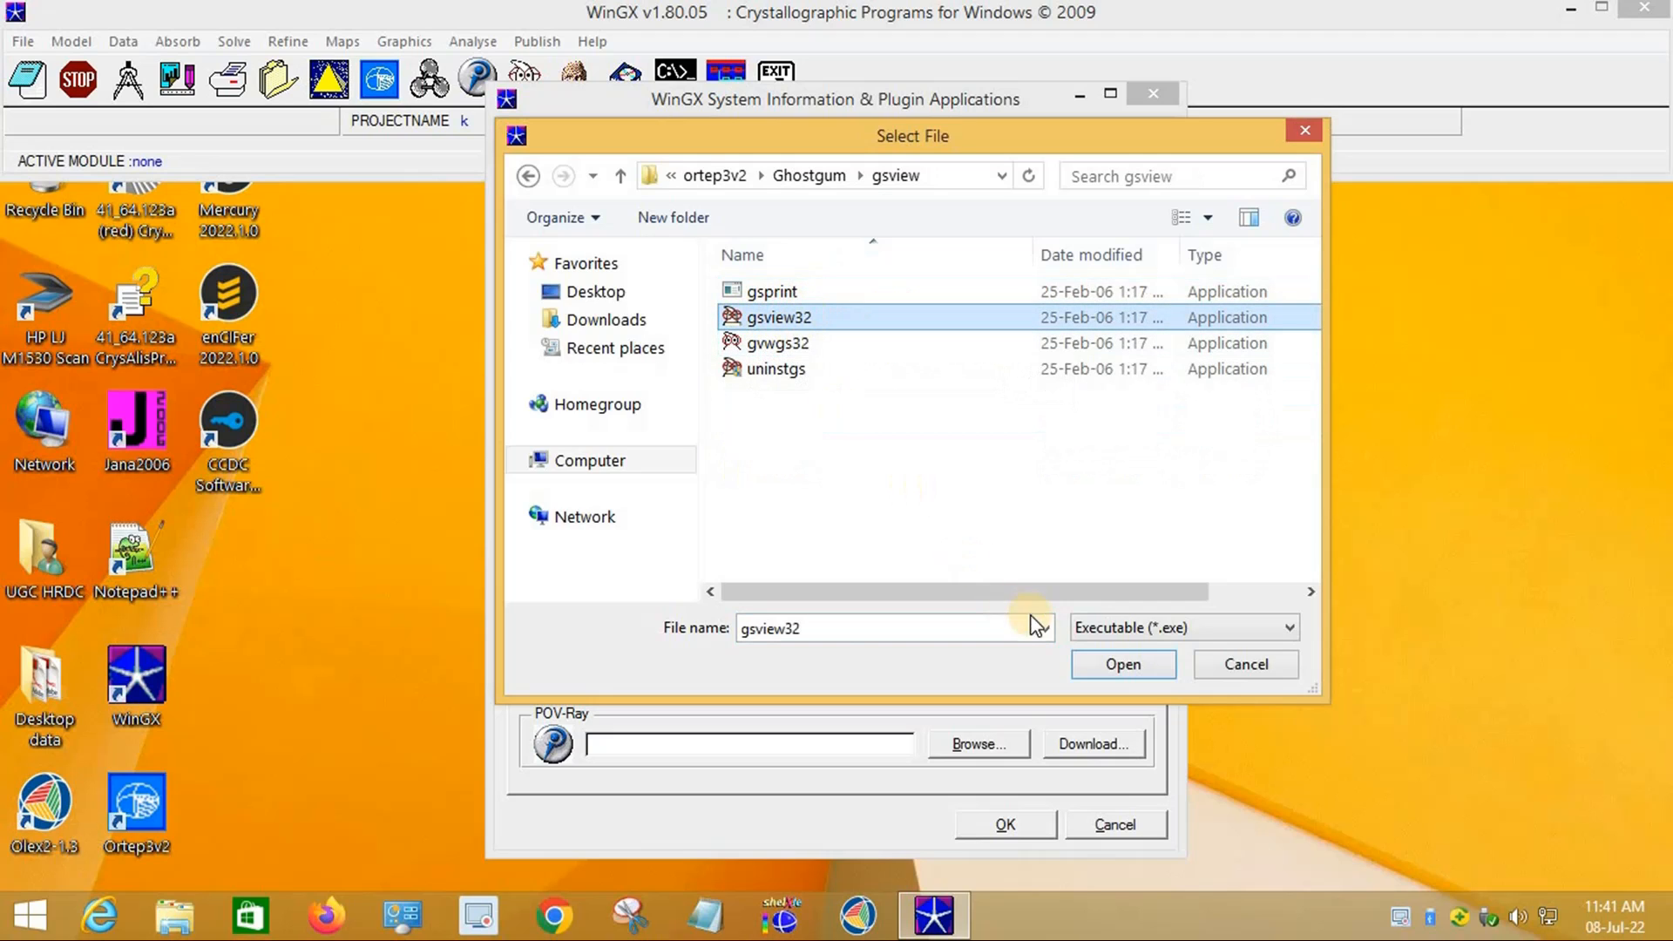
{"action": "left_click", "coordinate": [1126, 663]}
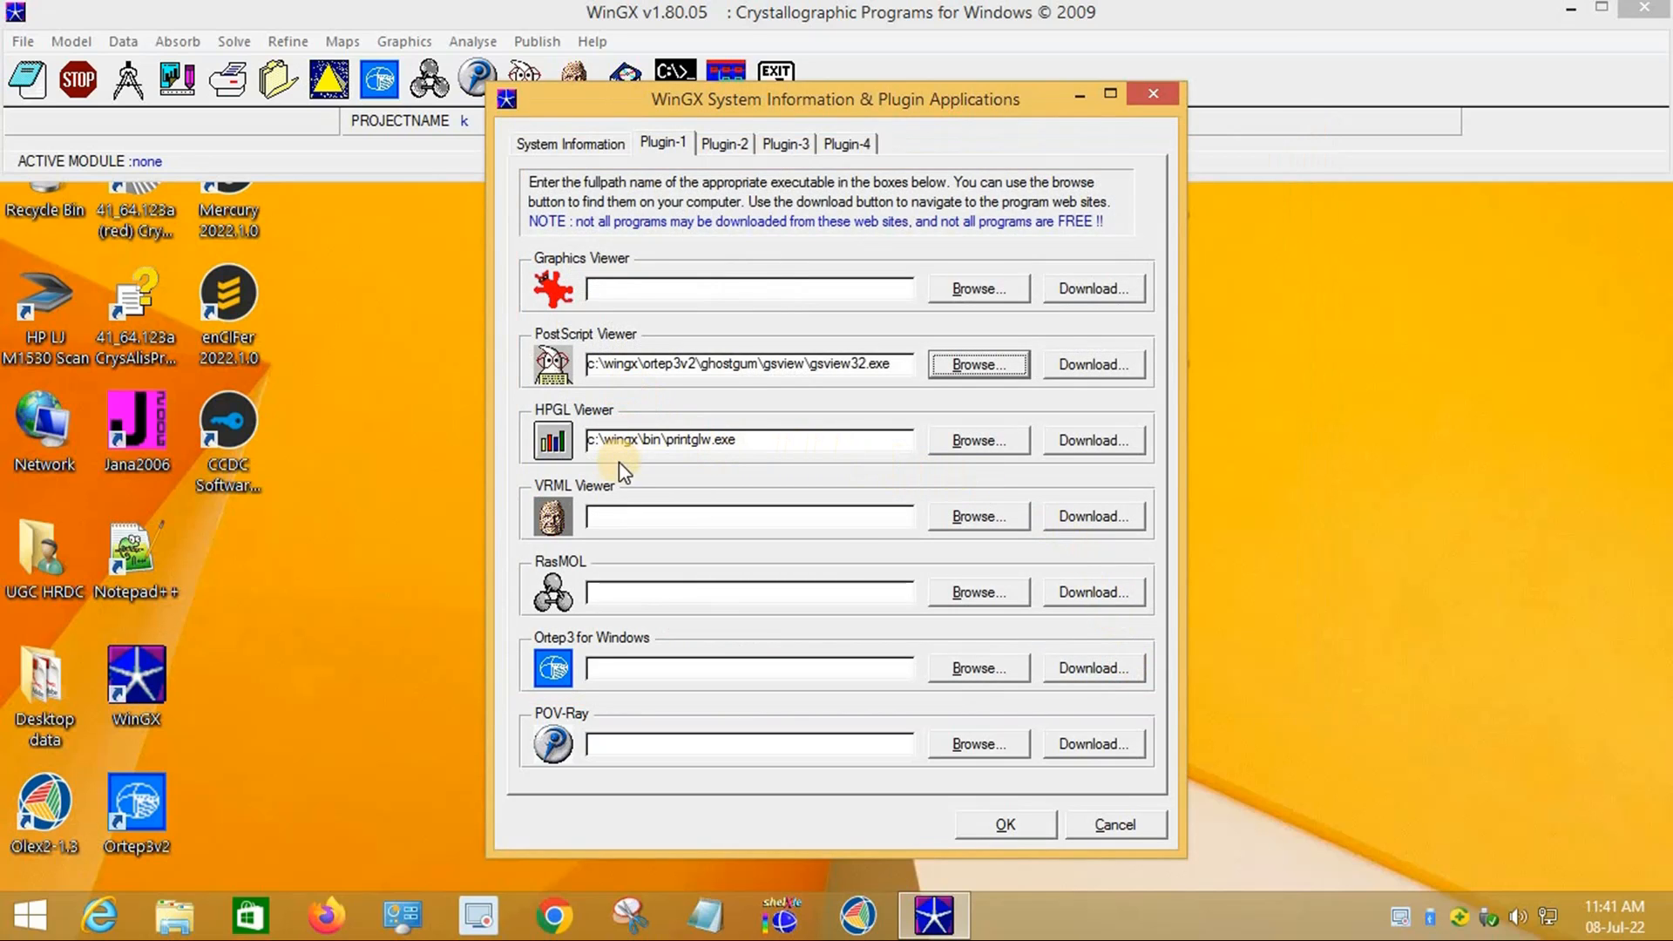
Step: Set c:\wingx\ortep3v2\ortep.exe as the Ortep3 for Windows plugin
{"action": "left_click", "coordinate": [970, 666]}
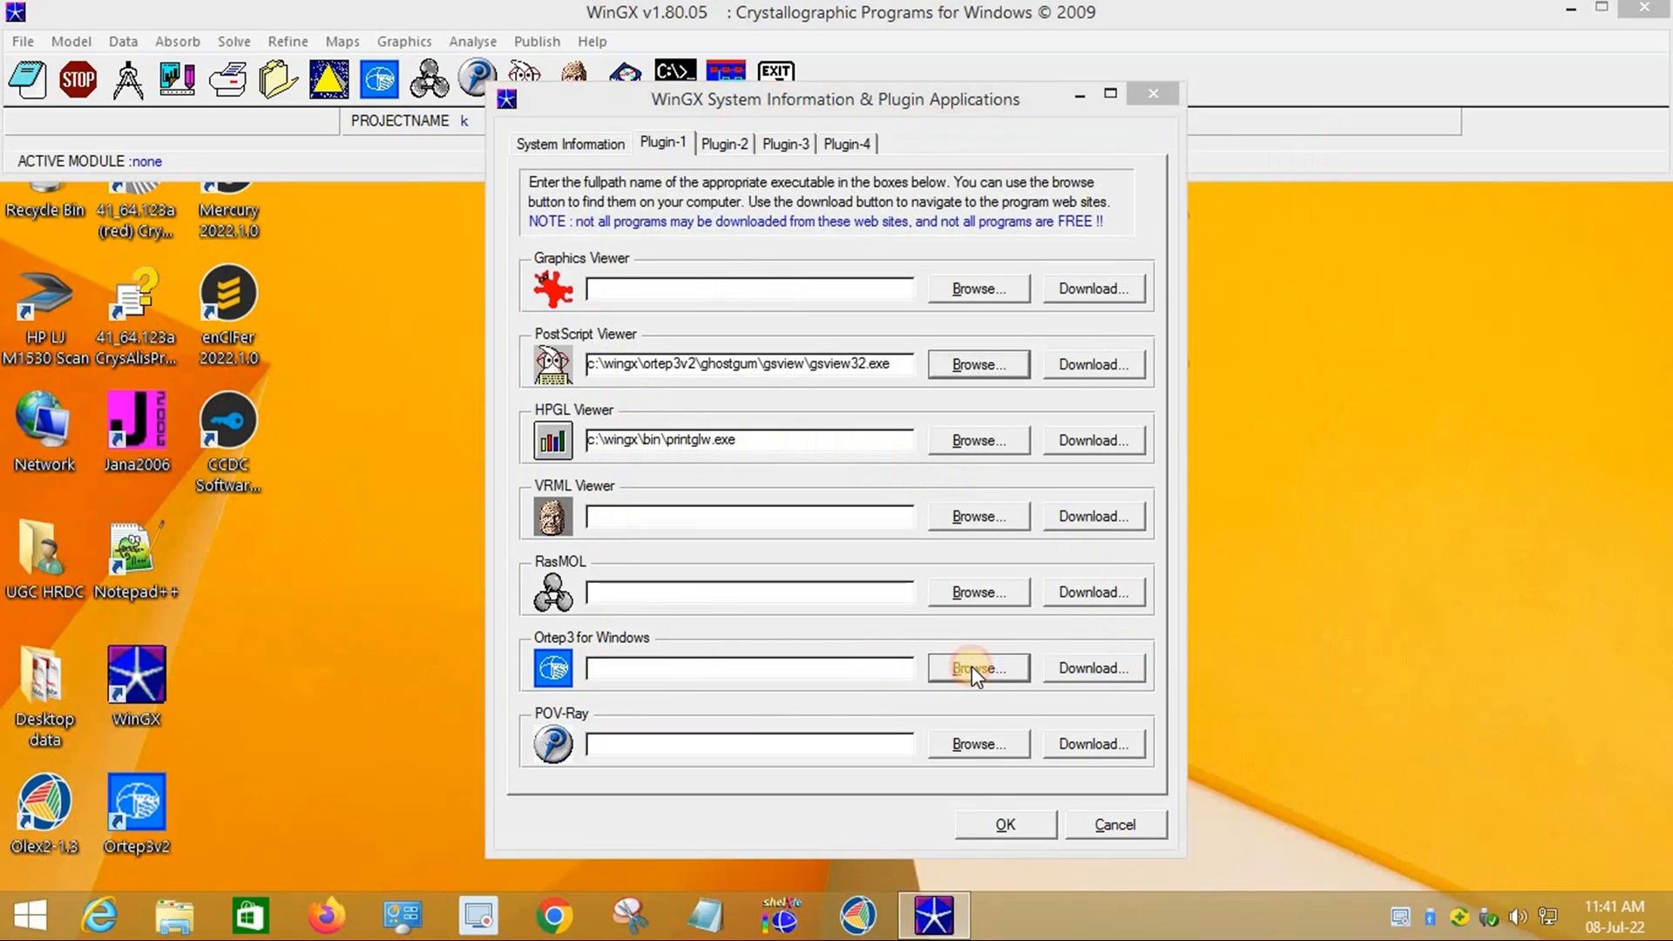
{"action": "left_click", "coordinate": [706, 177]}
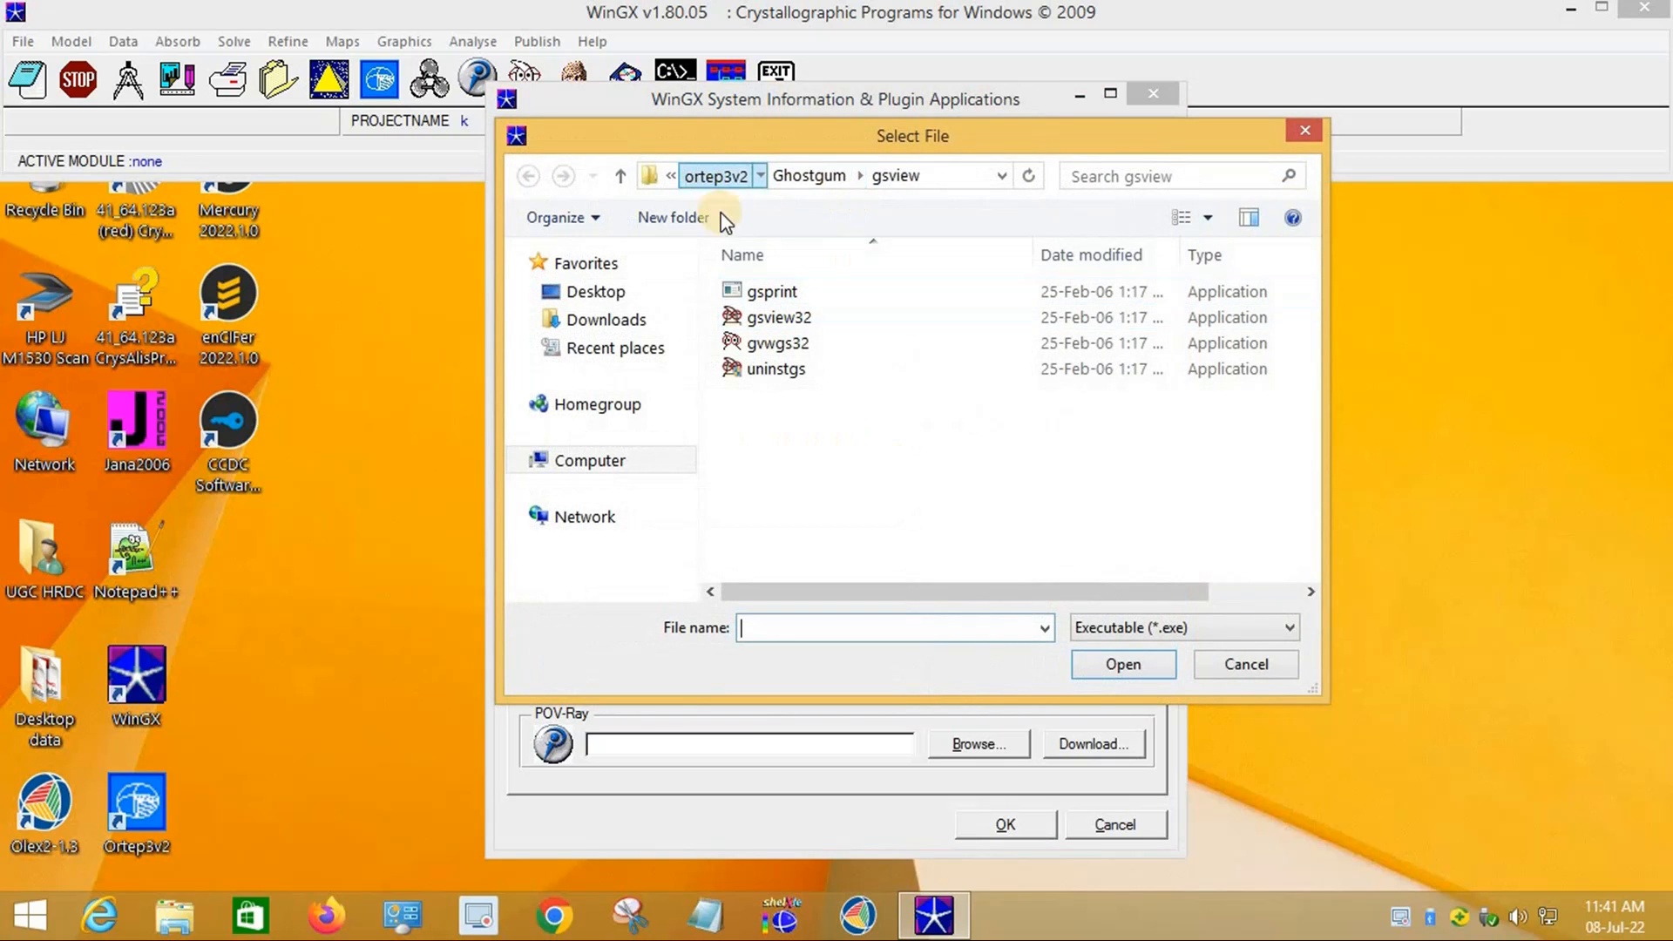
{"action": "left_click", "coordinate": [707, 179]}
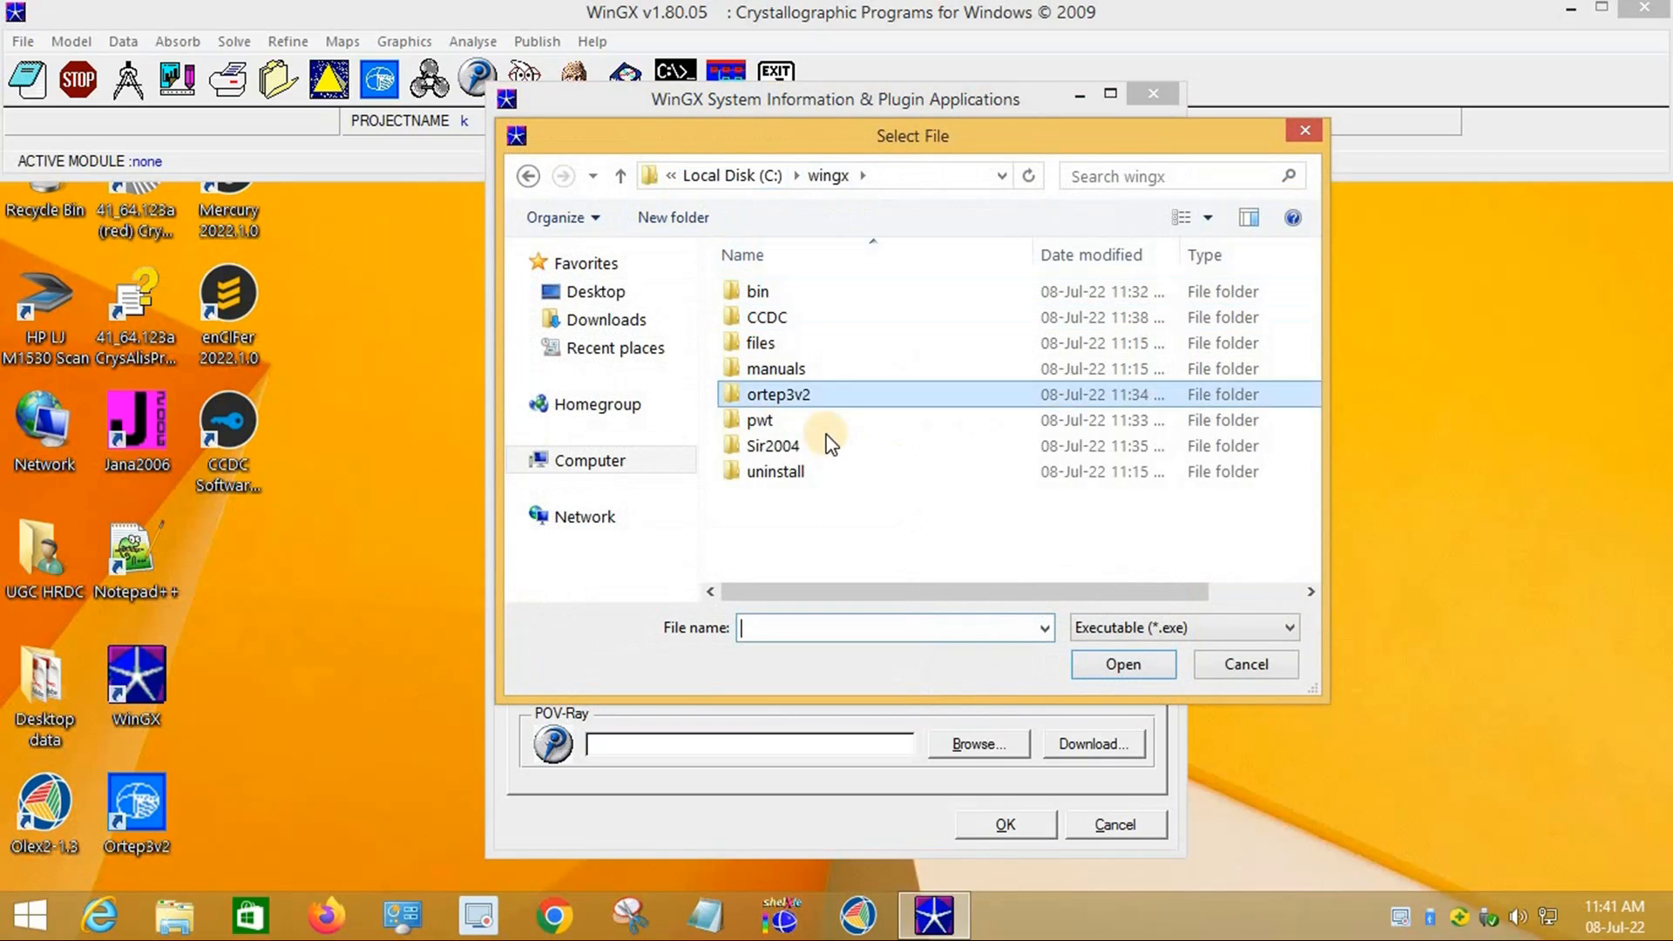
{"action": "double_click", "coordinate": [817, 399]}
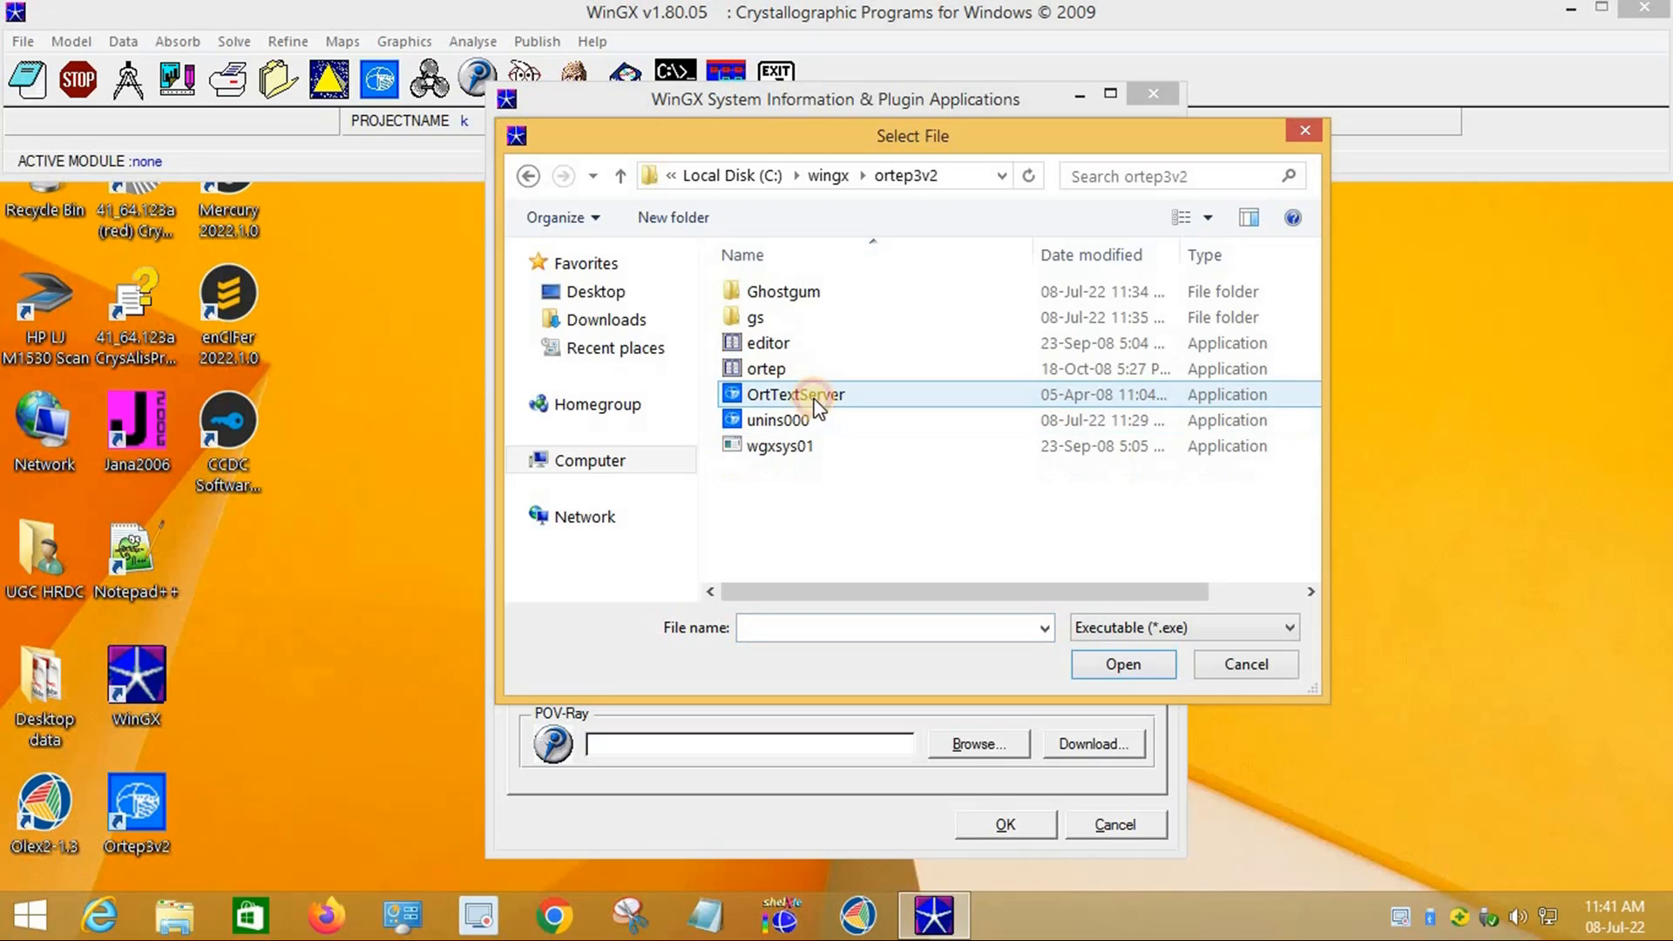
{"action": "left_click", "coordinate": [779, 369]}
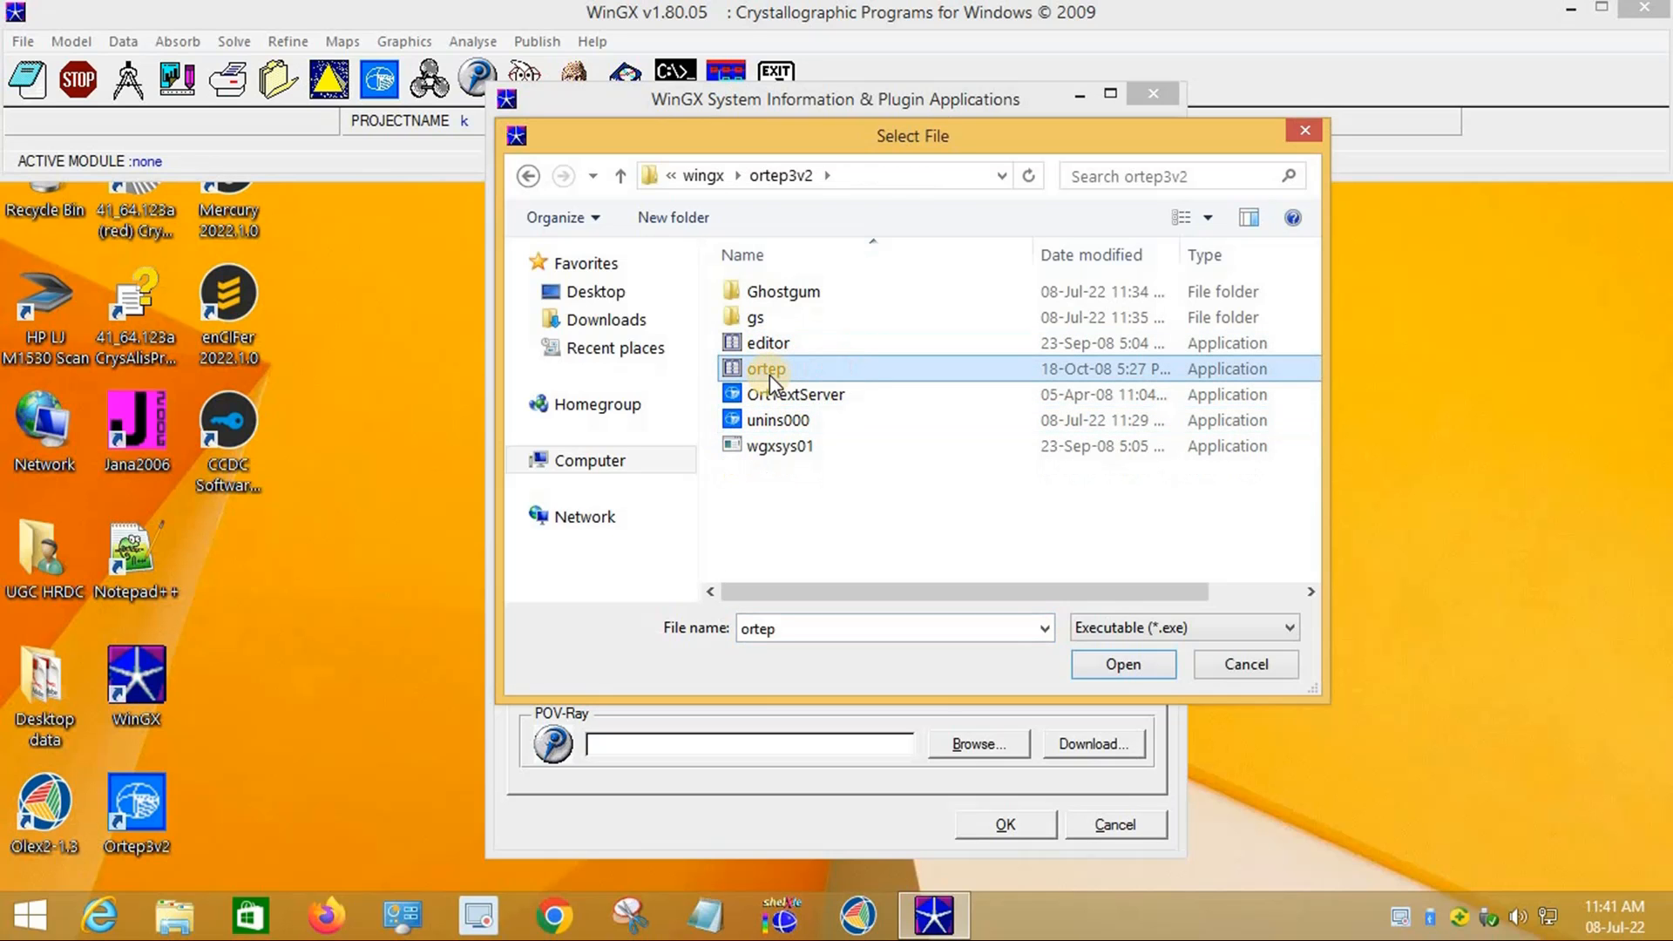
{"action": "left_click", "coordinate": [1102, 659]}
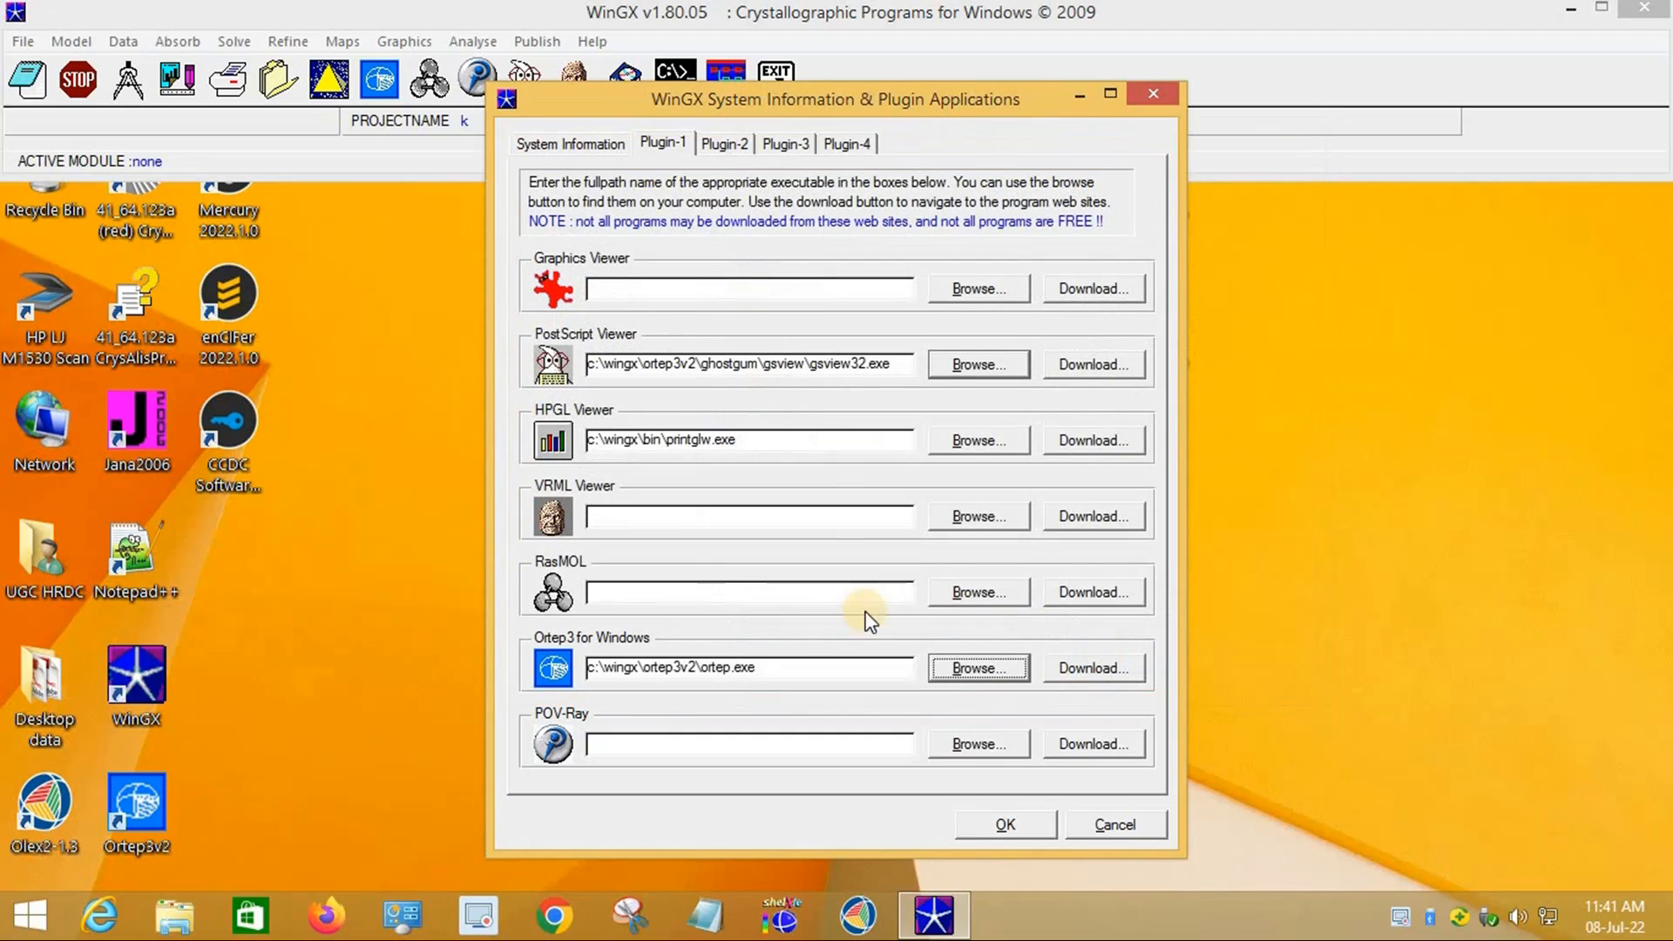
Step: On Plugin-2, set the SIR-2004 program to C:\wingx\Sir2004\Sir2004.exe
{"action": "left_click", "coordinate": [731, 146]}
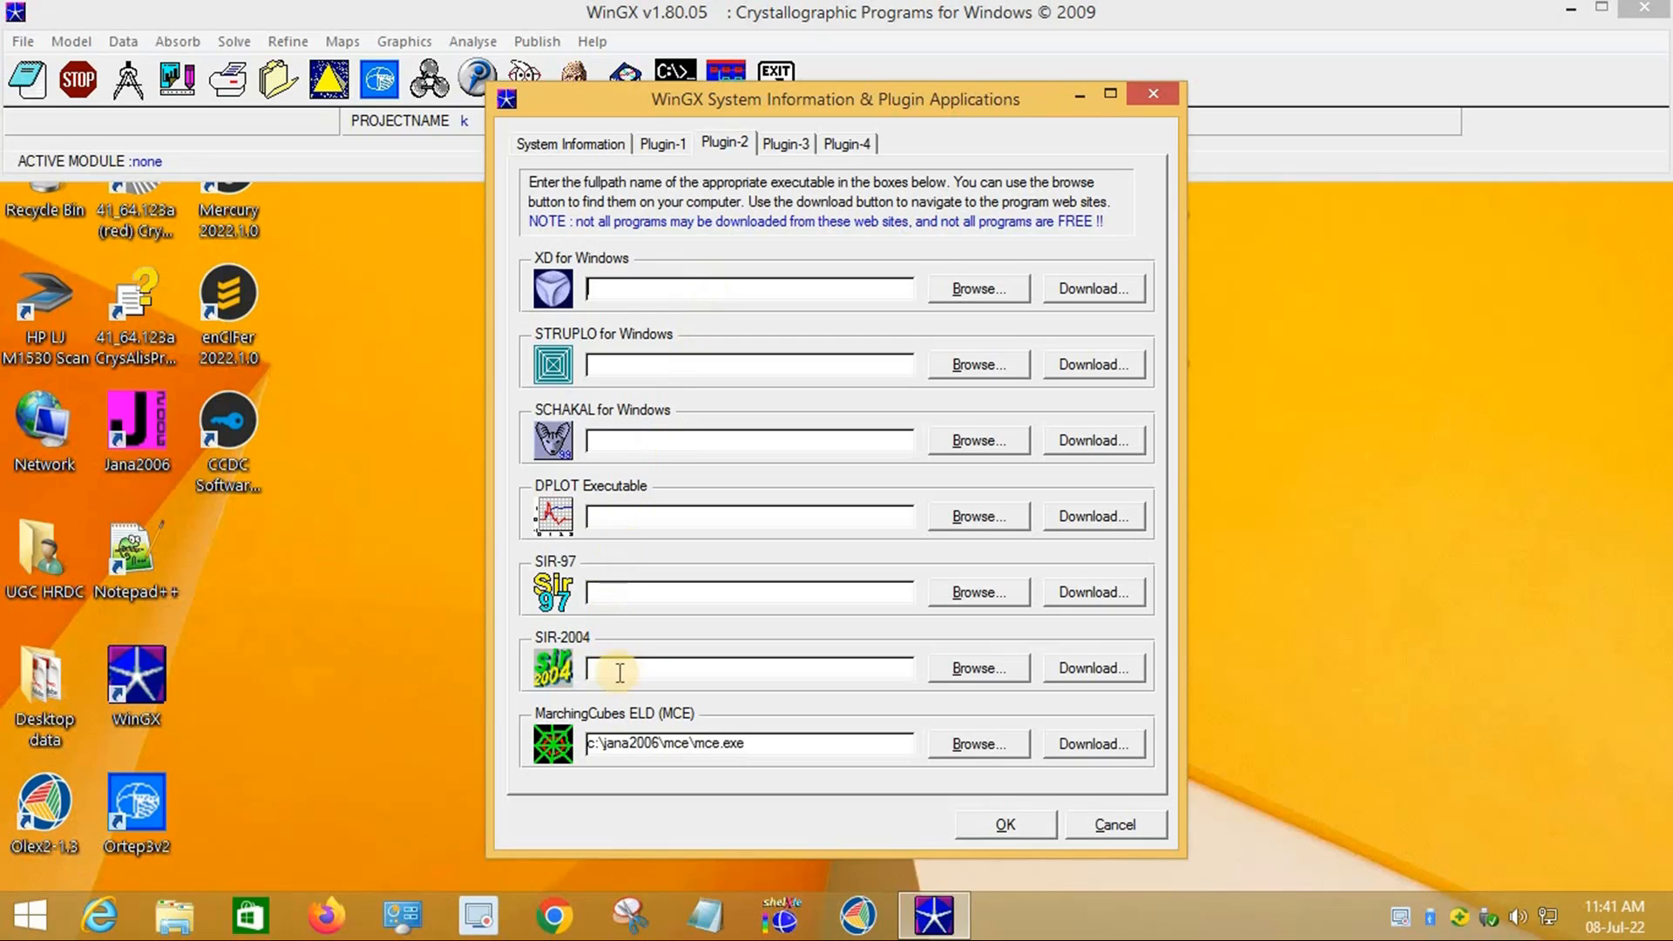
{"action": "left_click", "coordinate": [962, 670]}
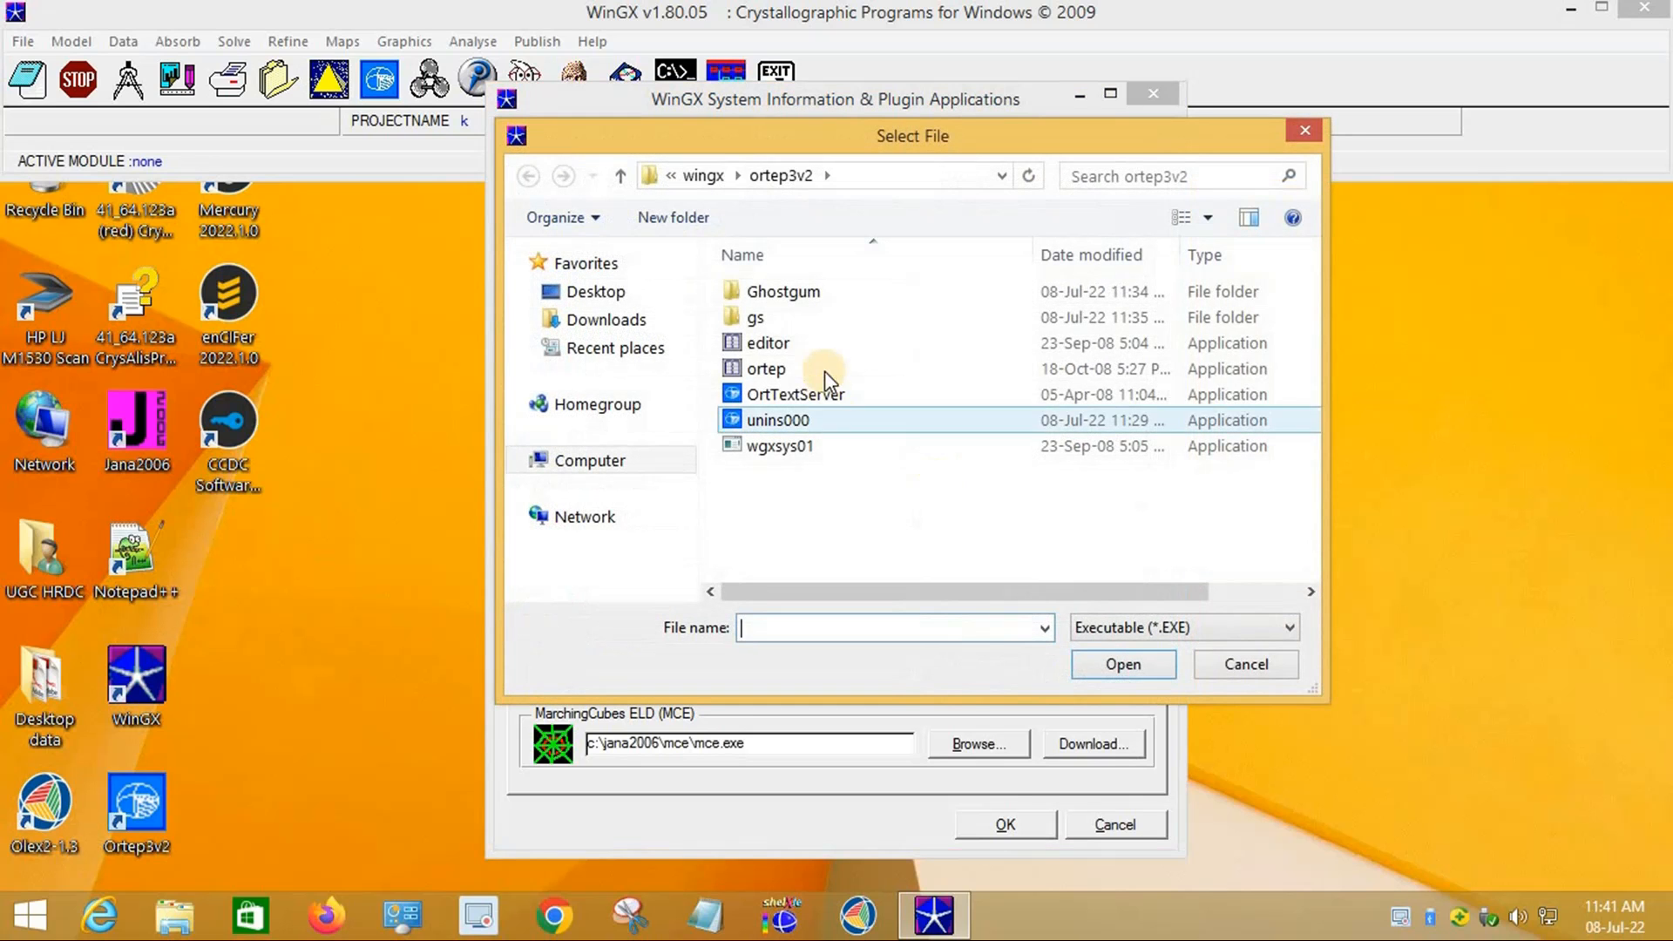
{"action": "left_click", "coordinate": [704, 177]}
{"action": "double_click", "coordinate": [786, 442]}
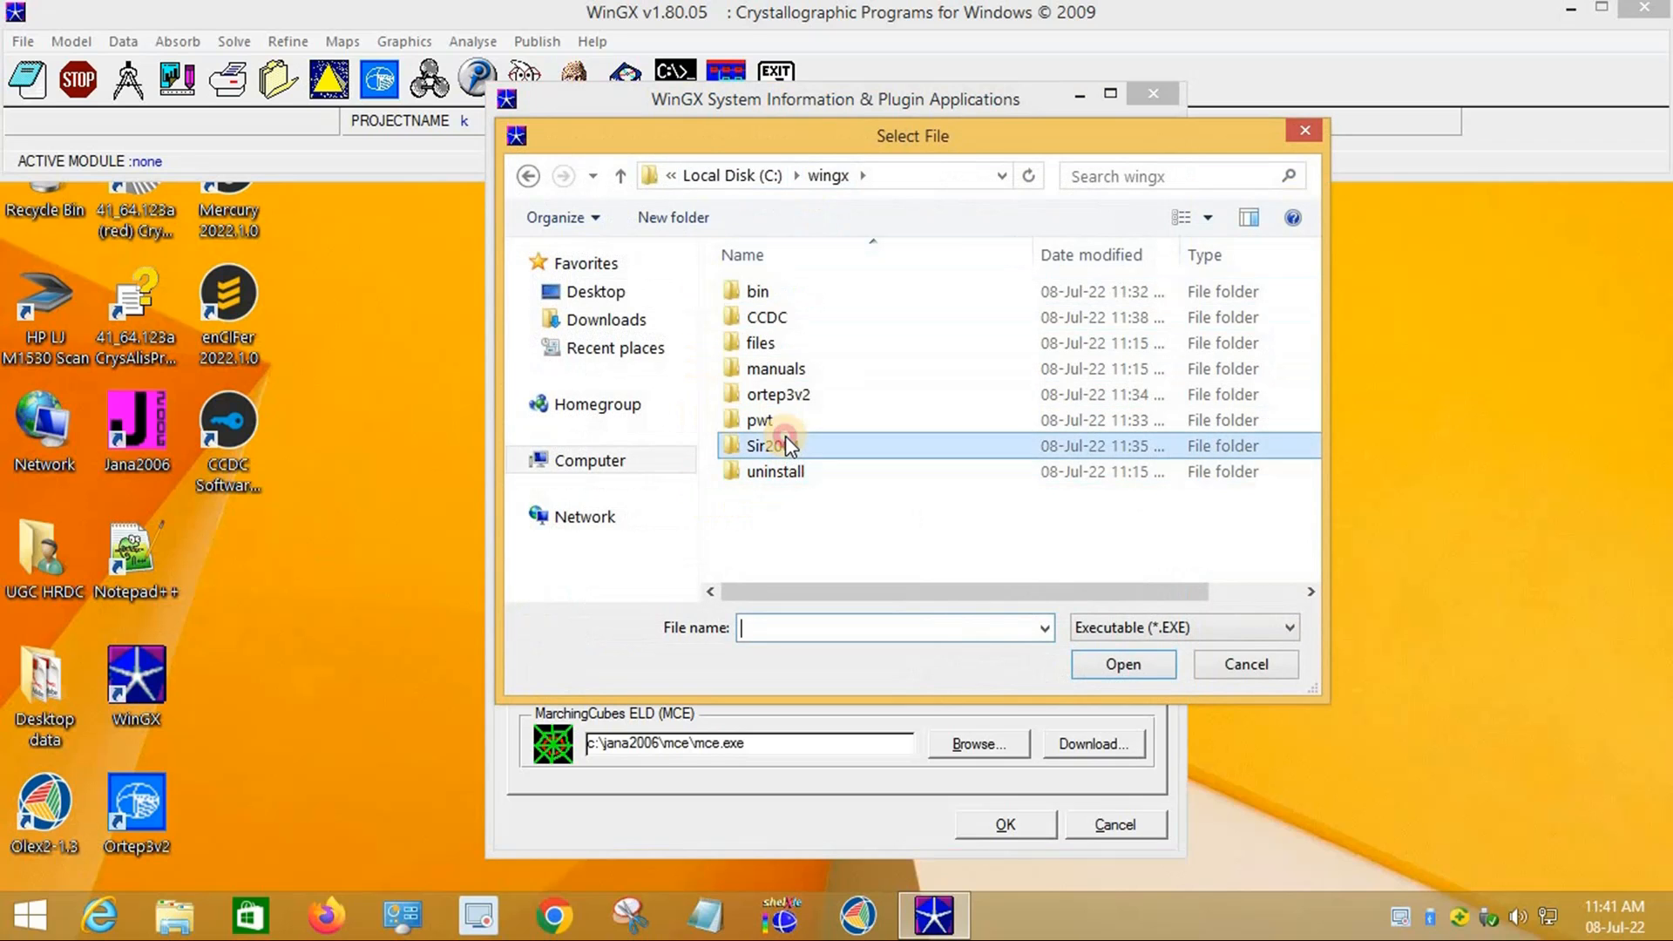
{"action": "left_click", "coordinate": [777, 421]}
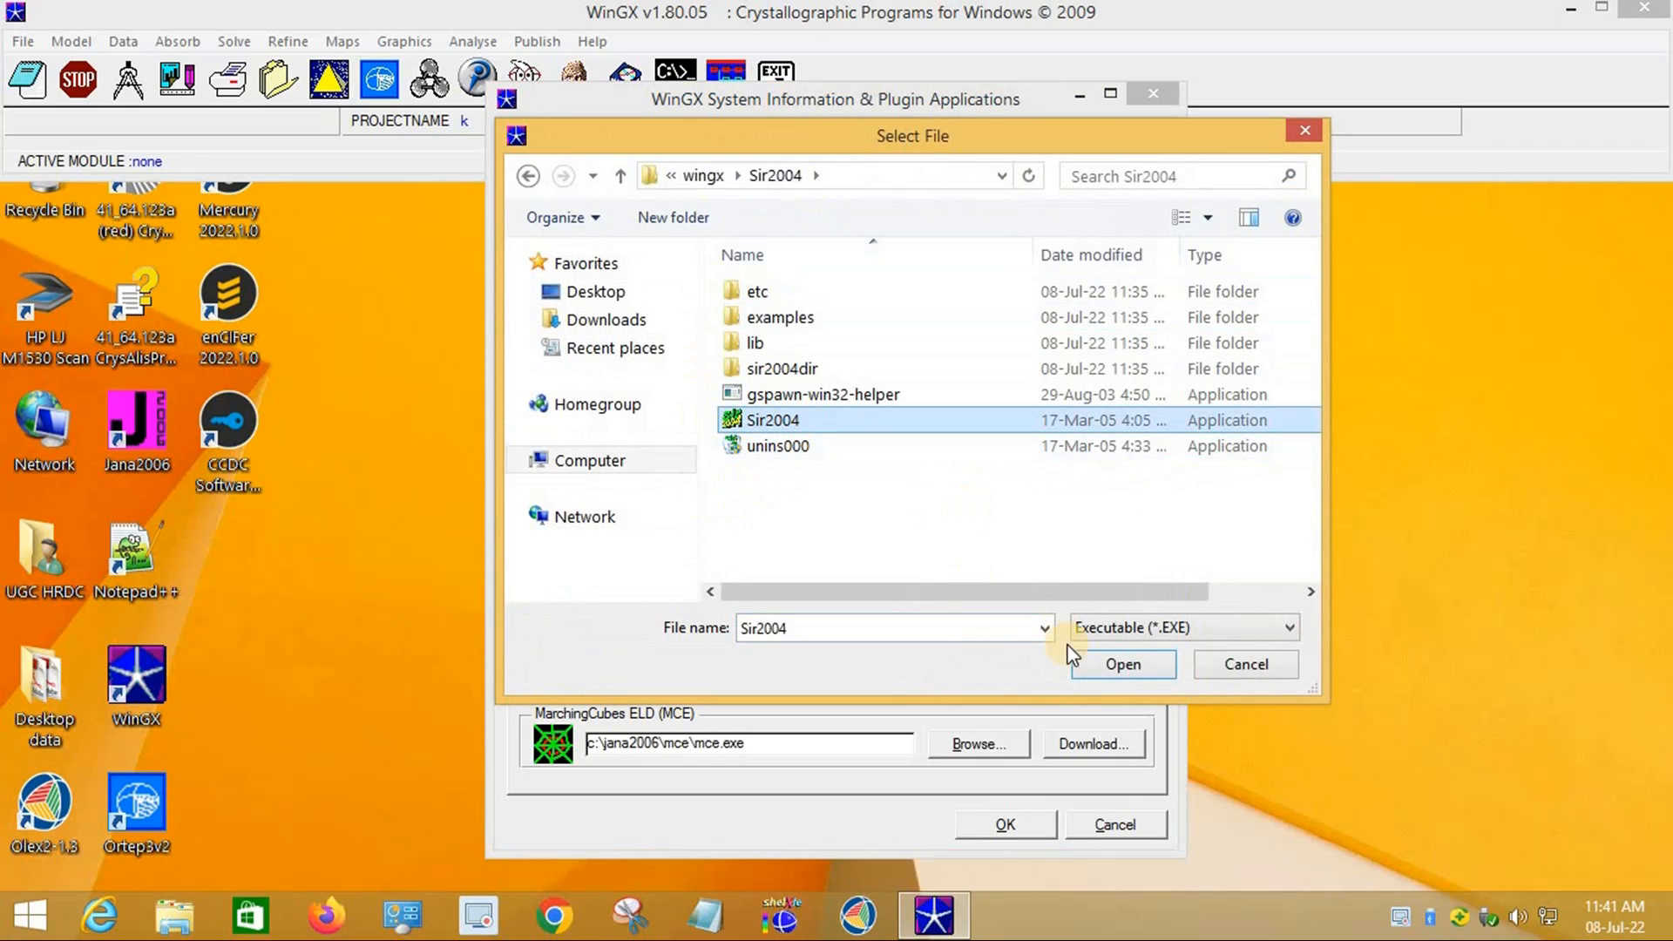
{"action": "left_click", "coordinate": [1121, 666]}
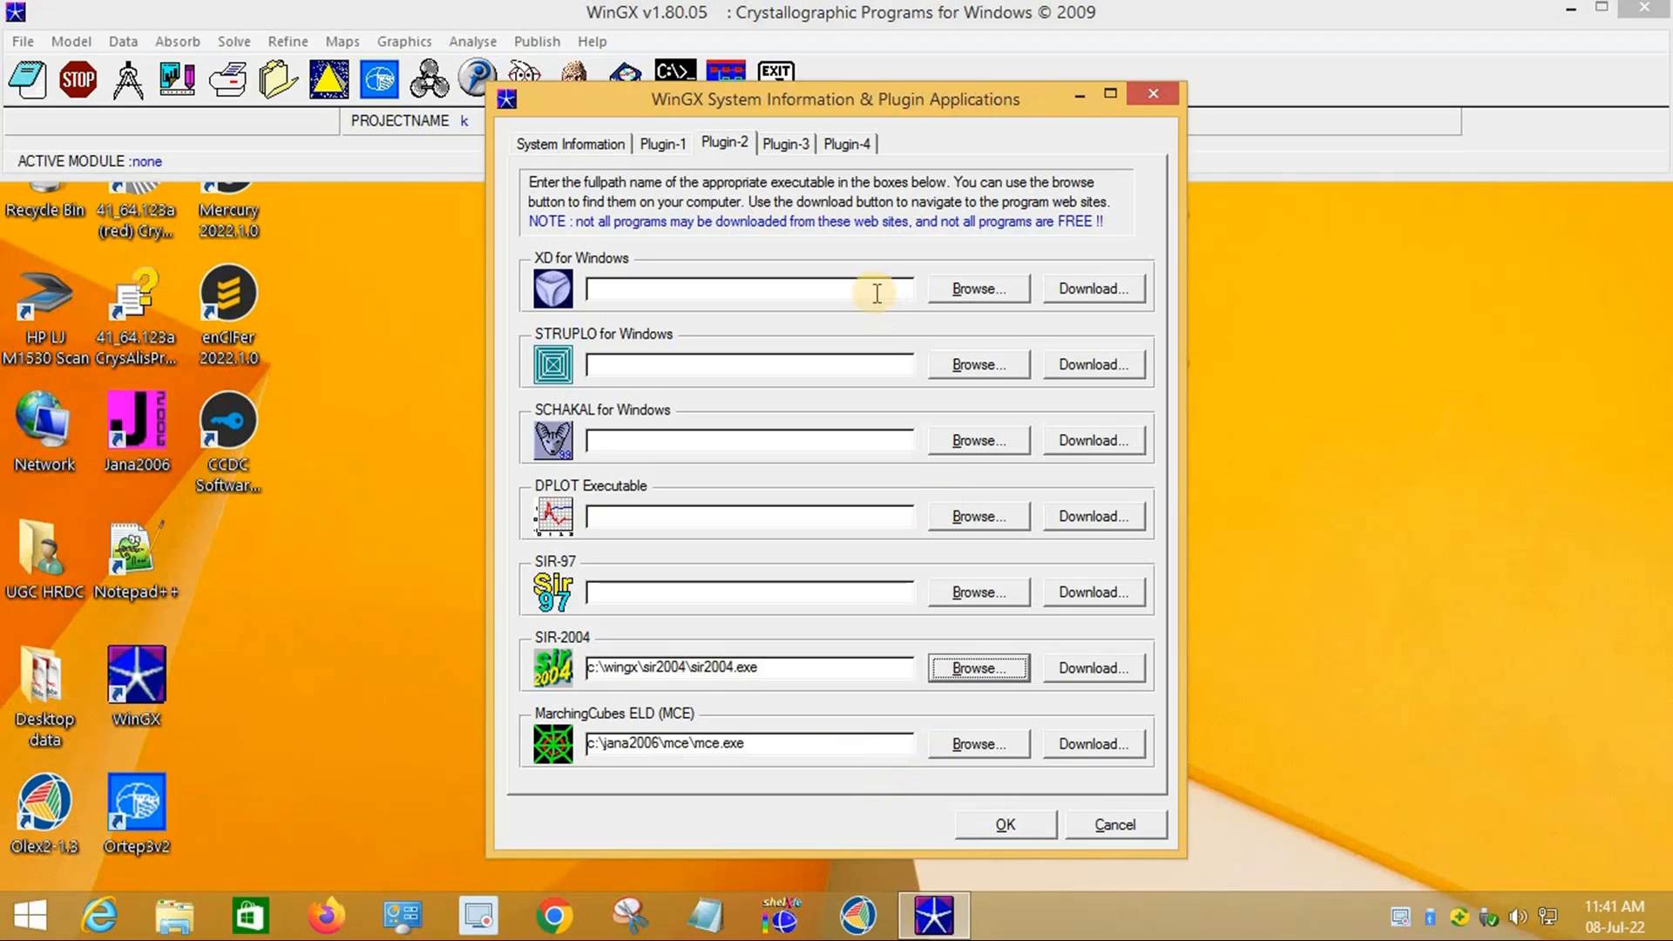
Step: On Plugin-3, set the CCDC Mercury program to C:\wingx\CCDC\Mercury\mercury.exe
{"action": "left_click", "coordinate": [786, 143]}
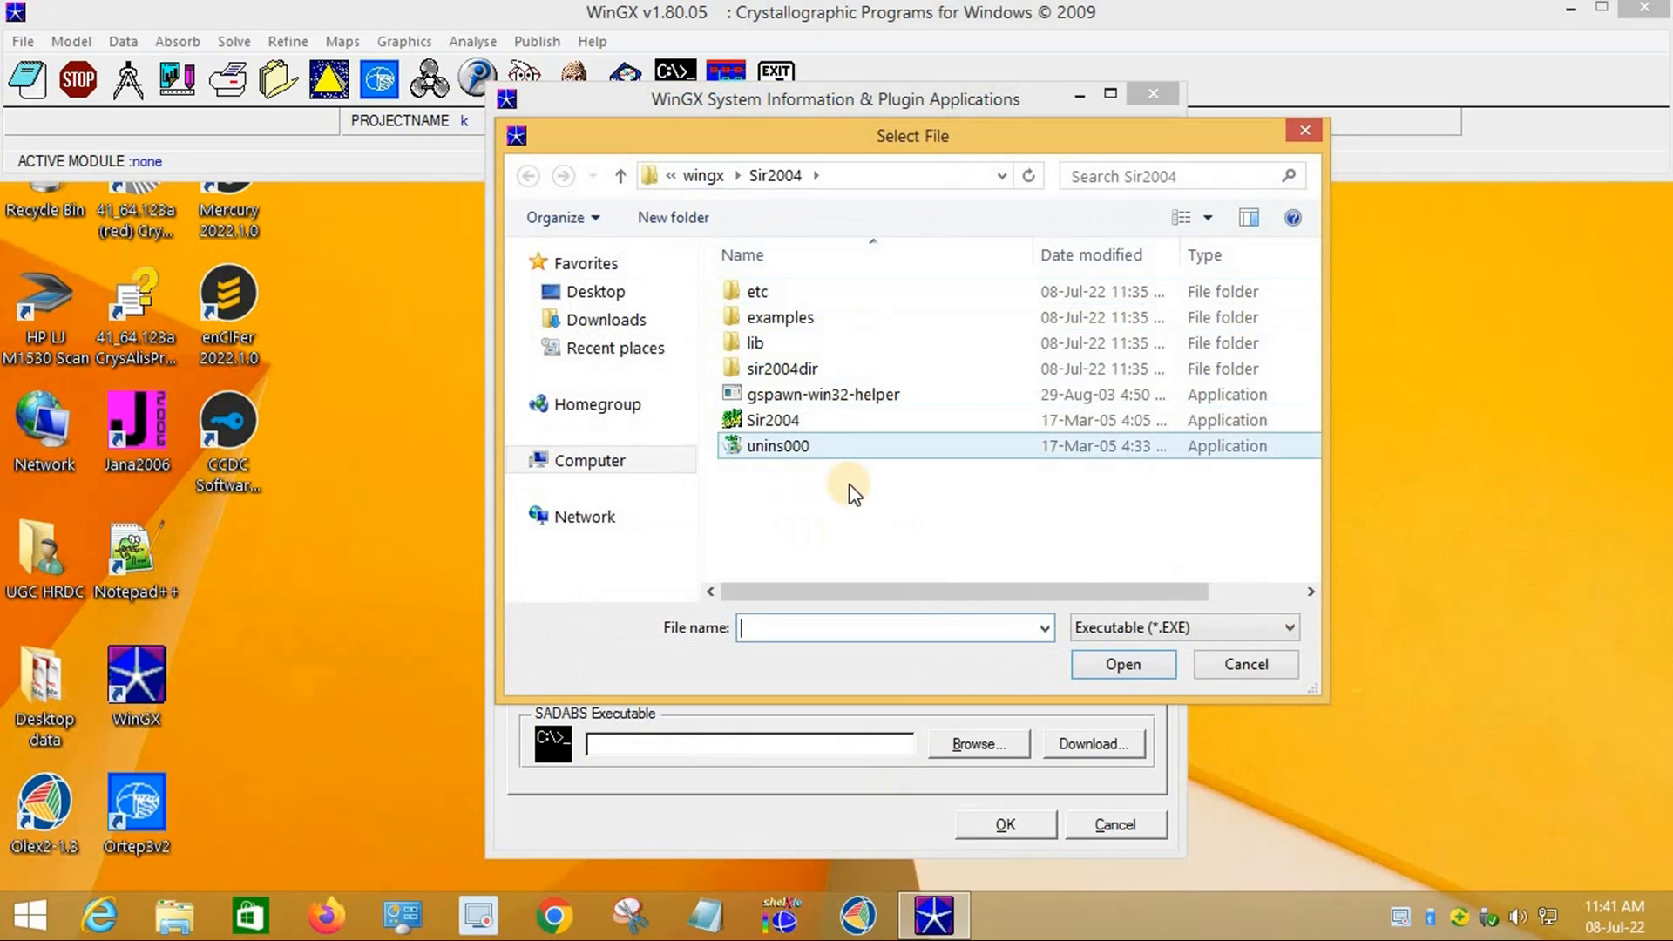
{"action": "left_click", "coordinate": [703, 176]}
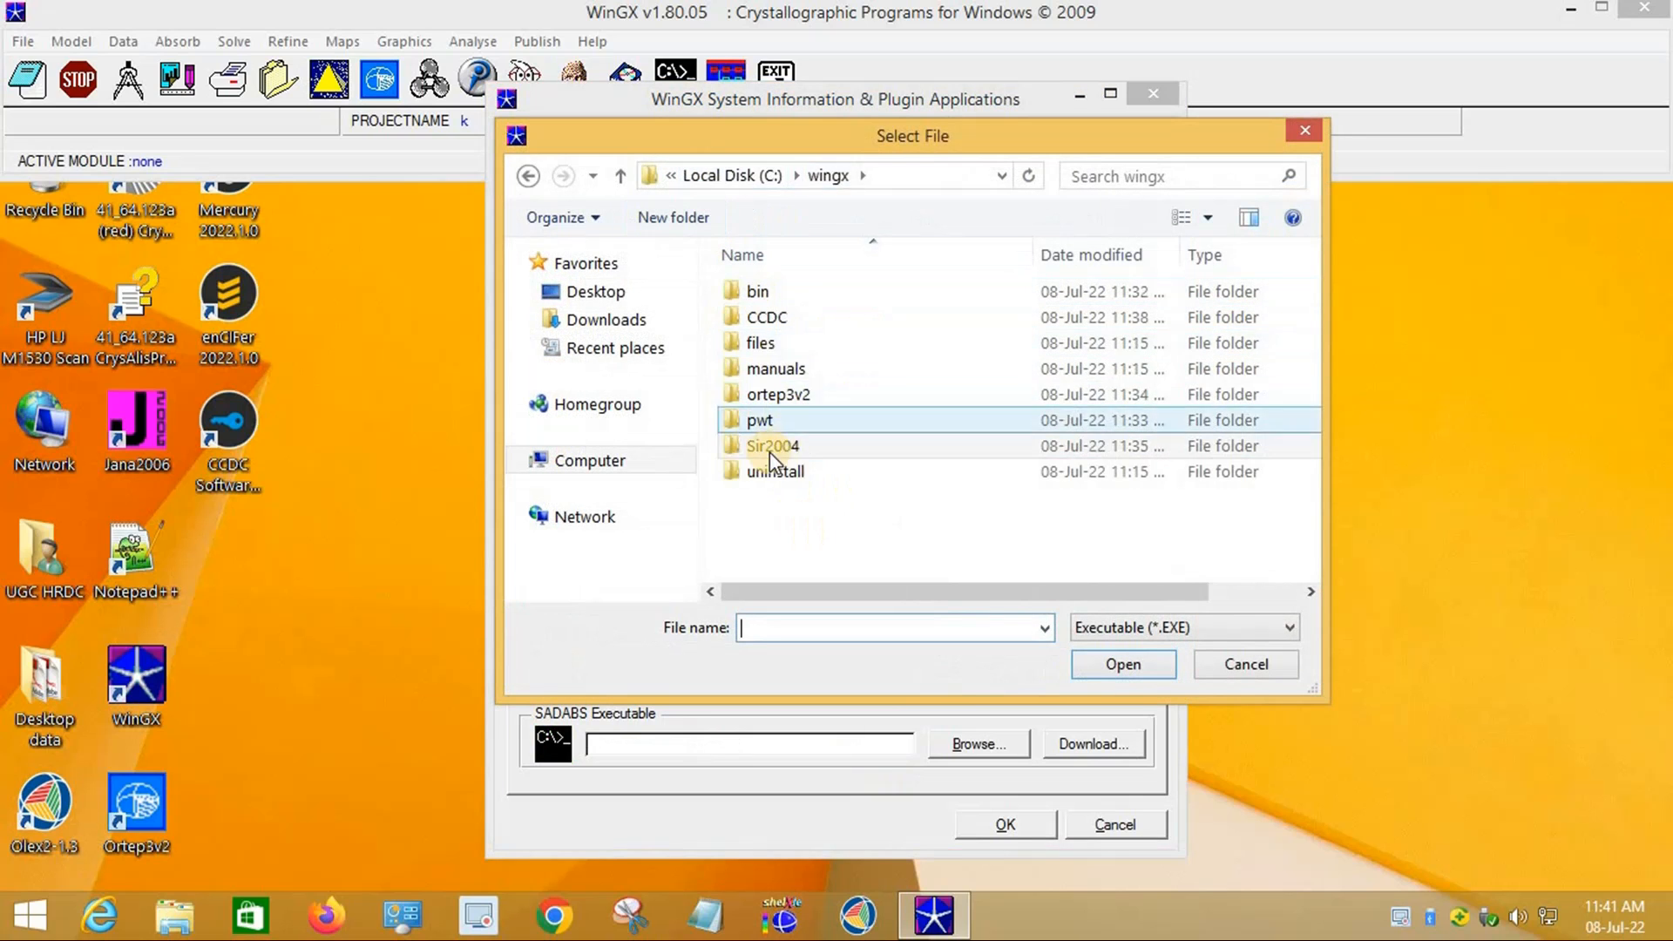
{"action": "double_click", "coordinate": [775, 319]}
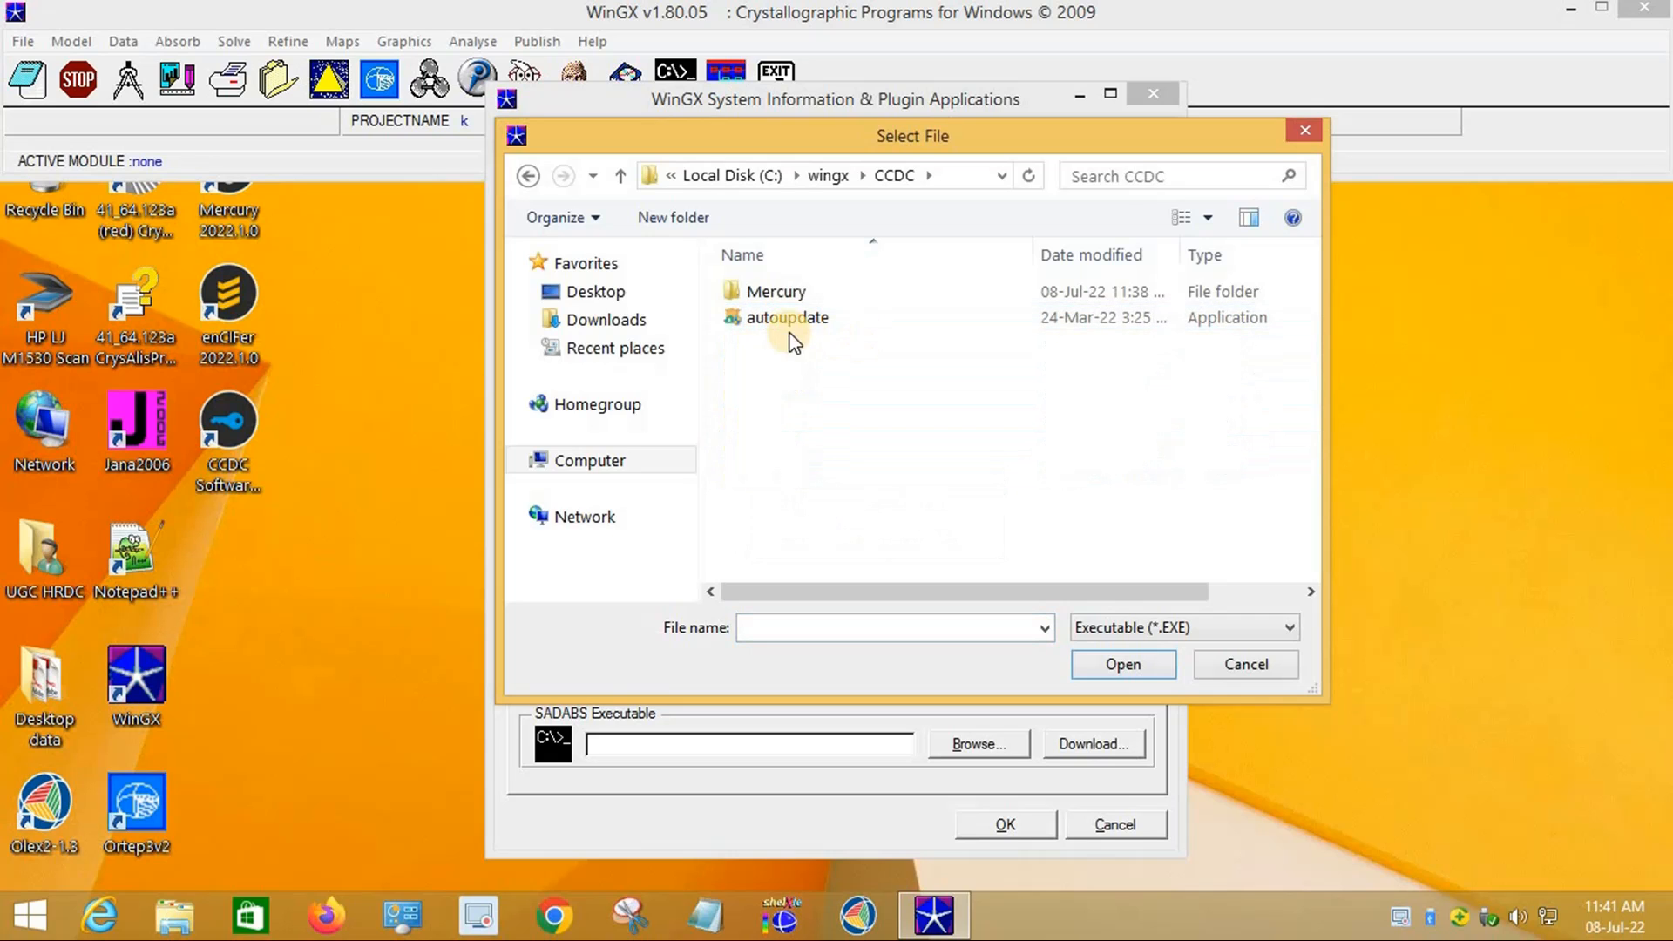
{"action": "double_click", "coordinate": [777, 291]}
{"action": "scroll", "coordinate": [950, 415], "scroll_direction": "down", "scroll_amount": 7}
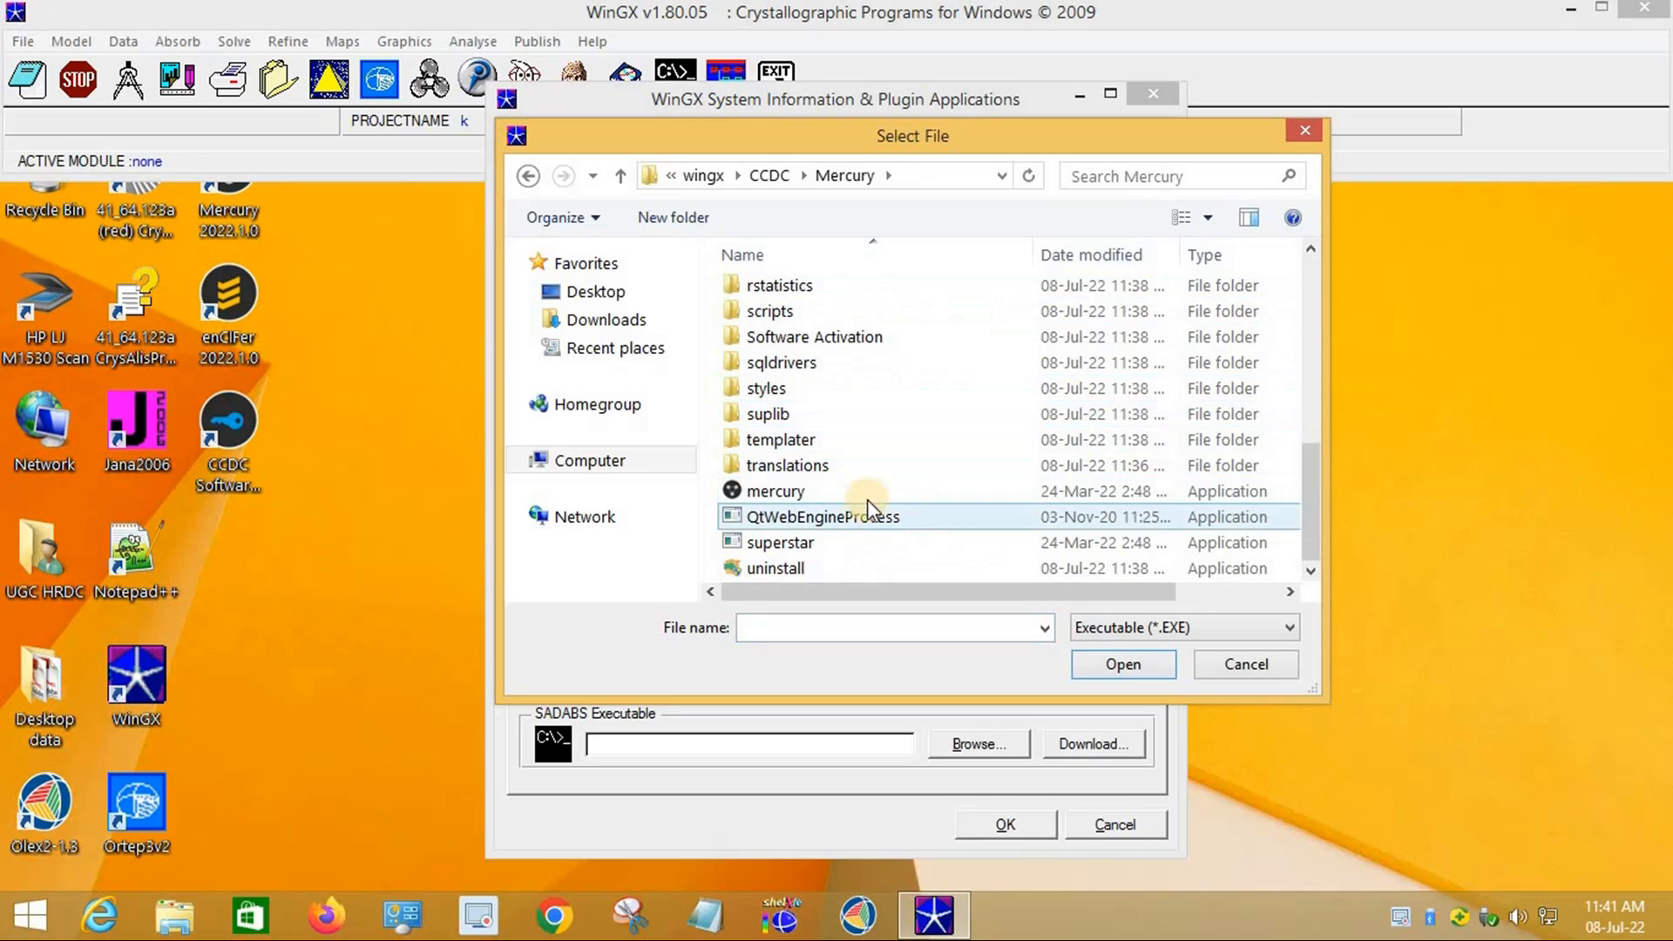
{"action": "left_click", "coordinate": [802, 491]}
{"action": "left_click", "coordinate": [1123, 664]}
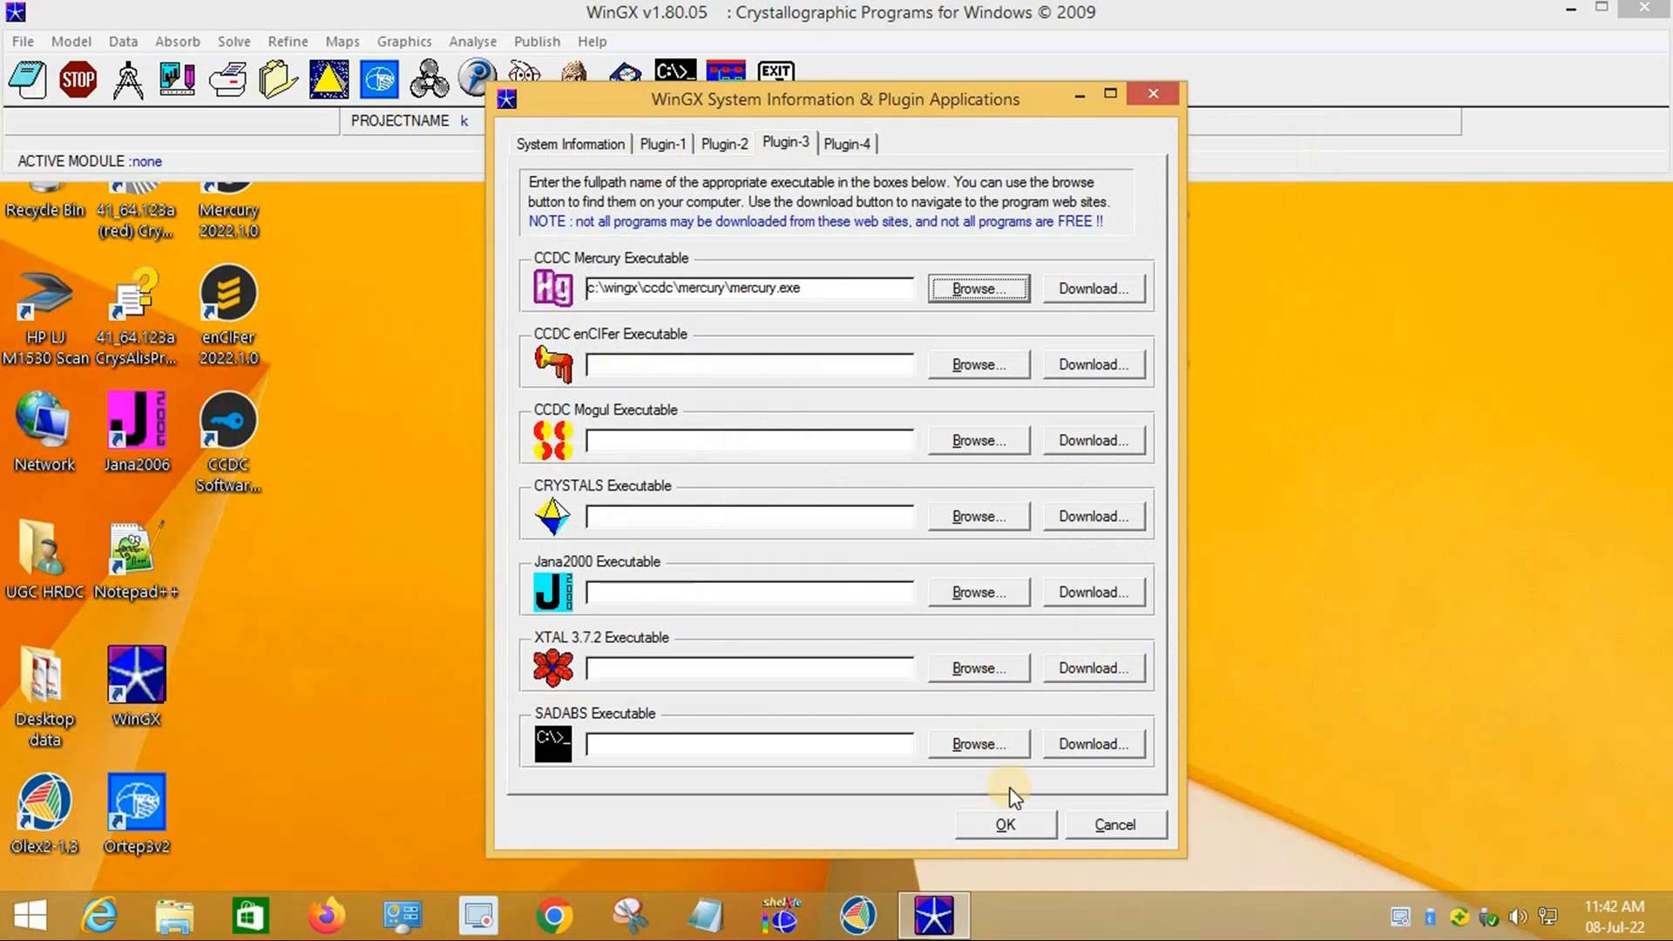
{"action": "left_click", "coordinate": [840, 145]}
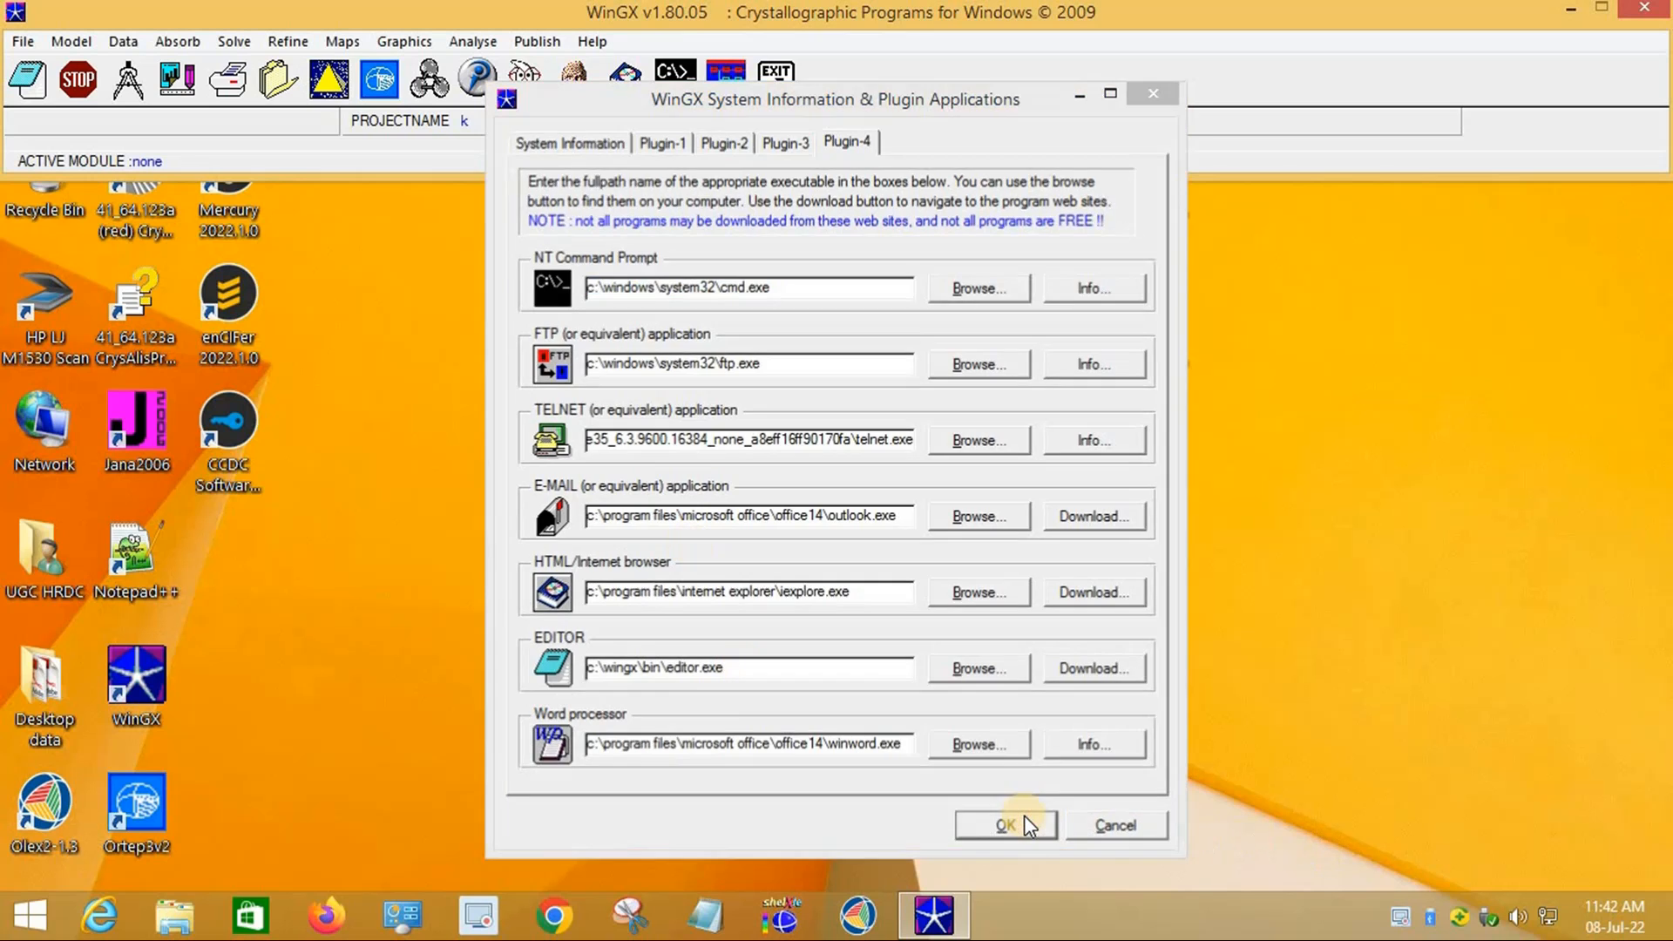
Step: Save the plugin settings with OK and quit WinGX
{"action": "left_click", "coordinate": [1006, 823]}
{"action": "left_click", "coordinate": [782, 83]}
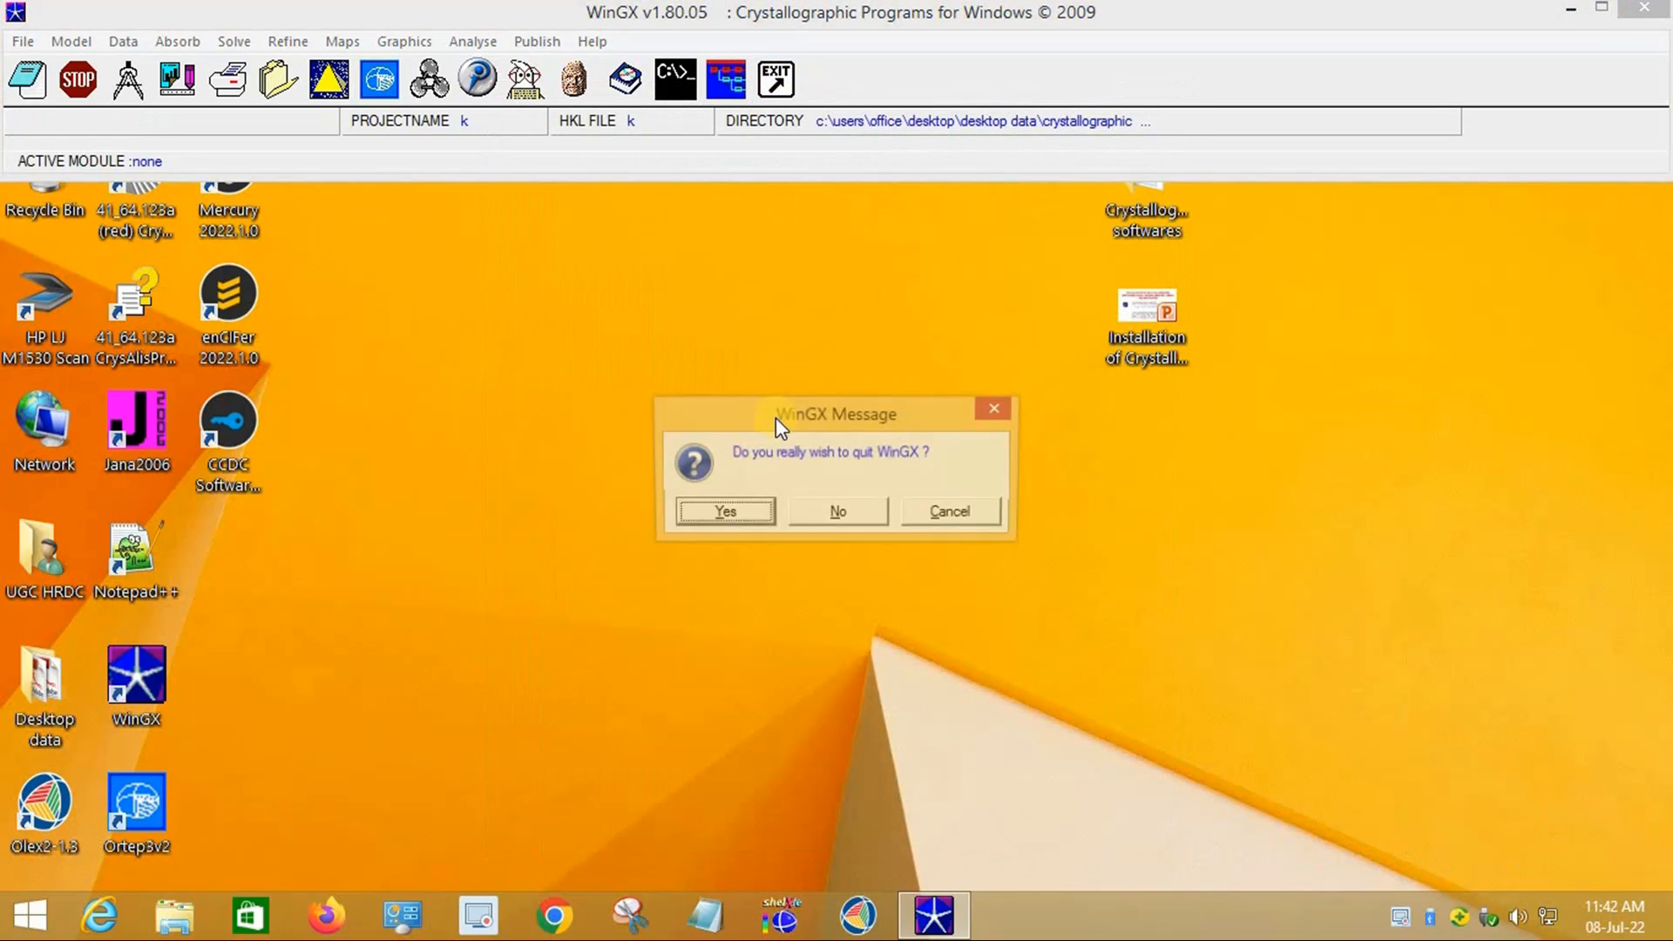
{"action": "left_click", "coordinate": [736, 509]}
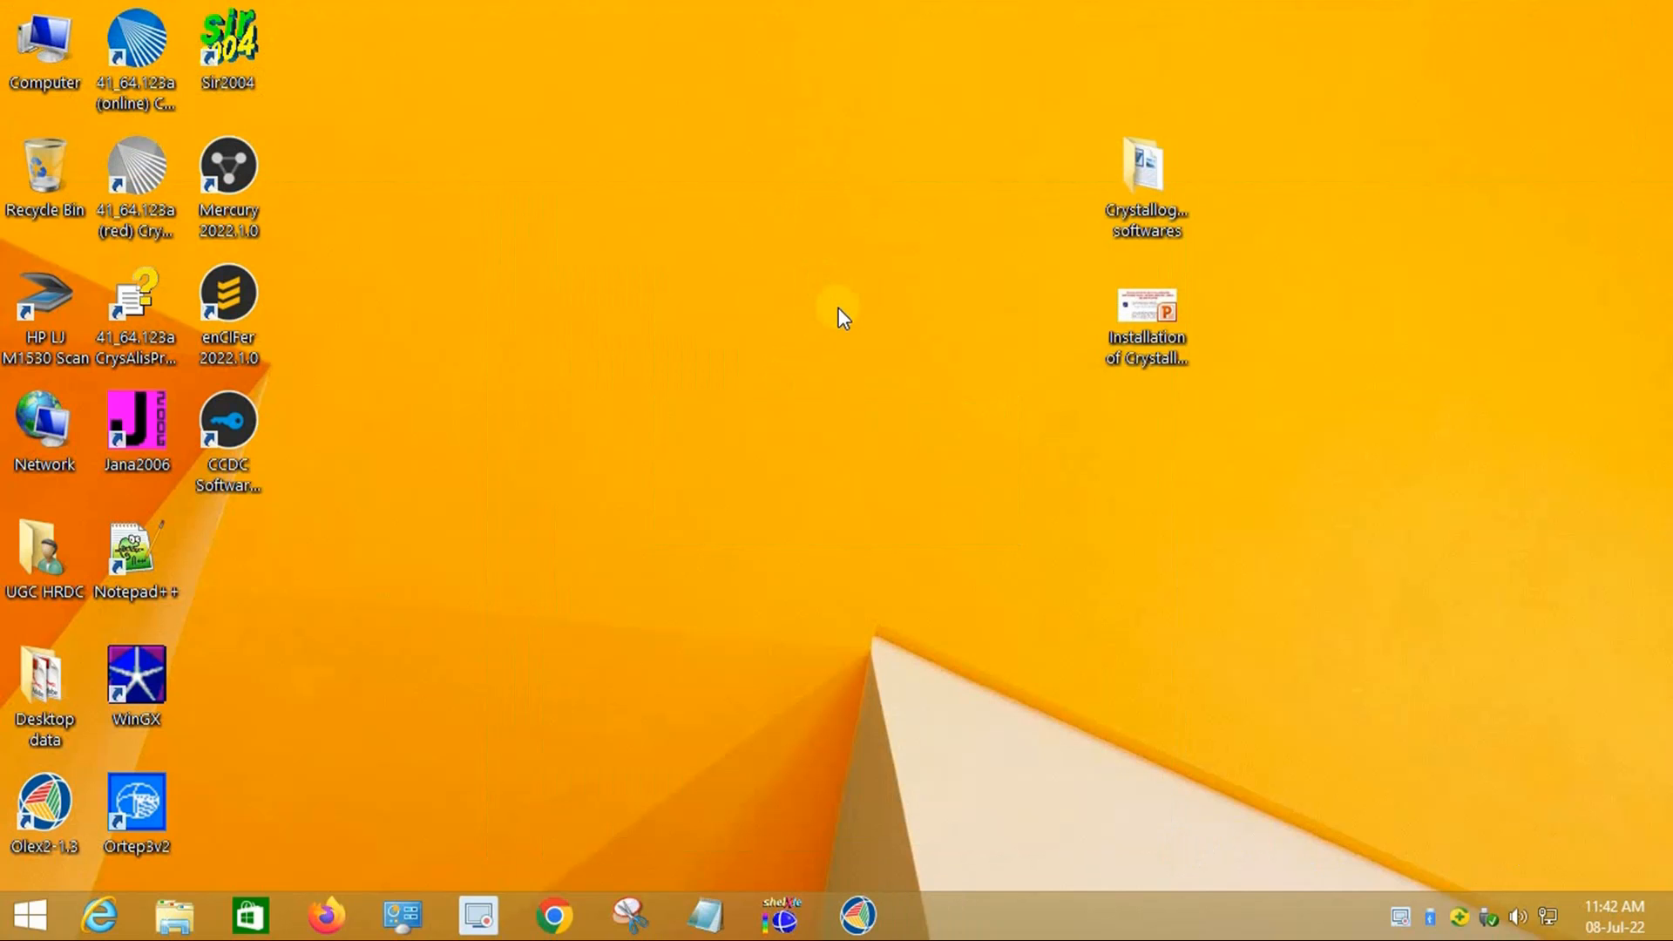
Step: Refresh the desktop, relaunch WinGX, and start ORTEP-3 for the k structure
{"action": "right_click", "coordinate": [839, 307]}
{"action": "left_click", "coordinate": [910, 366]}
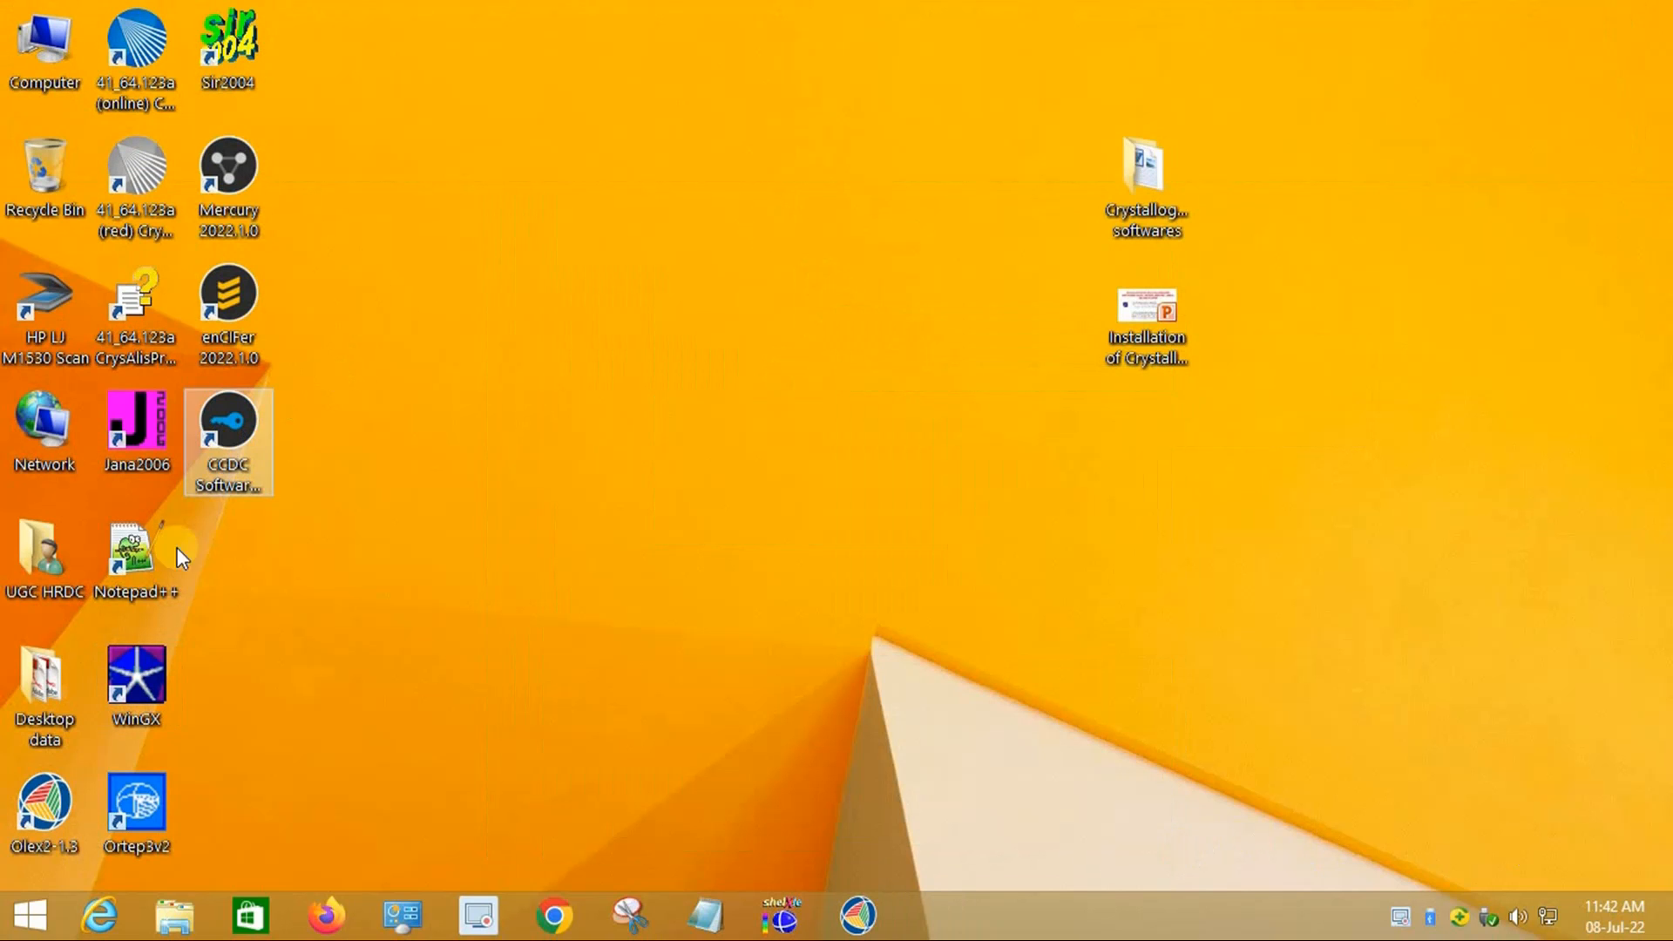
{"action": "double_click", "coordinate": [158, 662]}
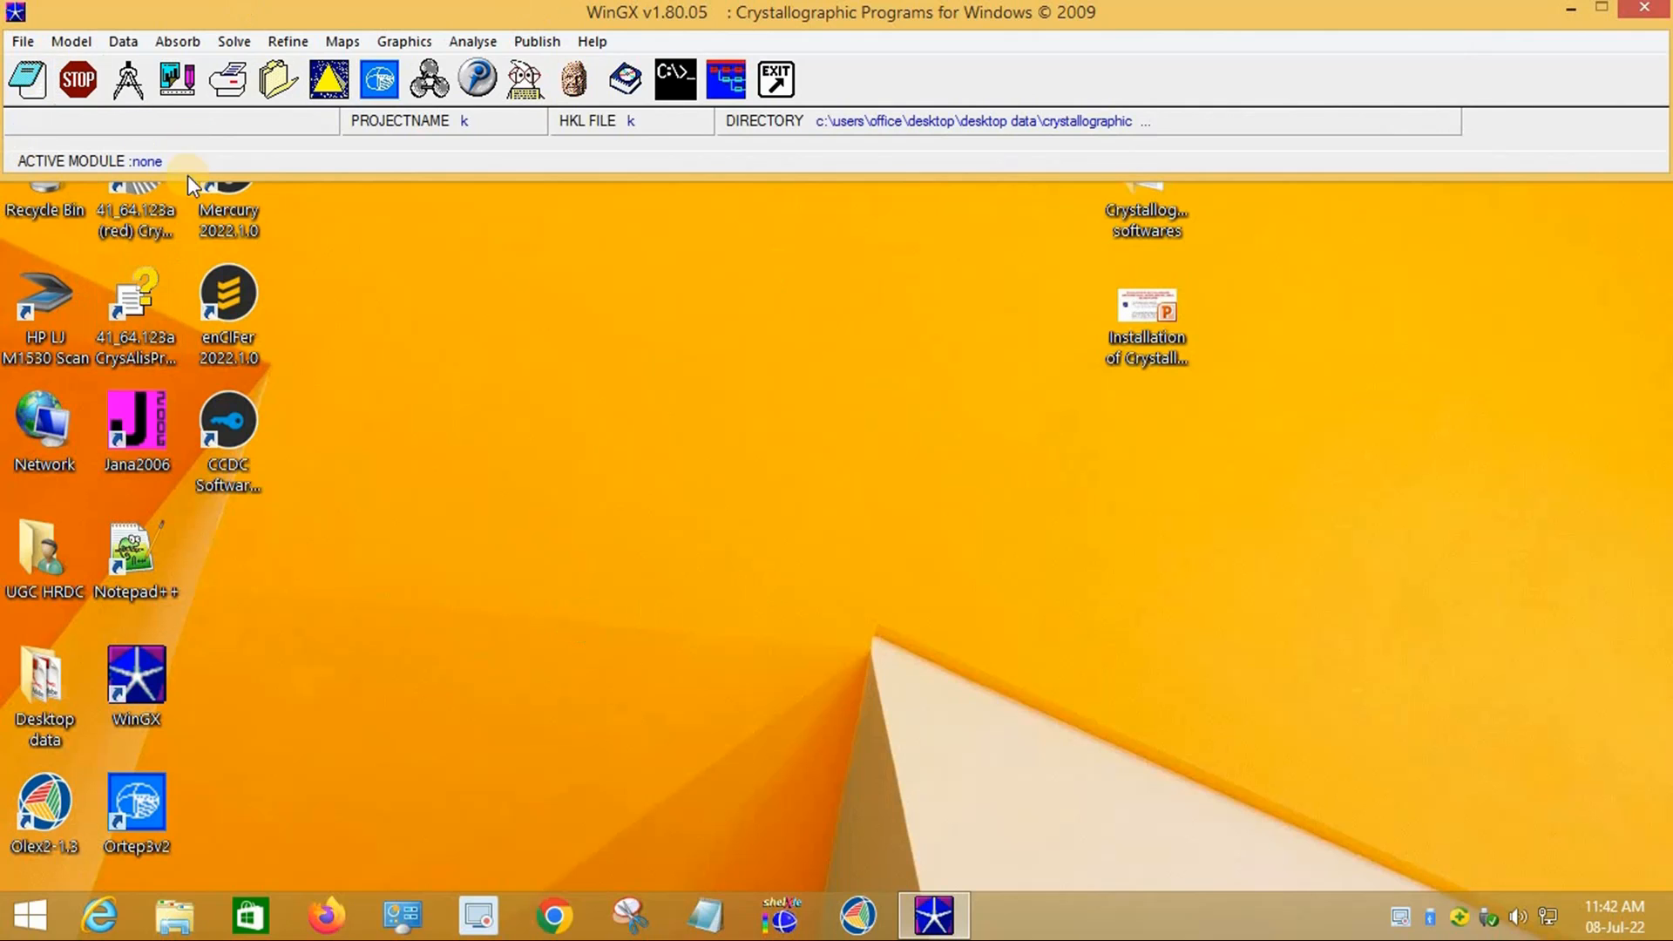
{"action": "left_click", "coordinate": [375, 86]}
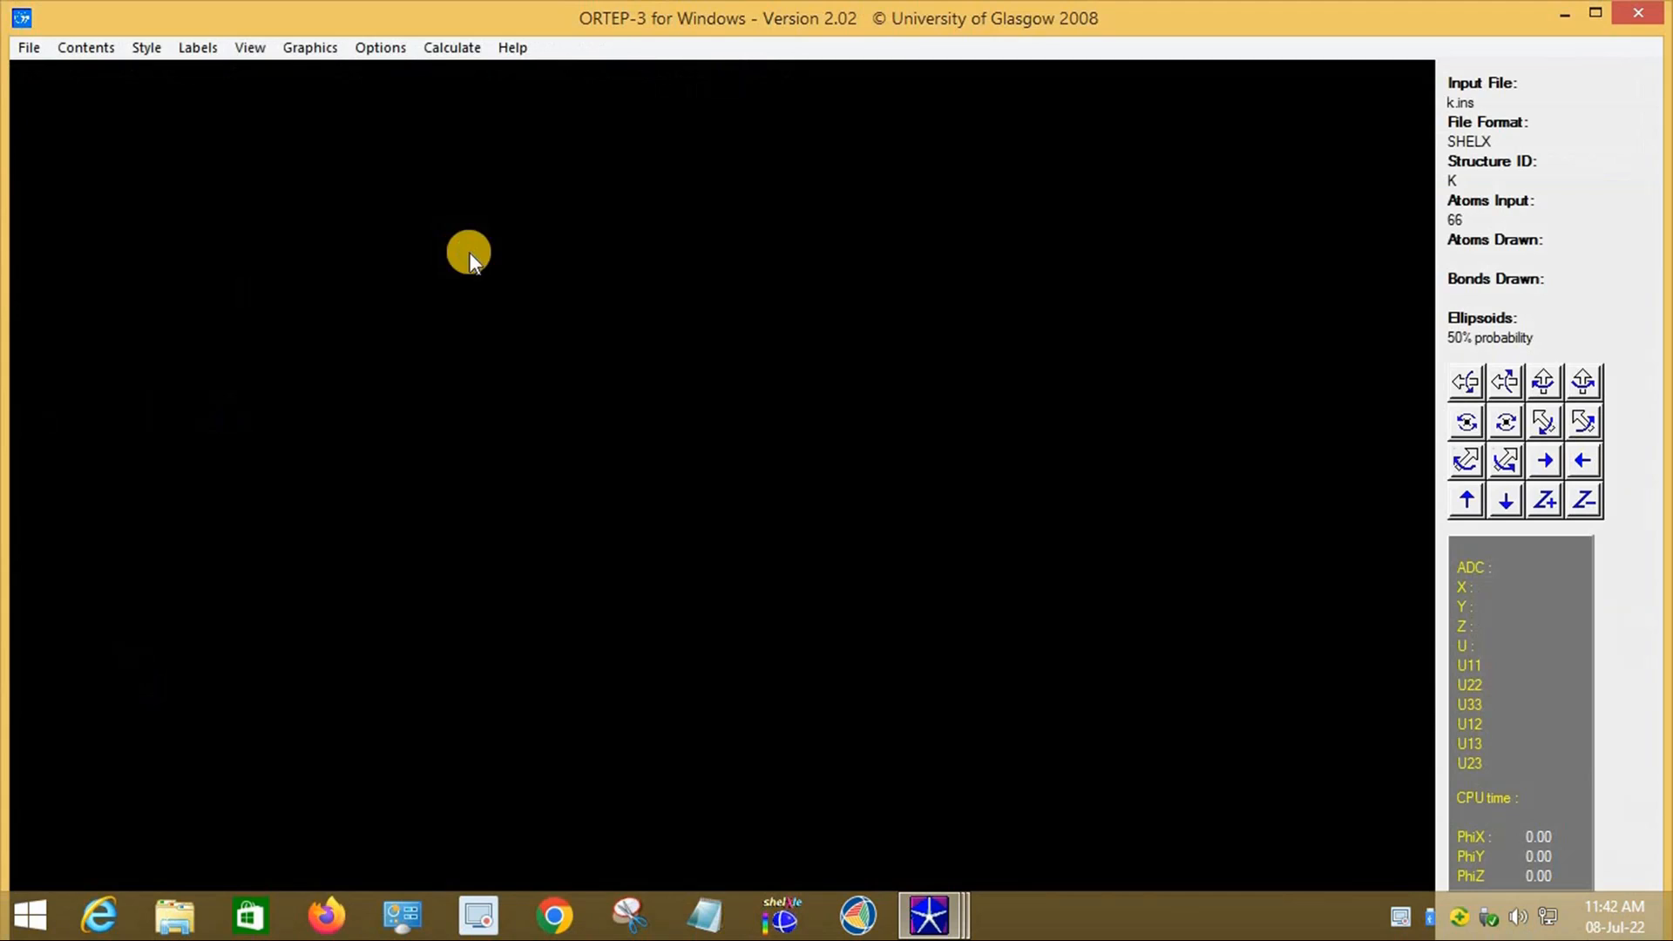
Step: Rotate the k molecule into a clear view and write it as a colour PostScript file
{"action": "mouse_move", "coordinate": [733, 453]}
{"action": "left_mouse_down"}
{"action": "mouse_move", "coordinate": [781, 537]}
{"action": "mouse_move", "coordinate": [758, 535]}
{"action": "left_mouse_up"}
{"action": "left_click_drag", "start_coordinate": [765, 330], "coordinate": [458, 200]}
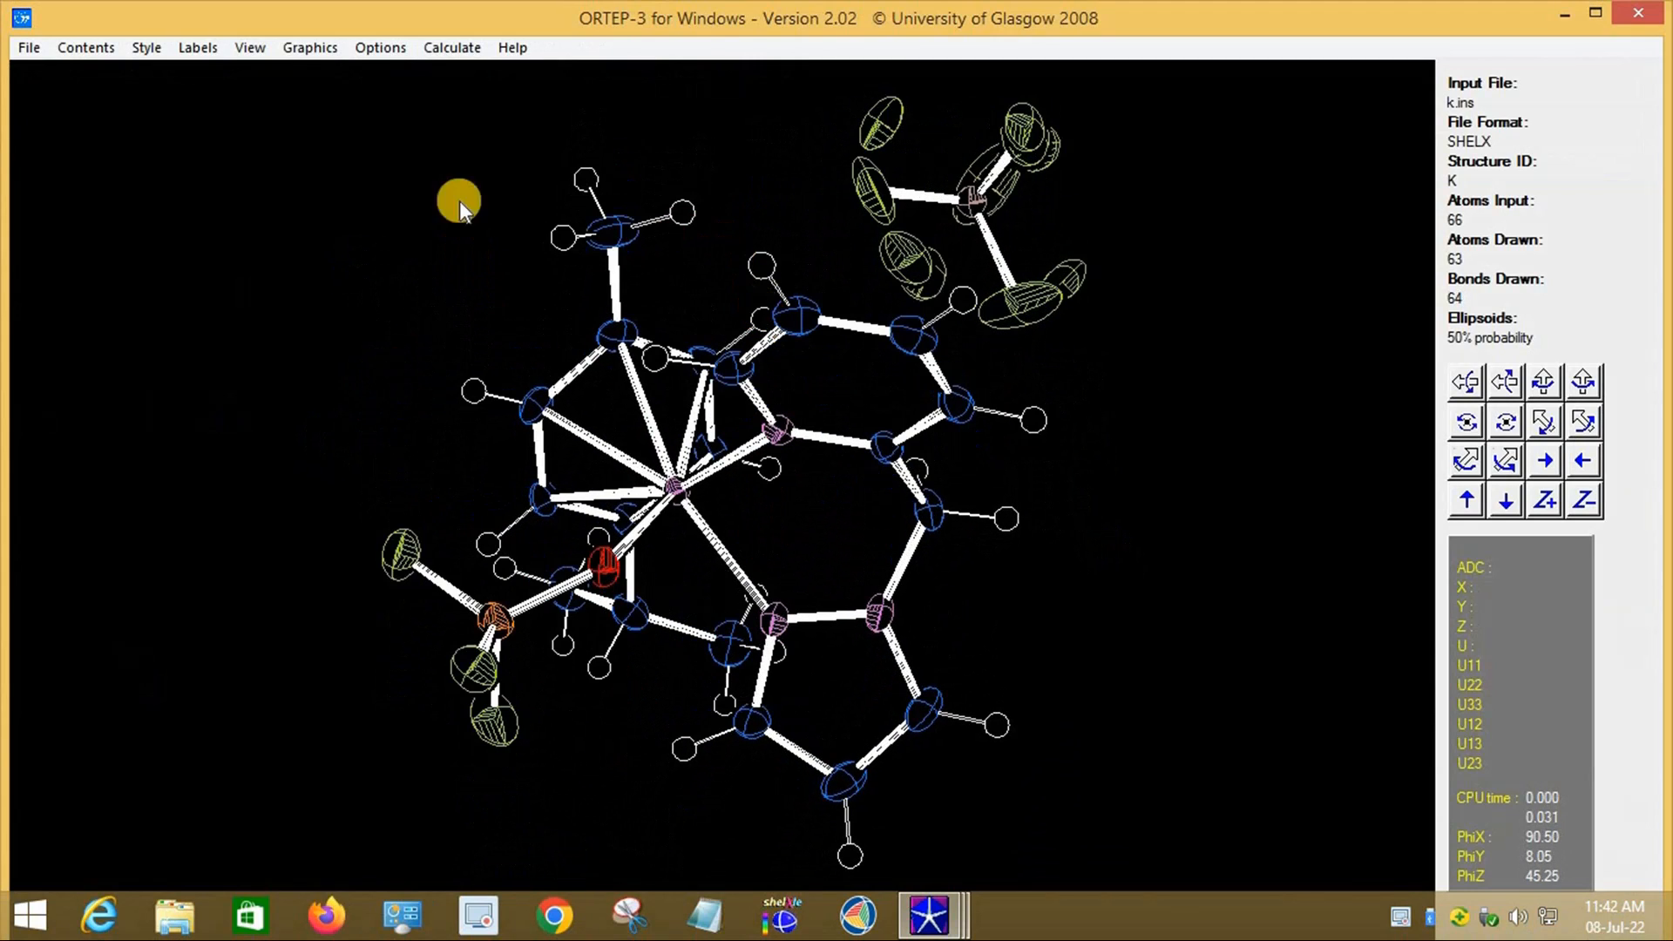
{"action": "left_click", "coordinate": [28, 48]}
{"action": "mouse_move", "coordinate": [85, 337]}
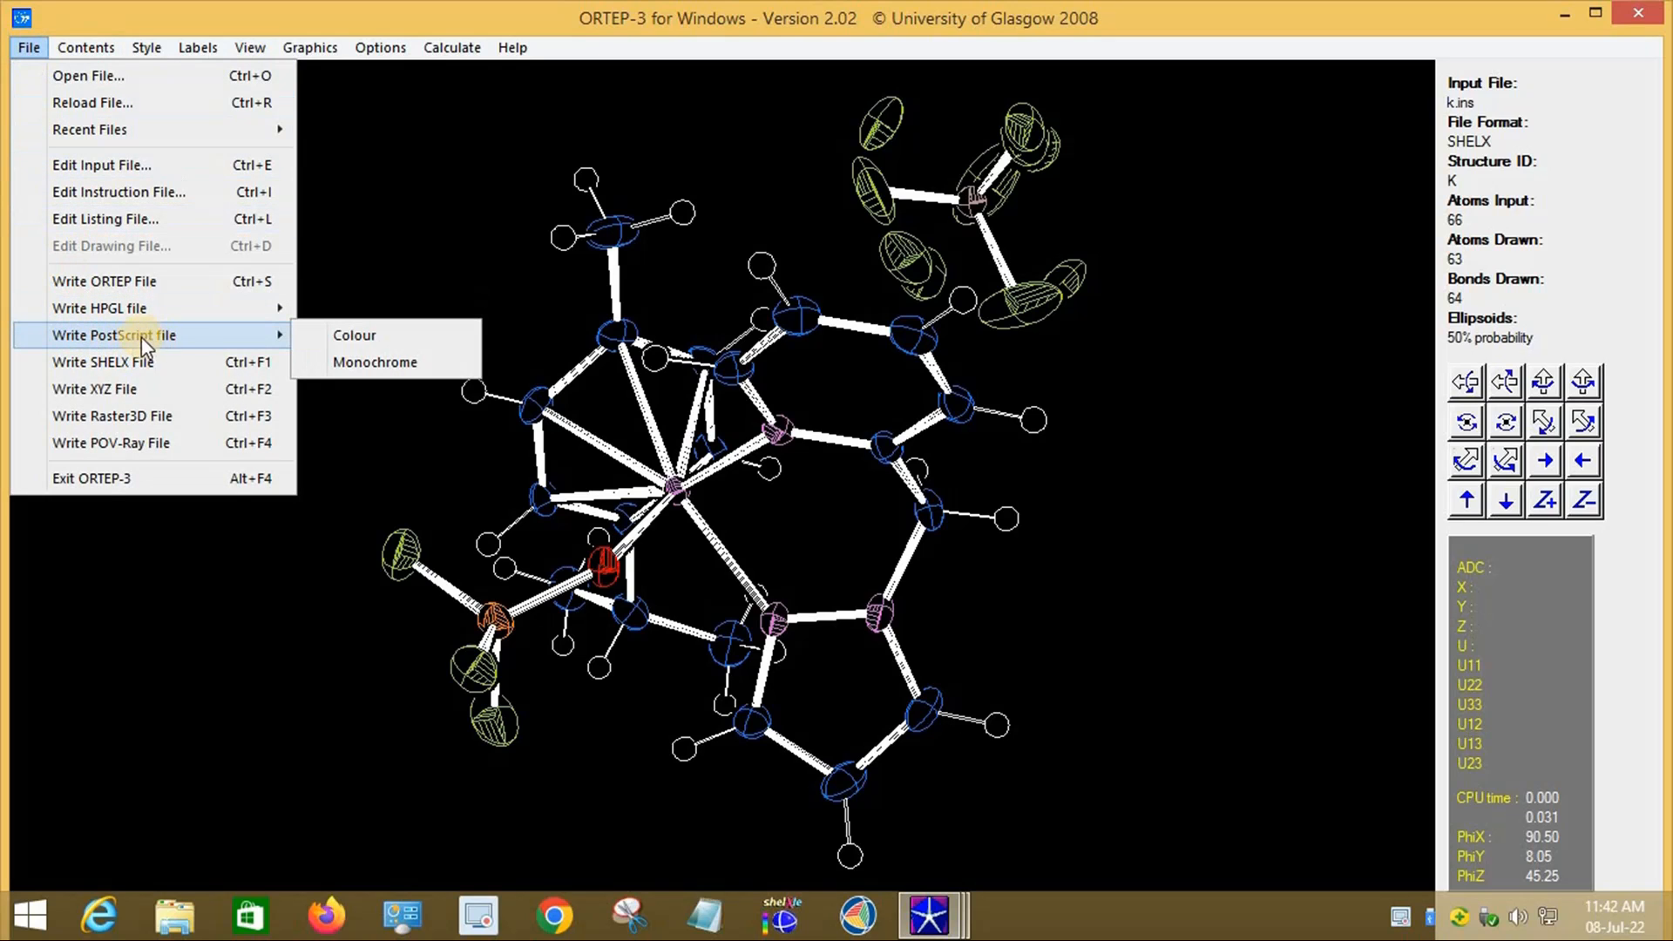
{"action": "left_click", "coordinate": [384, 336]}
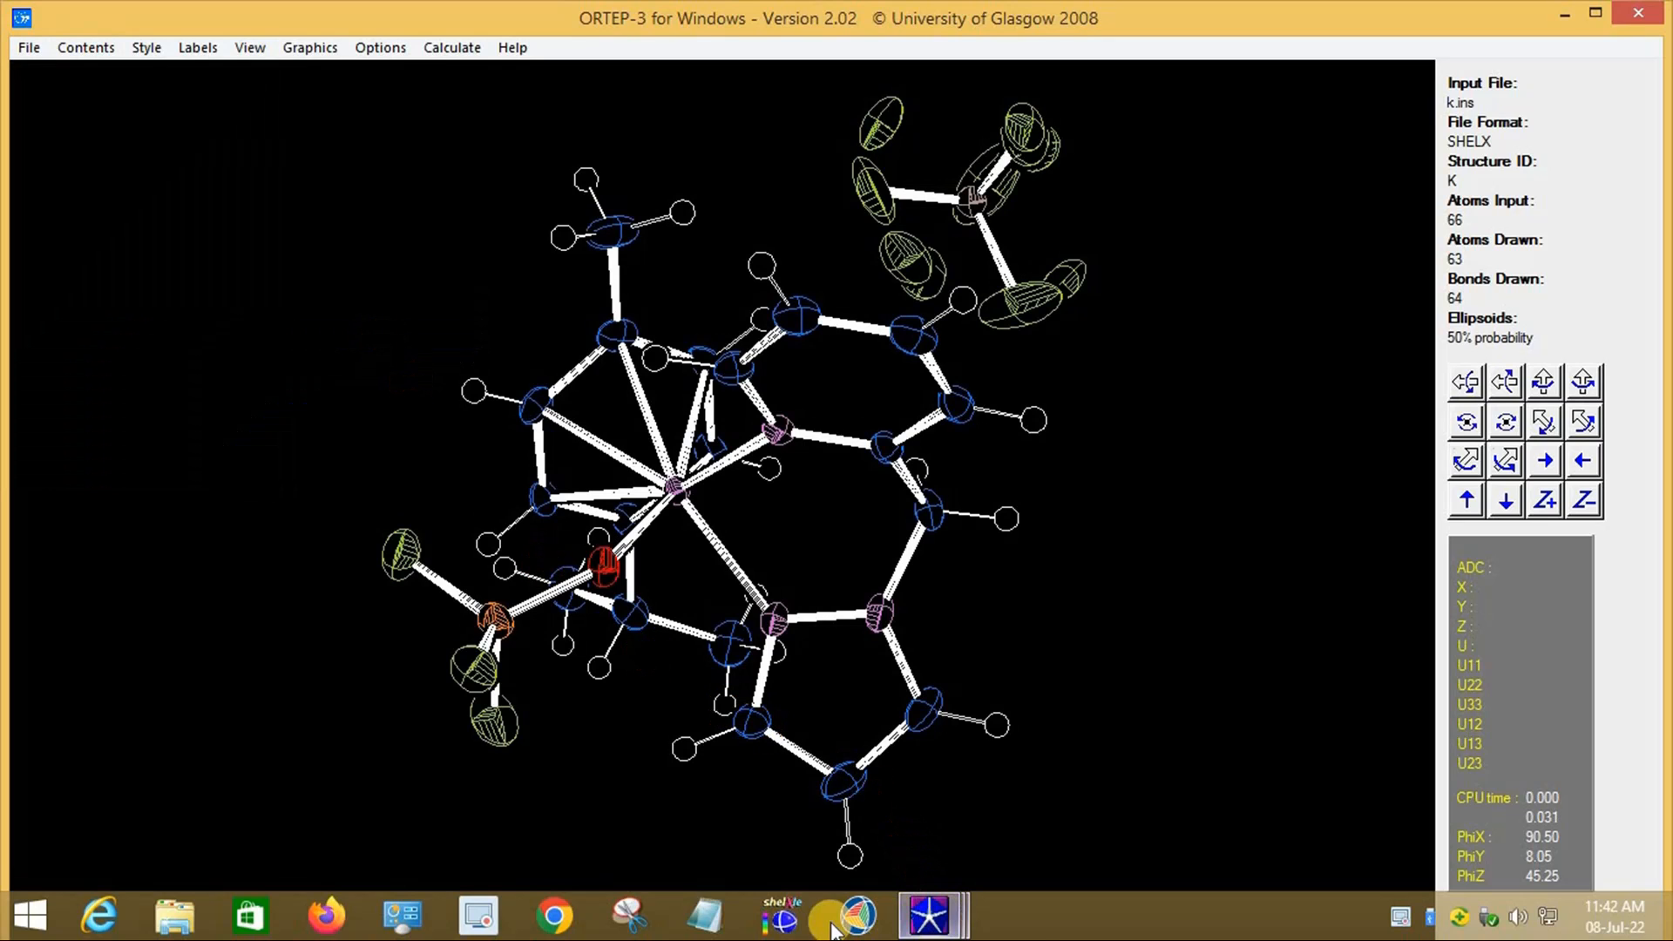
Step: Launch GSview from WinGX and dismiss its registration notice
{"action": "mouse_move", "coordinate": [929, 915]}
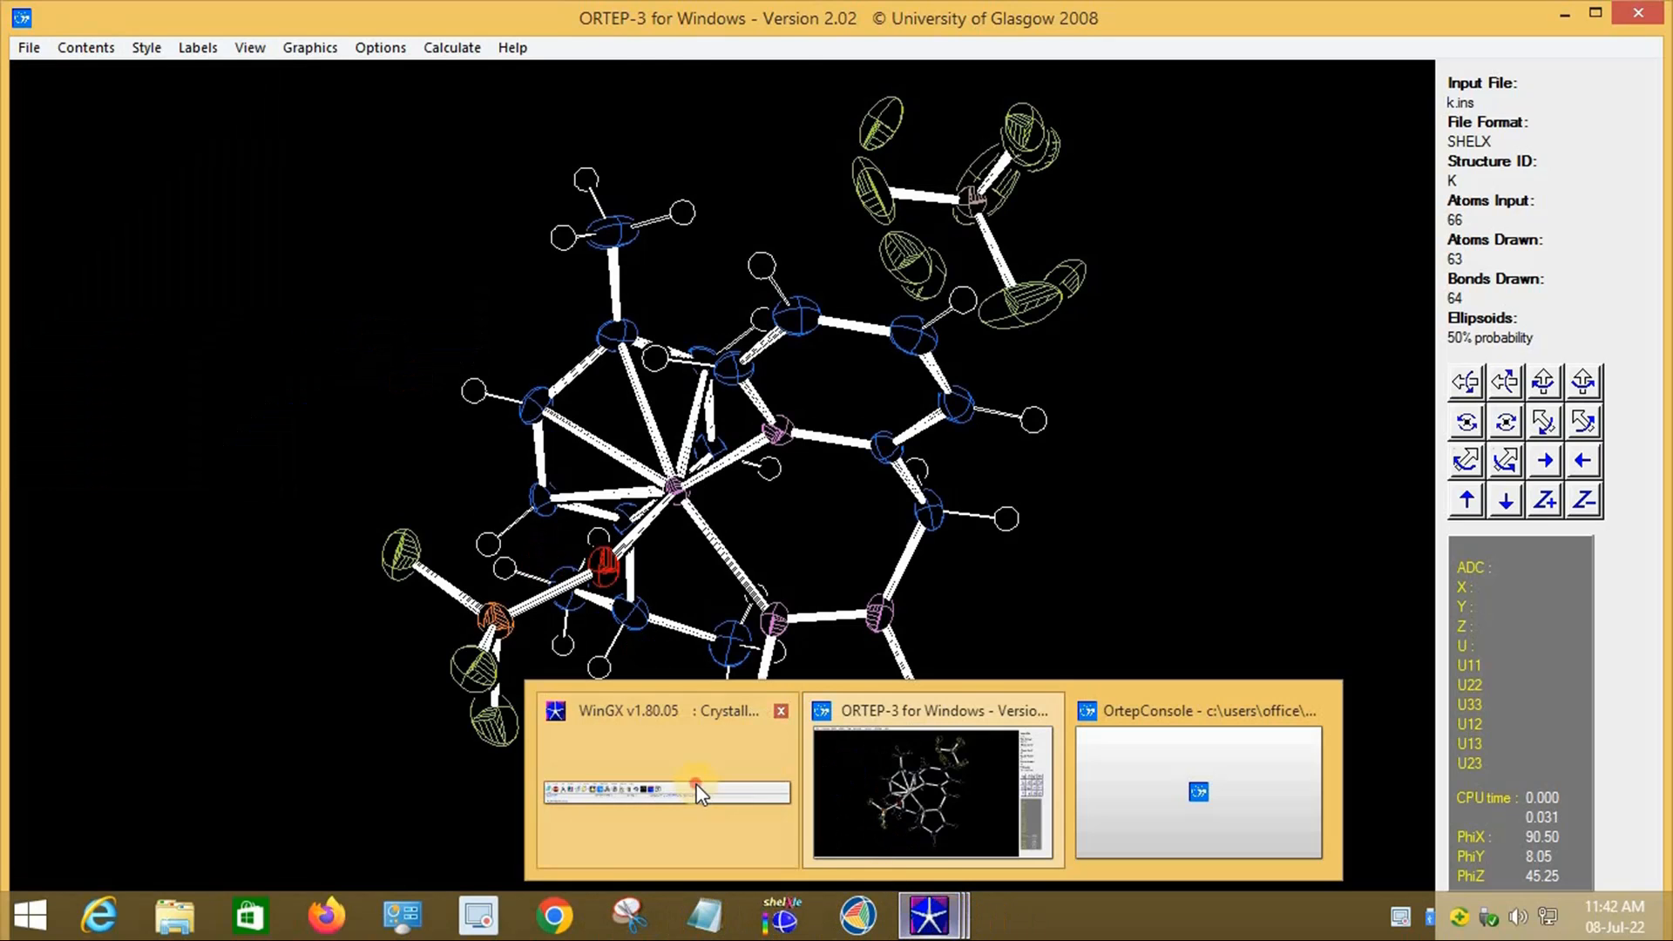
{"action": "left_click", "coordinate": [698, 792]}
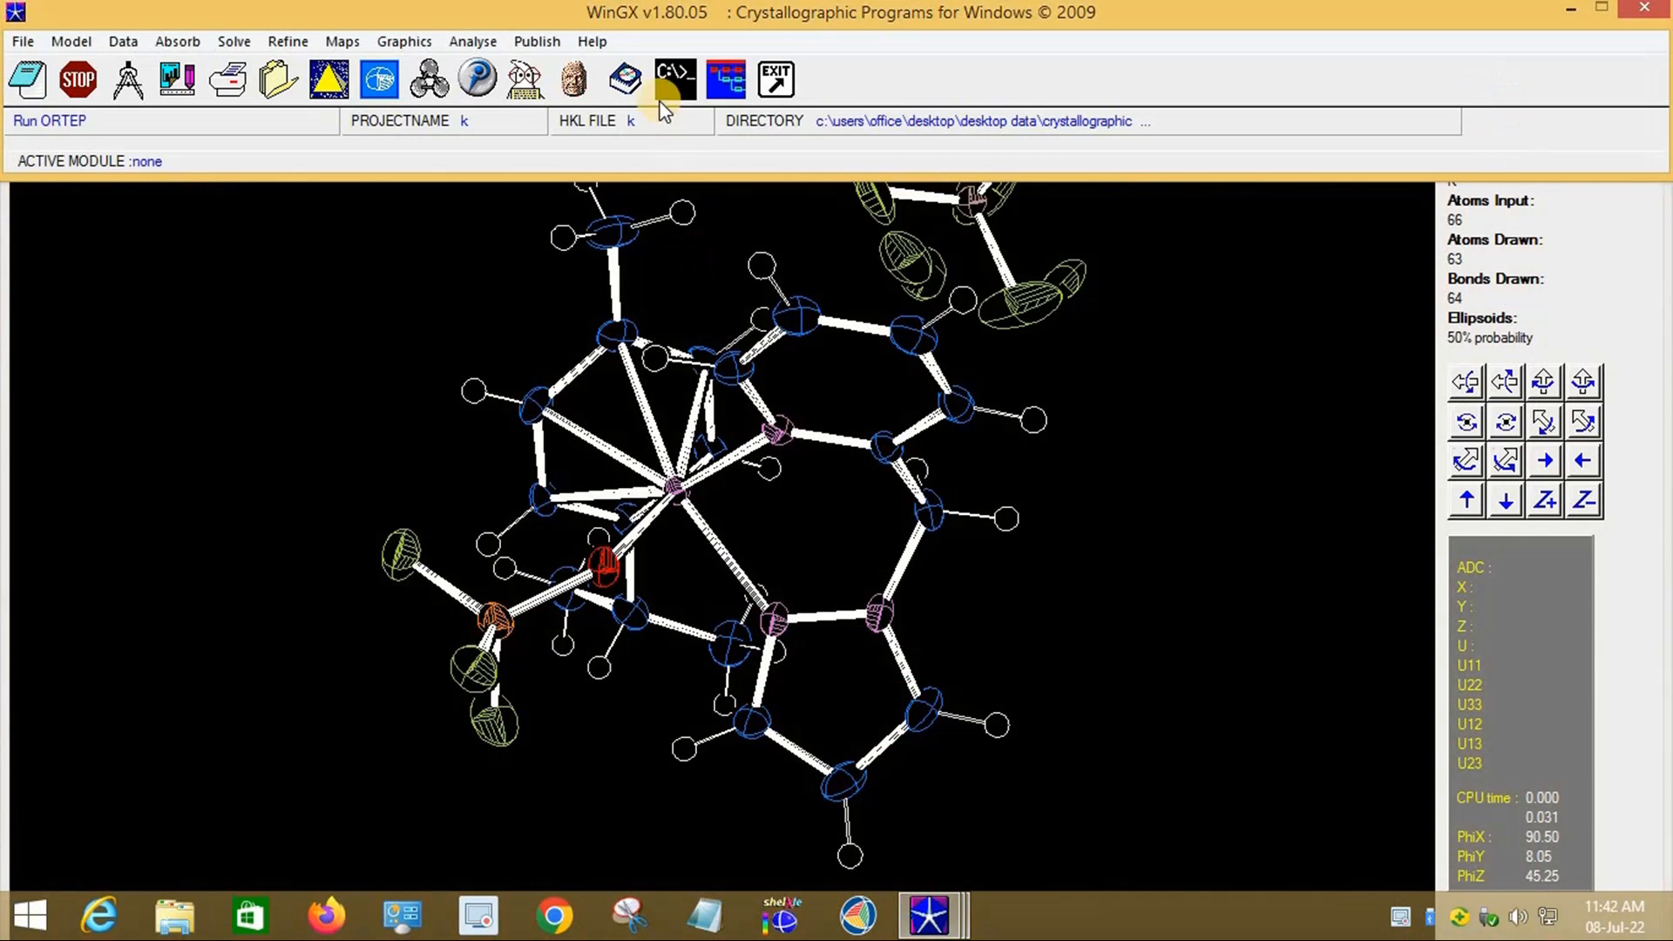
{"action": "left_click", "coordinate": [527, 80]}
{"action": "left_click", "coordinate": [667, 562]}
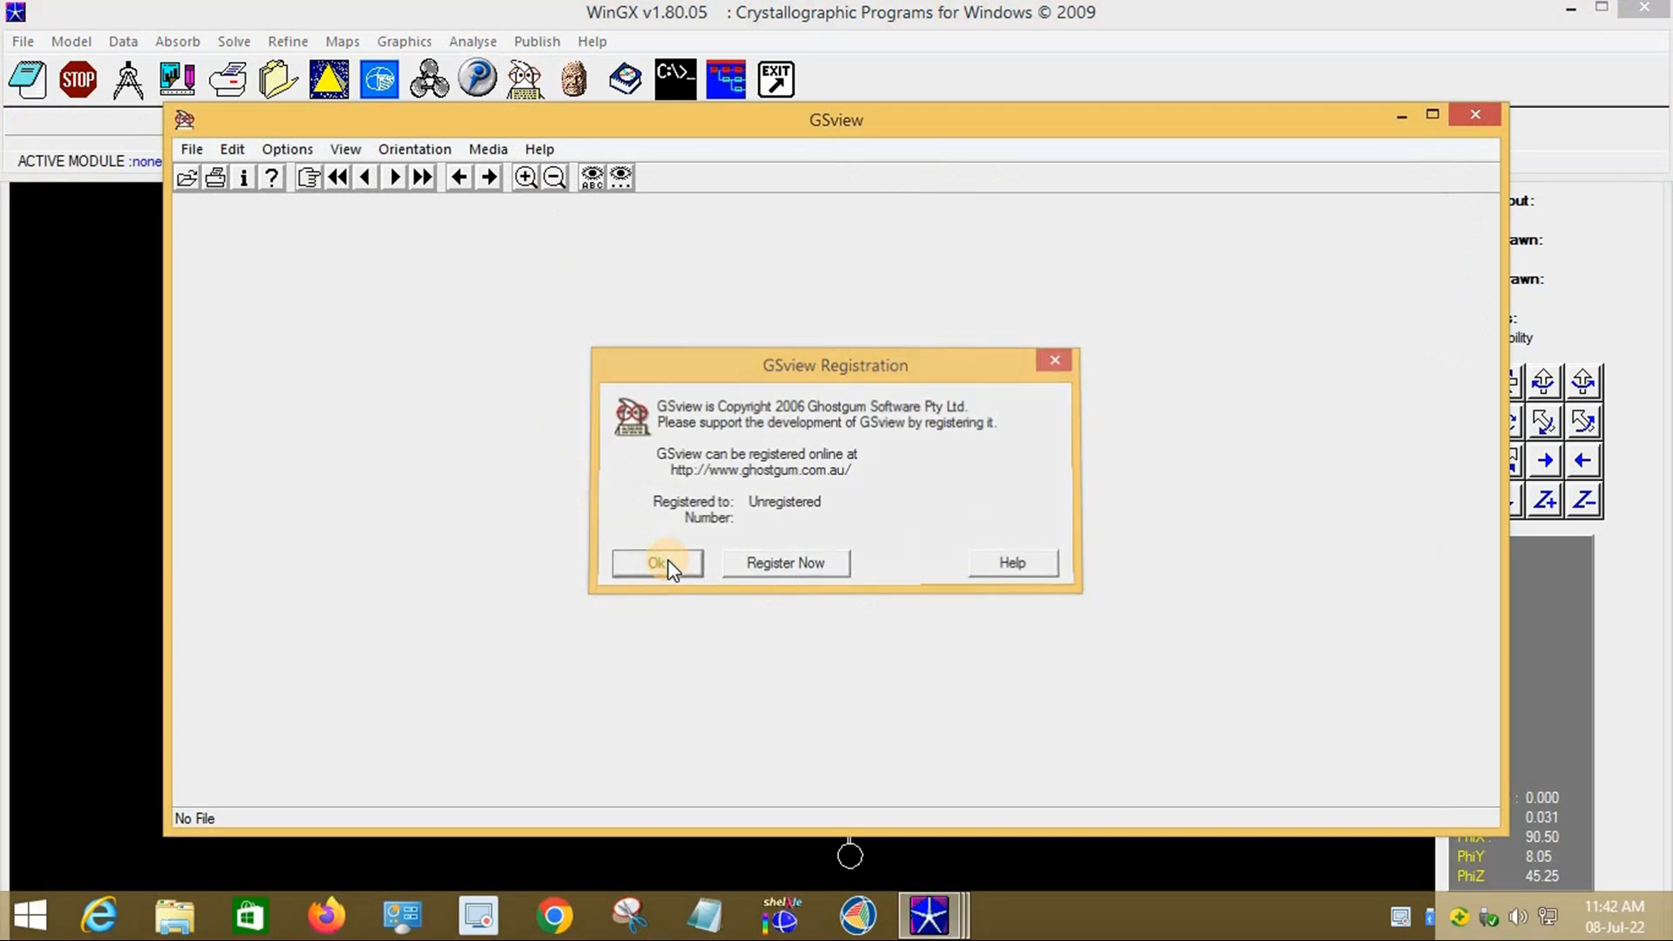
Step: Open the ortep PostScript file from C:\wingx\ortep3v2 in GSview
{"action": "left_click", "coordinate": [193, 150]}
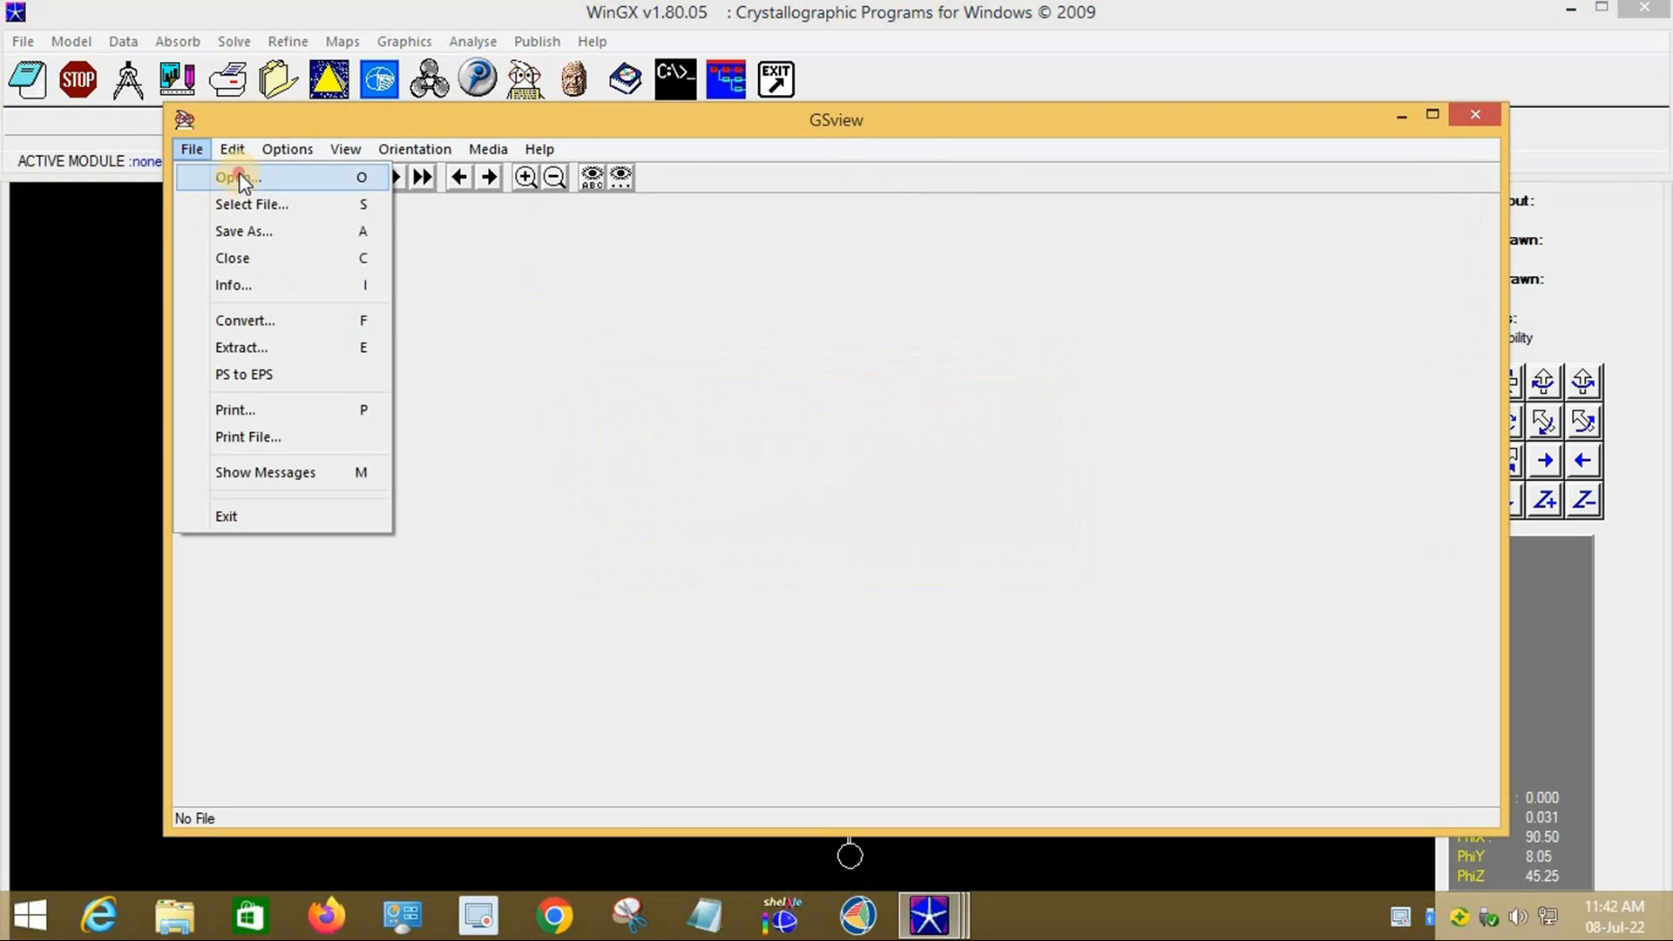
{"action": "left_click", "coordinate": [235, 175]}
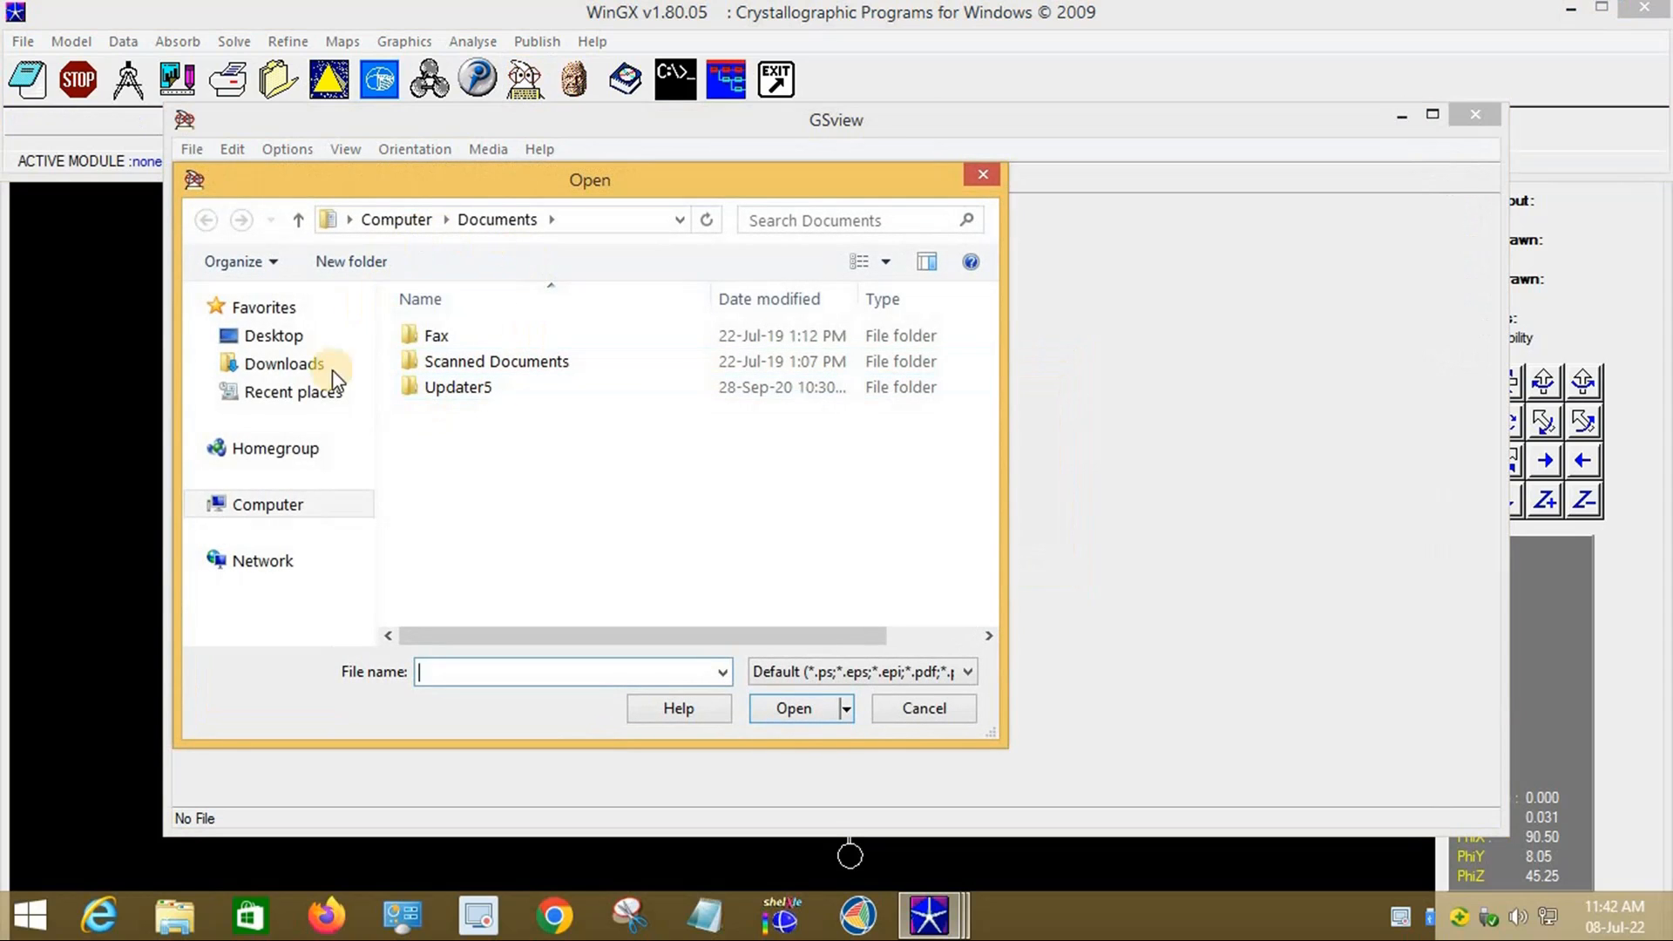
{"action": "left_click", "coordinate": [302, 520]}
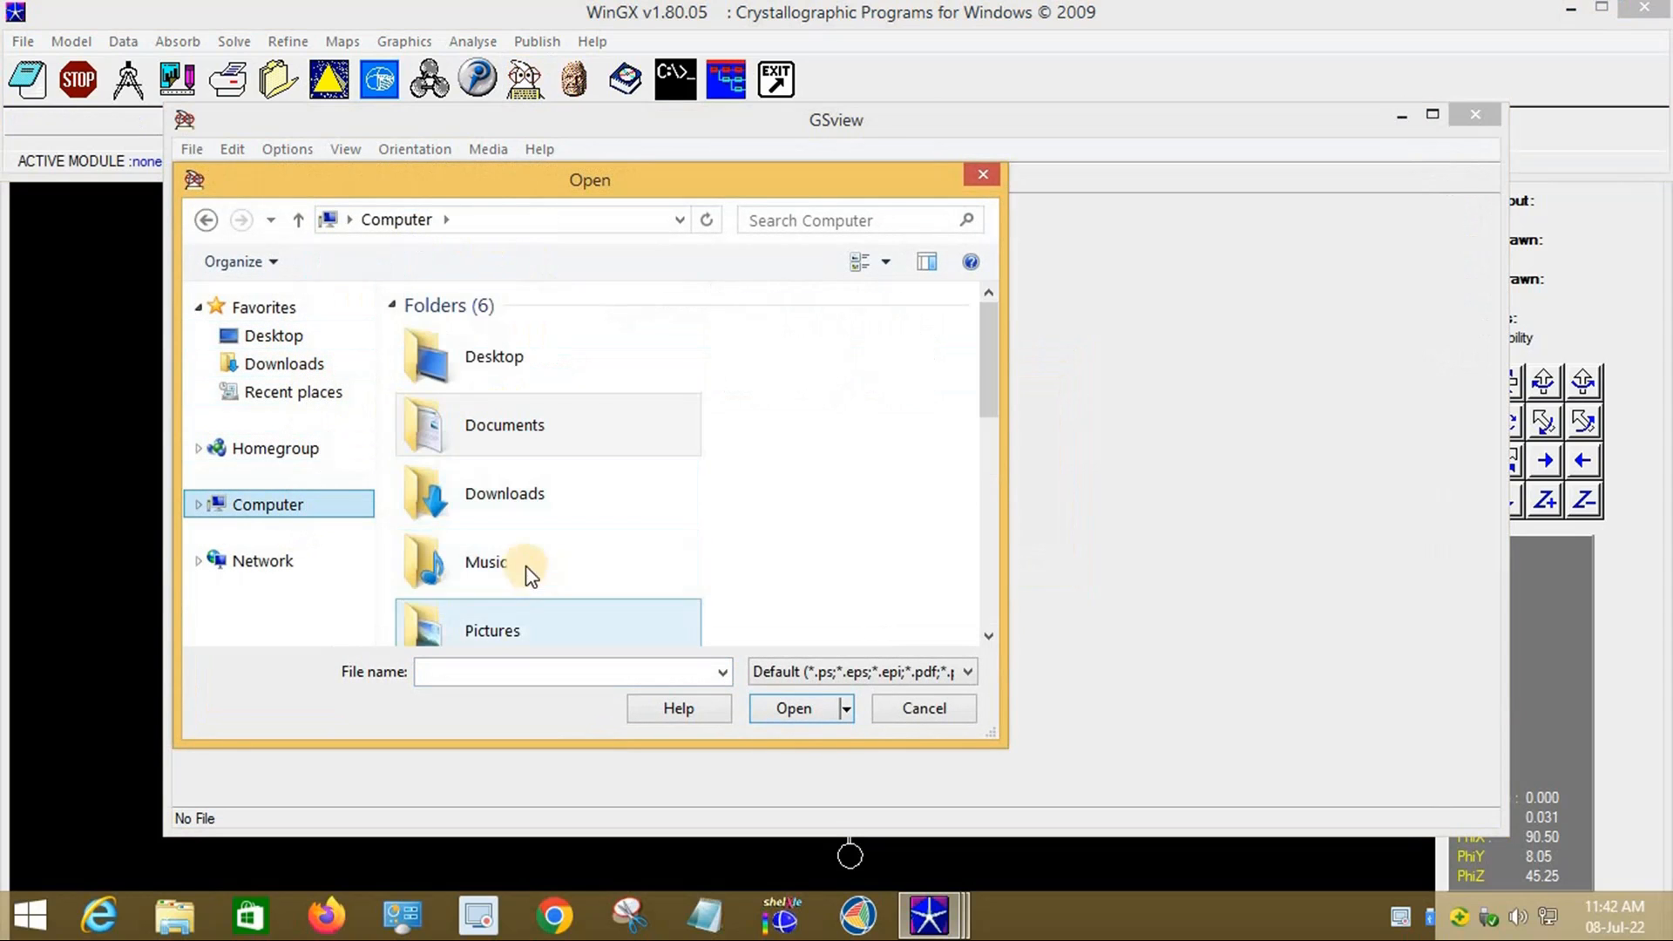
{"action": "left_click_drag", "start_coordinate": [992, 364], "coordinate": [1009, 488]}
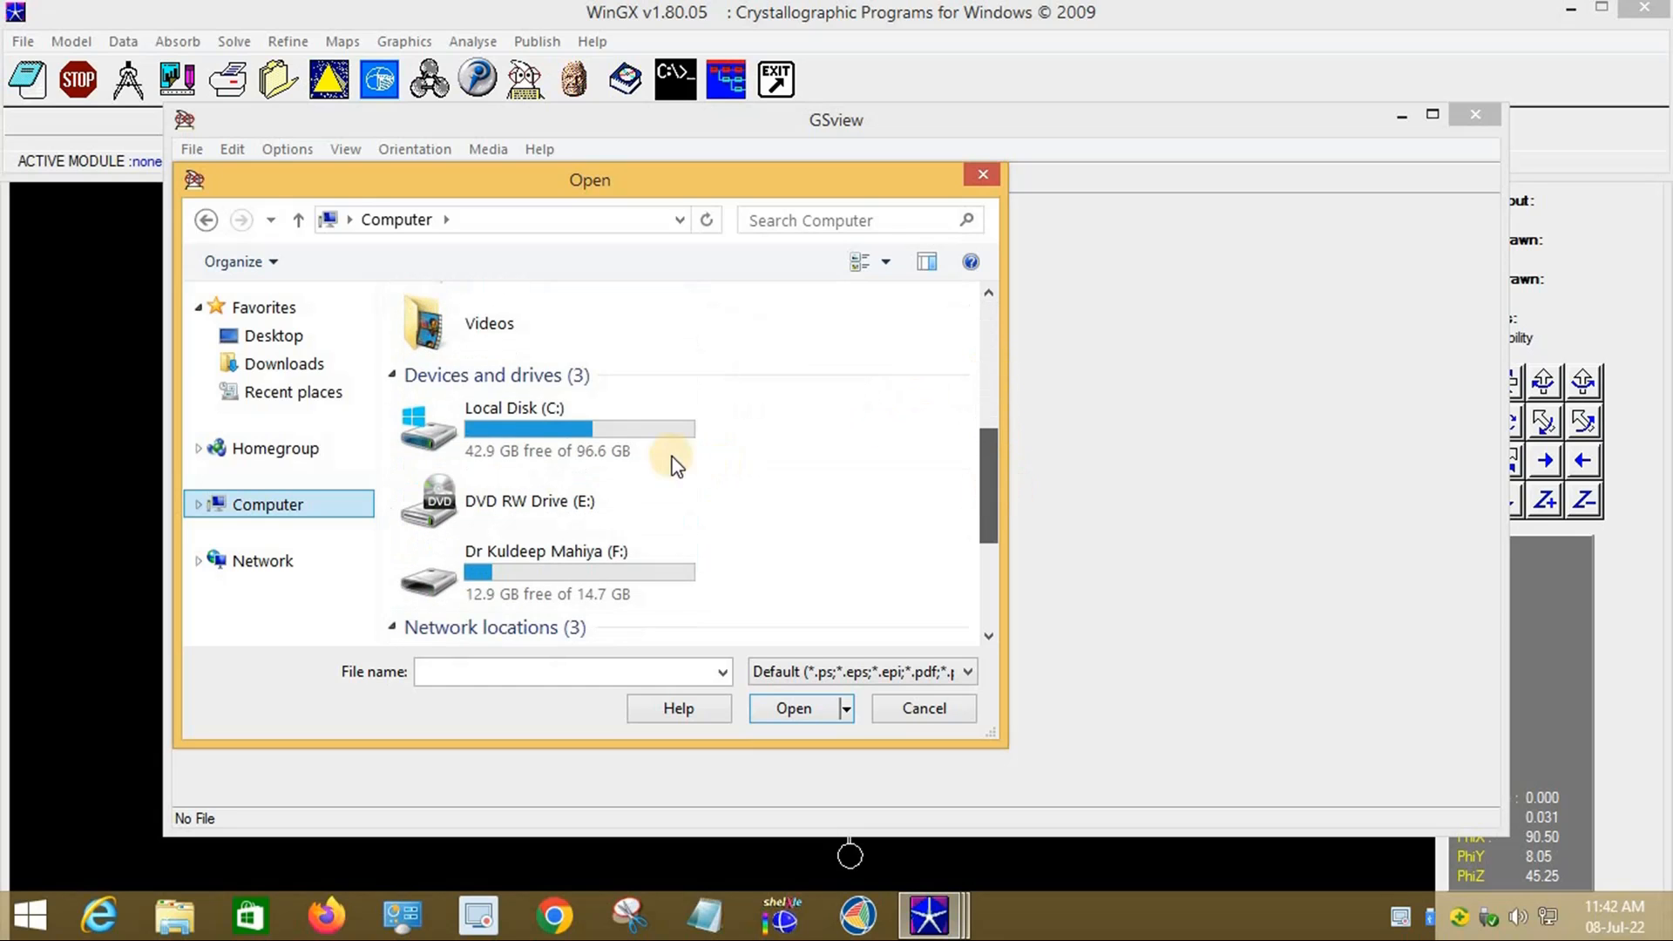
{"action": "double_click", "coordinate": [613, 430]}
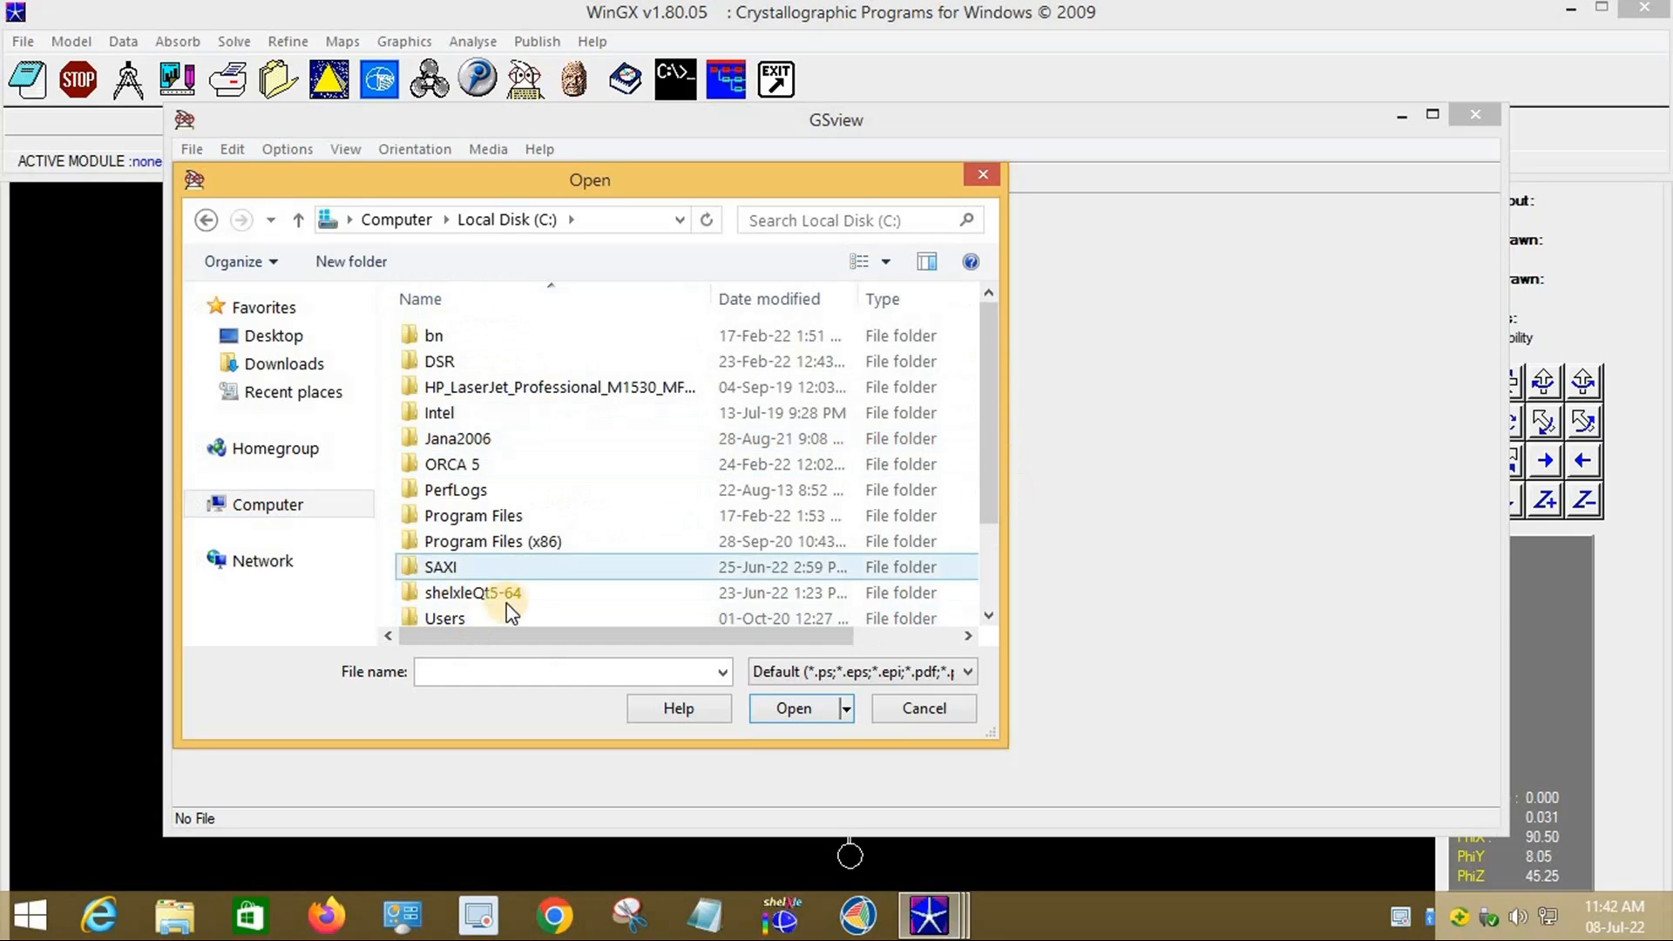
{"action": "scroll", "coordinate": [501, 607], "scroll_direction": "down", "scroll_amount": 1}
{"action": "double_click", "coordinate": [467, 616]}
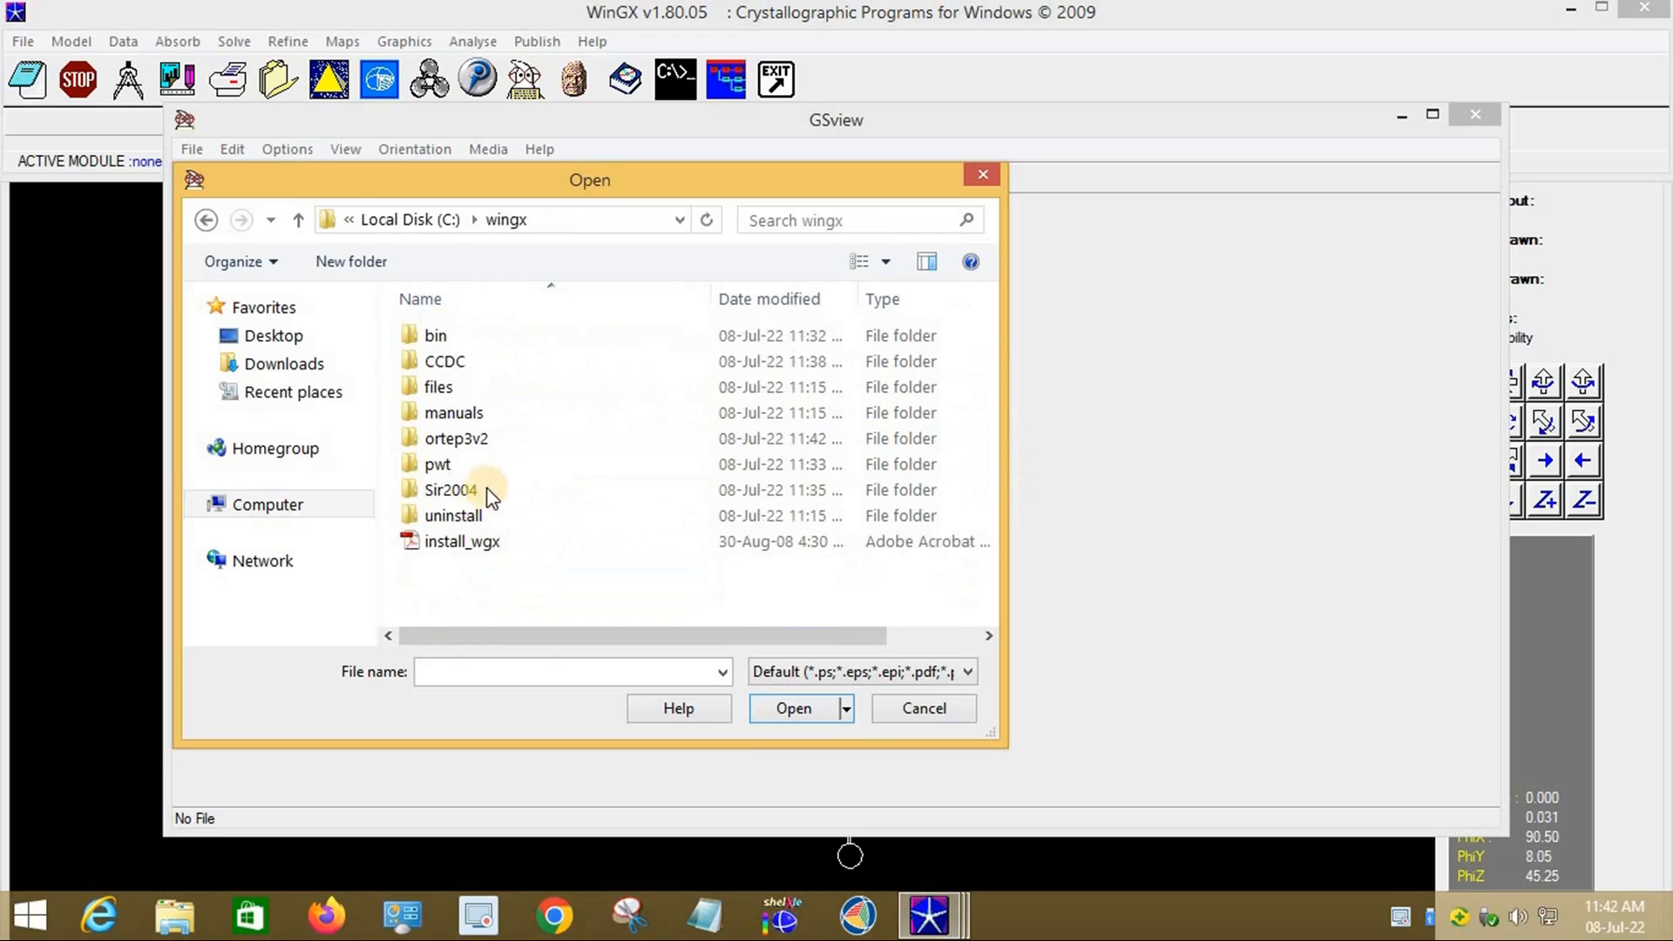
{"action": "left_click", "coordinate": [486, 444]}
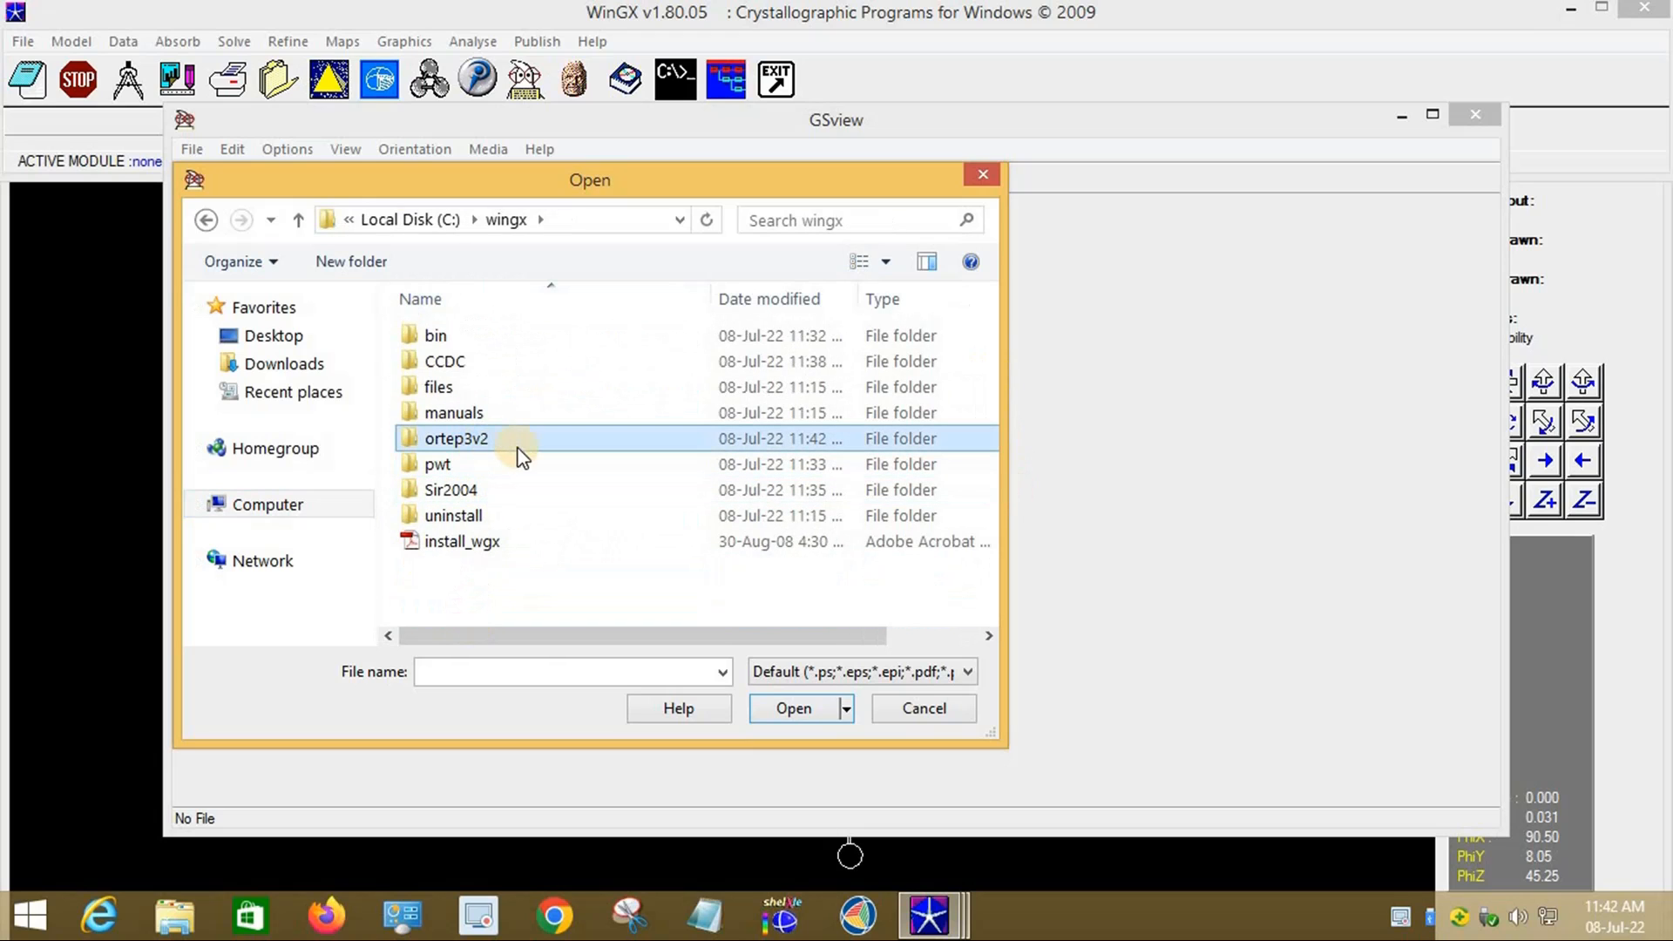
{"action": "double_click", "coordinate": [471, 444]}
{"action": "left_click", "coordinate": [458, 385]}
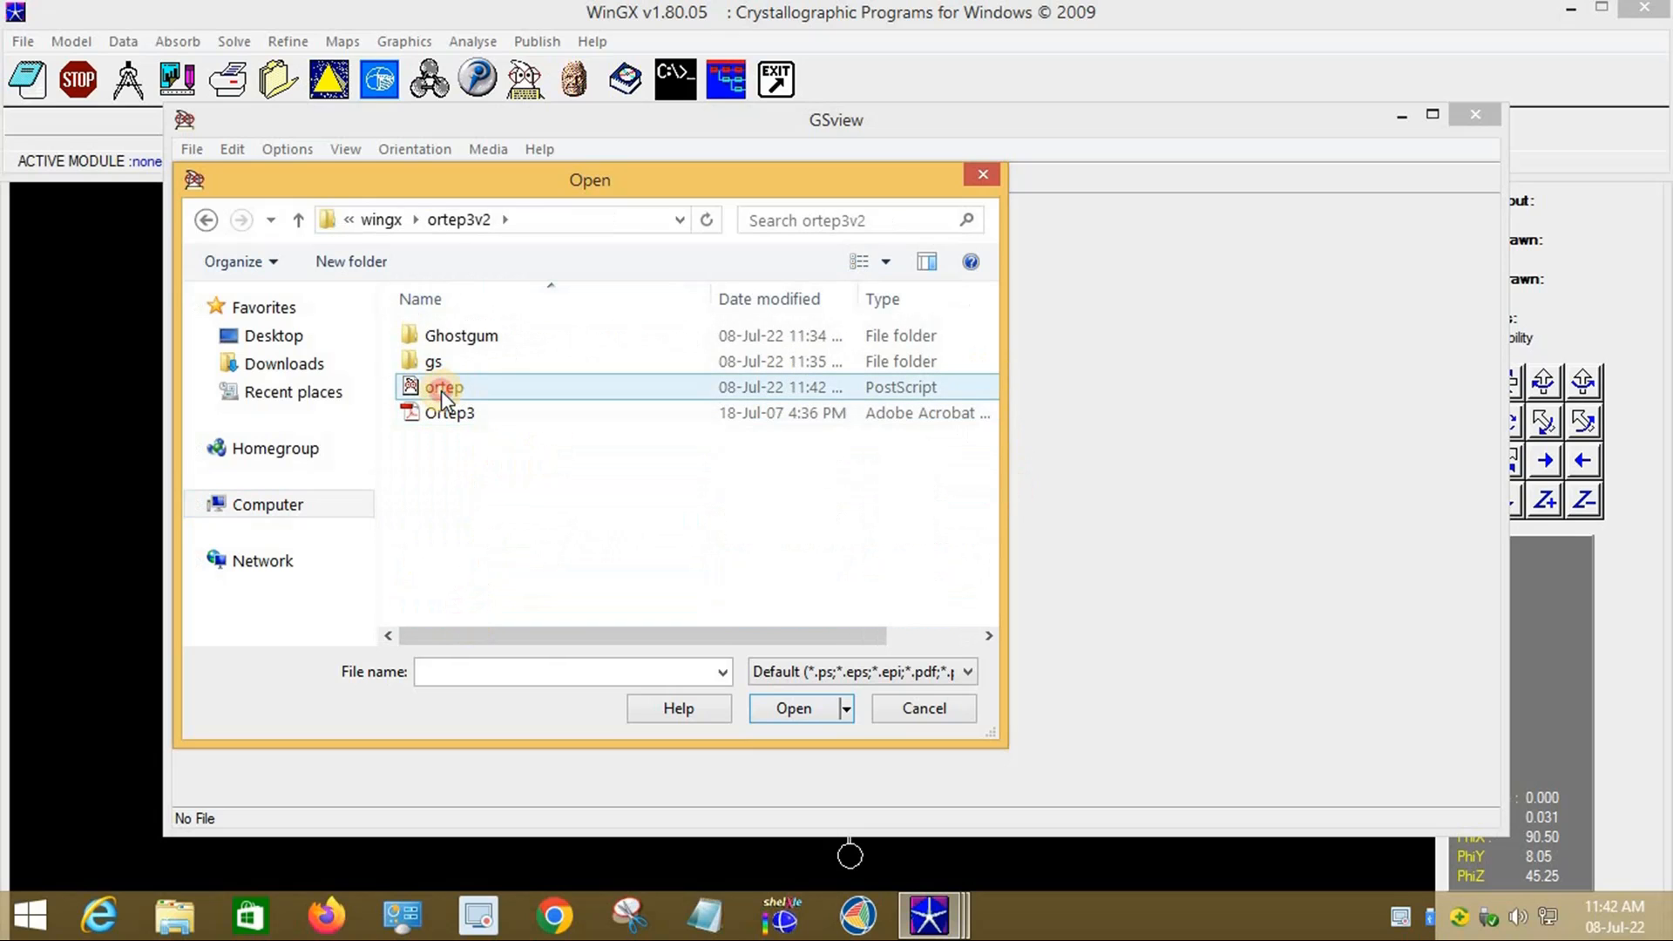
{"action": "left_click", "coordinate": [446, 392]}
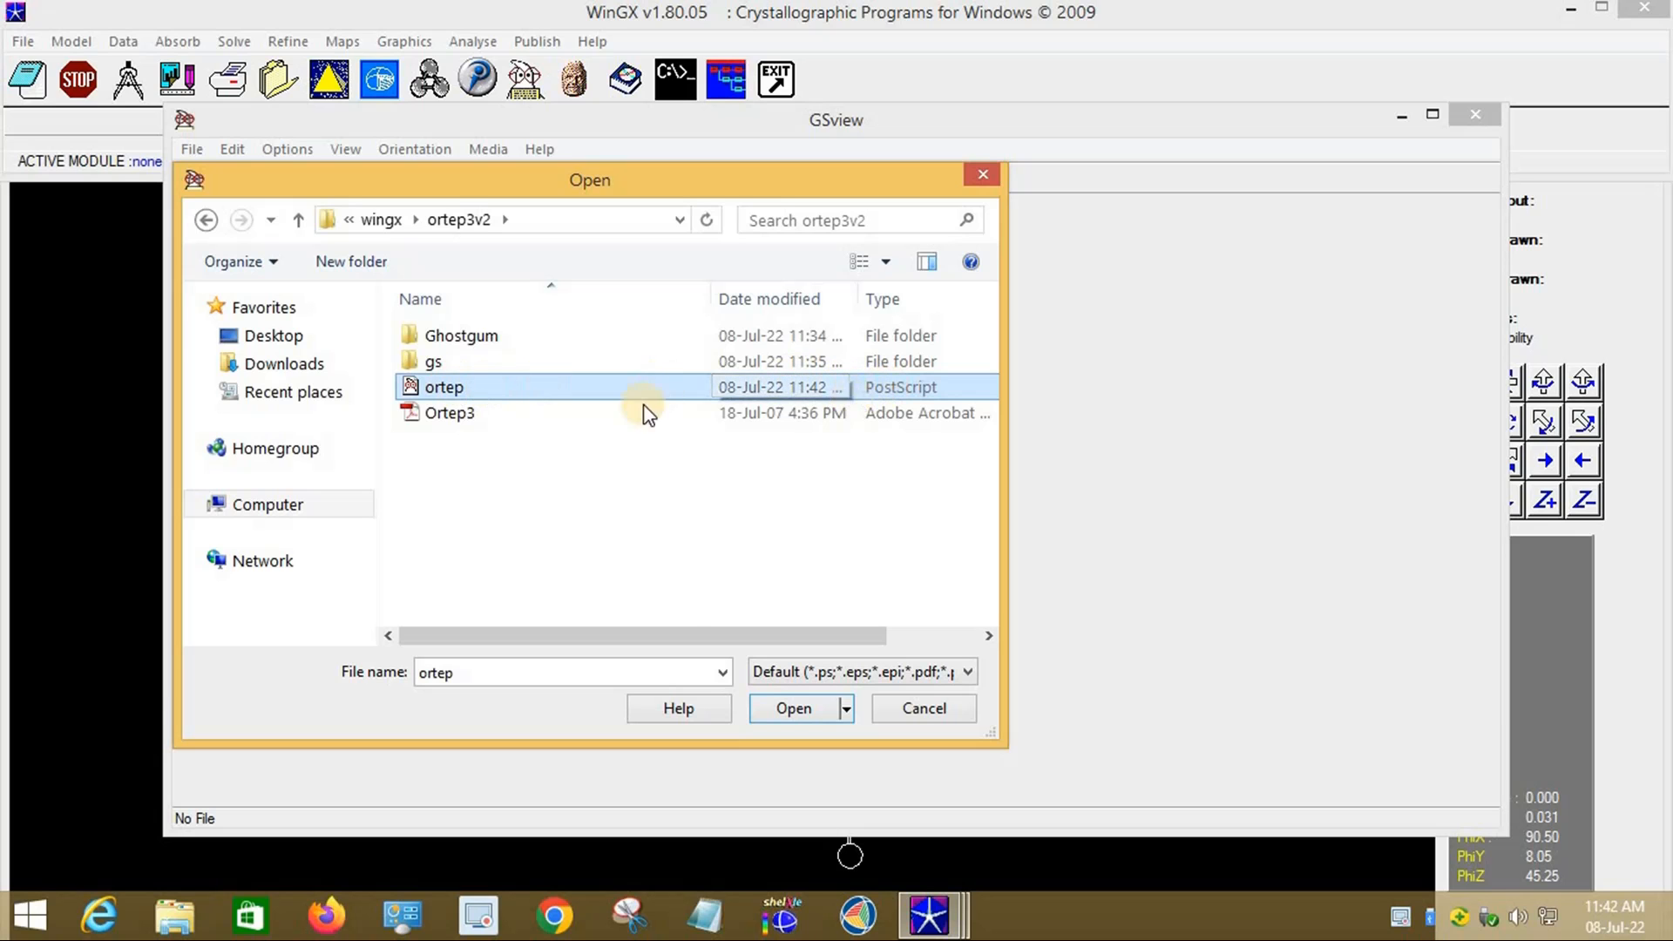
{"action": "left_click", "coordinate": [782, 713]}
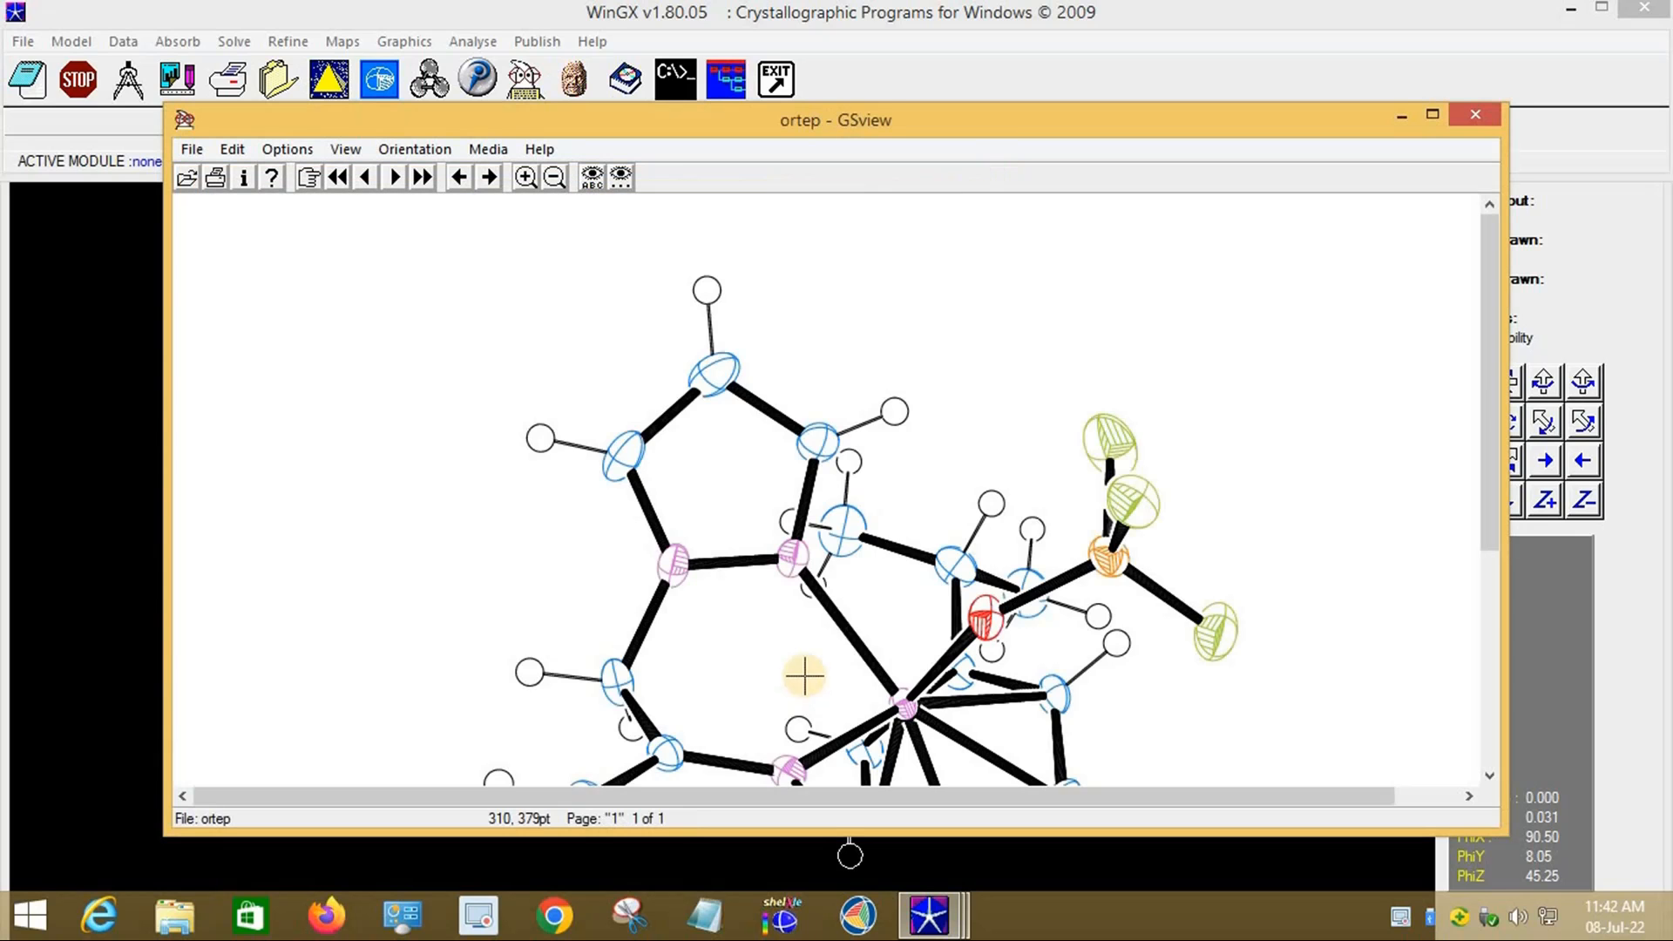
Step: Maximize GSview, nudge the molecule slightly in ORTEP-3, and return to the GSview drawing
{"action": "scroll", "coordinate": [911, 523], "scroll_direction": "down", "scroll_amount": 5}
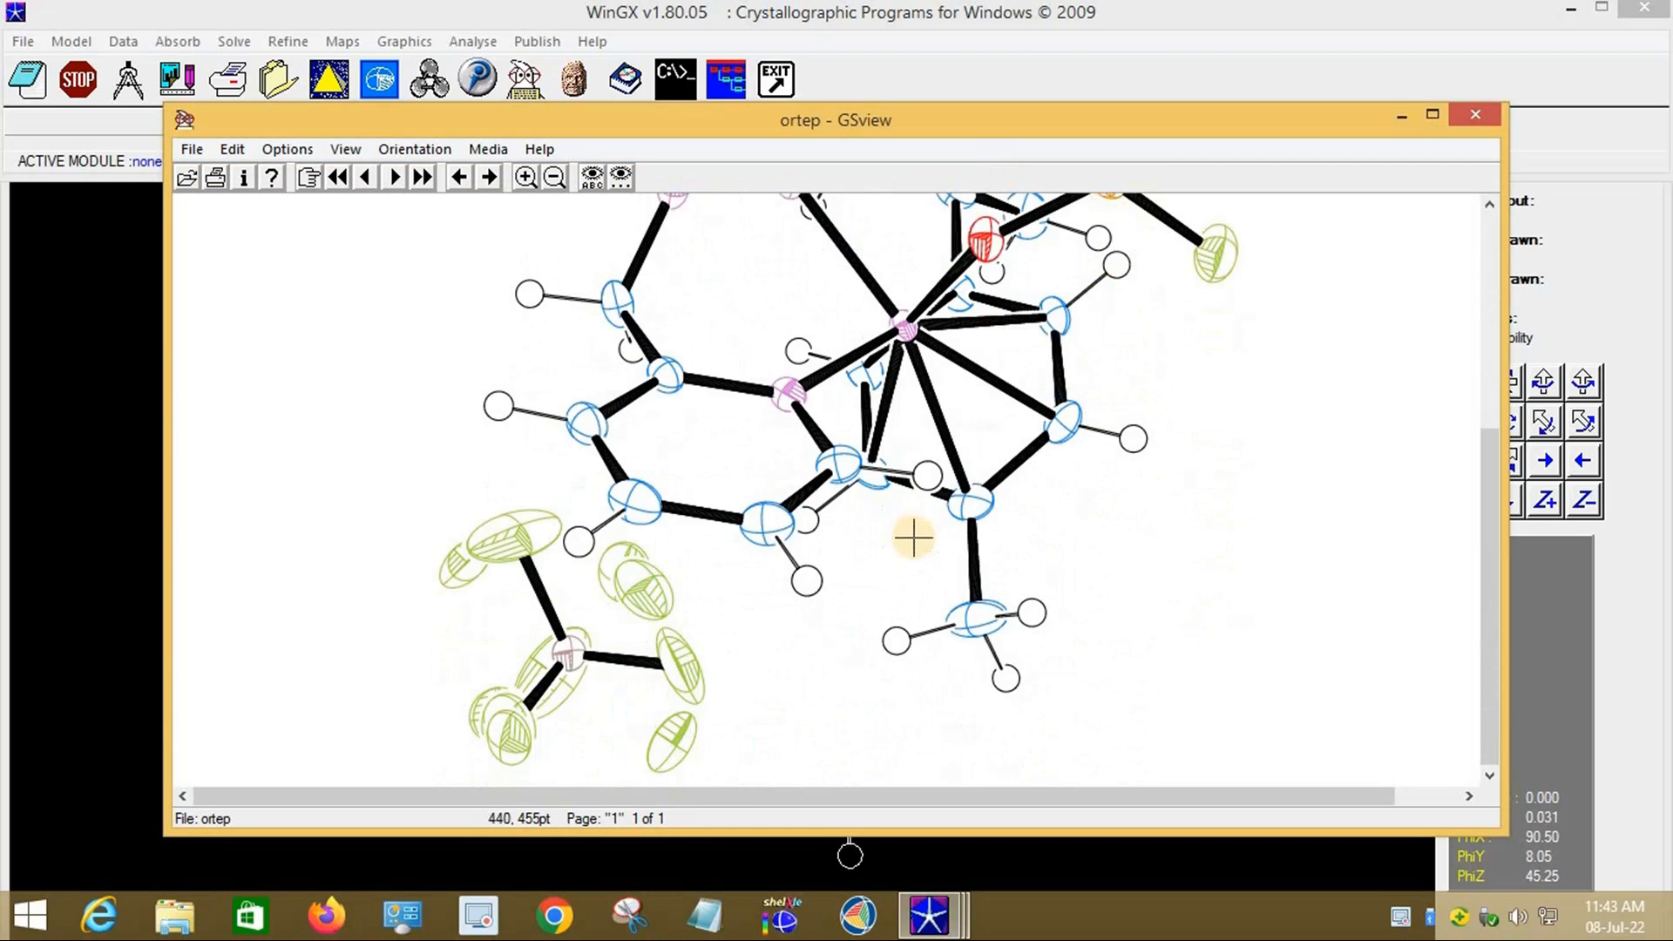
{"action": "left_click", "coordinate": [1433, 119]}
{"action": "scroll", "coordinate": [810, 422], "scroll_direction": "up", "scroll_amount": 2}
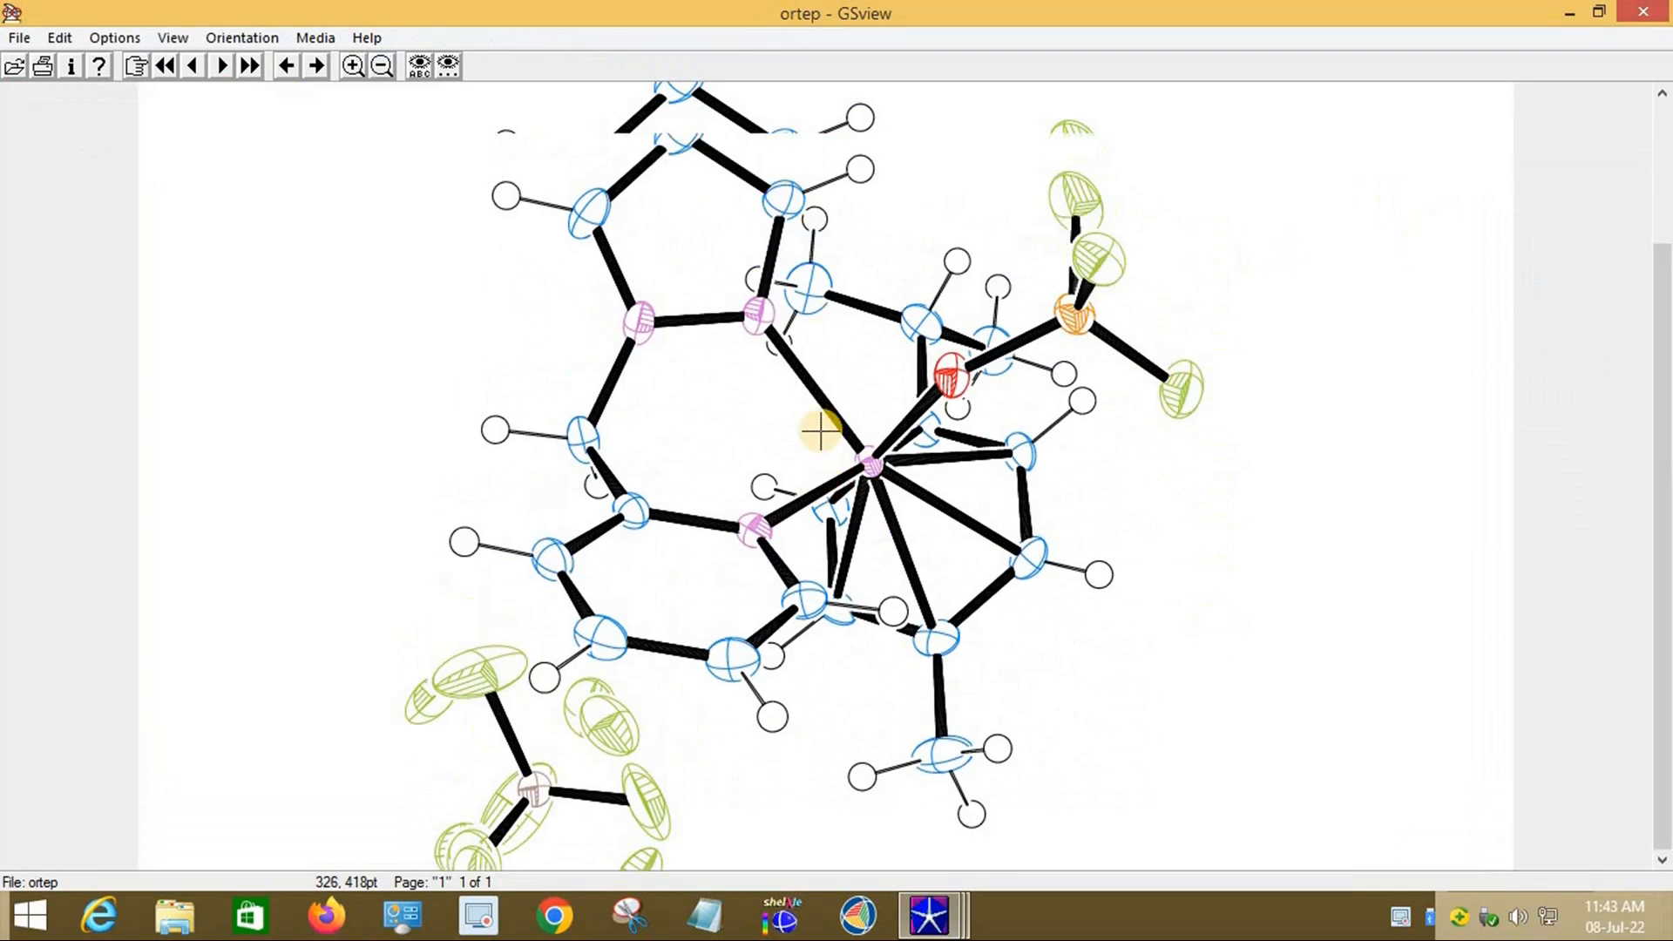
{"action": "scroll", "coordinate": [946, 842], "scroll_direction": "down", "scroll_amount": 1}
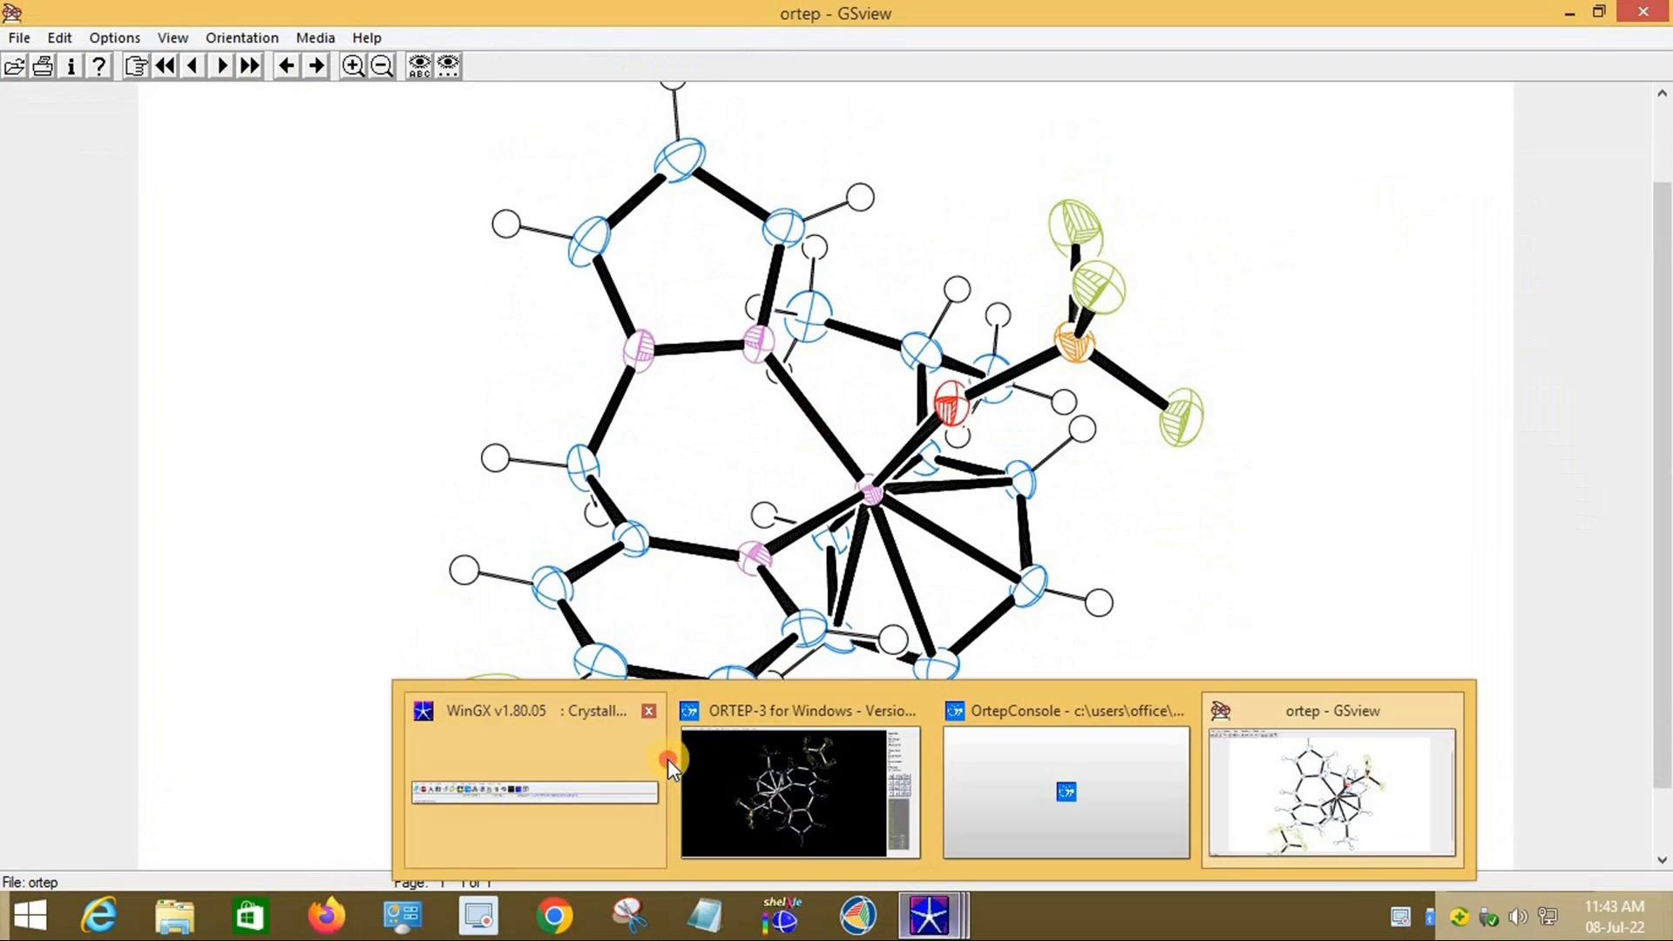
{"action": "left_click", "coordinate": [665, 755]}
{"action": "mouse_move", "coordinate": [956, 932]}
{"action": "left_click", "coordinate": [851, 806]}
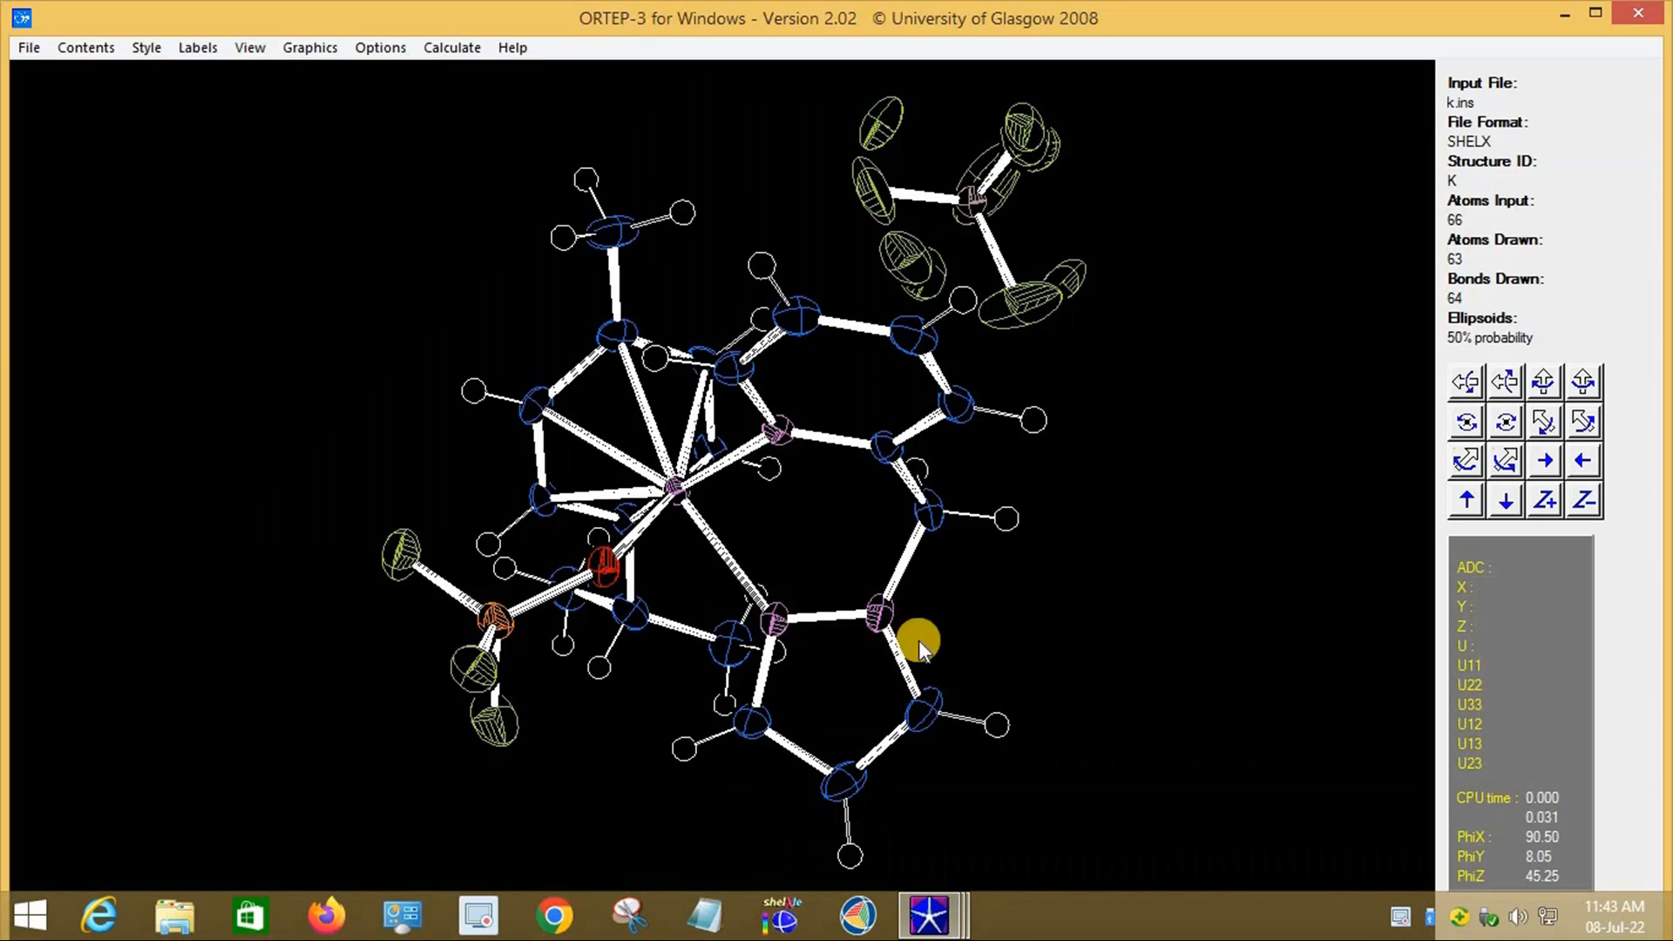
{"action": "left_click_drag", "start_coordinate": [1129, 488], "coordinate": [1124, 491]}
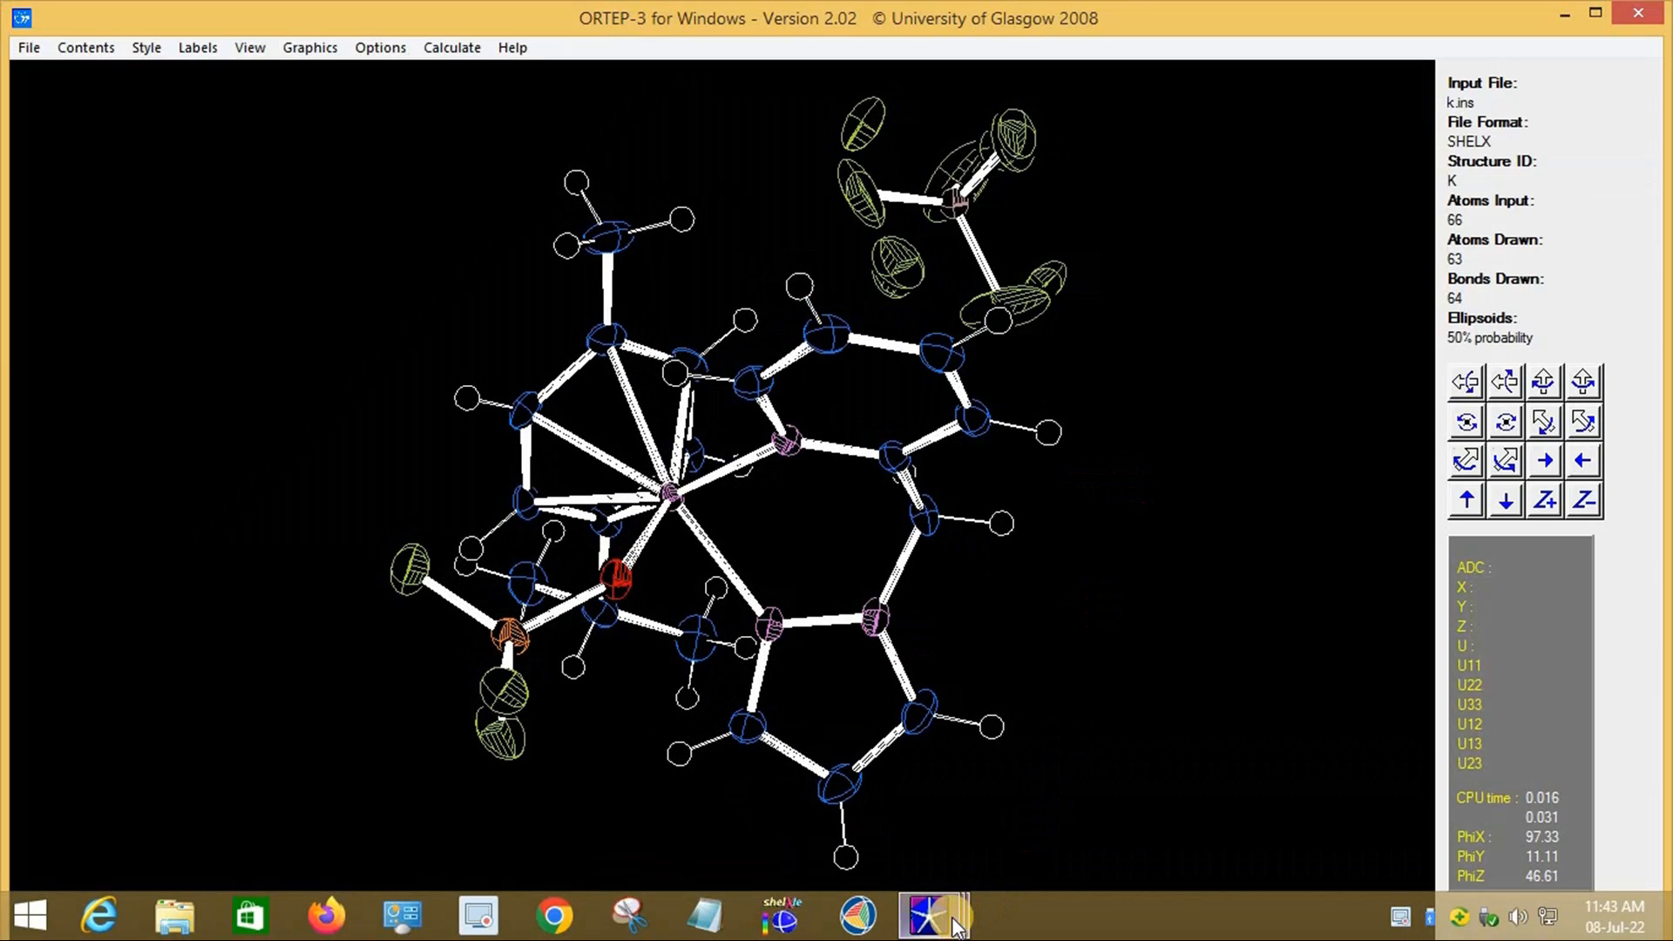
{"action": "mouse_move", "coordinate": [951, 918]}
{"action": "left_click", "coordinate": [1258, 828]}
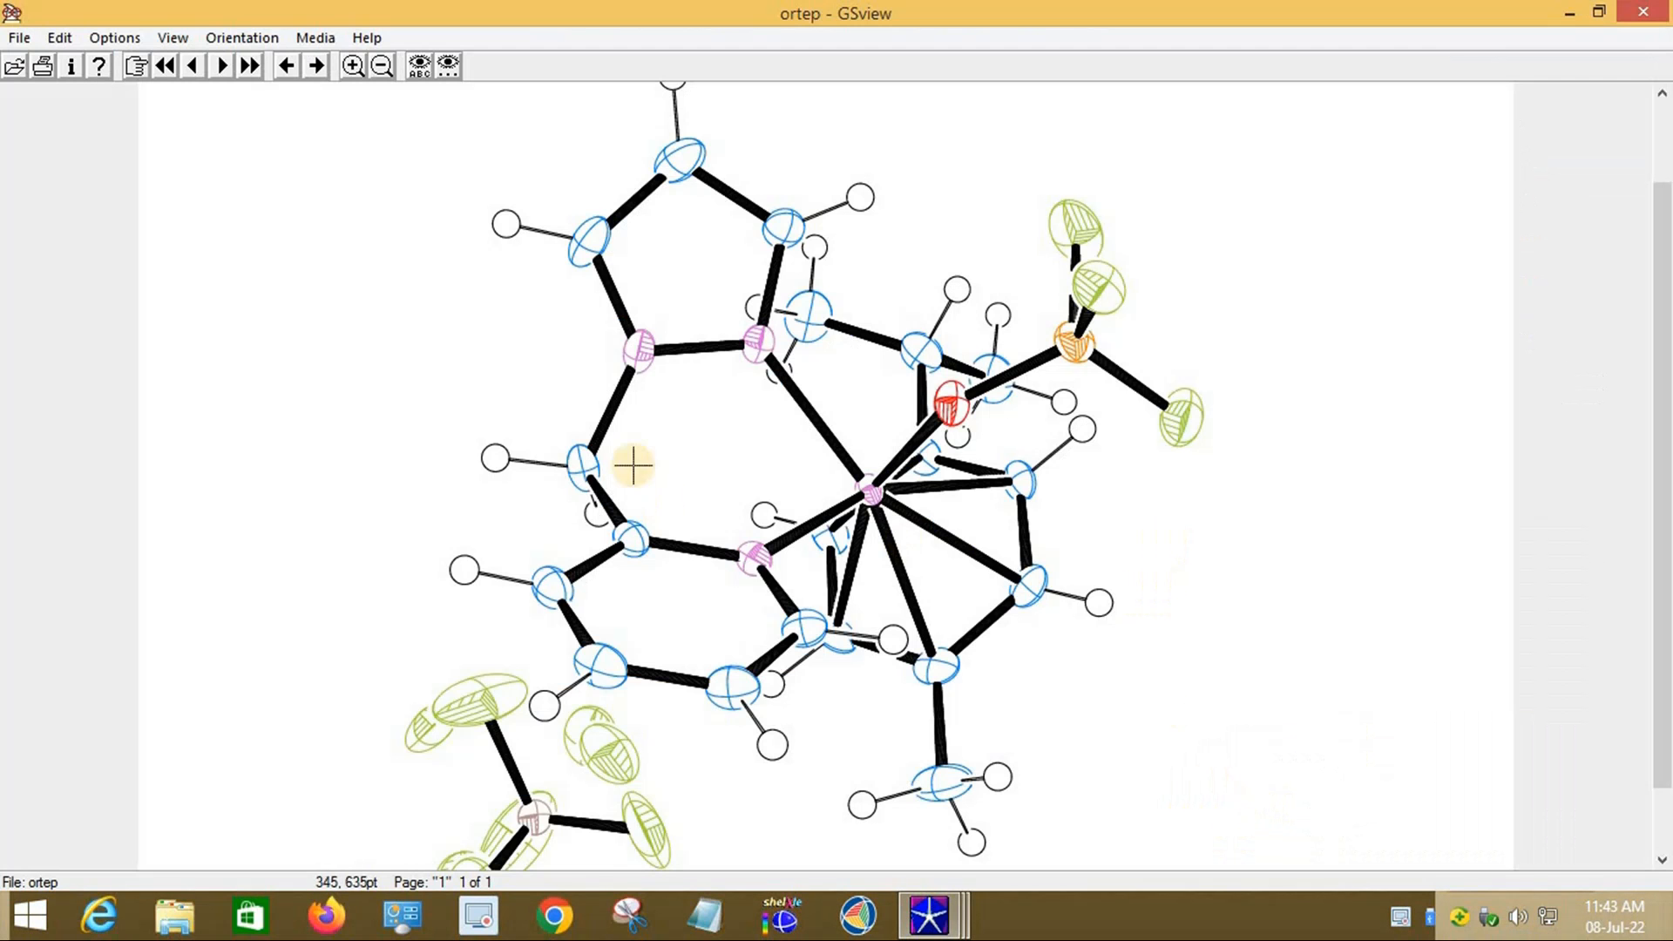
Step: Cycle the GSview page orientation through Portrait, Upside-down, and Seascape
{"action": "left_click", "coordinate": [224, 39]}
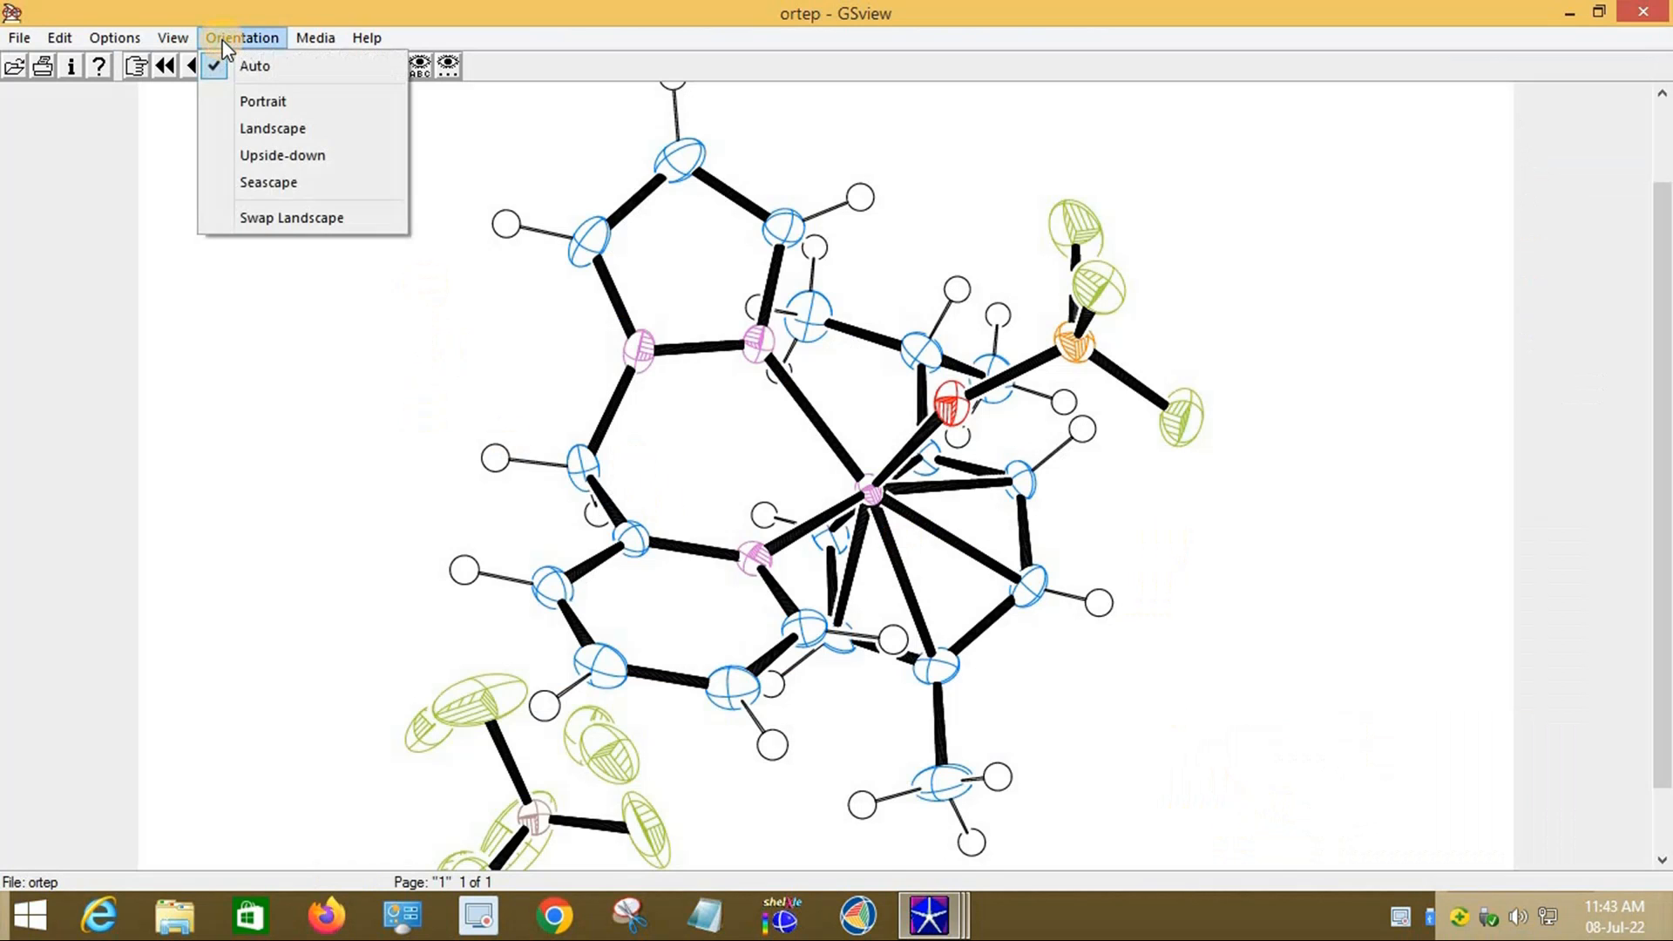
{"action": "left_click", "coordinate": [264, 102]}
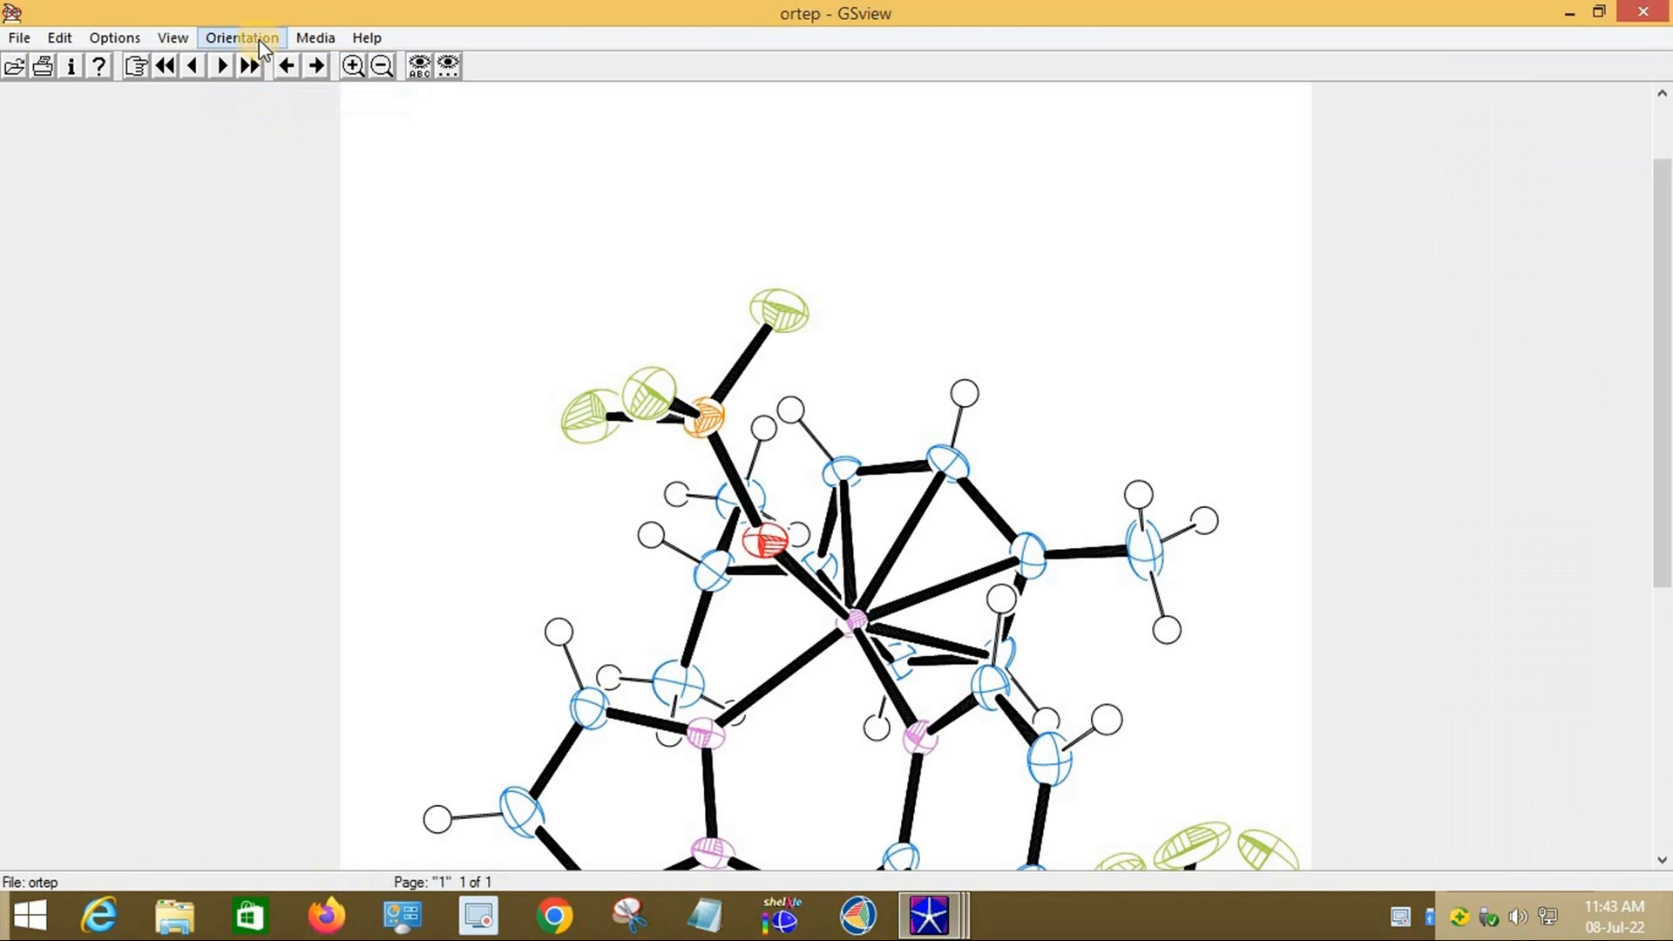
{"action": "left_click", "coordinate": [260, 39]}
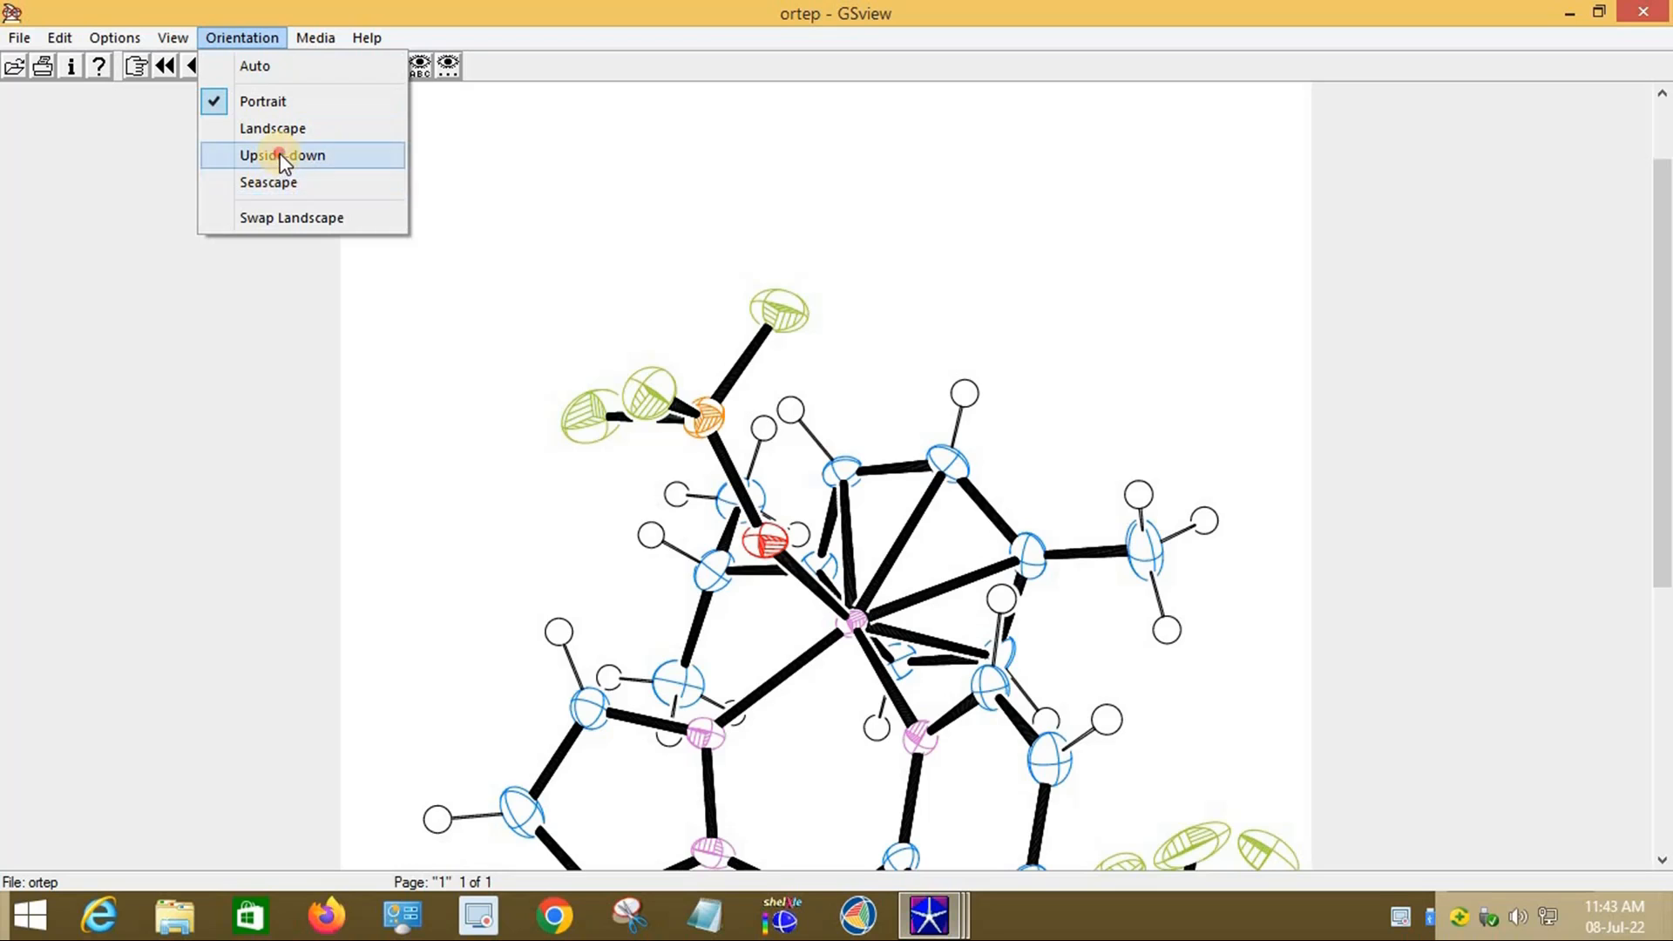
{"action": "left_click", "coordinate": [279, 155]}
{"action": "left_click", "coordinate": [249, 37]}
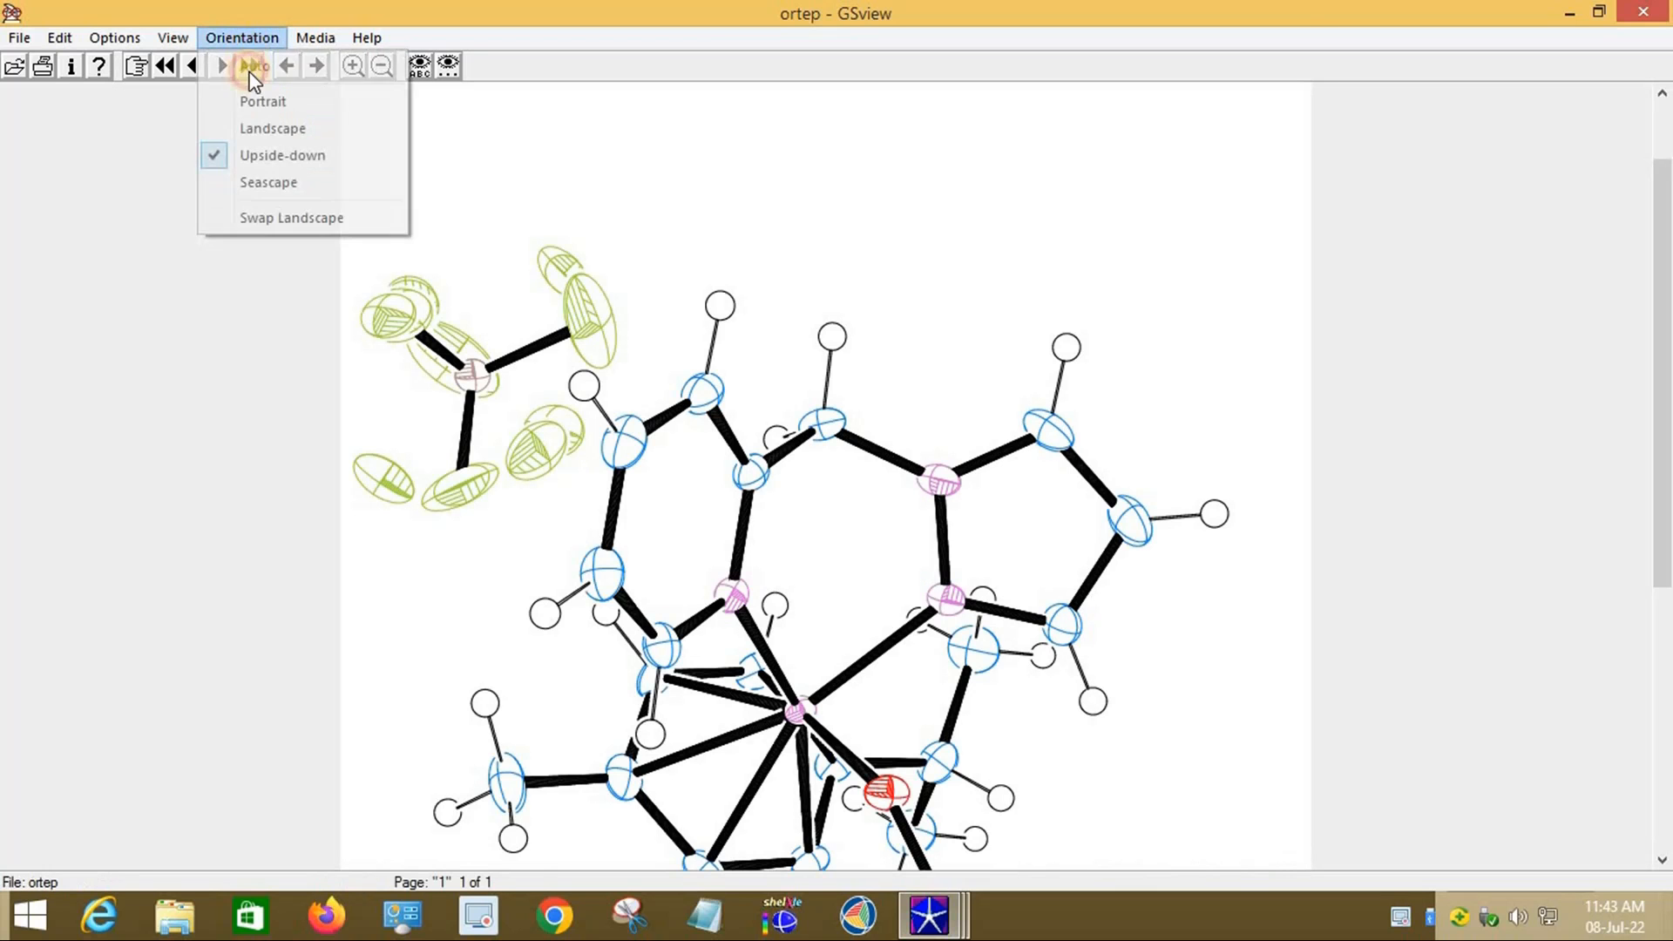
{"action": "left_click", "coordinate": [275, 183]}
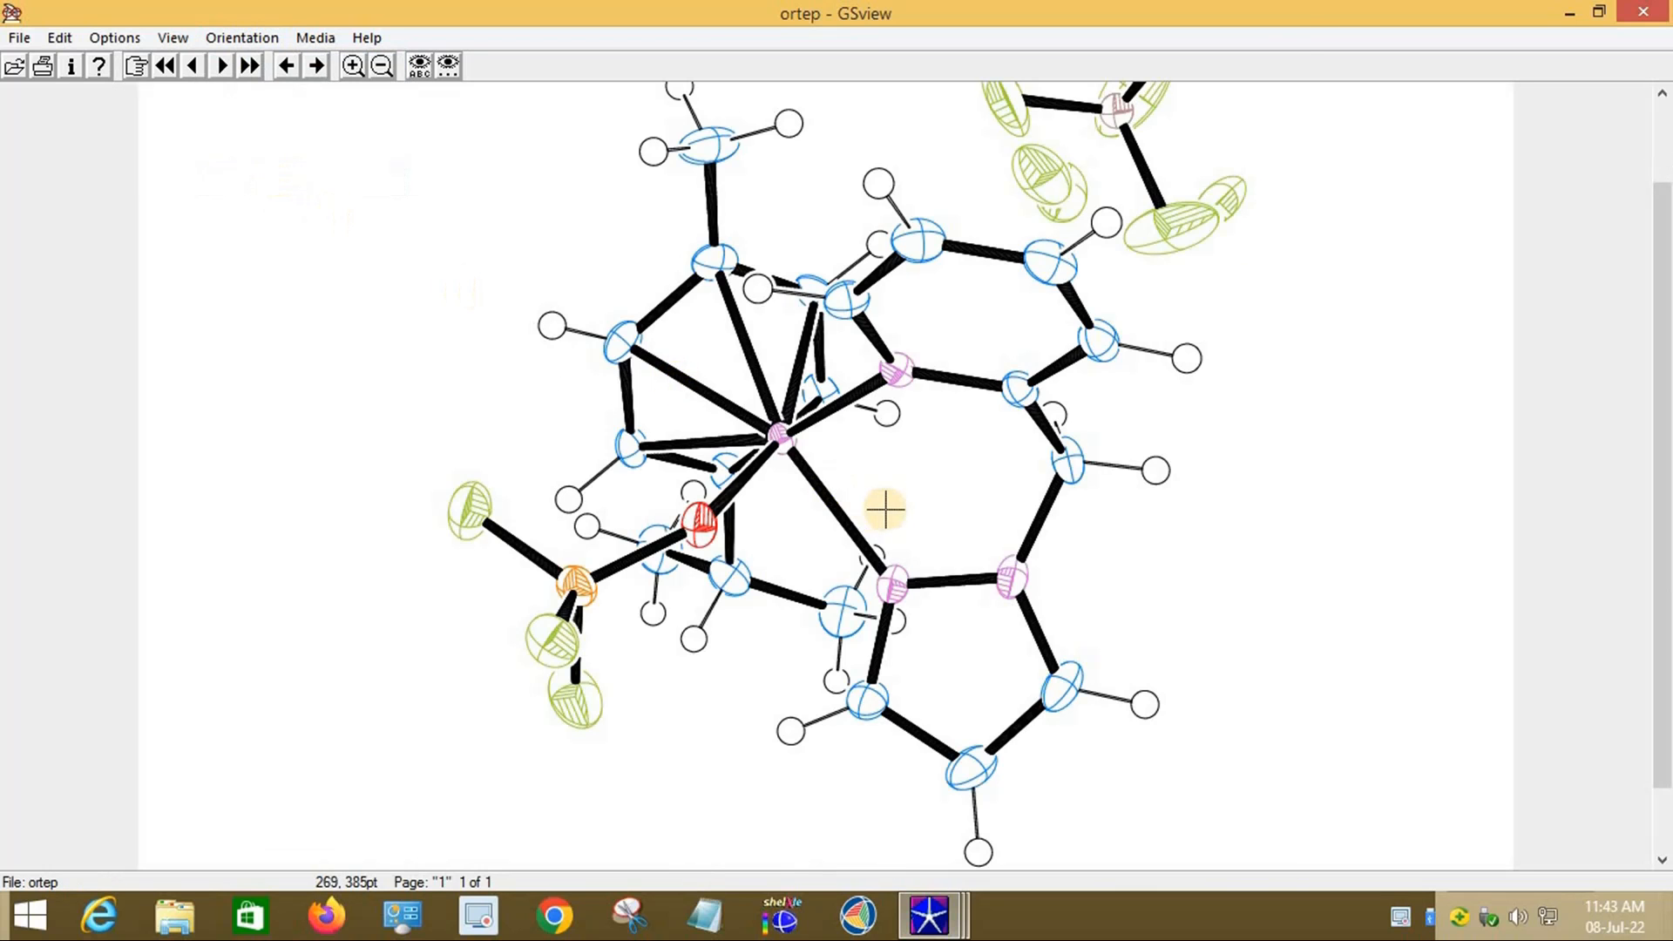
{"action": "scroll", "coordinate": [911, 408], "scroll_direction": "down", "scroll_amount": 1}
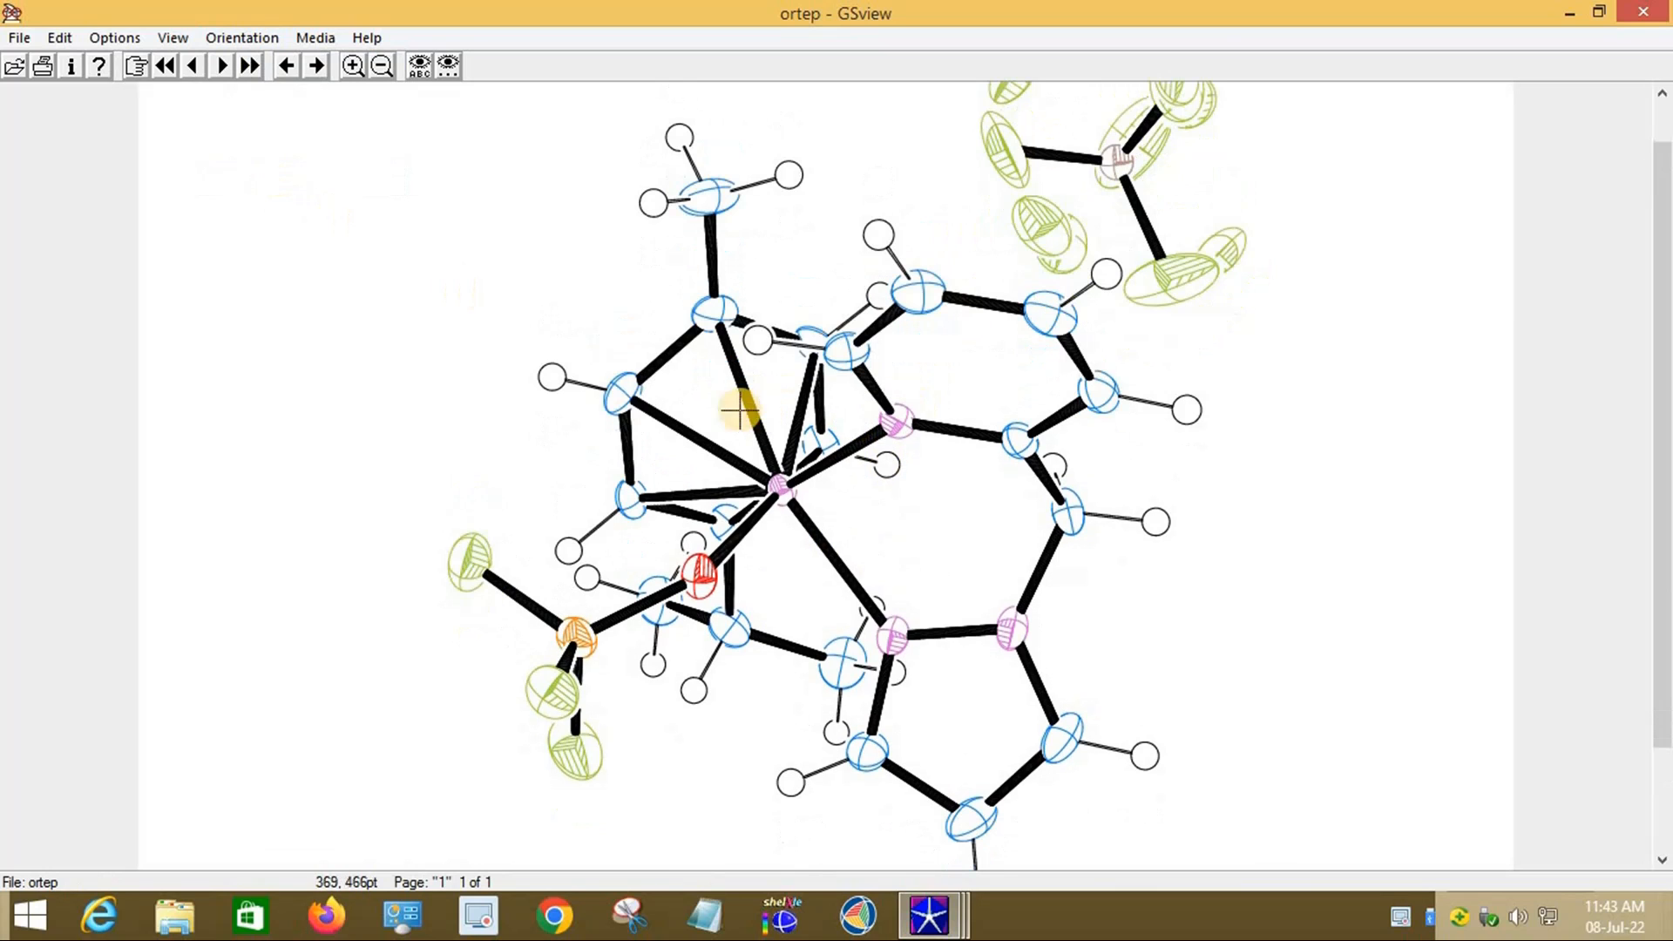
{"action": "left_click", "coordinate": [61, 38]}
{"action": "left_click", "coordinate": [138, 125]}
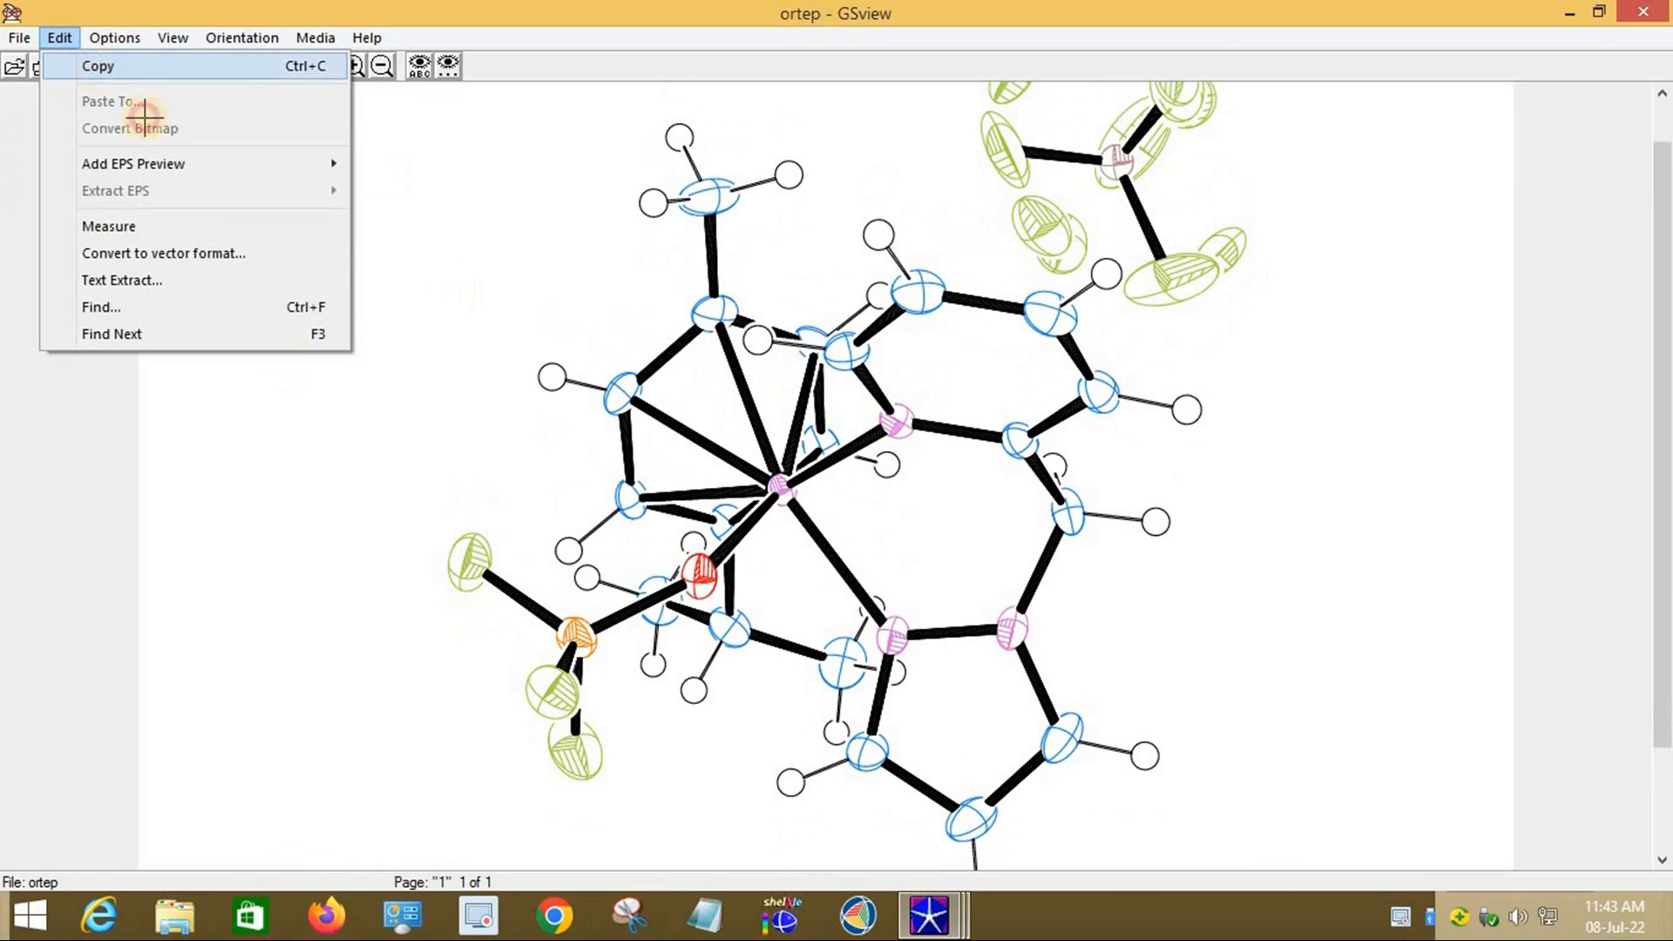
Step: Close GSview, rotate the molecule to a new view, and re-export it as colour PostScript
{"action": "scroll", "coordinate": [1225, 194], "scroll_direction": "up", "scroll_amount": 1}
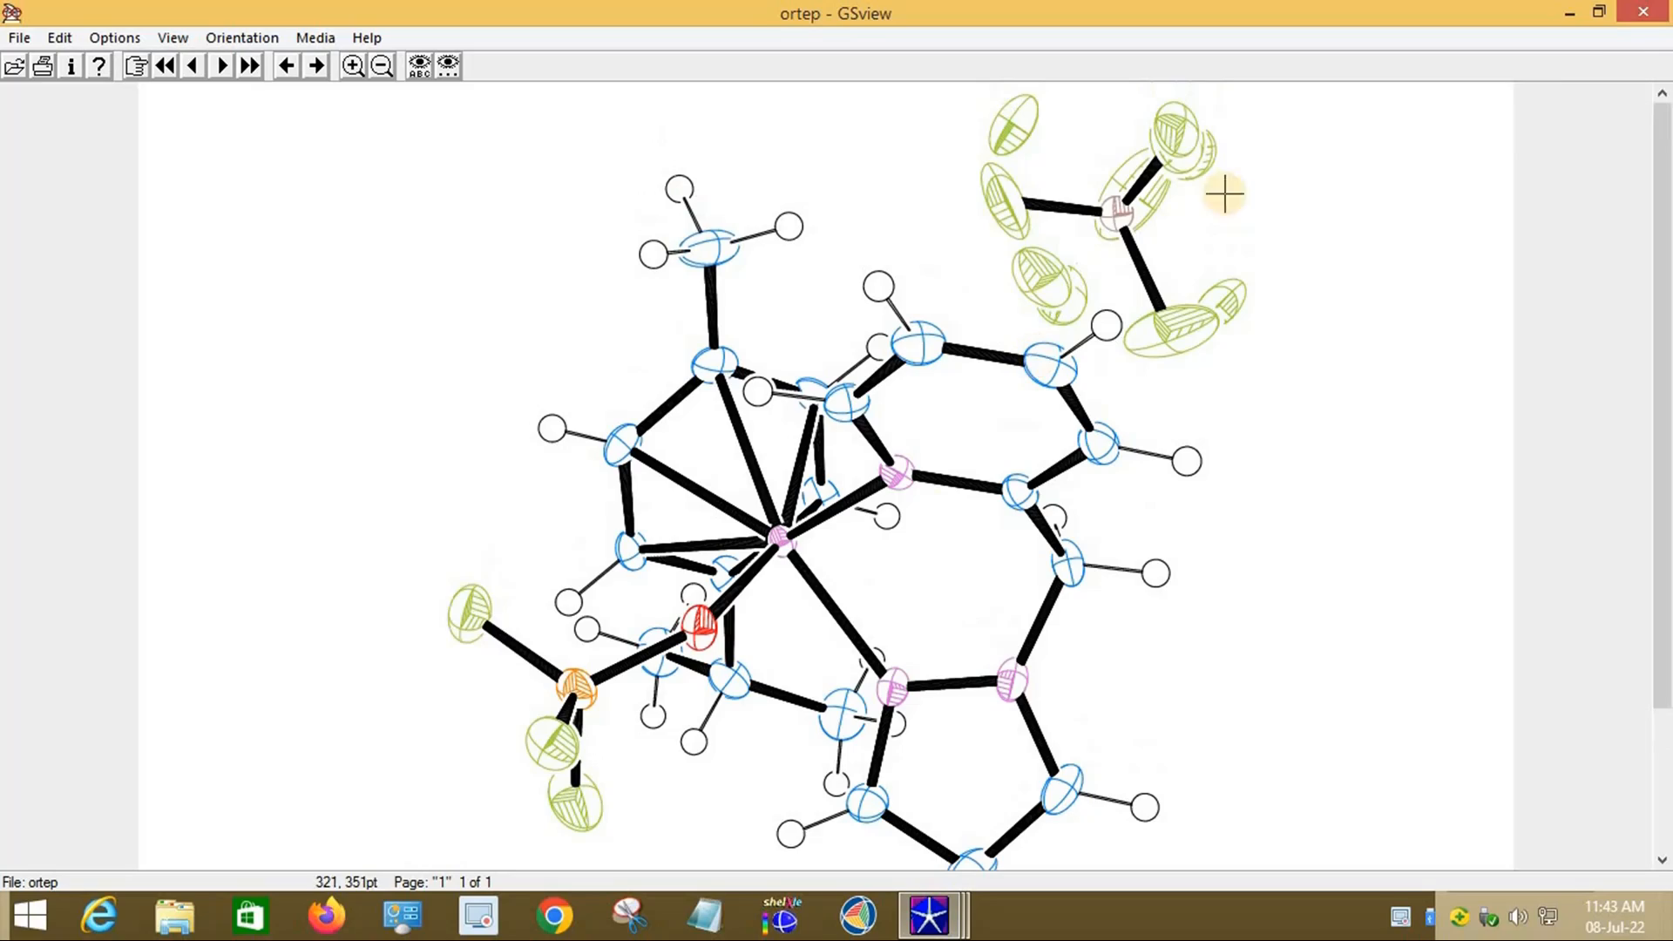
{"action": "left_click", "coordinate": [1643, 10]}
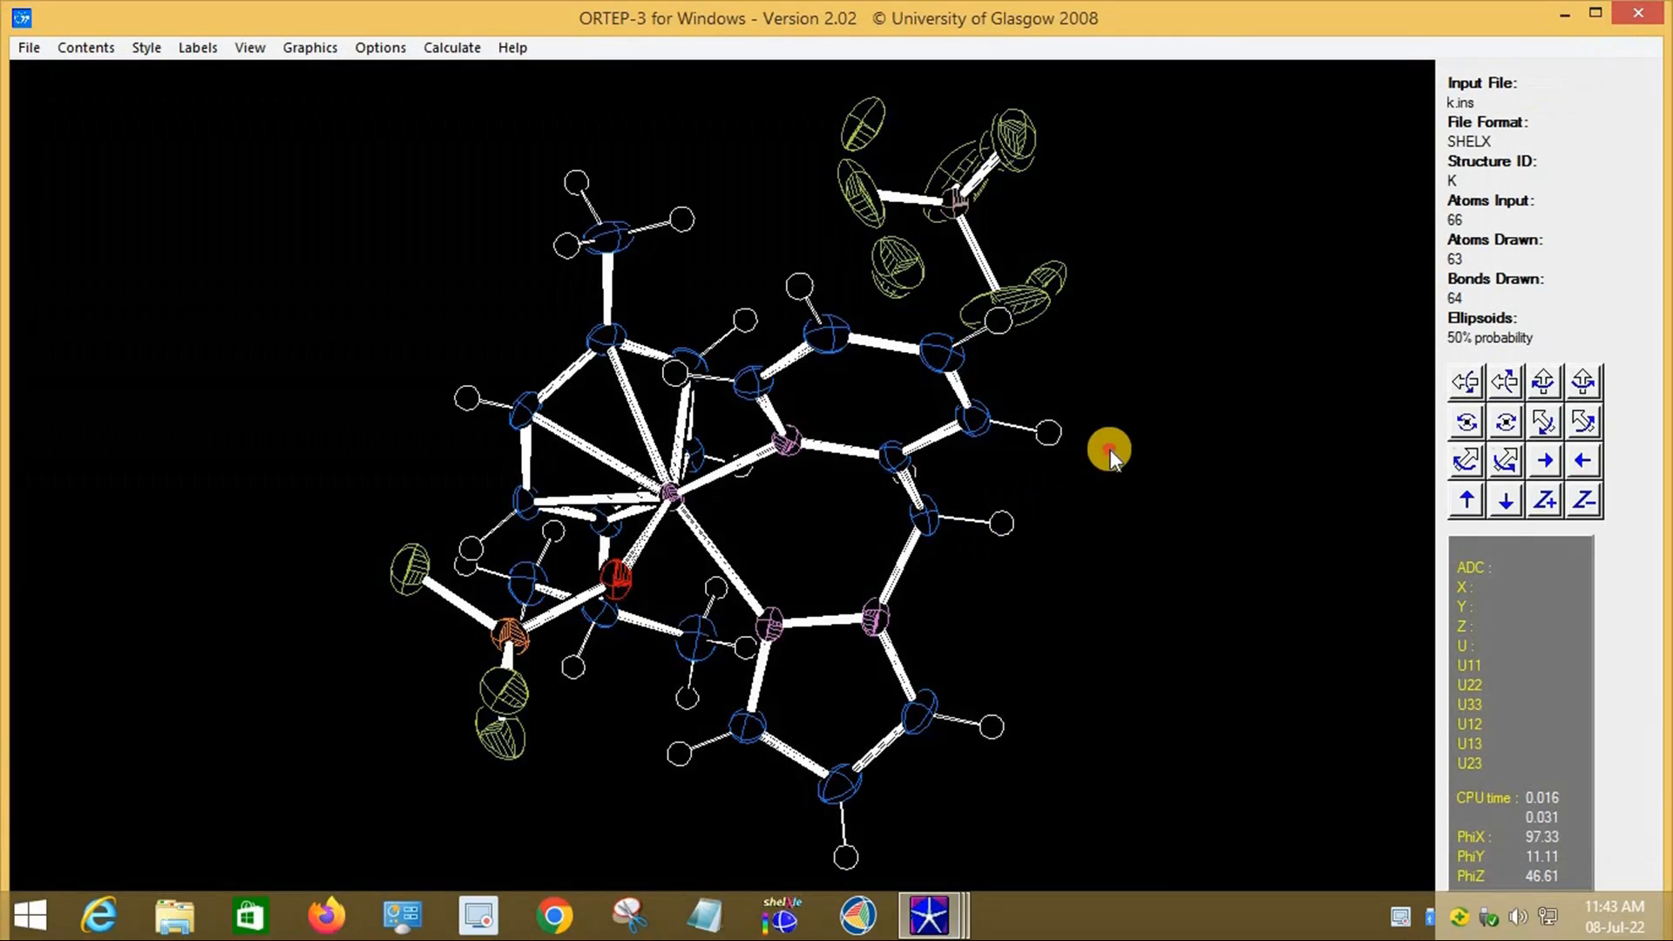
{"action": "left_click_drag", "start_coordinate": [1110, 447], "coordinate": [1195, 525]}
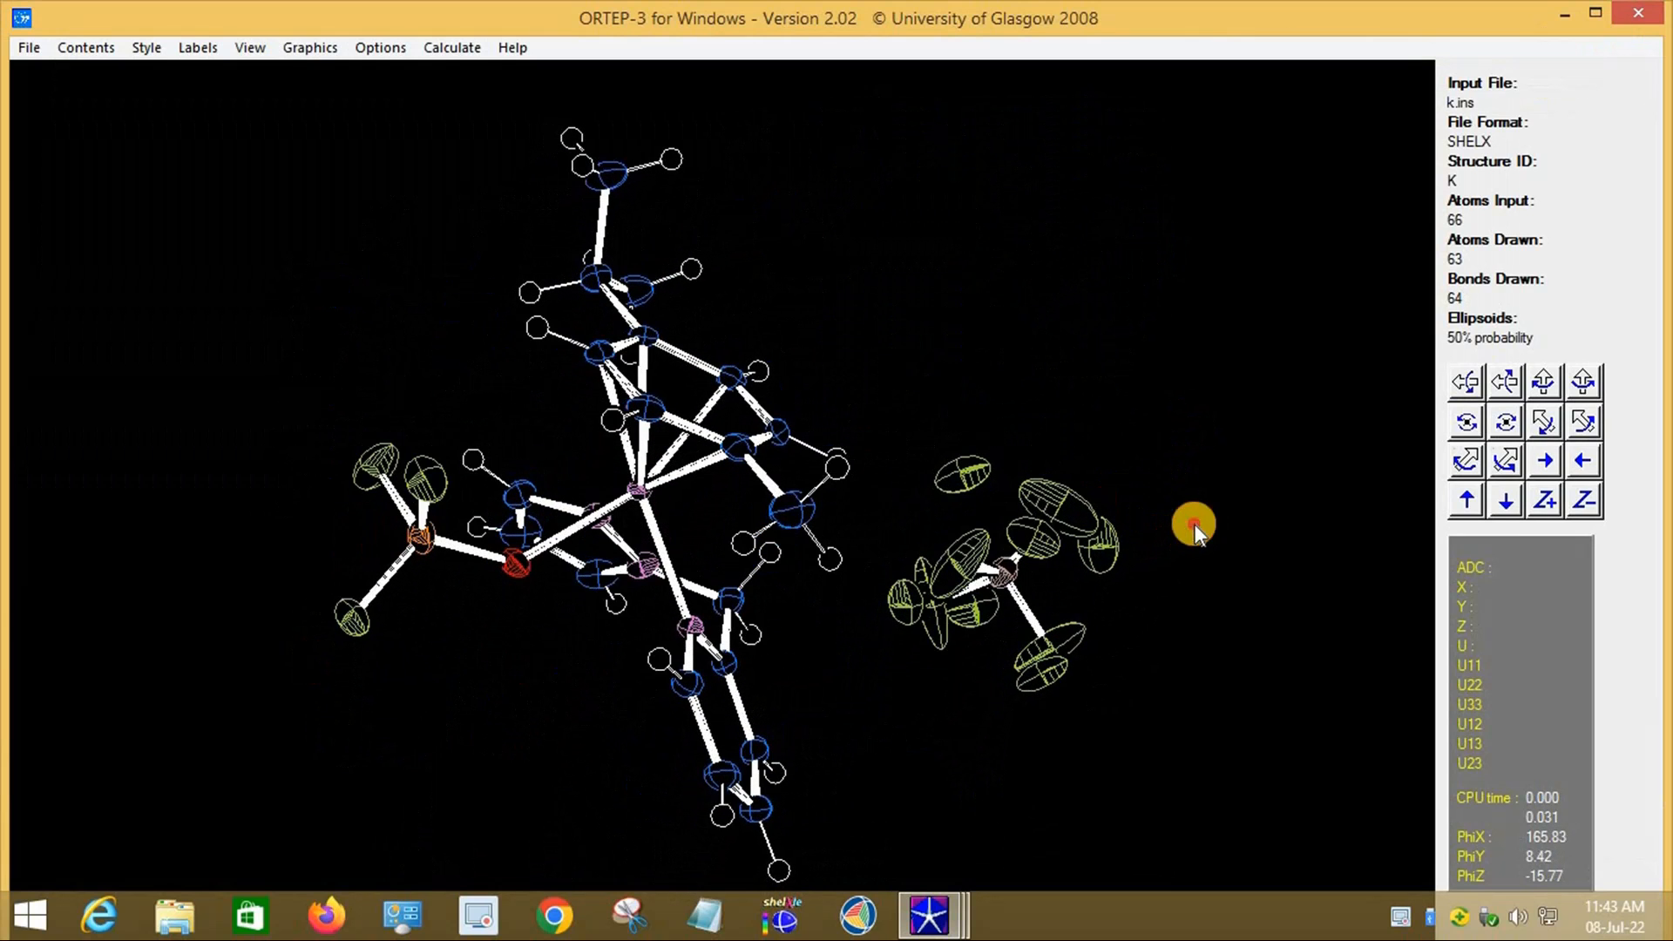
{"action": "left_click", "coordinate": [29, 49]}
{"action": "mouse_move", "coordinate": [174, 334]}
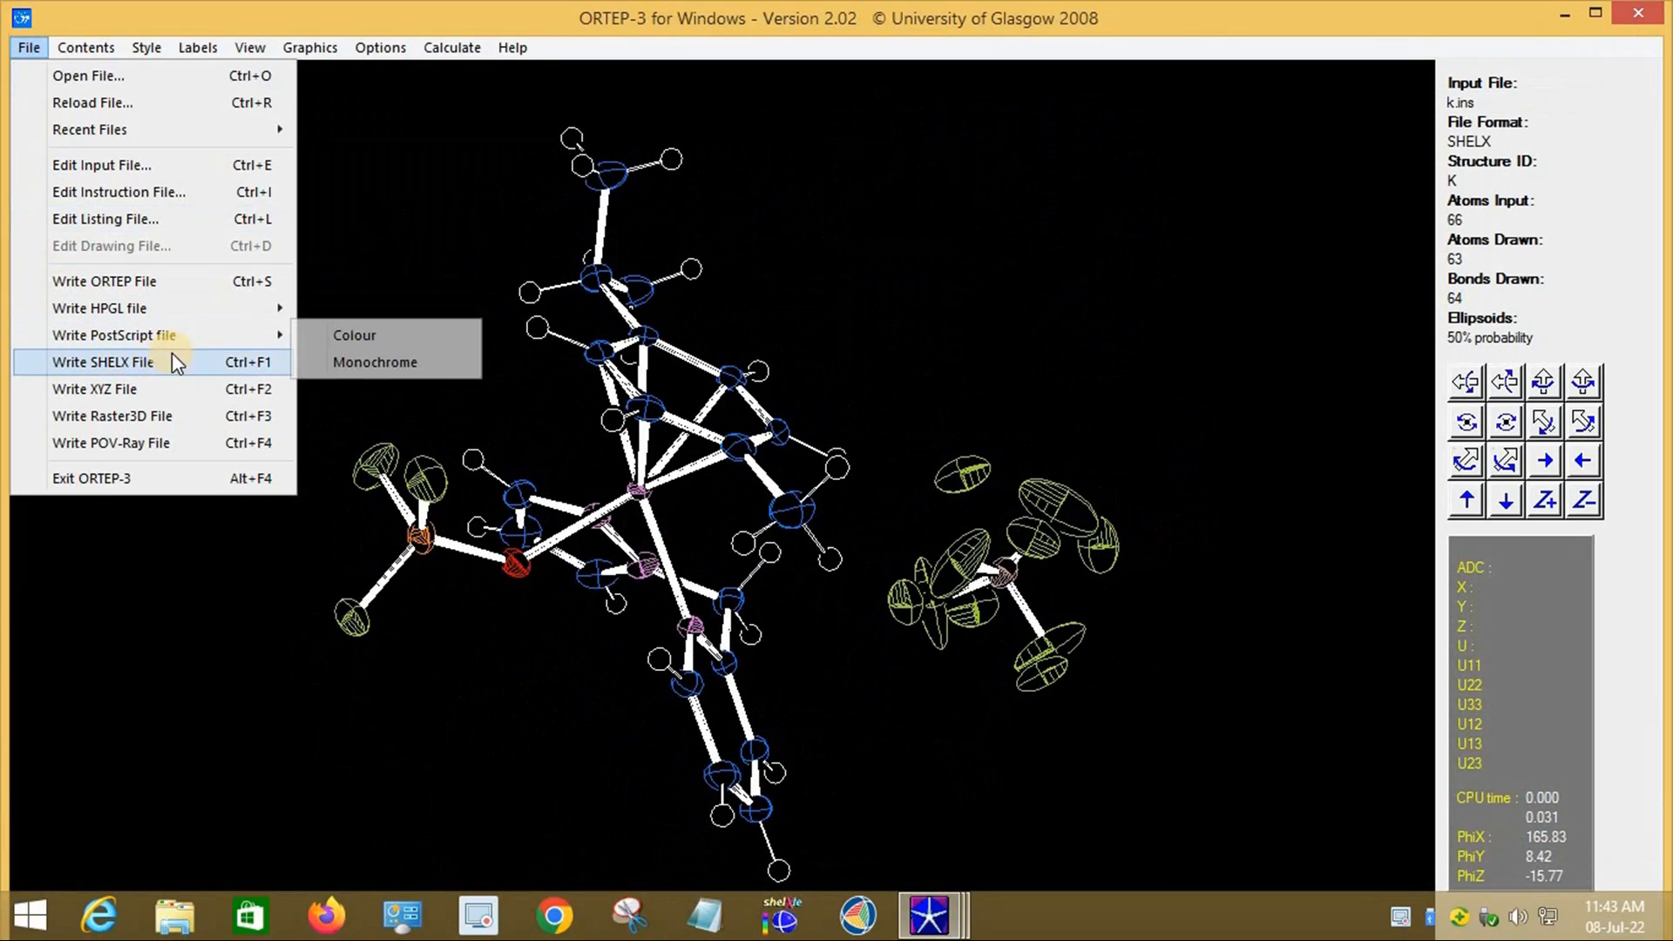
{"action": "left_click", "coordinate": [358, 336]}
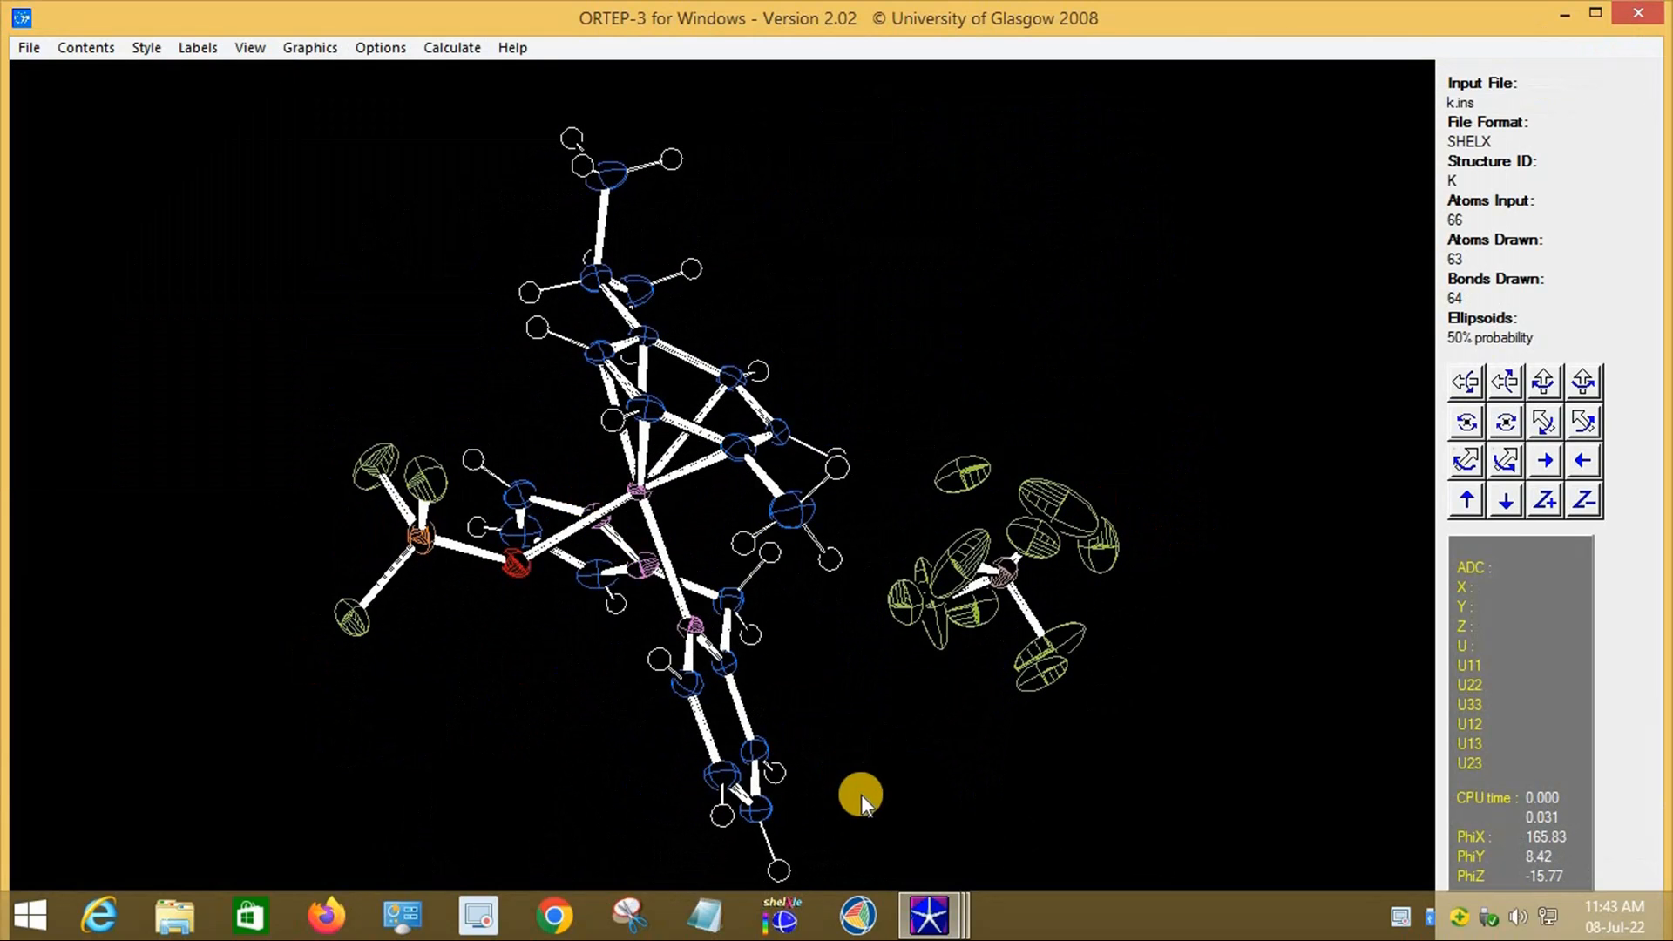
Step: View the re-exported ortep file in GSview from WinGX, then close GSview
{"action": "mouse_move", "coordinate": [933, 919]}
{"action": "left_click", "coordinate": [755, 835]}
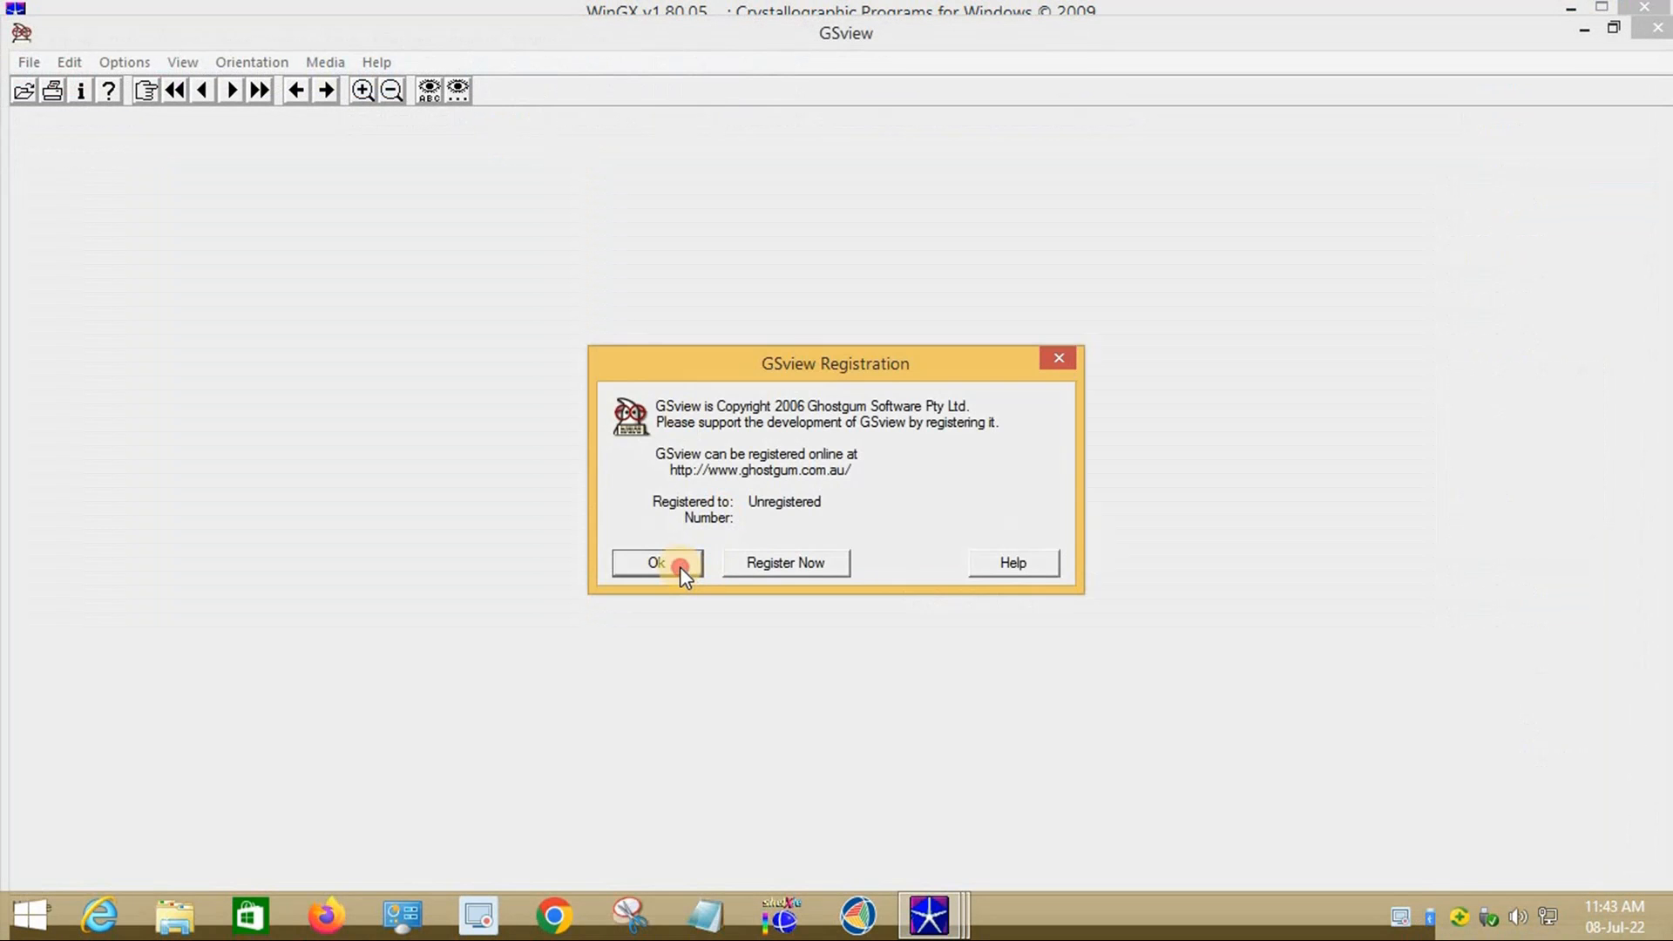
{"action": "left_click", "coordinate": [682, 567]}
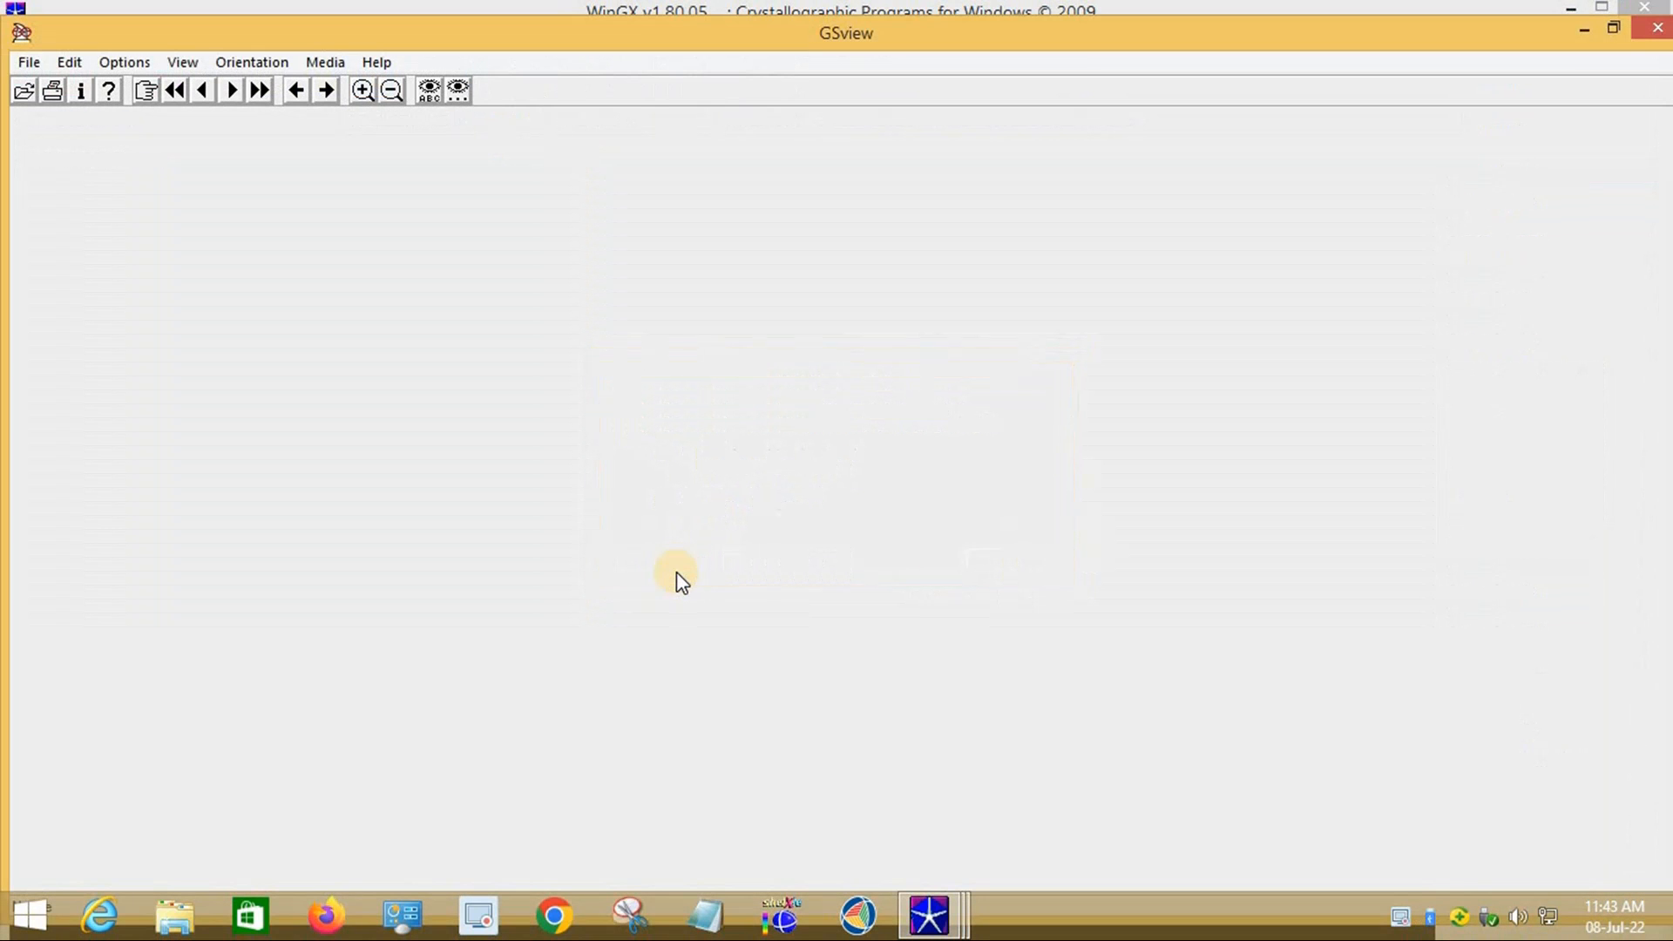
{"action": "left_click", "coordinate": [18, 61]}
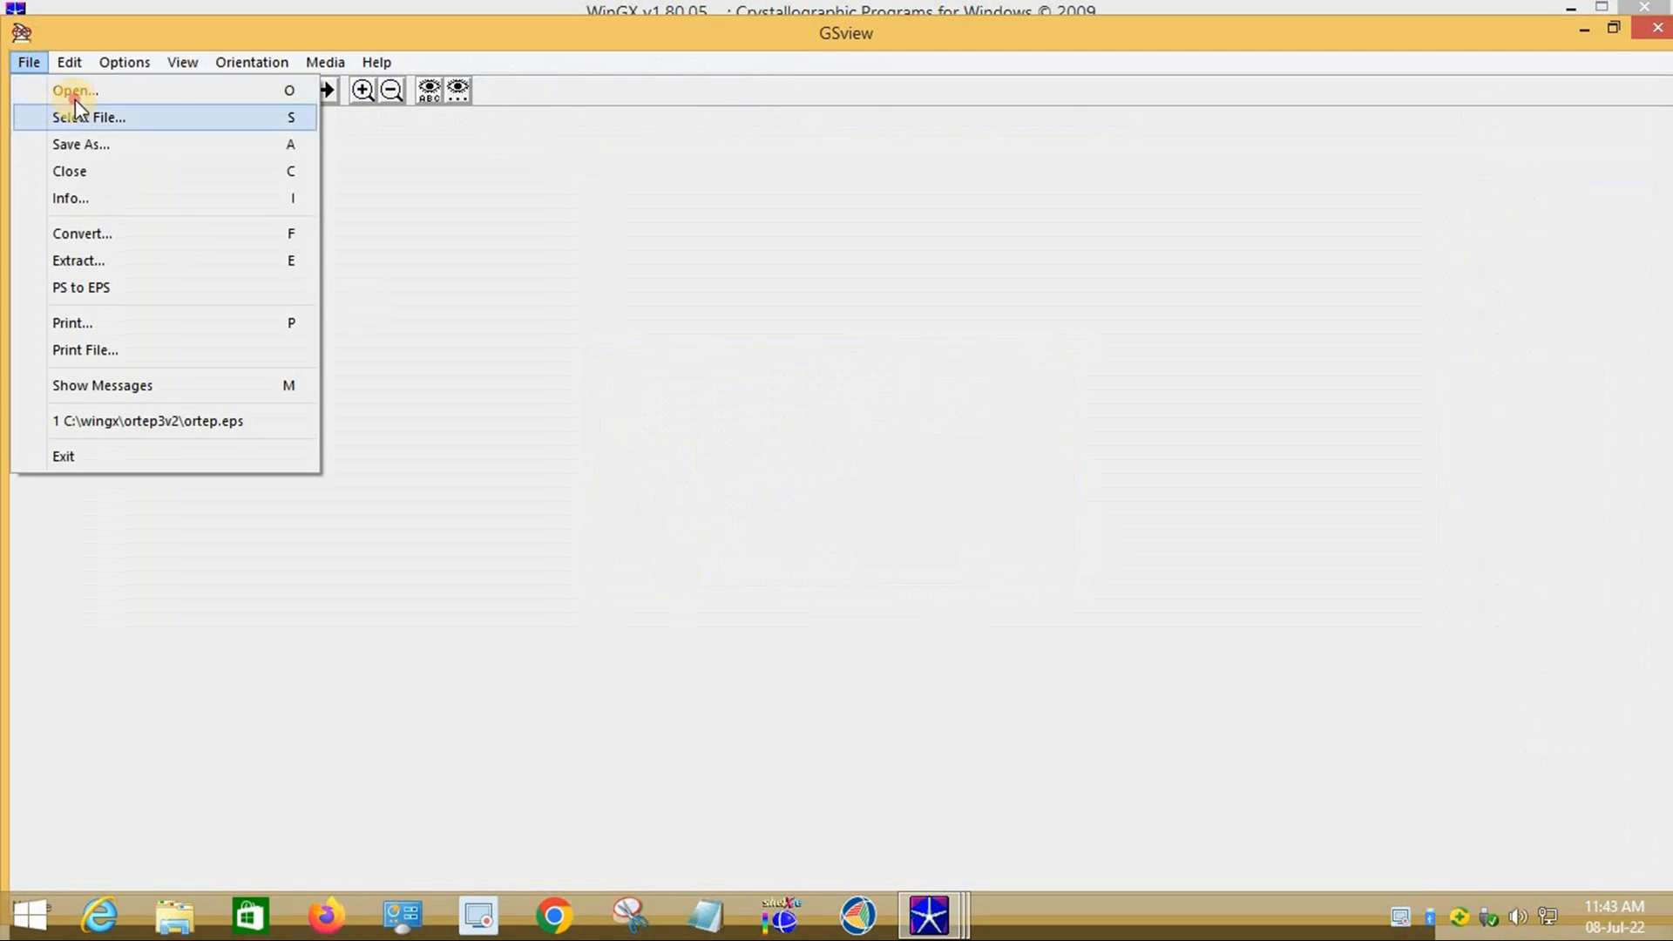
{"action": "left_click", "coordinate": [75, 100]}
{"action": "left_click", "coordinate": [300, 300]}
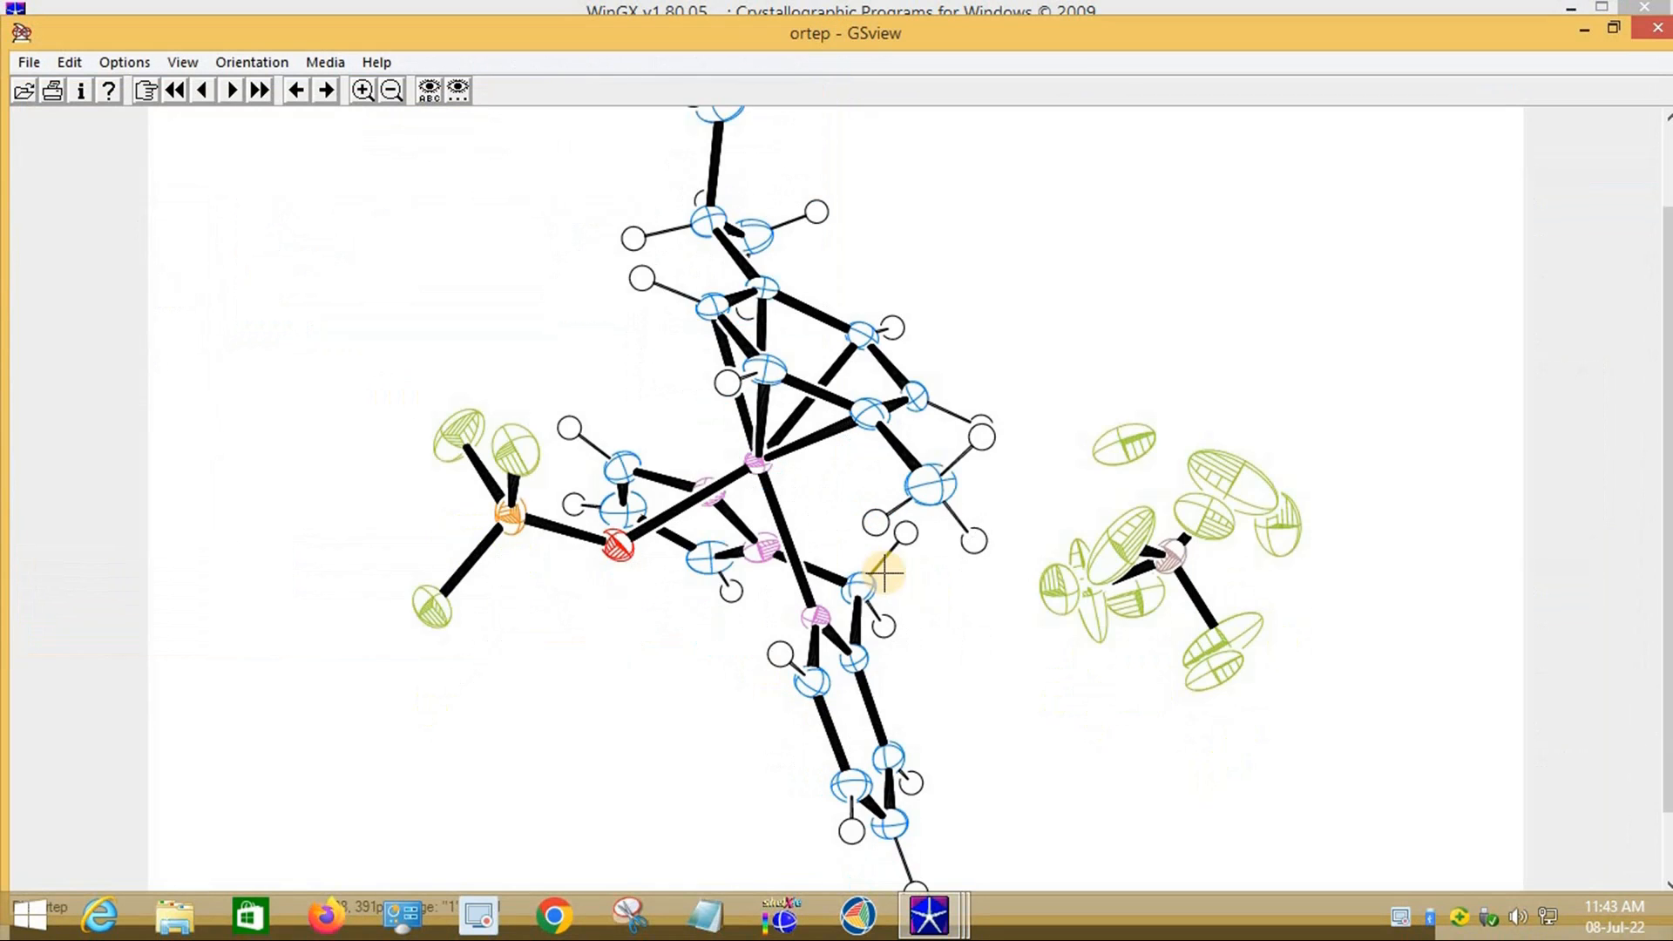
{"action": "scroll", "coordinate": [769, 588], "scroll_direction": "down", "scroll_amount": 3}
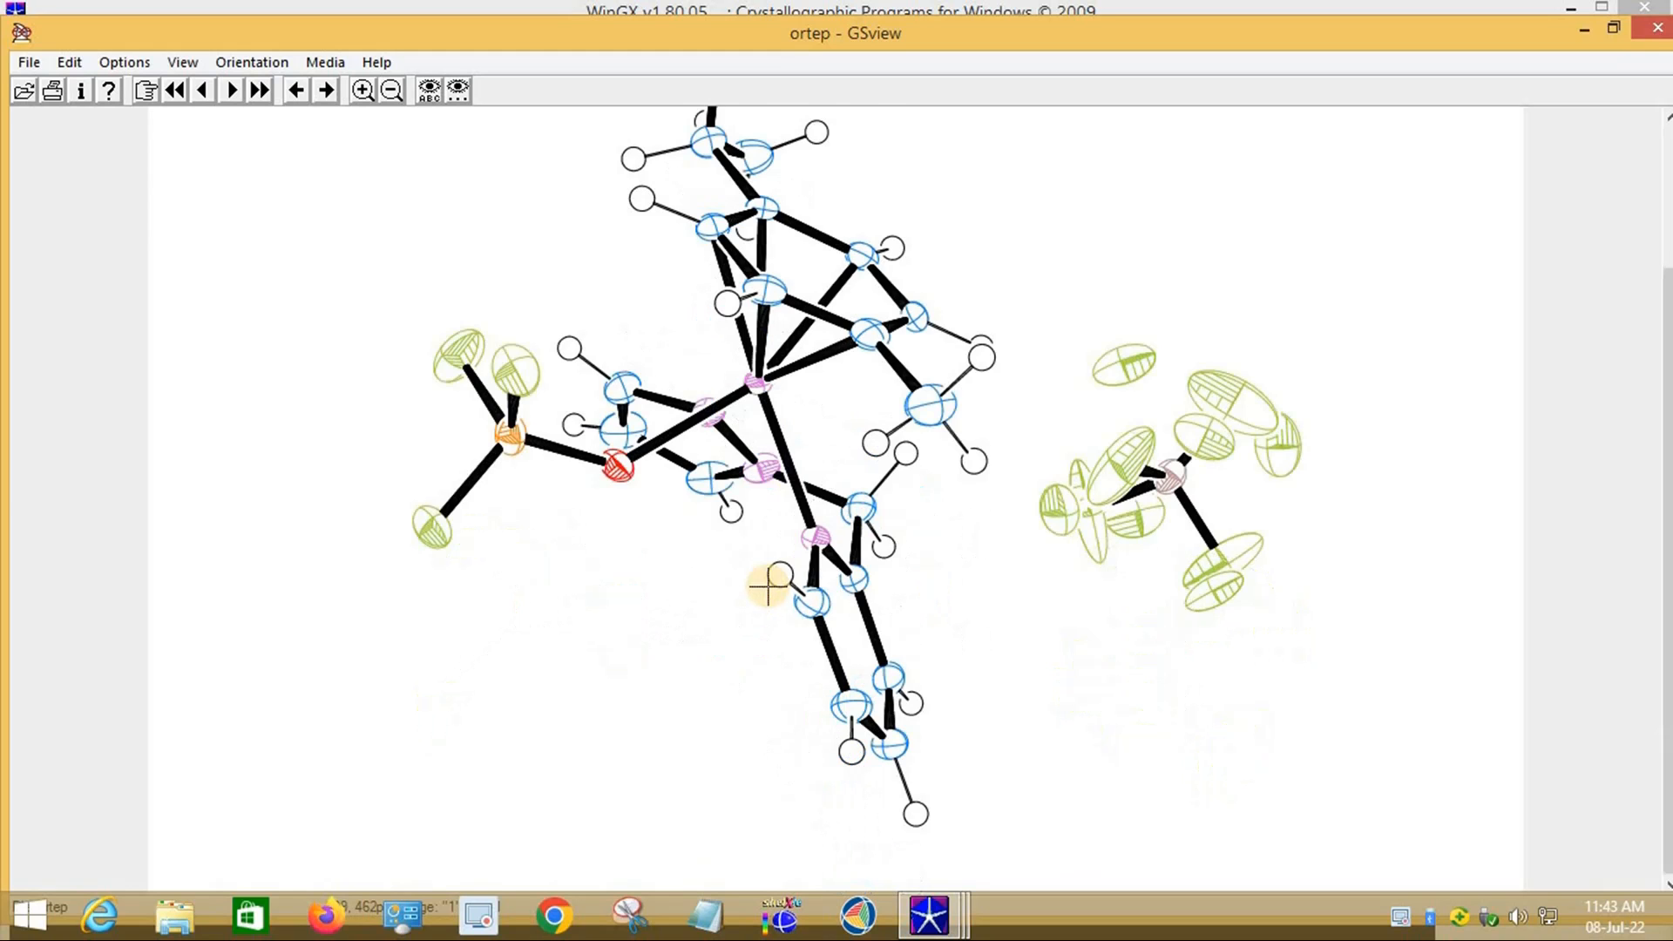
{"action": "scroll", "coordinate": [768, 588], "scroll_direction": "up", "scroll_amount": 3}
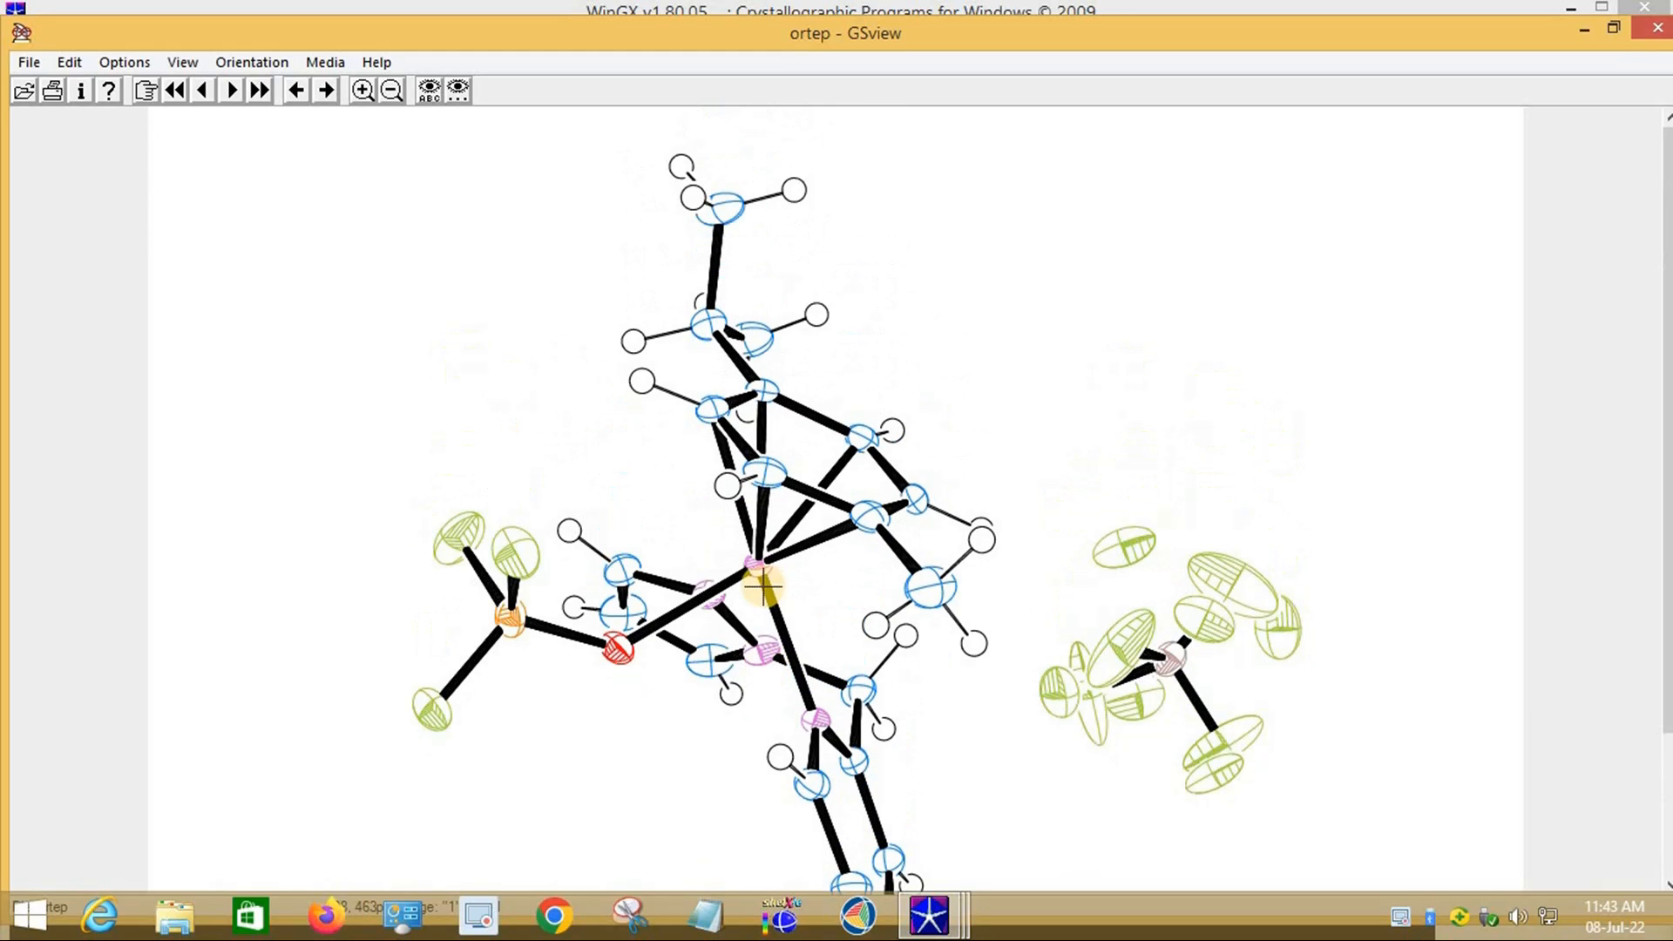
{"action": "left_click", "coordinate": [1657, 29]}
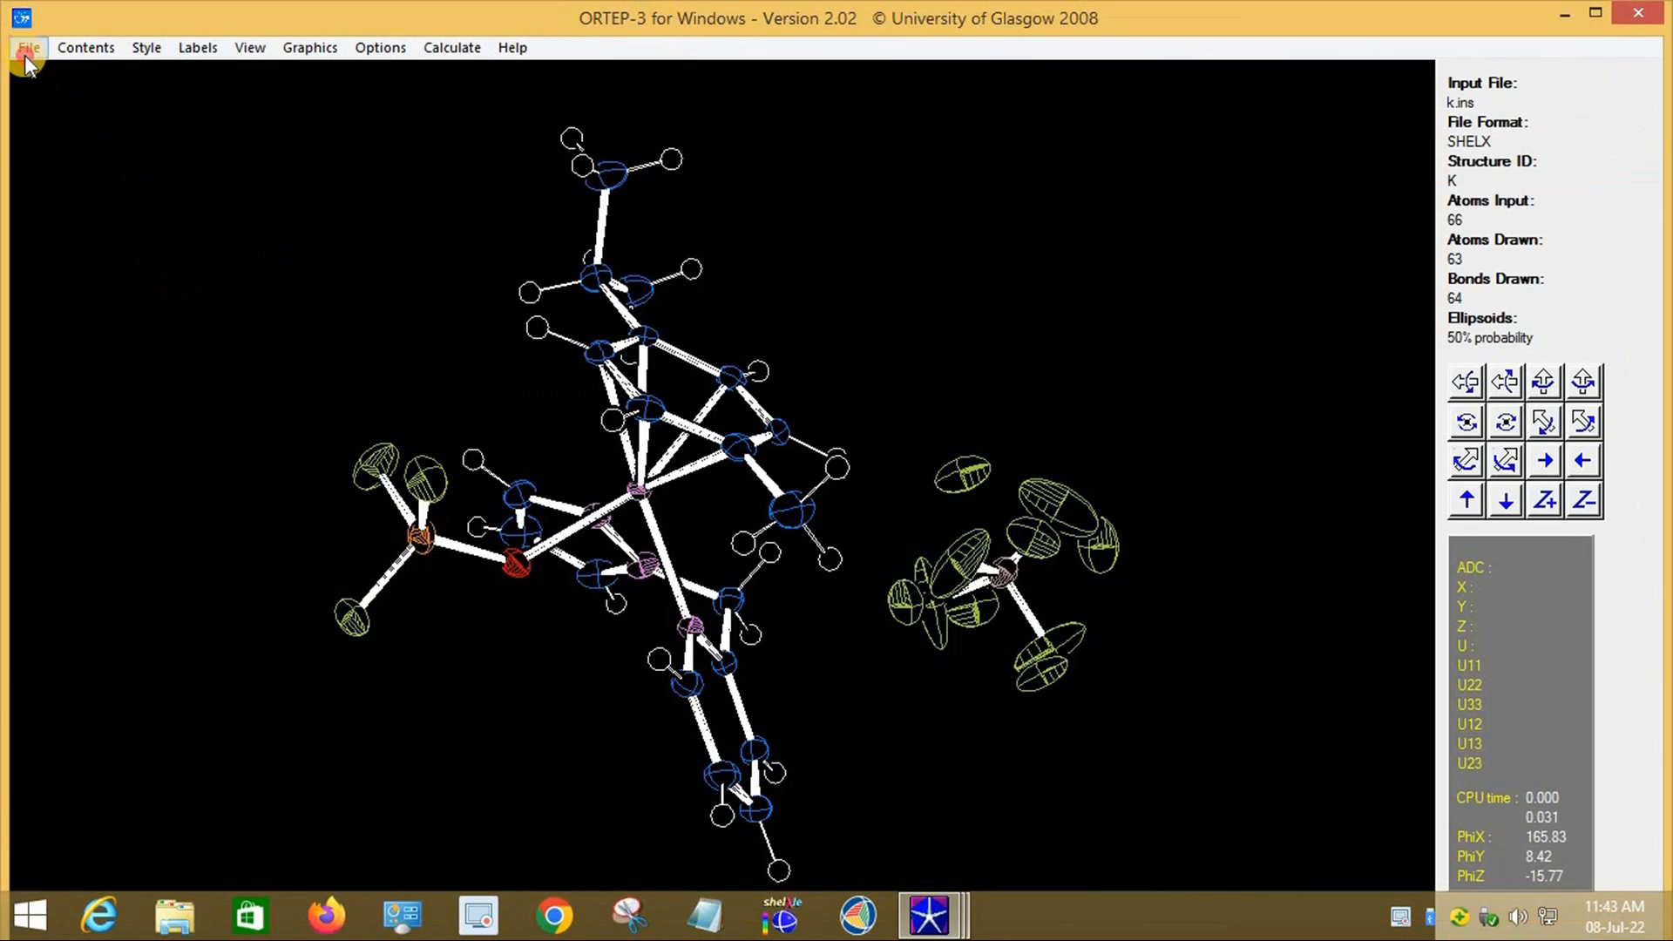
Step: Write the ORTEP drawing out as a monochrome PostScript file
{"action": "left_click", "coordinate": [26, 52]}
{"action": "mouse_move", "coordinate": [122, 334]}
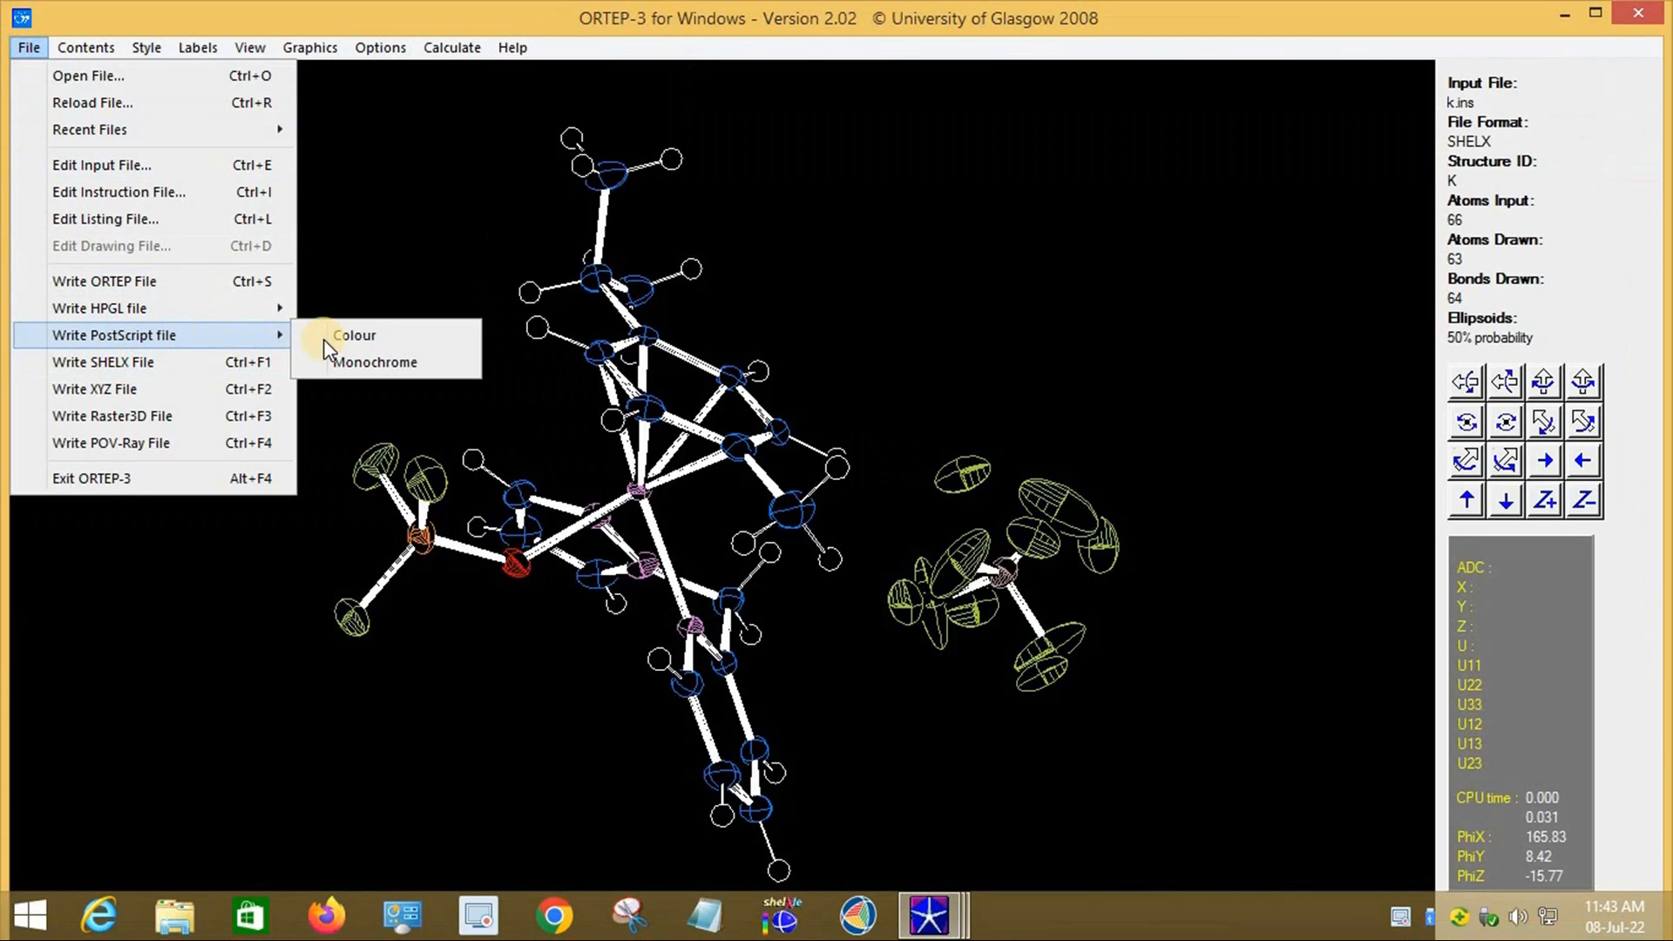
{"action": "left_click", "coordinate": [406, 365]}
Step: Open the monochrome ortep.ps in GSview via WinGX, inspect it, and return to ORTEP-3
{"action": "mouse_move", "coordinate": [864, 868]}
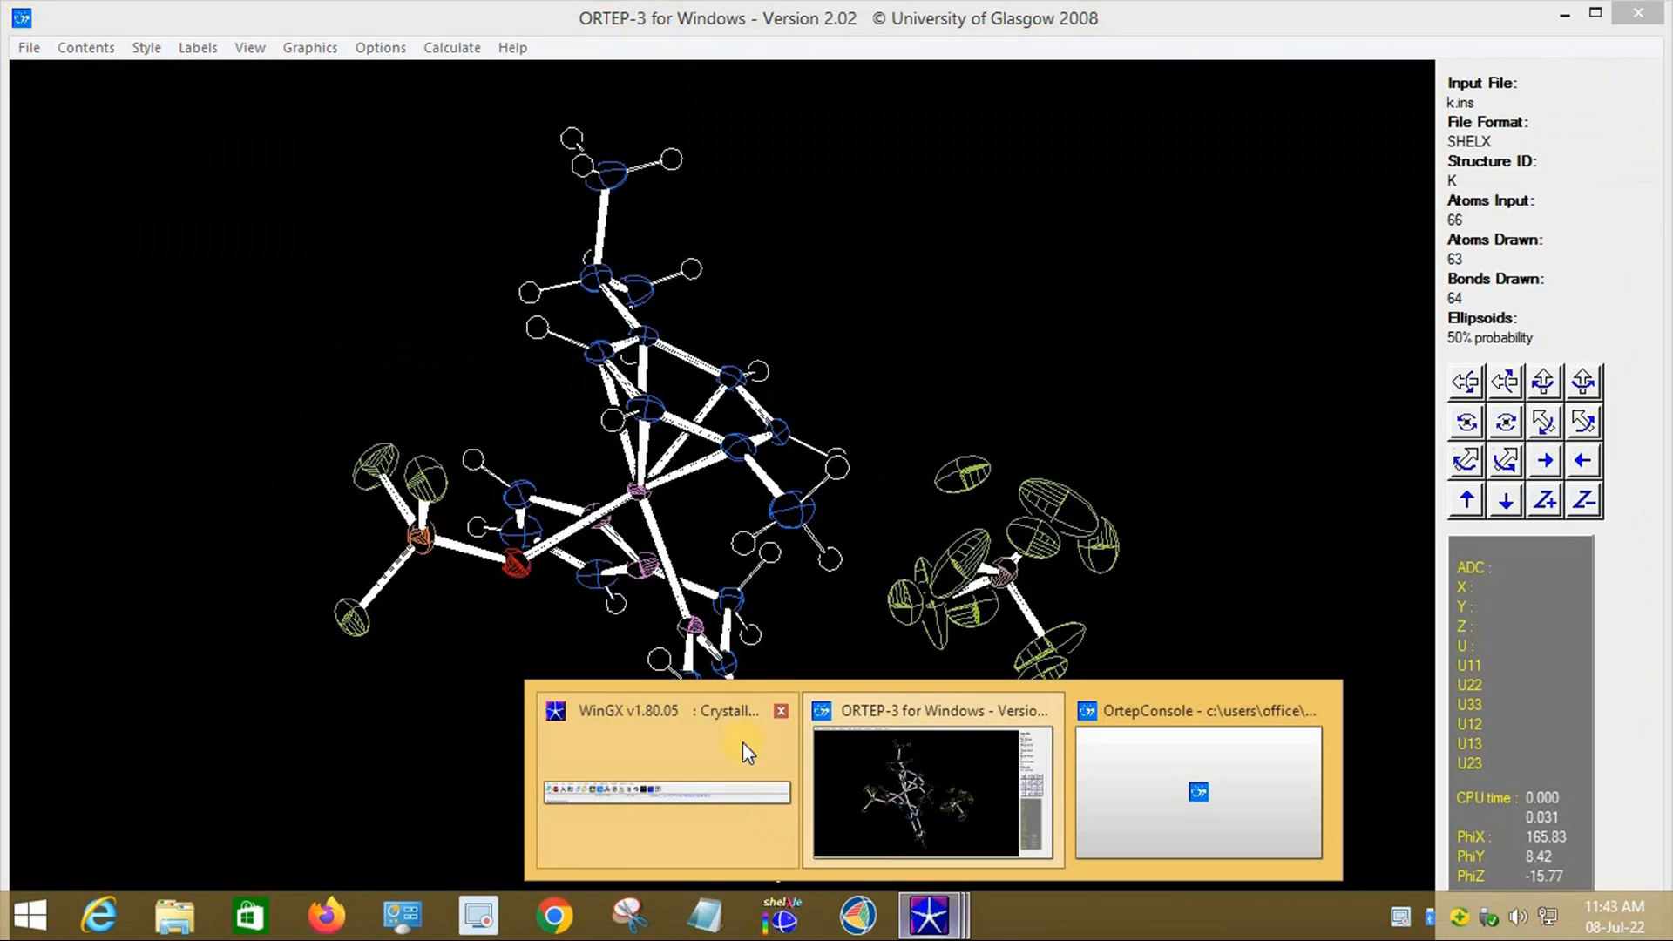
{"action": "left_click", "coordinate": [714, 760]}
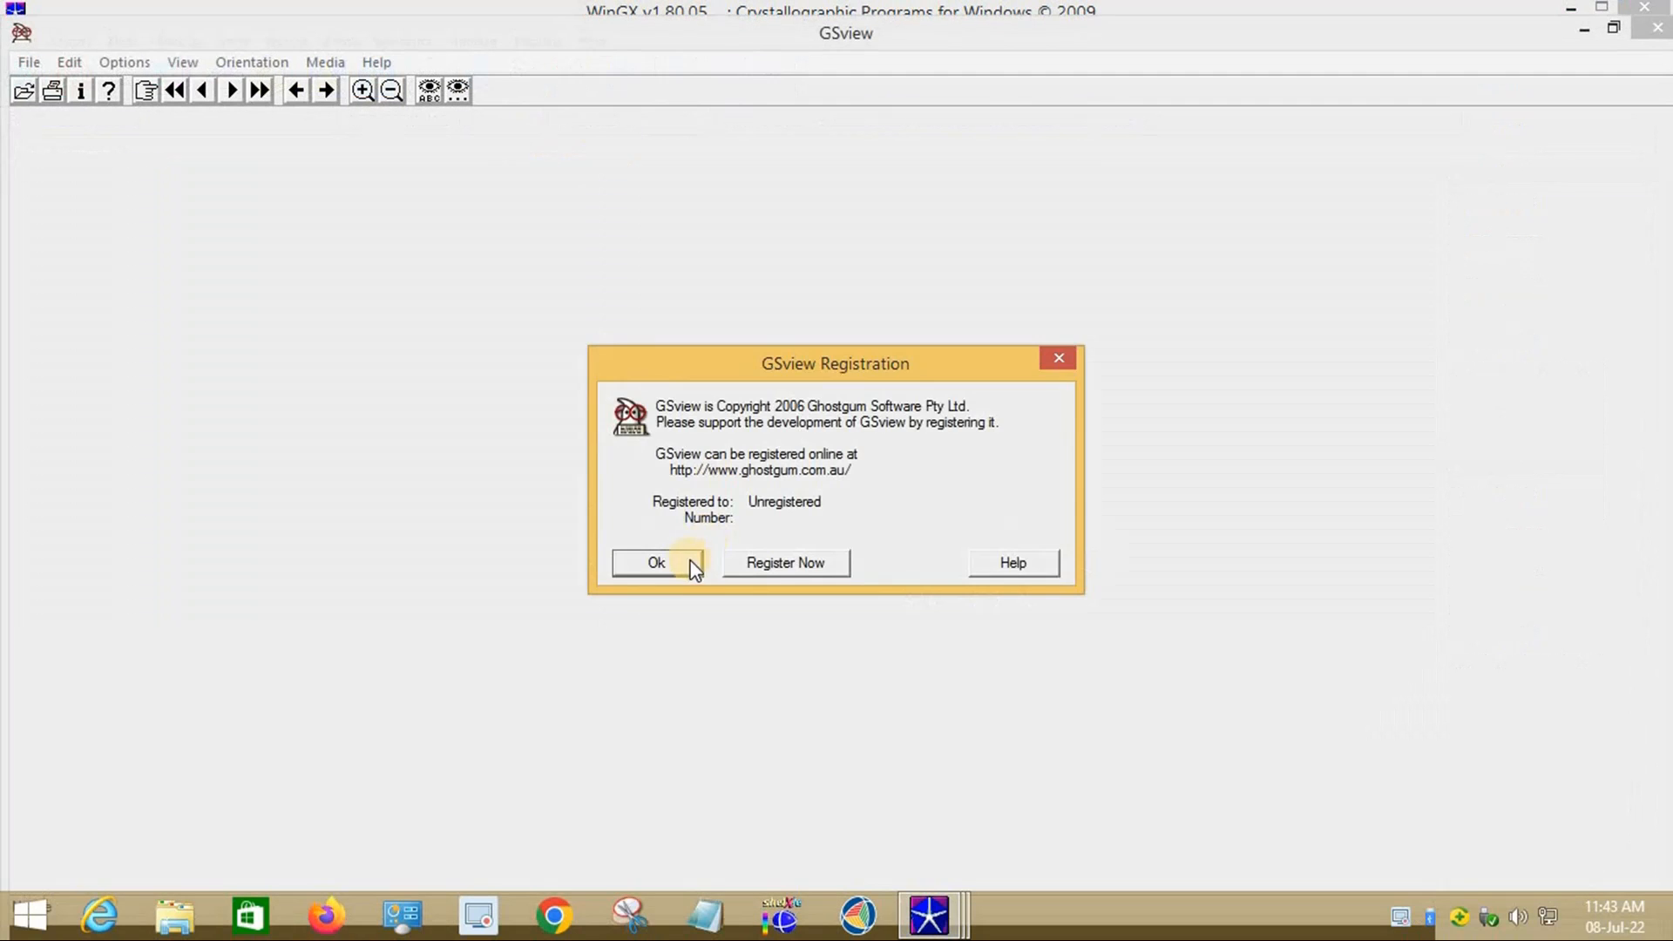
{"action": "left_click", "coordinate": [684, 562]}
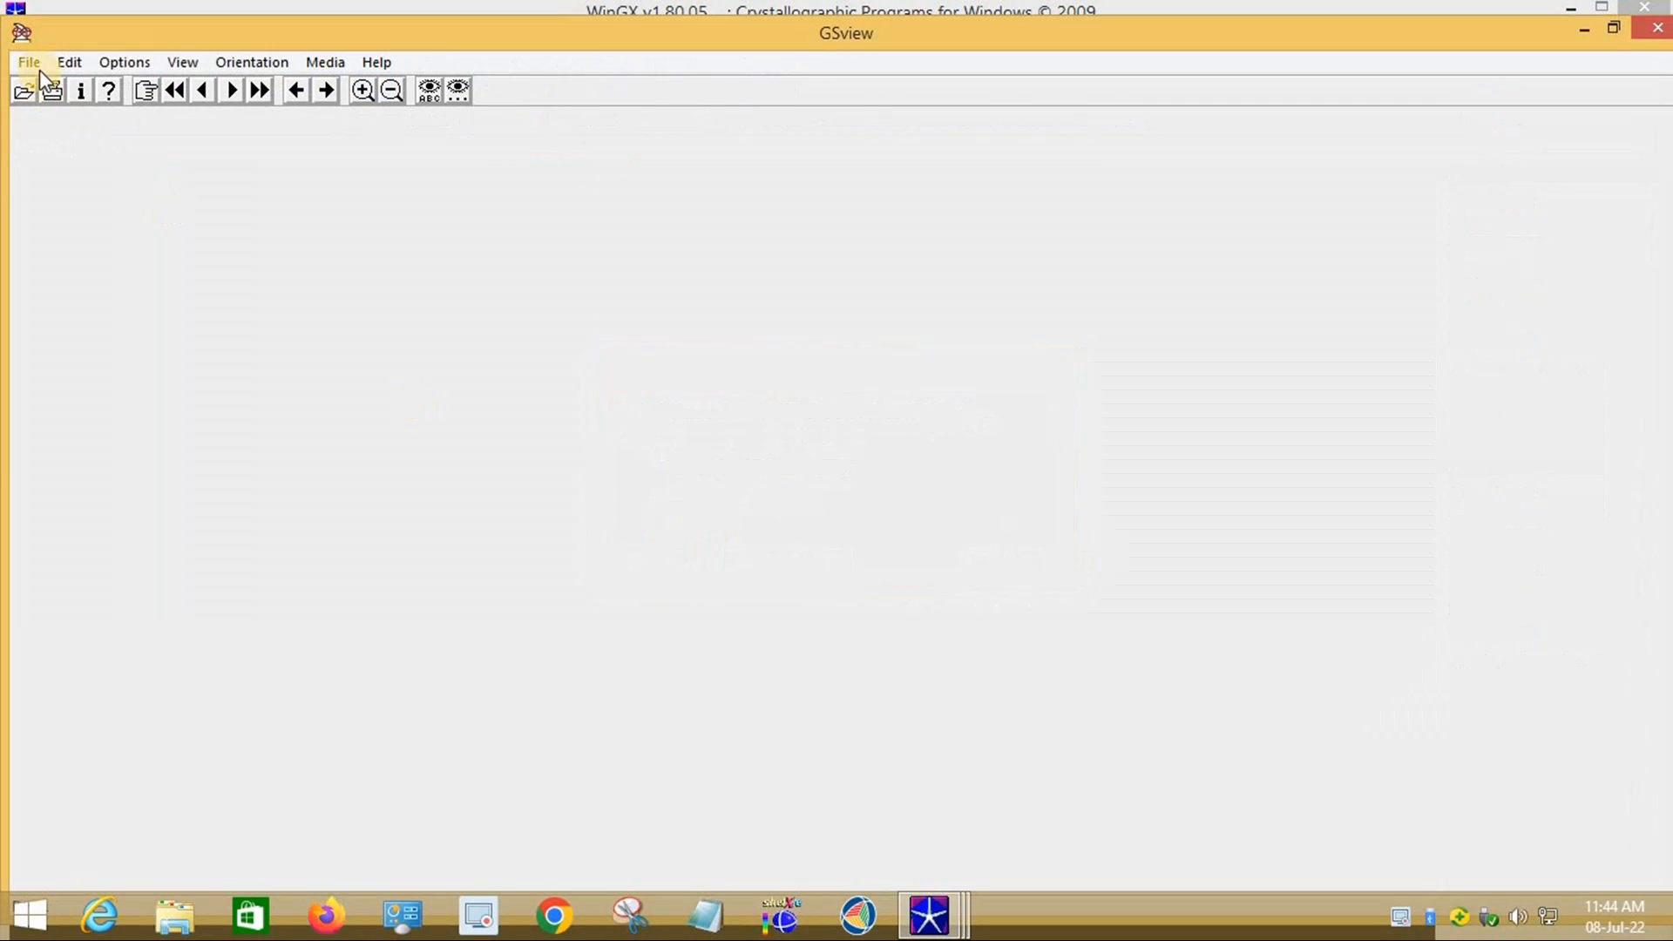
{"action": "left_click", "coordinate": [29, 61]}
{"action": "left_click", "coordinate": [72, 117]}
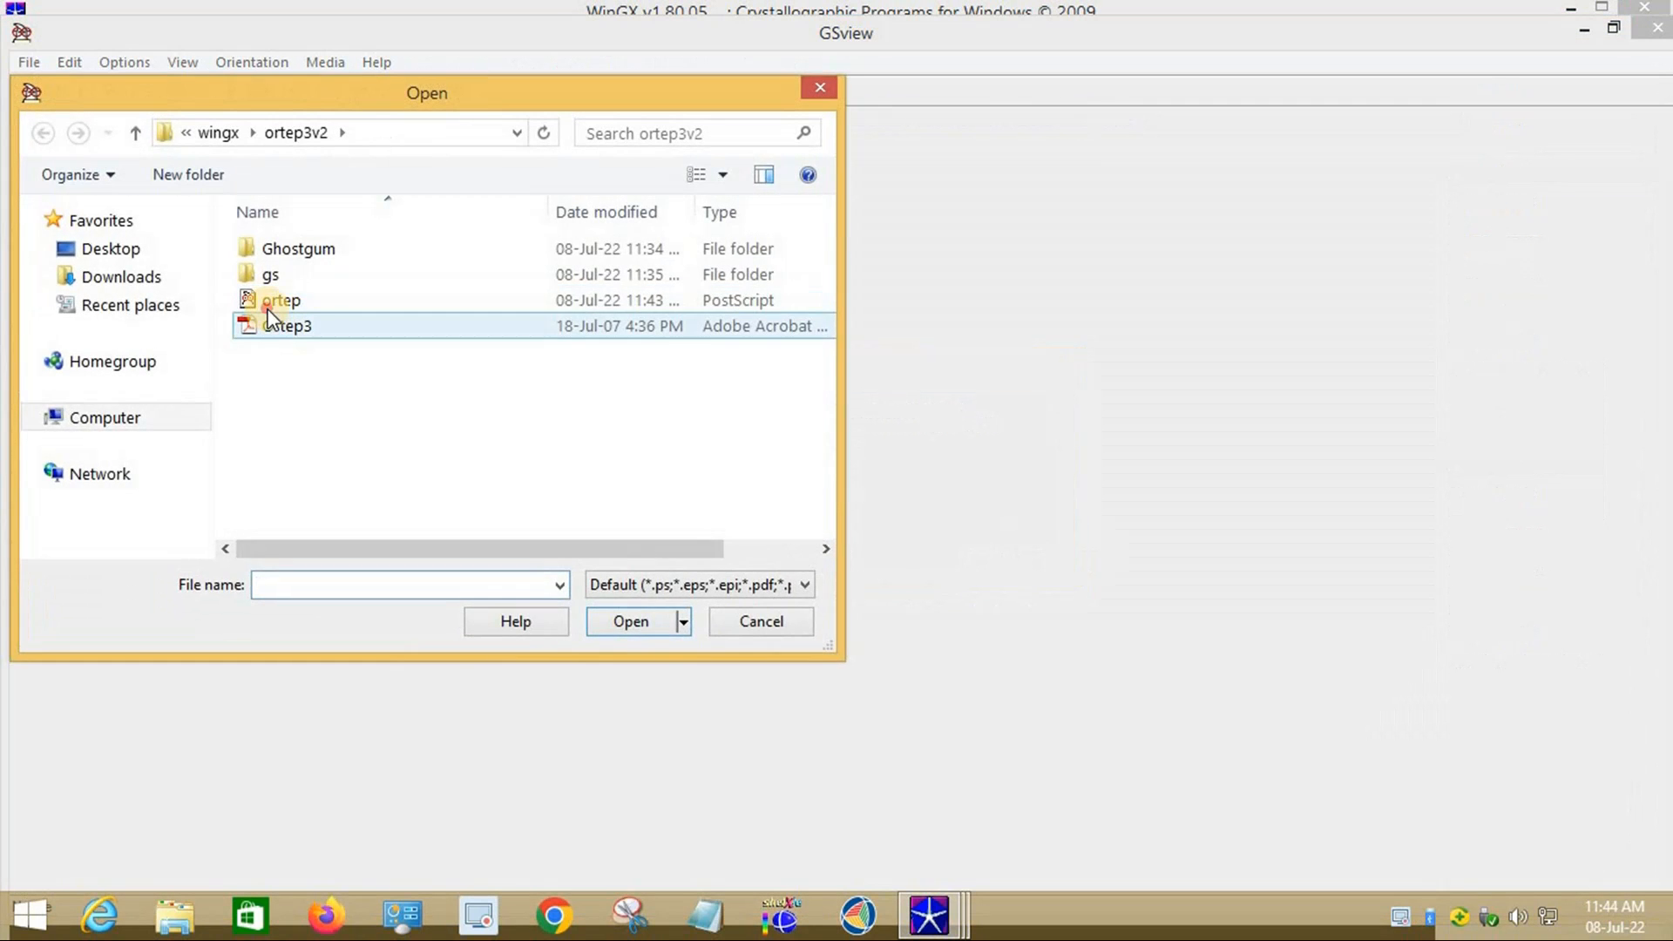
{"action": "left_click", "coordinate": [281, 300]}
{"action": "left_click", "coordinate": [641, 622]}
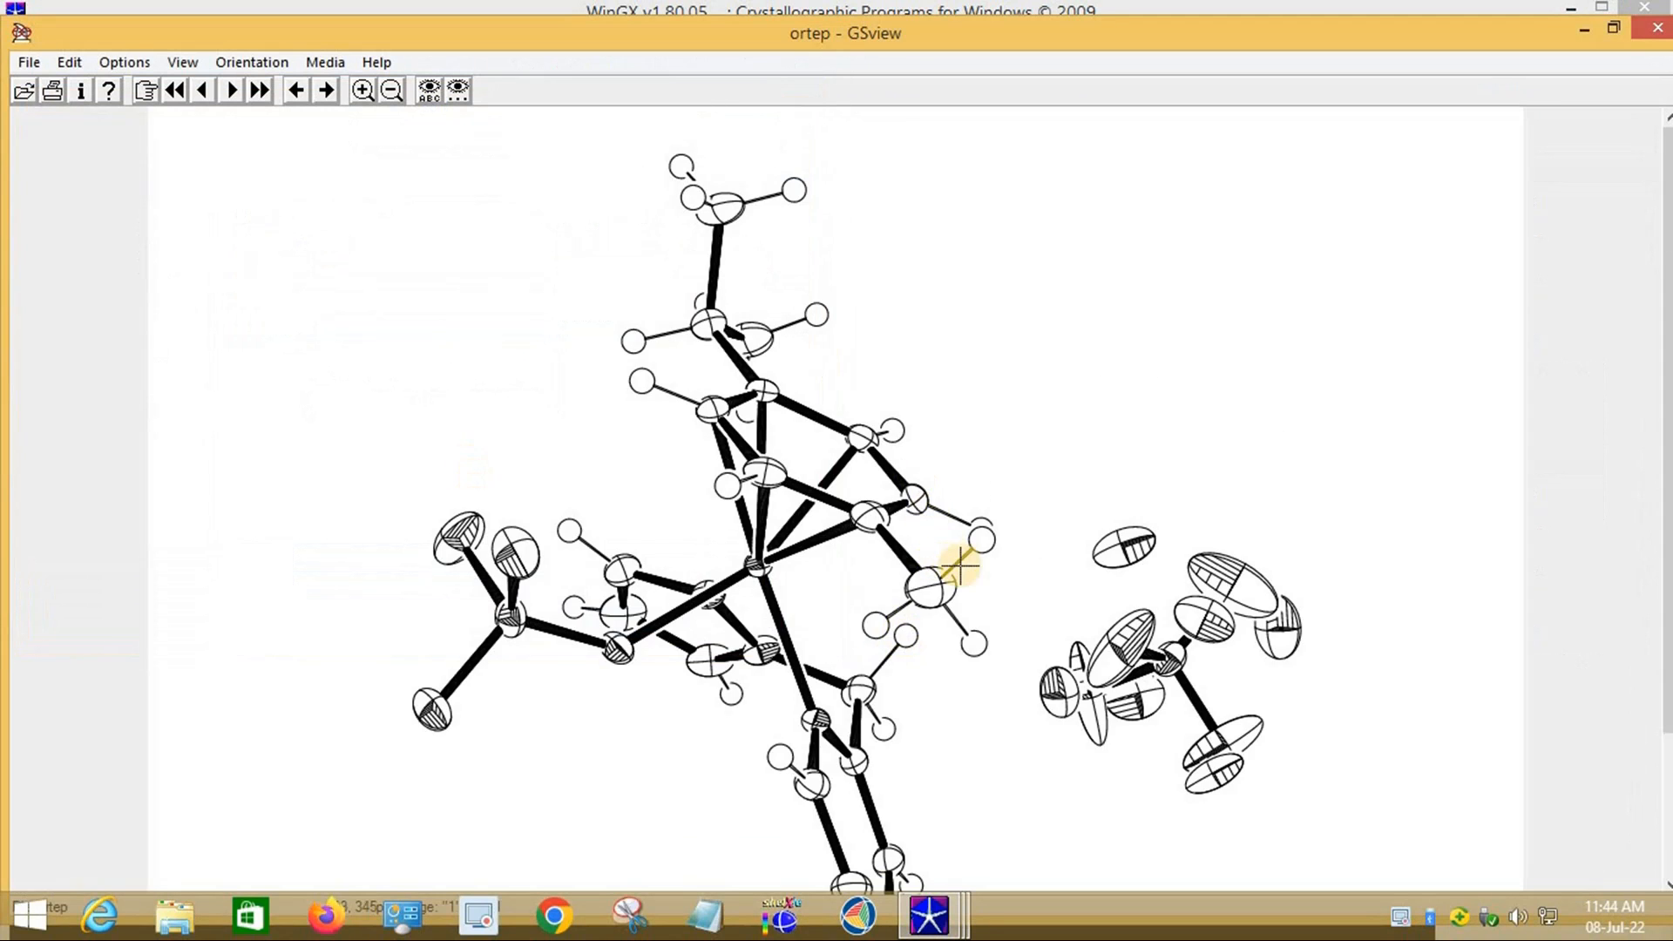
{"action": "scroll", "coordinate": [952, 566], "scroll_direction": "down", "scroll_amount": 2}
{"action": "scroll", "coordinate": [953, 569], "scroll_direction": "up", "scroll_amount": 2}
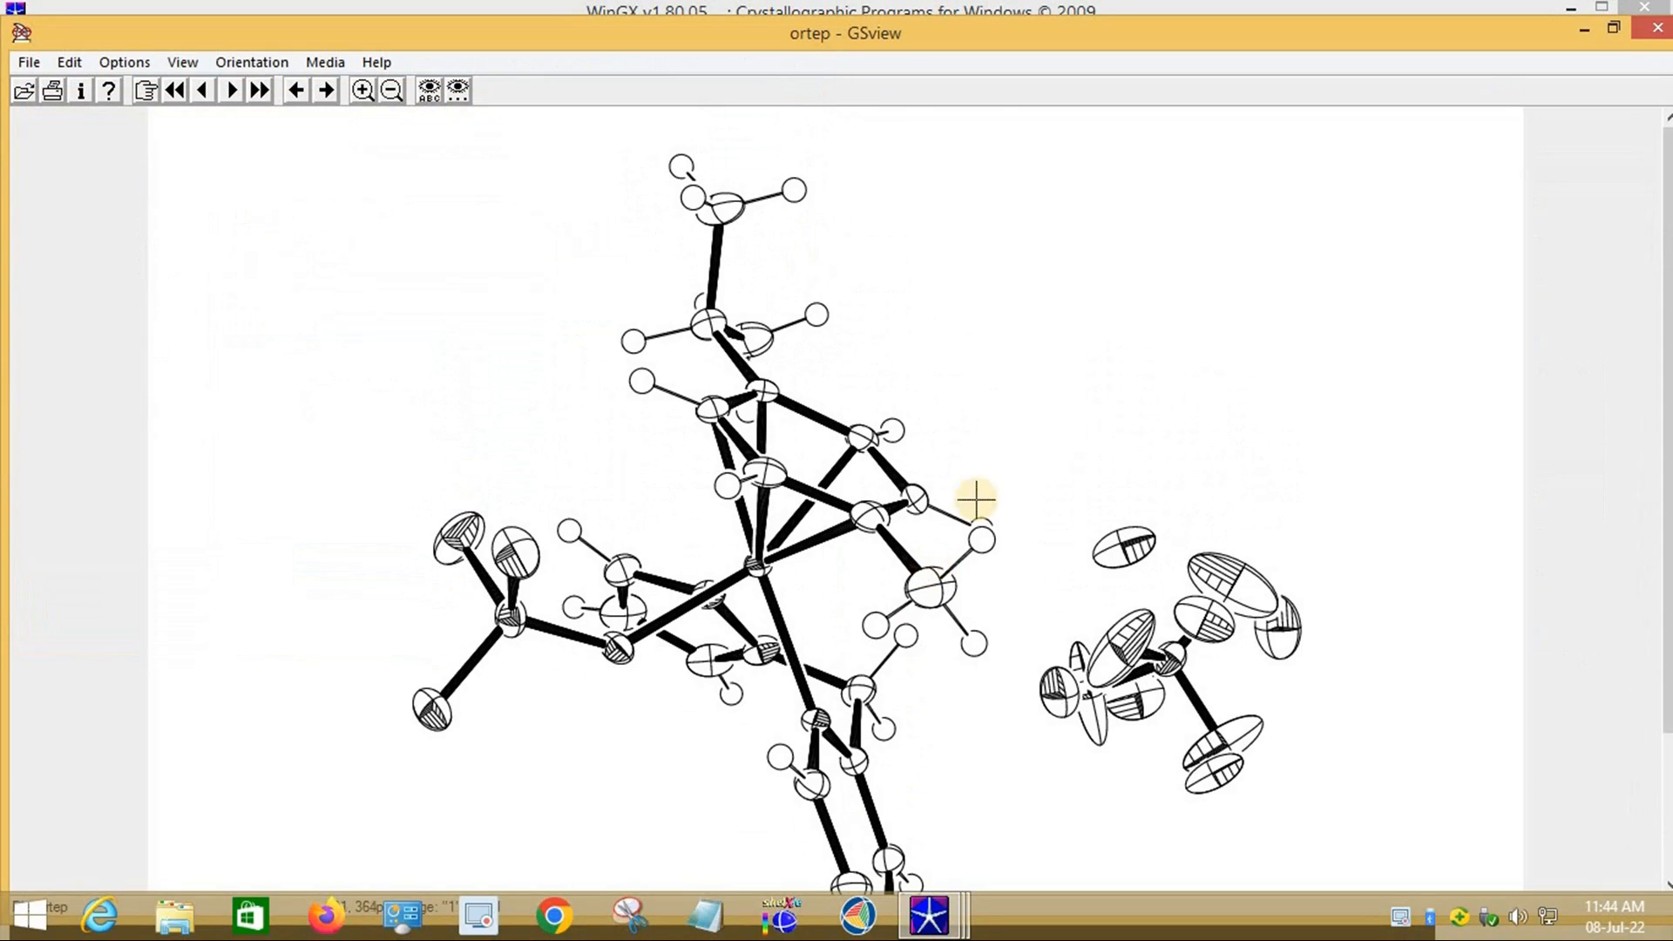
{"action": "left_click", "coordinate": [1653, 31]}
{"action": "left_click", "coordinate": [834, 354]}
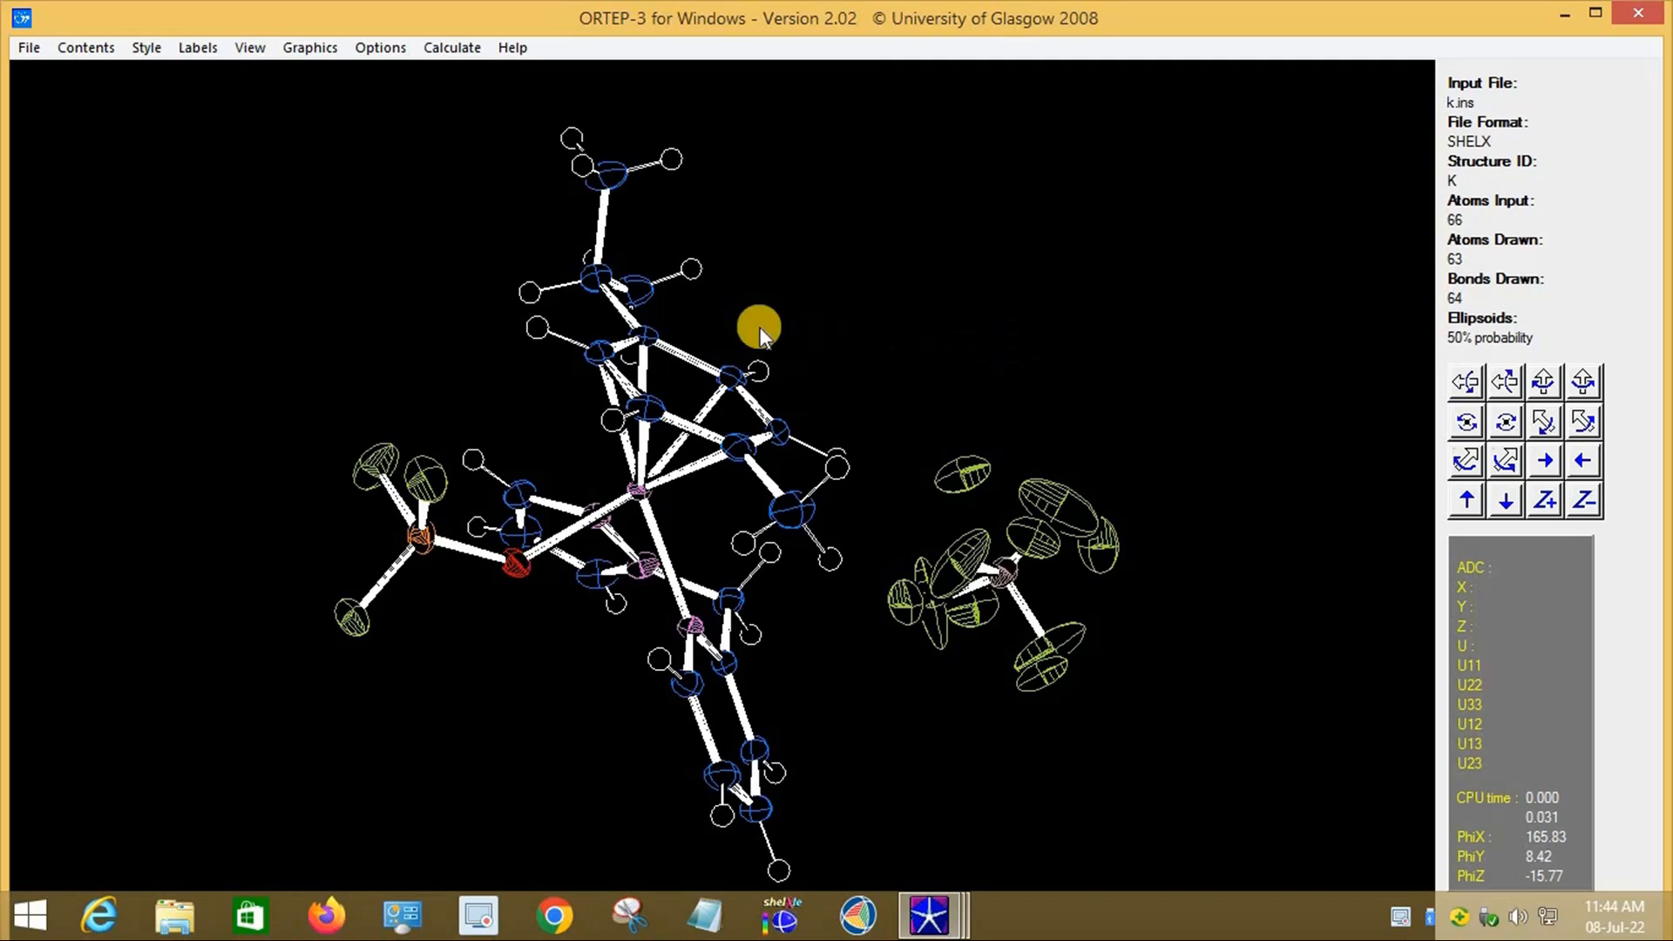
Step: Rotate the molecule once more, close ORTEP-3, and minimize WinGX to the desktop
{"action": "left_click_drag", "start_coordinate": [1046, 485], "coordinate": [1372, 215]}
{"action": "left_click", "coordinate": [1639, 19]}
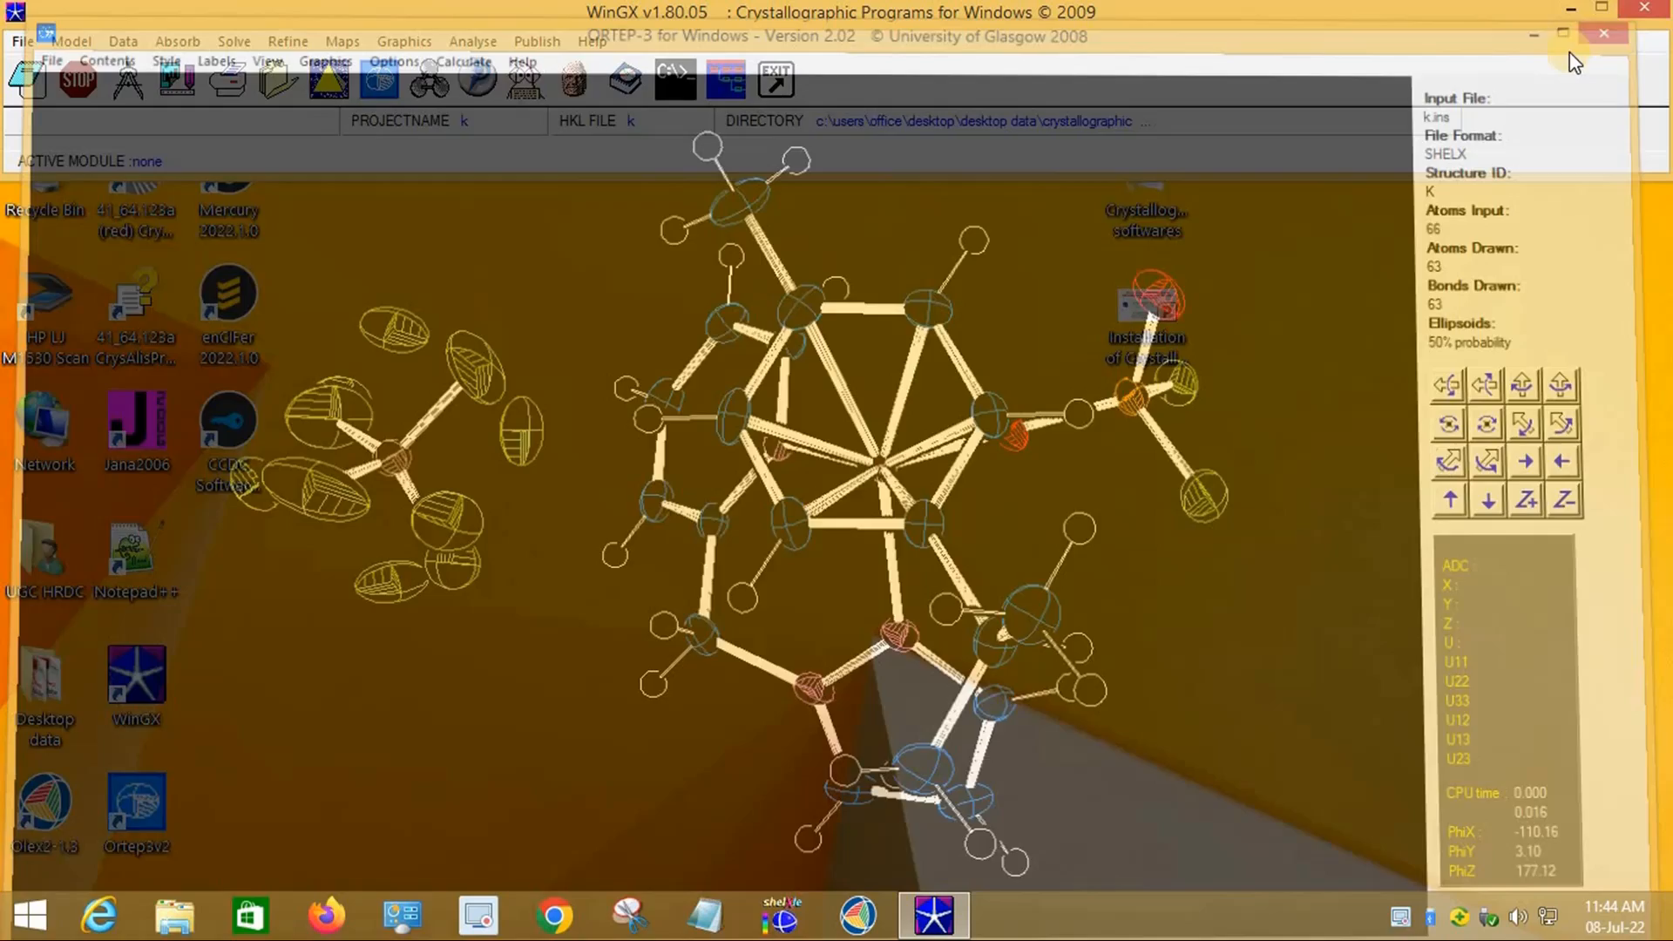
{"action": "left_click", "coordinate": [1579, 13]}
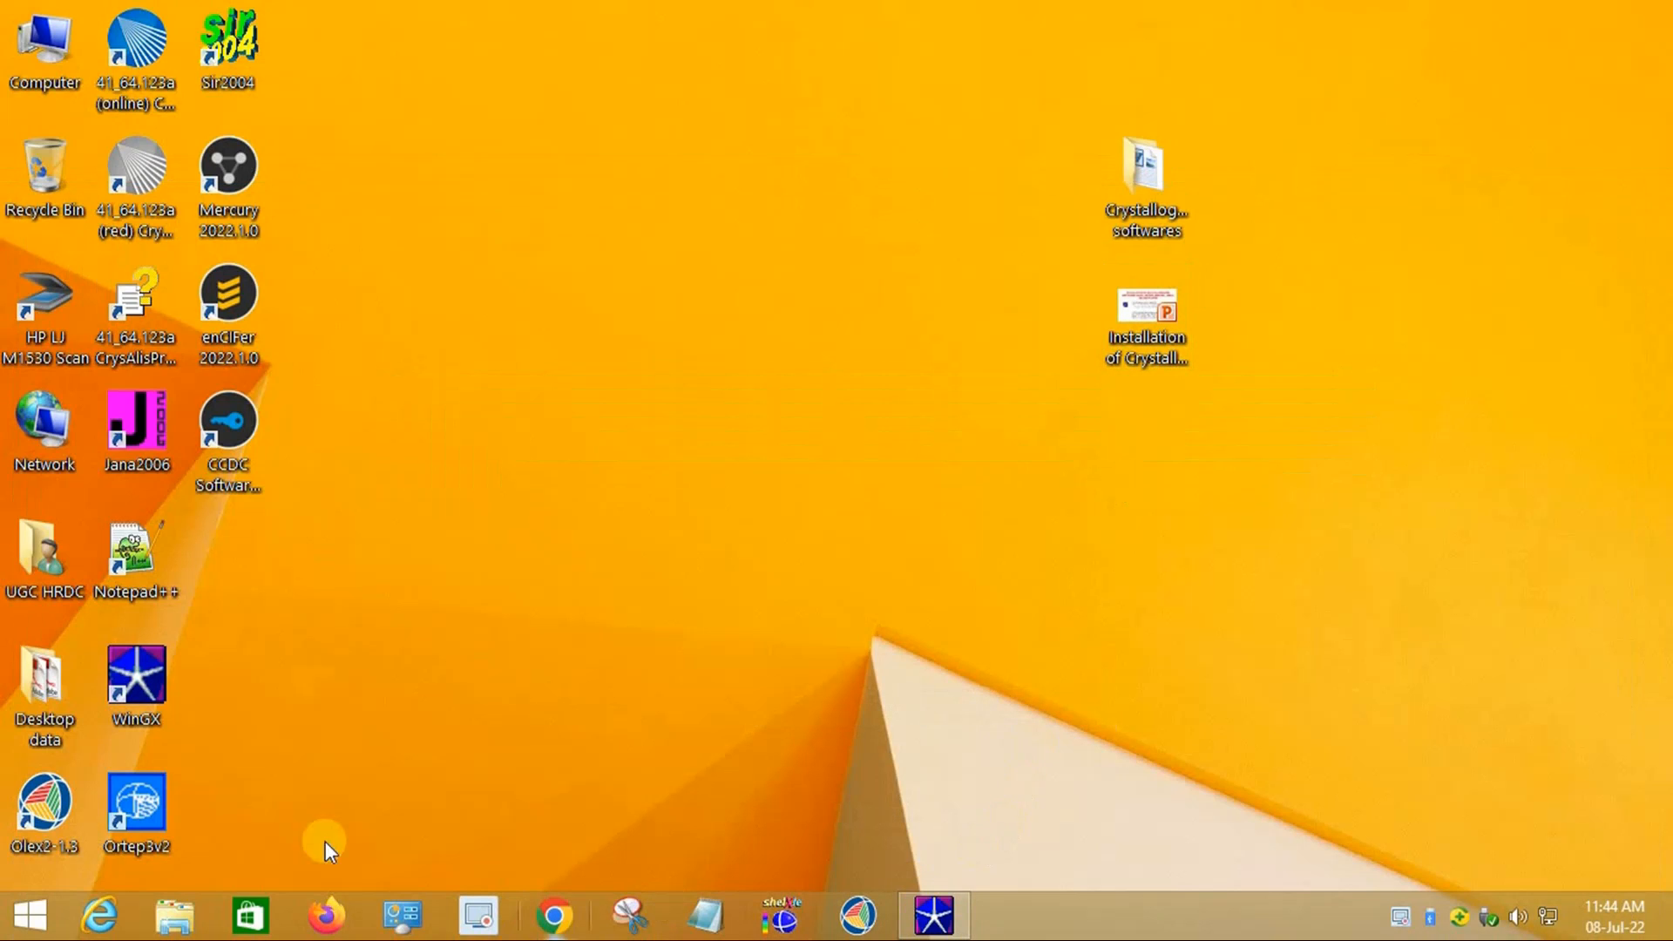
Step: Launch Diamond.exe from the Crystallographic softwares > Diamond2 folder
{"action": "double_click", "coordinate": [1159, 195]}
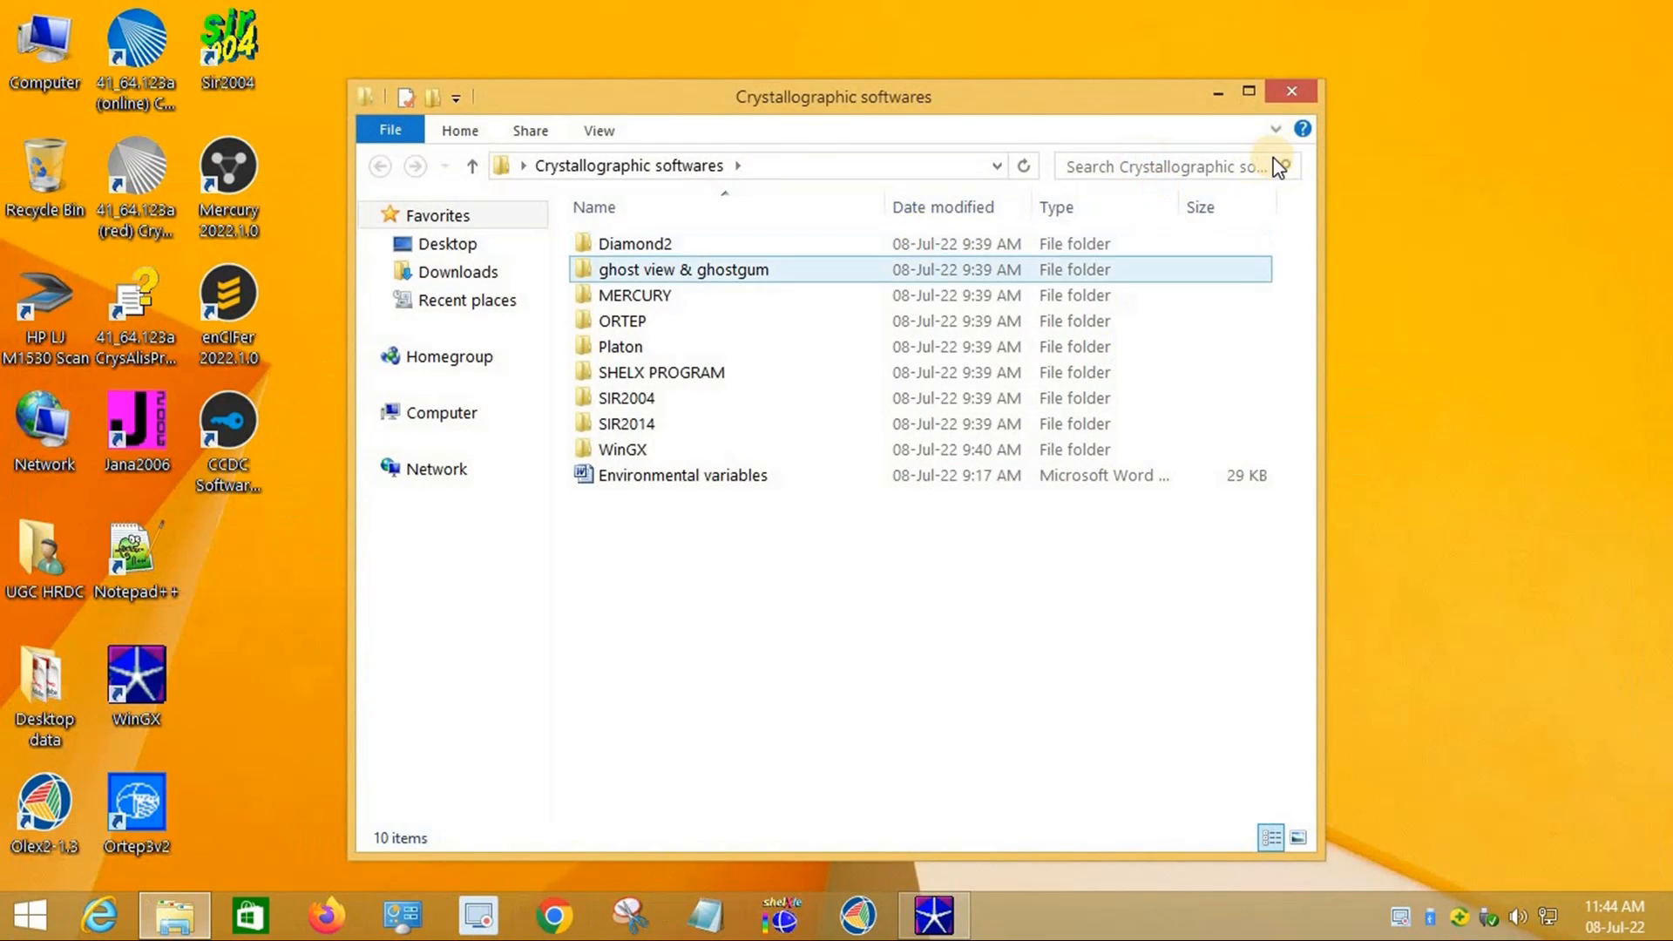
{"action": "left_click", "coordinate": [1251, 92]}
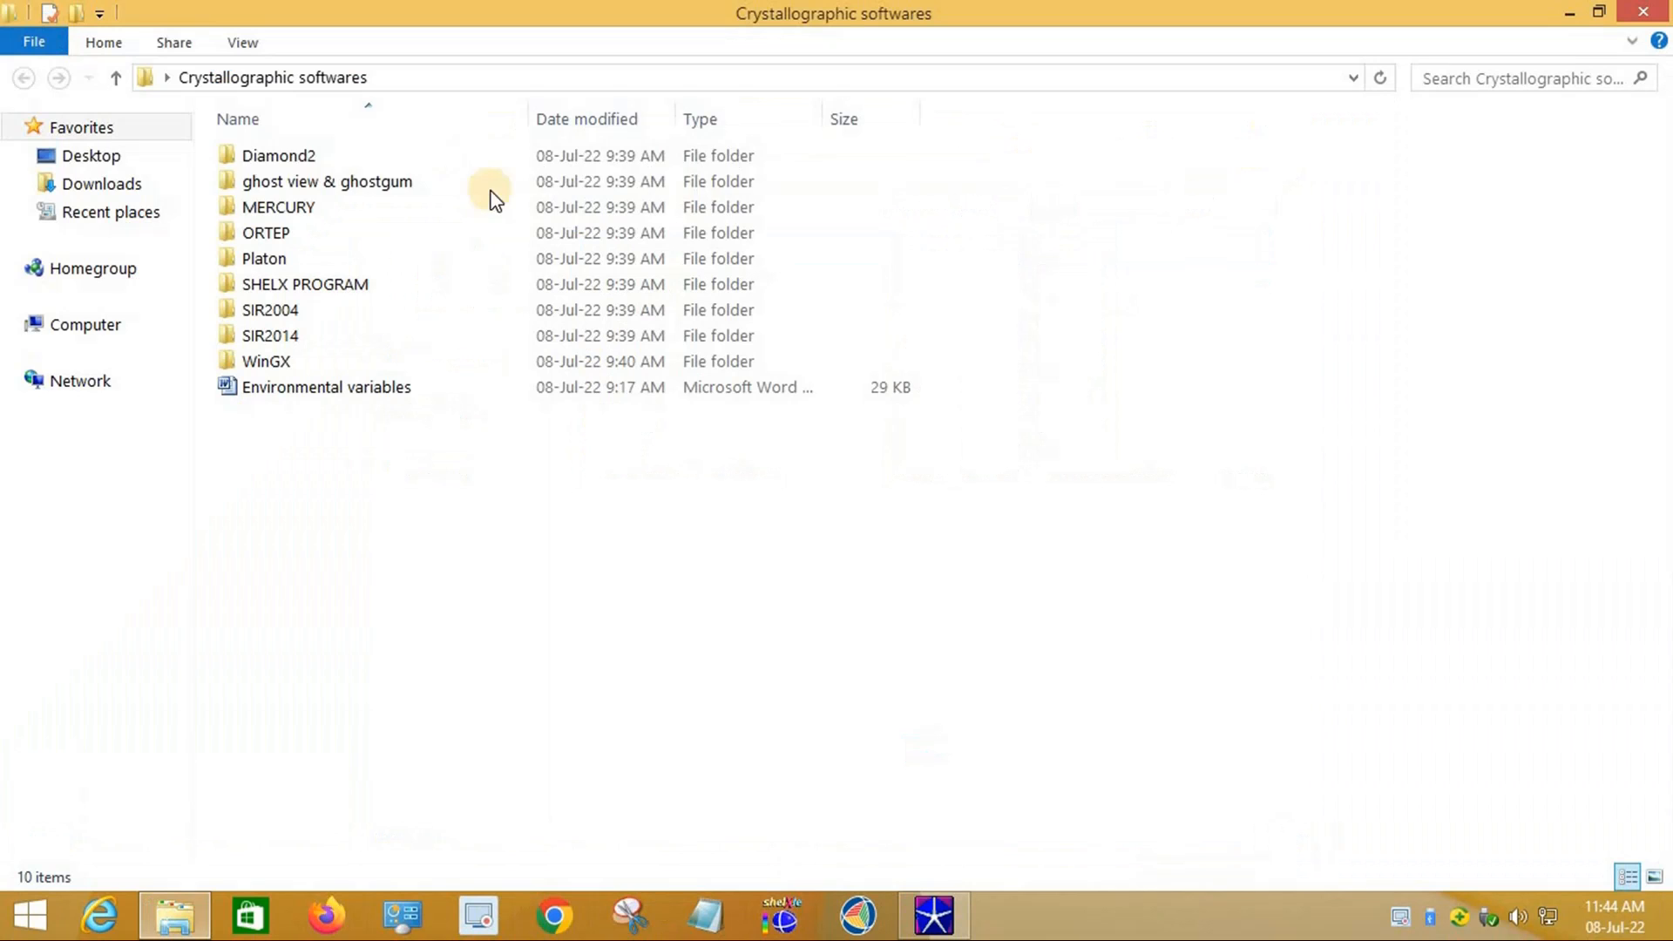
{"action": "left_click", "coordinate": [280, 159]}
{"action": "double_click", "coordinate": [281, 159]}
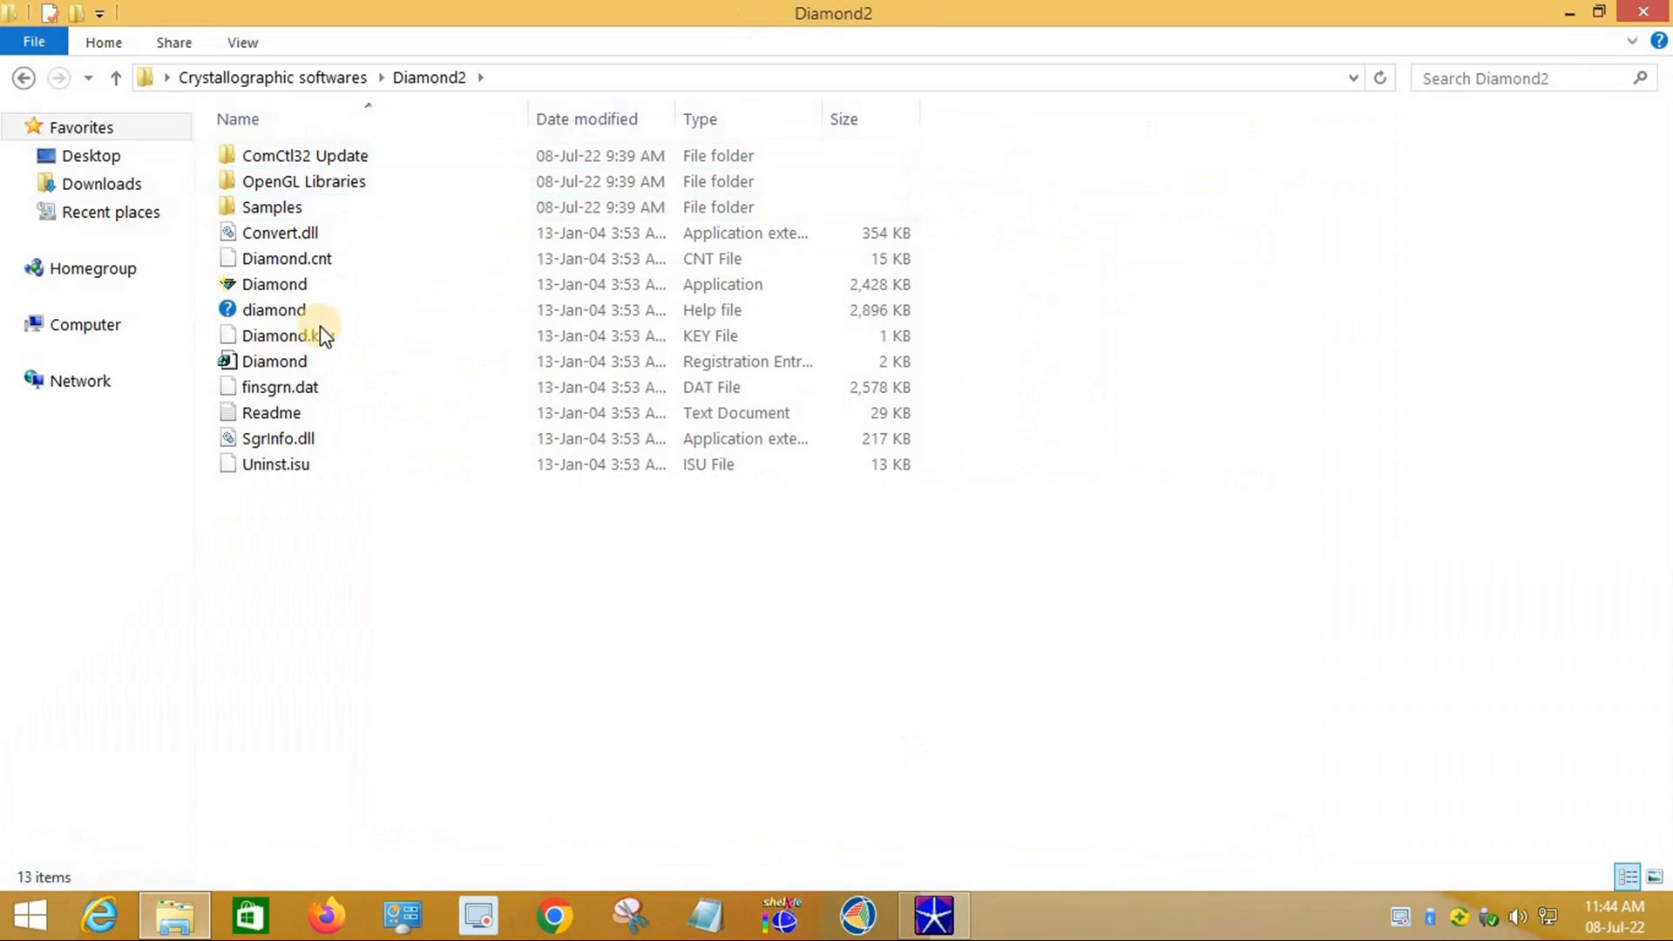
{"action": "left_click", "coordinate": [258, 287]}
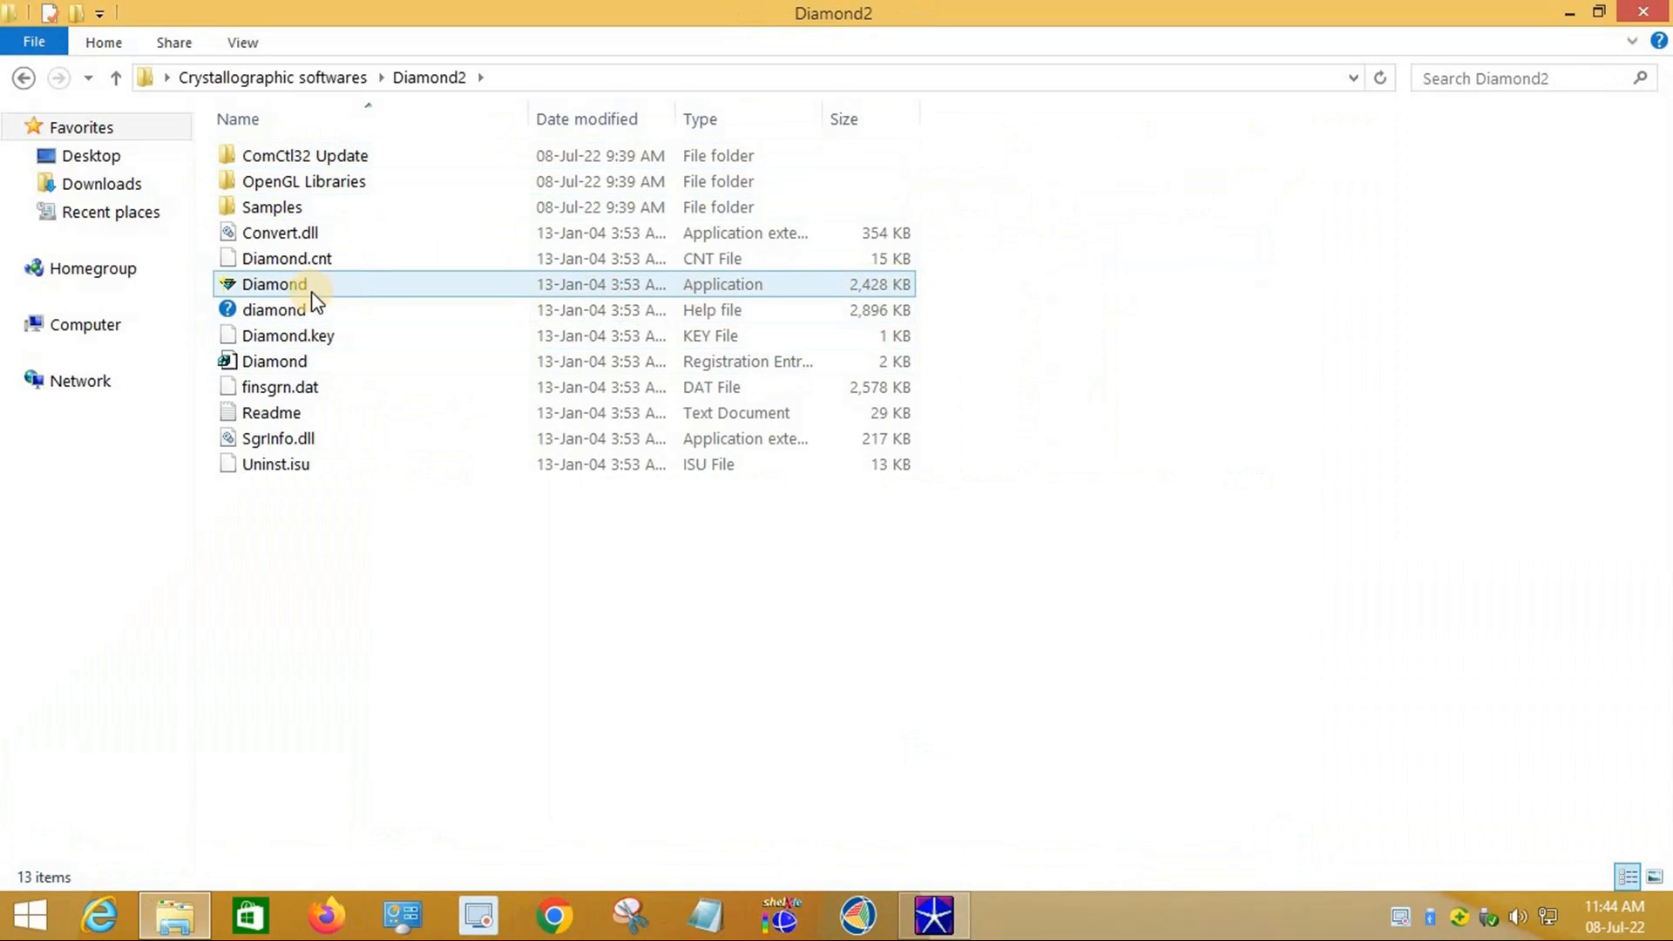
{"action": "double_click", "coordinate": [274, 288]}
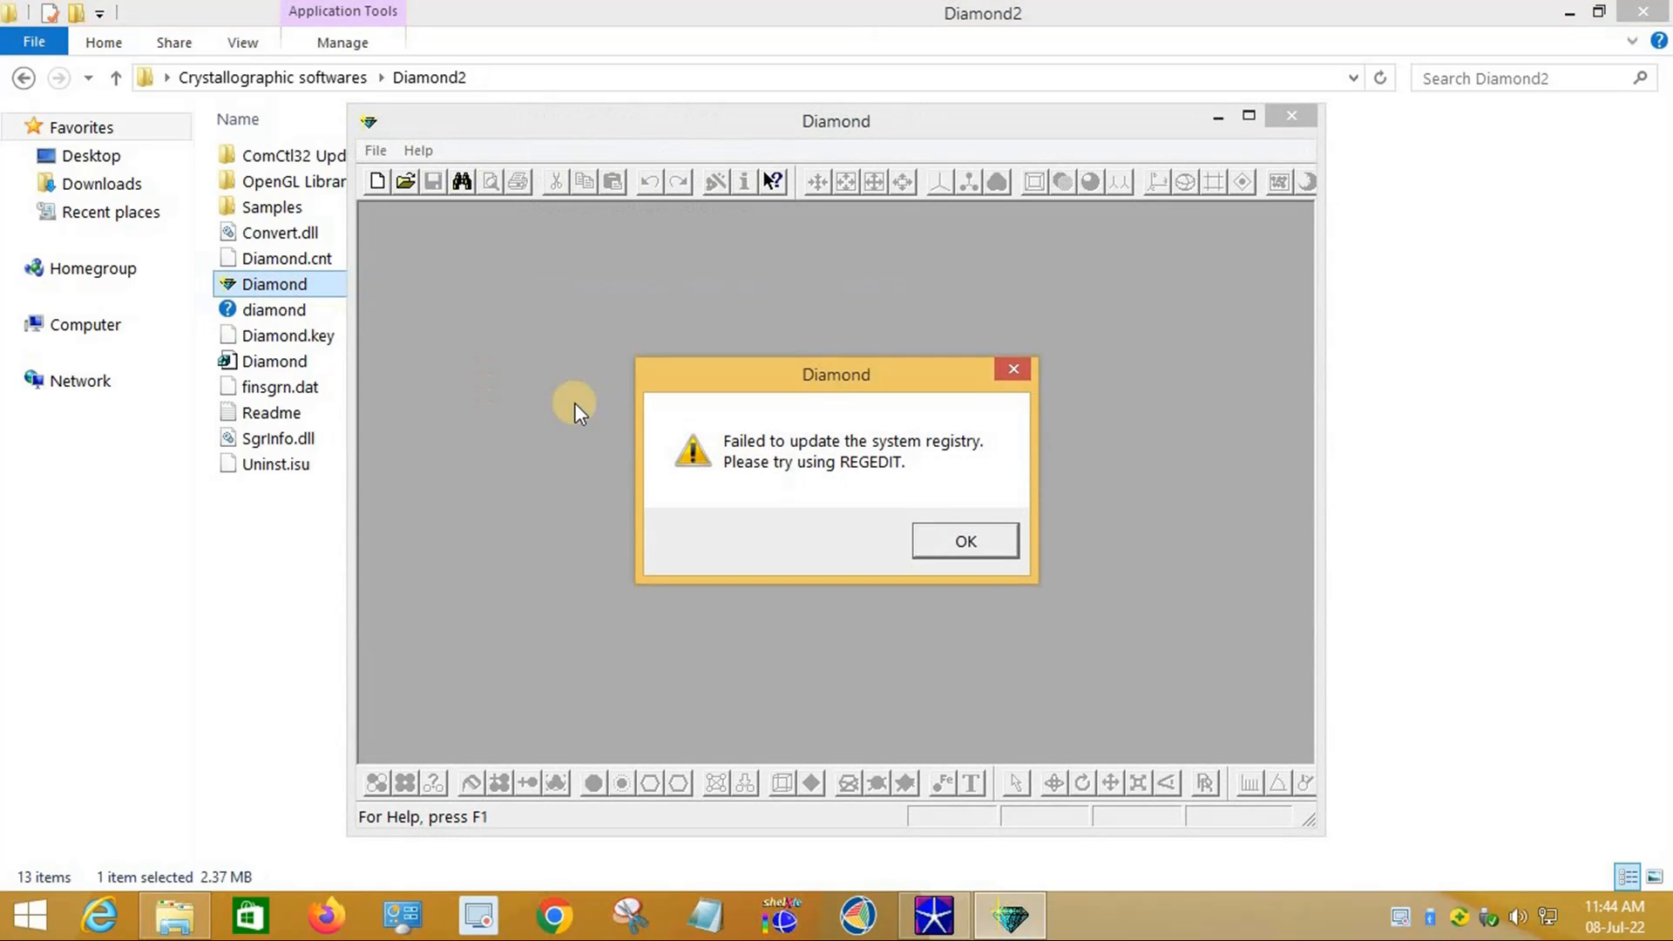
Step: Dismiss the registry error, maximize Diamond 2.1, glance at its File menu, then close it
{"action": "left_click", "coordinate": [994, 542]}
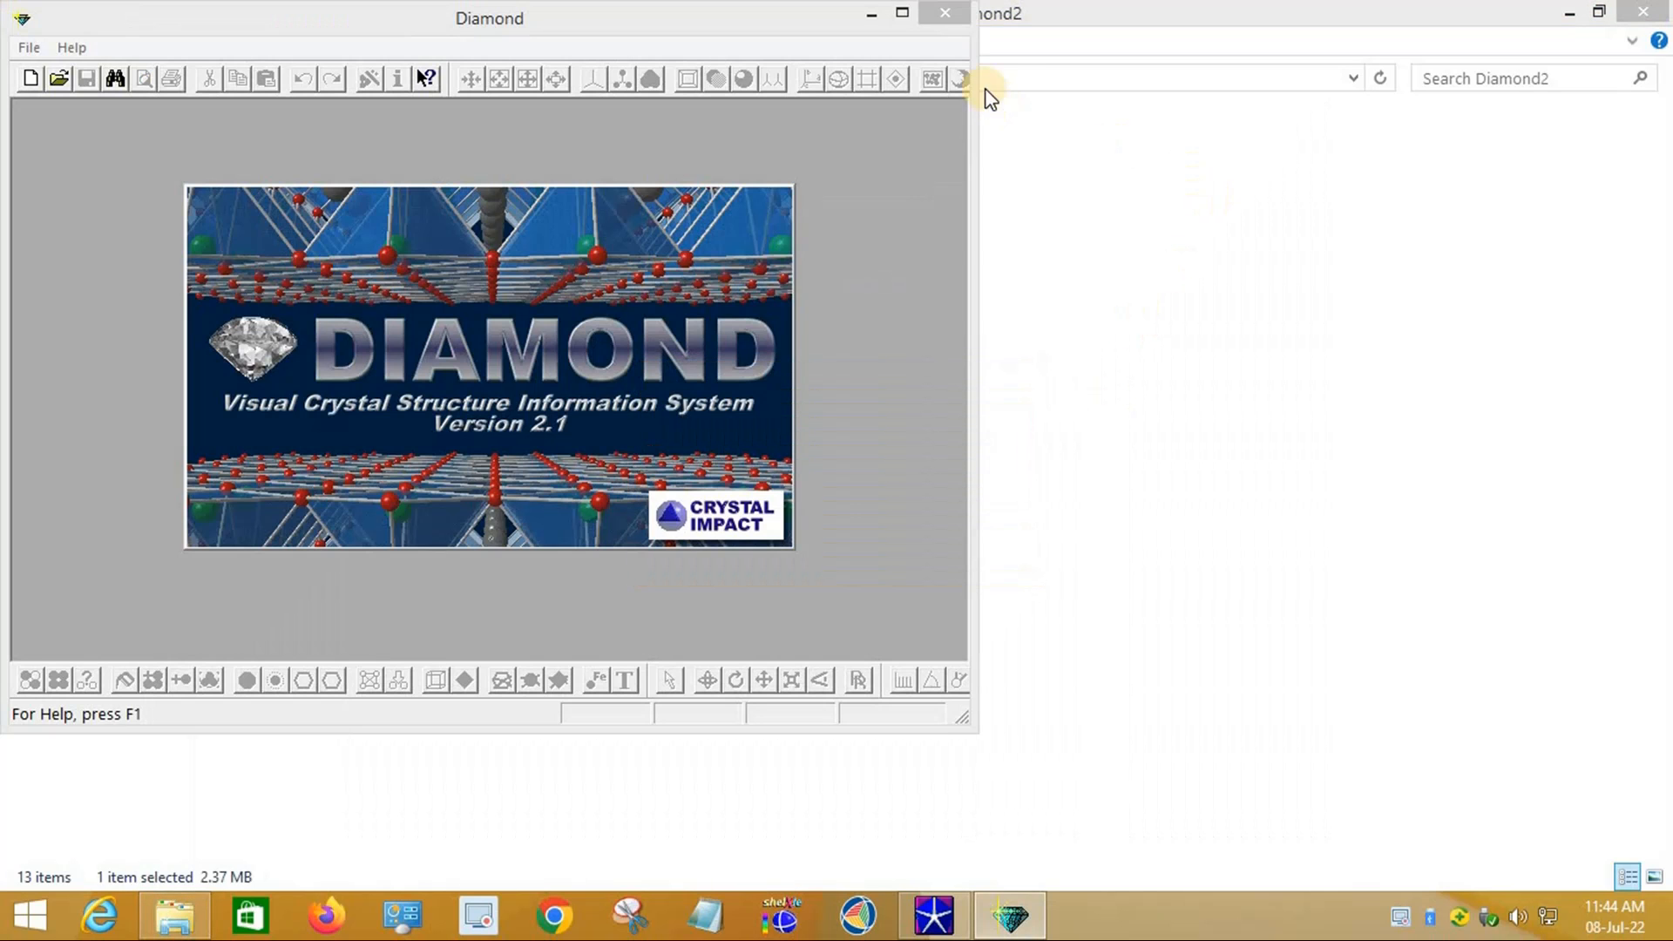
{"action": "left_click", "coordinate": [902, 14]}
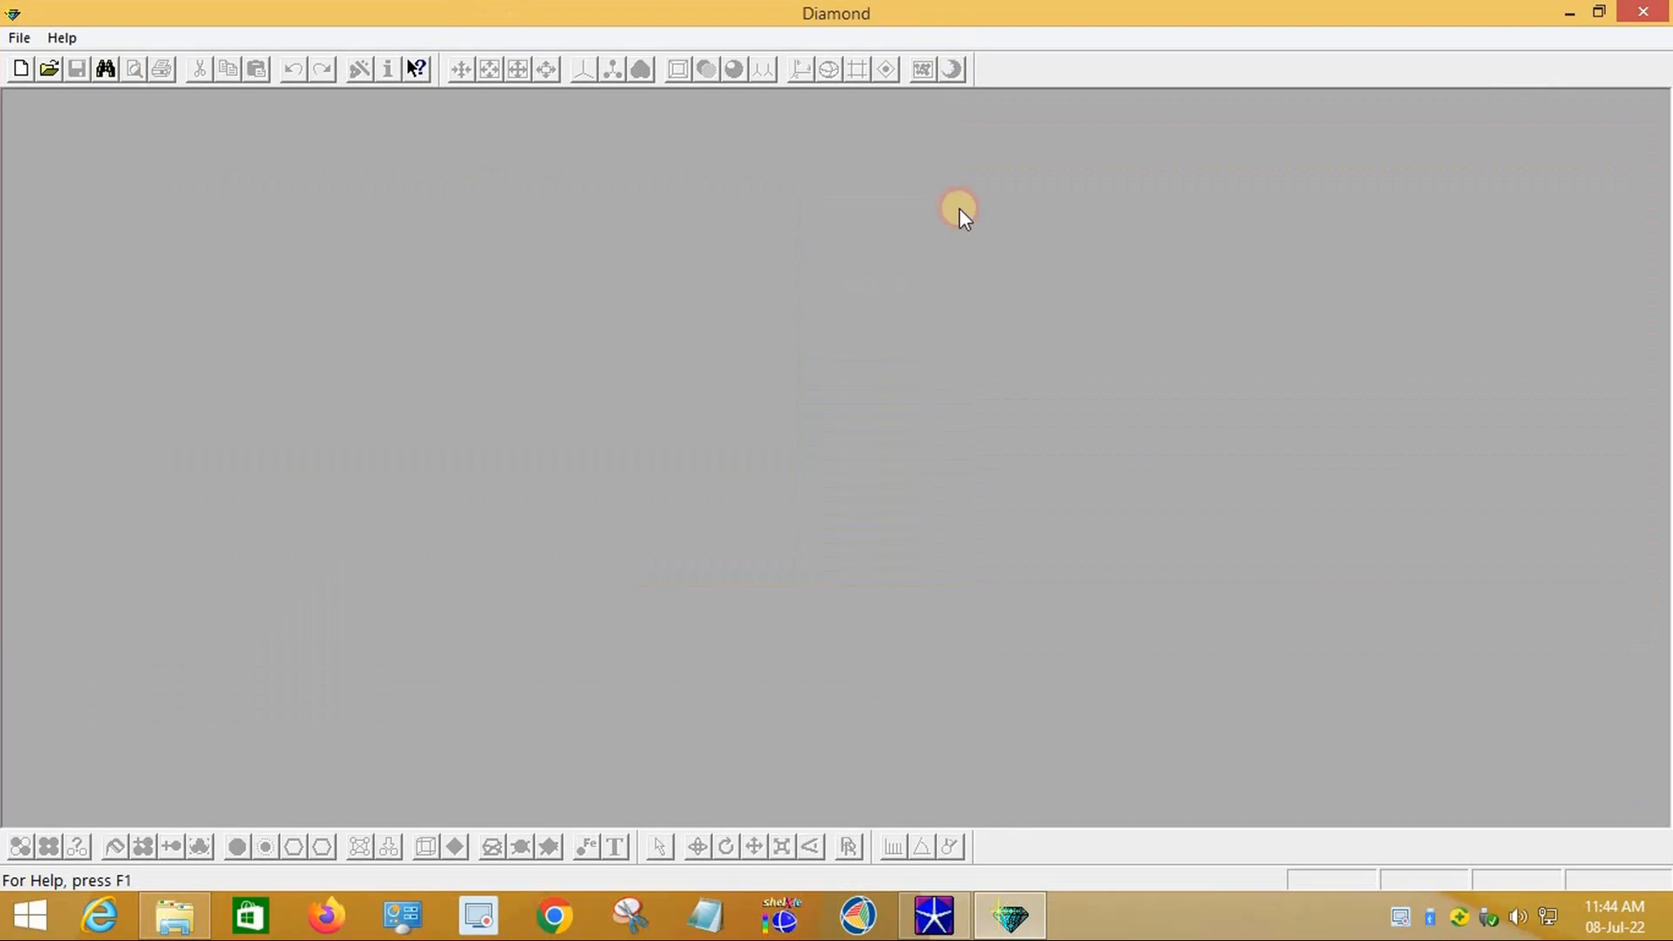
{"action": "left_click", "coordinate": [20, 38]}
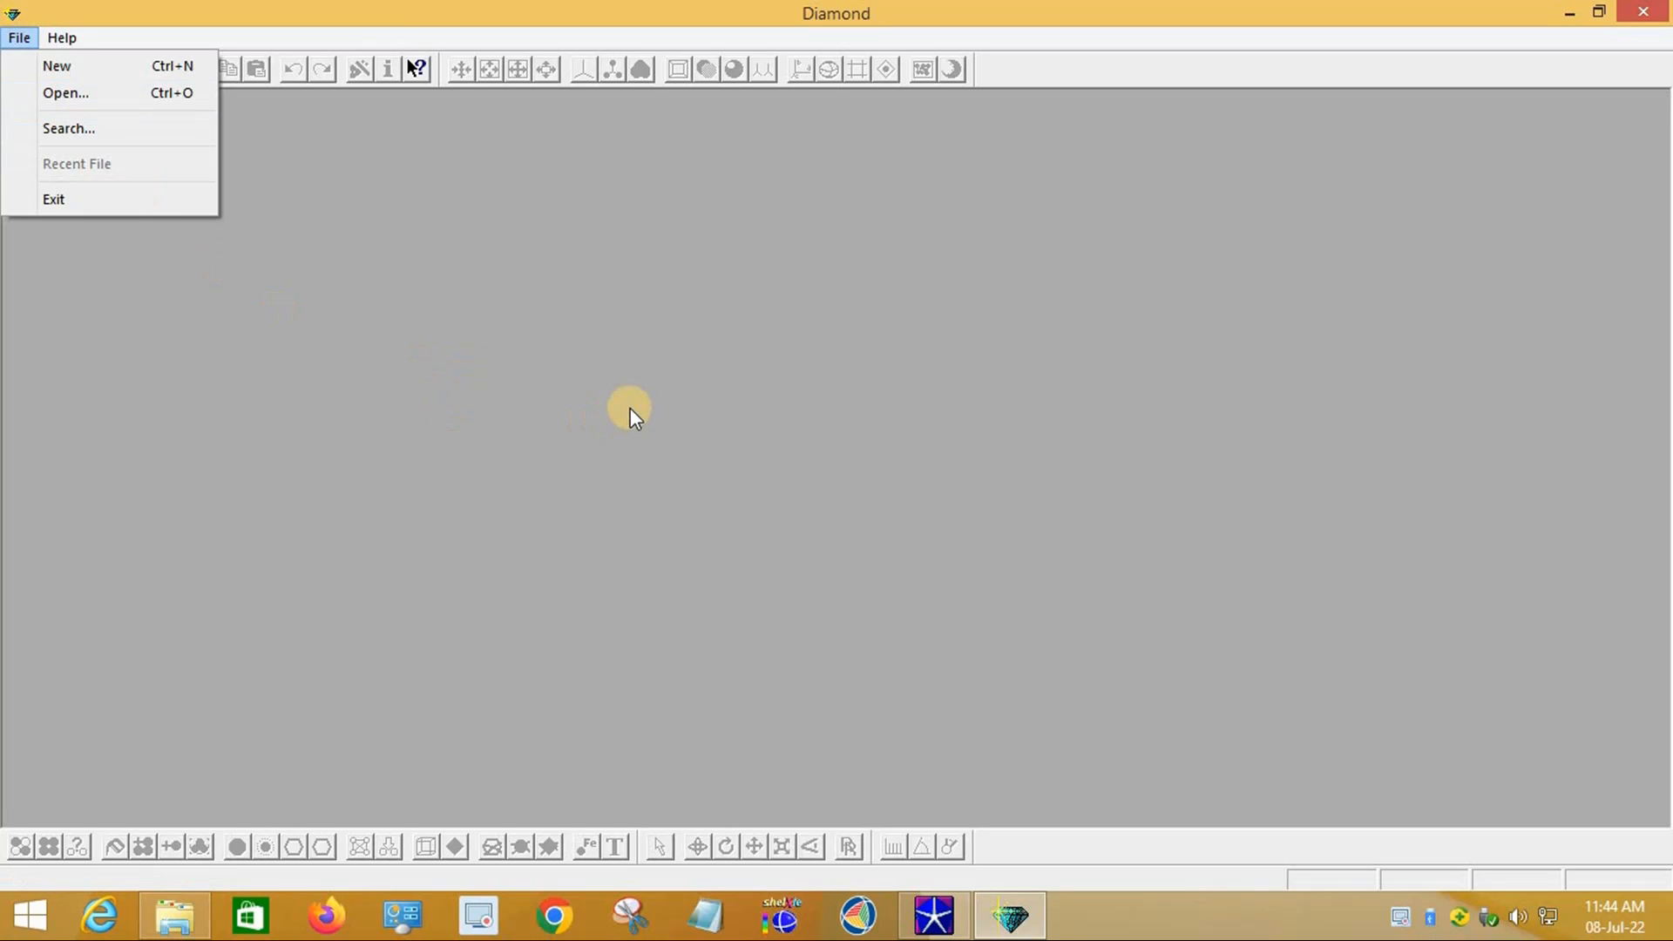
{"action": "left_click", "coordinate": [870, 406]}
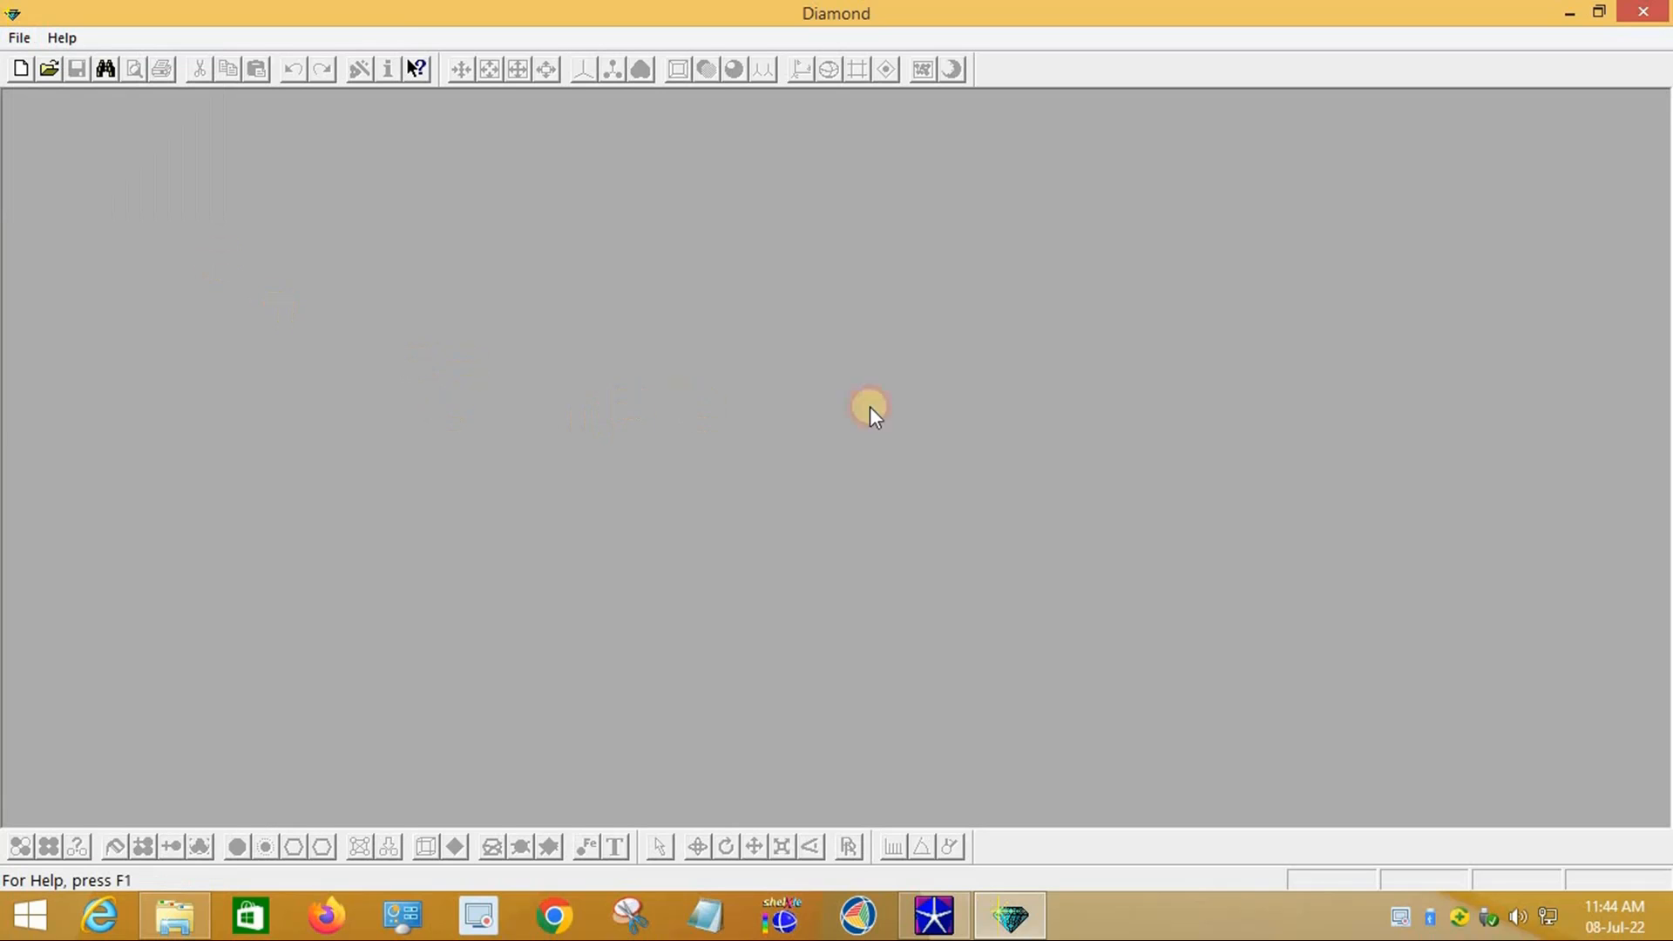
{"action": "left_click", "coordinate": [1649, 12]}
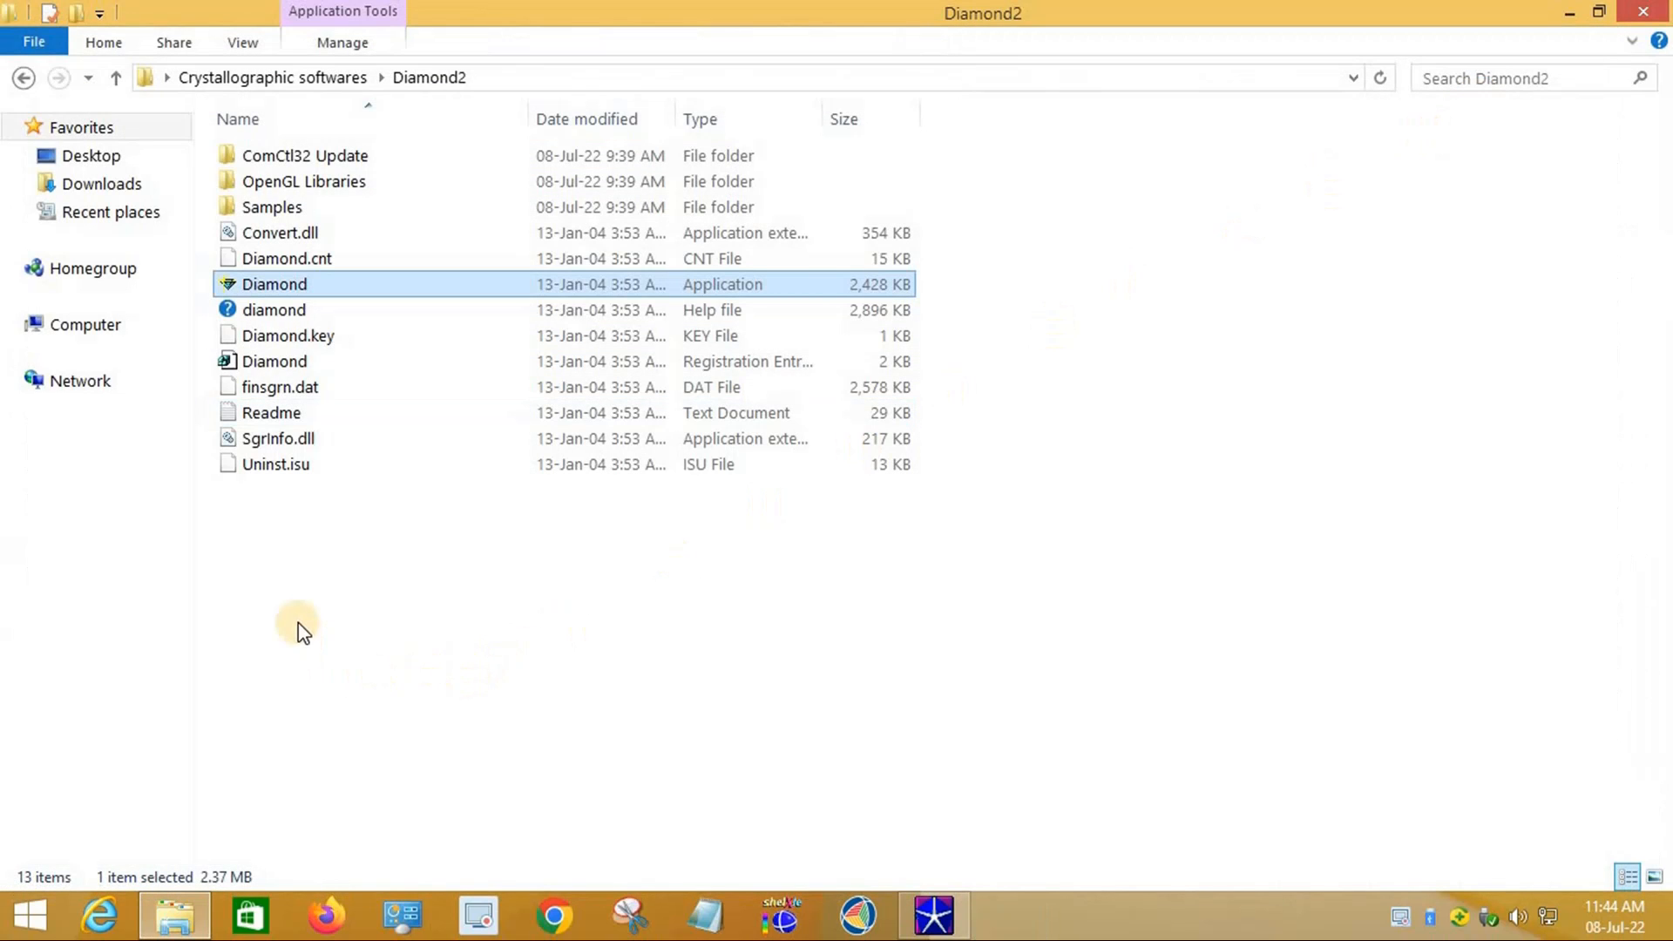
Step: Minimize the Diamond2 Explorer window and restore WinGX v1.80.05 from the taskbar
{"action": "mouse_move", "coordinate": [945, 921]}
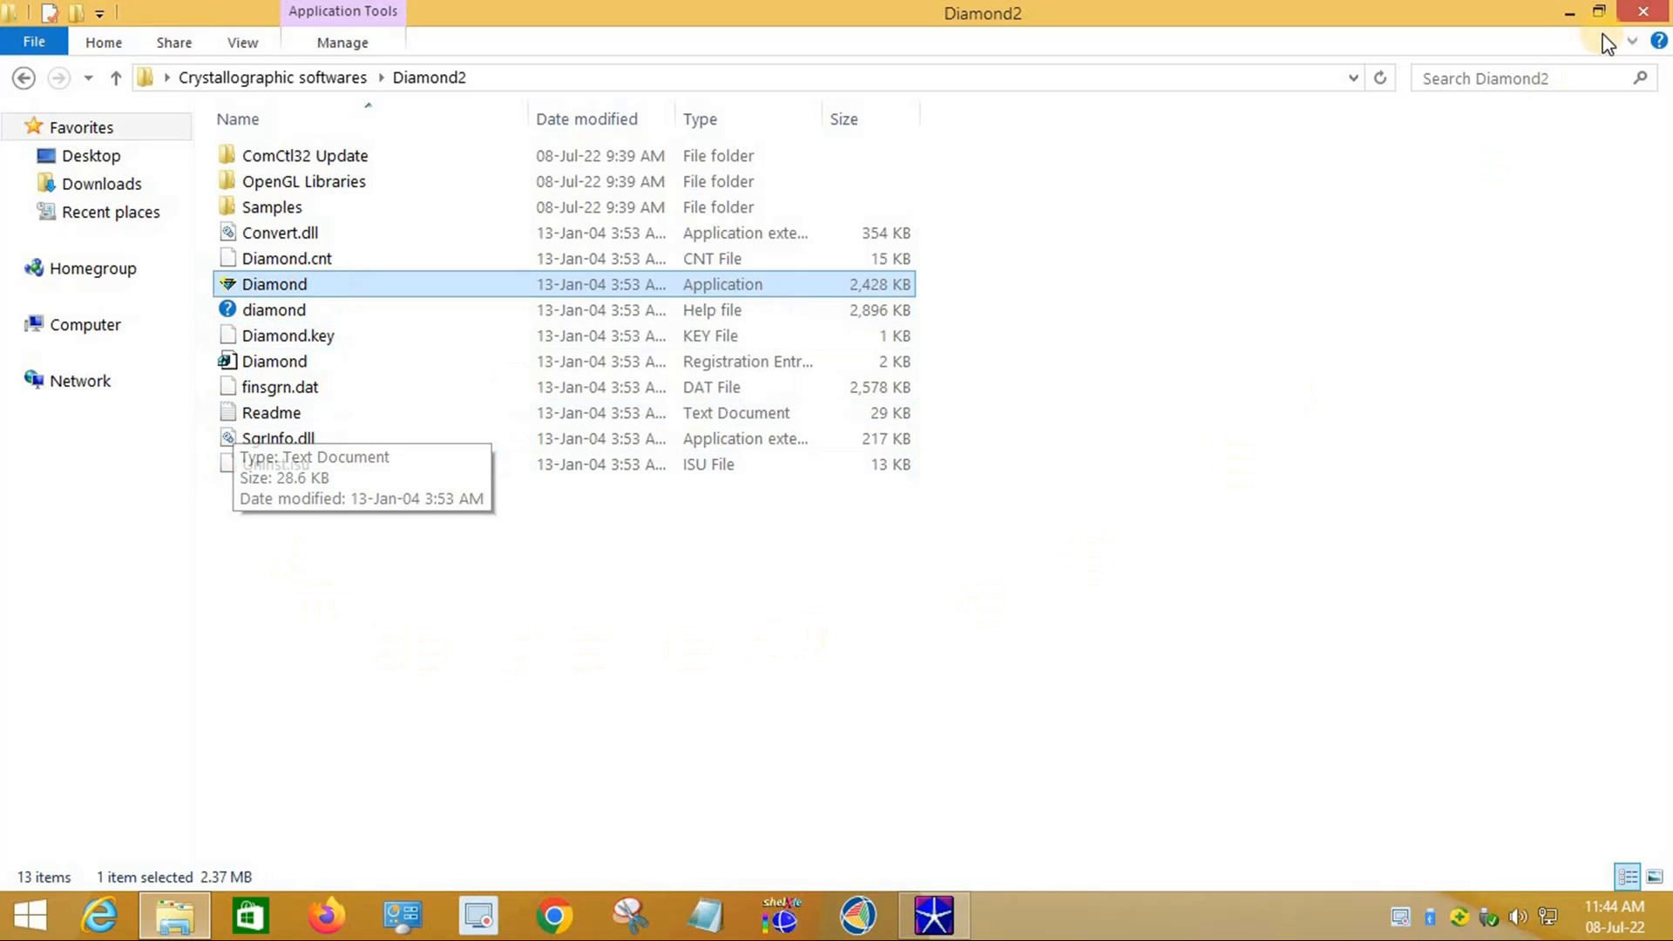
{"action": "left_click", "coordinate": [1569, 13]}
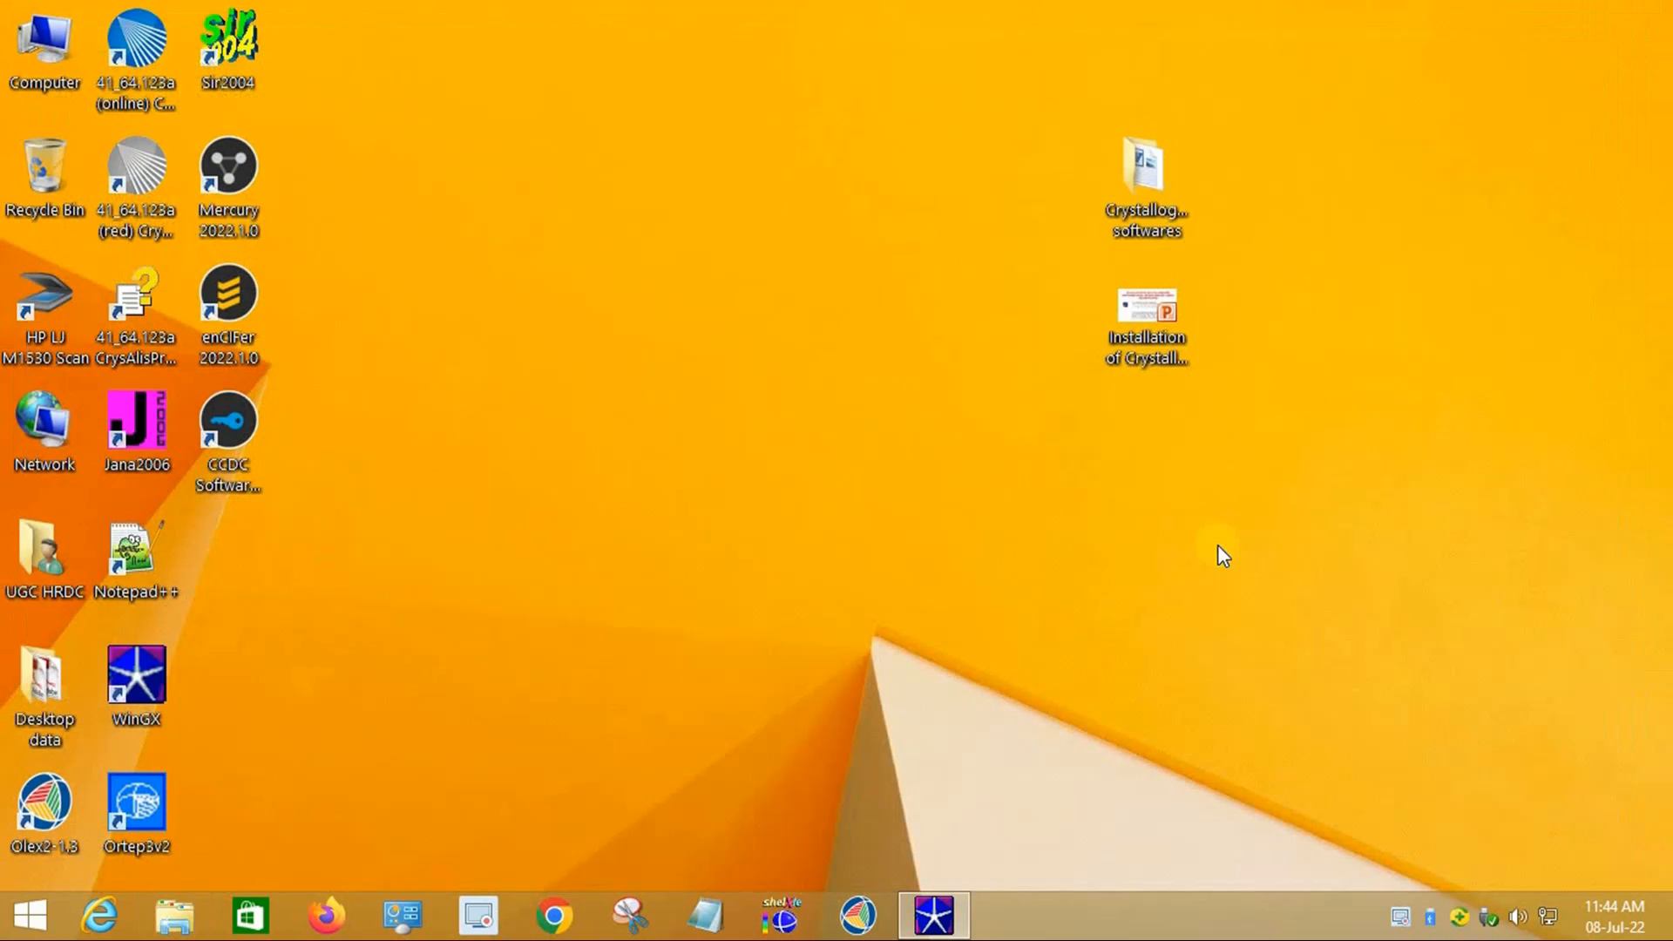
{"action": "left_click", "coordinate": [932, 915]}
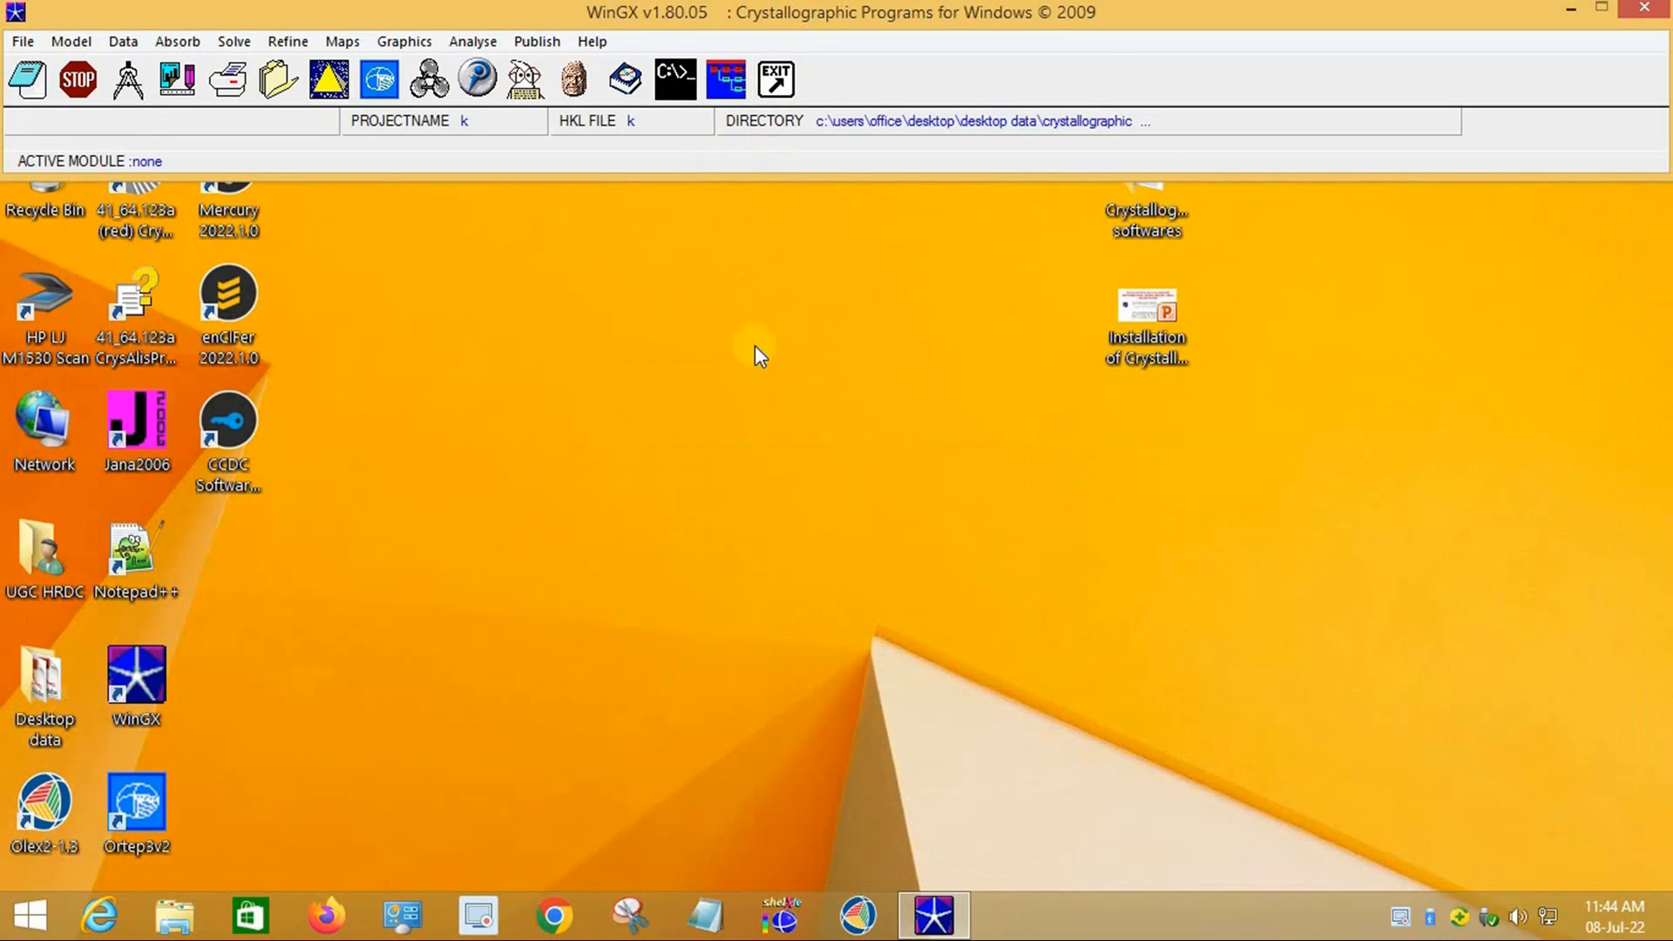